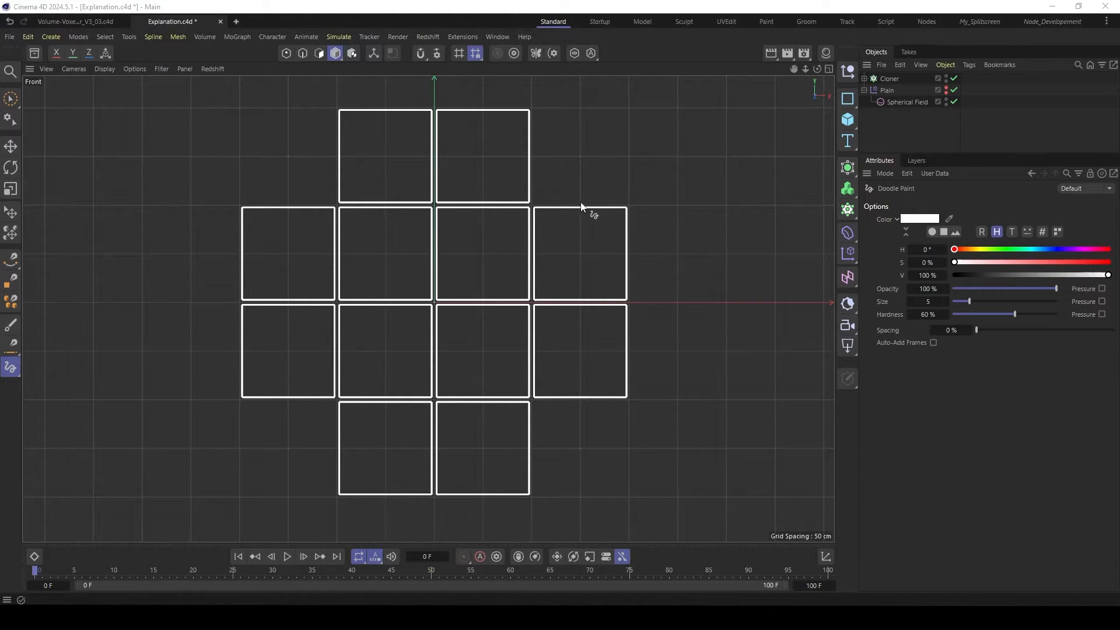
- Mark the four edges of the rightmost square in the second row, plus its neighbour's adjoining edge, with white Doodle Paint dabs
{"action": "left_click_drag", "start_coordinate": [579, 204], "coordinate": [582, 208]}
{"action": "left_click", "coordinate": [628, 252]}
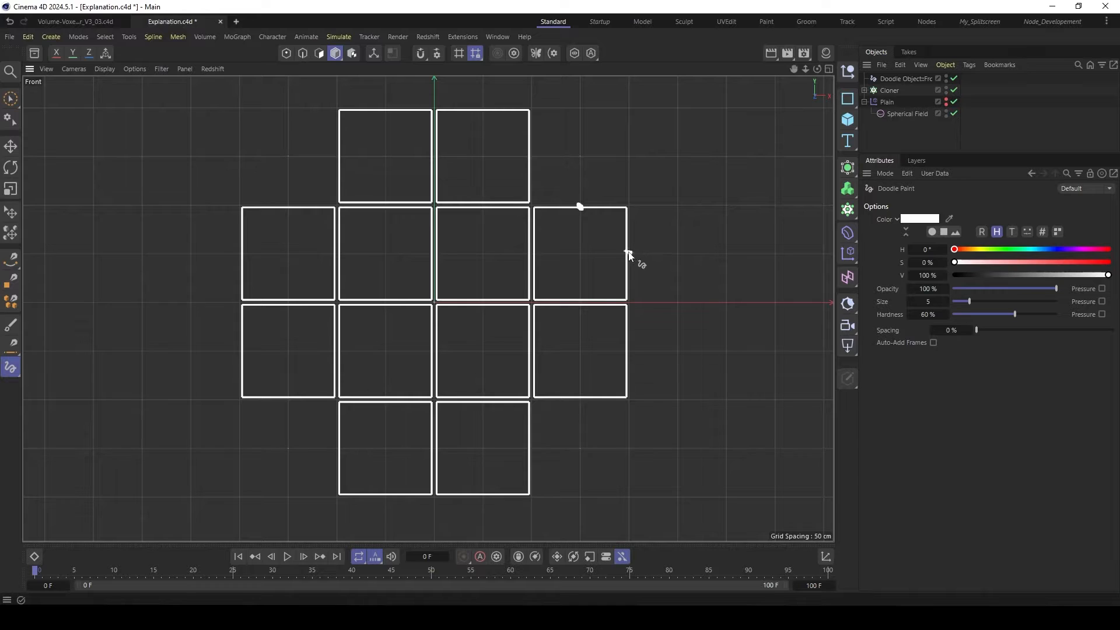
{"action": "left_click", "coordinate": [583, 297]}
{"action": "left_click", "coordinate": [535, 254]}
{"action": "left_click_drag", "start_coordinate": [529, 250], "coordinate": [529, 254]}
- Set the doodle color's saturation to 97% and strike through shared edges between neighbouring squares with red strokes
{"action": "left_click_drag", "start_coordinate": [947, 262], "coordinate": [1104, 262]}
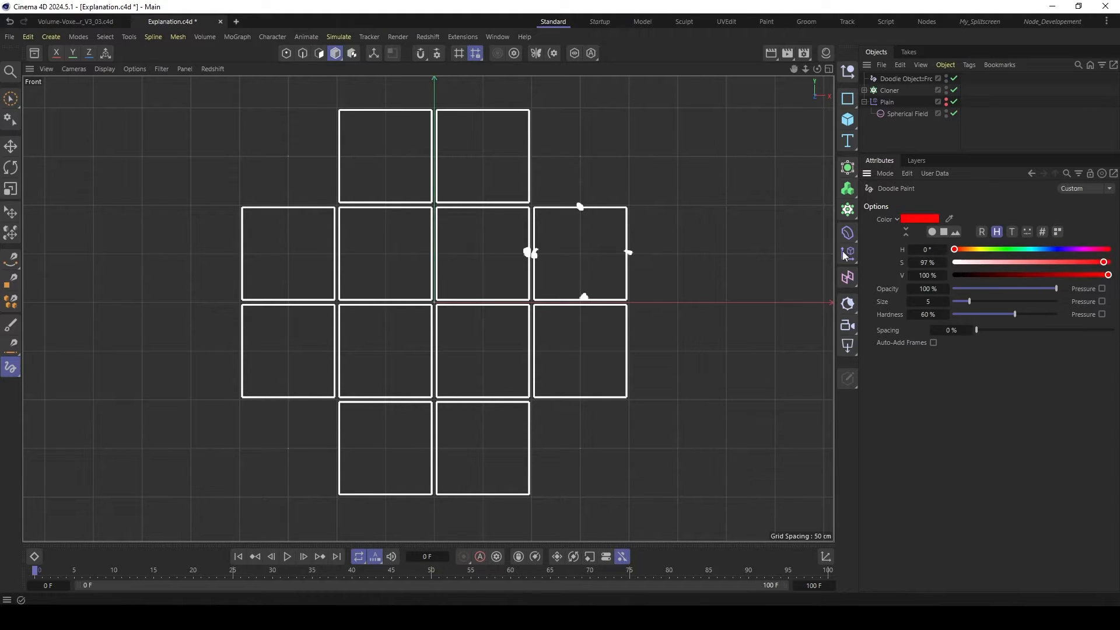
{"action": "left_click_drag", "start_coordinate": [509, 225], "coordinate": [563, 286]}
{"action": "left_click_drag", "start_coordinate": [516, 332], "coordinate": [541, 352]}
- Set the doodle color's hue to 115° and trace the outer contour of the whole group of squares in green
{"action": "left_click", "coordinate": [1000, 249]}
{"action": "left_click_drag", "start_coordinate": [1002, 252], "coordinate": [1004, 250]}
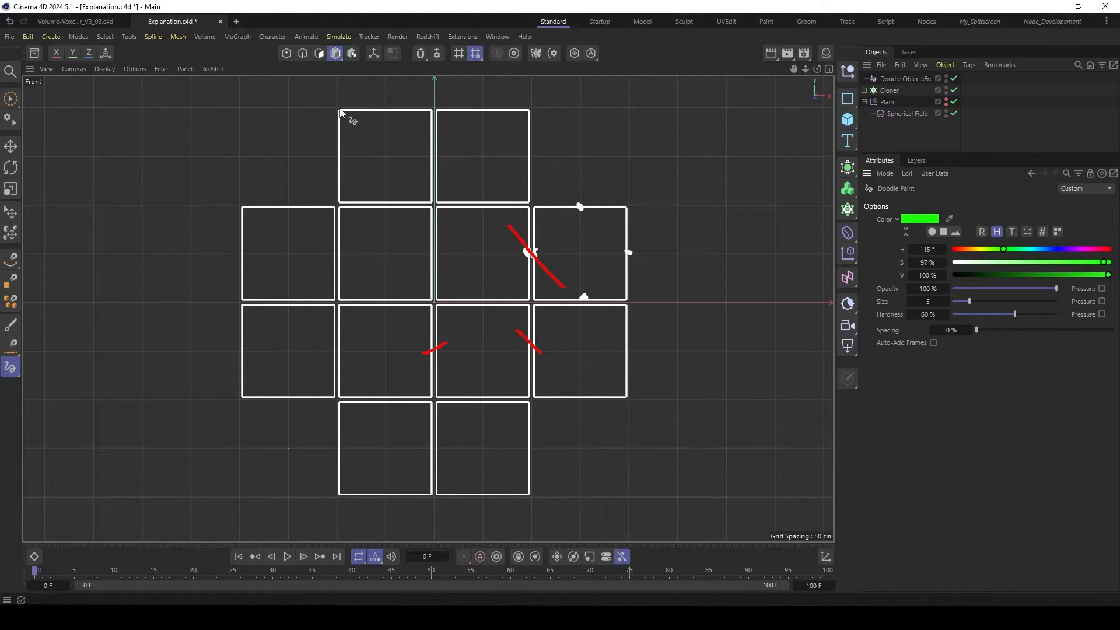
{"action": "mouse_move", "coordinate": [340, 114]}
{"action": "left_mouse_down"}
{"action": "mouse_move", "coordinate": [537, 117]}
{"action": "mouse_move", "coordinate": [532, 198]}
{"action": "mouse_move", "coordinate": [628, 211]}
{"action": "mouse_move", "coordinate": [628, 389]}
{"action": "mouse_move", "coordinate": [525, 393]}
{"action": "mouse_move", "coordinate": [516, 513]}
{"action": "mouse_move", "coordinate": [344, 495]}
{"action": "mouse_move", "coordinate": [344, 420]}
{"action": "mouse_move", "coordinate": [275, 398]}
{"action": "mouse_move", "coordinate": [241, 339]}
{"action": "mouse_move", "coordinate": [241, 220]}
{"action": "mouse_move", "coordinate": [343, 204]}
{"action": "mouse_move", "coordinate": [343, 108]}
{"action": "left_mouse_up"}
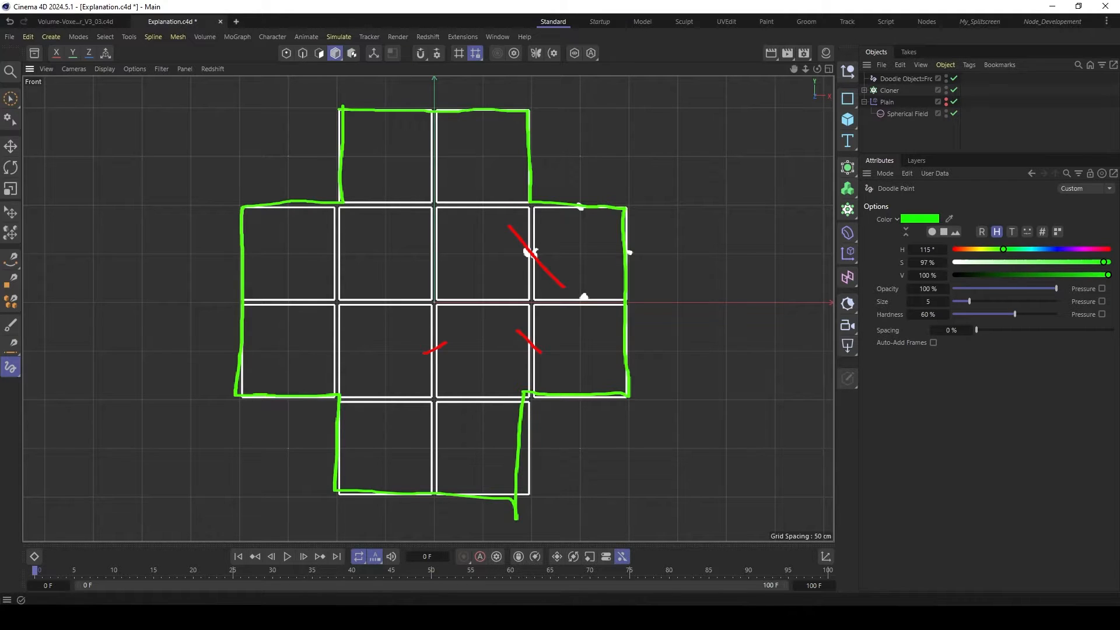
- Create a new project and add an Object Group node object to it
{"action": "key", "text": "ctrl+n"}
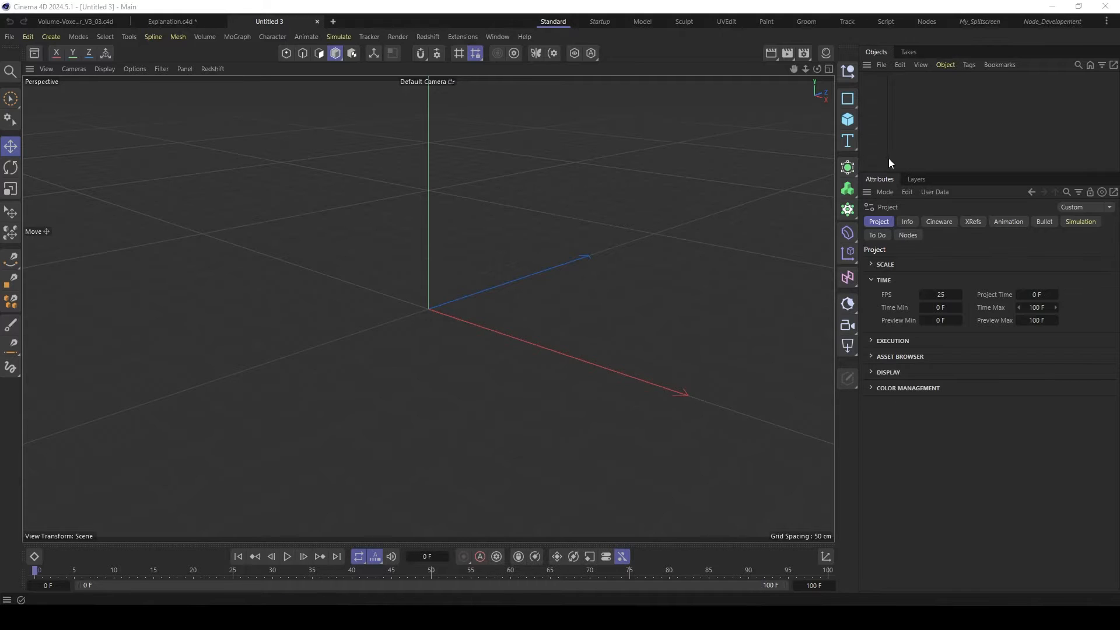
{"action": "left_click_drag", "start_coordinate": [926, 171], "coordinate": [907, 190]}
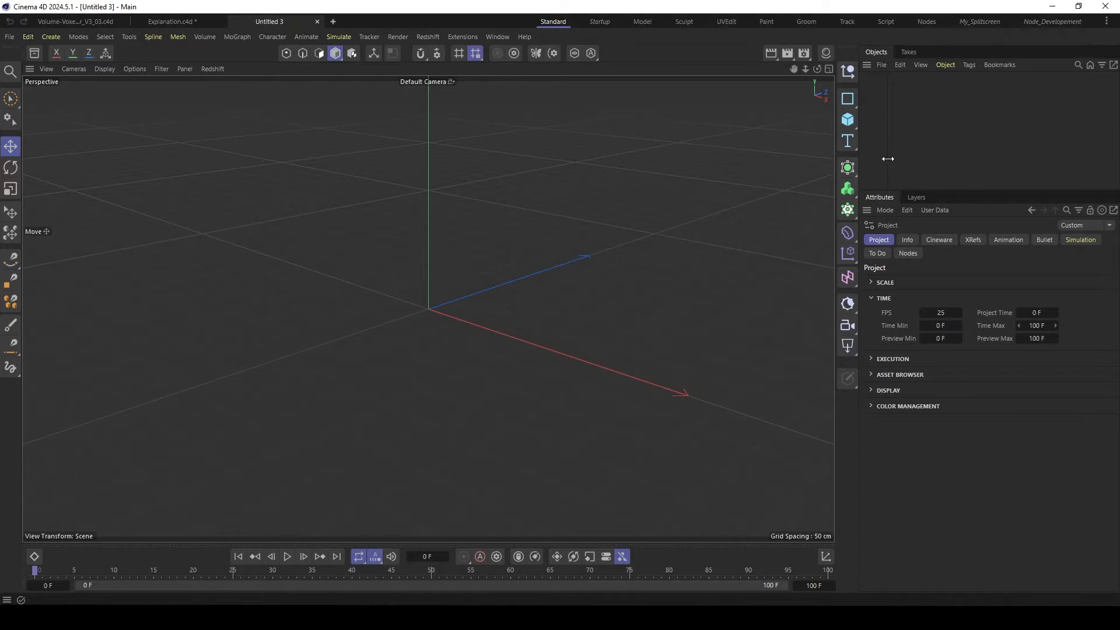
{"action": "key", "text": "shift+c"}
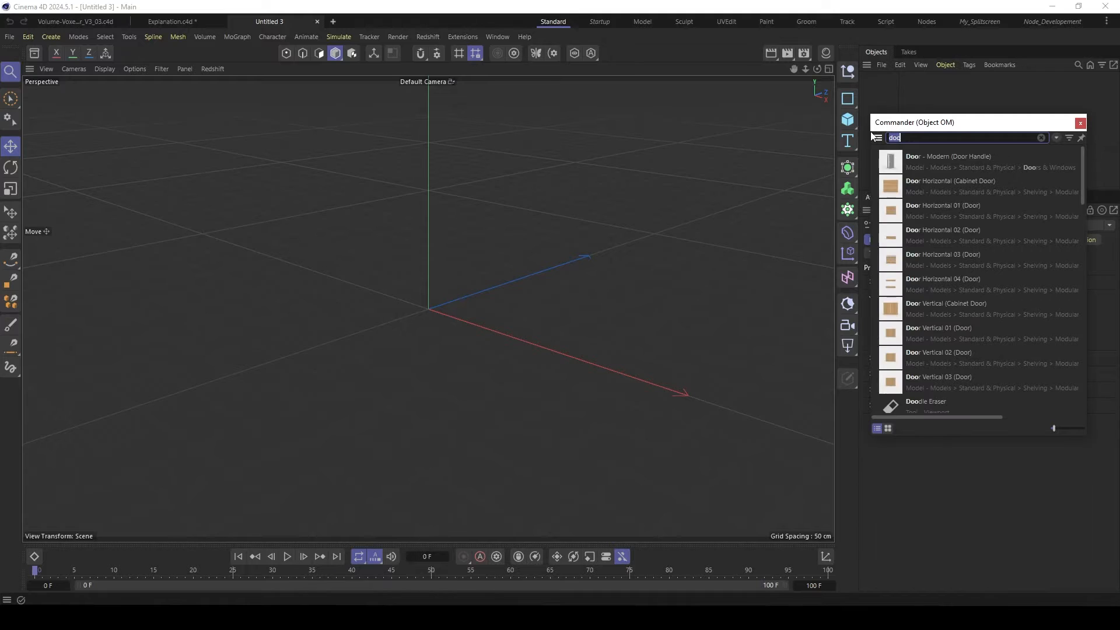
{"action": "type", "text": "obje"}
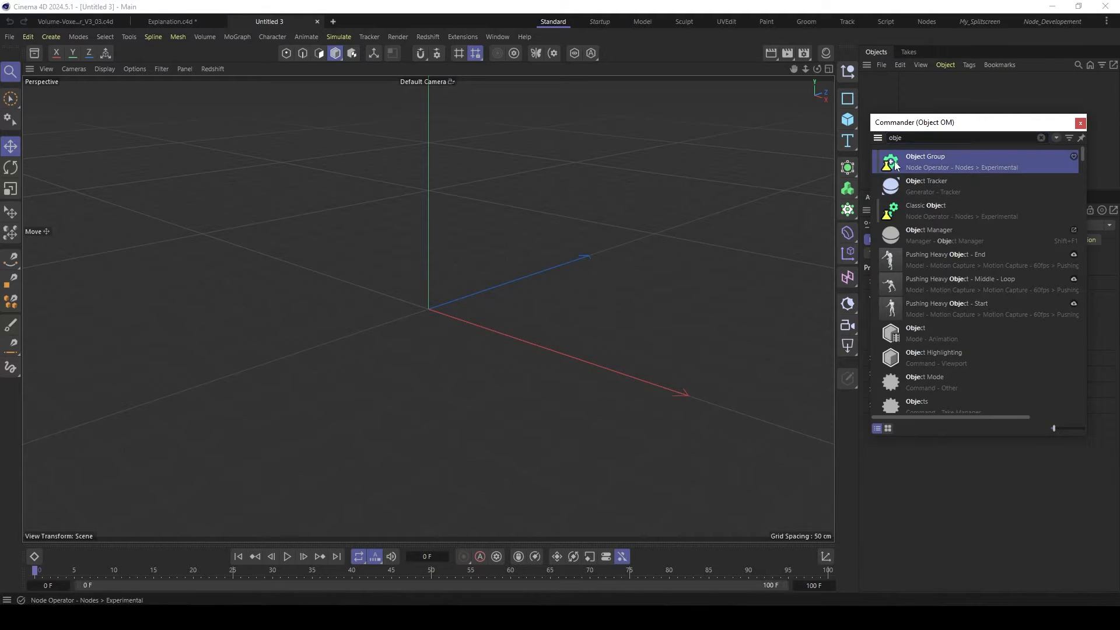
{"action": "left_click", "coordinate": [898, 164]}
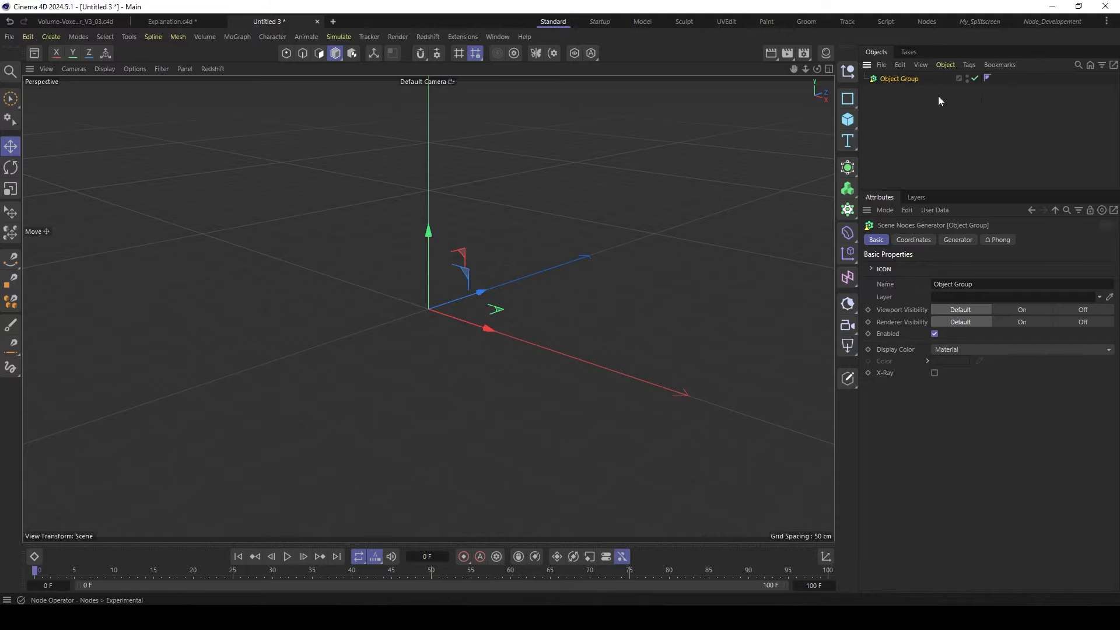
- Open the Object Group's node graph and arrange the layout with the Node Editor as main area and the viewport between objects and attributes
{"action": "double_click", "coordinate": [876, 80]}
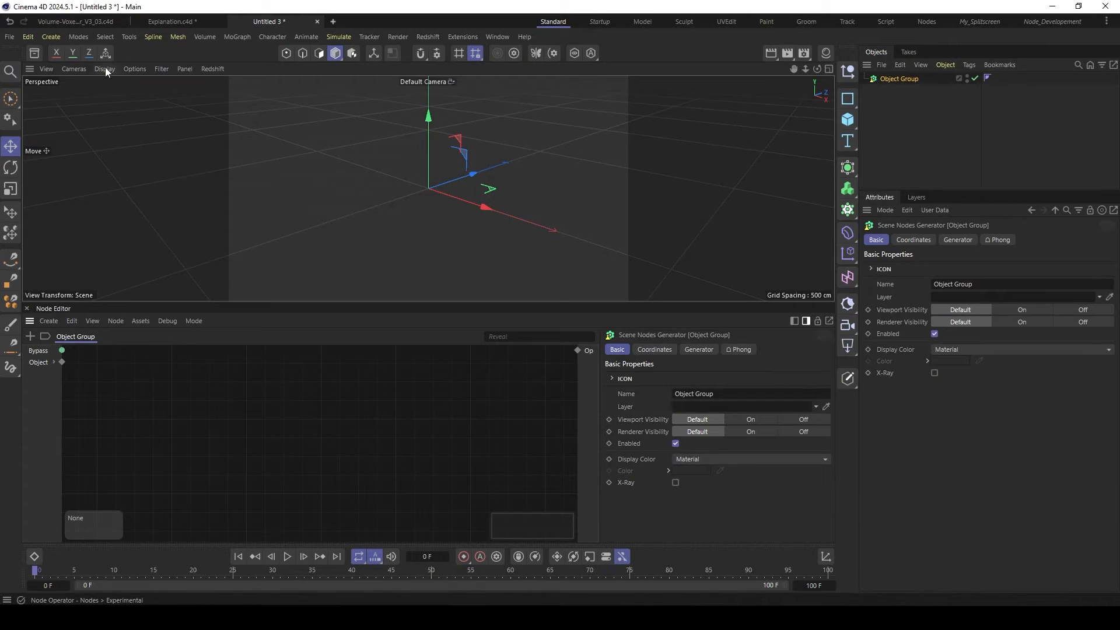
{"action": "left_click_drag", "start_coordinate": [29, 69], "coordinate": [947, 191]}
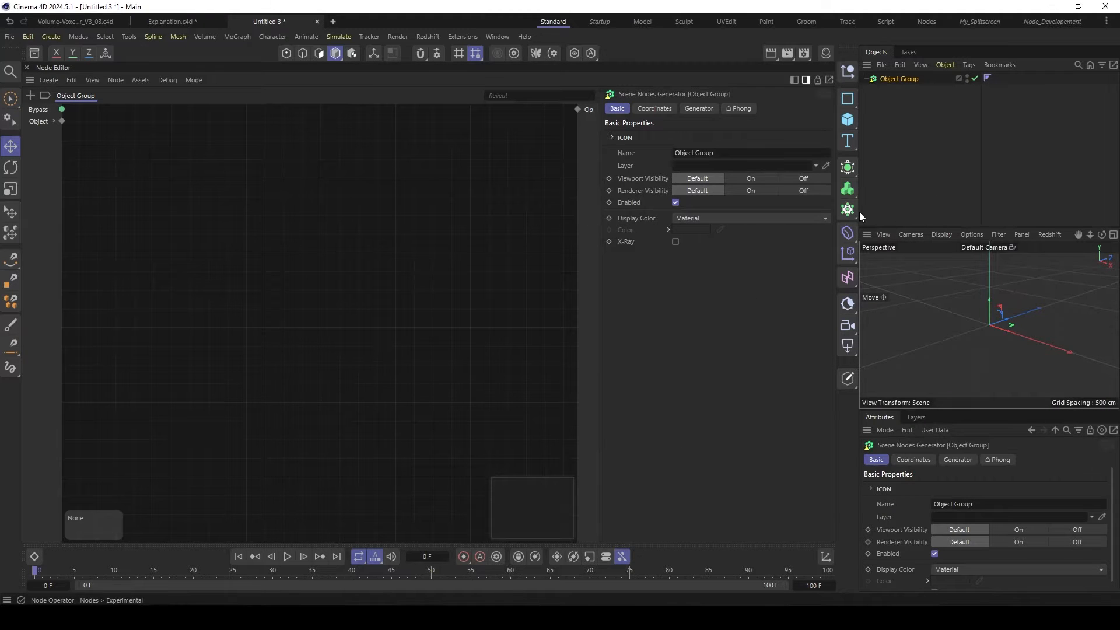
{"action": "left_click", "coordinate": [805, 80]}
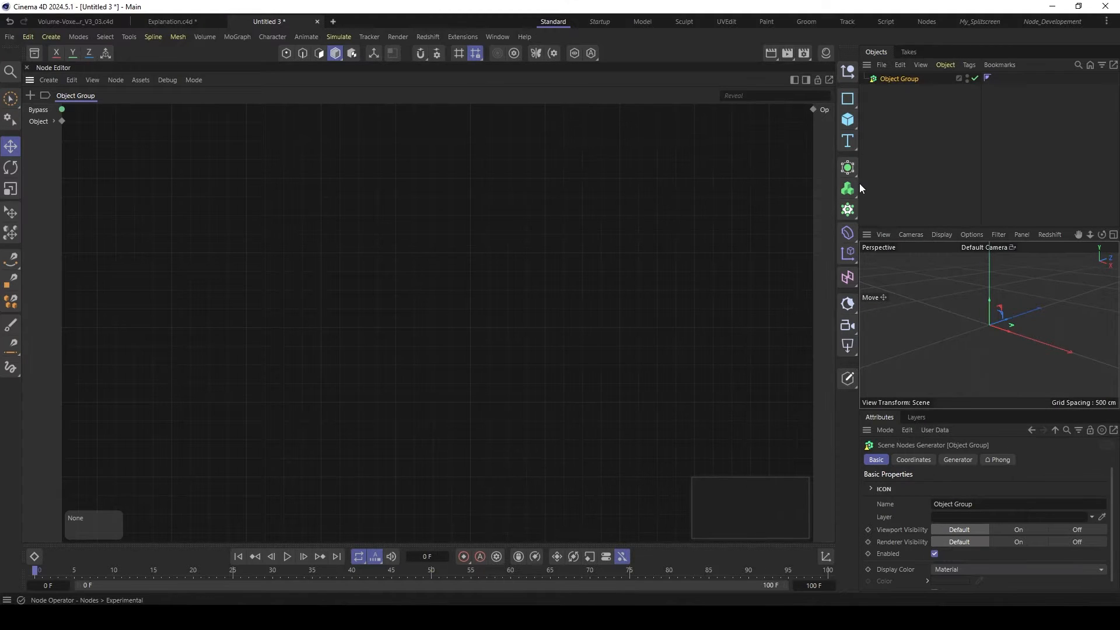
{"action": "left_click_drag", "start_coordinate": [859, 183], "coordinate": [786, 186]}
{"action": "left_click_drag", "start_coordinate": [866, 231], "coordinate": [870, 131]}
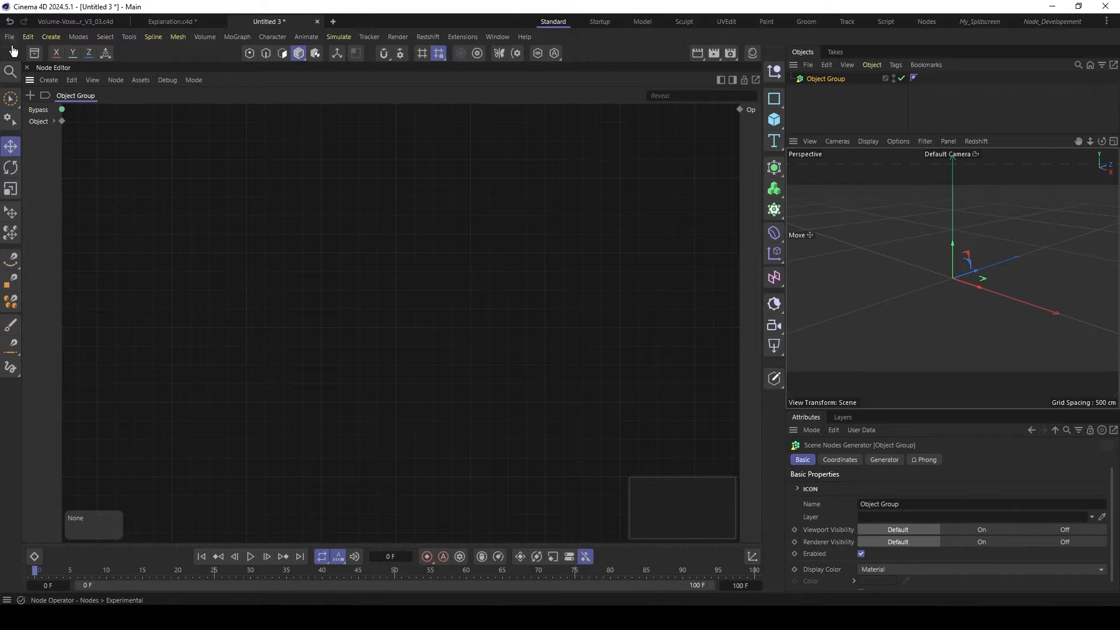
- Find the Pineapple model by searching the assets for "pinea" and add it to the scene's object list
{"action": "left_click", "coordinate": [34, 53]}
{"action": "left_click", "coordinate": [71, 112]}
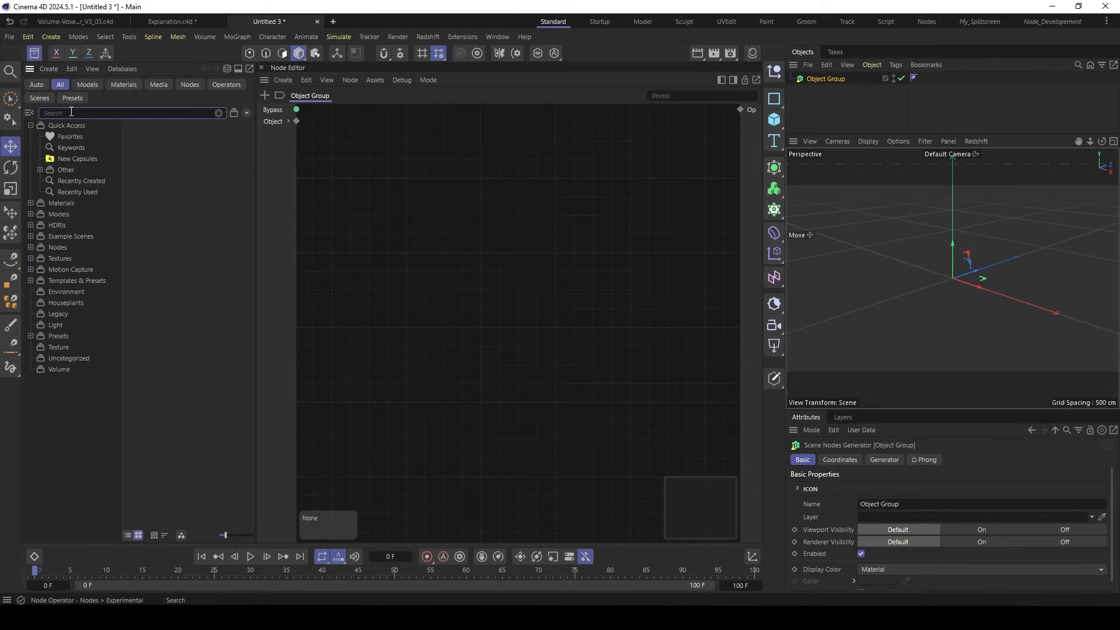
{"action": "type", "text": "pine"}
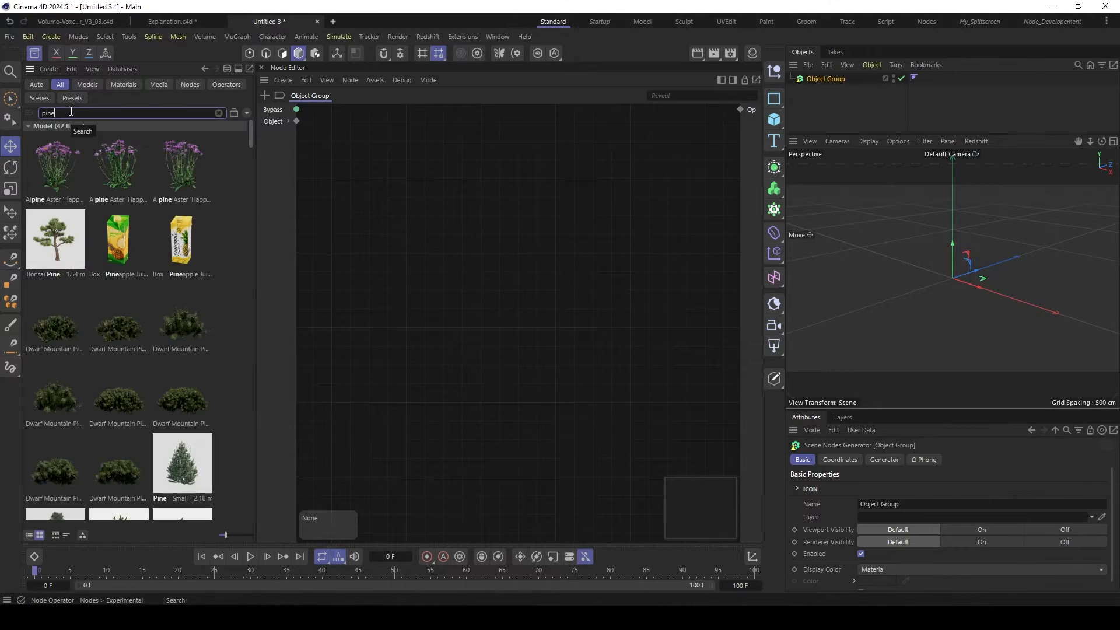
{"action": "type", "text": "a"}
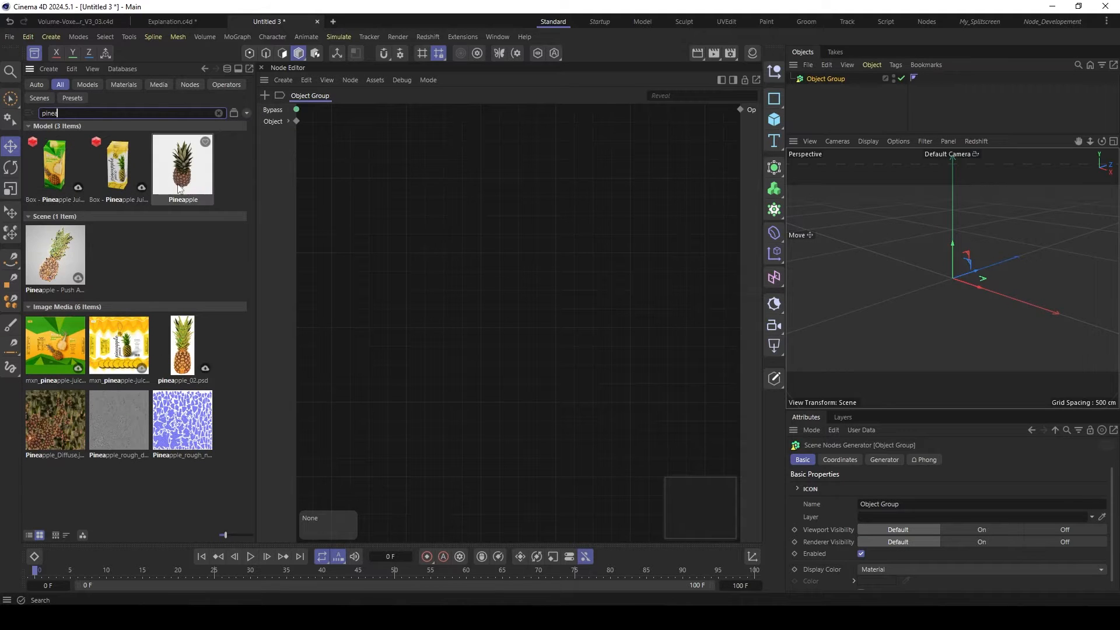
{"action": "left_click_drag", "start_coordinate": [181, 178], "coordinate": [838, 119]}
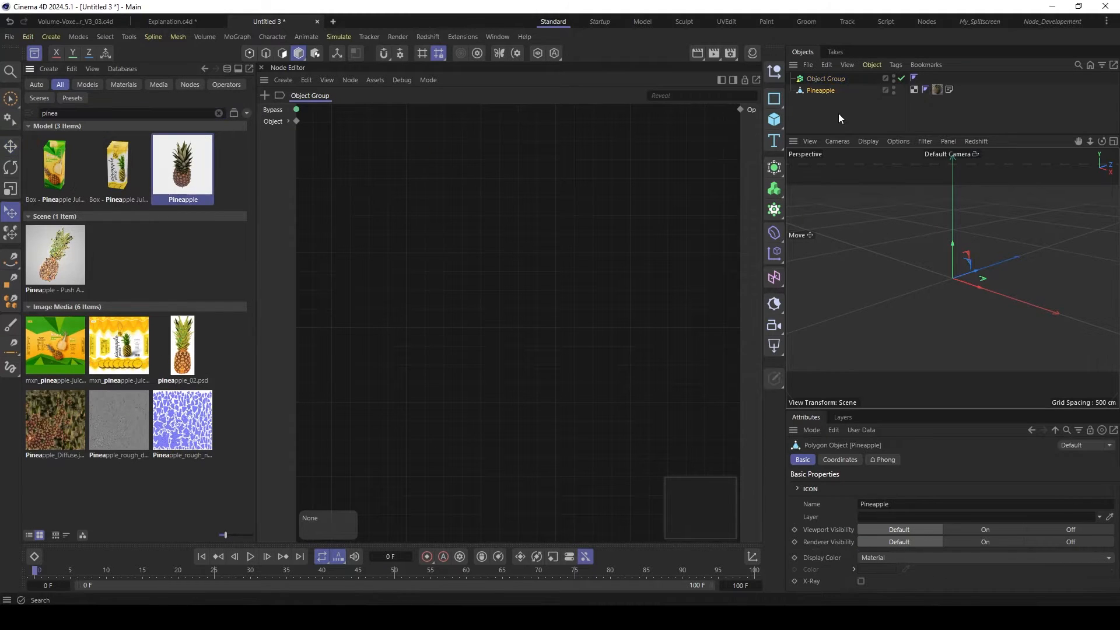
{"action": "left_click", "coordinate": [35, 54]}
- Bring the Pineapple object into the Object Group's node graph and expand its Op output to expose the Geometry port
{"action": "left_click_drag", "start_coordinate": [811, 89], "coordinate": [148, 222]}
{"action": "left_click", "coordinate": [99, 205]}
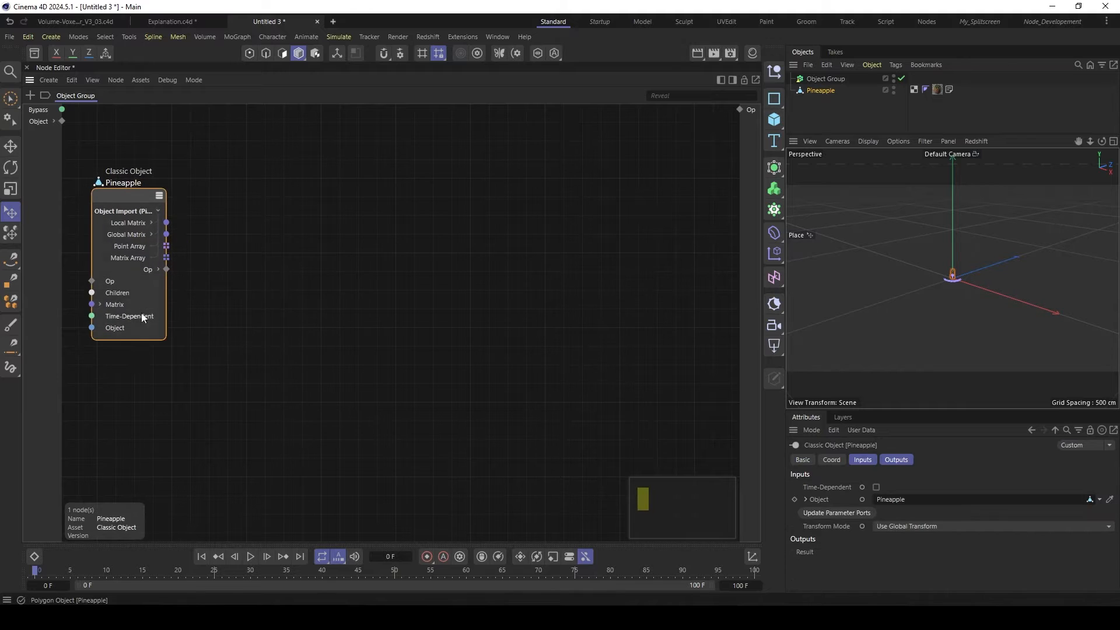
{"action": "left_click", "coordinate": [158, 269]}
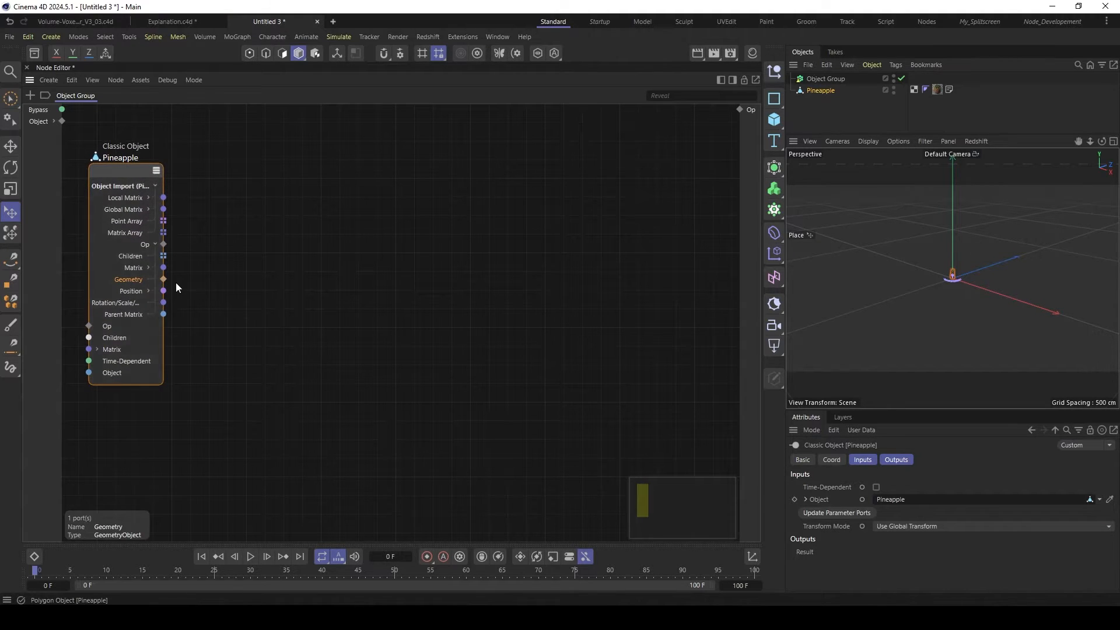
{"action": "scroll", "coordinate": [951, 281], "scroll_direction": "up", "scroll_amount": 5}
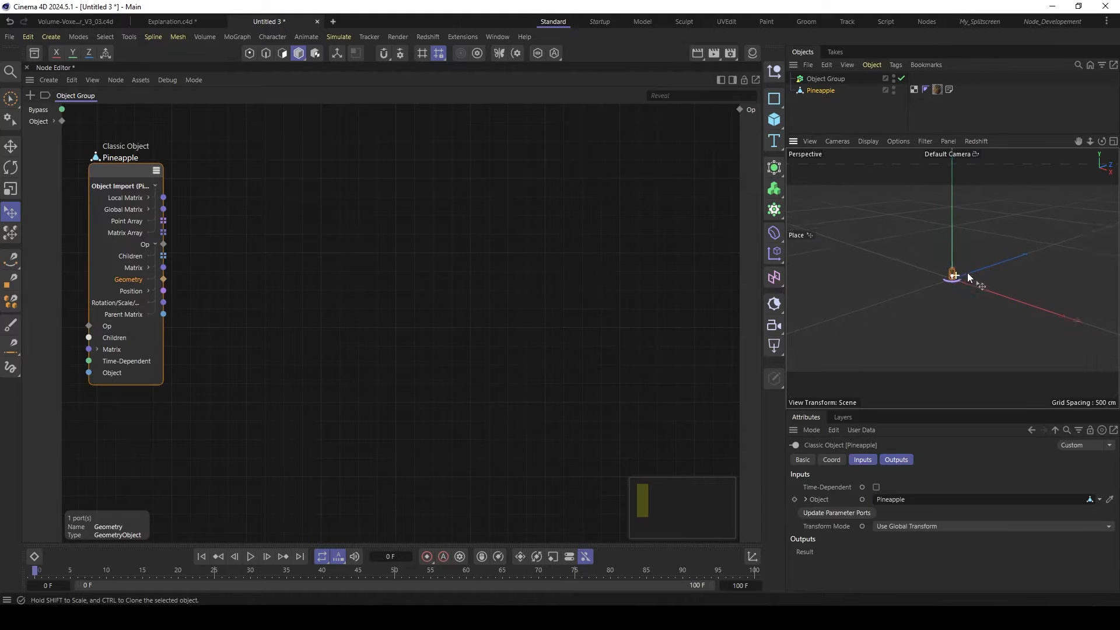
{"action": "scroll", "coordinate": [1001, 261], "scroll_direction": "up", "scroll_amount": 8}
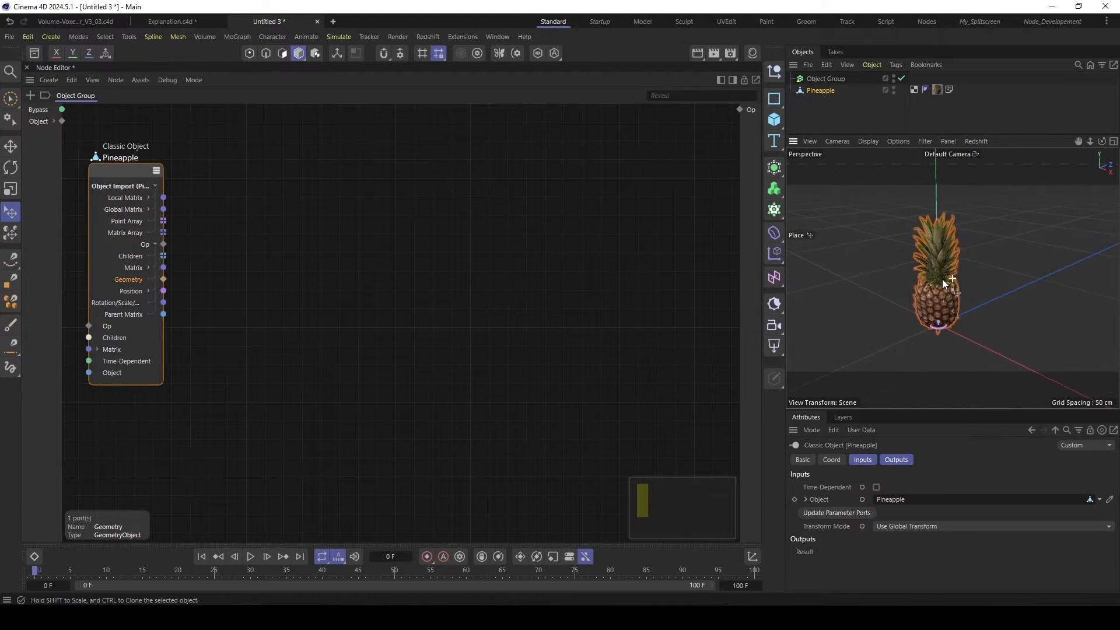
{"action": "scroll", "coordinate": [936, 259], "scroll_direction": "down", "scroll_amount": 4}
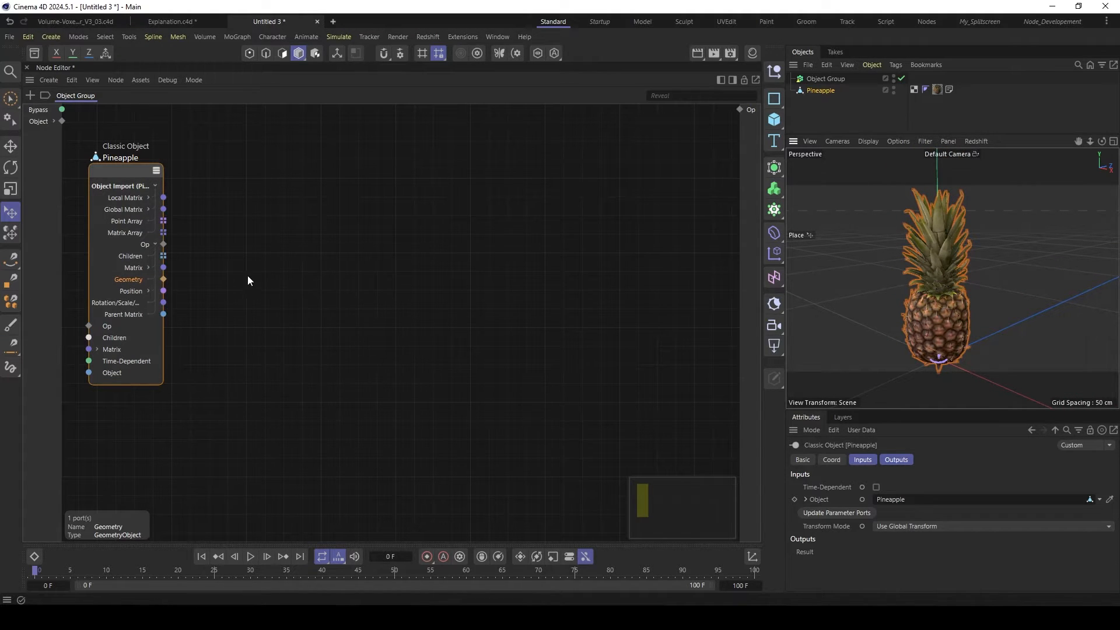
- Add a Volume Voxel Fill node and feed it the Pineapple node's Geometry output
{"action": "double_click", "coordinate": [226, 272]}
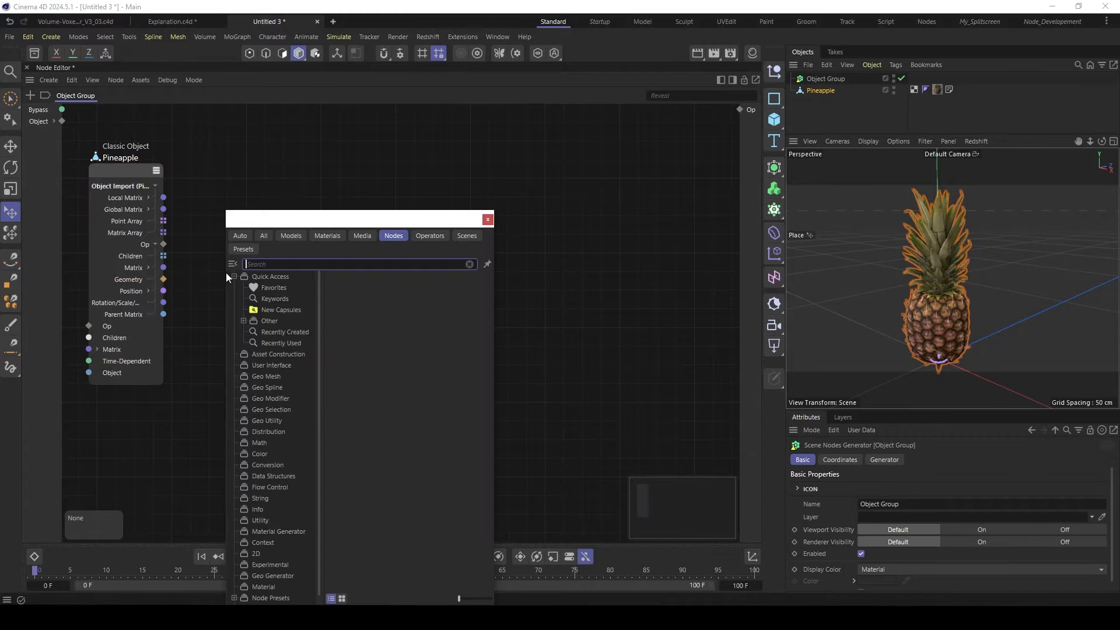
{"action": "type", "text": "volu"}
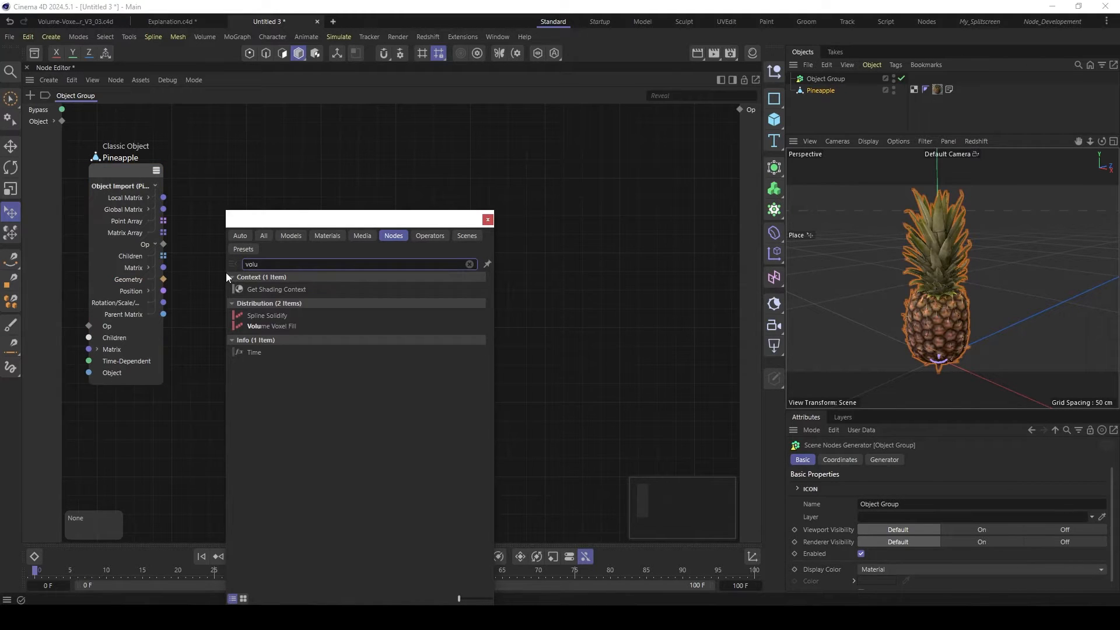
{"action": "left_click", "coordinate": [253, 327]}
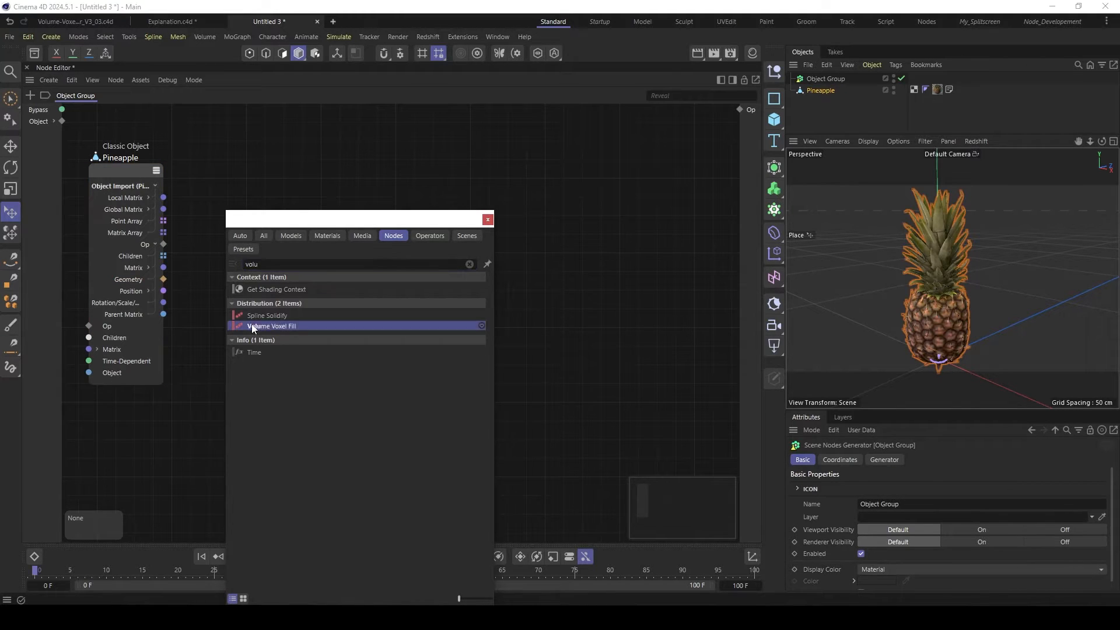
{"action": "double_click", "coordinate": [245, 324]}
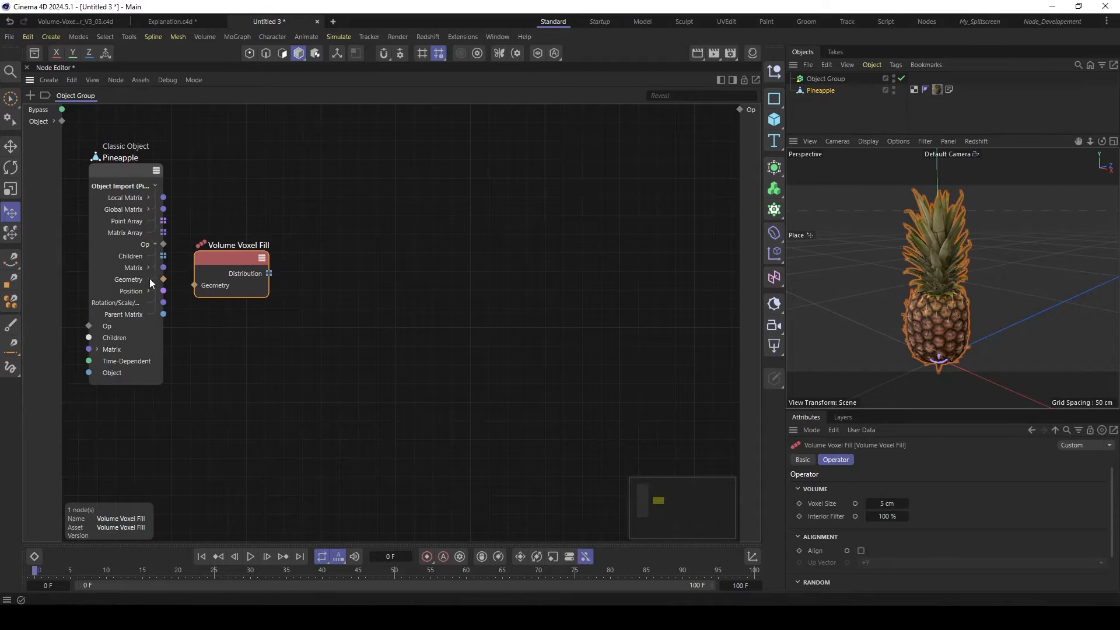
{"action": "left_click_drag", "start_coordinate": [226, 253], "coordinate": [220, 253]}
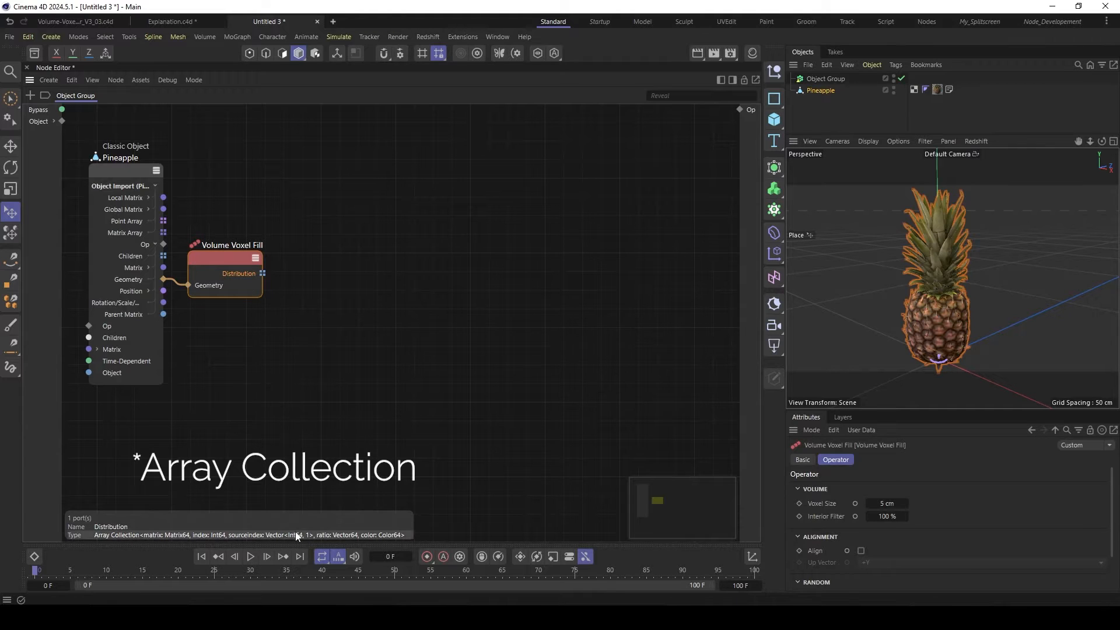
- Add an Iterate Collection node fed by the Volume Voxel Fill's Distribution output, and expand its Elements and Matrix outputs
{"action": "double_click", "coordinate": [330, 305]}
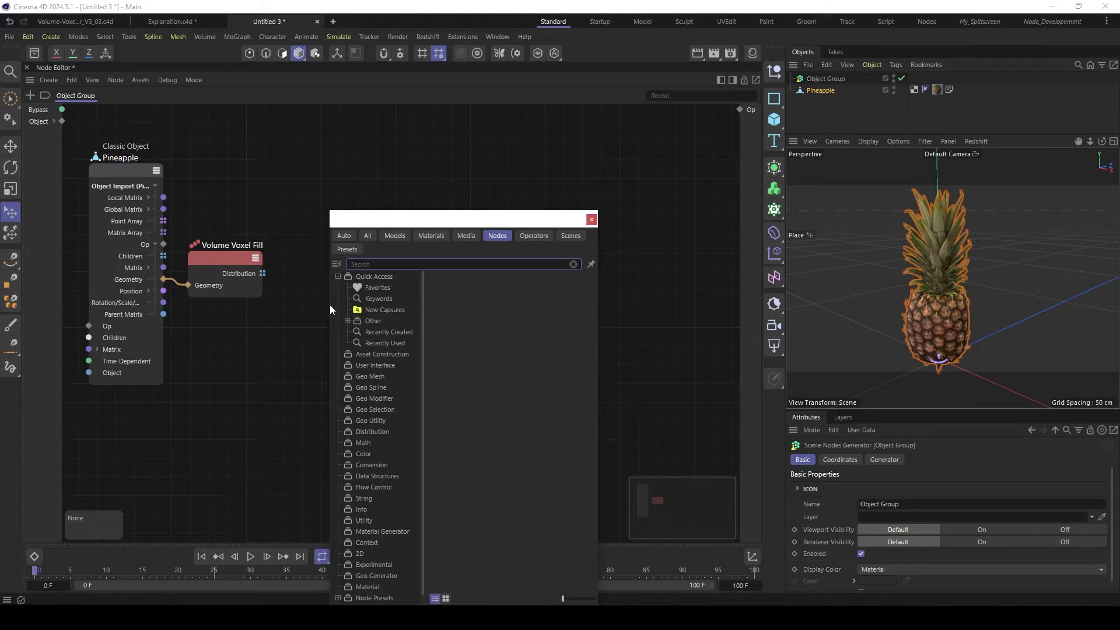
{"action": "type", "text": "iter"}
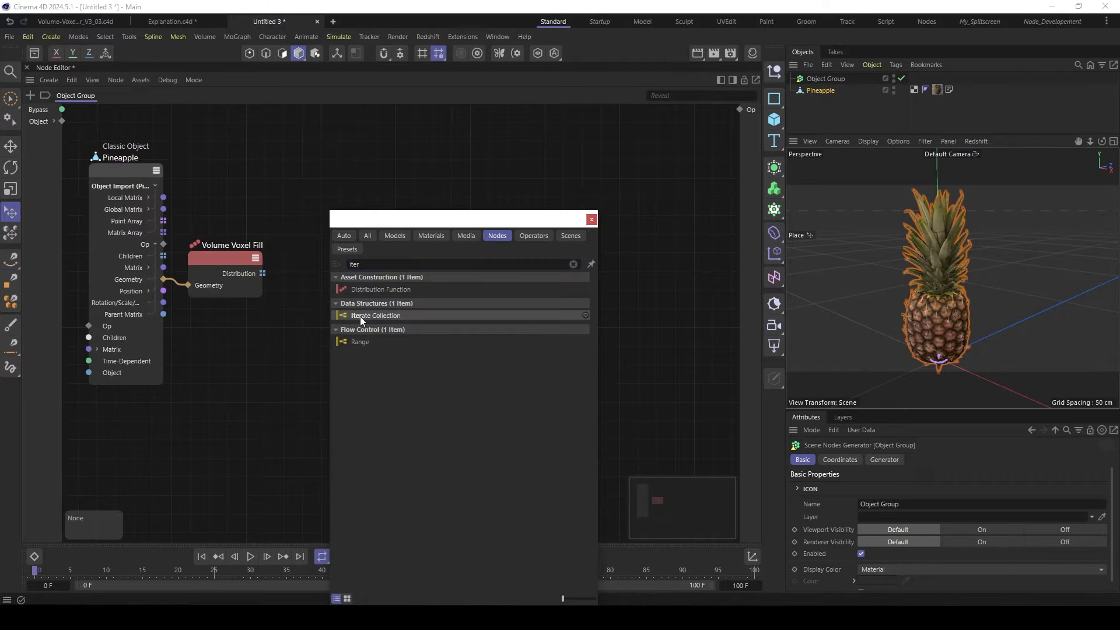
{"action": "double_click", "coordinate": [360, 316]}
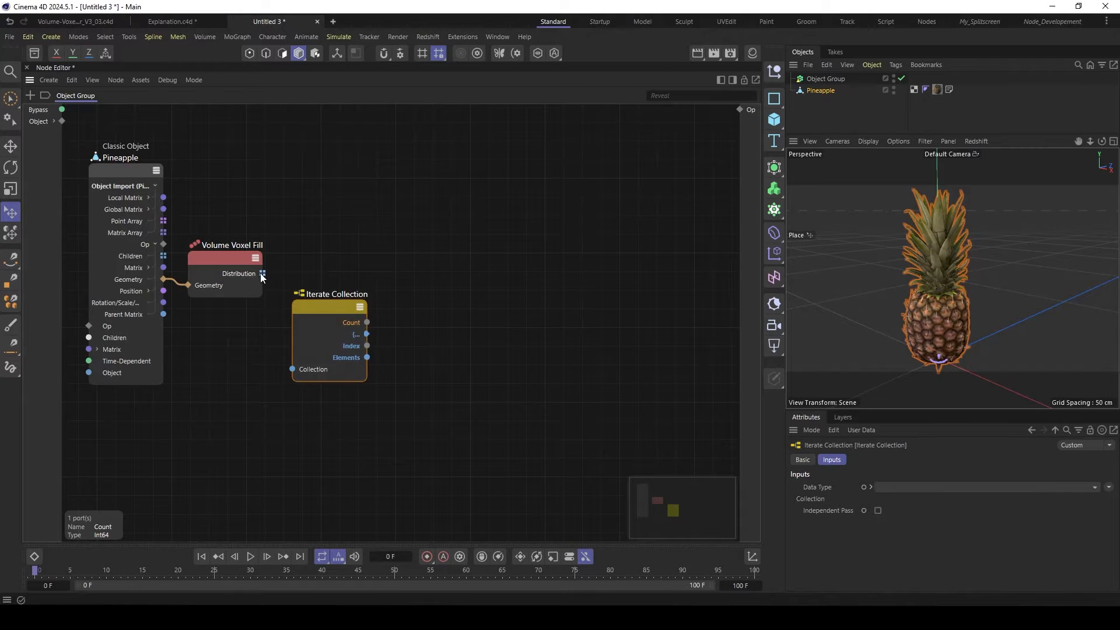
{"action": "left_click_drag", "start_coordinate": [262, 273], "coordinate": [293, 369]}
{"action": "left_click_drag", "start_coordinate": [317, 308], "coordinate": [317, 254]}
{"action": "left_click", "coordinate": [353, 303]}
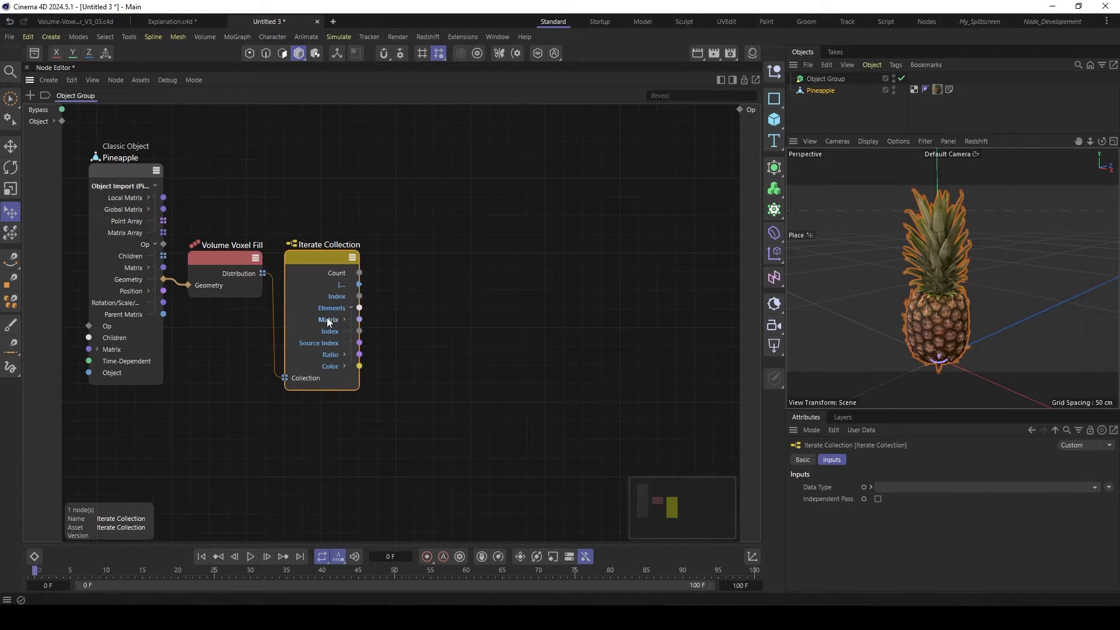
{"action": "left_click", "coordinate": [344, 320]}
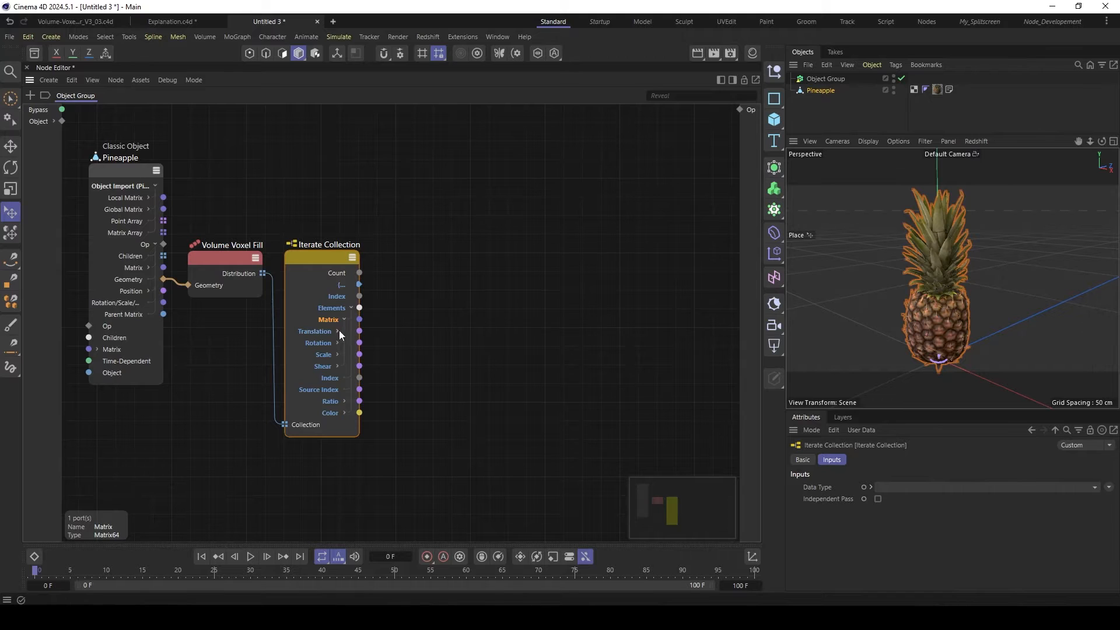
- Add a Cube node to the graph beside the Iterate Collection node and expose its Size input port
{"action": "left_click", "coordinate": [223, 262]}
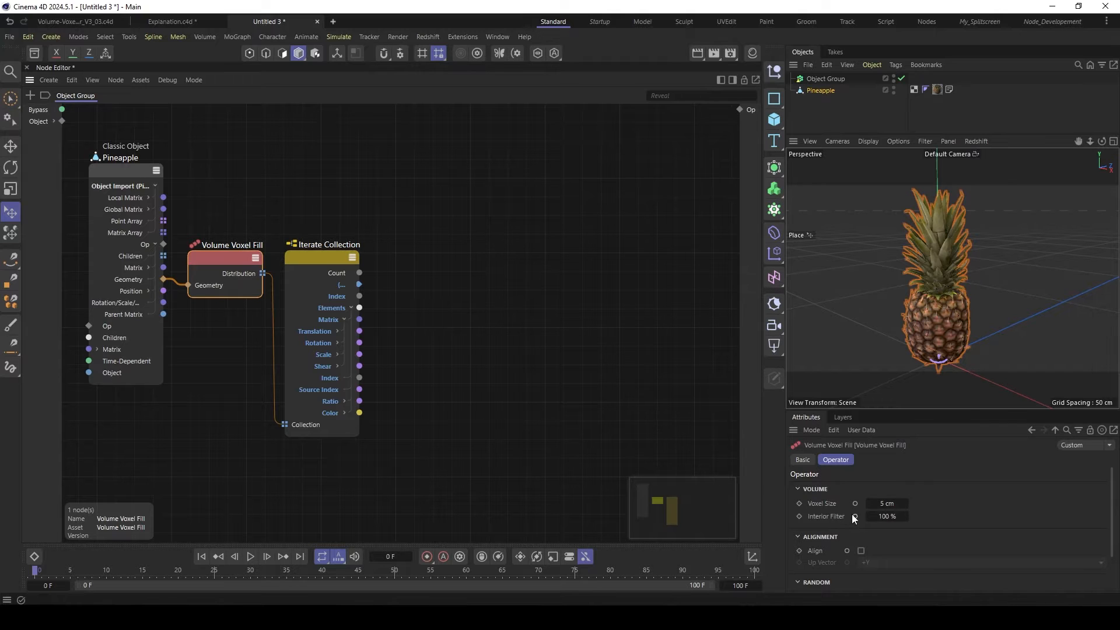
{"action": "double_click", "coordinate": [424, 231]}
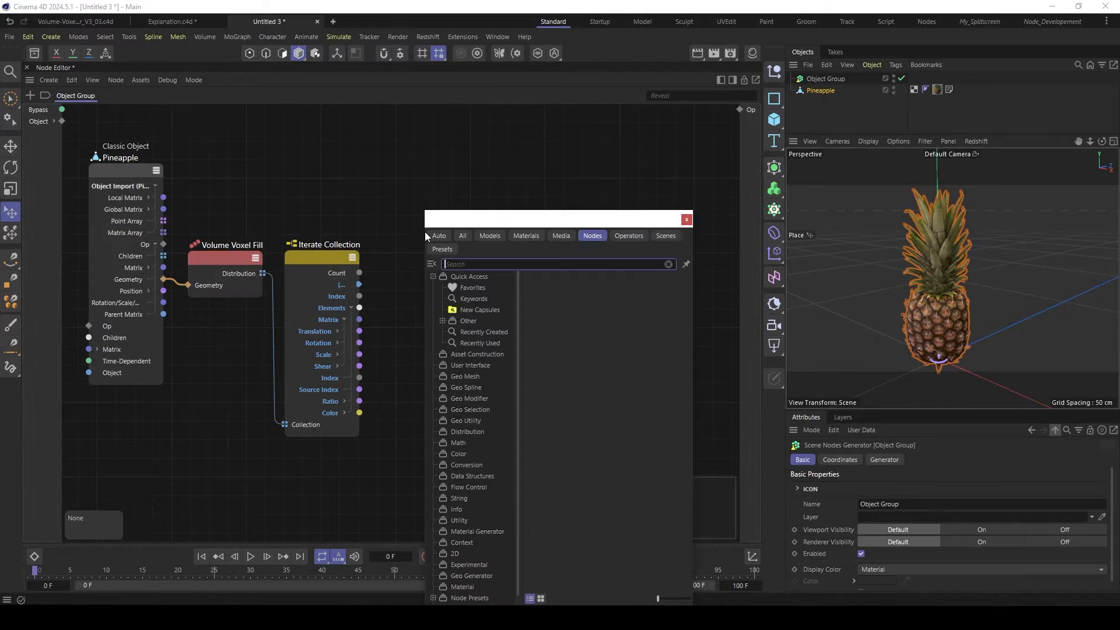
{"action": "type", "text": "bub"}
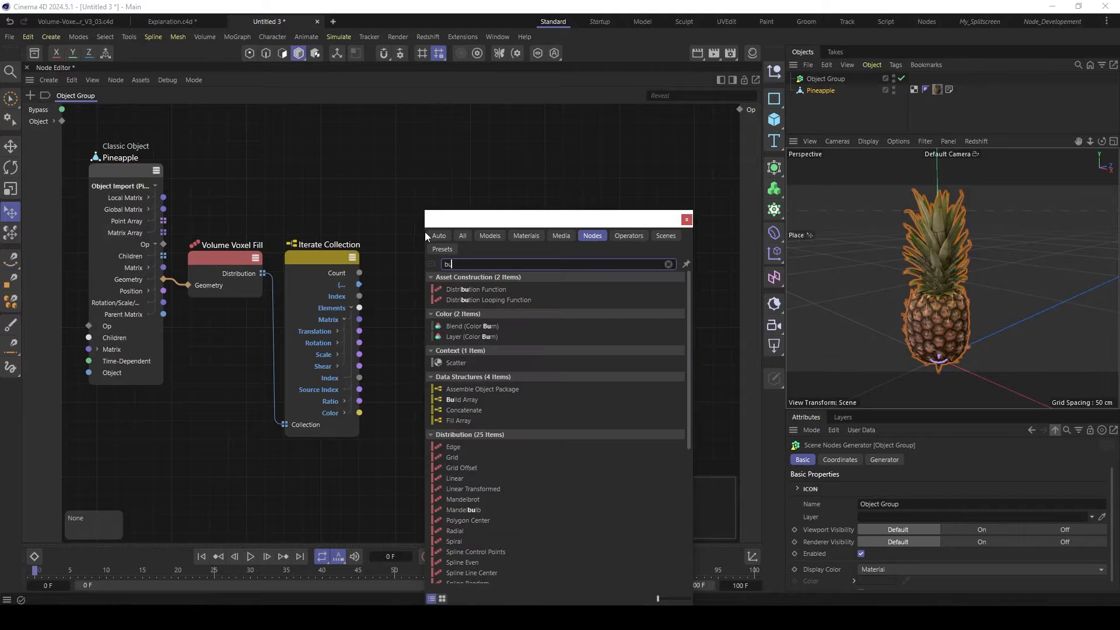
{"action": "key", "text": "BackSpace"}
{"action": "key", "text": "BackSpace"}
{"action": "key", "text": "BackSpace"}
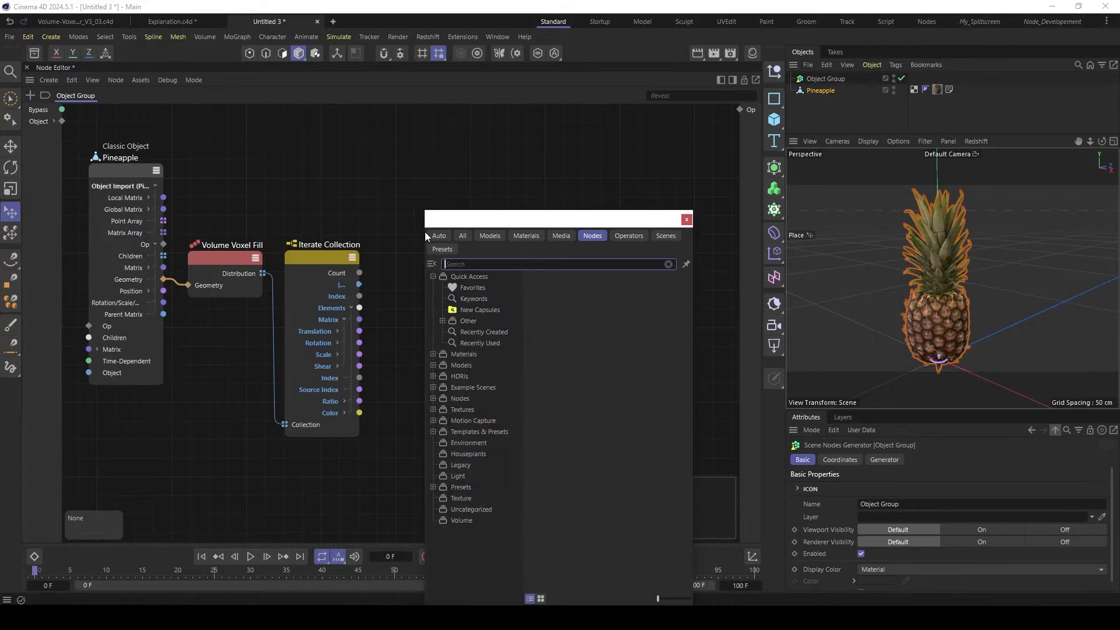
{"action": "type", "text": "cube"}
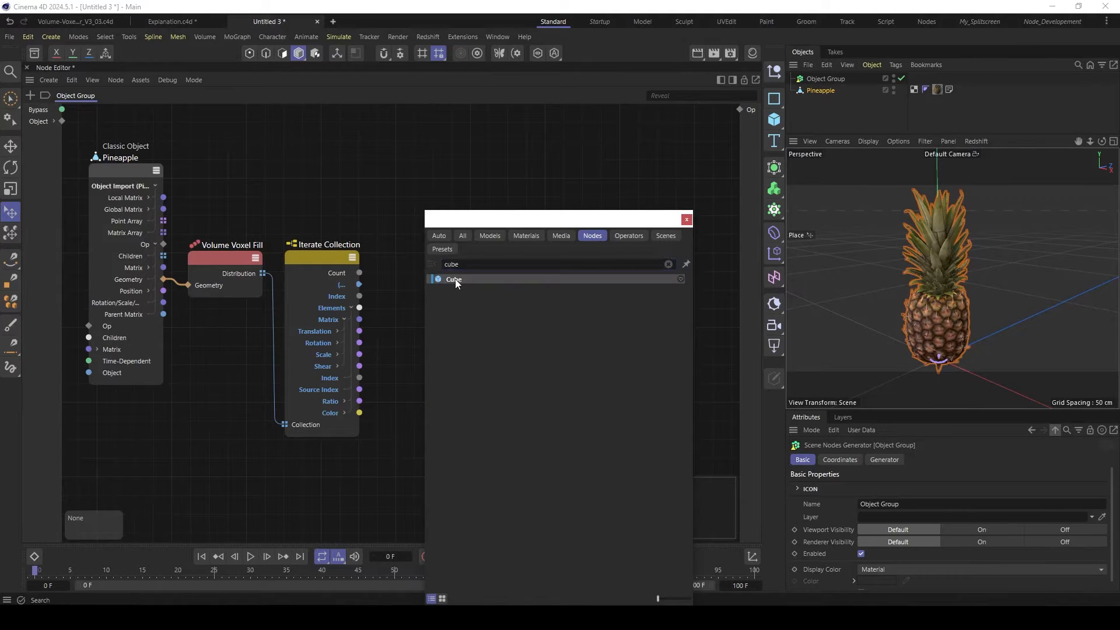
{"action": "double_click", "coordinate": [452, 281]}
{"action": "left_click_drag", "start_coordinate": [457, 241], "coordinate": [434, 425]}
{"action": "left_click", "coordinate": [864, 488]}
- Expose the Voxel Size input on the Volume Voxel Fill node and publish it as an input of the Object Group
{"action": "left_click_drag", "start_coordinate": [184, 280], "coordinate": [188, 285]}
{"action": "left_click", "coordinate": [212, 265]}
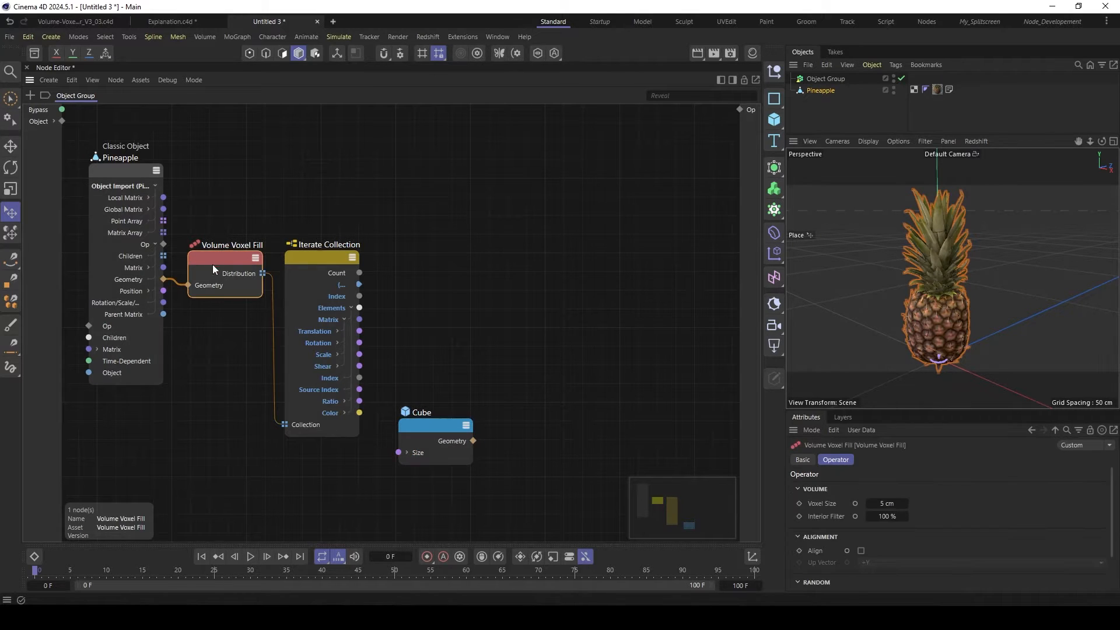
{"action": "left_click", "coordinate": [855, 503]}
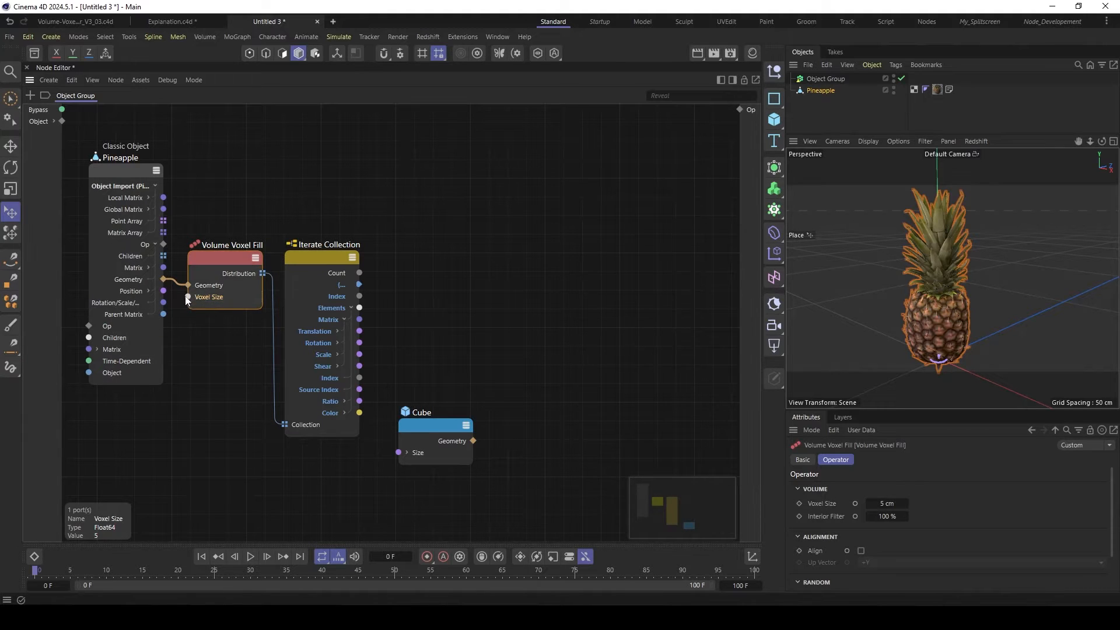
{"action": "left_click_drag", "start_coordinate": [187, 299], "coordinate": [211, 436]}
{"action": "left_click", "coordinate": [246, 444]}
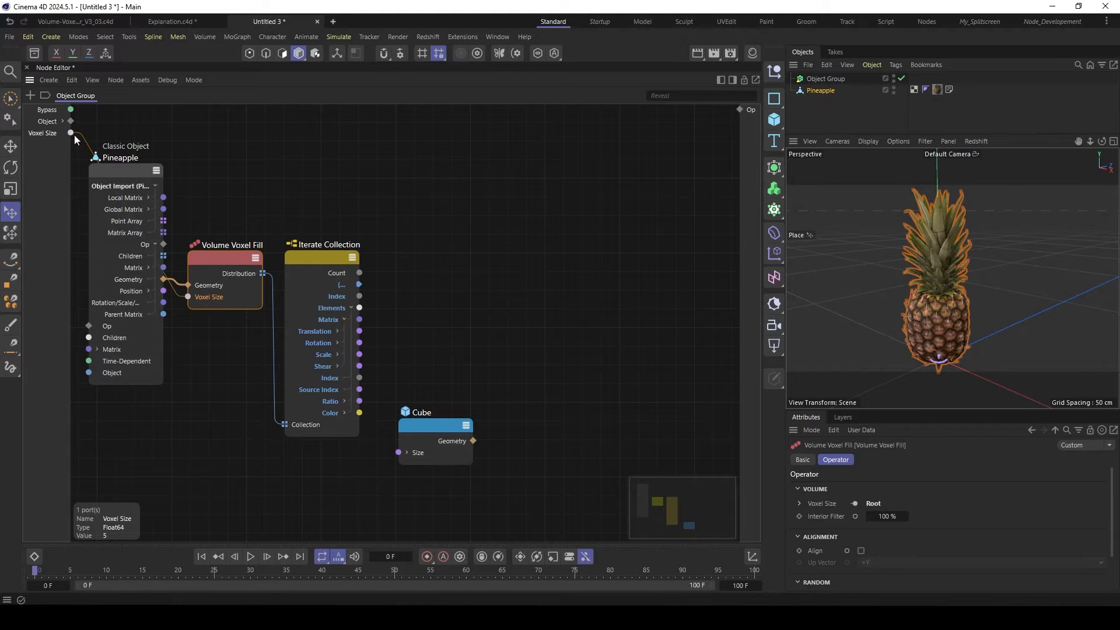
- Drive the Cube's Size from the group's Voxel Size input and place the Cube node above and beside the Iterate Collection node
{"action": "left_click_drag", "start_coordinate": [70, 133], "coordinate": [422, 211]}
{"action": "left_click", "coordinate": [422, 423]}
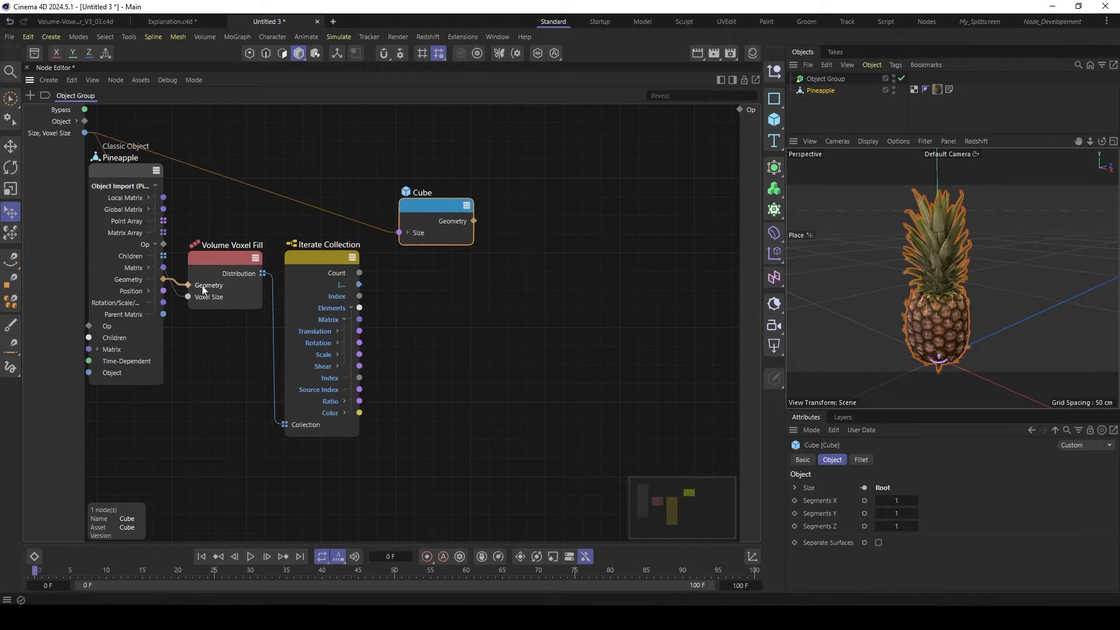
{"action": "left_click", "coordinate": [231, 257]}
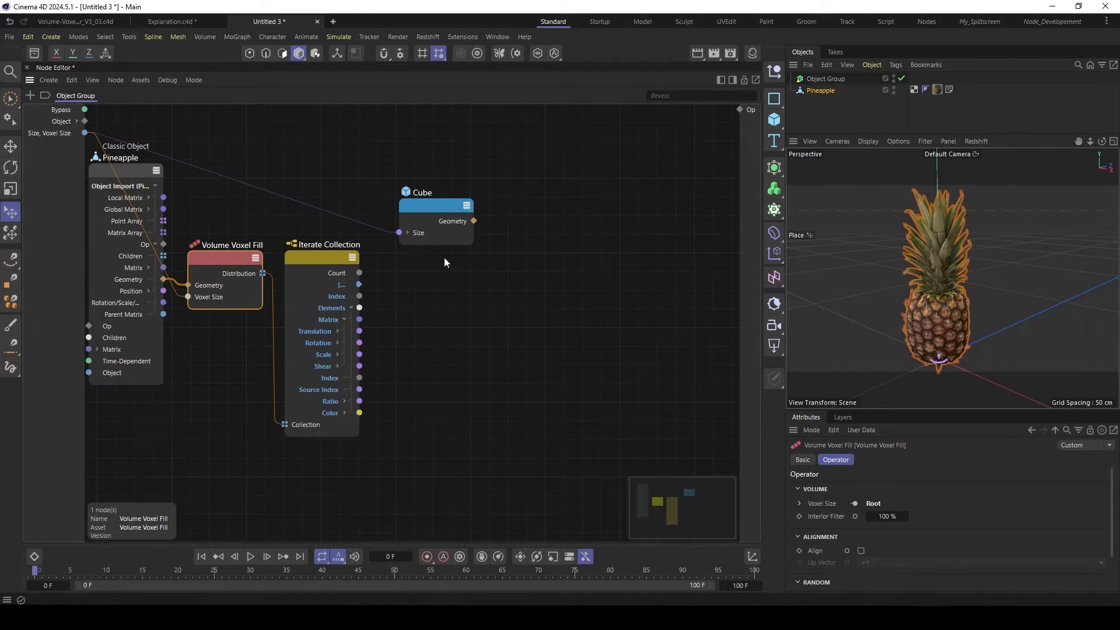
{"action": "left_click_drag", "start_coordinate": [445, 208], "coordinate": [426, 208]}
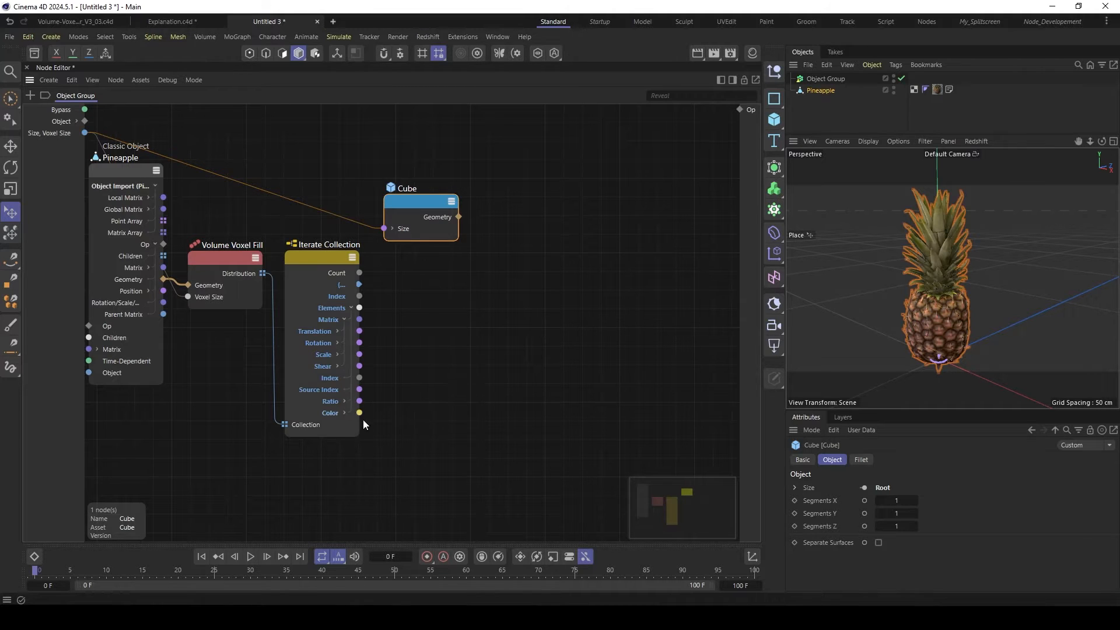
{"action": "left_click", "coordinate": [323, 334]}
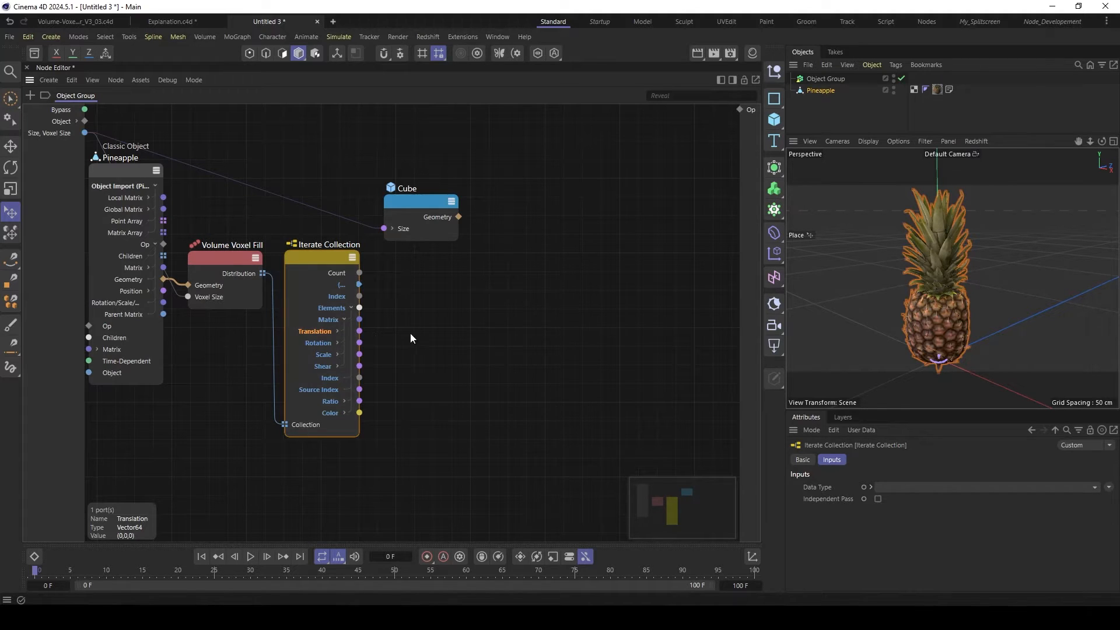
- Add a Transform Geometry node fed by the Cube's Geometry, with the Iterate Collection's Matrix connected to its Transform input
{"action": "double_click", "coordinate": [467, 348]}
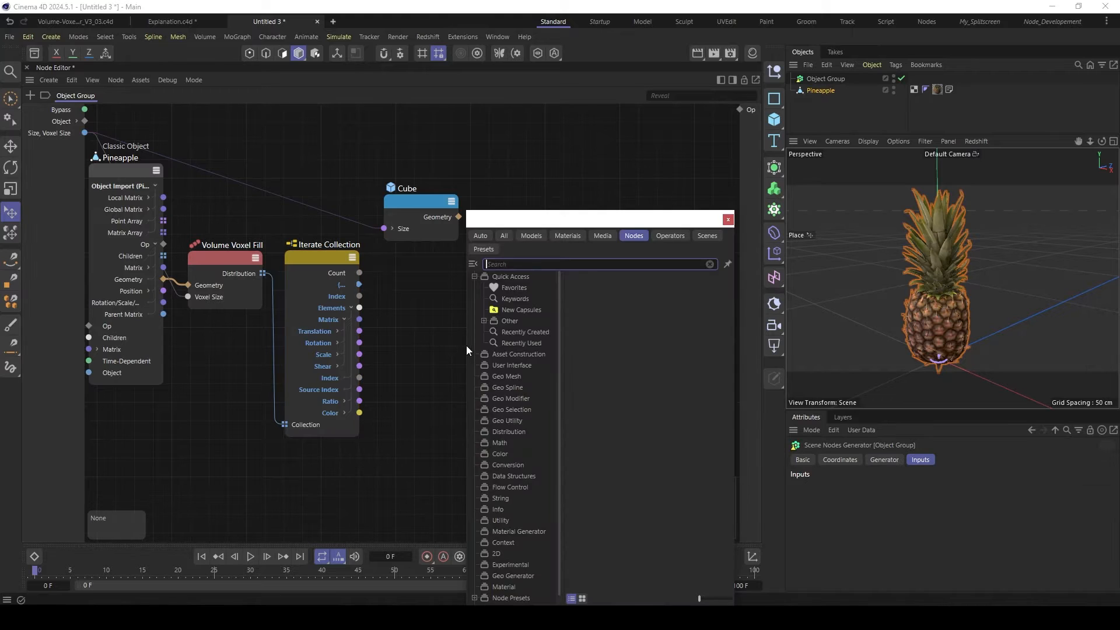
{"action": "type", "text": "trans"}
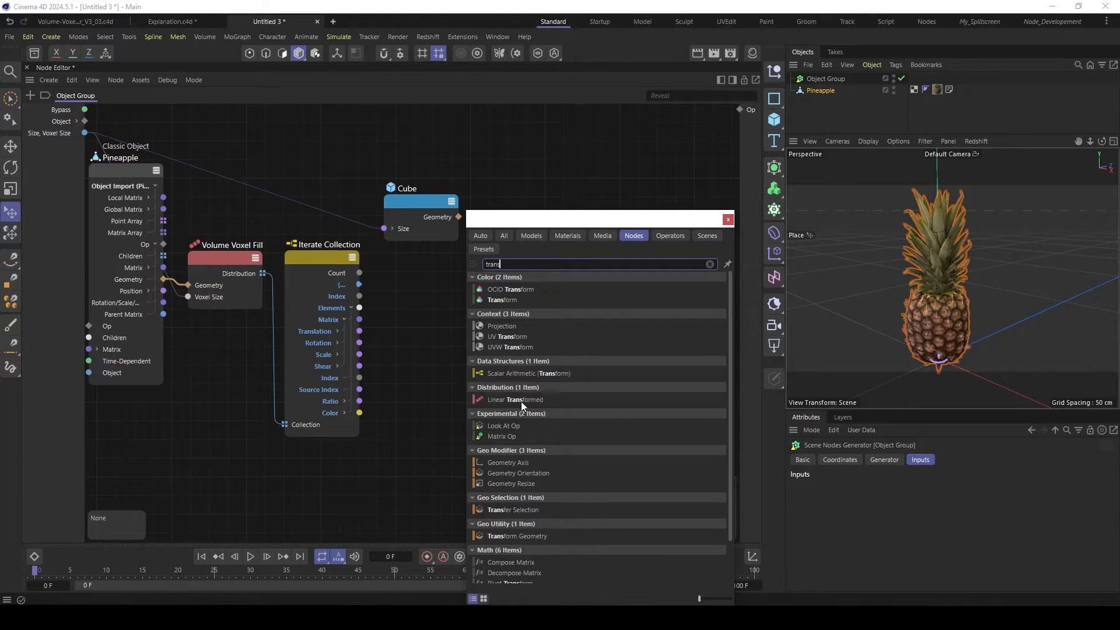
{"action": "left_click", "coordinate": [534, 535]}
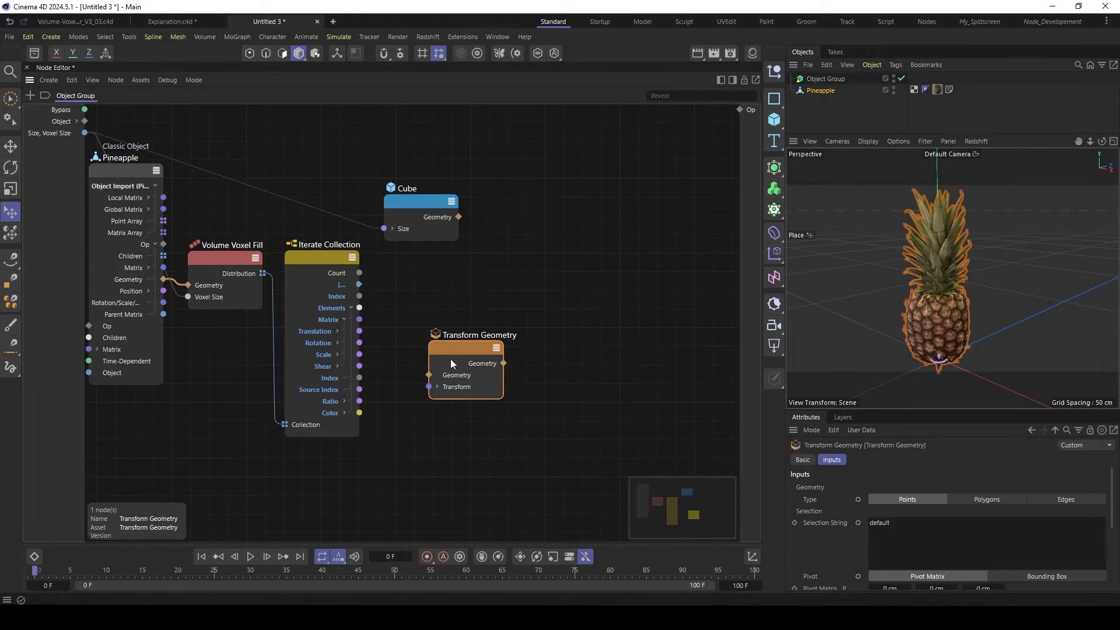
{"action": "left_click_drag", "start_coordinate": [451, 358], "coordinate": [534, 299]}
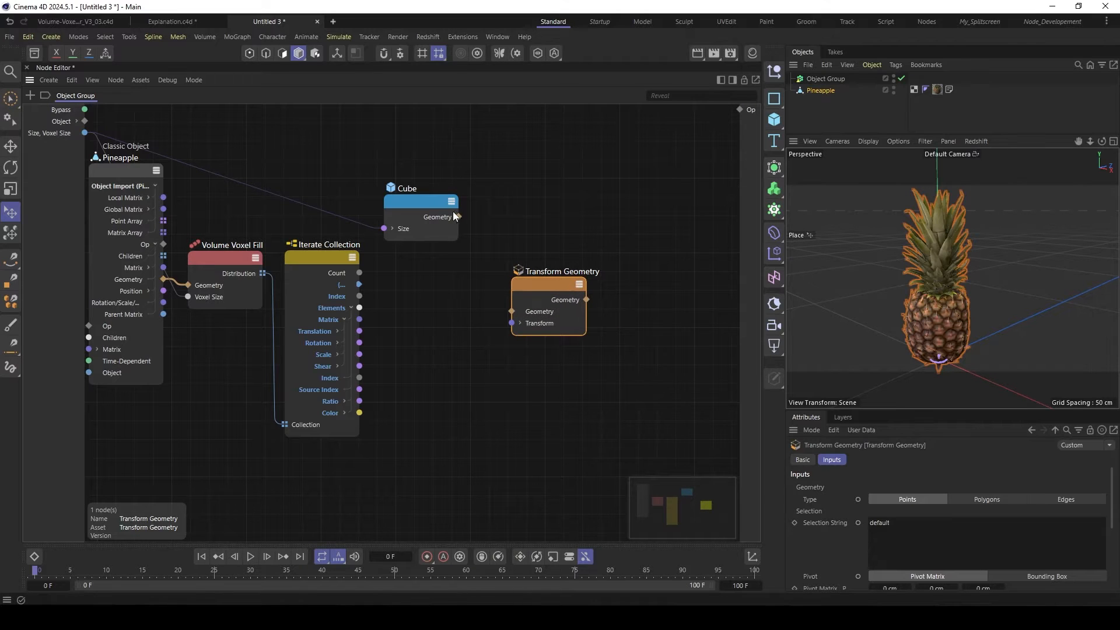
{"action": "left_click_drag", "start_coordinate": [459, 217], "coordinate": [519, 318]}
{"action": "left_click_drag", "start_coordinate": [542, 298], "coordinate": [510, 293]}
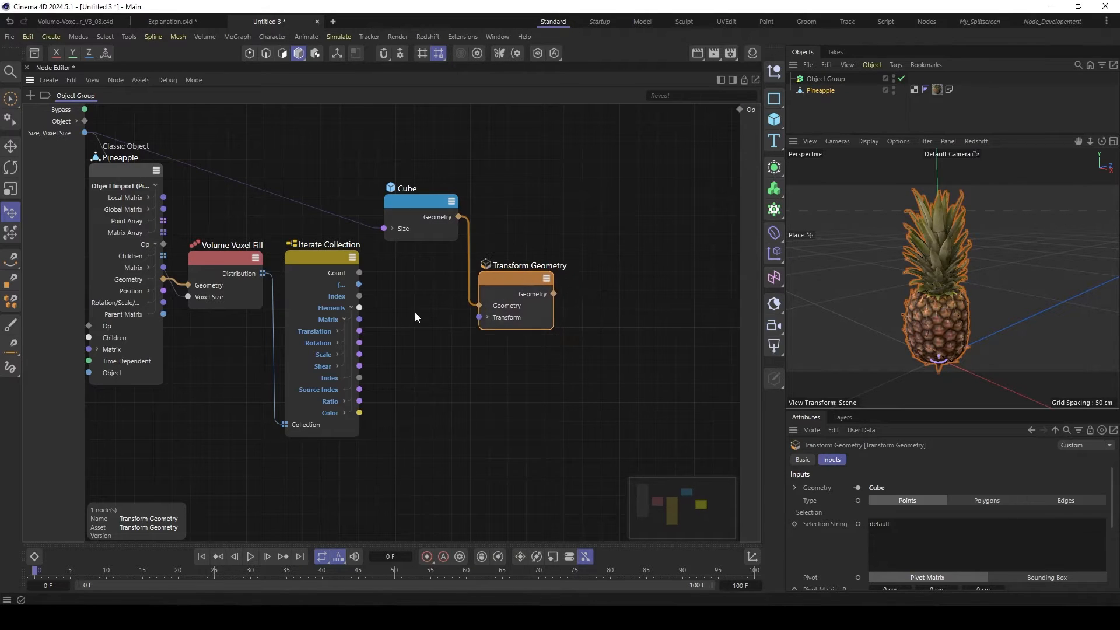
{"action": "left_click_drag", "start_coordinate": [359, 319], "coordinate": [480, 318]}
{"action": "left_click_drag", "start_coordinate": [516, 277], "coordinate": [523, 276]}
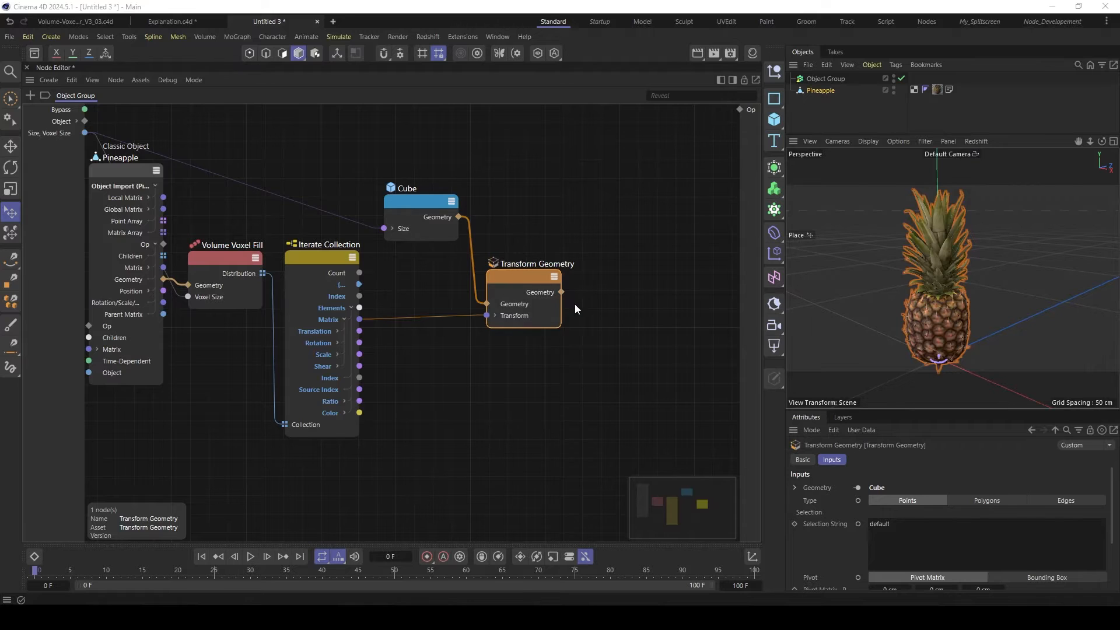
- Add an Assemble Collection node and place it beyond the Transform Geometry node
{"action": "left_click", "coordinate": [621, 283]}
{"action": "left_click", "coordinate": [342, 366]}
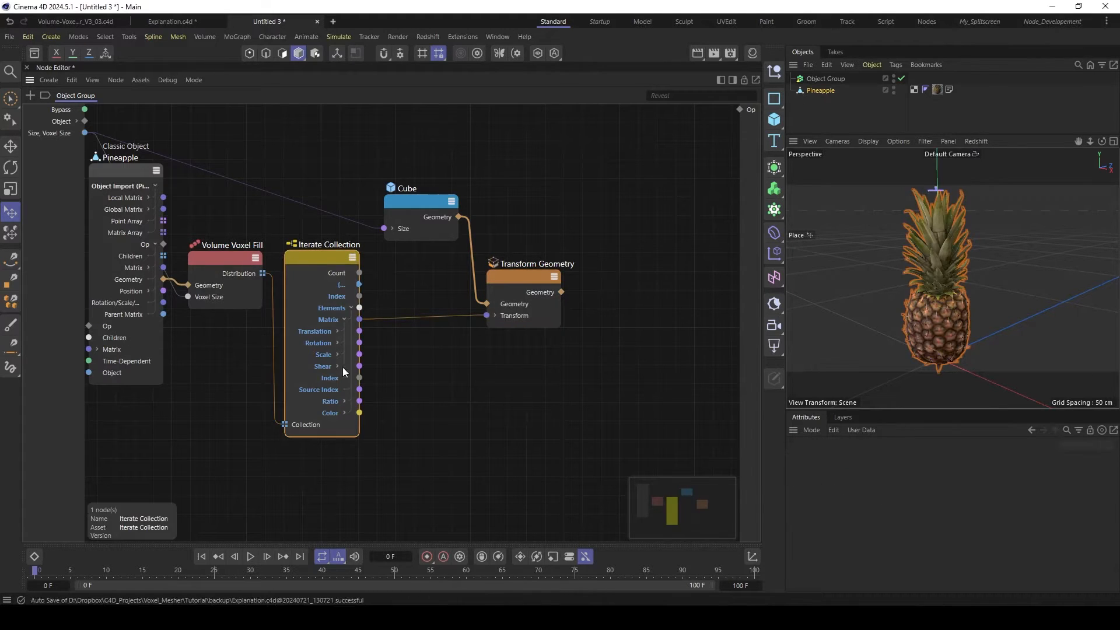
{"action": "double_click", "coordinate": [650, 296]}
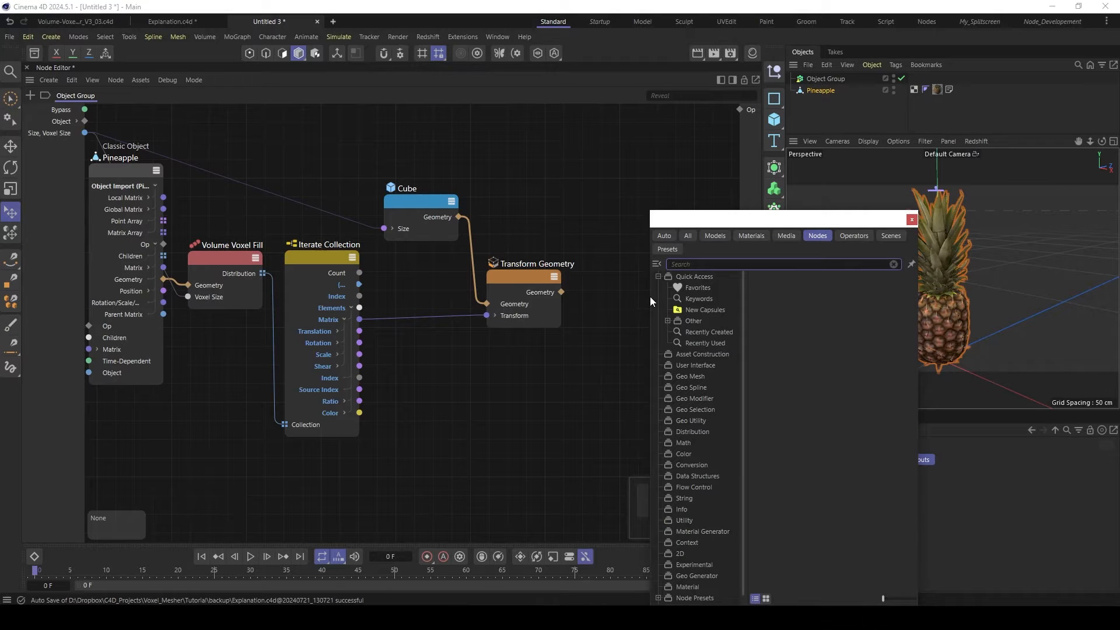
{"action": "type", "text": "asseb"}
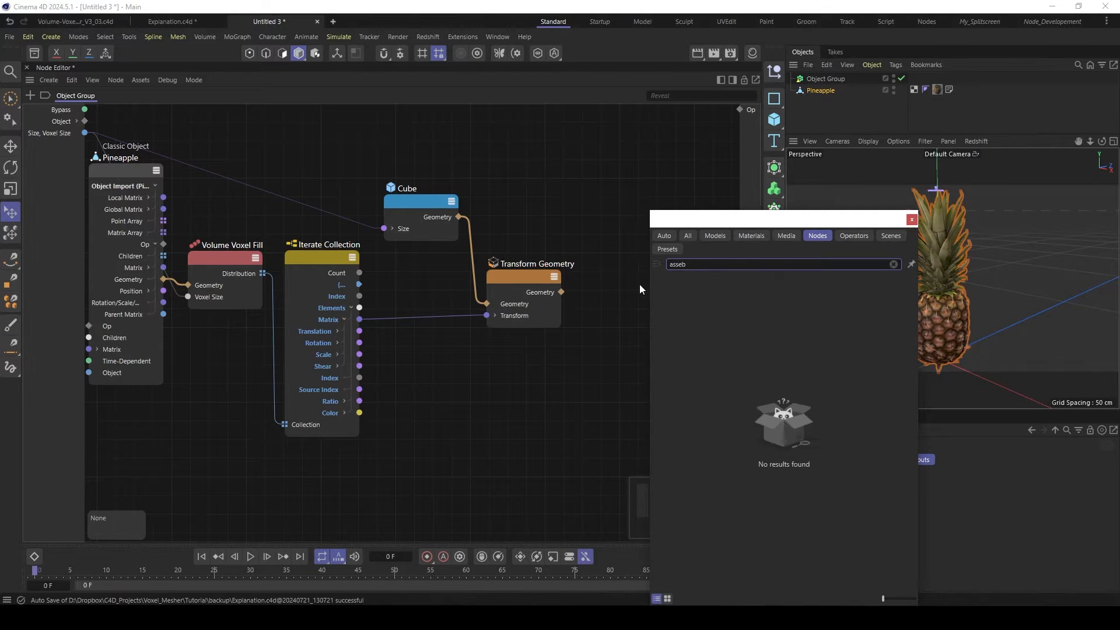
{"action": "key", "text": "BackSpace"}
{"action": "type", "text": "m"}
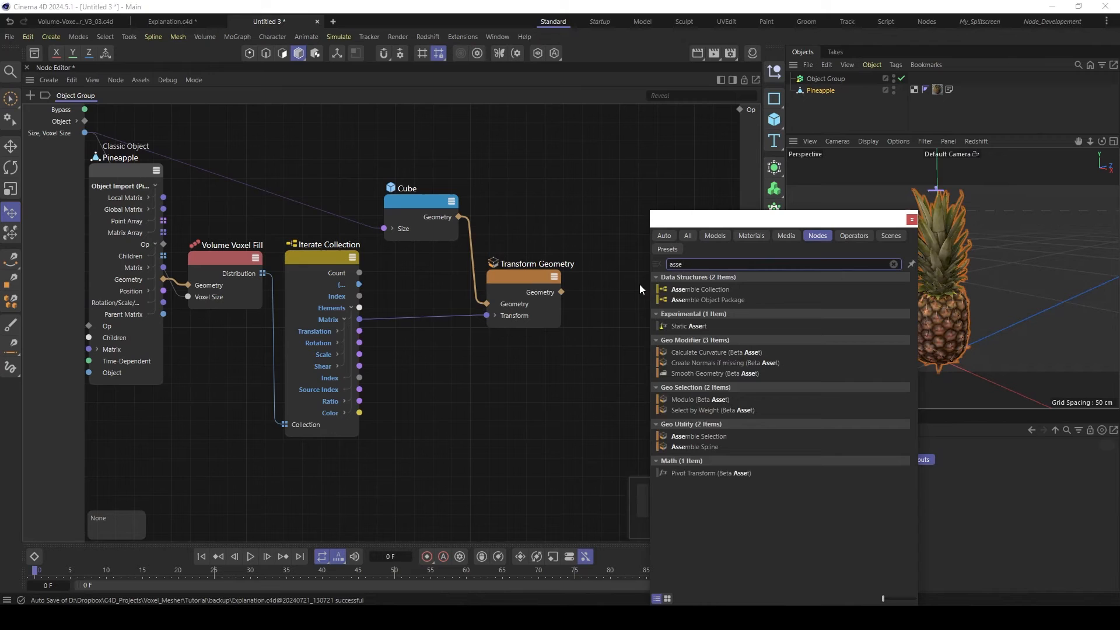
{"action": "left_click", "coordinate": [682, 288]}
{"action": "left_click_drag", "start_coordinate": [632, 302], "coordinate": [614, 259]}
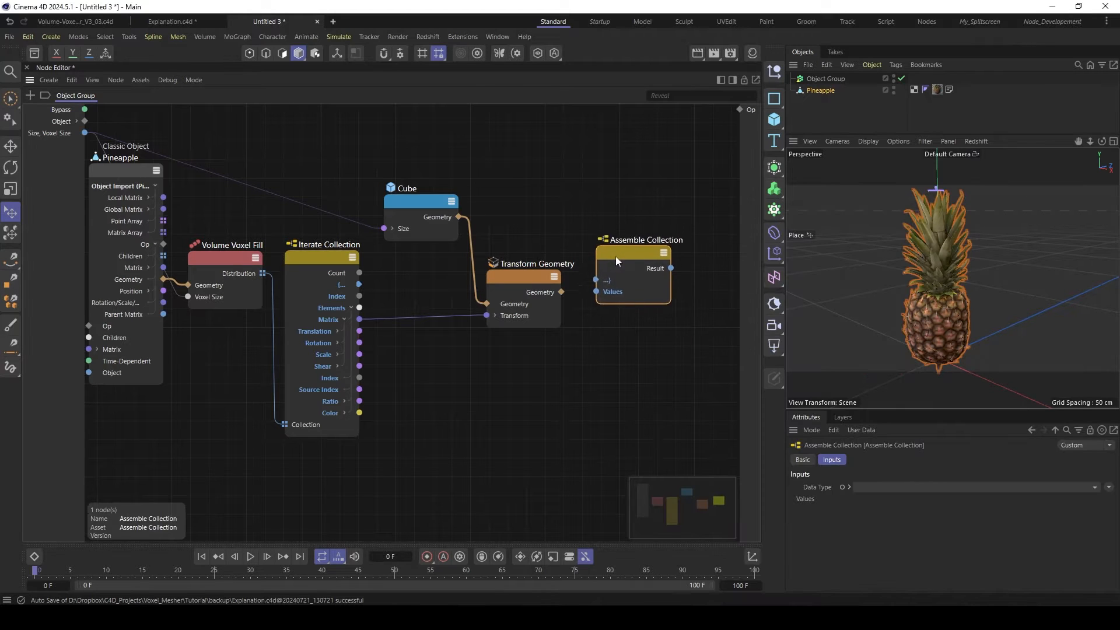
- Set the Assemble Collection's data type to GeometryObject and wrap it in an Array
{"action": "left_click", "coordinate": [893, 485]}
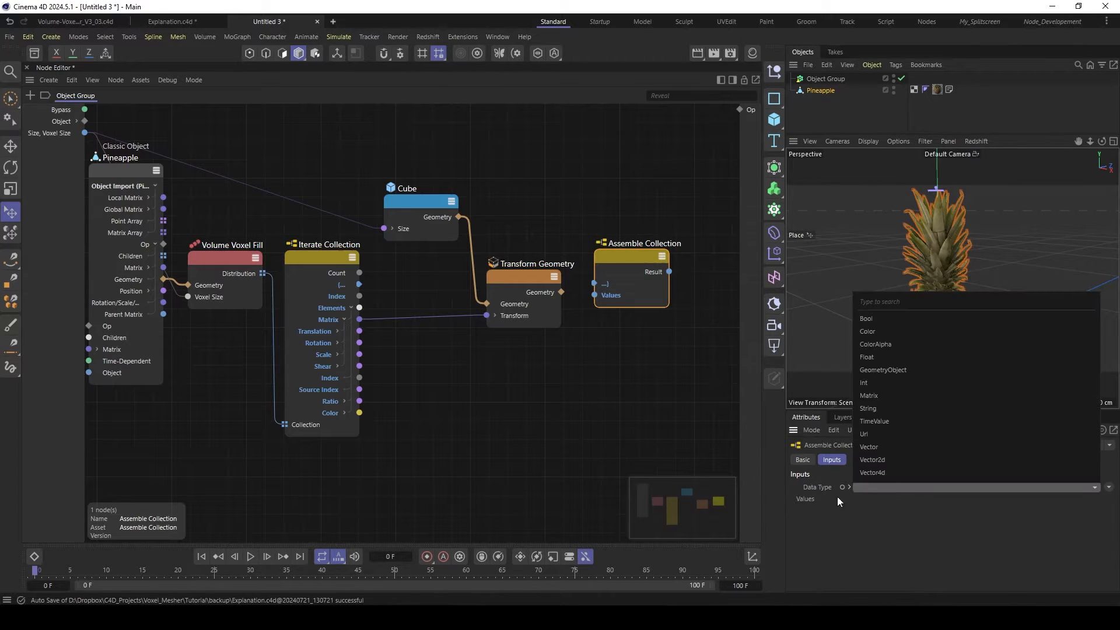
{"action": "left_click", "coordinate": [882, 370]}
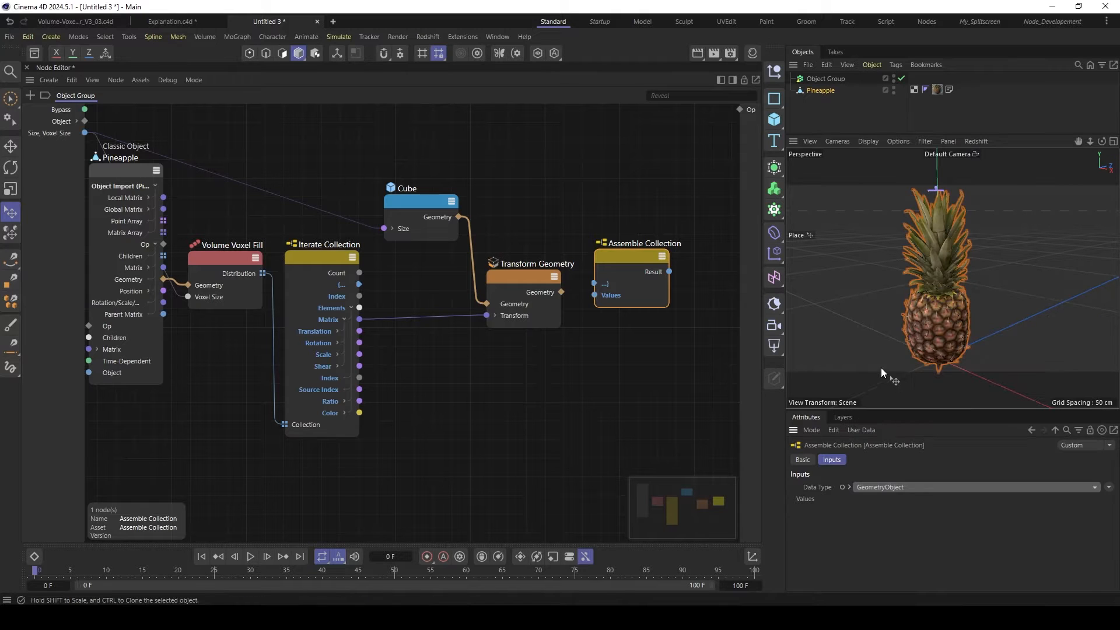
{"action": "left_click", "coordinate": [850, 488]}
{"action": "left_click", "coordinate": [1109, 499]}
{"action": "mouse_move", "coordinate": [1080, 515]}
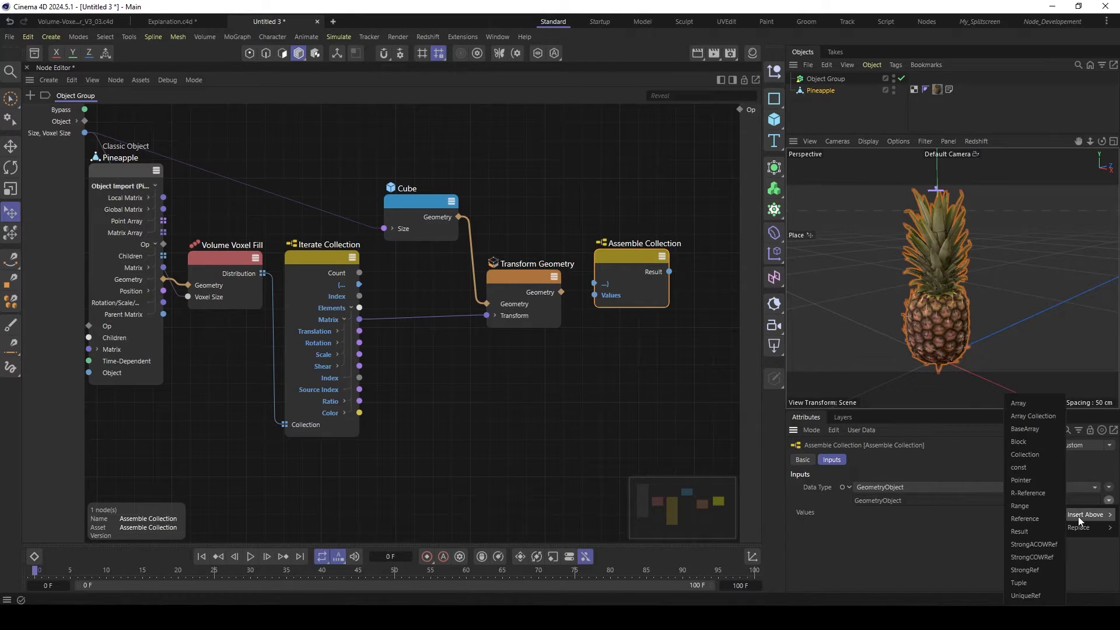
{"action": "left_click", "coordinate": [1019, 403]}
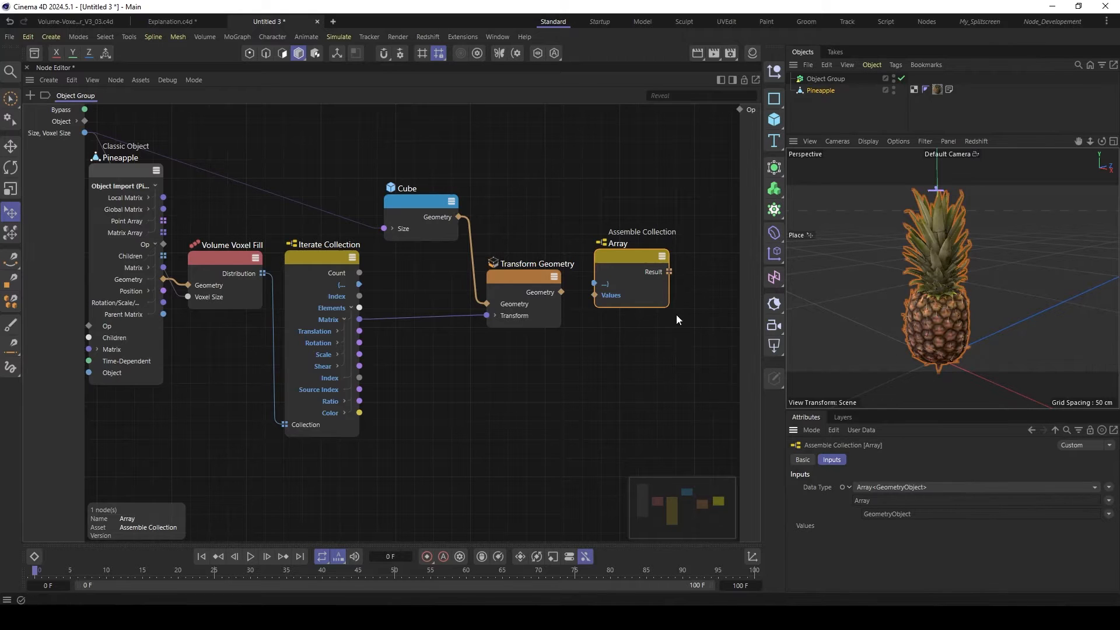
- Link the Iterate Collection's iteration port to the Array node's matching input, and feed Transform Geometry's output into Values
{"action": "left_click_drag", "start_coordinate": [522, 276], "coordinate": [511, 302]}
{"action": "left_click_drag", "start_coordinate": [359, 284], "coordinate": [594, 284]}
{"action": "left_click_drag", "start_coordinate": [514, 310], "coordinate": [621, 268]}
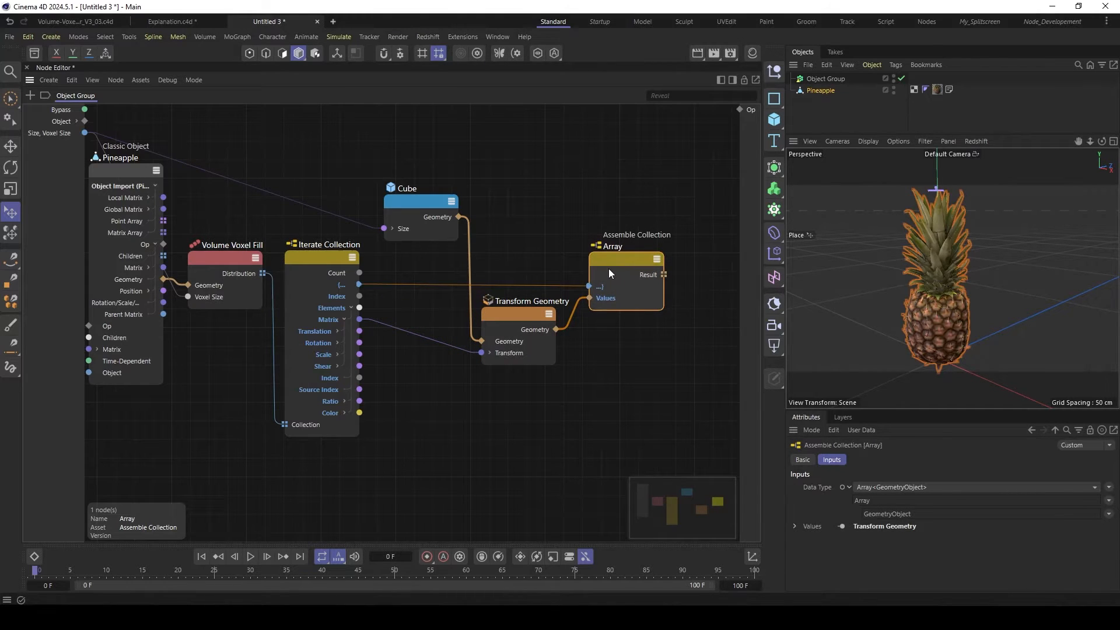
{"action": "middle_click_drag", "start_coordinate": [607, 269], "coordinate": [560, 266], "text": "alt"}
{"action": "right_click_drag", "start_coordinate": [561, 265], "coordinate": [542, 266], "text": "alt"}
{"action": "middle_click_drag", "start_coordinate": [543, 266], "coordinate": [476, 270], "text": "alt"}
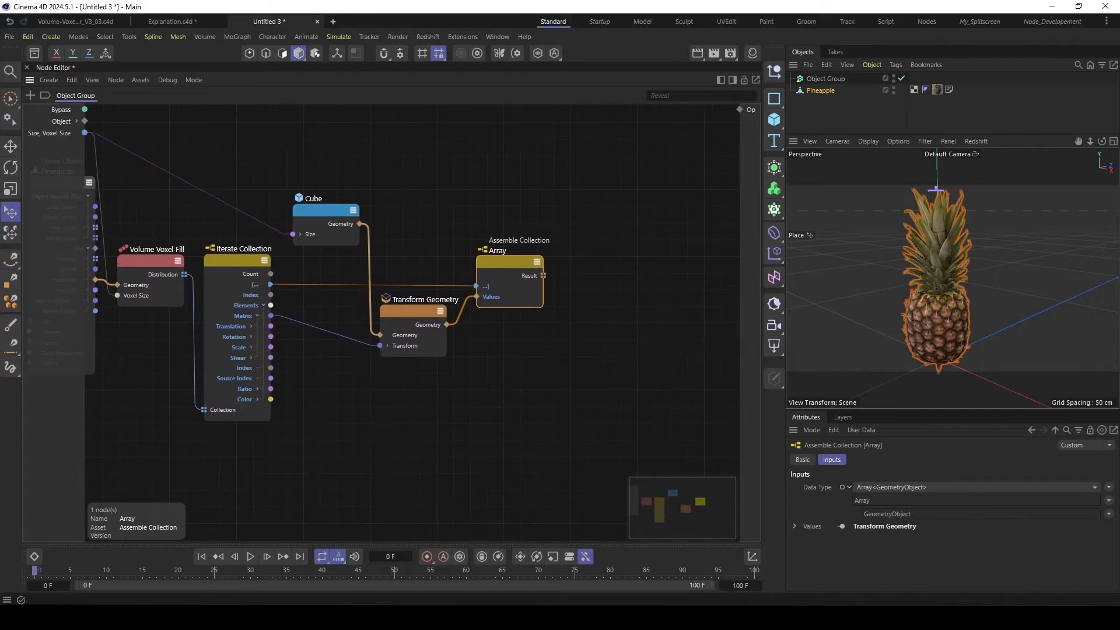
- Add a Connect node that merges the Array's Result, and output its geometry to the group's Op port
{"action": "double_click", "coordinate": [604, 286]}
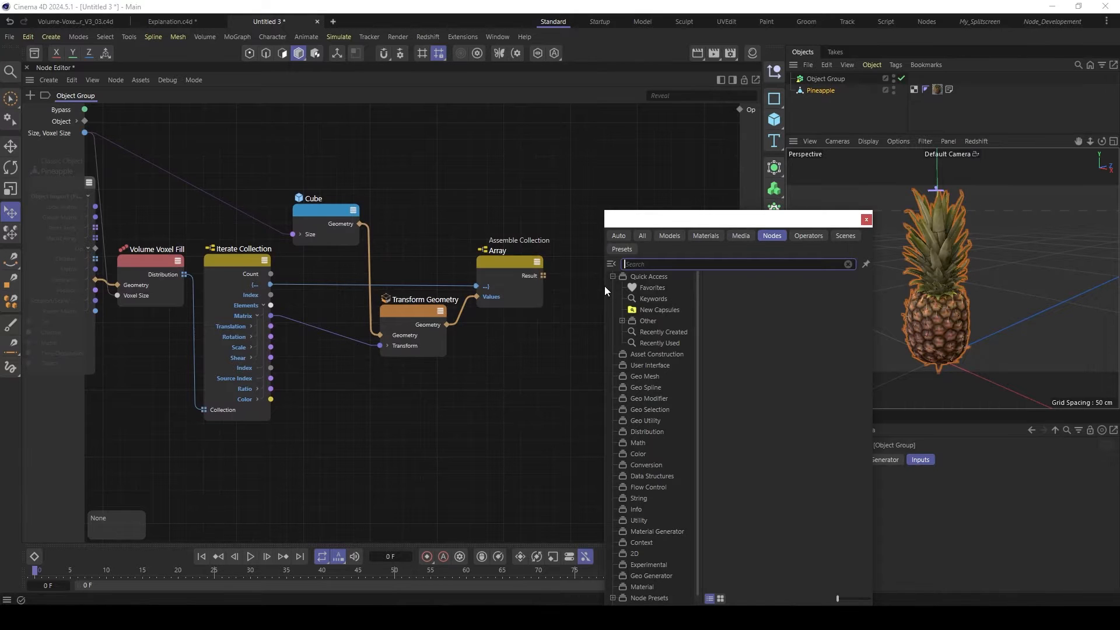
{"action": "type", "text": "conn"}
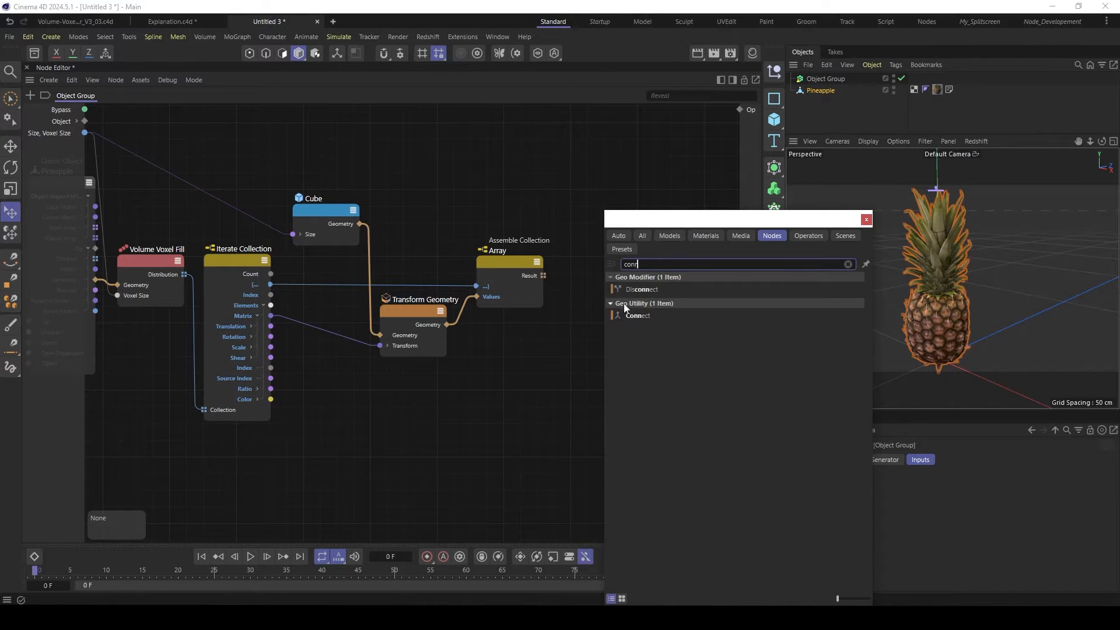
{"action": "left_click", "coordinate": [628, 316]}
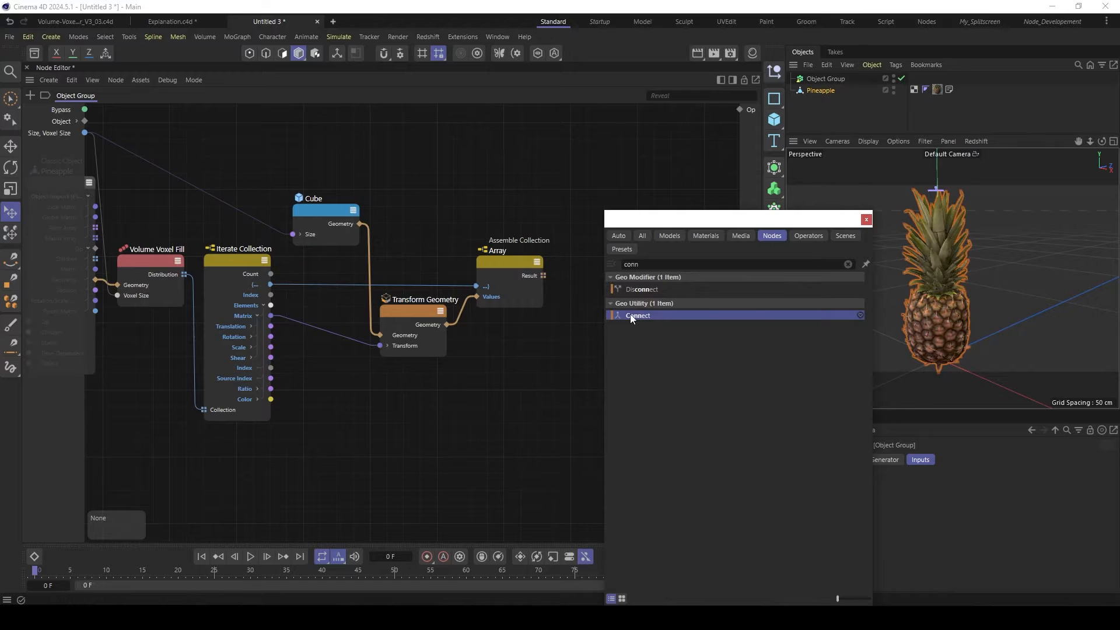
{"action": "double_click", "coordinate": [630, 314]}
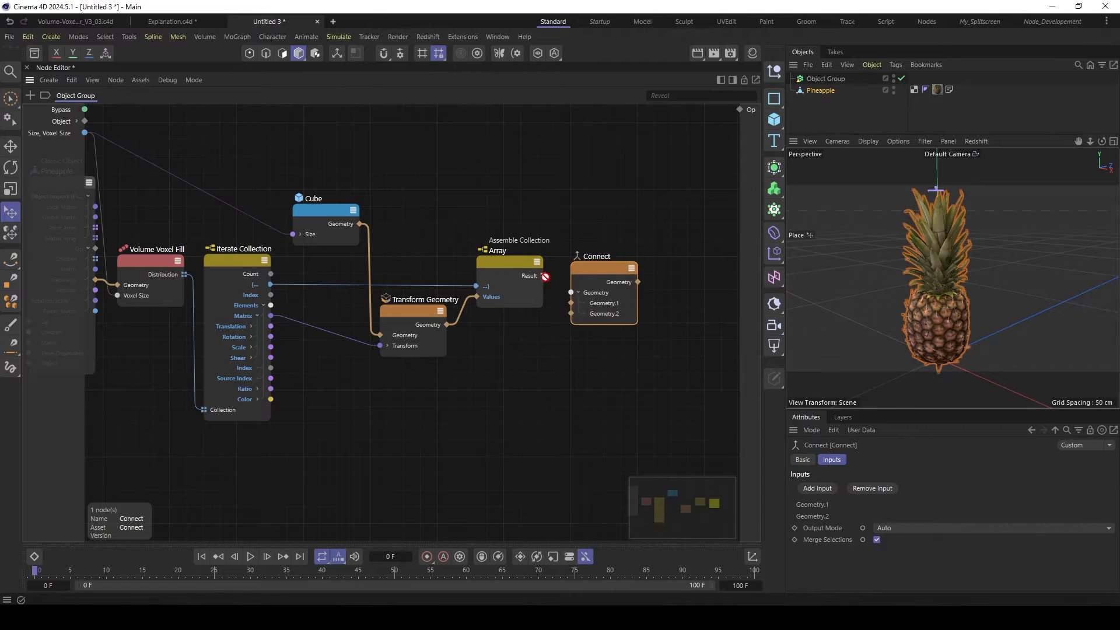
{"action": "left_click_drag", "start_coordinate": [544, 276], "coordinate": [739, 110]}
{"action": "left_click", "coordinate": [579, 292]}
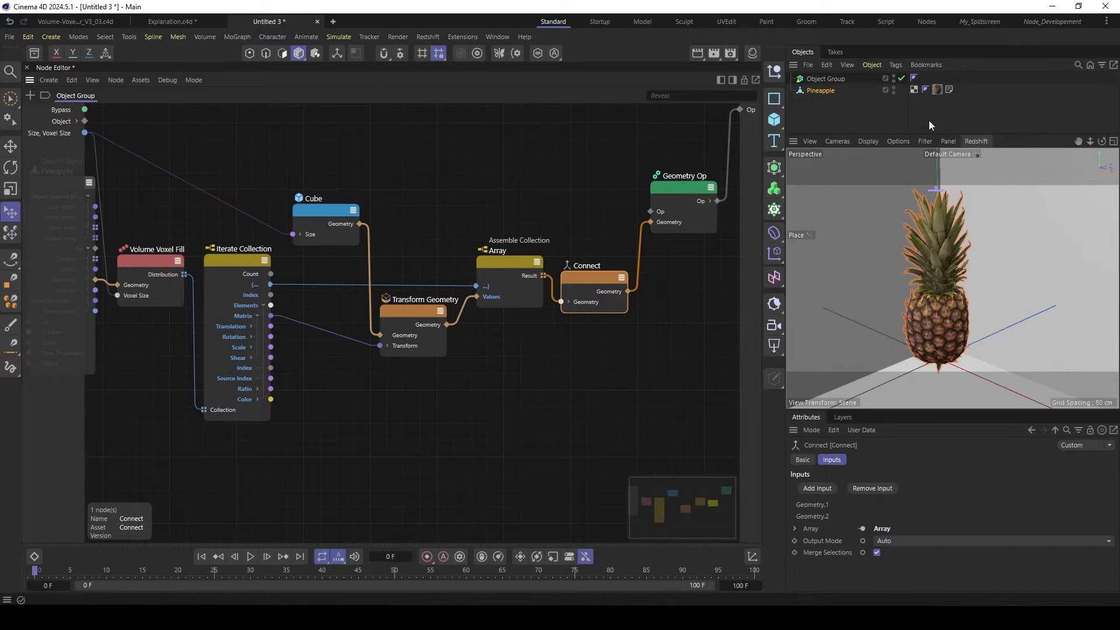
- Add a cube primitive at the pineapple, scale it to about 27.8 cm per side as a size reference, and delete it
{"action": "left_click", "coordinate": [818, 93]}
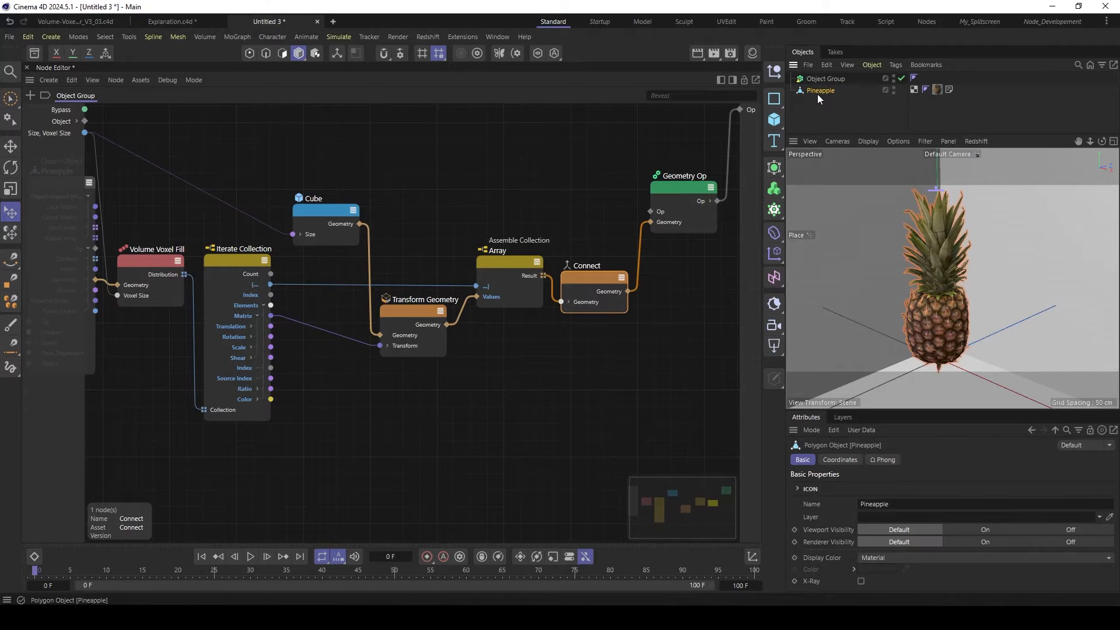
{"action": "left_click", "coordinate": [775, 122]}
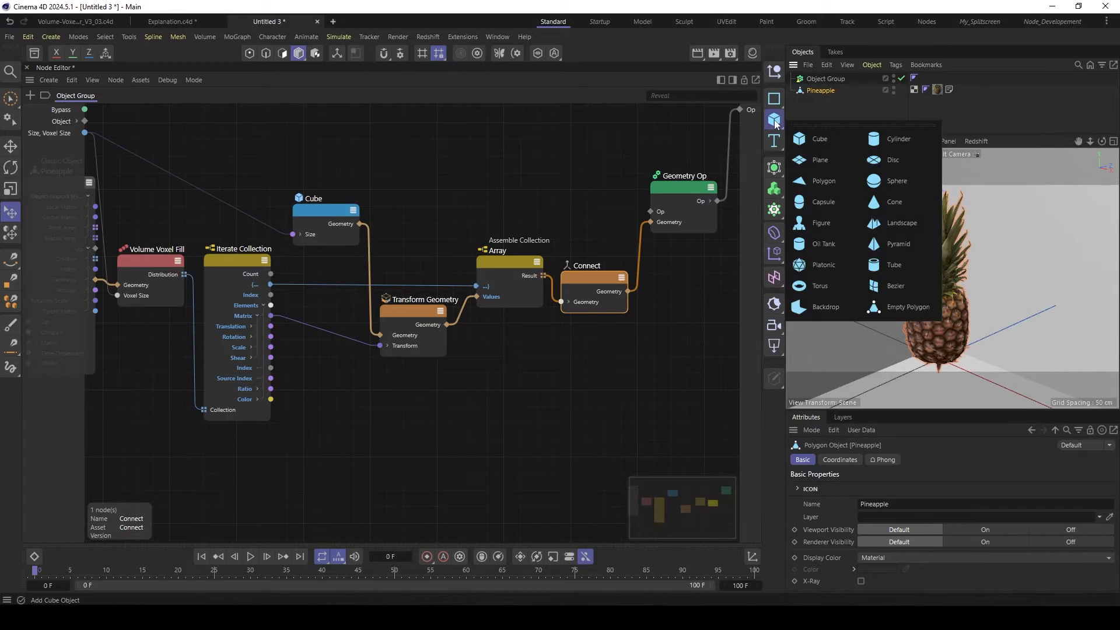
{"action": "left_click", "coordinate": [775, 121]}
{"action": "left_click", "coordinate": [775, 121]}
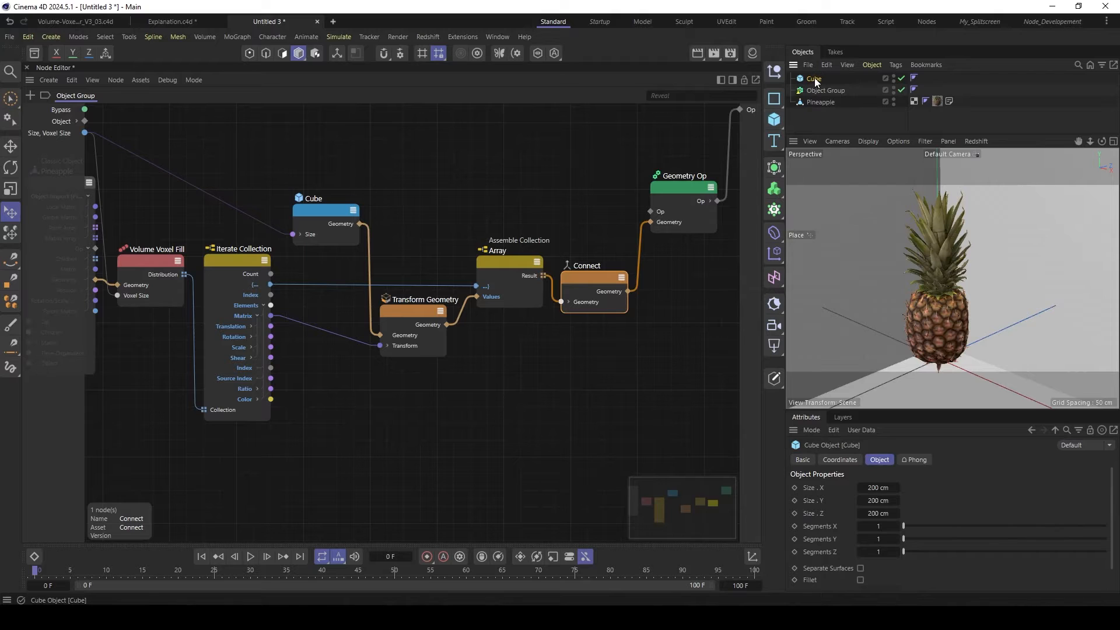
{"action": "key", "text": "t"}
{"action": "left_click_drag", "start_coordinate": [1066, 235], "coordinate": [869, 374]}
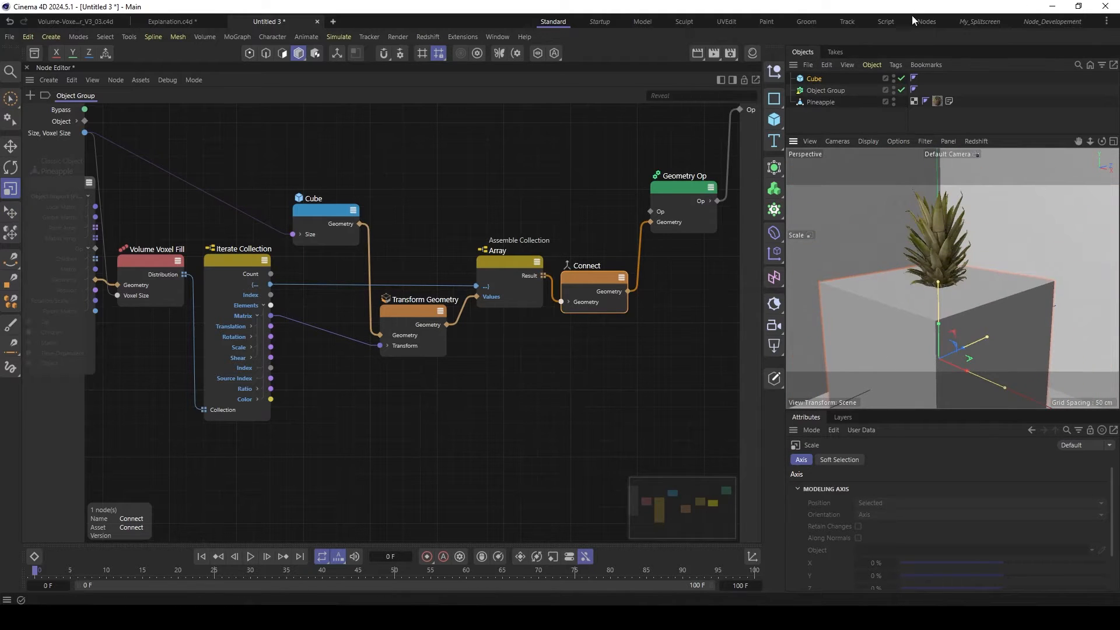
{"action": "left_click", "coordinate": [815, 78]}
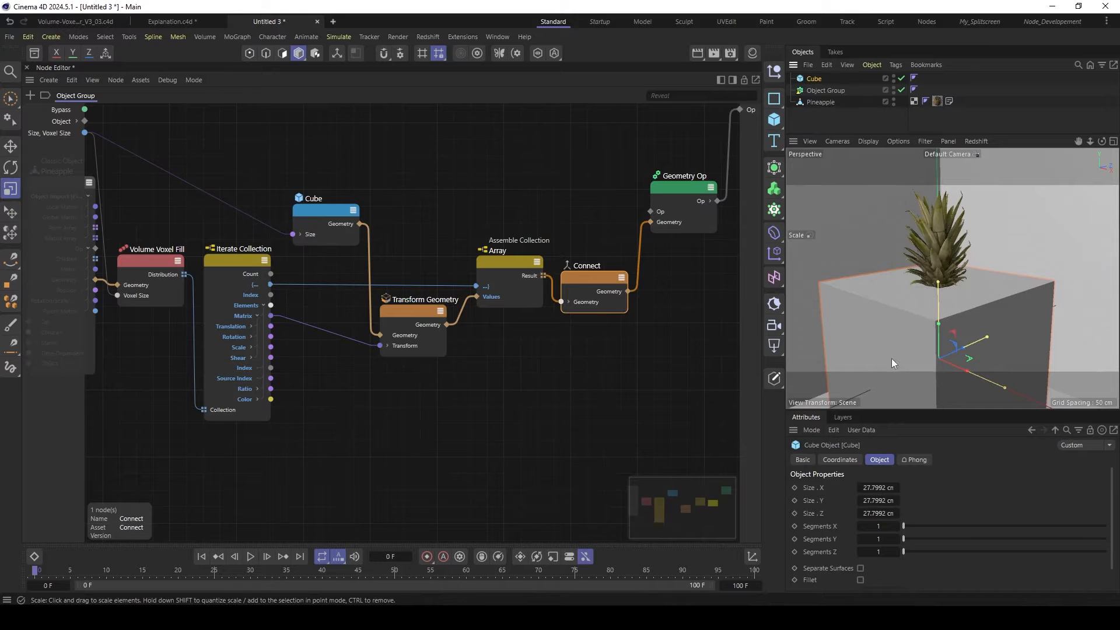
{"action": "key", "text": "e"}
{"action": "left_click_drag", "start_coordinate": [939, 324], "coordinate": [938, 247]}
{"action": "left_click_drag", "start_coordinate": [923, 307], "coordinate": [933, 319], "text": "alt"}
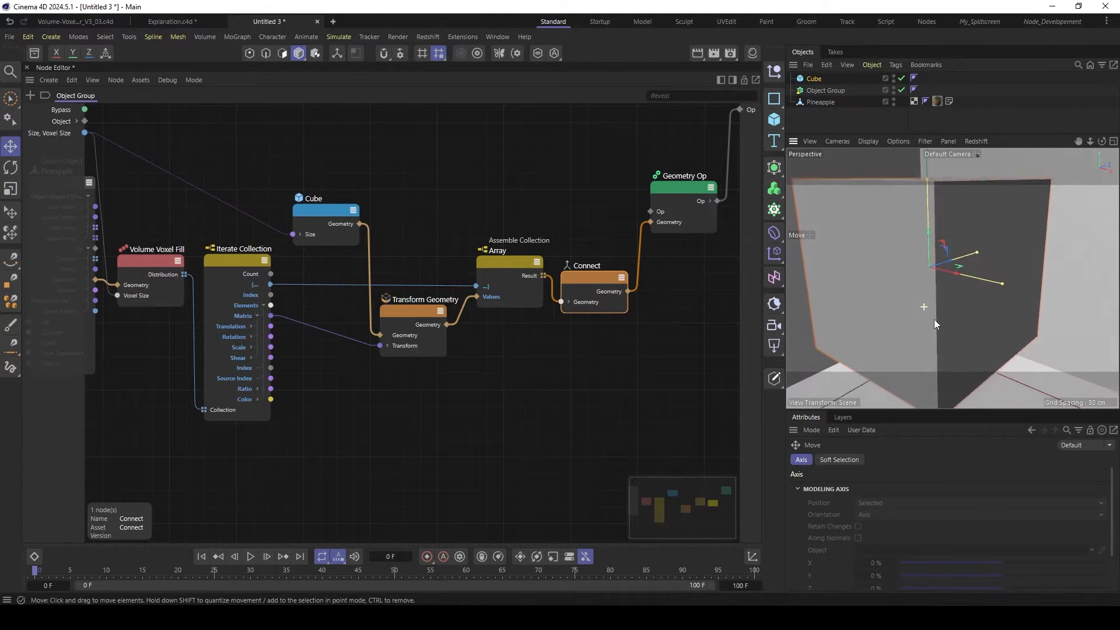
{"action": "left_click", "coordinate": [802, 78]}
{"action": "key", "text": "Delete"}
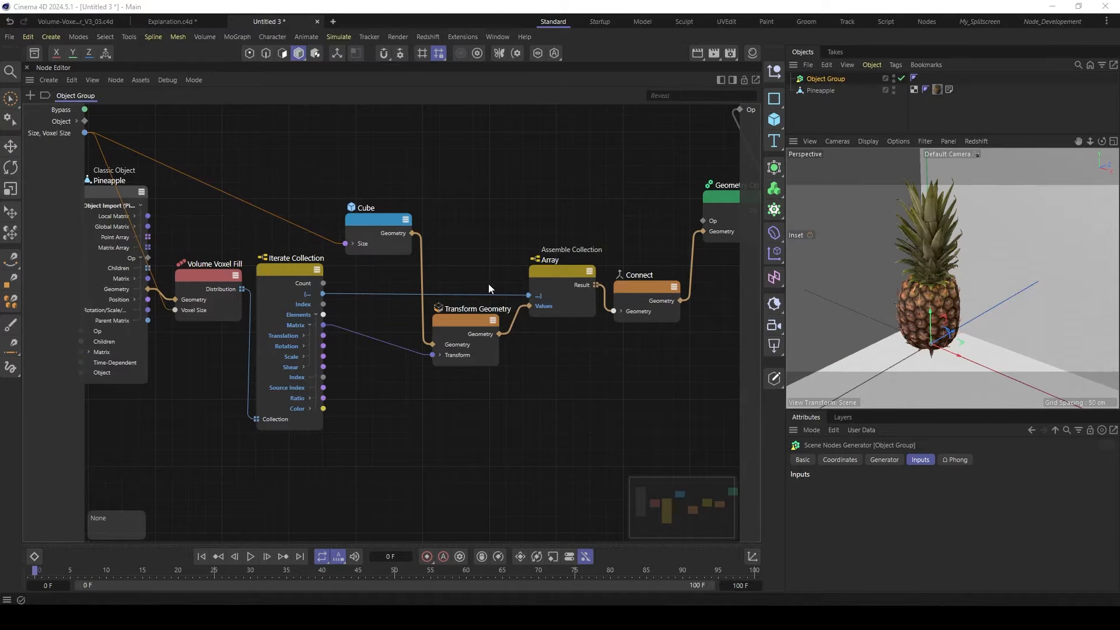
- Add a Float input port to the Object Group's node graph and set its value to 5
{"action": "left_click", "coordinate": [59, 133]}
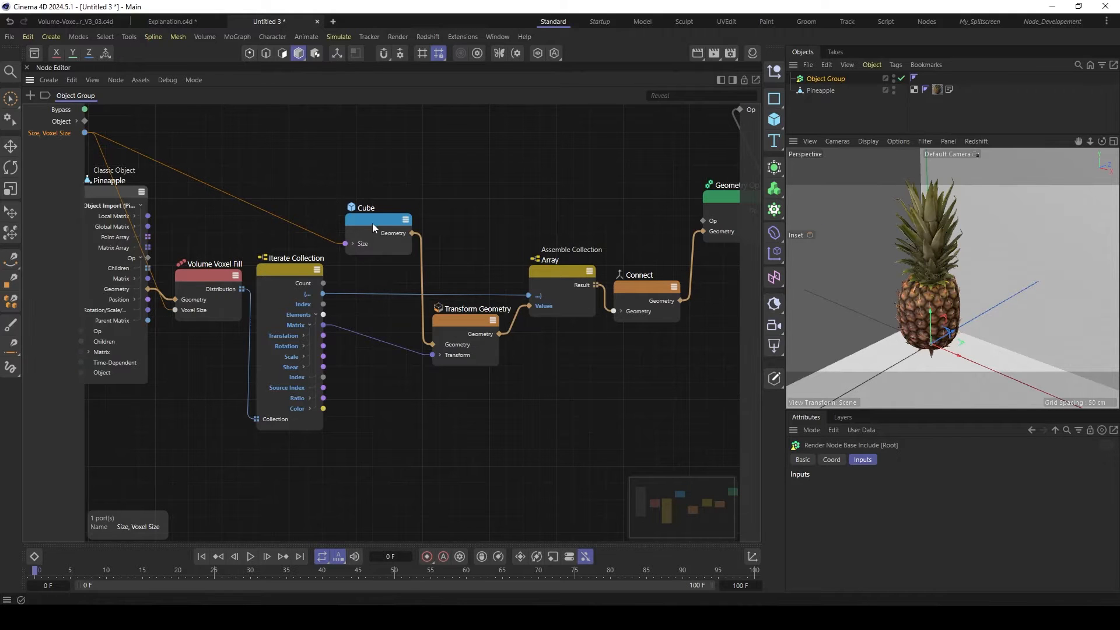
{"action": "left_click", "coordinate": [826, 78]}
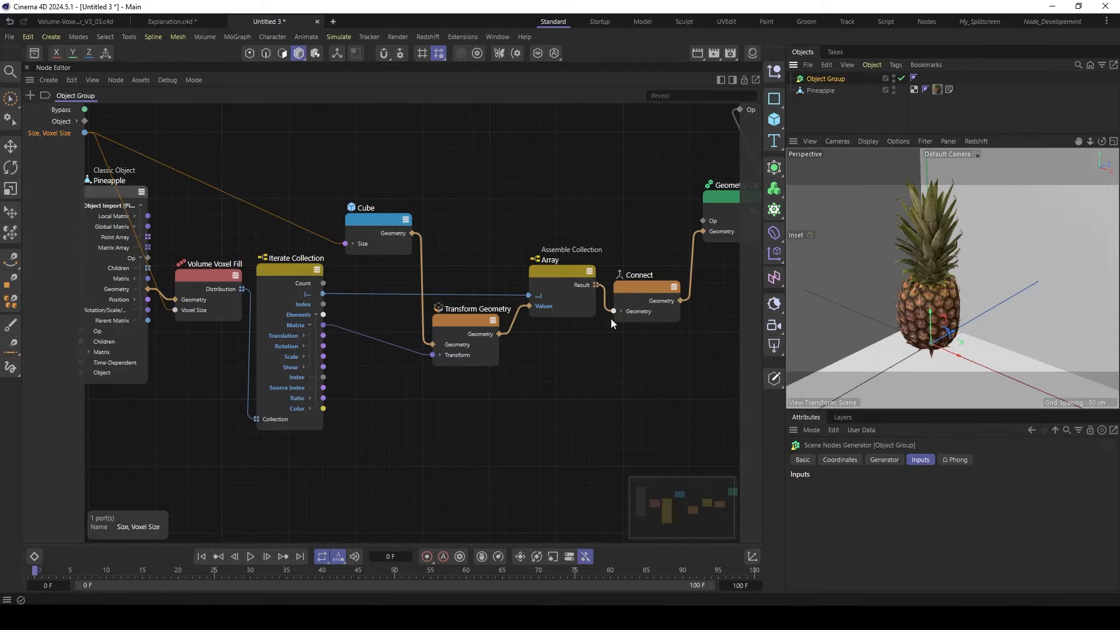
{"action": "right_click", "coordinate": [41, 165]}
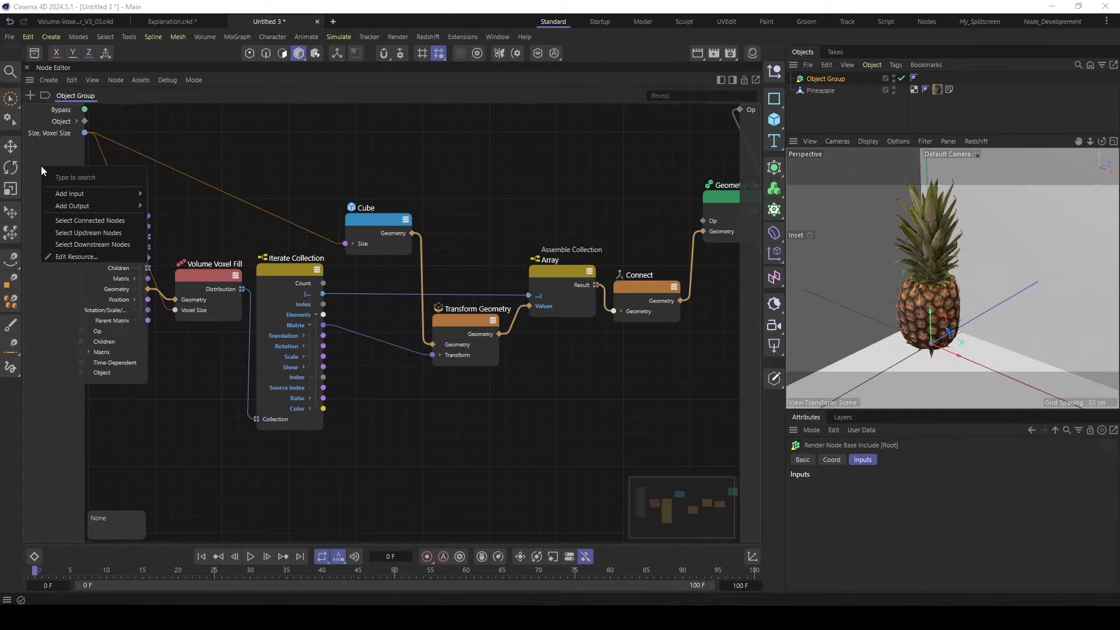
{"action": "left_click", "coordinate": [64, 152]}
{"action": "right_click", "coordinate": [51, 168]}
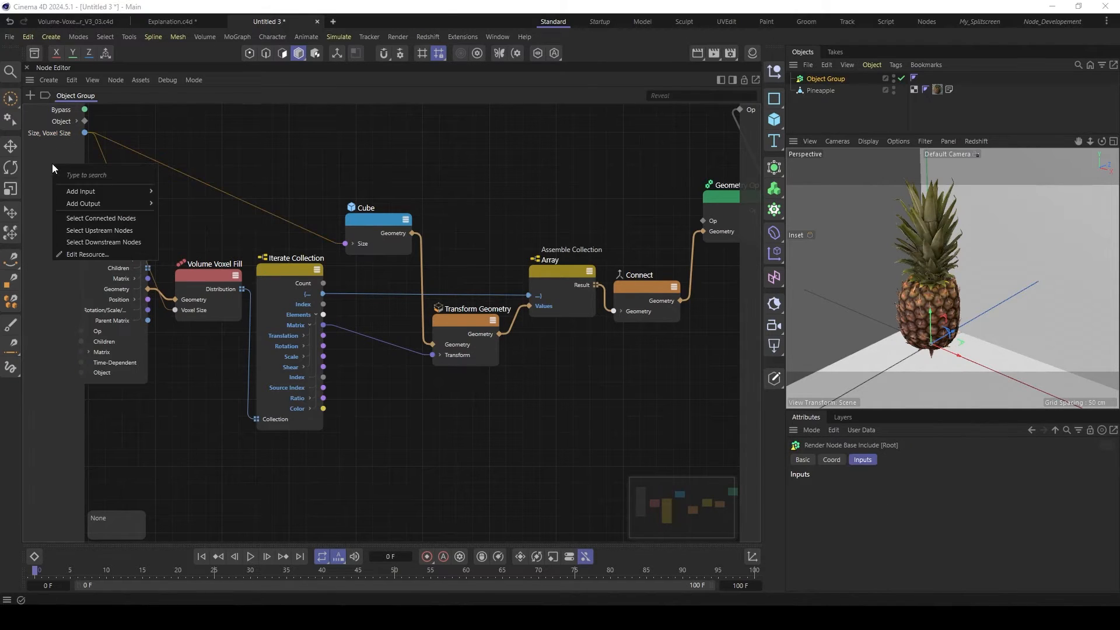
{"action": "mouse_move", "coordinate": [107, 196]}
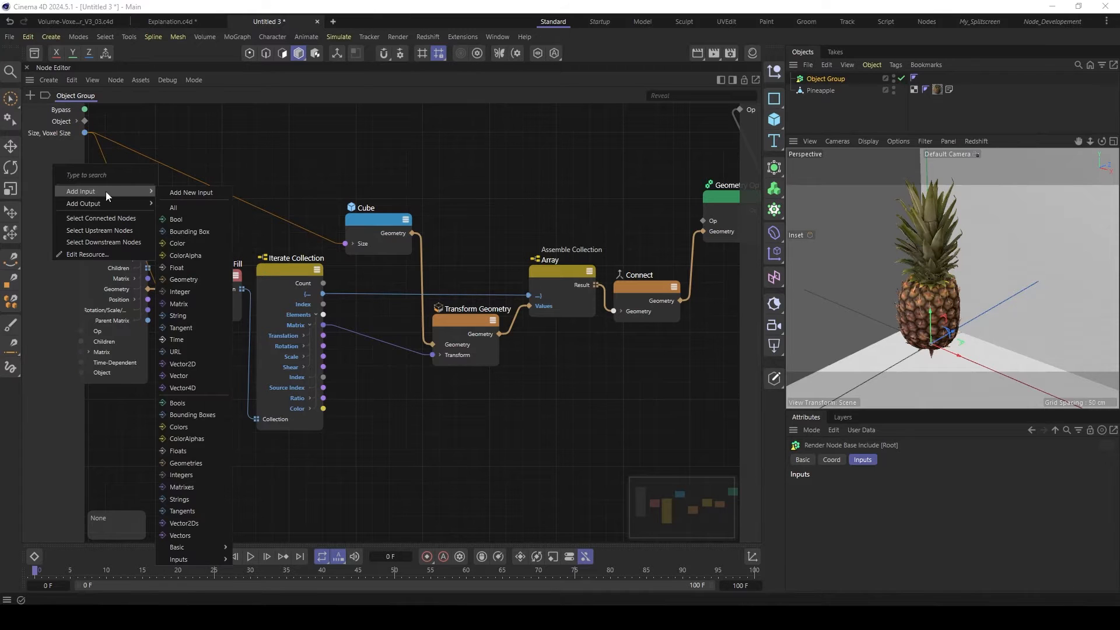
{"action": "left_click", "coordinate": [188, 268]}
{"action": "left_click", "coordinate": [843, 487]}
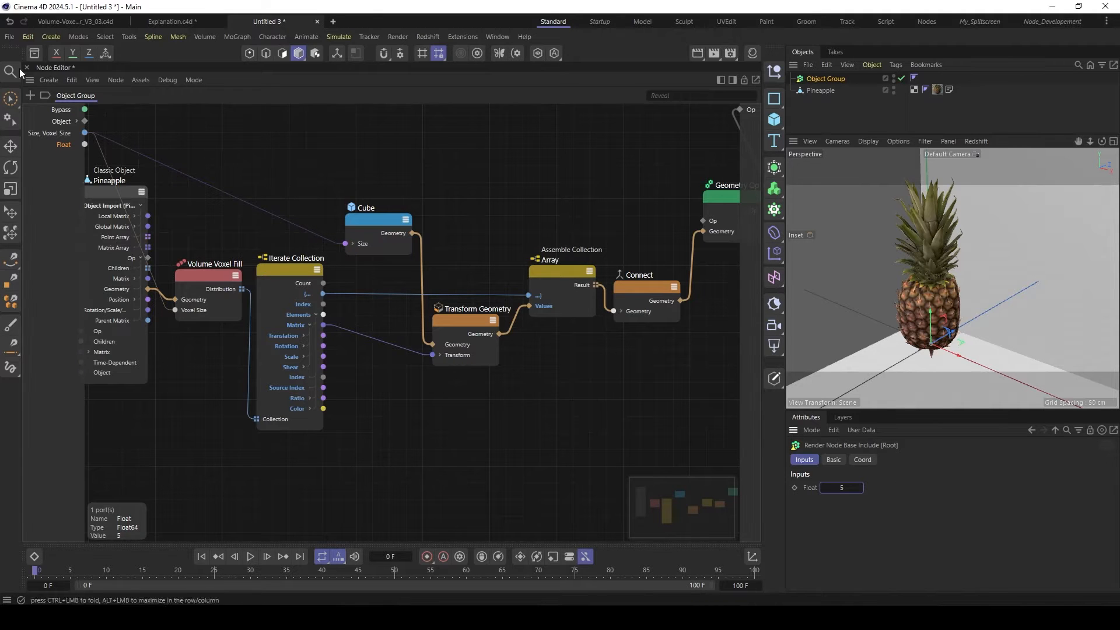
- Link the Float input to Volume Voxel Fill's Voxel Size and the Cube's Size, and delete the old shared size input port
{"action": "left_click_drag", "start_coordinate": [84, 144], "coordinate": [185, 311]}
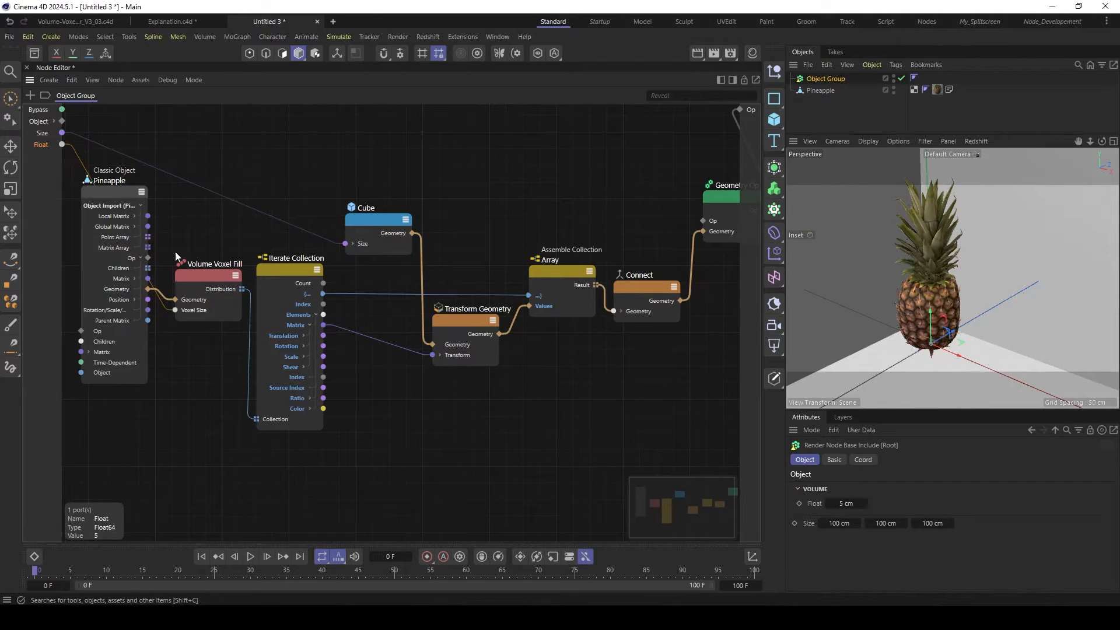
{"action": "left_click_drag", "start_coordinate": [63, 146], "coordinate": [346, 243]}
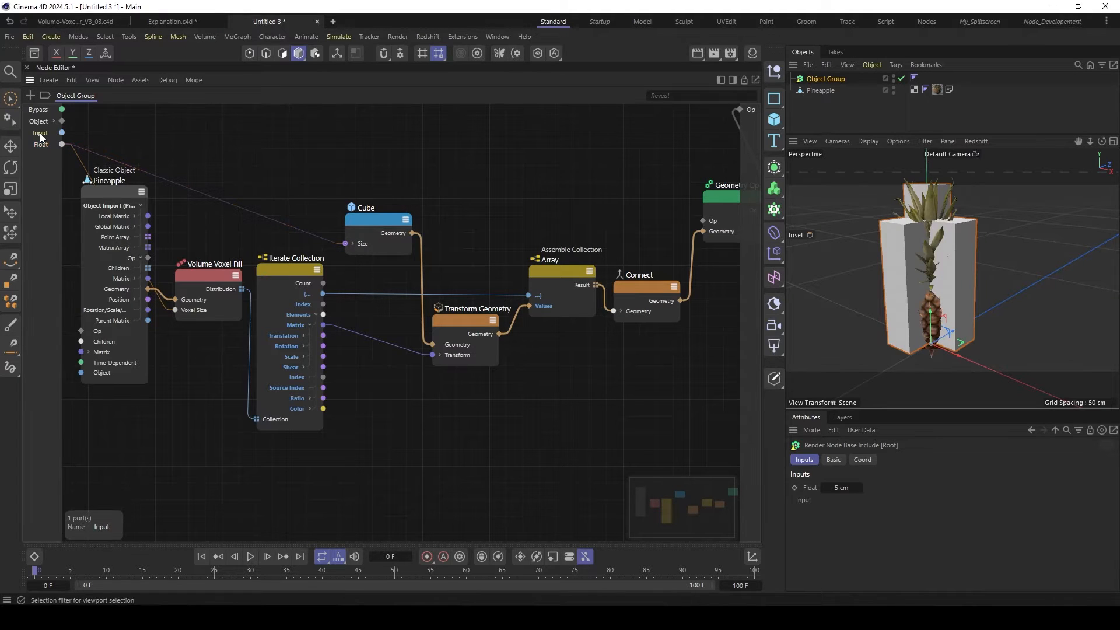
{"action": "key", "text": "Delete"}
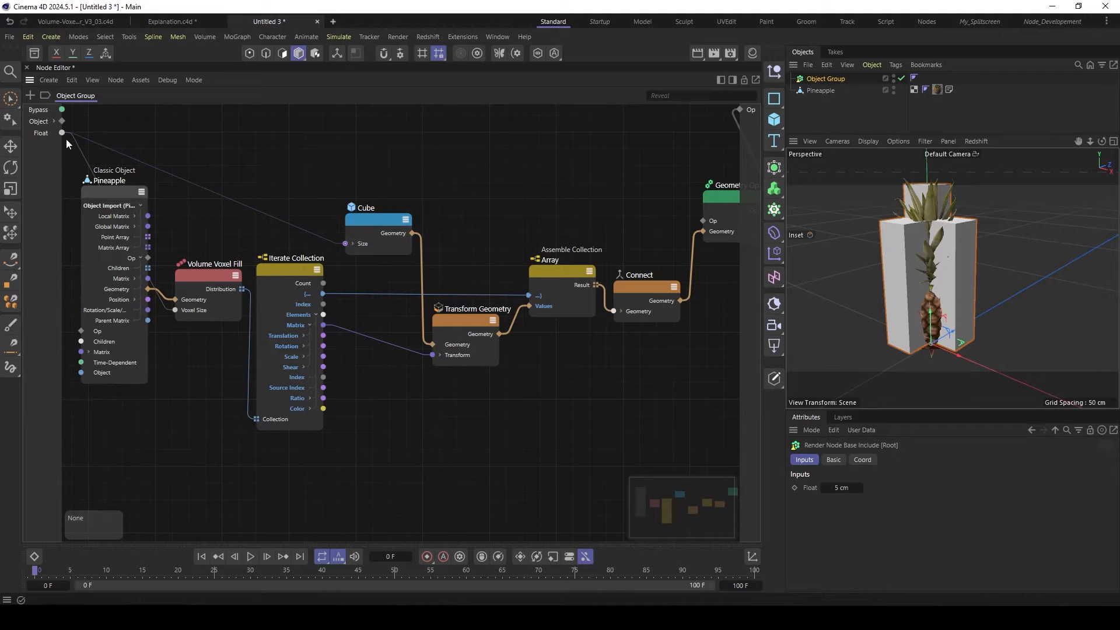
- Set the group's Float input to 2 cm, and refine it to 1.5 cm
{"action": "left_click", "coordinate": [841, 488]}
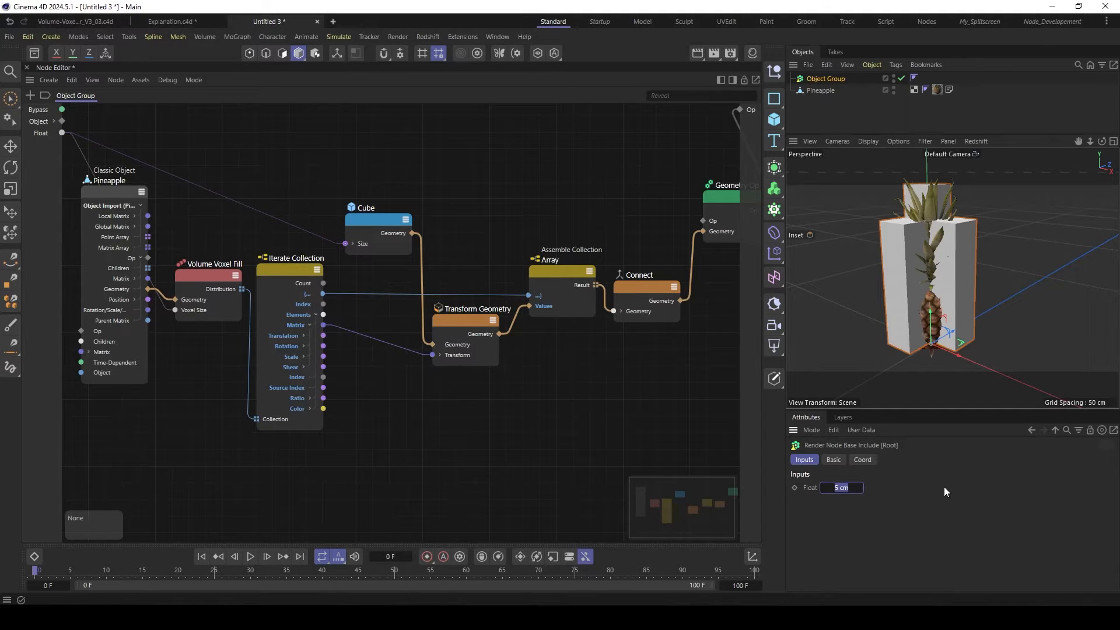
{"action": "type", "text": "2"}
{"action": "key", "text": "Return"}
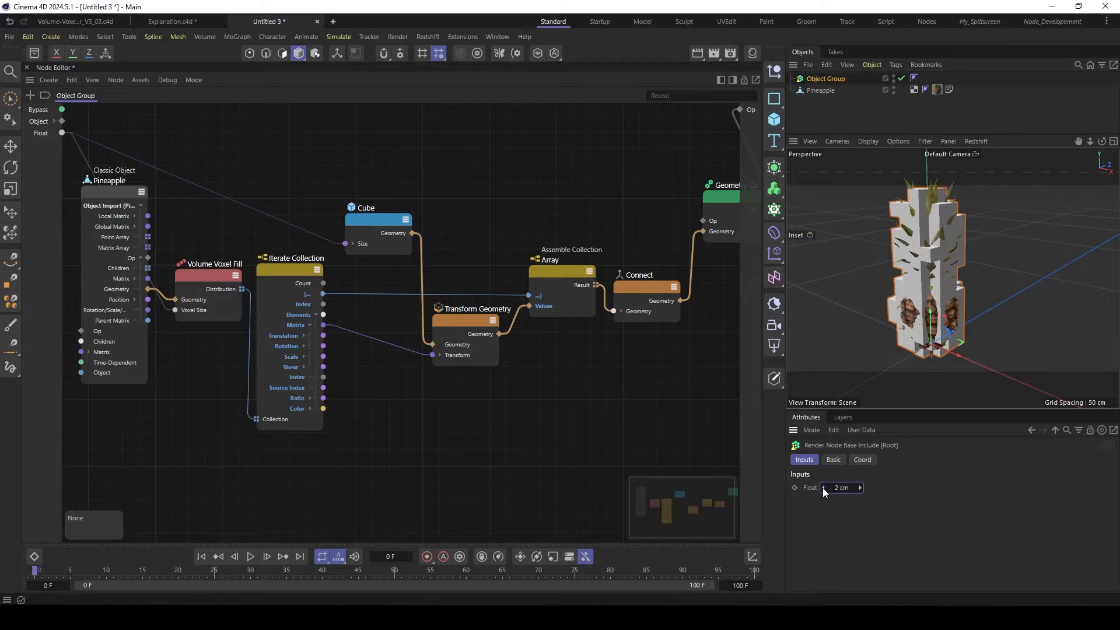
{"action": "left_click", "coordinate": [845, 487]}
{"action": "type", "text": "1.5"}
{"action": "key", "text": "Return"}
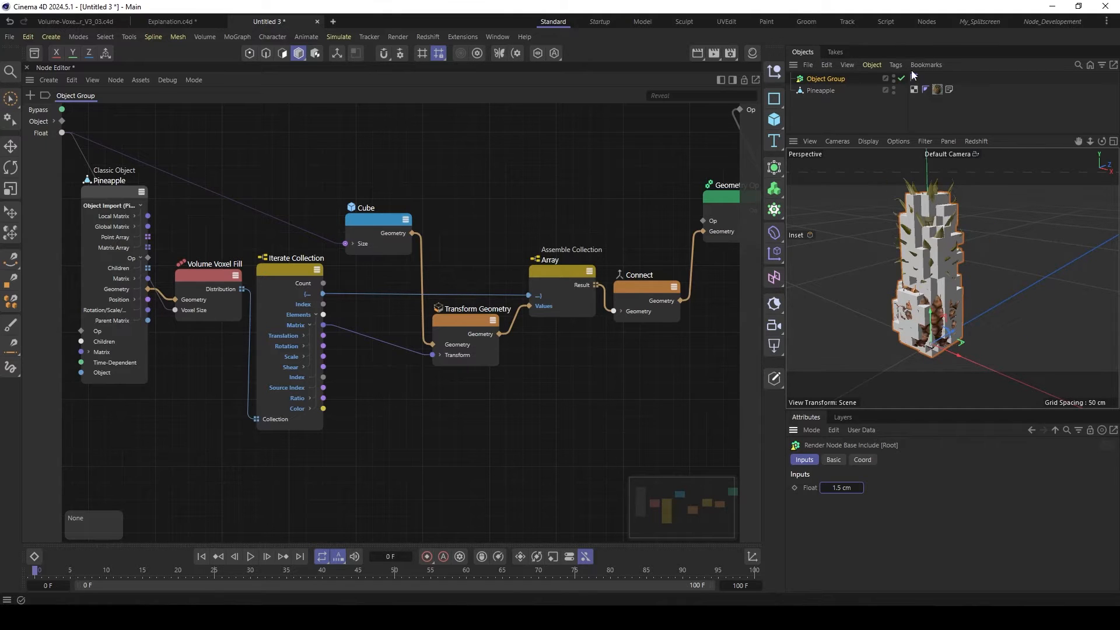
- Hide the Pineapple object in viewport and render, and display the voxel mesh shaded with its polygon lines
{"action": "left_click", "coordinate": [893, 89], "text": "alt"}
{"action": "left_click", "coordinate": [893, 90], "text": "alt"}
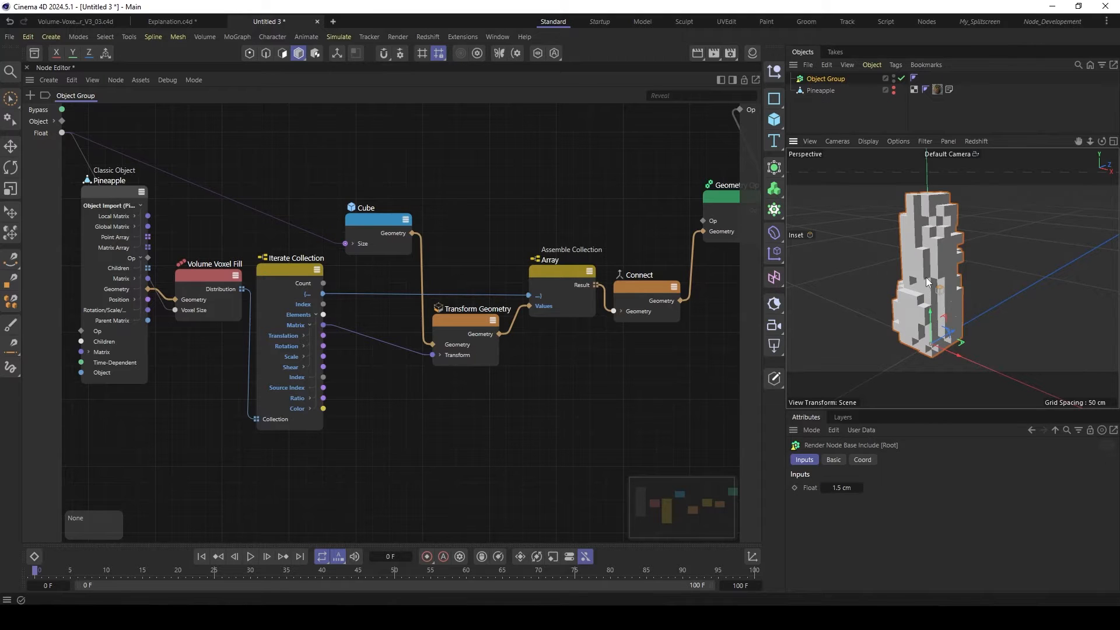
{"action": "key", "text": "n"}
{"action": "key", "text": "b"}
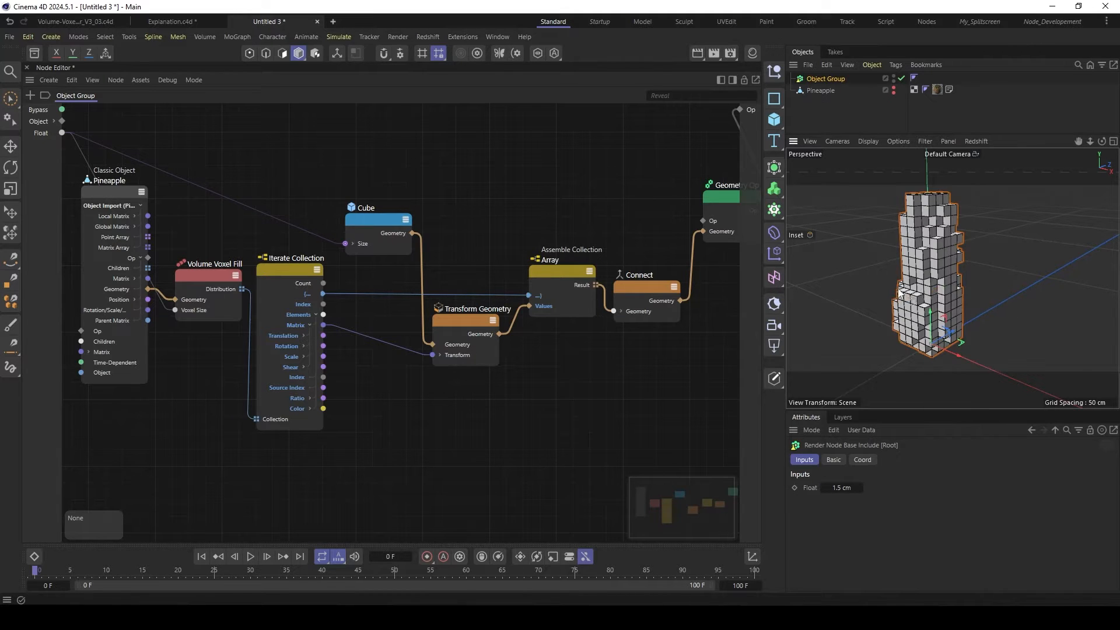
{"action": "scroll", "coordinate": [933, 272], "scroll_direction": "up", "scroll_amount": 8}
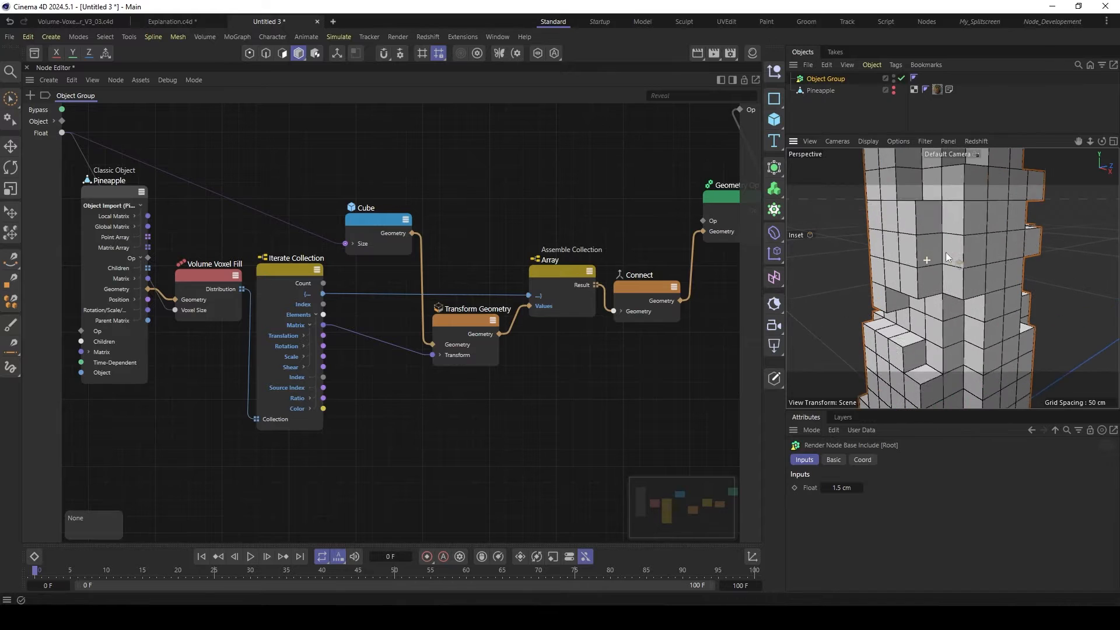
{"action": "left_click_drag", "start_coordinate": [938, 217], "coordinate": [913, 241], "text": "alt"}
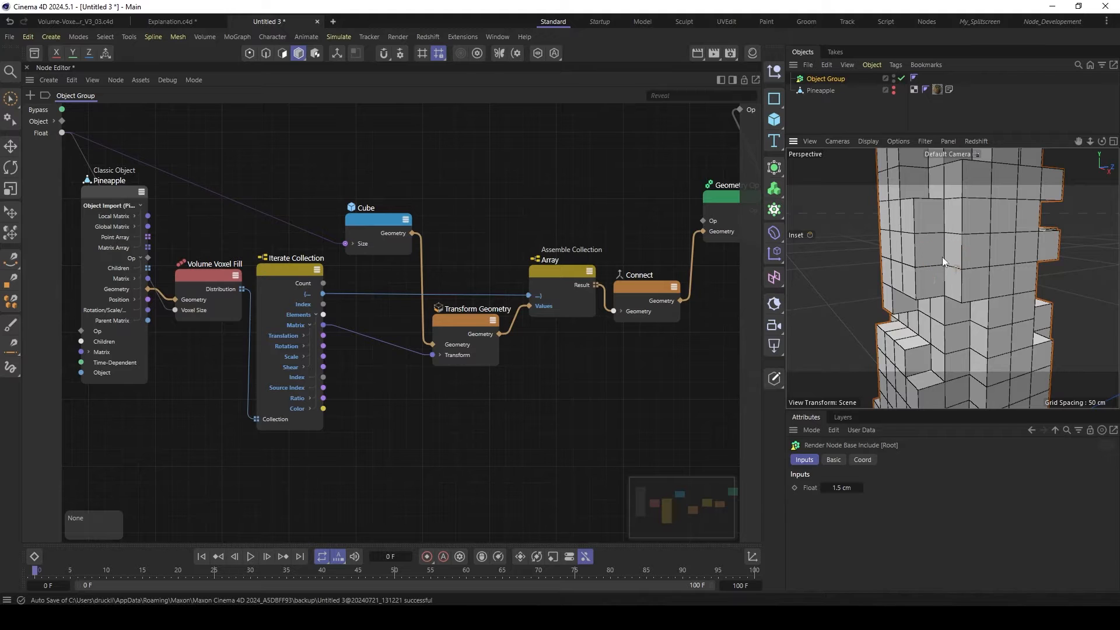
- Examine the outlined voxel grid in the Explanation.c4d document, and return to the pineapple voxel scene
{"action": "left_click", "coordinate": [189, 21]}
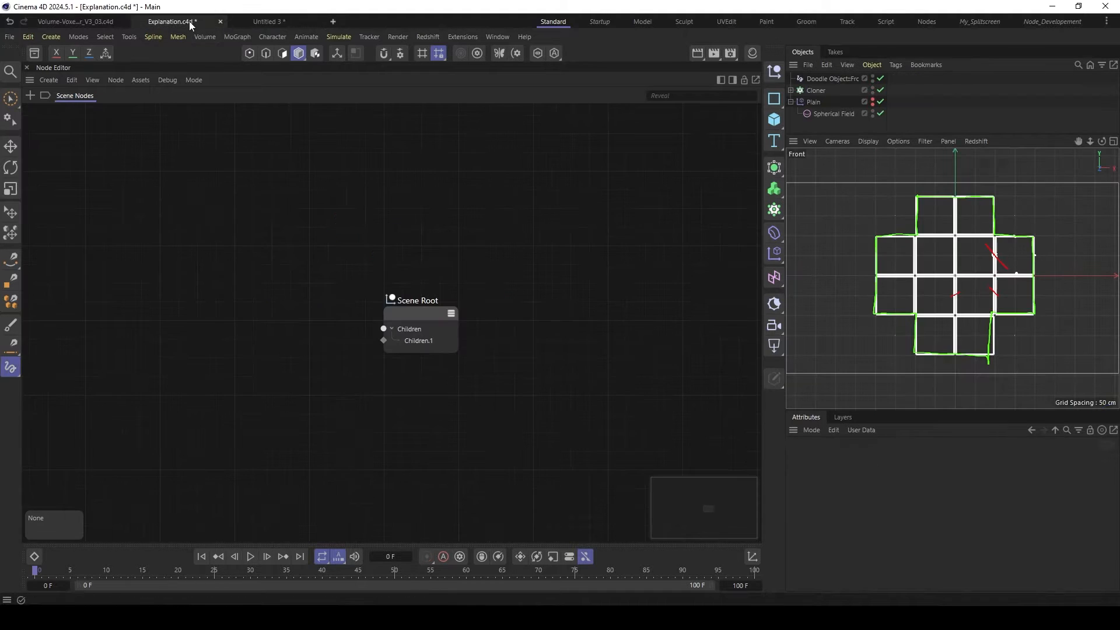
{"action": "scroll", "coordinate": [947, 281], "scroll_direction": "up", "scroll_amount": 5}
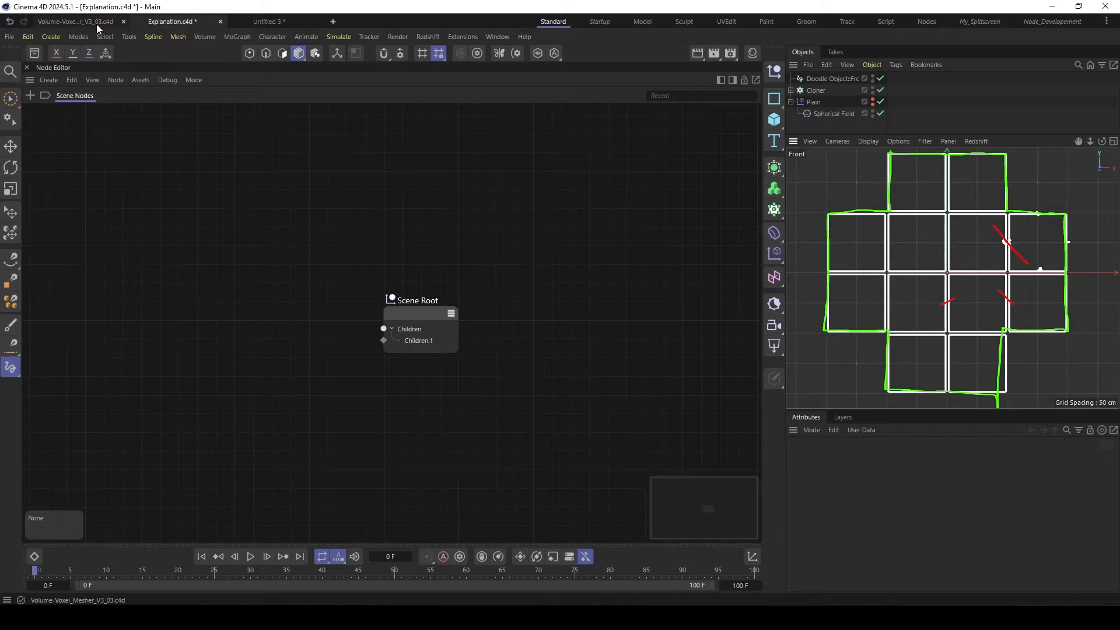
{"action": "left_click", "coordinate": [264, 21]}
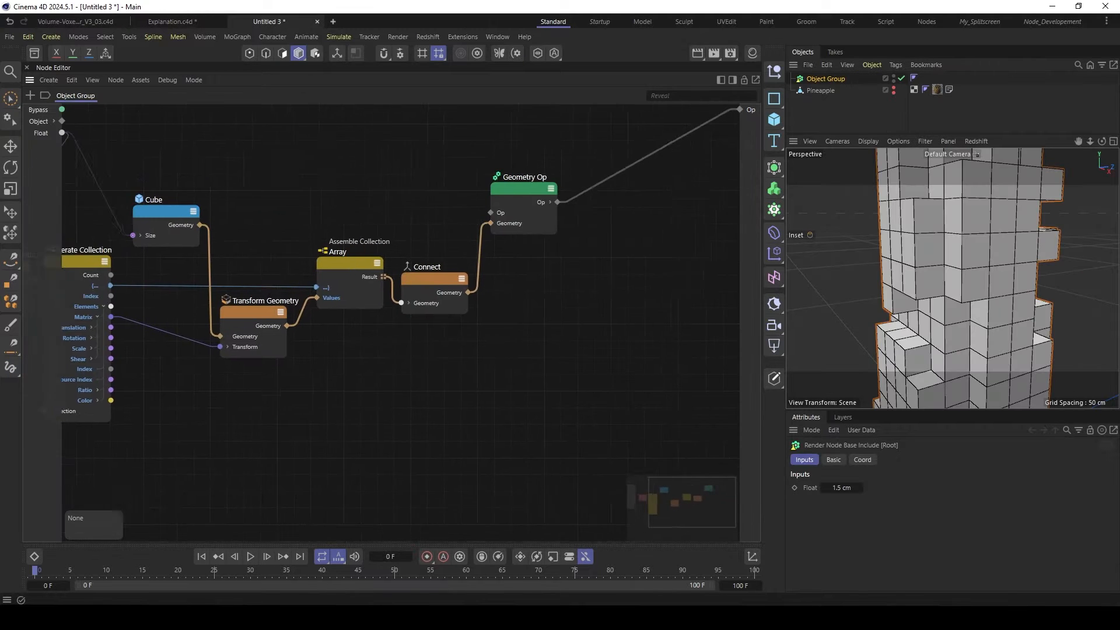
- Move the Geometry Op node up and away from the Connect node to make room in the graph
{"action": "middle_click_drag", "start_coordinate": [507, 233], "coordinate": [470, 238]}
{"action": "left_click_drag", "start_coordinate": [487, 195], "coordinate": [523, 150]}
{"action": "scroll", "coordinate": [507, 230], "scroll_direction": "down", "scroll_amount": 1}
{"action": "middle_click_drag", "start_coordinate": [507, 230], "coordinate": [457, 251]}
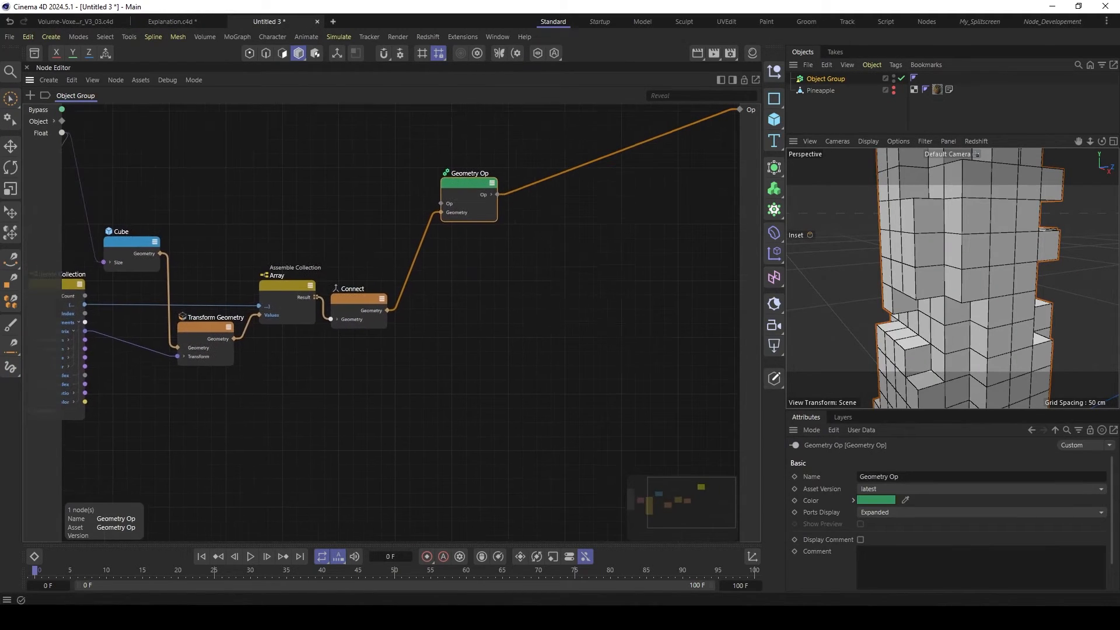
{"action": "left_click_drag", "start_coordinate": [386, 299], "coordinate": [383, 295]}
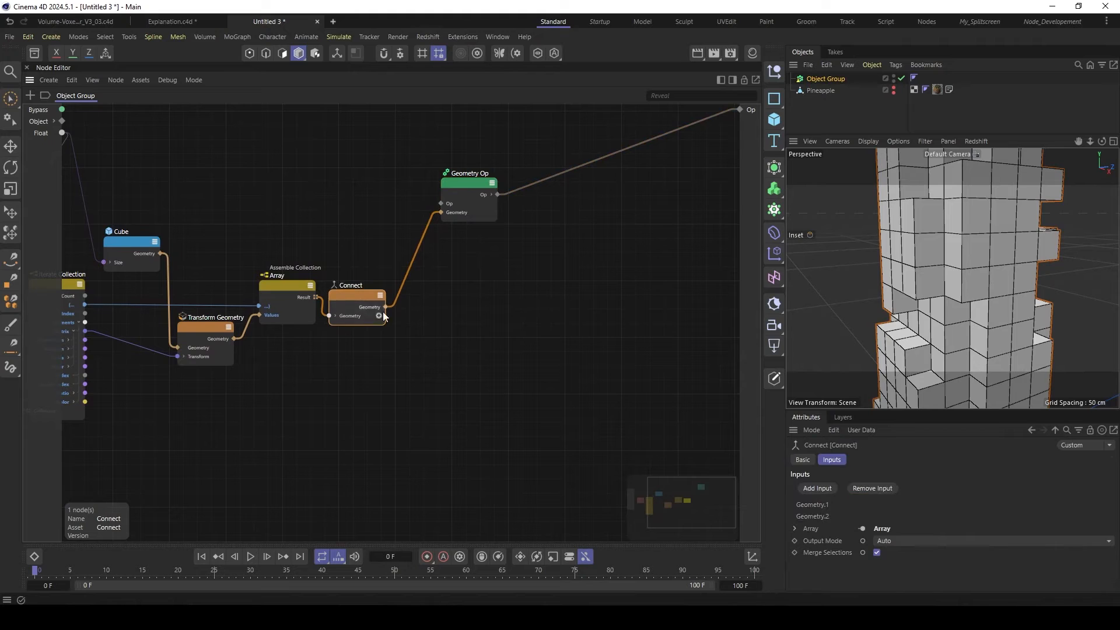
- Add a Polygons Info node beyond the Connect node
{"action": "left_click", "coordinate": [492, 321]}
{"action": "key", "text": "shift+c"}
{"action": "type", "text": "po"}
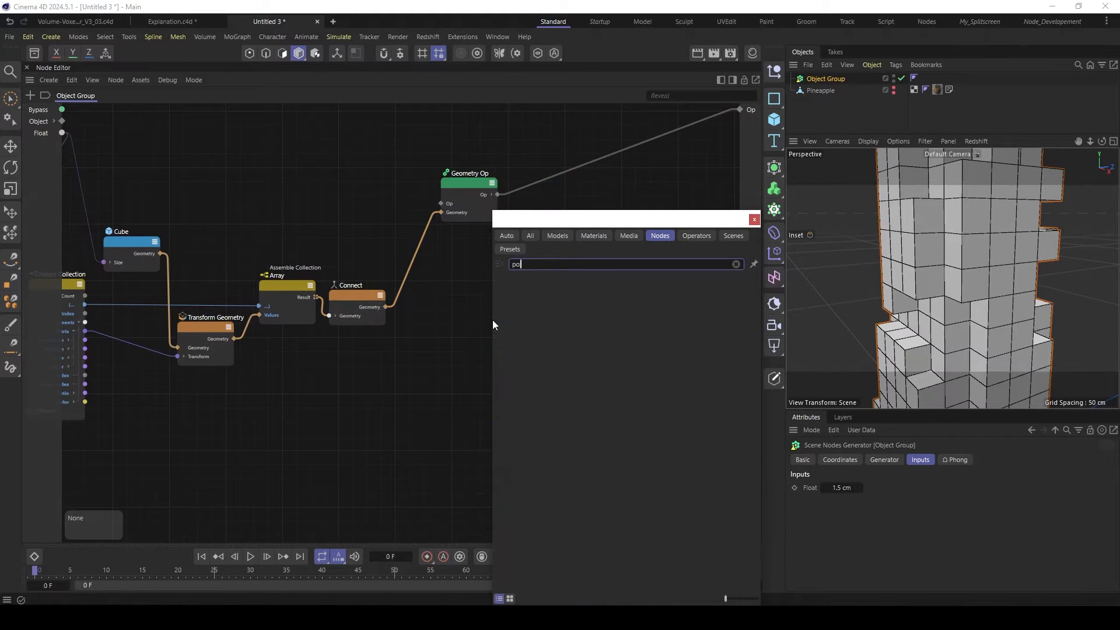
{"action": "type", "text": "ly"}
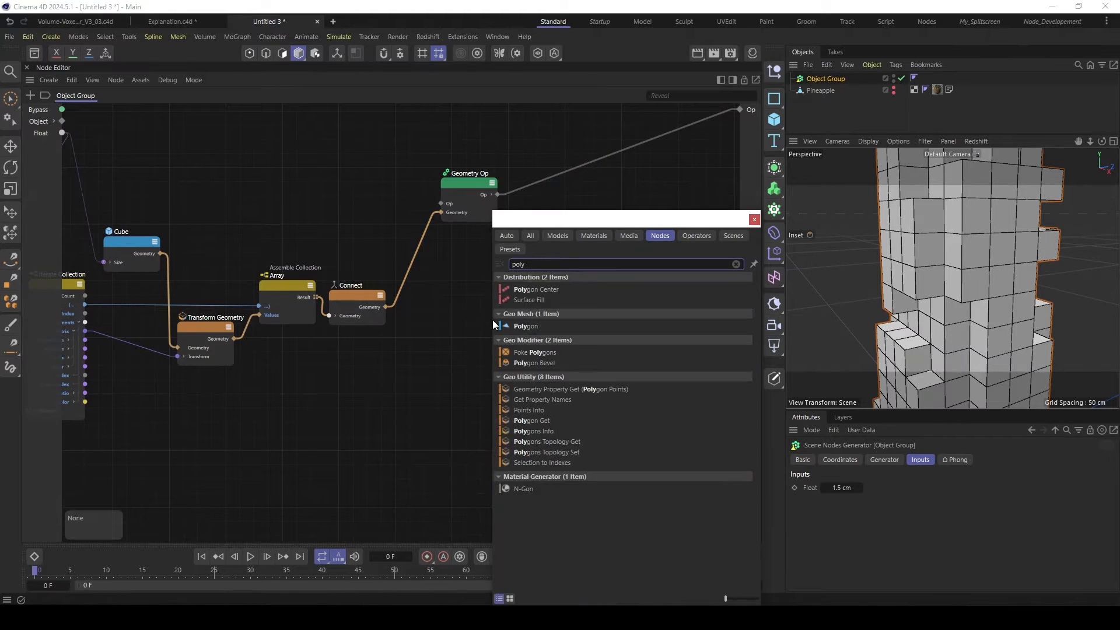
{"action": "double_click", "coordinate": [537, 431]}
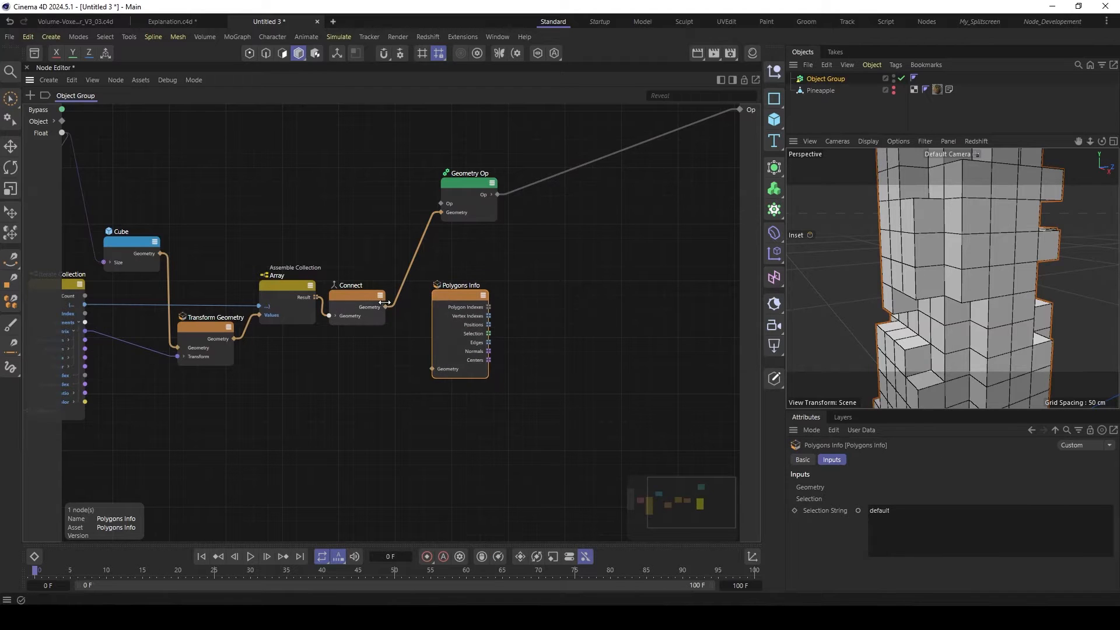
- Feed the Connect node's Geometry output into the Polygons Info node's Geometry input
{"action": "left_click_drag", "start_coordinate": [441, 368], "coordinate": [441, 368]}
{"action": "left_click_drag", "start_coordinate": [448, 300], "coordinate": [424, 297]}
{"action": "right_click_drag", "start_coordinate": [424, 298], "coordinate": [442, 297], "text": "alt"}
{"action": "middle_click_drag", "start_coordinate": [442, 298], "coordinate": [407, 281], "text": "alt"}
{"action": "left_click", "coordinate": [420, 354]}
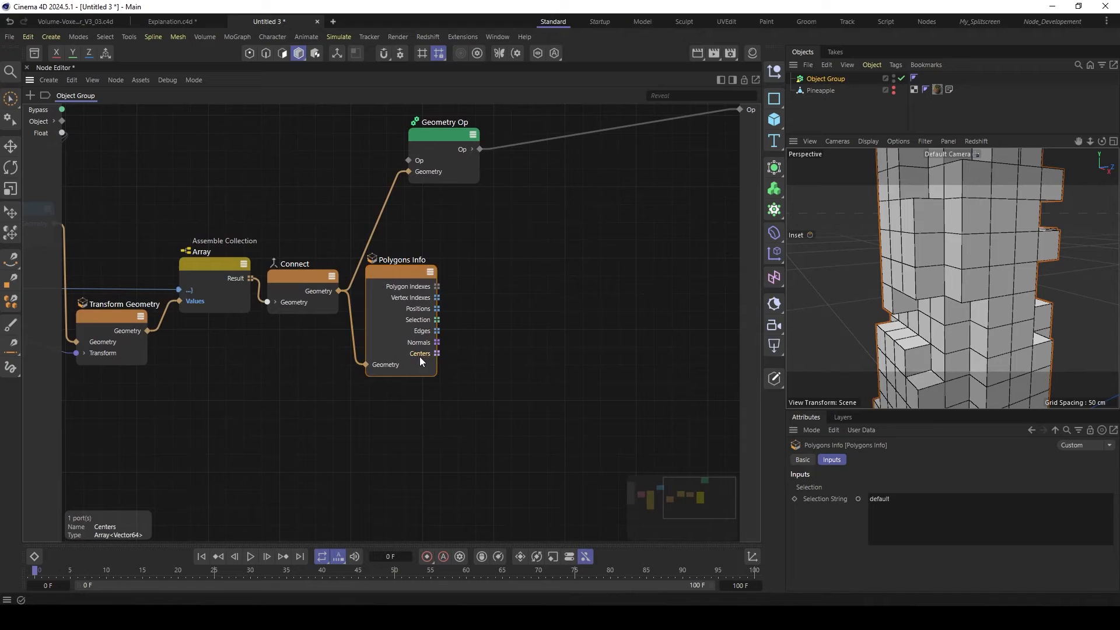
{"action": "left_click", "coordinate": [436, 308]}
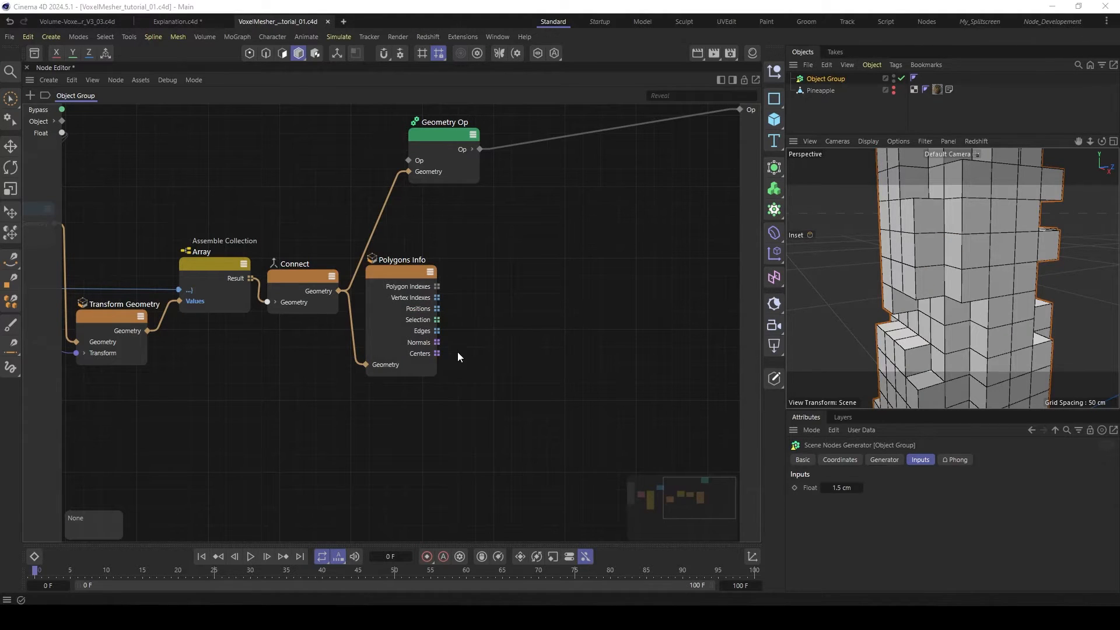
- Add a Compose Container node beside the Polygons Info node and select it for editing
{"action": "double_click", "coordinate": [505, 312]}
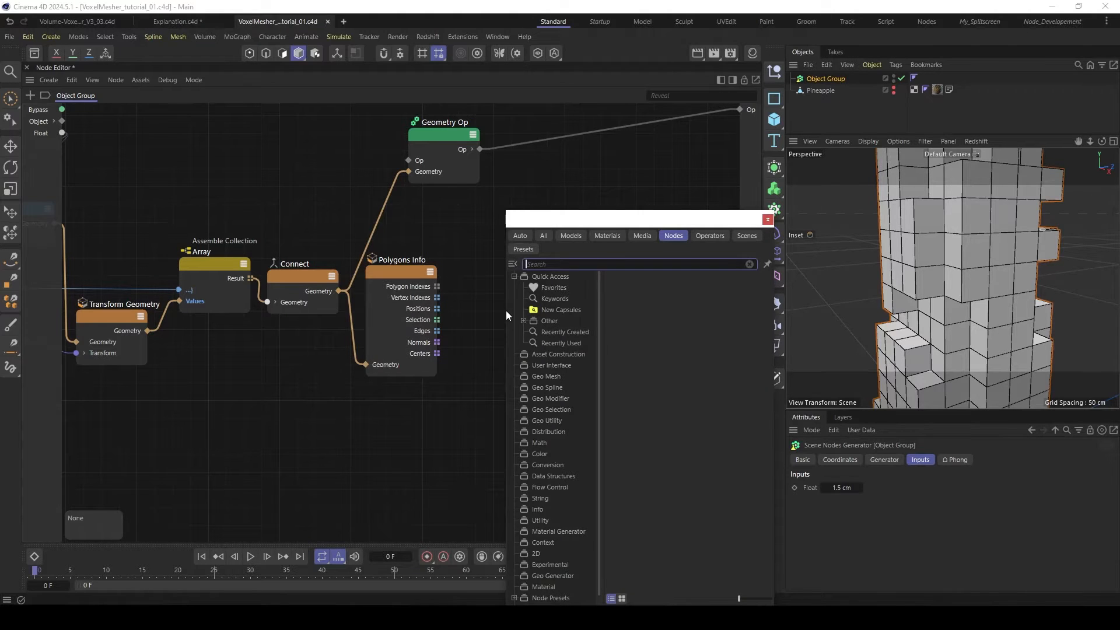
{"action": "type", "text": "c"}
{"action": "type", "text": "ompo"}
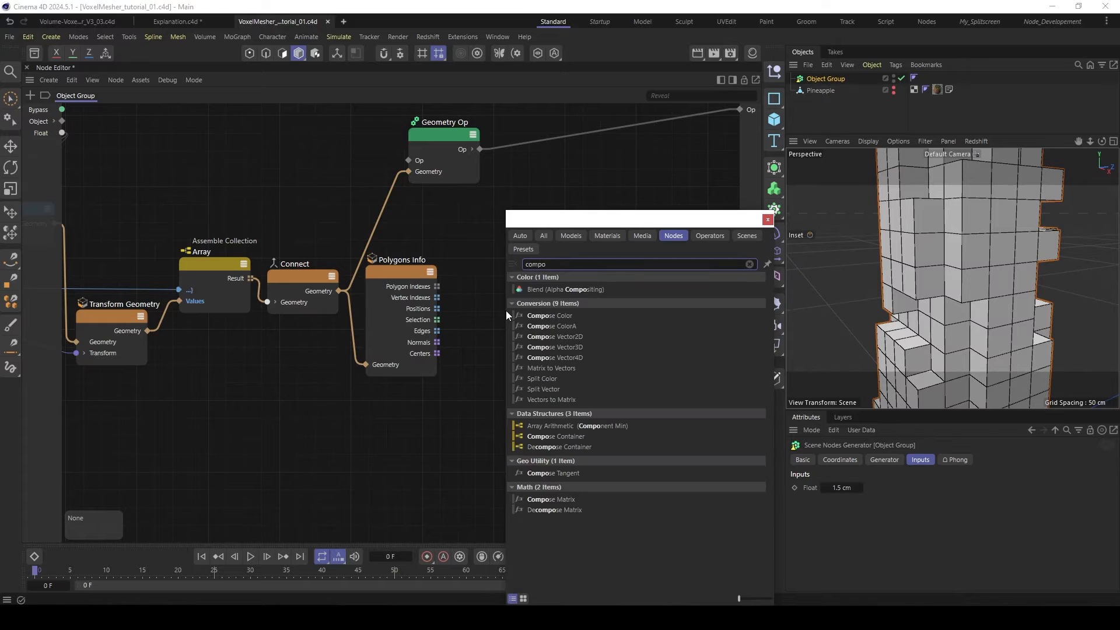
{"action": "left_click", "coordinate": [566, 436]}
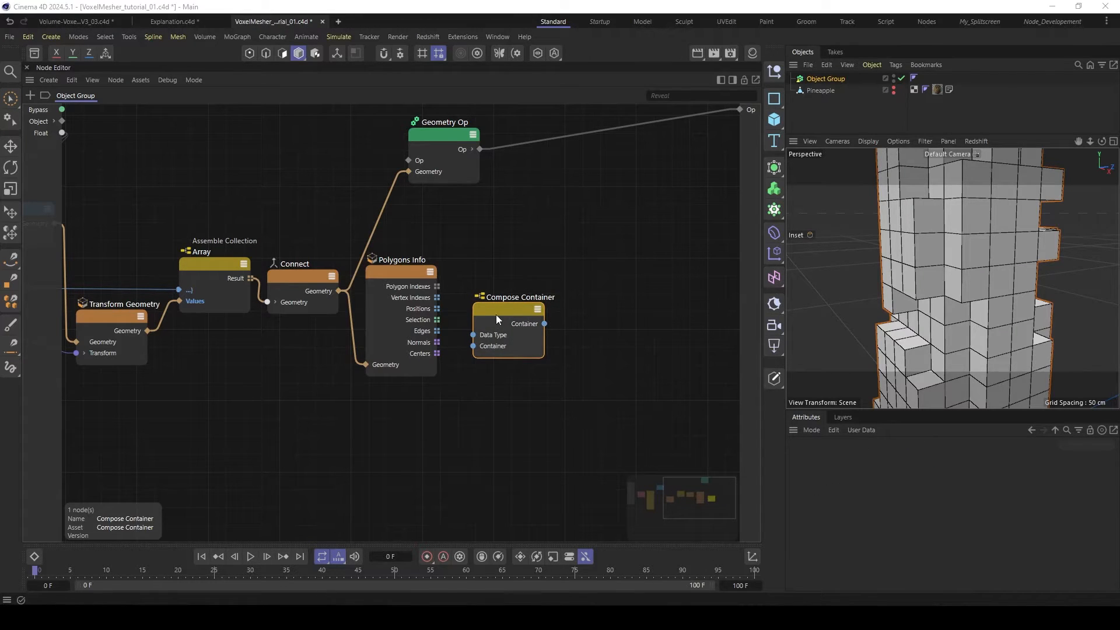
{"action": "left_click_drag", "start_coordinate": [496, 315], "coordinate": [496, 306]}
{"action": "left_click", "coordinate": [521, 324]}
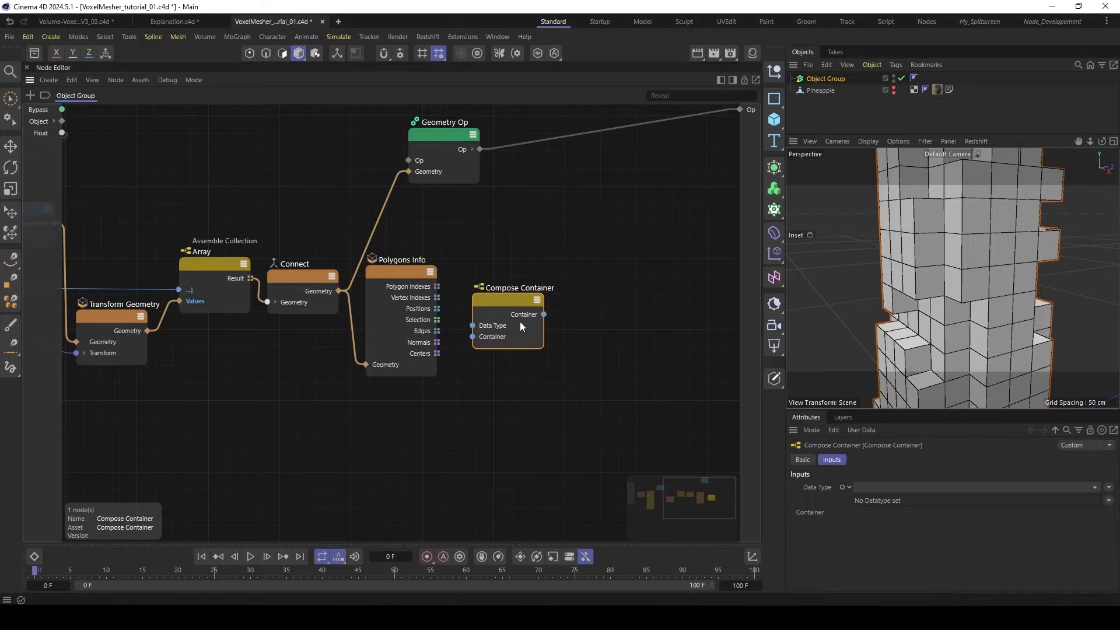
- Set the Compose Container node's data type to Array Collection and enlarge the attribute area
{"action": "left_click", "coordinate": [920, 488]}
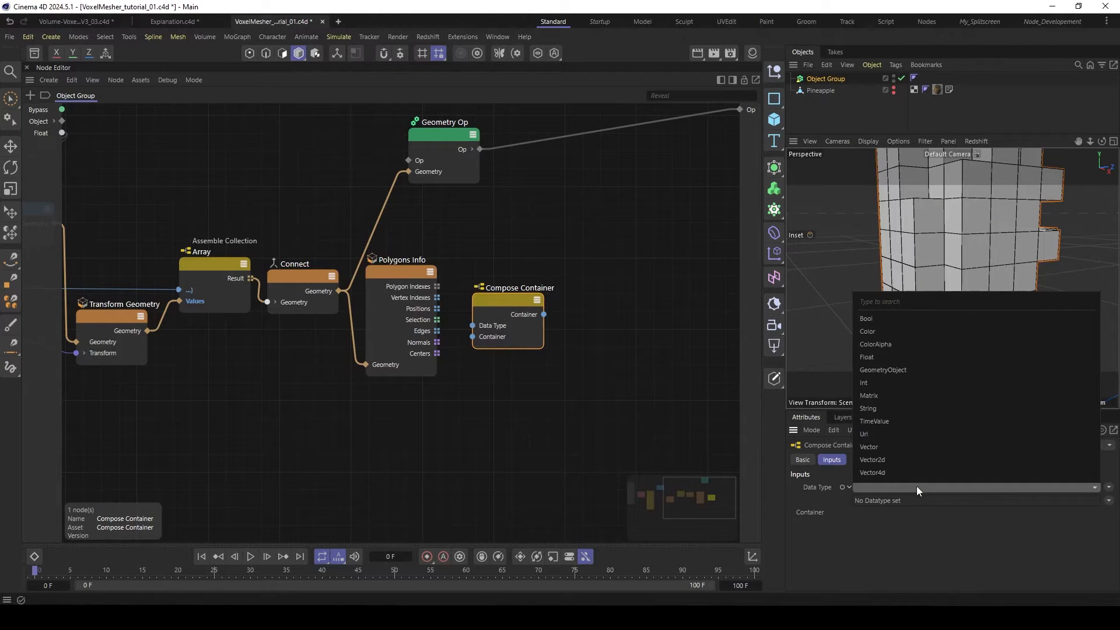
{"action": "left_click", "coordinate": [1108, 487]}
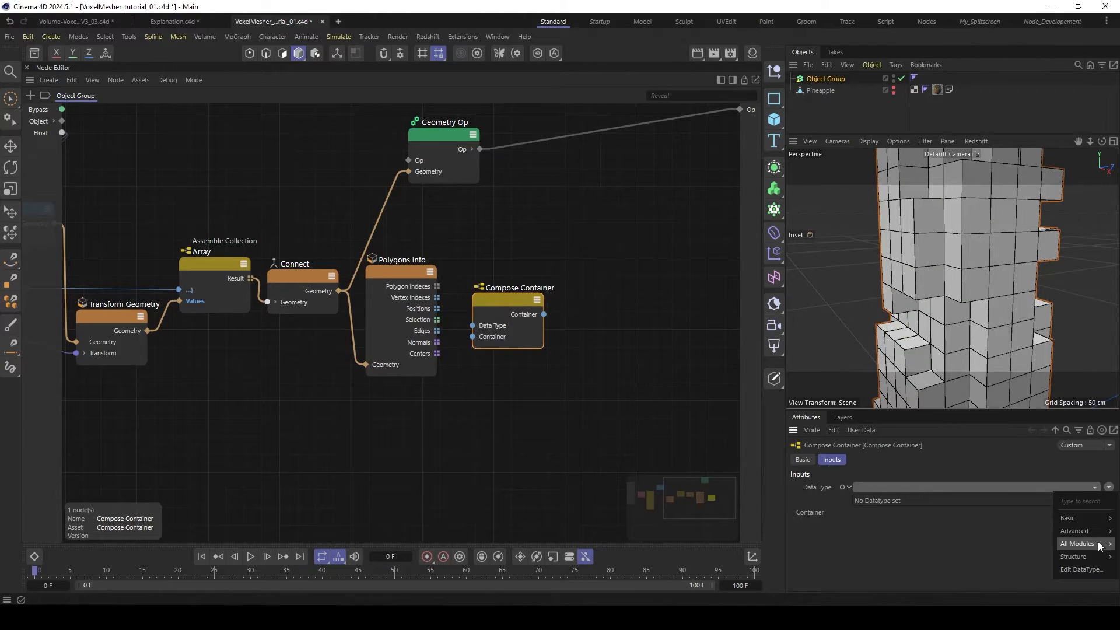
{"action": "mouse_move", "coordinate": [1100, 546]}
{"action": "left_click", "coordinate": [1027, 421]}
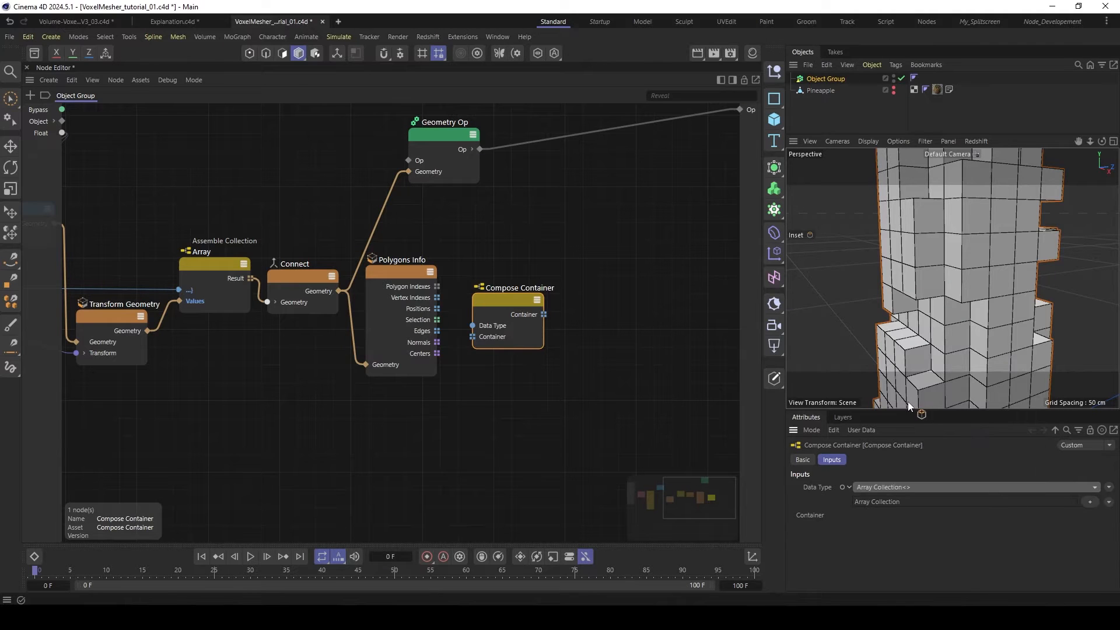
{"action": "left_click_drag", "start_coordinate": [905, 410], "coordinate": [905, 354]}
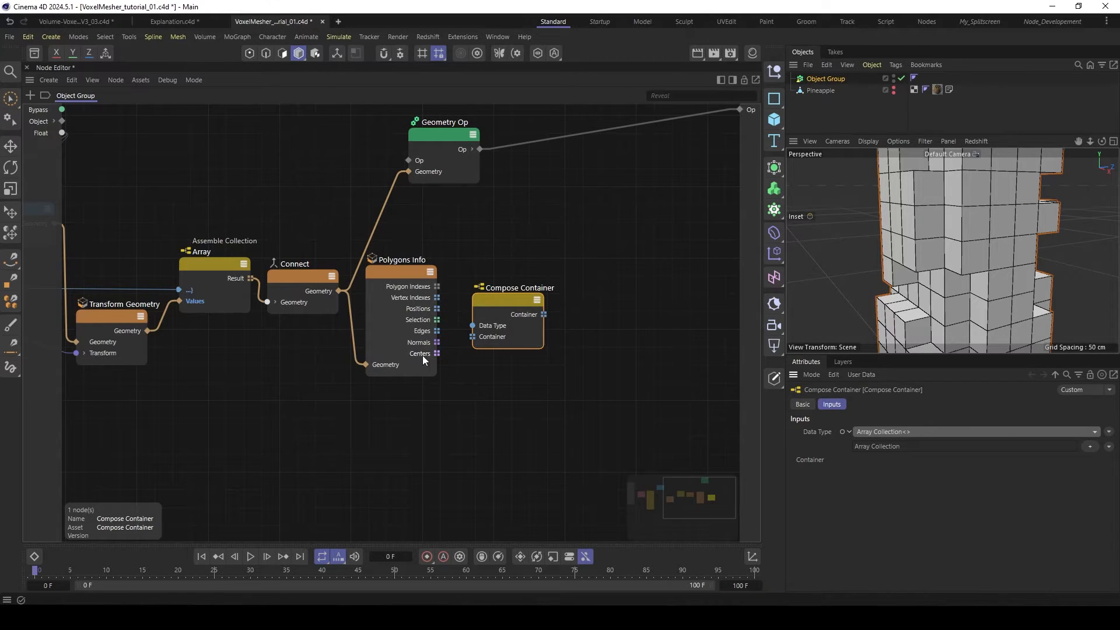
- Add a first entry to the Array Collection and name it center
{"action": "left_click", "coordinate": [1090, 446]}
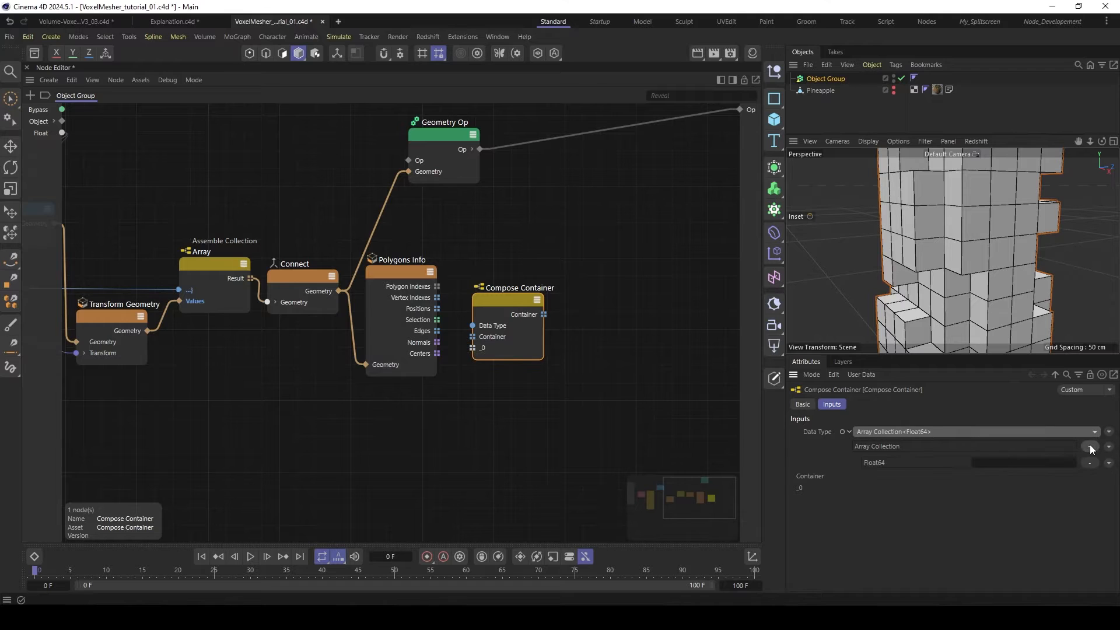
{"action": "left_click", "coordinate": [1005, 464]}
{"action": "type", "text": "C"}
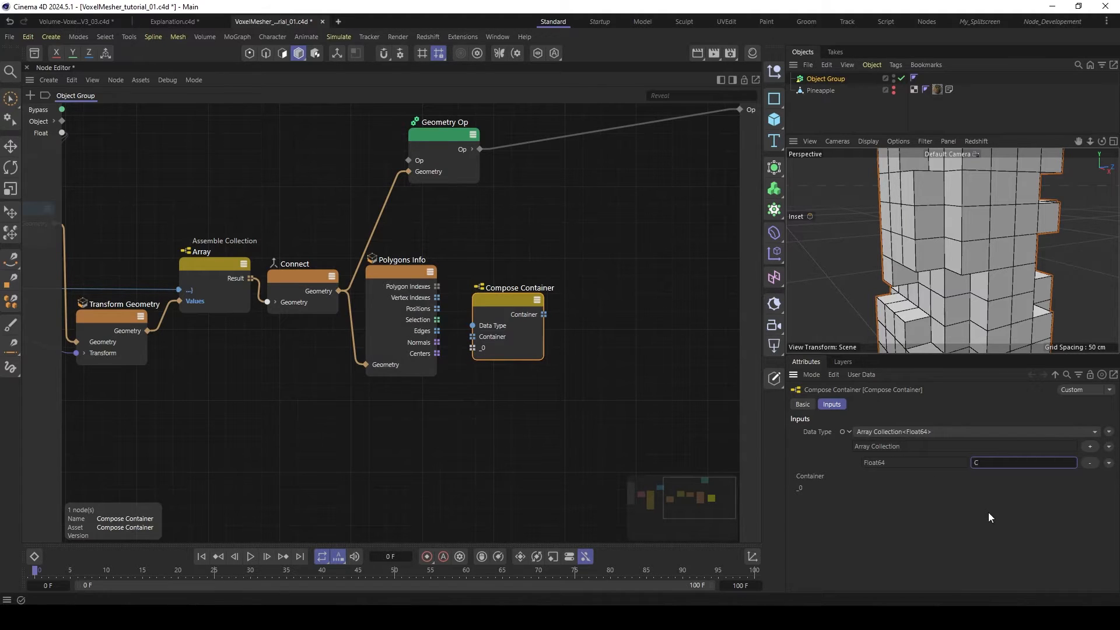
{"action": "type", "text": "enter"}
{"action": "key", "text": "Return"}
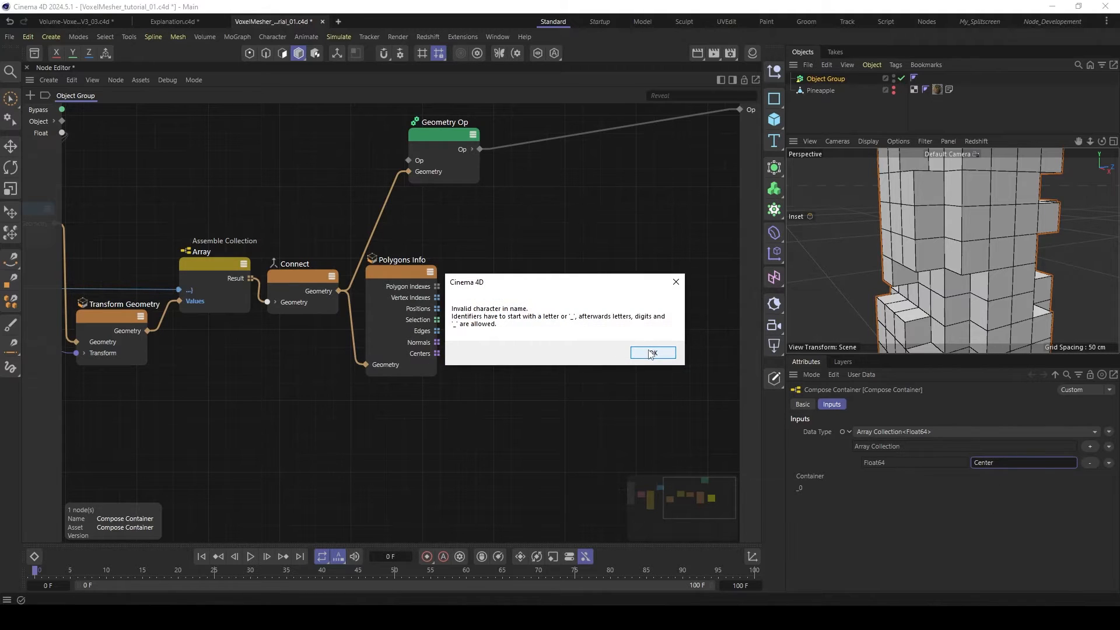
{"action": "left_click", "coordinate": [651, 353]}
{"action": "left_click", "coordinate": [1001, 462]}
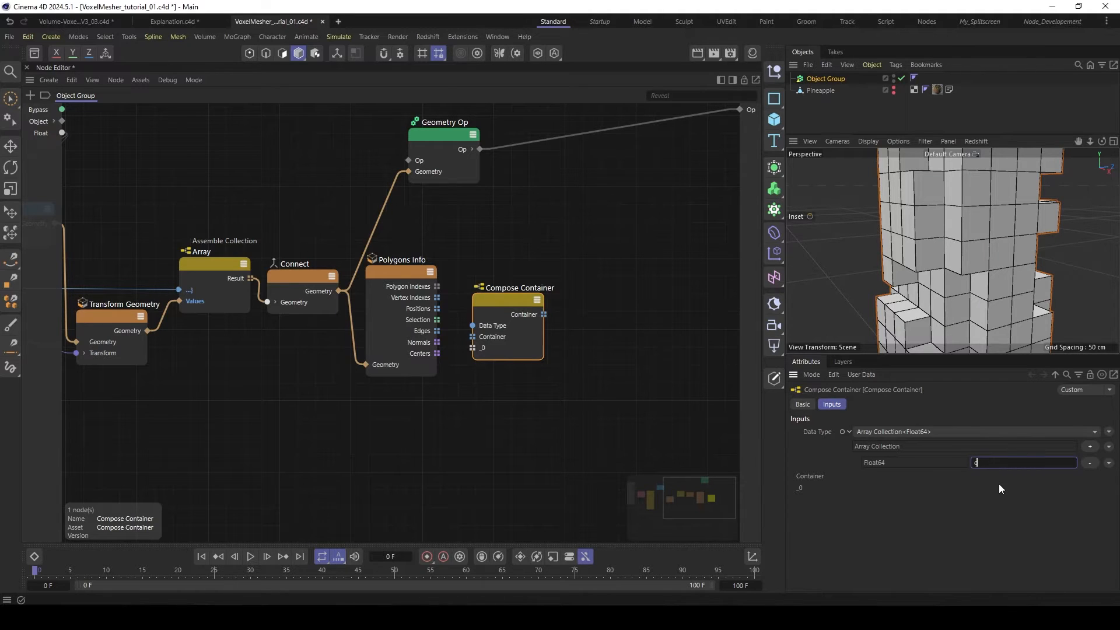
{"action": "key", "text": "Return"}
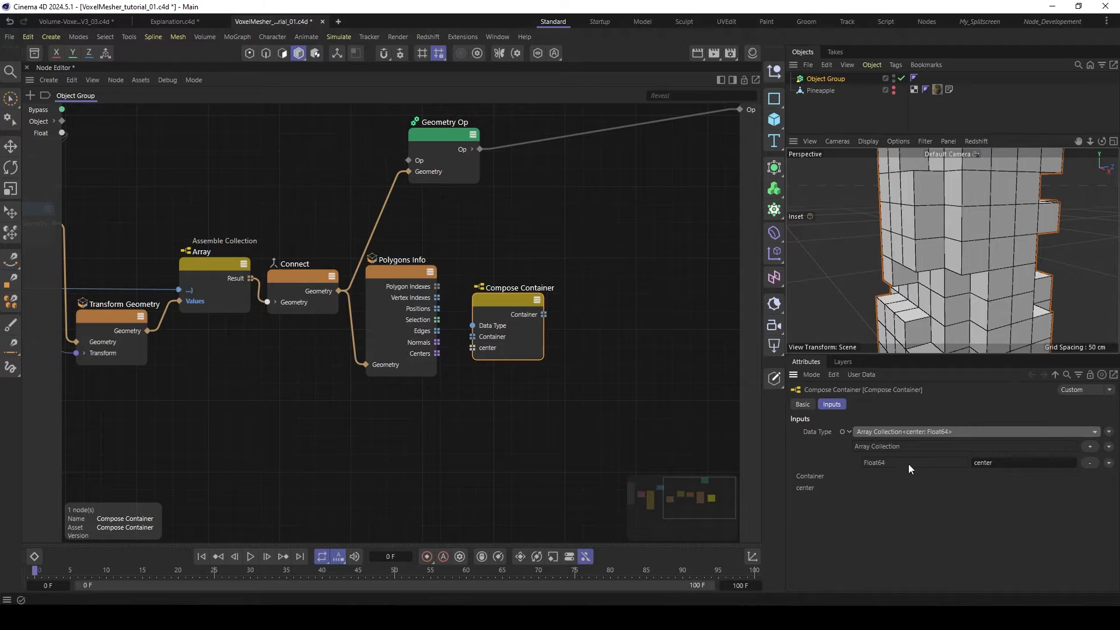
- Replace the center entry's data type with Vector
{"action": "left_click", "coordinate": [1108, 463]}
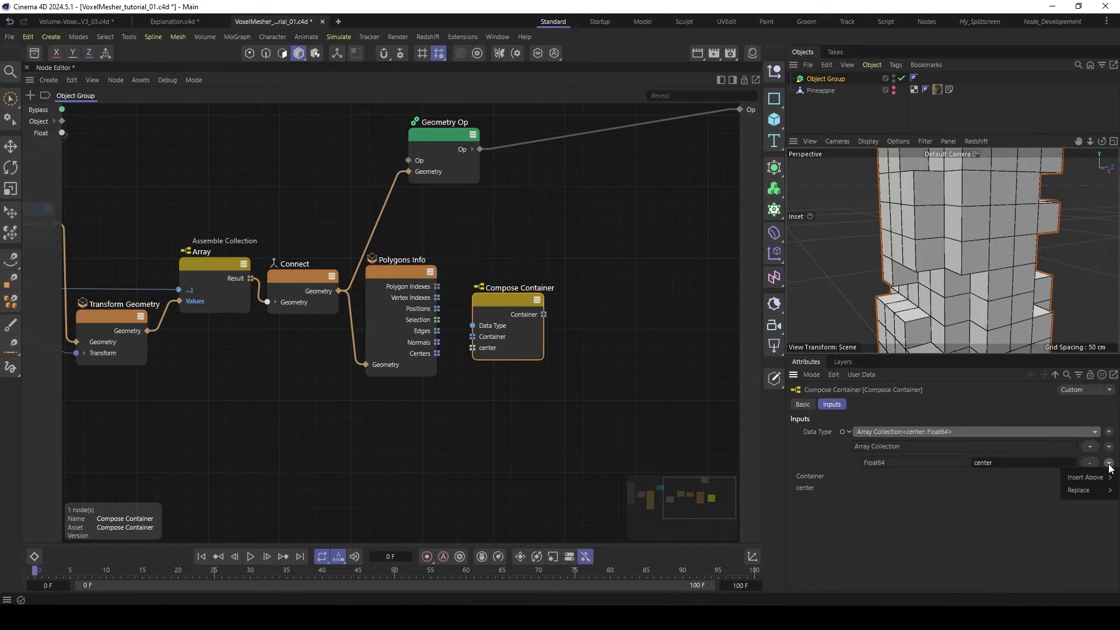
{"action": "mouse_move", "coordinate": [1083, 488]}
{"action": "mouse_move", "coordinate": [1019, 491]}
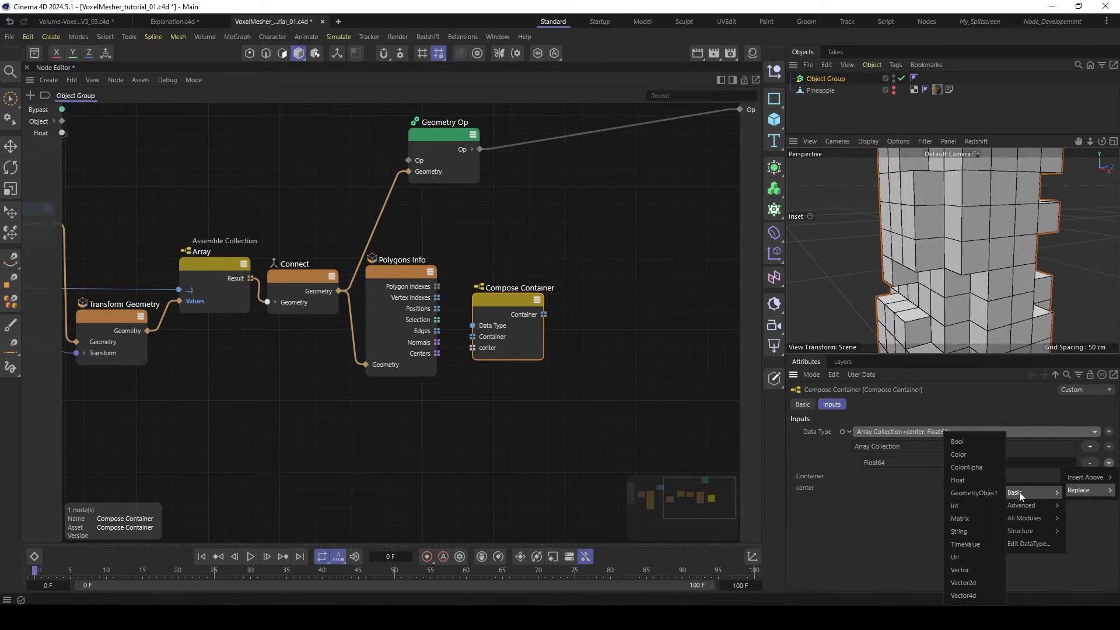
{"action": "left_click", "coordinate": [974, 569]}
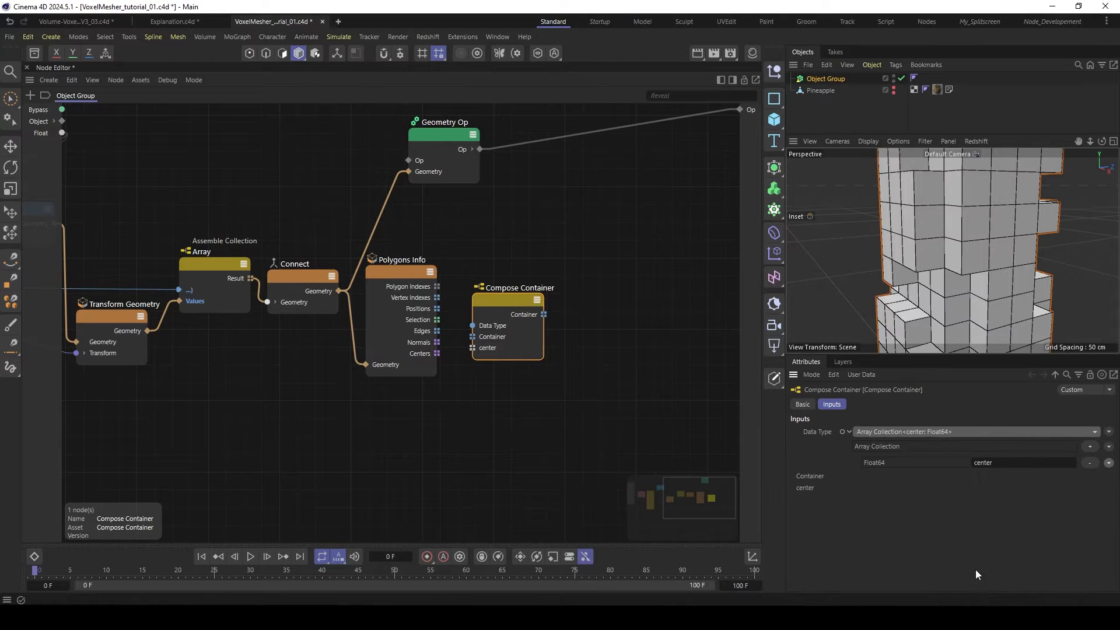
- Add a second entry to the Array Collection, check the Positions port's type on Polygons Info, and name the entry position
{"action": "left_click", "coordinate": [1089, 446]}
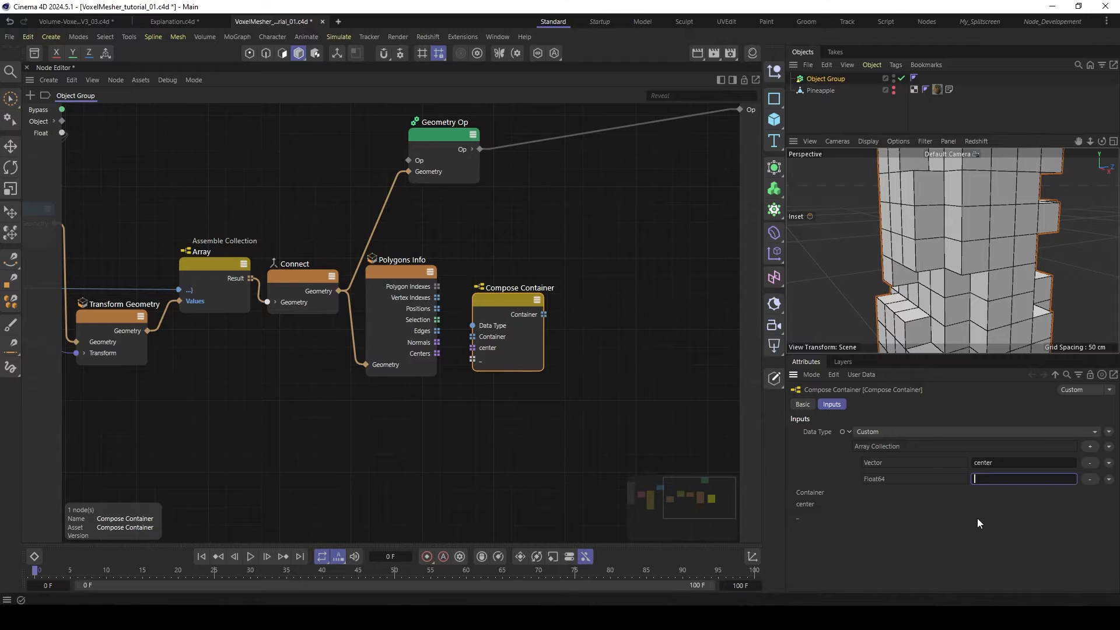
{"action": "left_click", "coordinate": [424, 309]}
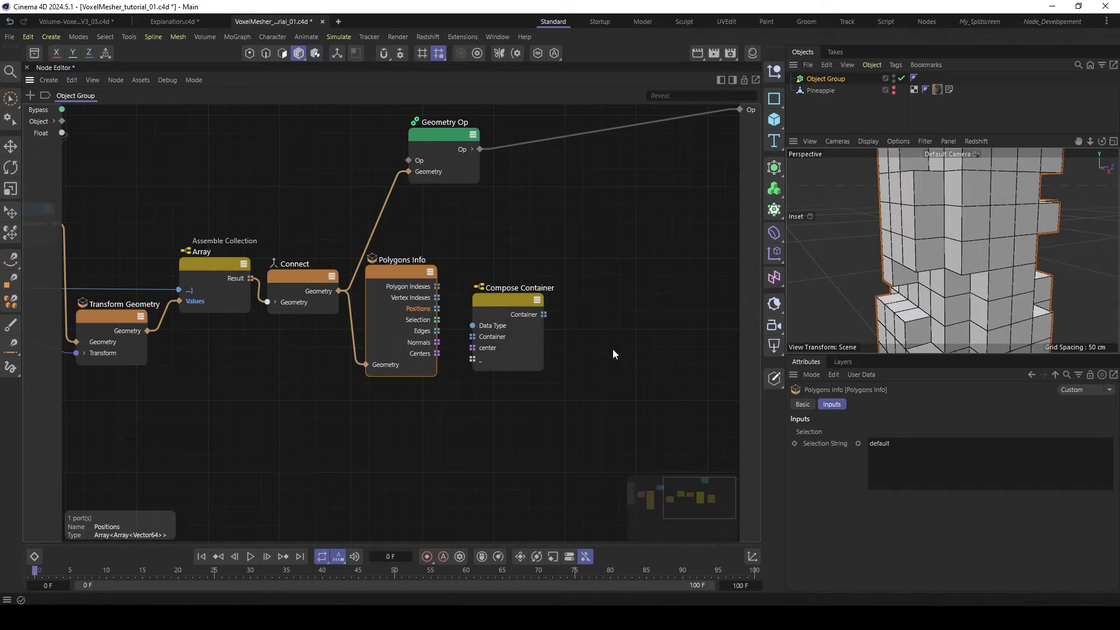
{"action": "left_click", "coordinate": [492, 307]}
{"action": "left_click", "coordinate": [994, 478]}
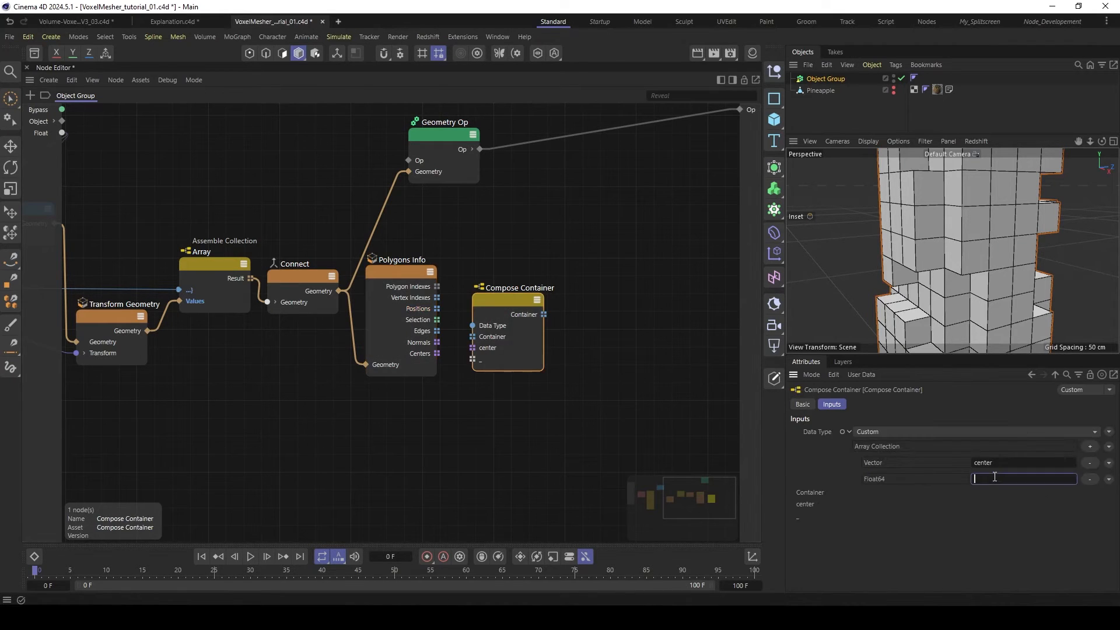
{"action": "type", "text": "position"}
{"action": "key", "text": "Return"}
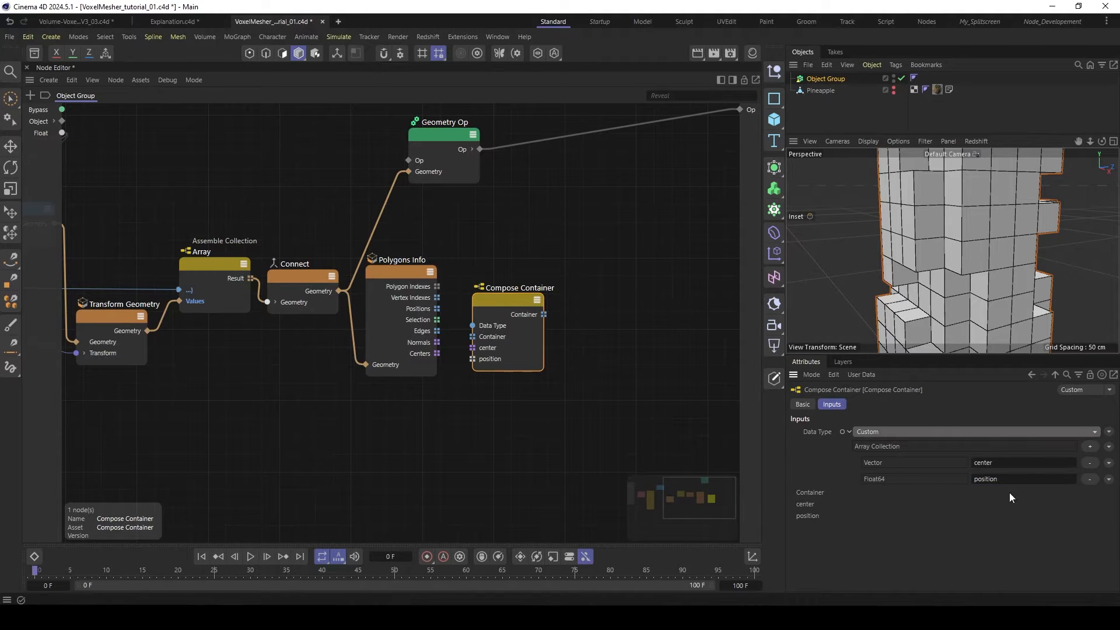
- Replace the position entry's data type with an Array containing Vector elements
{"action": "left_click", "coordinate": [1108, 478]}
{"action": "mouse_move", "coordinate": [1078, 509]}
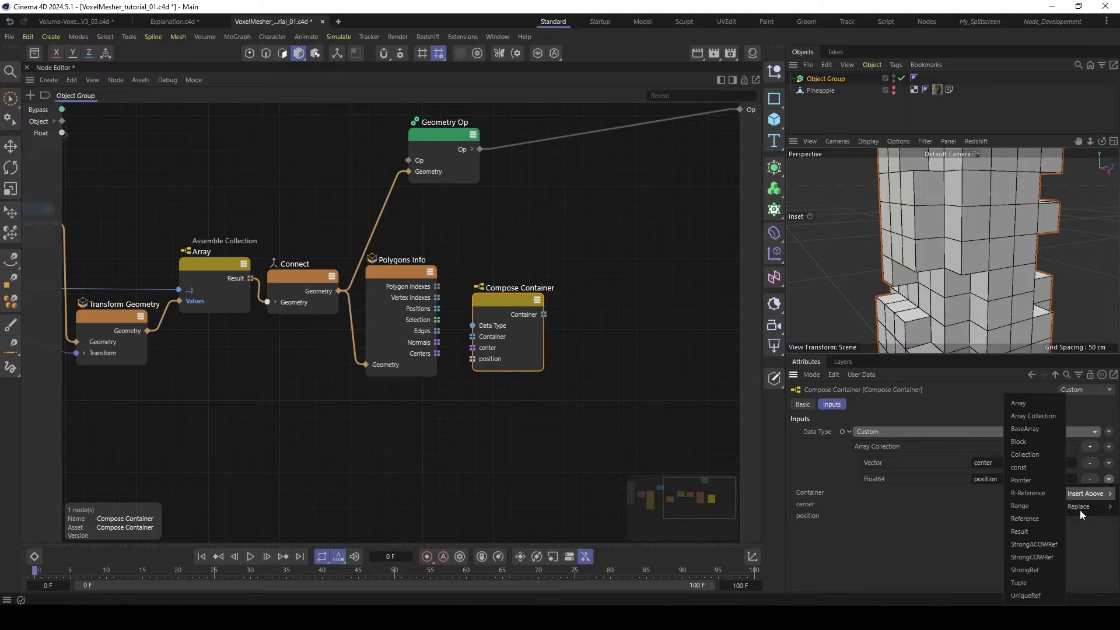
{"action": "mouse_move", "coordinate": [1040, 509]}
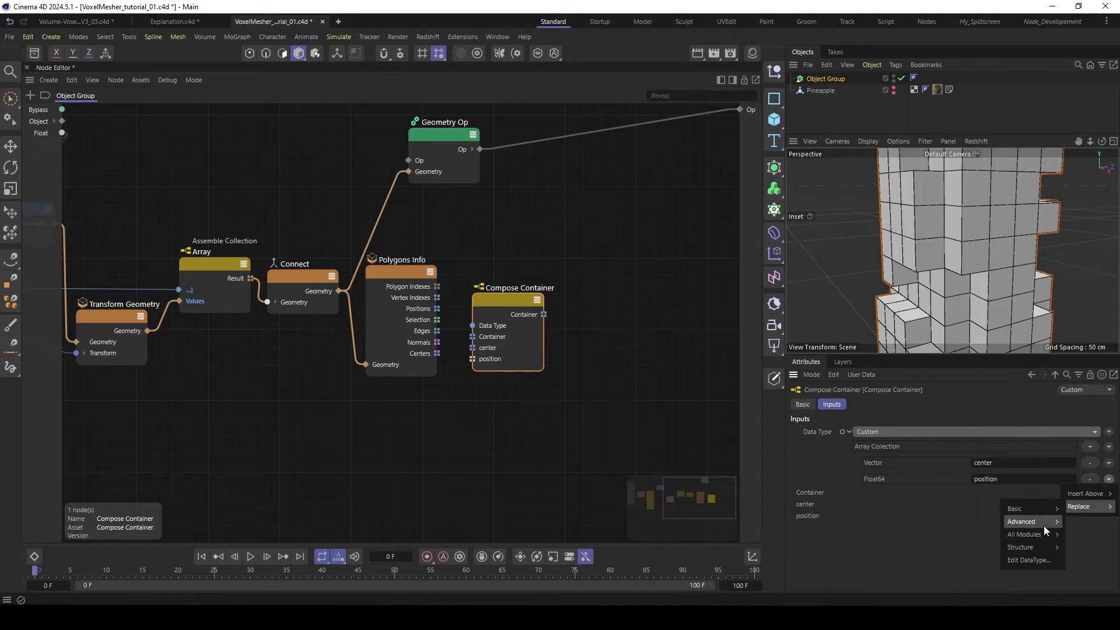
{"action": "mouse_move", "coordinate": [1034, 548]}
{"action": "left_click", "coordinate": [969, 404]}
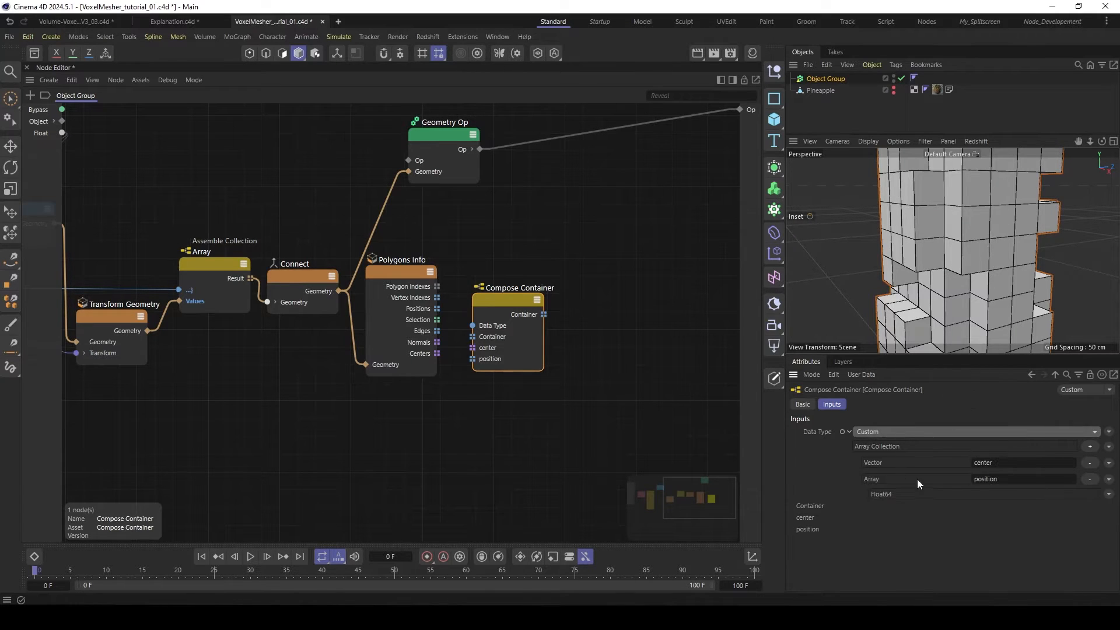
{"action": "left_click", "coordinate": [1108, 495]}
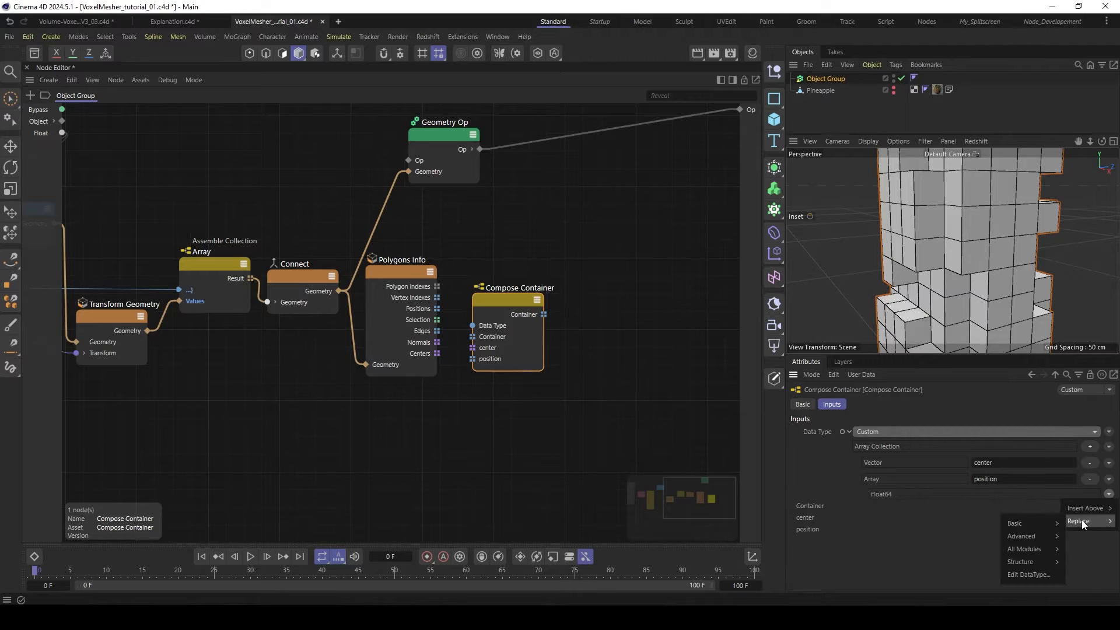
{"action": "mouse_move", "coordinate": [1087, 509]}
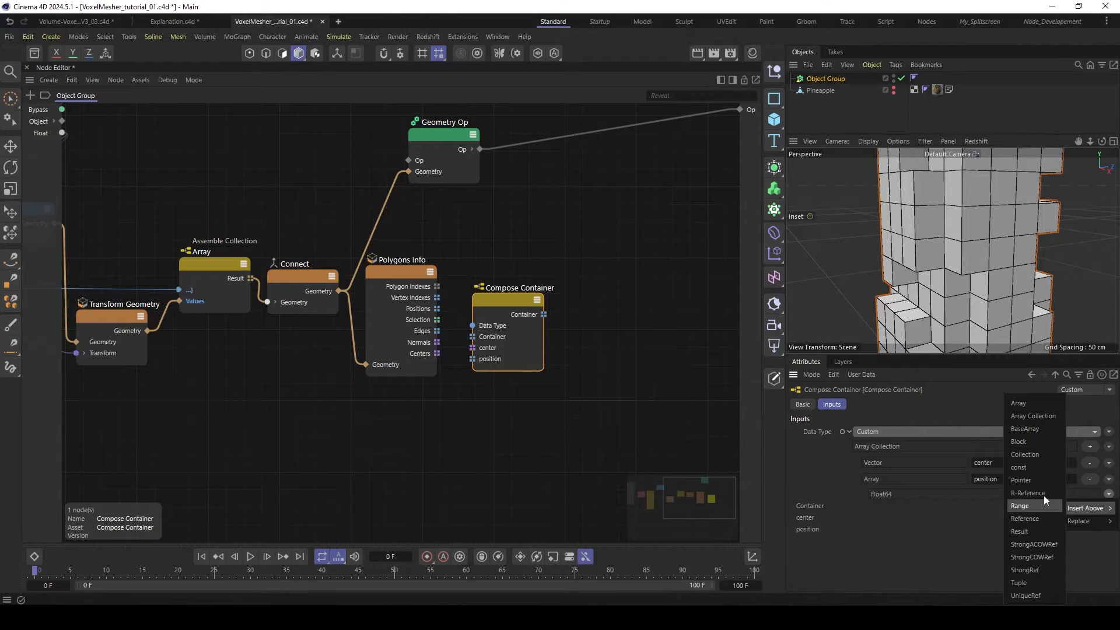
{"action": "mouse_move", "coordinate": [1015, 523]}
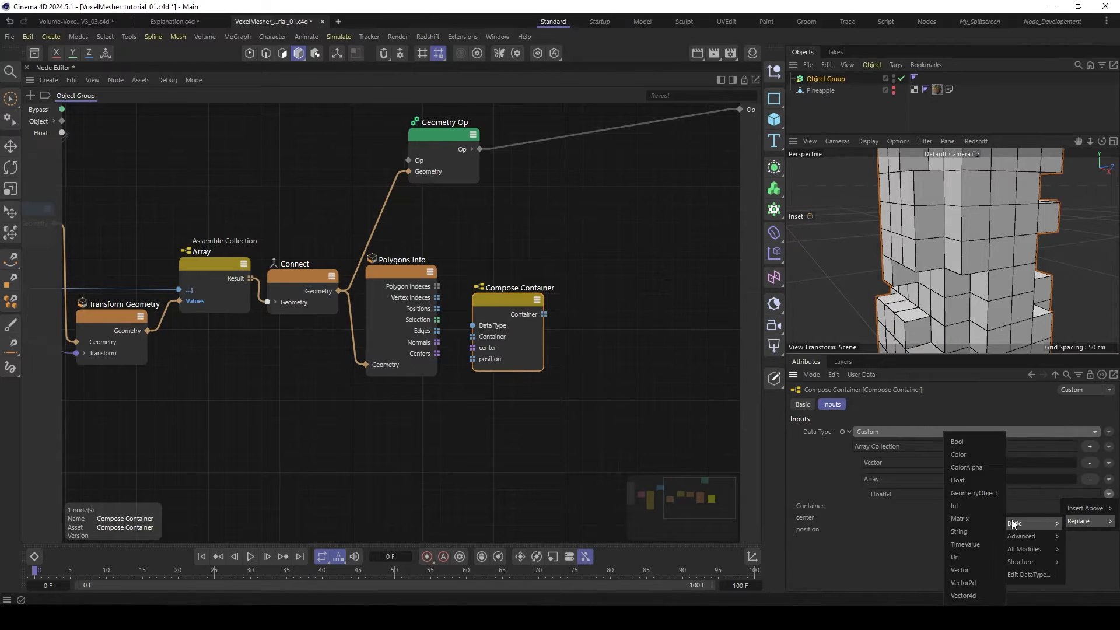
{"action": "left_click", "coordinate": [968, 569]}
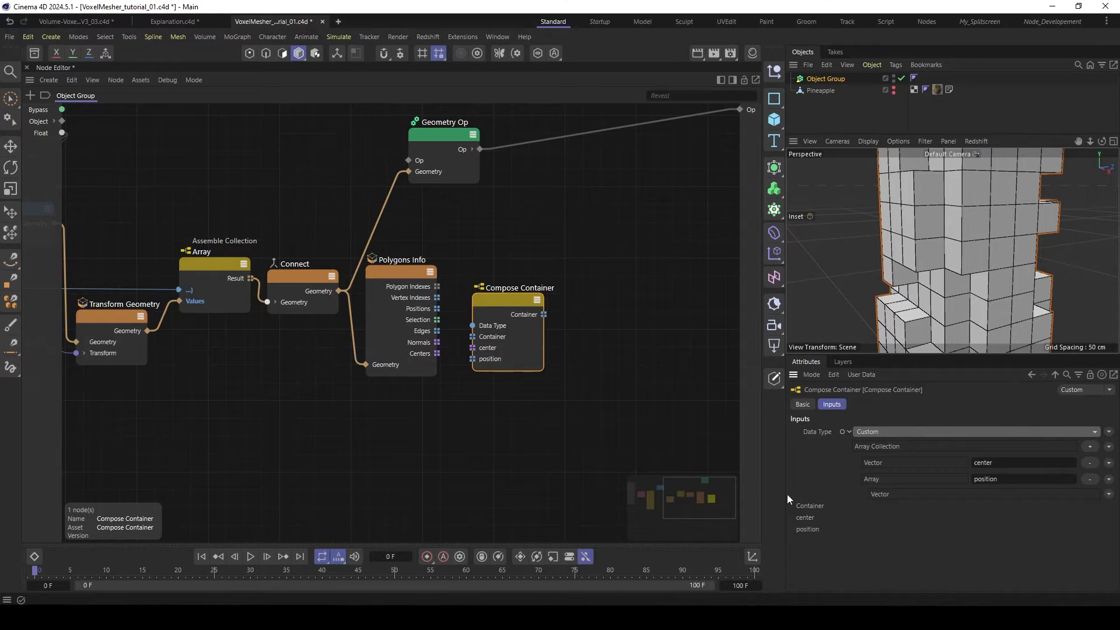
- Connect the Polygons Info Centers and Positions outputs to the Compose Container's center and position inputs
{"action": "left_click_drag", "start_coordinate": [436, 352], "coordinate": [483, 347]}
{"action": "left_click_drag", "start_coordinate": [437, 309], "coordinate": [478, 360]}
{"action": "left_click_drag", "start_coordinate": [497, 302], "coordinate": [501, 296]}
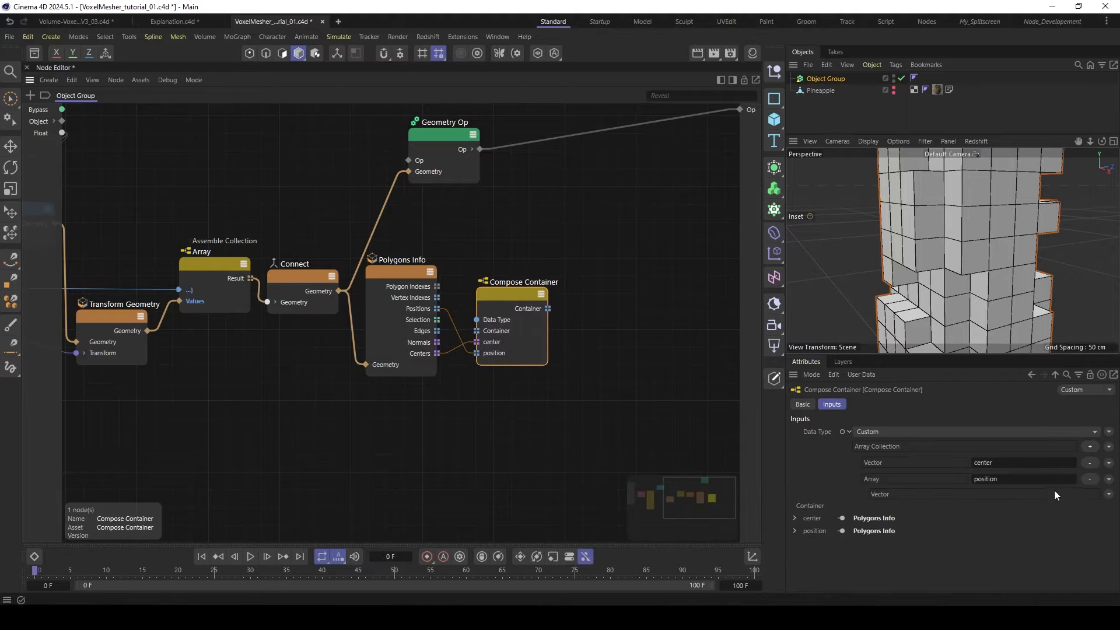
- Rename the two Array Collection entries to centers and positions
{"action": "left_click", "coordinate": [1018, 463]}
{"action": "type", "text": "s"}
{"action": "key", "text": "Return"}
{"action": "left_click", "coordinate": [1005, 479]}
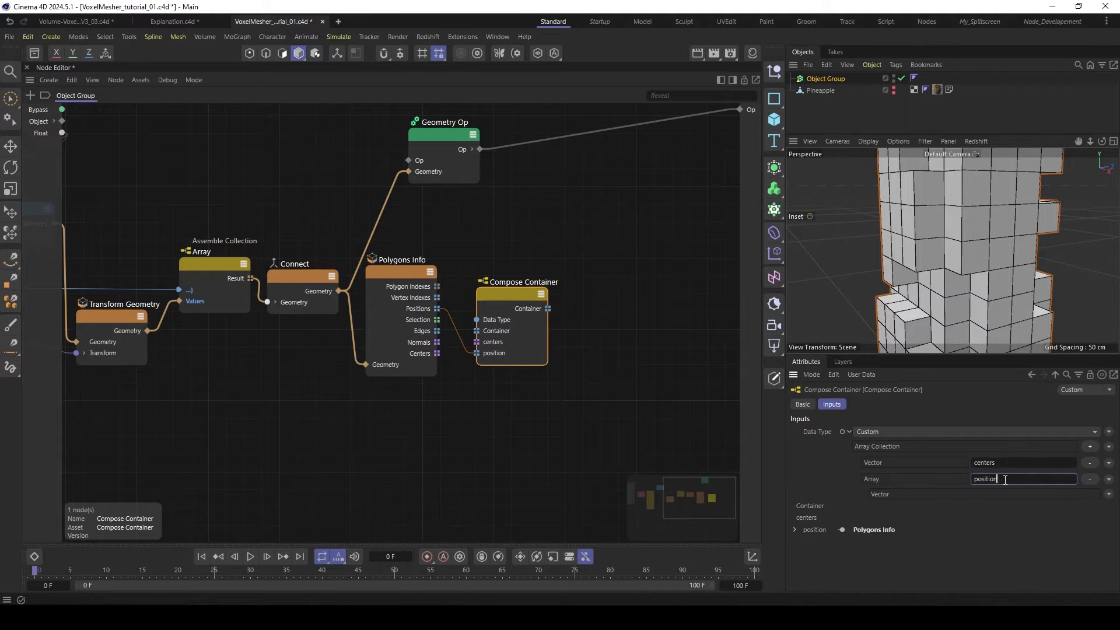
{"action": "type", "text": "s"}
{"action": "key", "text": "Return"}
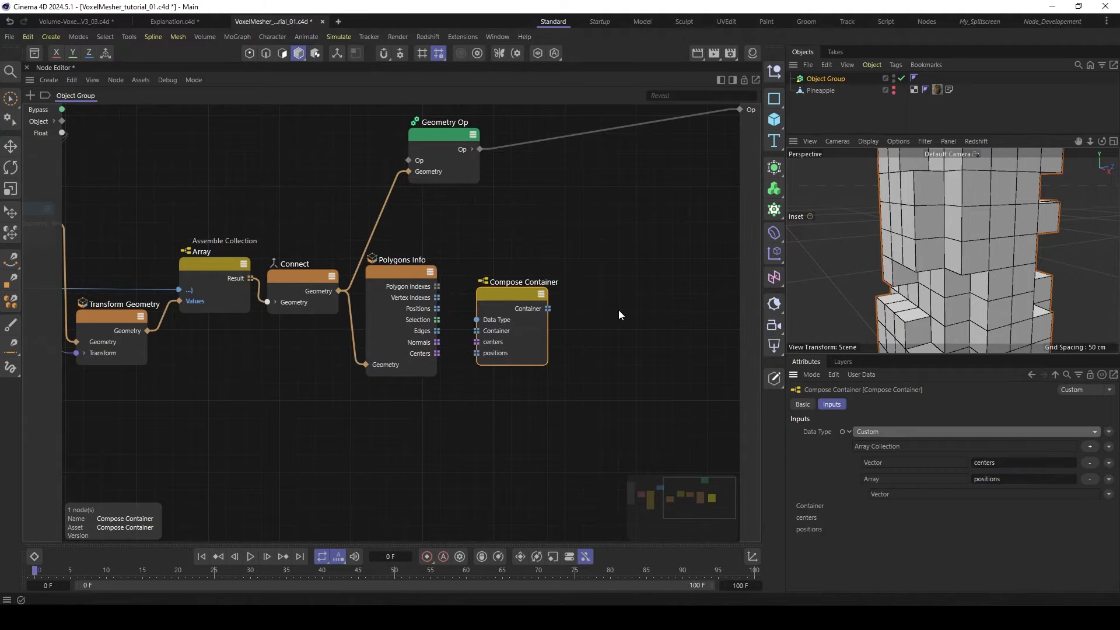
- Wire Polygons Info's Centers and Positions into the Compose Container's centers and positions inputs, and place the node closer to Polygons Info
{"action": "left_click_drag", "start_coordinate": [436, 353], "coordinate": [476, 342]}
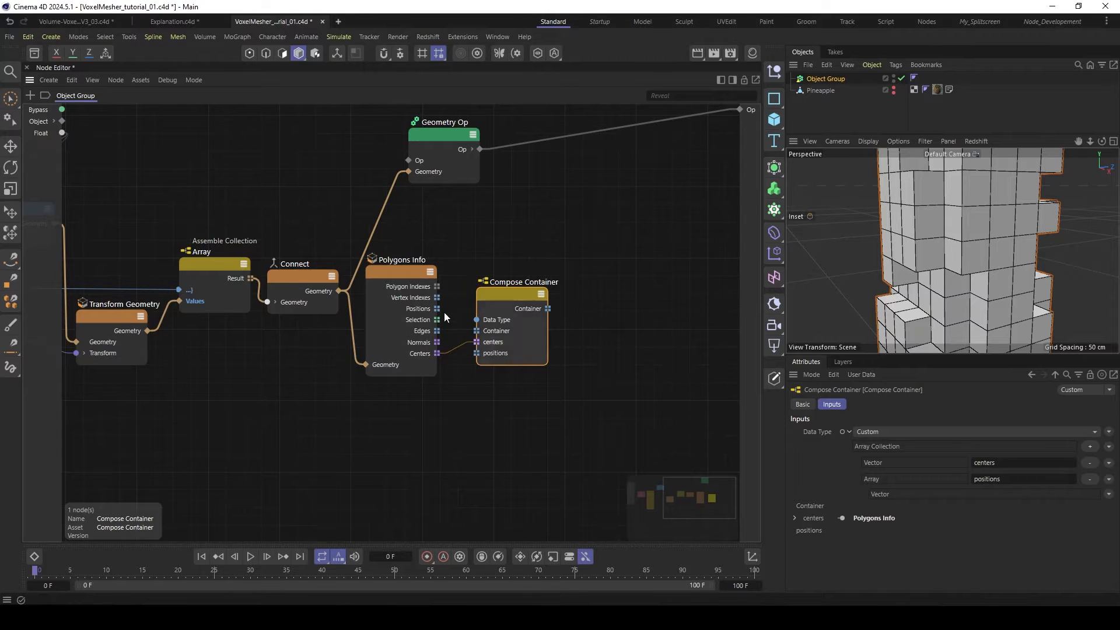
{"action": "left_click_drag", "start_coordinate": [439, 309], "coordinate": [478, 352]}
{"action": "left_click_drag", "start_coordinate": [507, 292], "coordinate": [496, 293]}
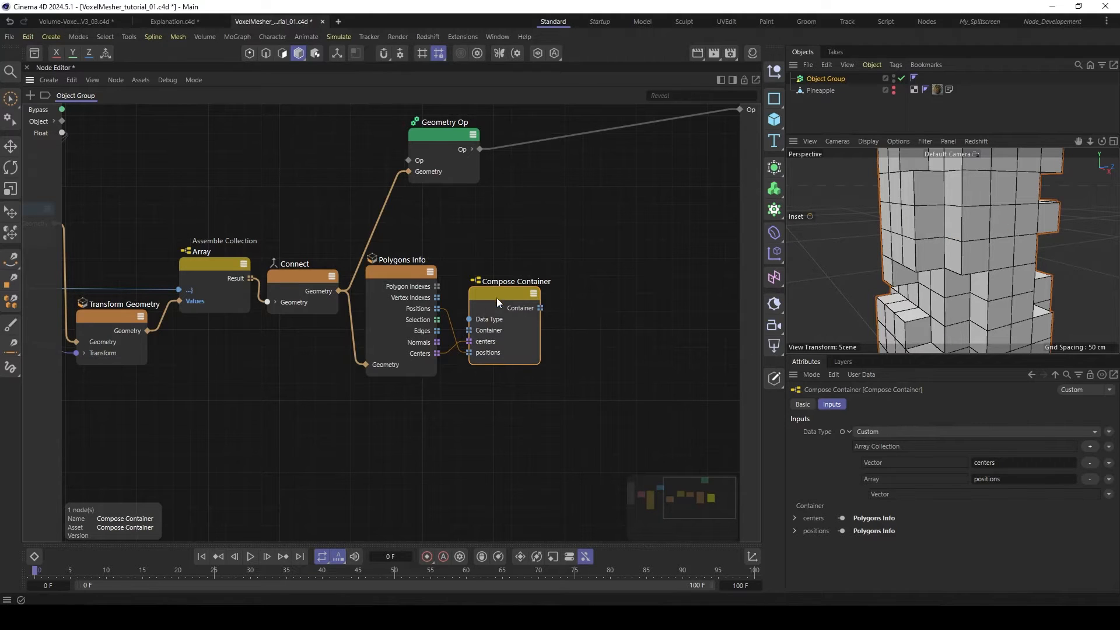
{"action": "left_click_drag", "start_coordinate": [496, 297], "coordinate": [489, 291]}
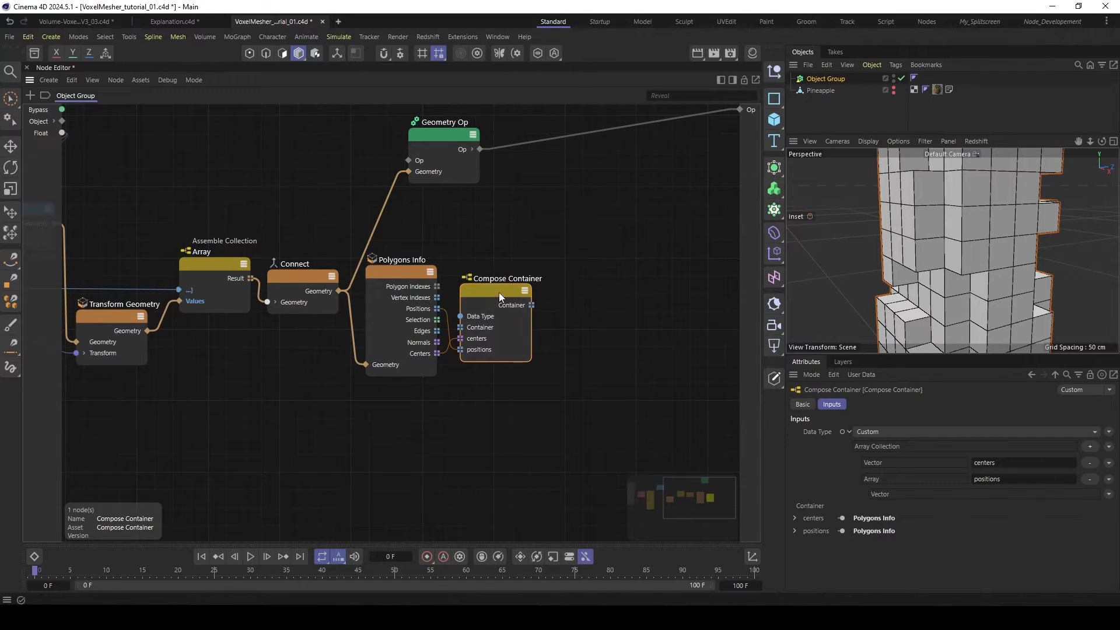
- Add a Sort Collection node fed by the Compose Container's Container output and set its Sort Member Id to centers
{"action": "middle_click_drag", "start_coordinate": [499, 292], "coordinate": [416, 283]}
{"action": "scroll", "coordinate": [545, 317], "scroll_direction": "down", "scroll_amount": 1}
{"action": "double_click", "coordinate": [545, 317]}
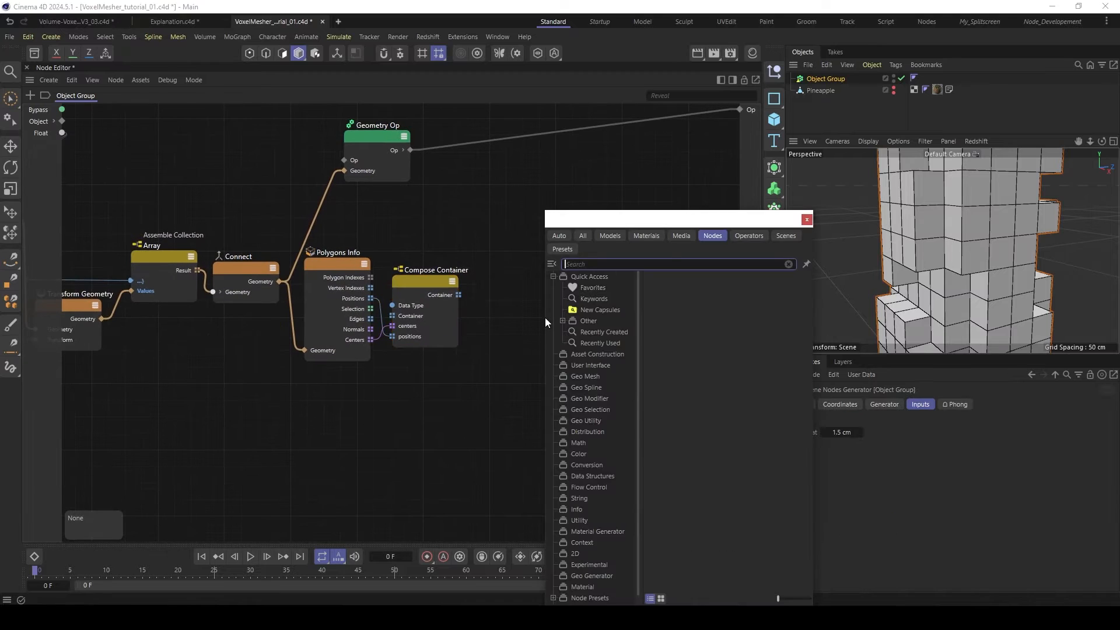
{"action": "type", "text": "sort"}
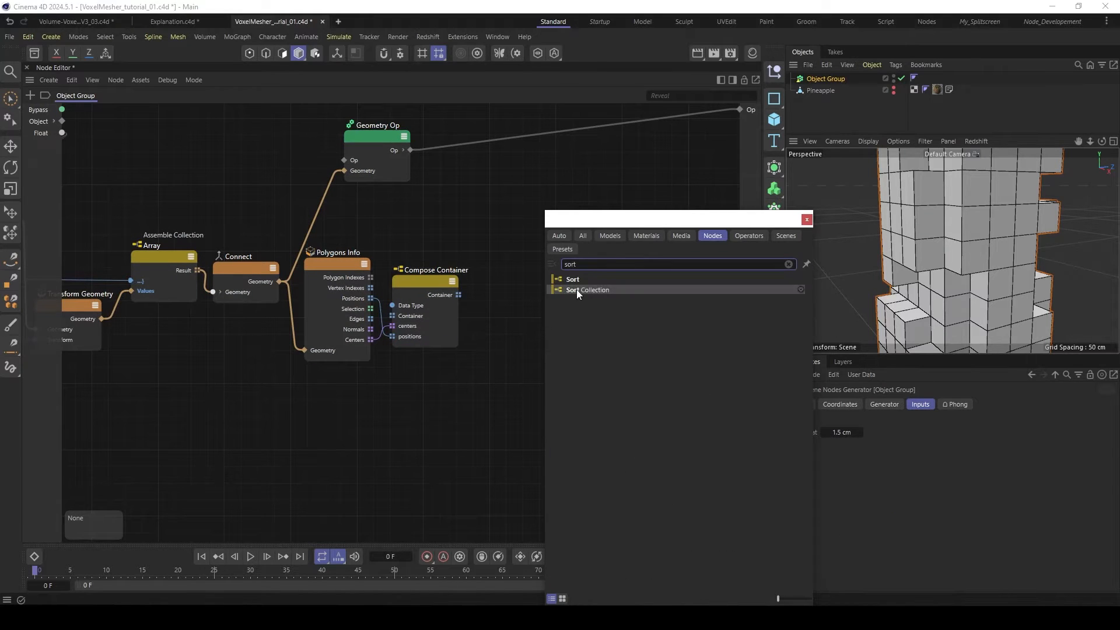
{"action": "double_click", "coordinate": [576, 290]}
{"action": "left_click_drag", "start_coordinate": [523, 312], "coordinate": [491, 314]}
{"action": "left_click_drag", "start_coordinate": [507, 290], "coordinate": [495, 289]}
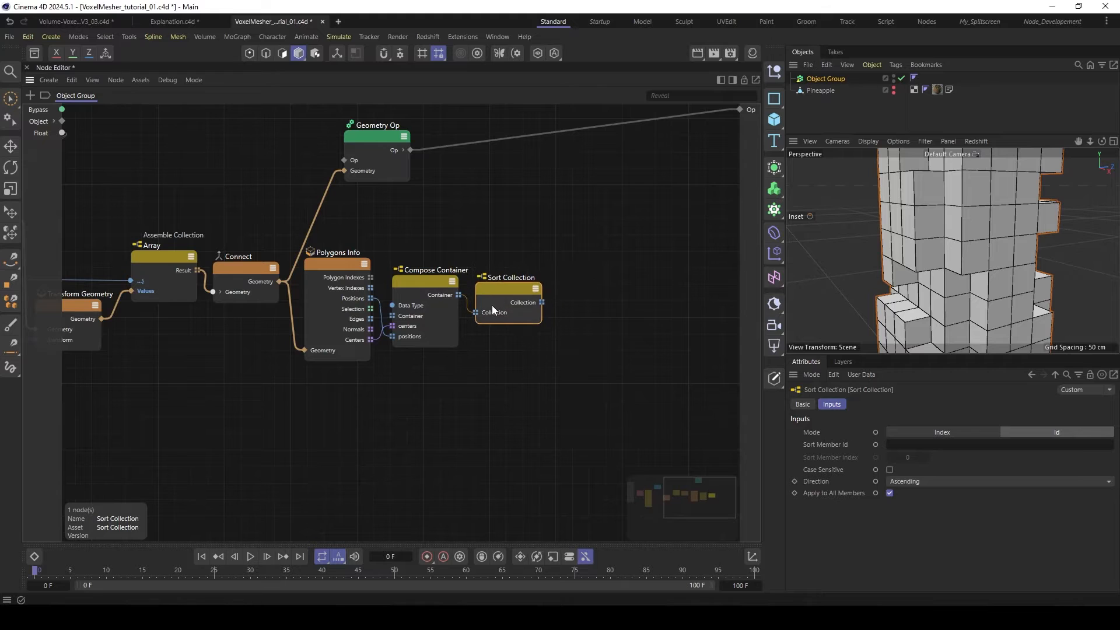
{"action": "left_click", "coordinate": [903, 445]}
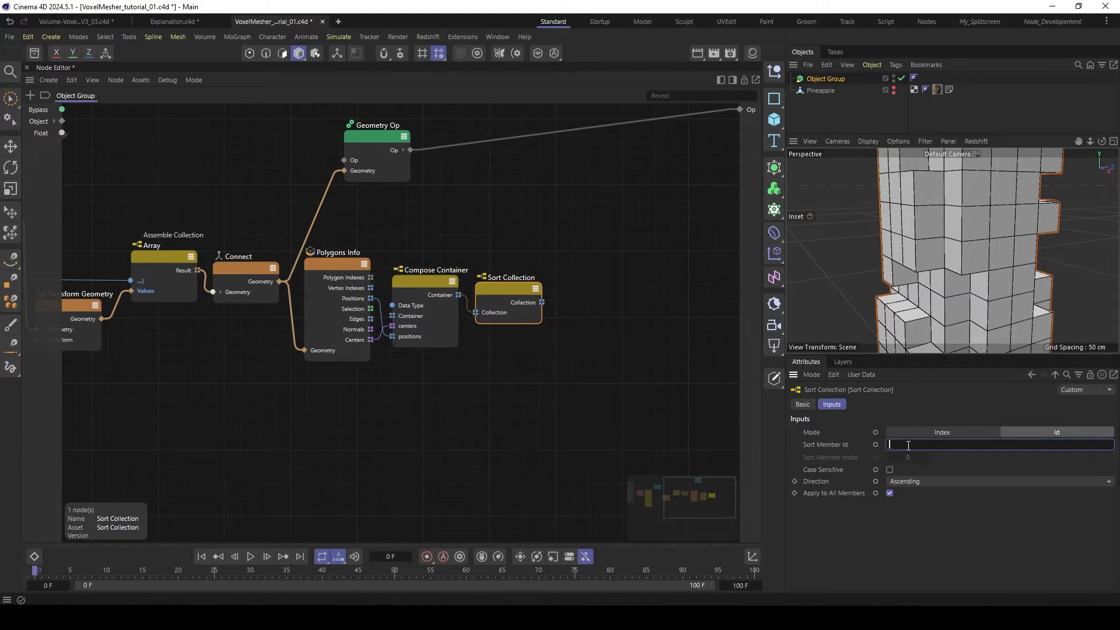
{"action": "type", "text": "centers"}
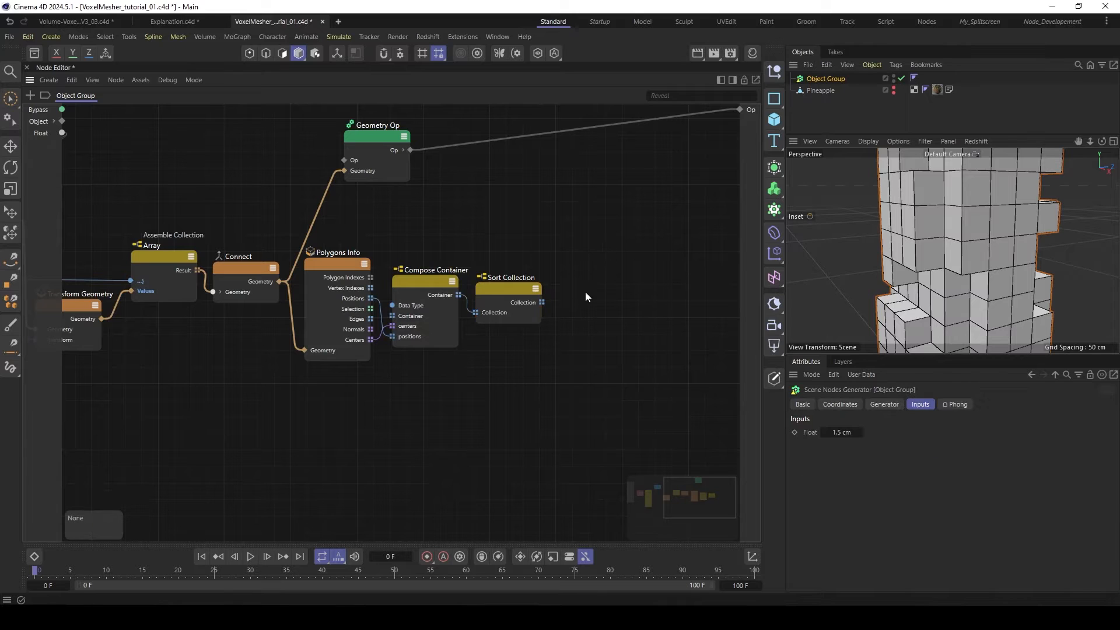
- Add a Text node beside Sort Collection and toggle its node type to the Spline Primitive version with an Op output
{"action": "key", "text": "shift+c"}
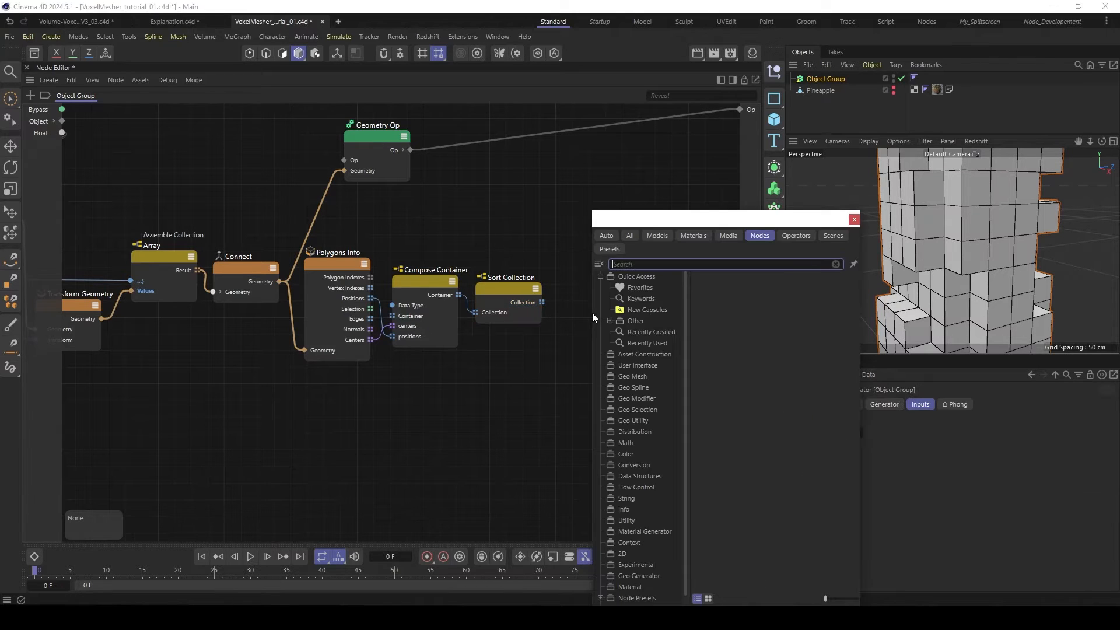
{"action": "type", "text": "tue"}
{"action": "key", "text": "BackSpace"}
{"action": "key", "text": "BackSpace"}
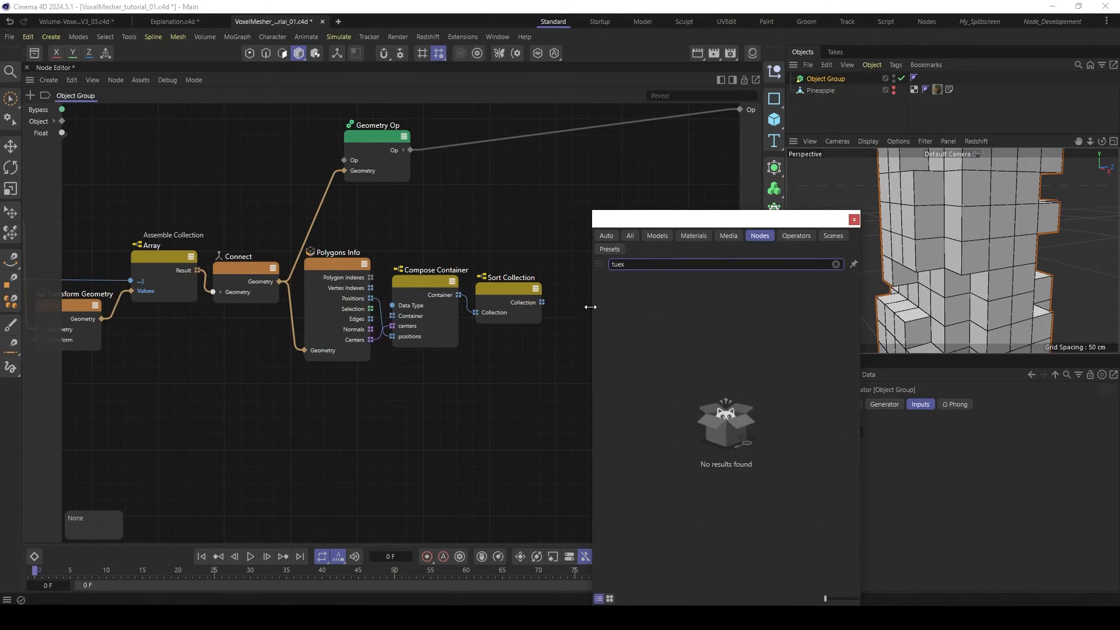
{"action": "type", "text": "ext"}
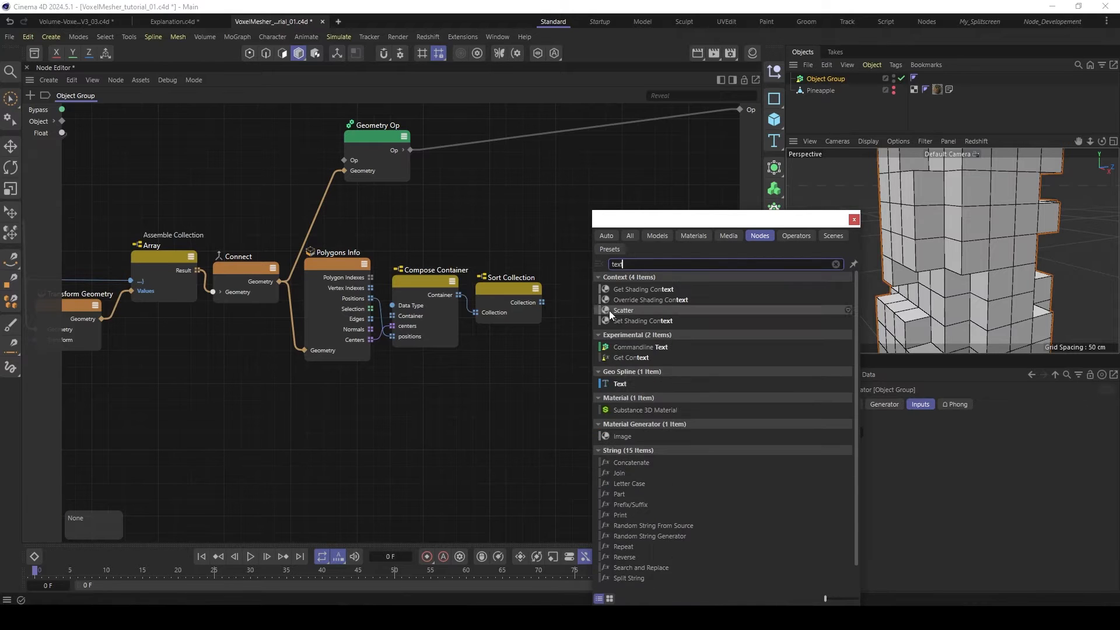
{"action": "double_click", "coordinate": [629, 385]}
{"action": "left_click_drag", "start_coordinate": [620, 326], "coordinate": [643, 336]}
{"action": "right_click", "coordinate": [625, 324]}
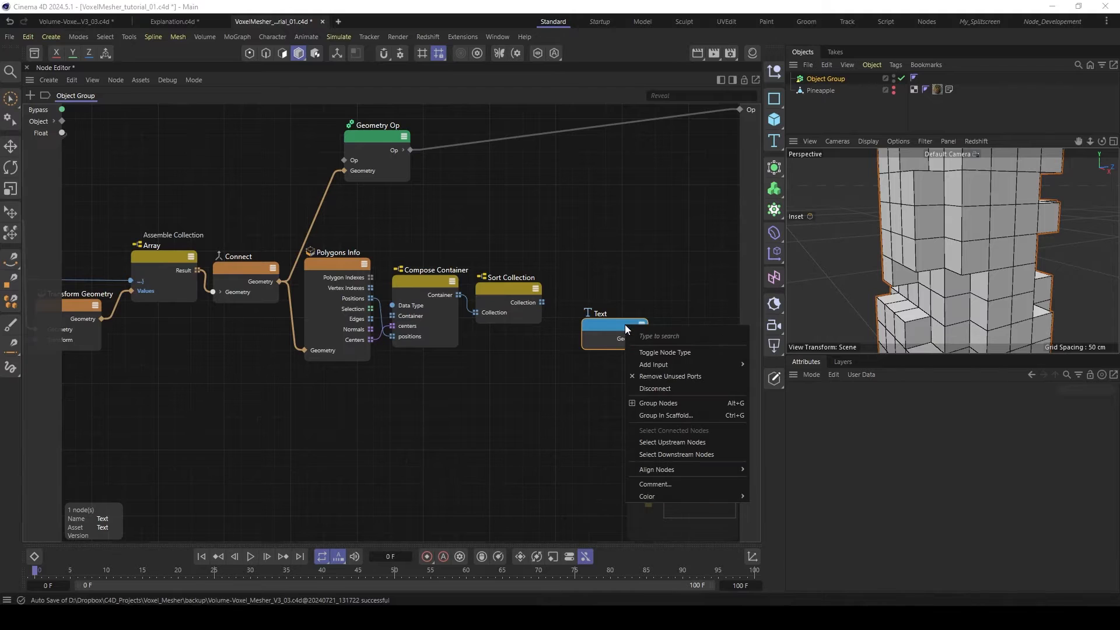
{"action": "left_click", "coordinate": [639, 350]}
{"action": "left_click_drag", "start_coordinate": [617, 323], "coordinate": [633, 320]}
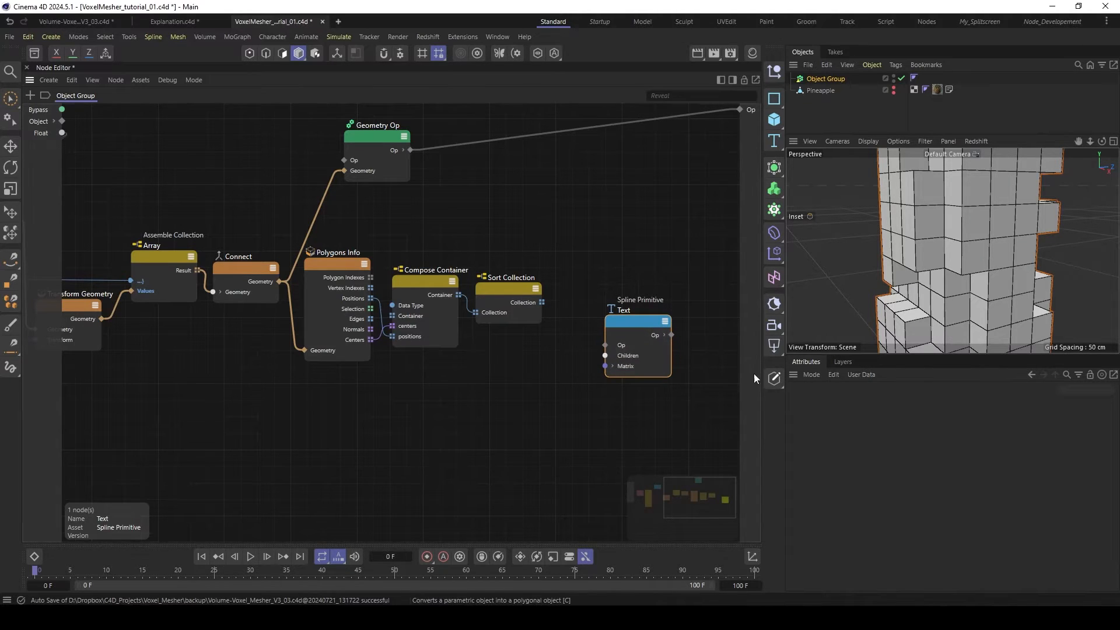
- Connect Sort Collection's Collection output to the Text node's exposed Text Spline parameter and route its Op to the group's Op output
{"action": "left_click", "coordinate": [632, 325]}
{"action": "left_click", "coordinate": [866, 443]}
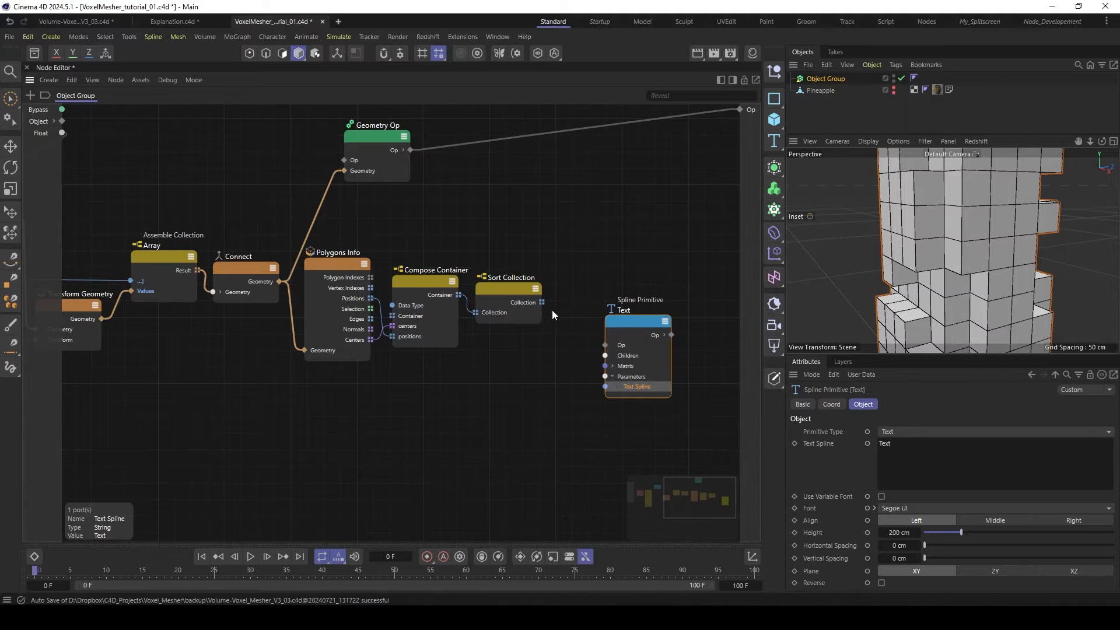
{"action": "left_click_drag", "start_coordinate": [541, 303], "coordinate": [610, 387]}
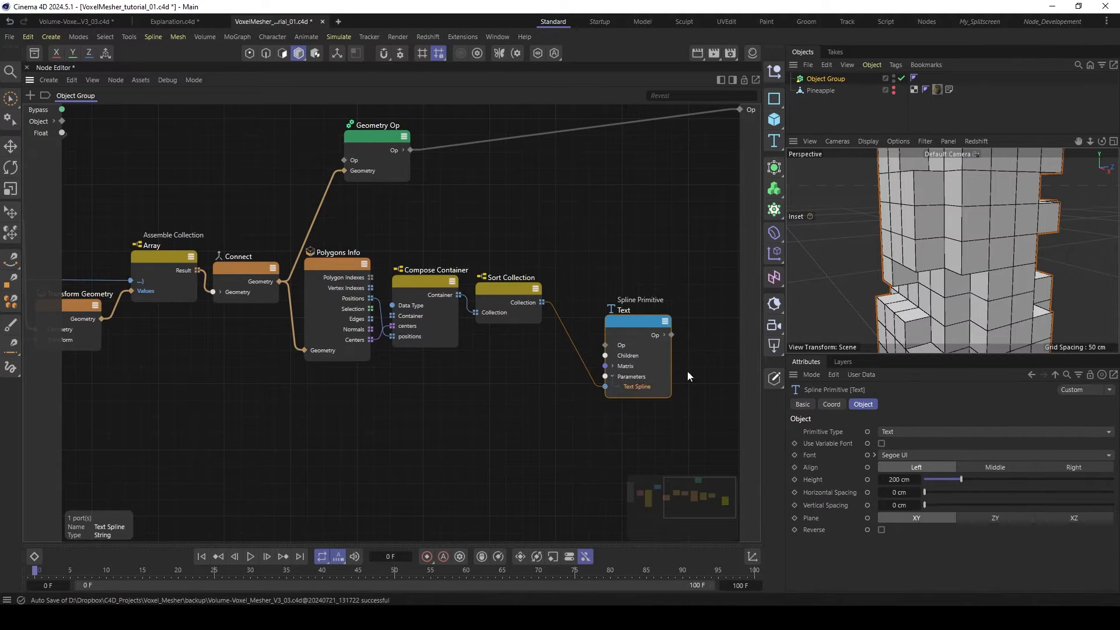
{"action": "left_click_drag", "start_coordinate": [669, 335], "coordinate": [740, 111]}
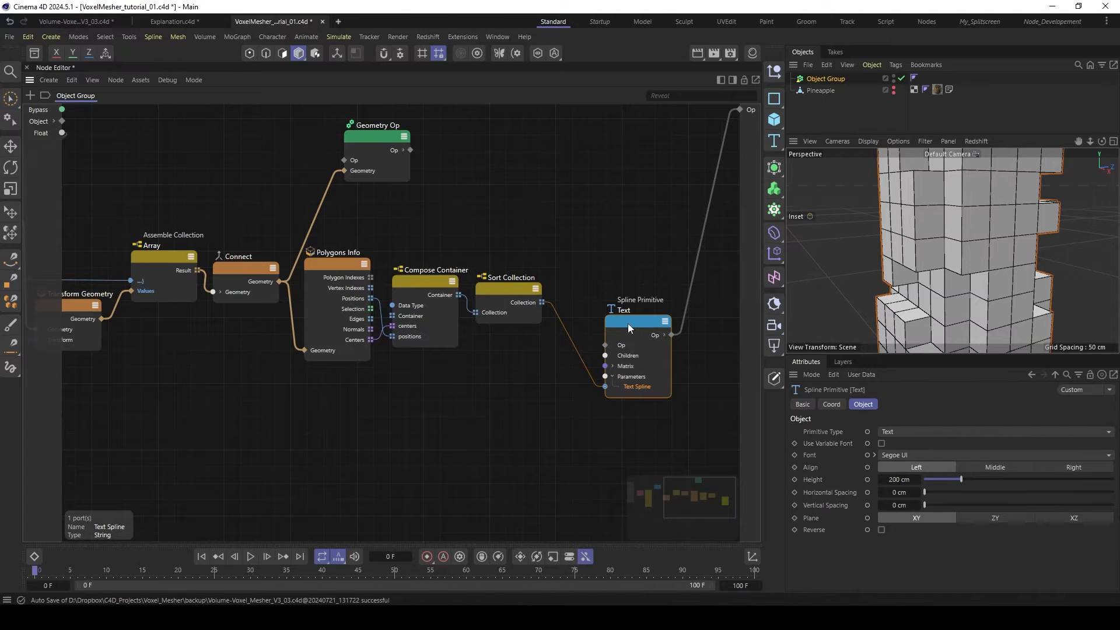
{"action": "right_click", "coordinate": [519, 302]}
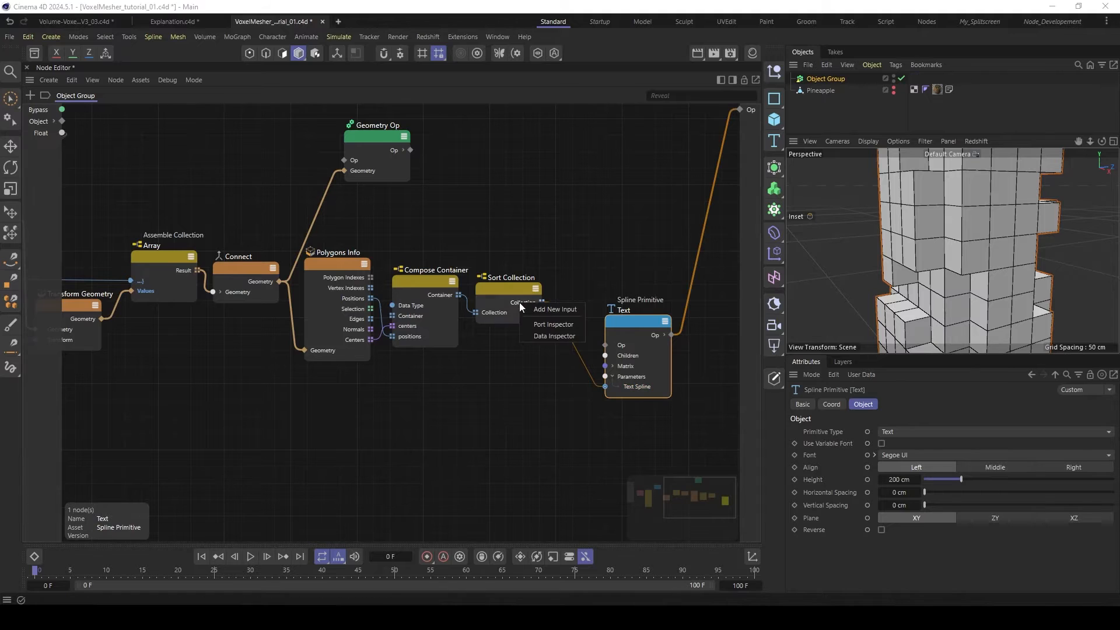
{"action": "left_click", "coordinate": [550, 336]}
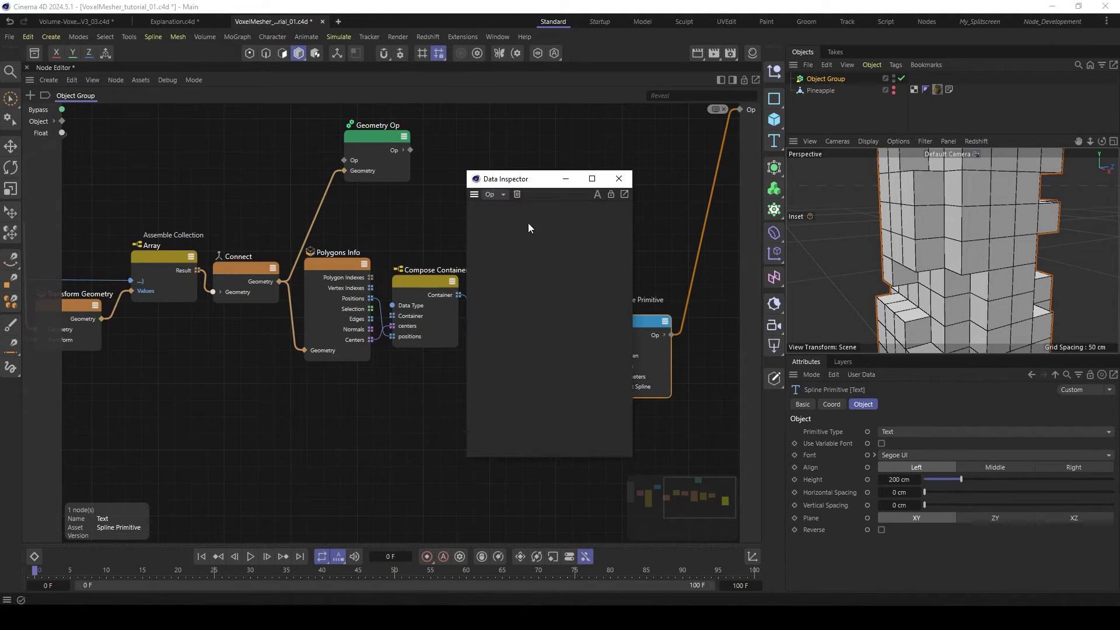
{"action": "left_click_drag", "start_coordinate": [526, 182], "coordinate": [603, 174]}
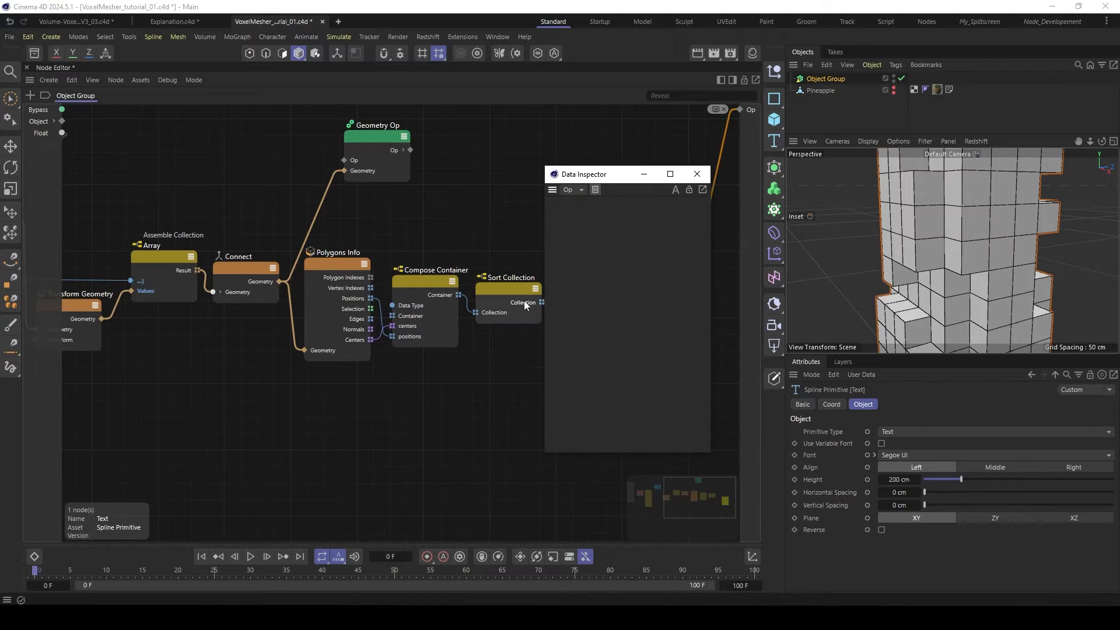
{"action": "left_click", "coordinate": [526, 303]}
{"action": "left_click", "coordinate": [697, 174]}
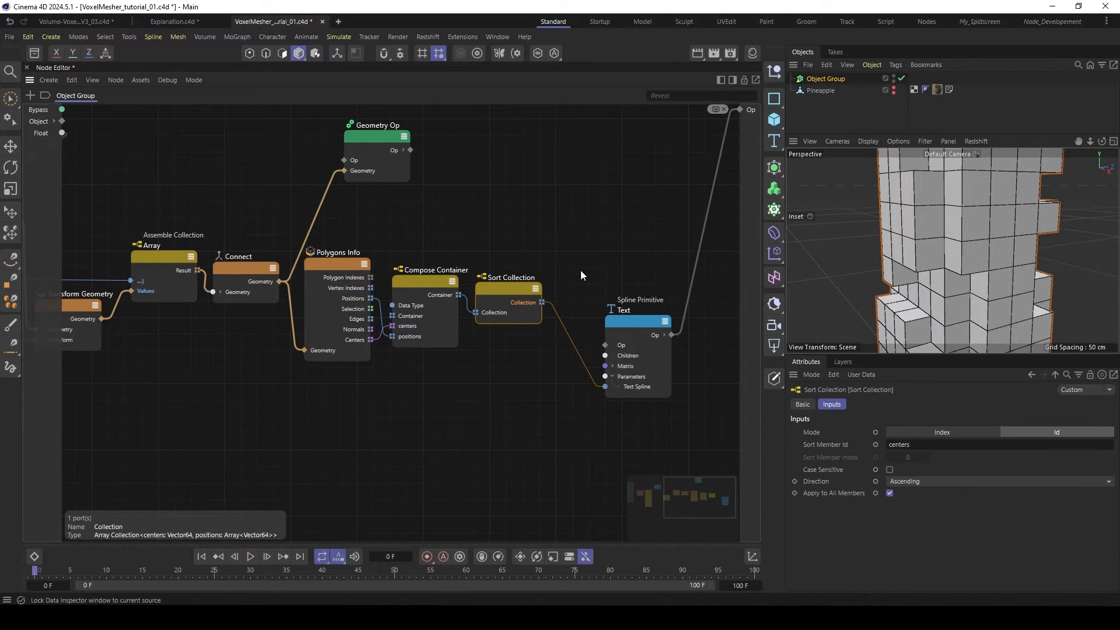
- Inspect the data of Sort Collection's Collection output, examining how the centers are ordered and whether neighbouring entries share identical values
{"action": "right_click", "coordinate": [519, 302]}
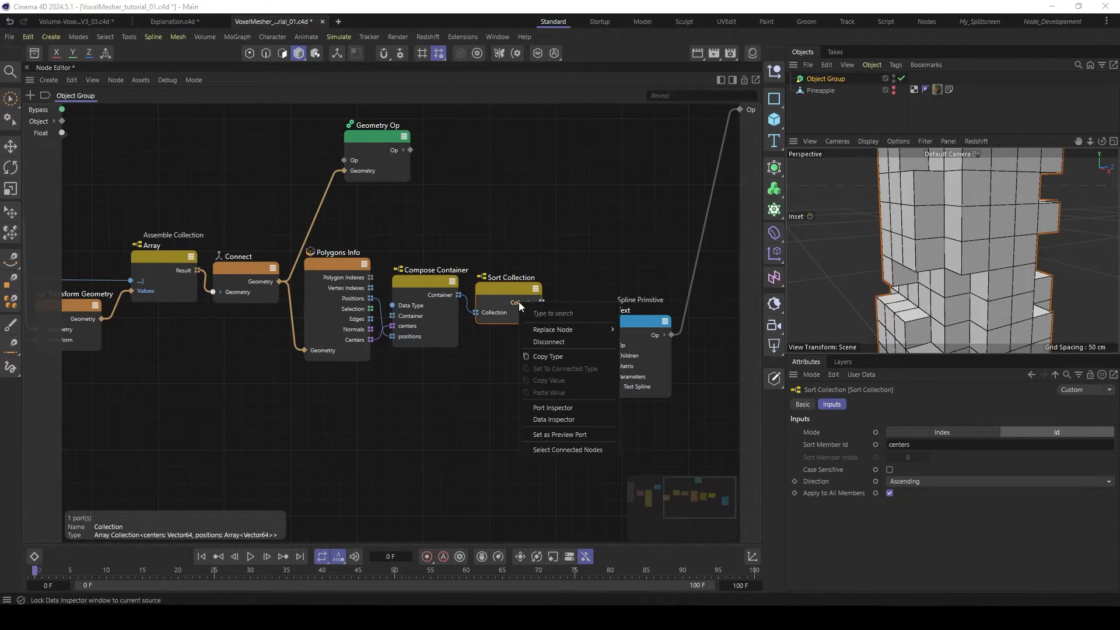
{"action": "left_click", "coordinate": [571, 422]}
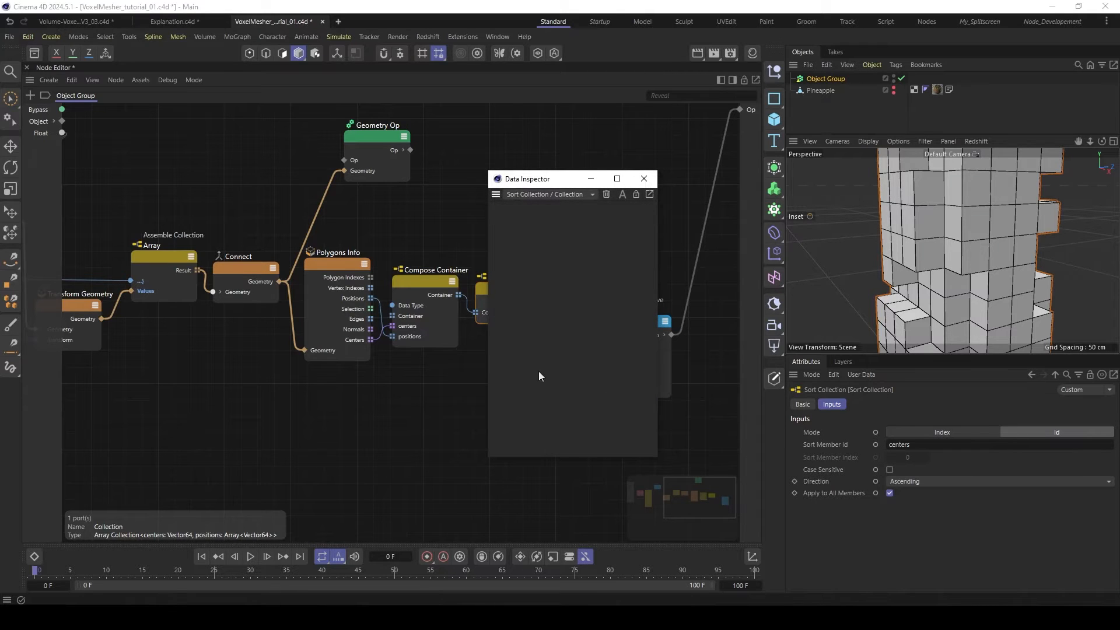
{"action": "left_click_drag", "start_coordinate": [542, 179], "coordinate": [570, 131]}
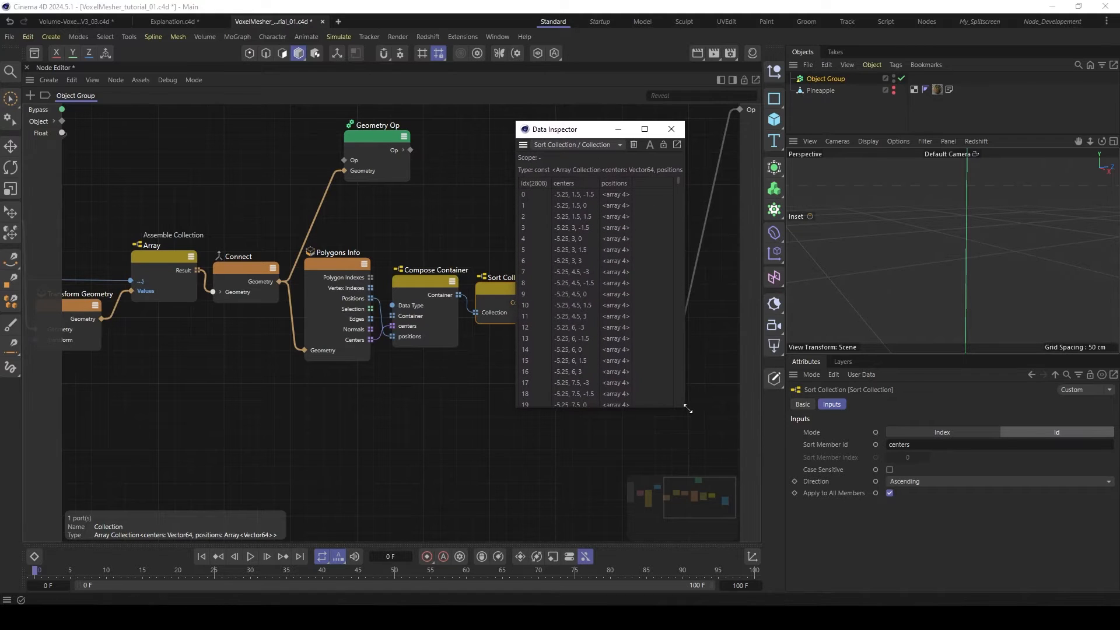
{"action": "left_click_drag", "start_coordinate": [687, 409], "coordinate": [757, 477]}
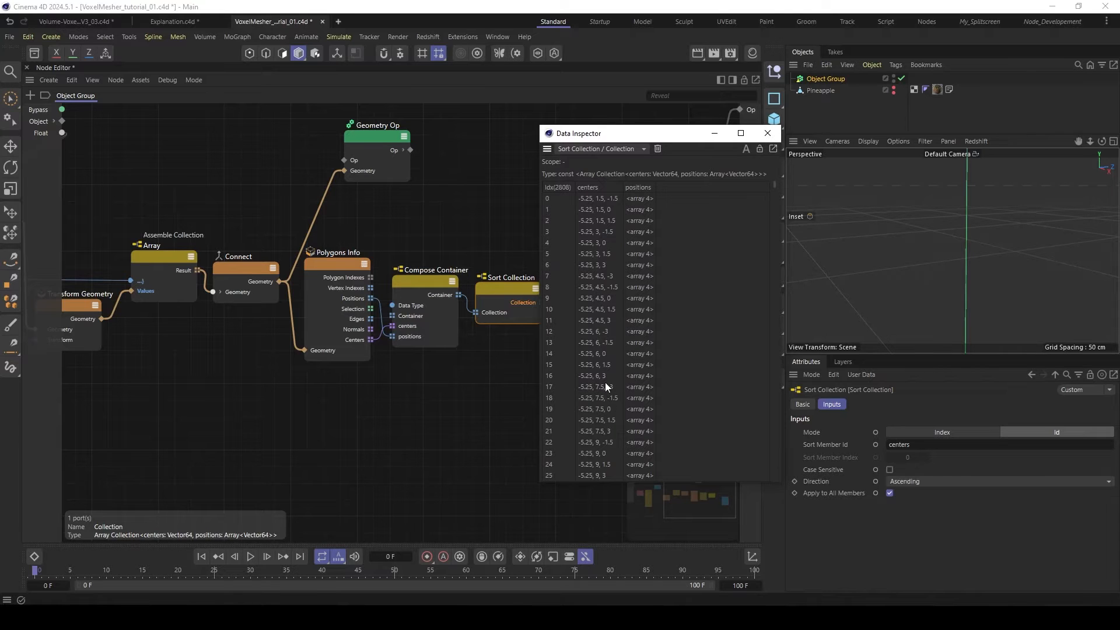
{"action": "scroll", "coordinate": [591, 298], "scroll_direction": "down", "scroll_amount": 5}
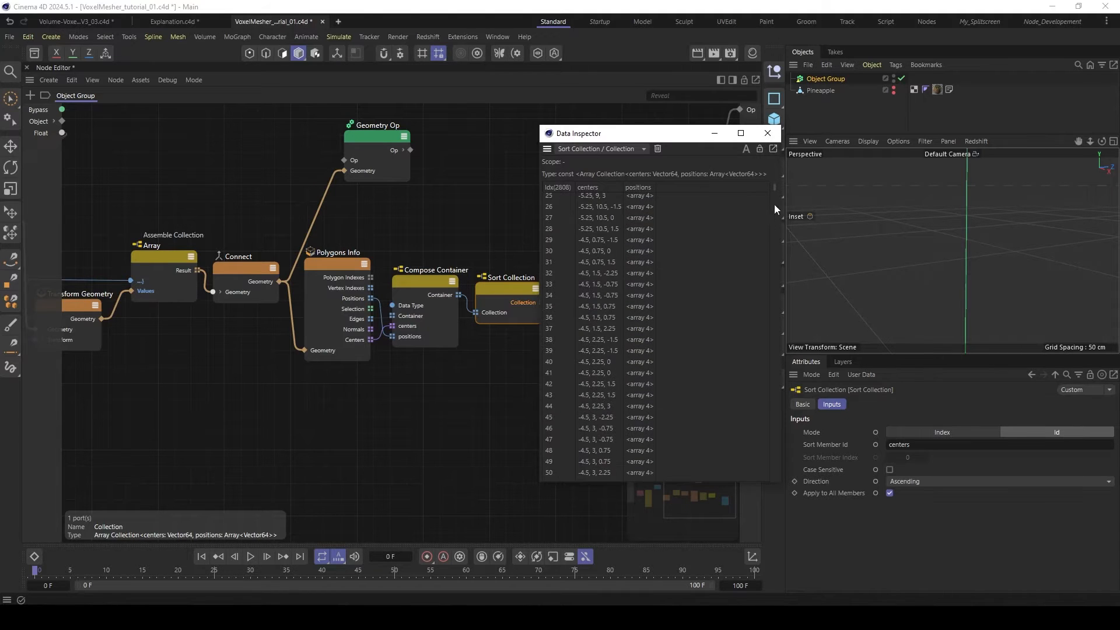
{"action": "left_click_drag", "start_coordinate": [774, 204], "coordinate": [775, 334]}
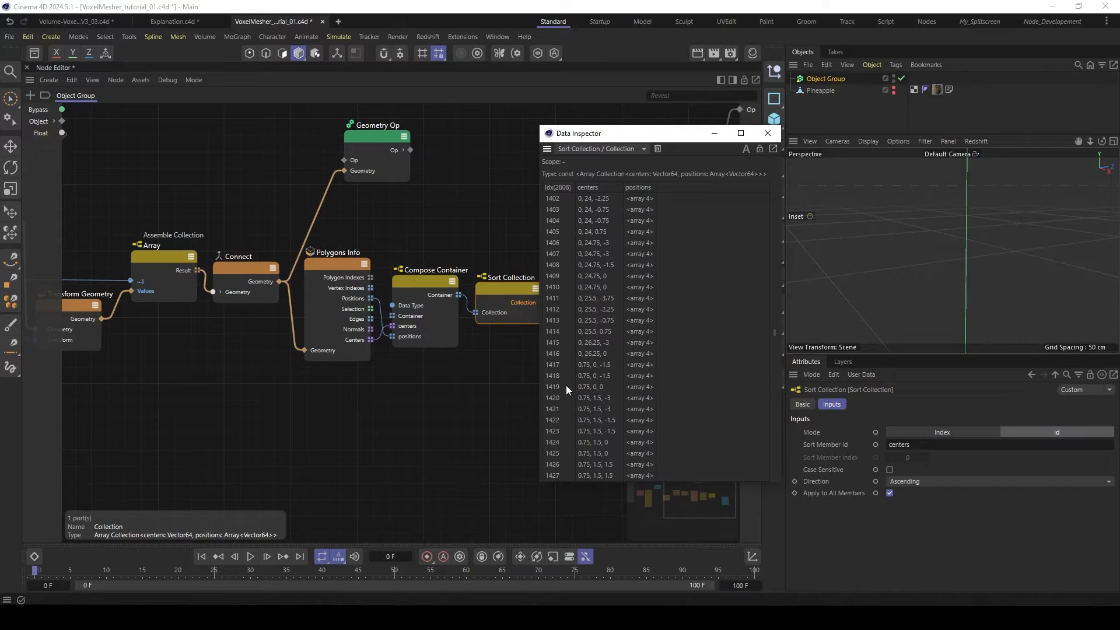
{"action": "left_click", "coordinate": [597, 387]}
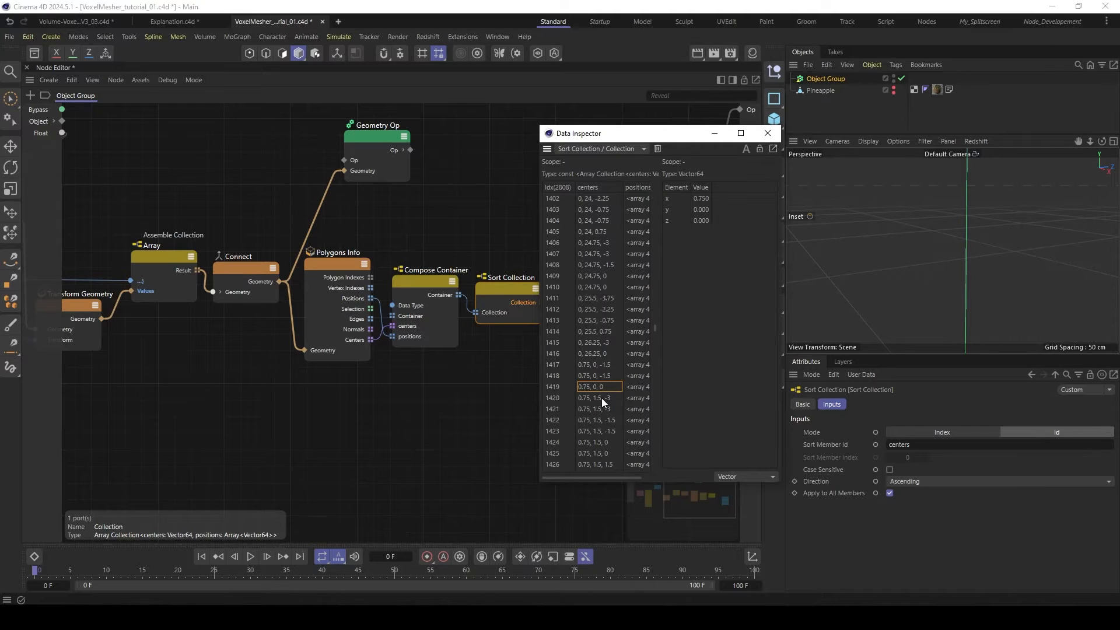
{"action": "left_click", "coordinate": [594, 366]}
{"action": "left_click", "coordinate": [596, 387]}
{"action": "left_click", "coordinate": [596, 396]}
{"action": "left_click", "coordinate": [768, 133]}
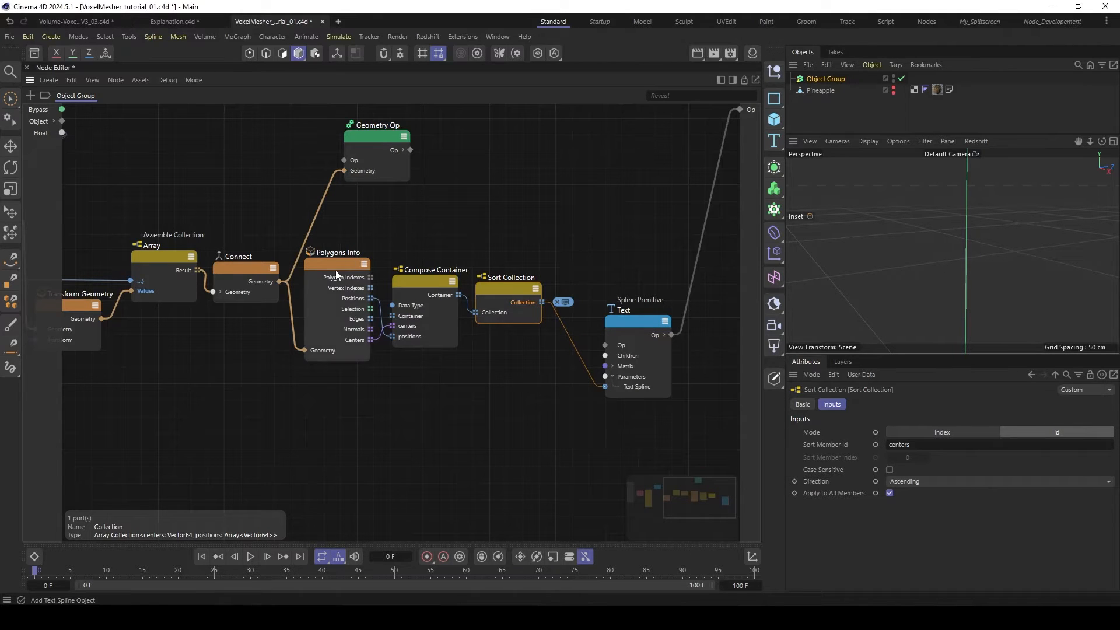
- Reconnect the Geometry Op's Op output to the group's Op output and delete the Text node
{"action": "left_click_drag", "start_coordinate": [280, 281], "coordinate": [488, 154]}
{"action": "left_click_drag", "start_coordinate": [410, 150], "coordinate": [739, 109]}
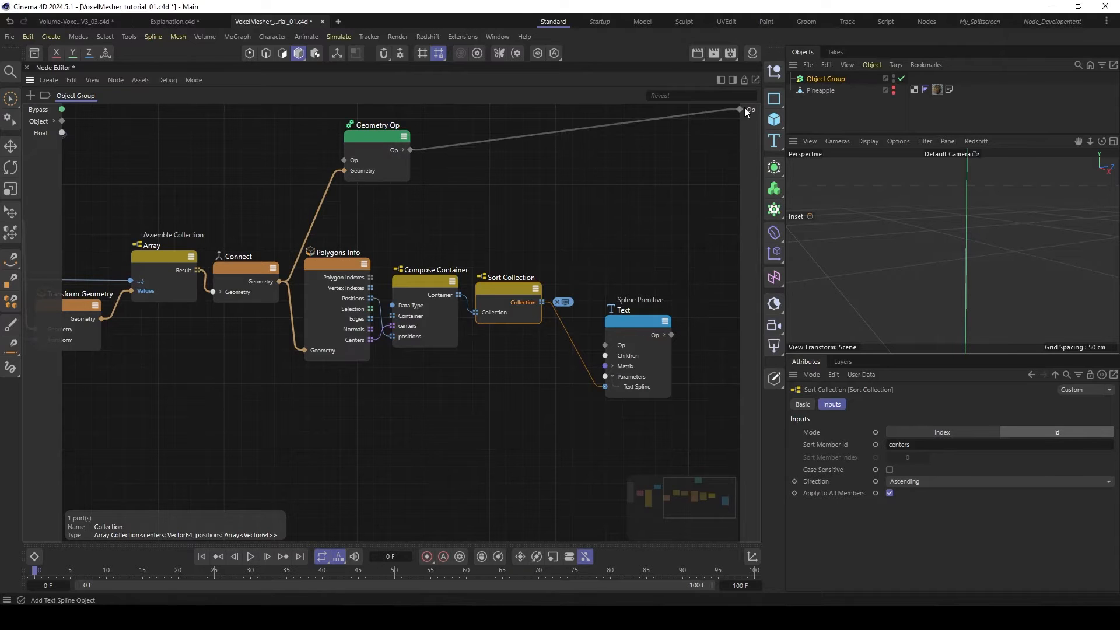
{"action": "left_click", "coordinate": [641, 326]}
{"action": "key", "text": "Delete"}
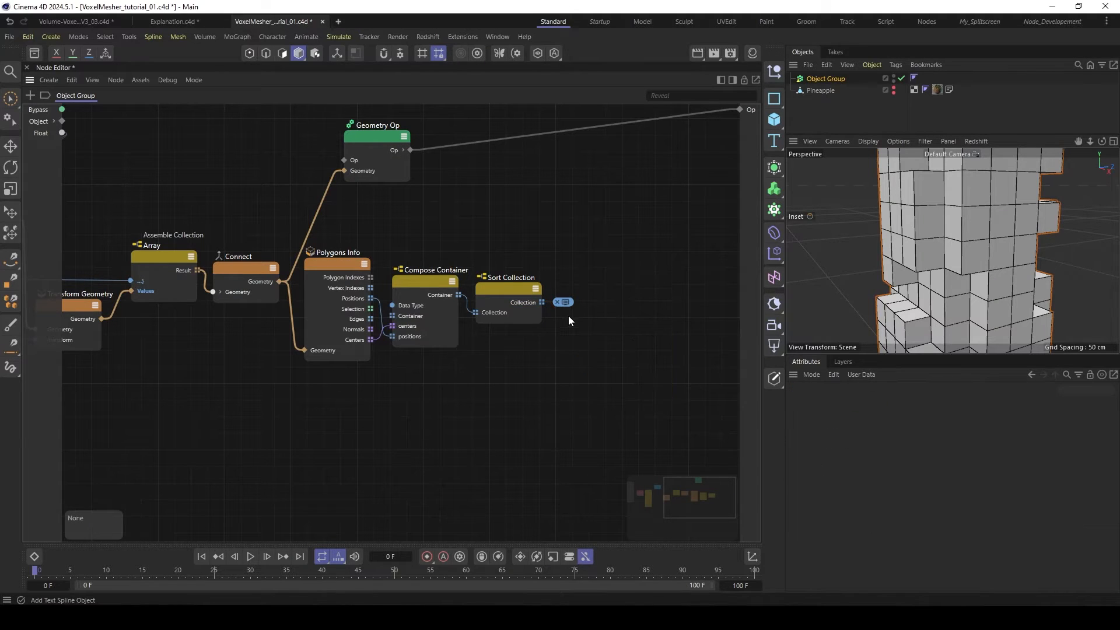
- Add an Iterate Collection node after Sort Collection and connect the sorted Collection to its Collection input
{"action": "middle_click_drag", "start_coordinate": [565, 271], "coordinate": [386, 241]}
{"action": "scroll", "coordinate": [558, 269], "scroll_direction": "down", "scroll_amount": 2}
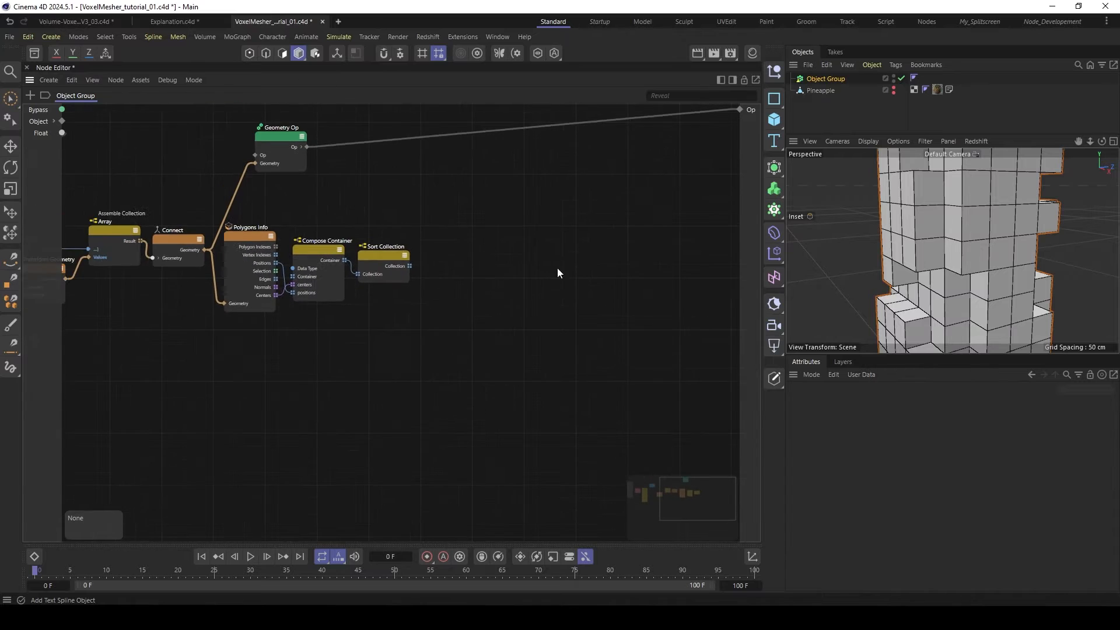
{"action": "middle_click_drag", "start_coordinate": [655, 257], "coordinate": [584, 252]}
{"action": "left_click_drag", "start_coordinate": [316, 252], "coordinate": [313, 250]}
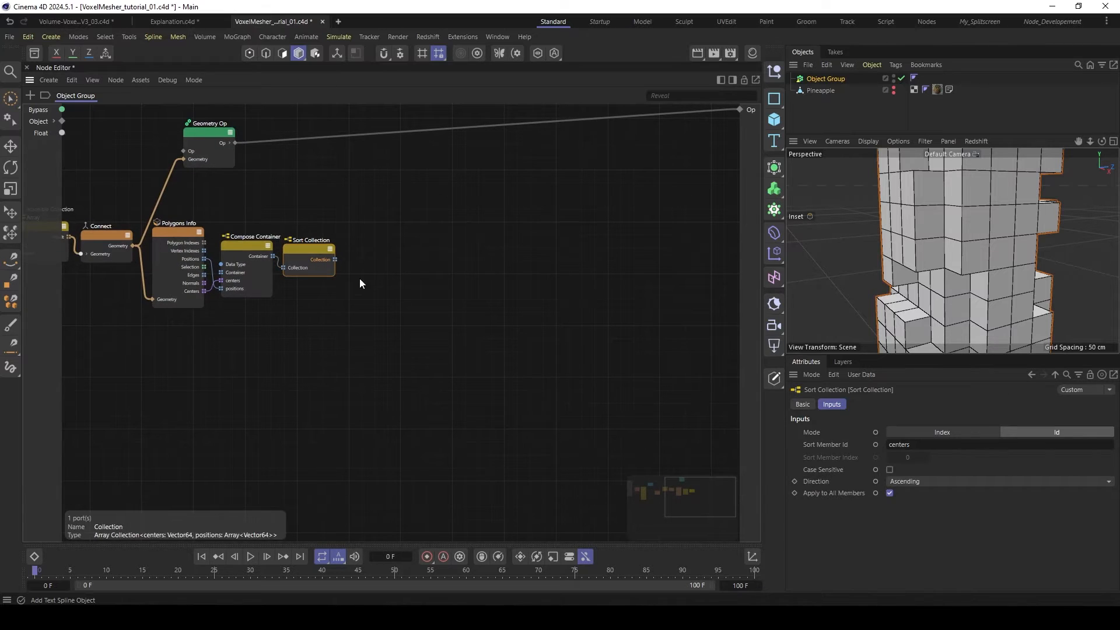
{"action": "double_click", "coordinate": [409, 282]}
{"action": "type", "text": "iter"}
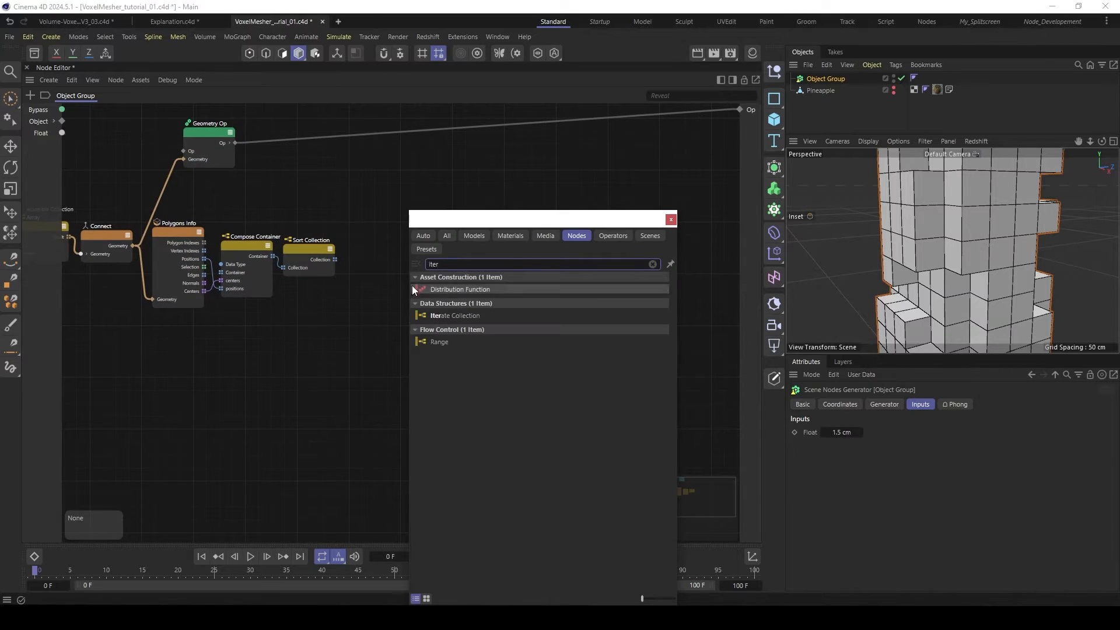
{"action": "double_click", "coordinate": [446, 316]}
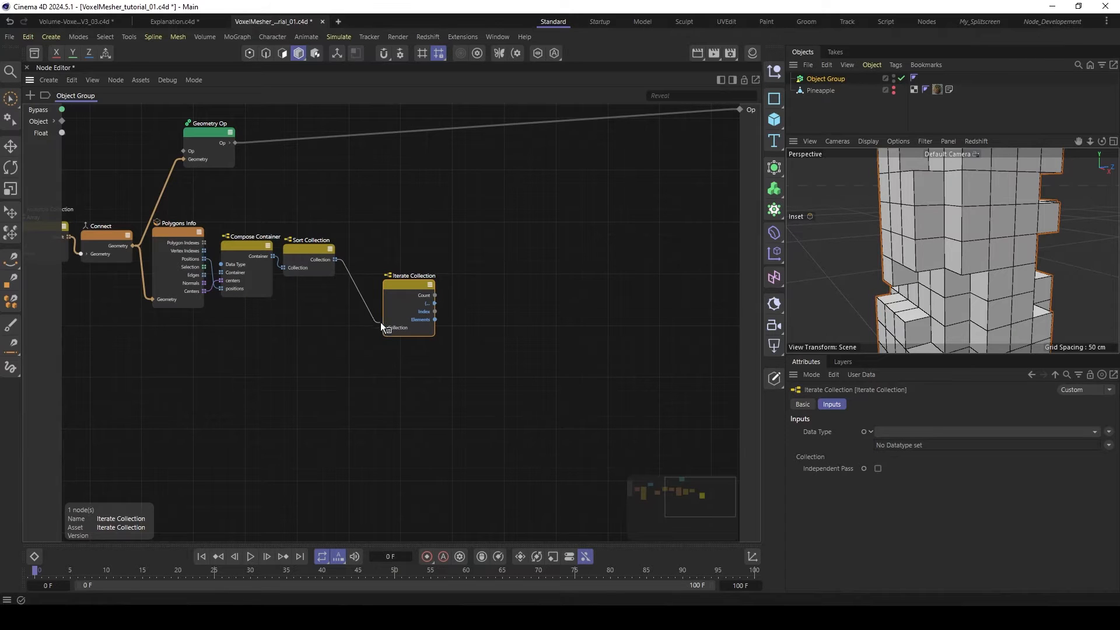
{"action": "left_click_drag", "start_coordinate": [382, 327], "coordinate": [374, 277]}
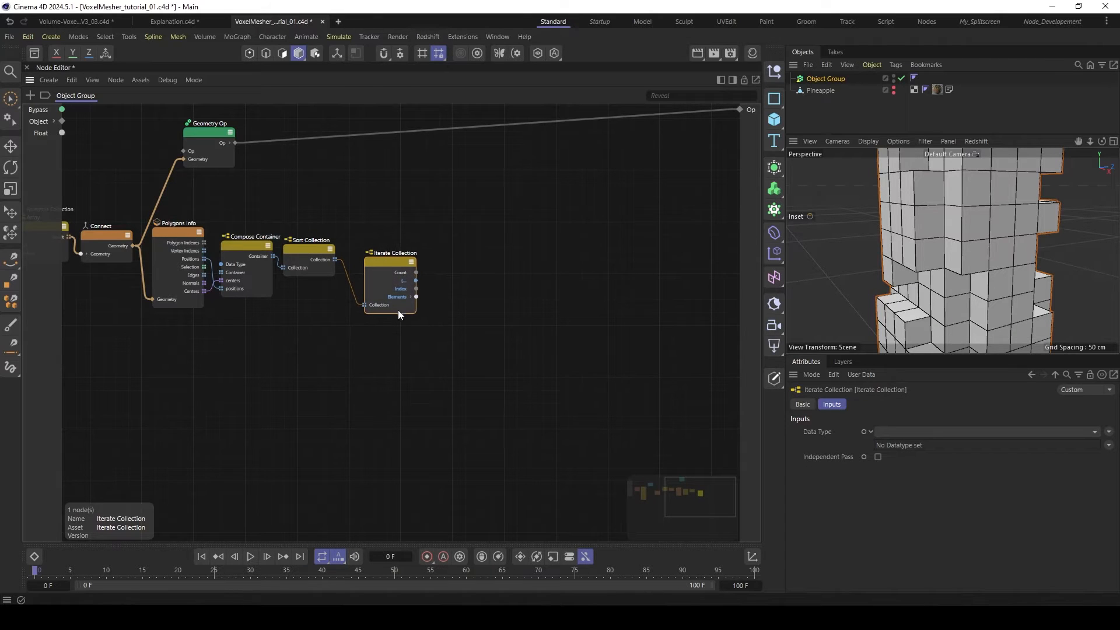
- Expand Iterate Collection's Elements output into its centers and positions ports and move the node slightly closer to Sort Collection
{"action": "left_click", "coordinate": [411, 297]}
{"action": "scroll", "coordinate": [408, 309], "scroll_direction": "up", "scroll_amount": 3}
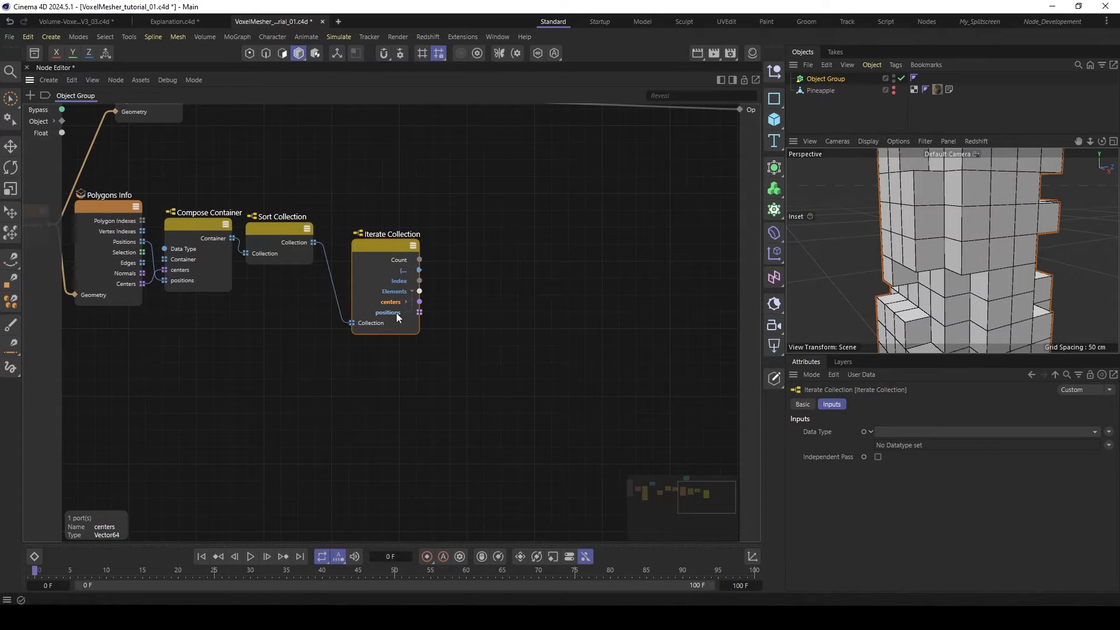
{"action": "left_click_drag", "start_coordinate": [369, 244], "coordinate": [364, 241]}
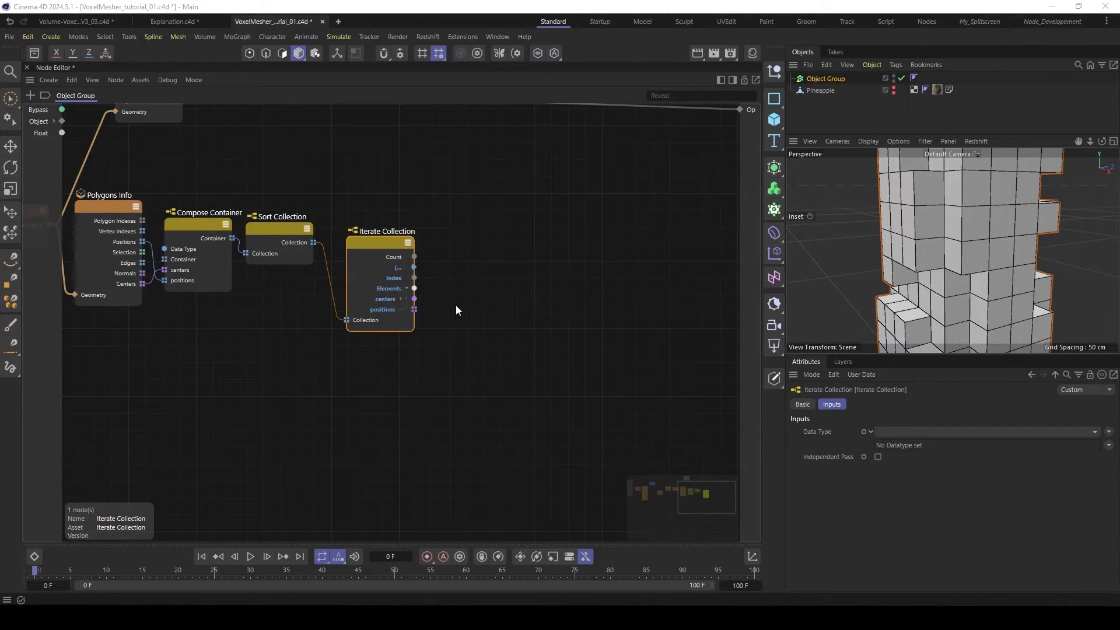
- Add a Get Member node below Iterate Collection and connect Sort Collection's Collection output to its Collection input
{"action": "double_click", "coordinate": [464, 373]}
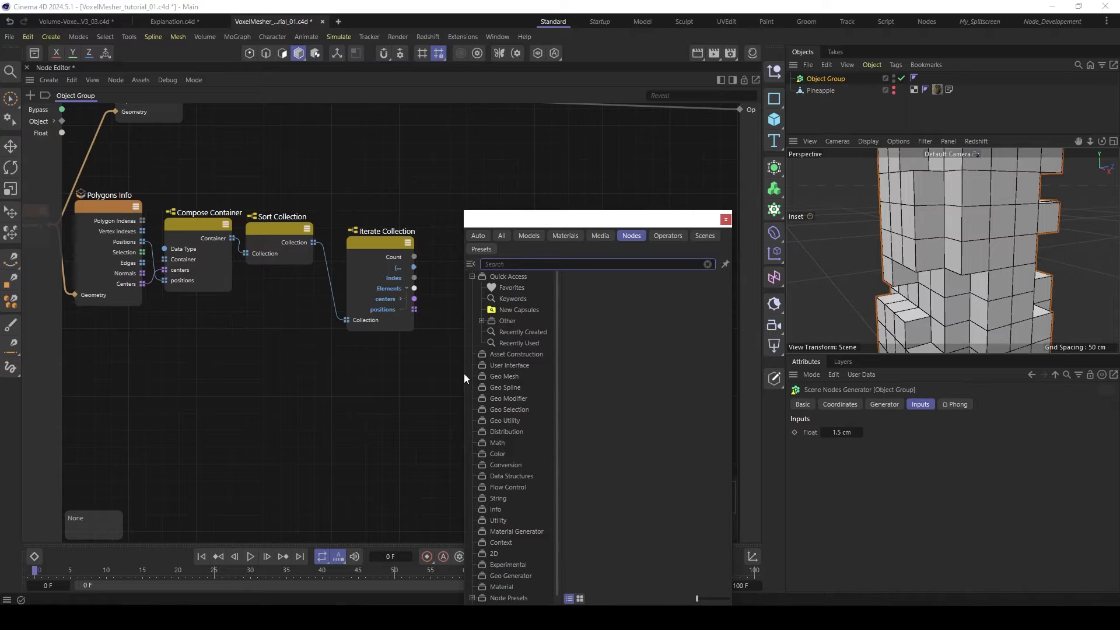
{"action": "type", "text": "get"}
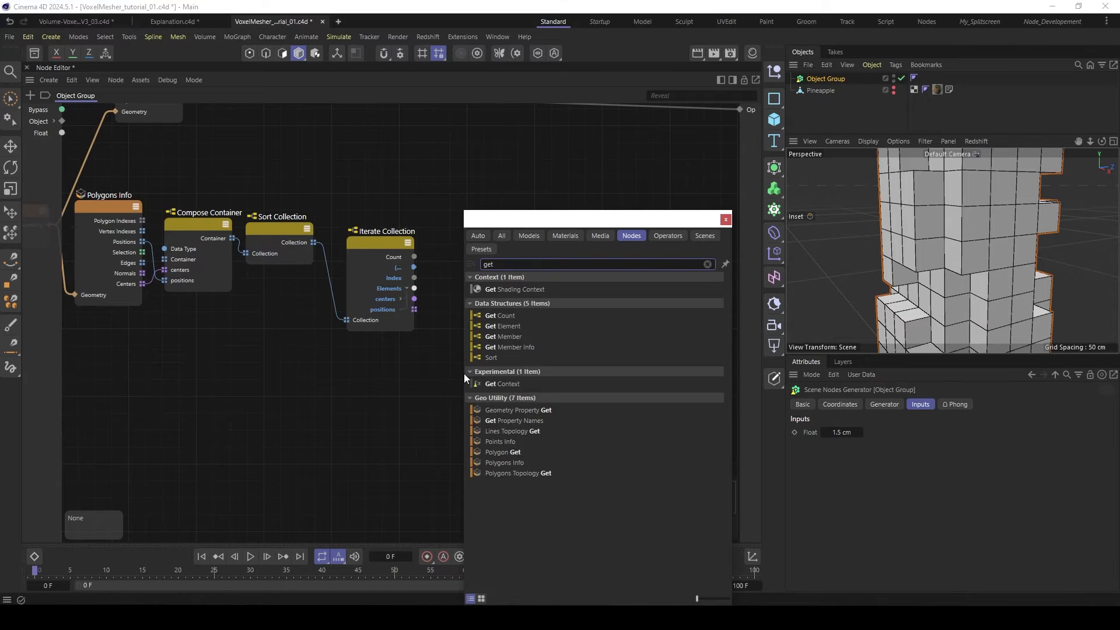
{"action": "double_click", "coordinate": [511, 337]}
{"action": "left_click_drag", "start_coordinate": [452, 380], "coordinate": [367, 380]}
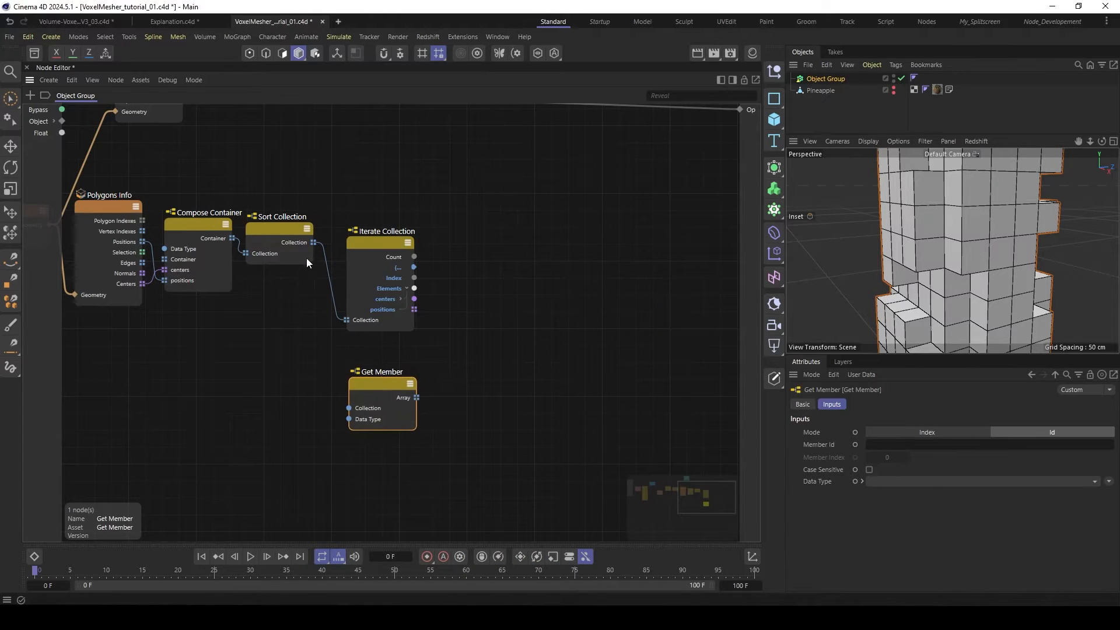
{"action": "left_click_drag", "start_coordinate": [313, 242], "coordinate": [349, 408]}
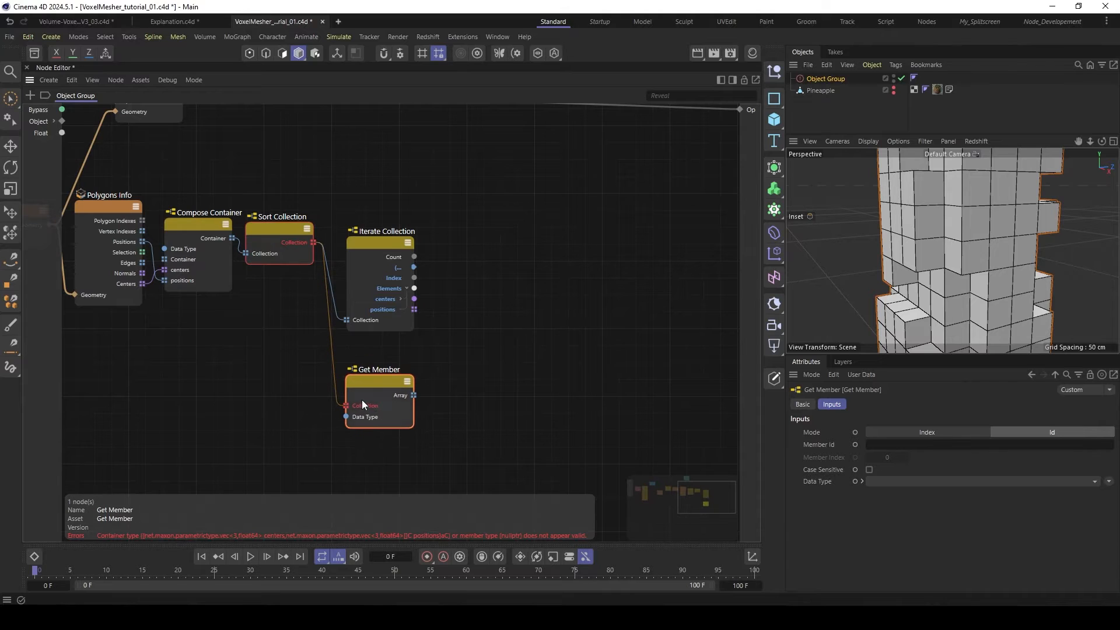
- Set Get Member's Member Id to centers and nudge the node into place below Iterate Collection
{"action": "left_click", "coordinate": [884, 445]}
{"action": "type", "text": "cente"}
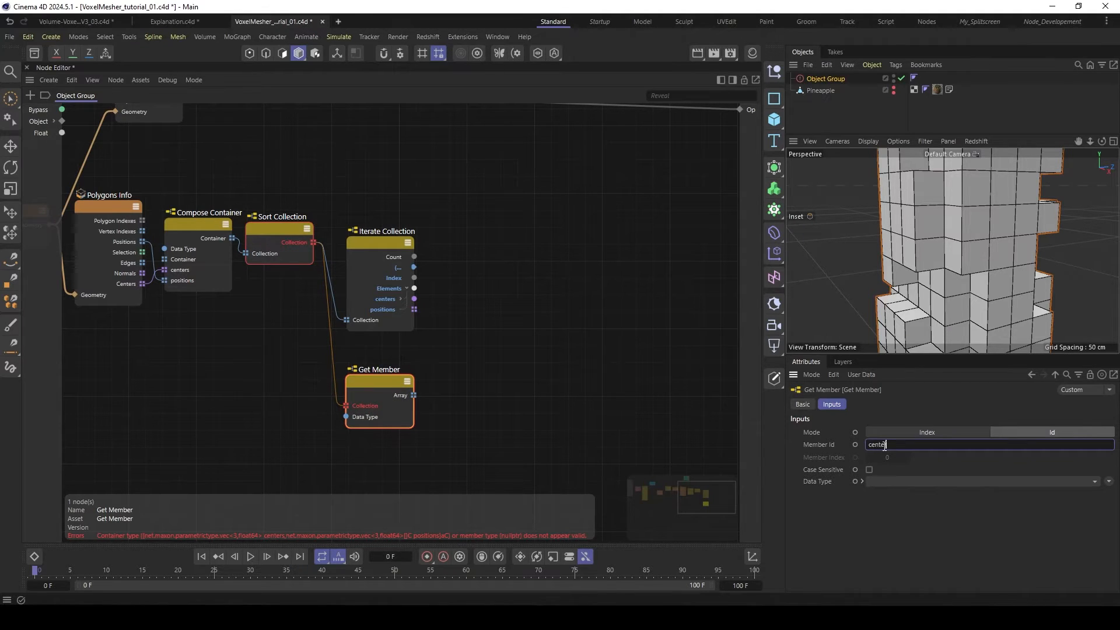
{"action": "type", "text": "rs"}
{"action": "key", "text": "Return"}
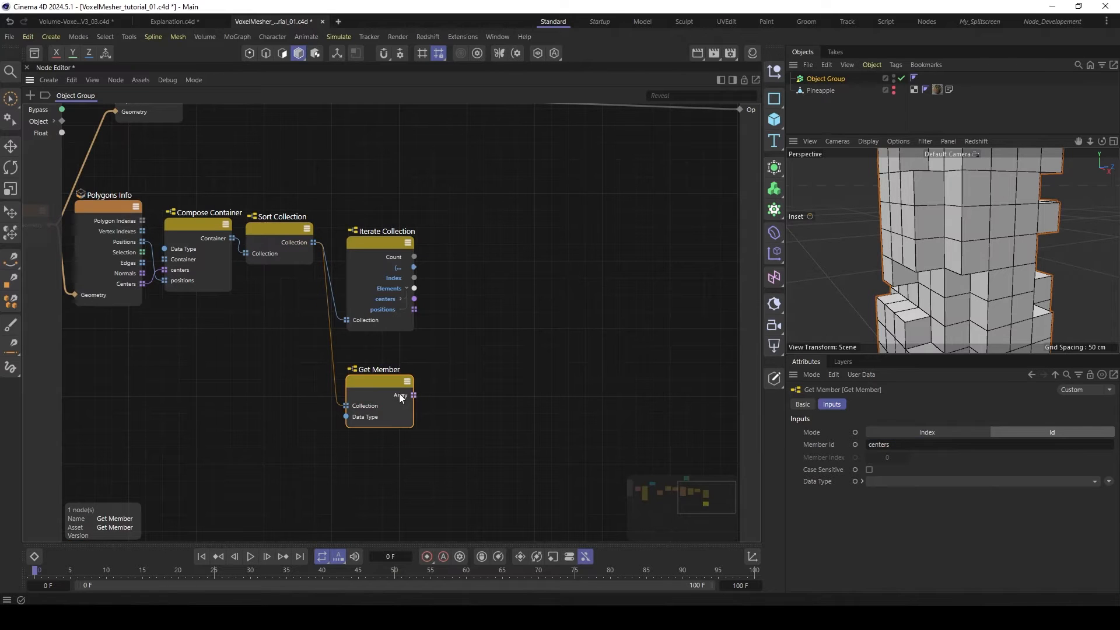
{"action": "left_click_drag", "start_coordinate": [384, 378], "coordinate": [381, 381]}
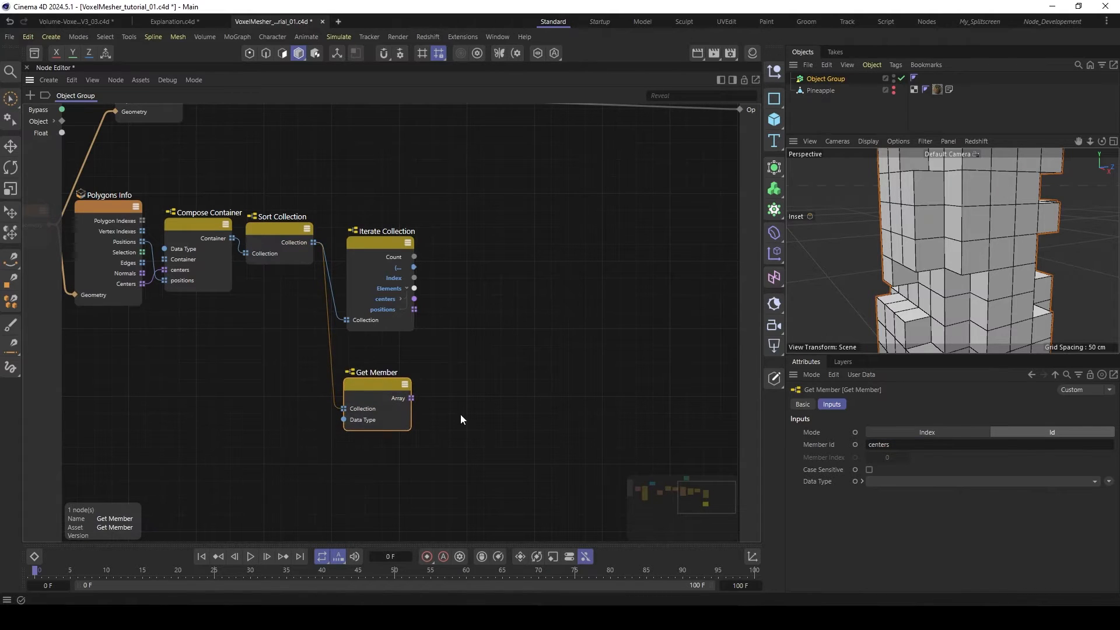
- Add a Get Element node fed by Get Member's Array output, leaving room between it and Iterate Collection
{"action": "double_click", "coordinate": [482, 416]}
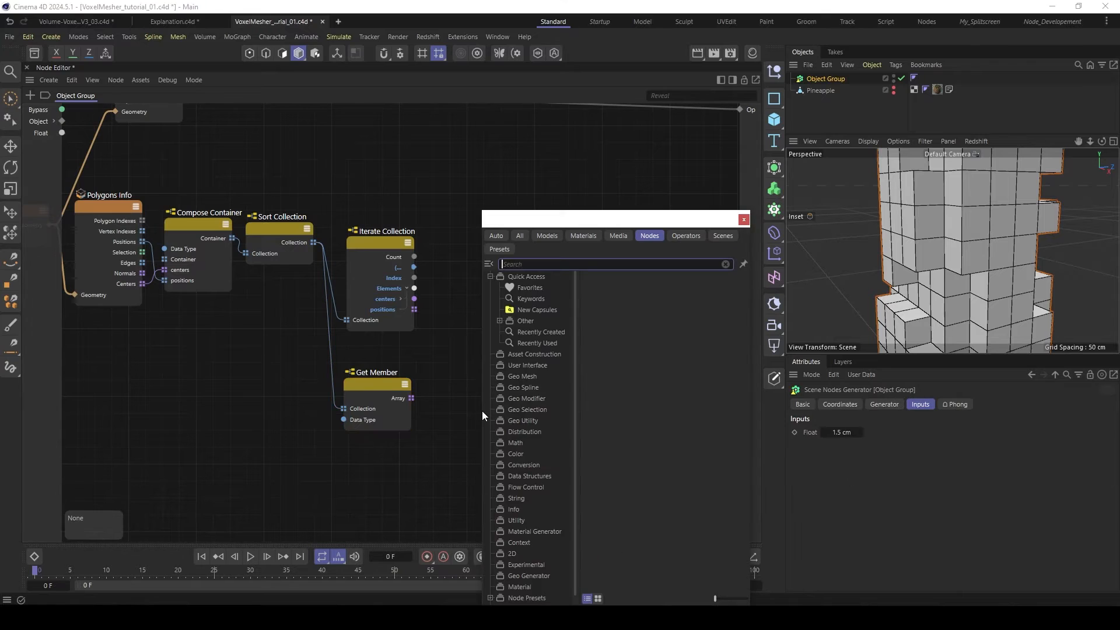
{"action": "type", "text": "get el"}
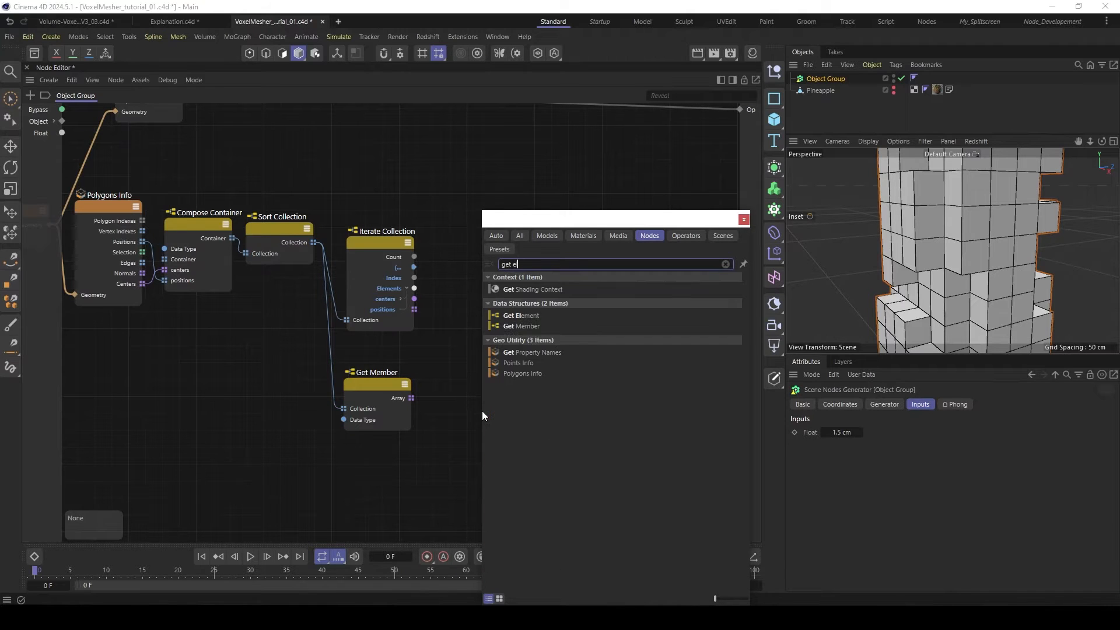
{"action": "double_click", "coordinate": [524, 317]}
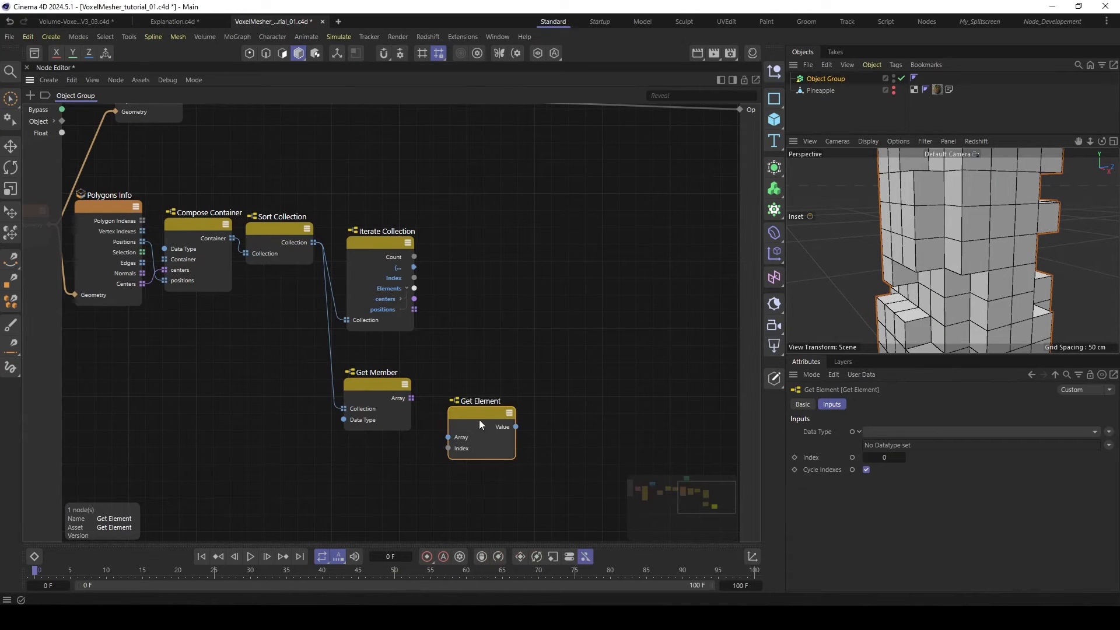
{"action": "left_click_drag", "start_coordinate": [478, 418], "coordinate": [530, 331]}
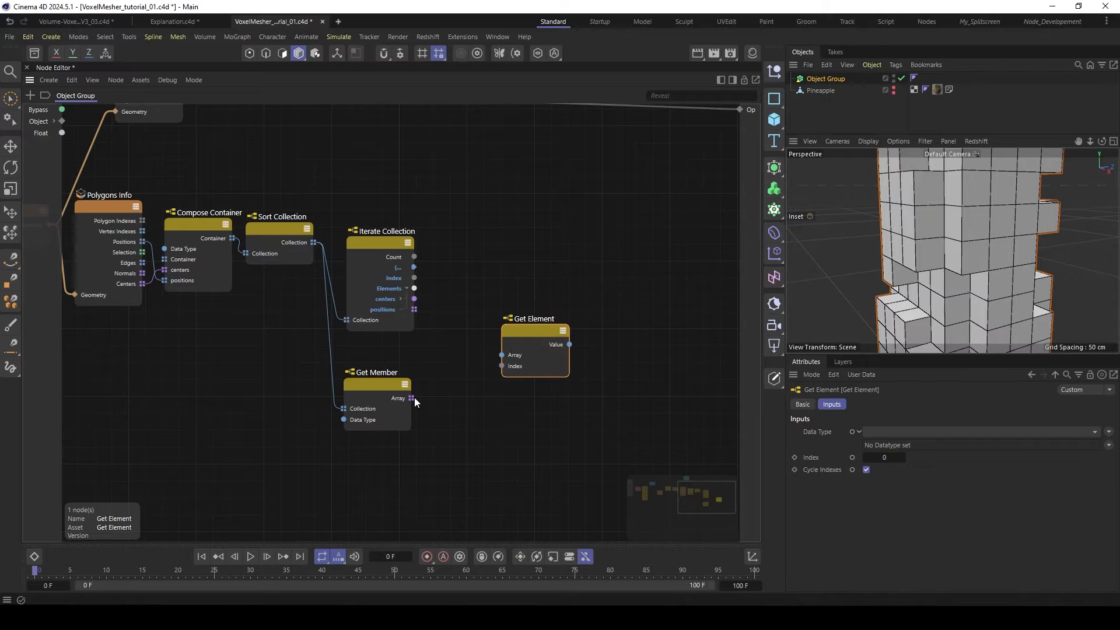
{"action": "left_click_drag", "start_coordinate": [413, 399], "coordinate": [541, 320]}
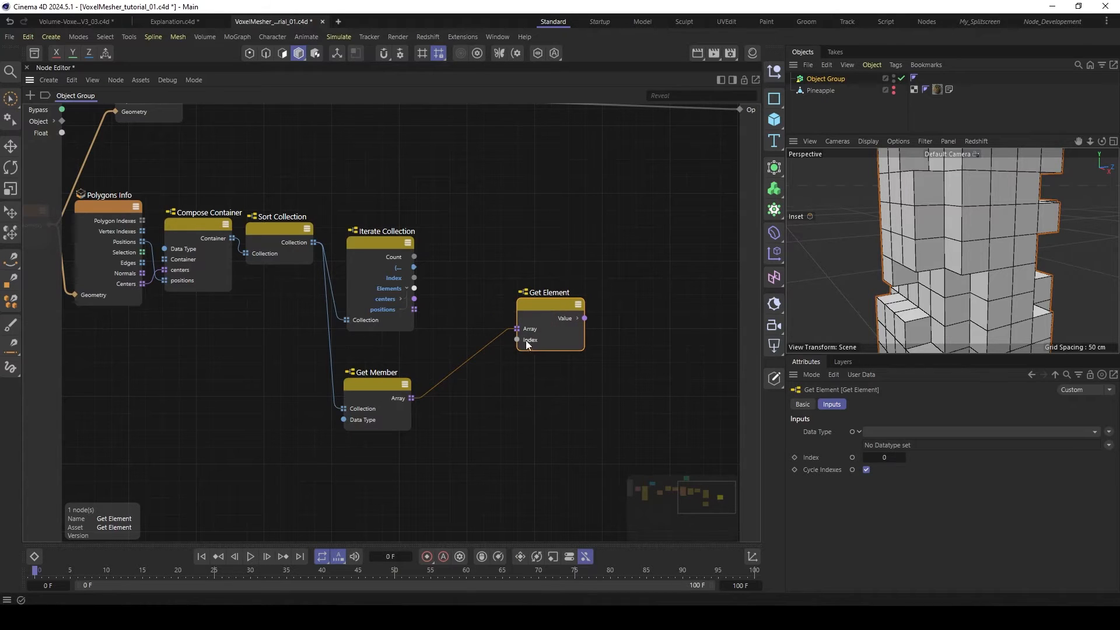
{"action": "left_click", "coordinate": [394, 281]}
{"action": "left_click_drag", "start_coordinate": [539, 307], "coordinate": [585, 309]}
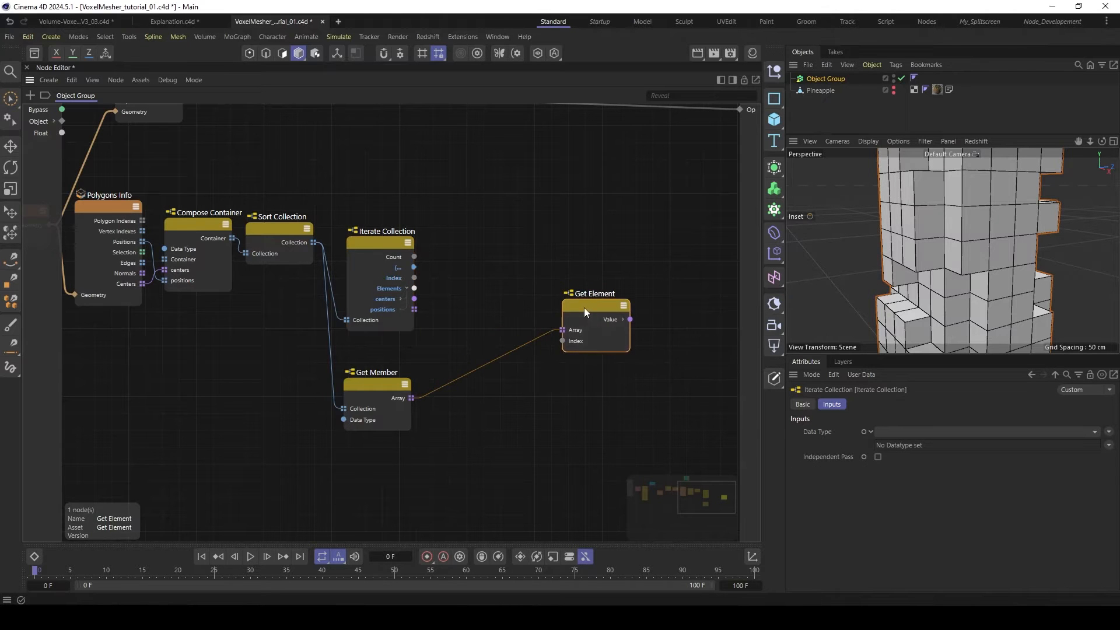
- Add an Arithmetic Subtract node that takes Iterate Collection's Index minus 1 and connect its Result to Get Element's Index
{"action": "double_click", "coordinate": [498, 281]}
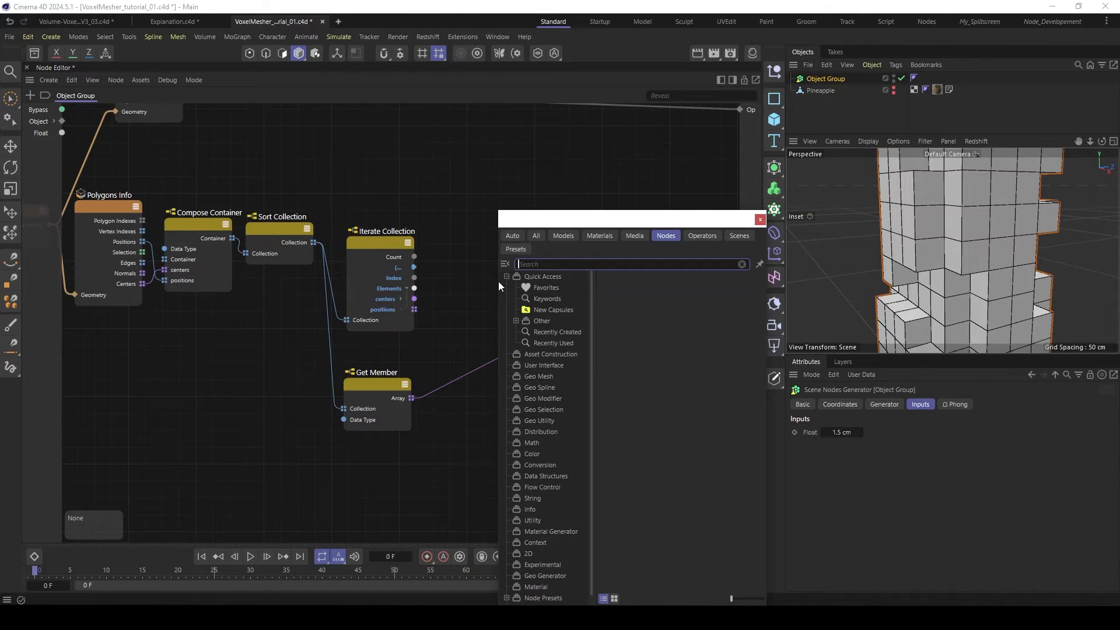
{"action": "type", "text": "subt"}
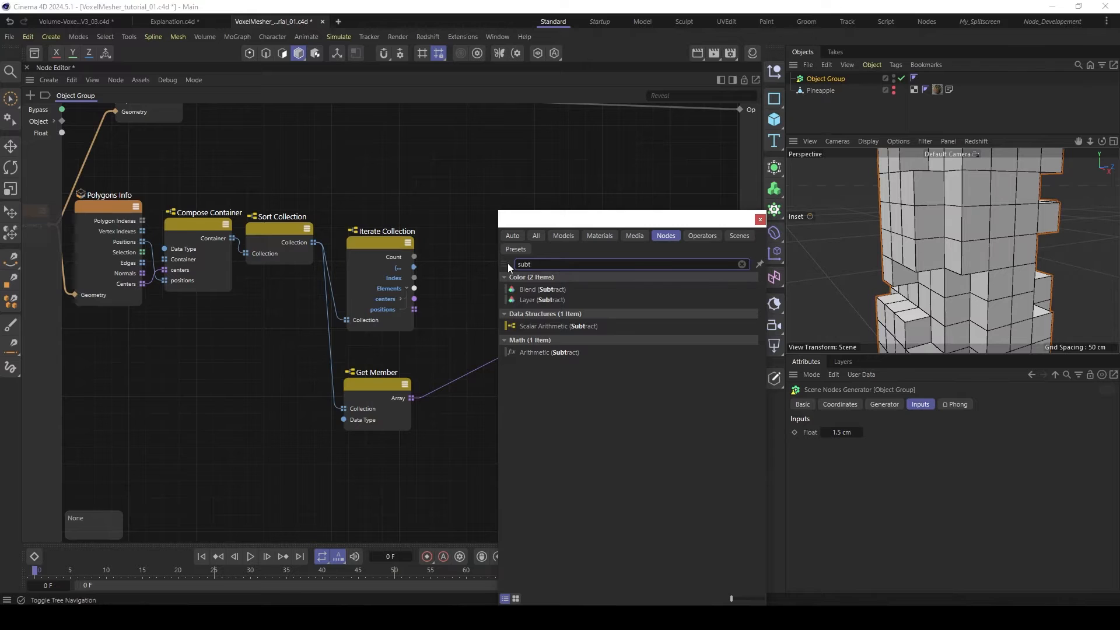
{"action": "double_click", "coordinate": [550, 352]}
{"action": "mouse_move", "coordinate": [480, 286]}
{"action": "left_mouse_down"}
{"action": "mouse_move", "coordinate": [491, 268]}
{"action": "mouse_move", "coordinate": [449, 299]}
{"action": "mouse_move", "coordinate": [464, 304]}
{"action": "mouse_move", "coordinate": [496, 281]}
{"action": "left_mouse_up"}
{"action": "left_click", "coordinate": [874, 468]}
{"action": "type", "text": "1"}
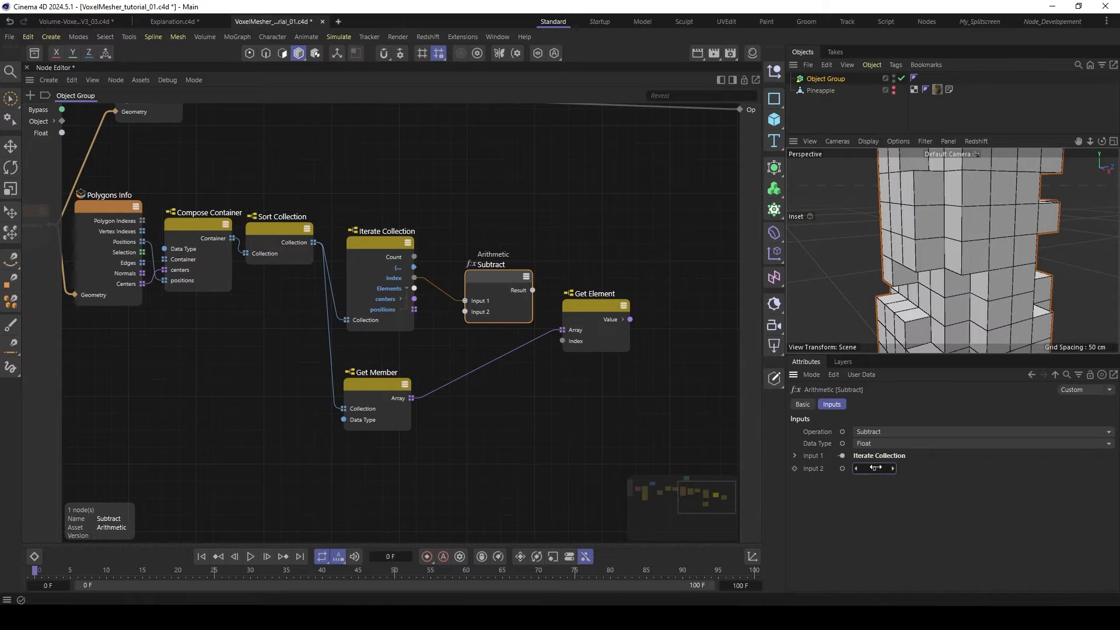
{"action": "left_click_drag", "start_coordinate": [533, 290], "coordinate": [564, 342]}
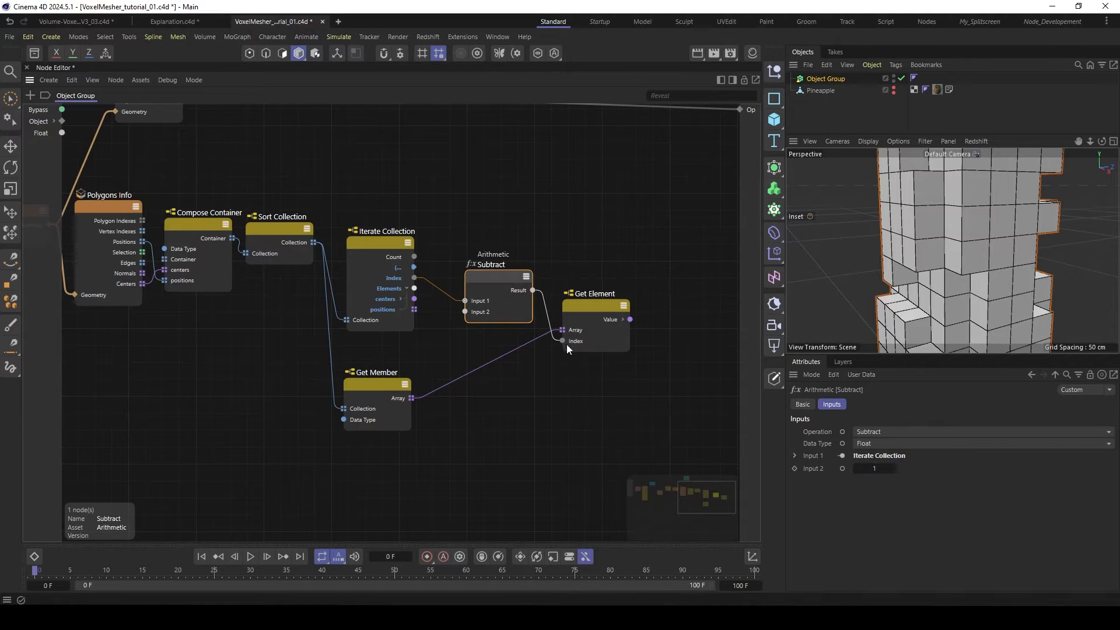
{"action": "left_click_drag", "start_coordinate": [502, 275], "coordinate": [501, 284]}
{"action": "left_click", "coordinate": [628, 325]}
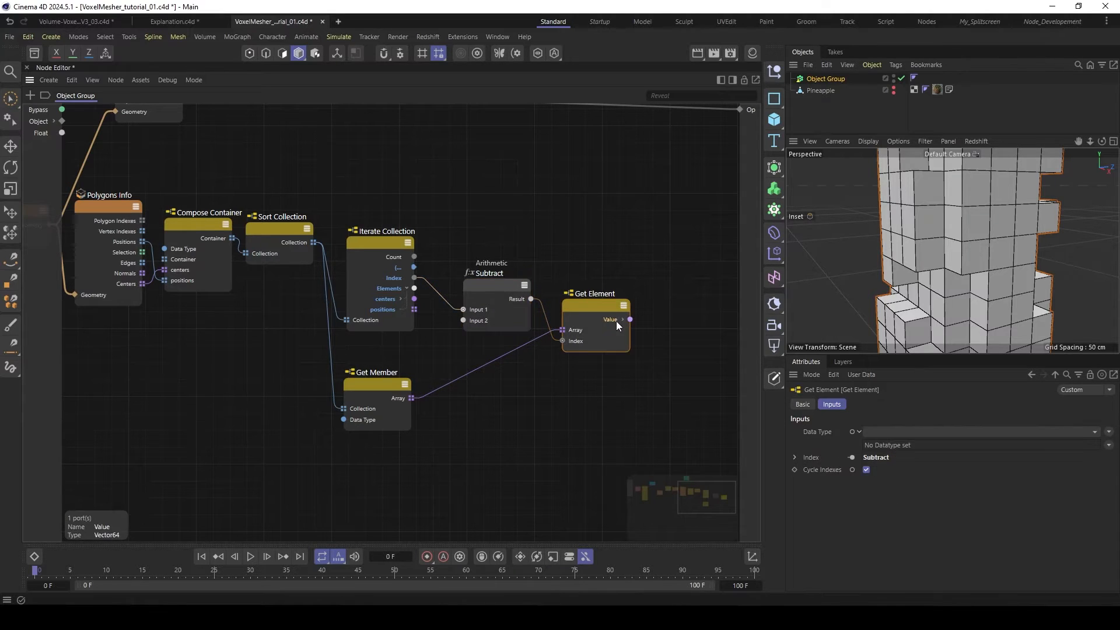
- Duplicate Get Element with Get Member's Array as input and drive its Index with a copy of the Subtract node switched to Add
{"action": "left_click_drag", "start_coordinate": [577, 304], "coordinate": [583, 429]}
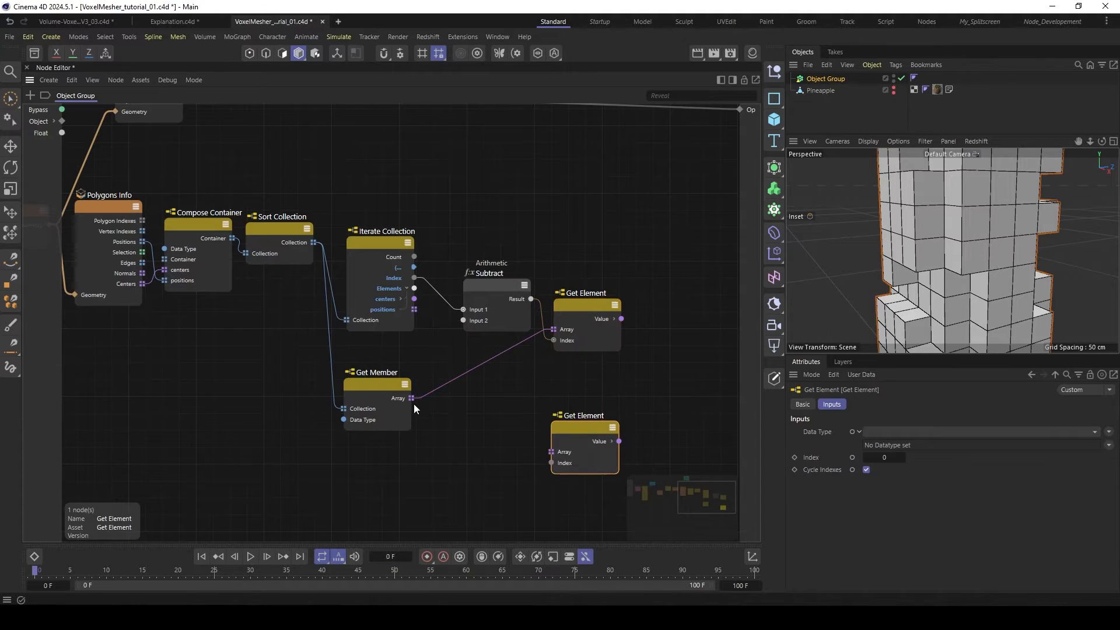
{"action": "left_click_drag", "start_coordinate": [412, 398], "coordinate": [596, 428]}
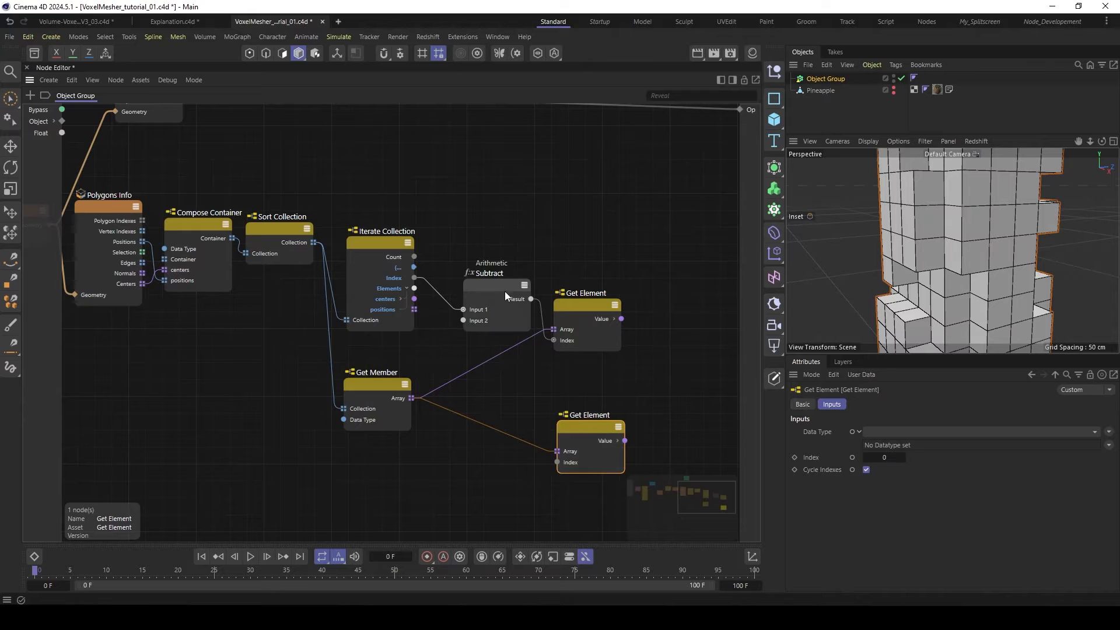
{"action": "left_click_drag", "start_coordinate": [505, 292], "coordinate": [495, 414], "text": "ctrl"}
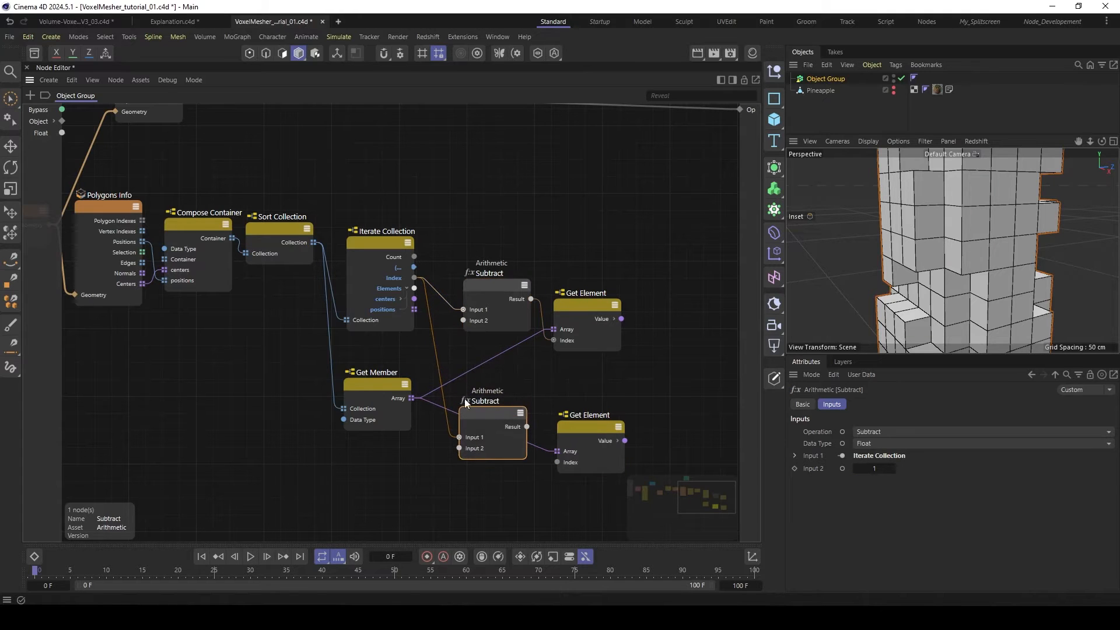
{"action": "left_click", "coordinate": [904, 431]}
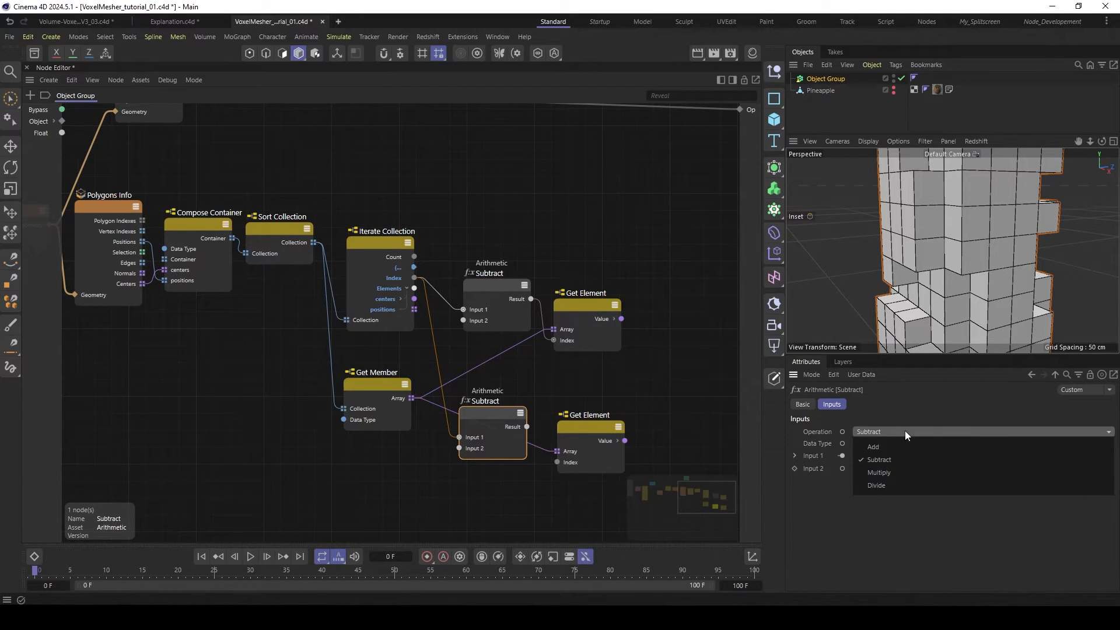
{"action": "left_click", "coordinate": [873, 446]}
{"action": "left_click_drag", "start_coordinate": [527, 427], "coordinate": [557, 462]}
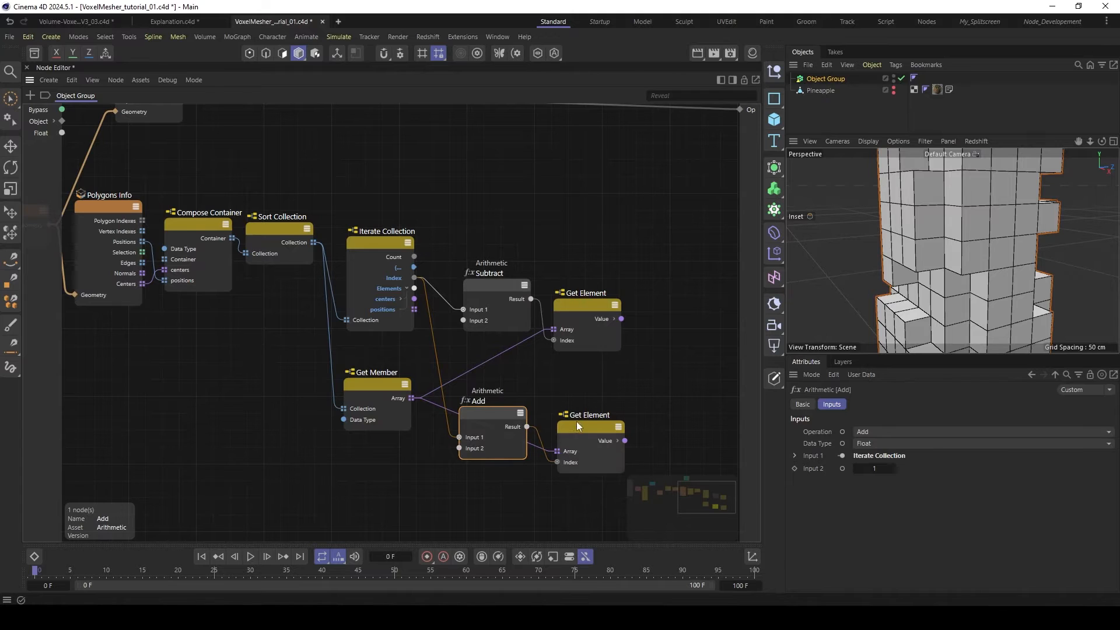
{"action": "left_click", "coordinate": [594, 308]}
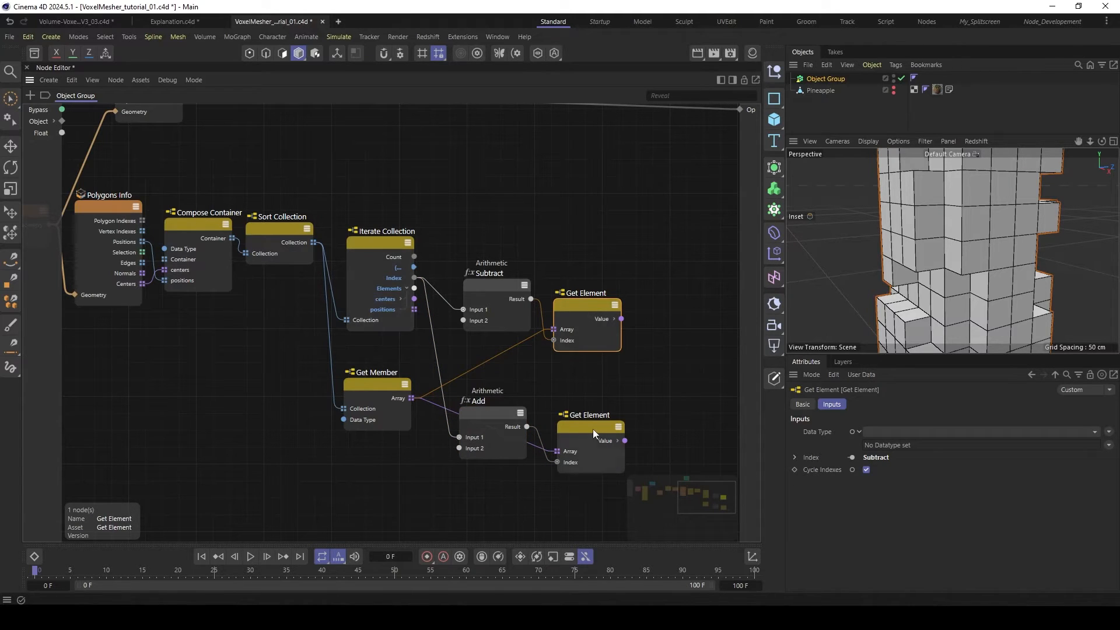
{"action": "left_click_drag", "start_coordinate": [592, 428], "coordinate": [583, 432]}
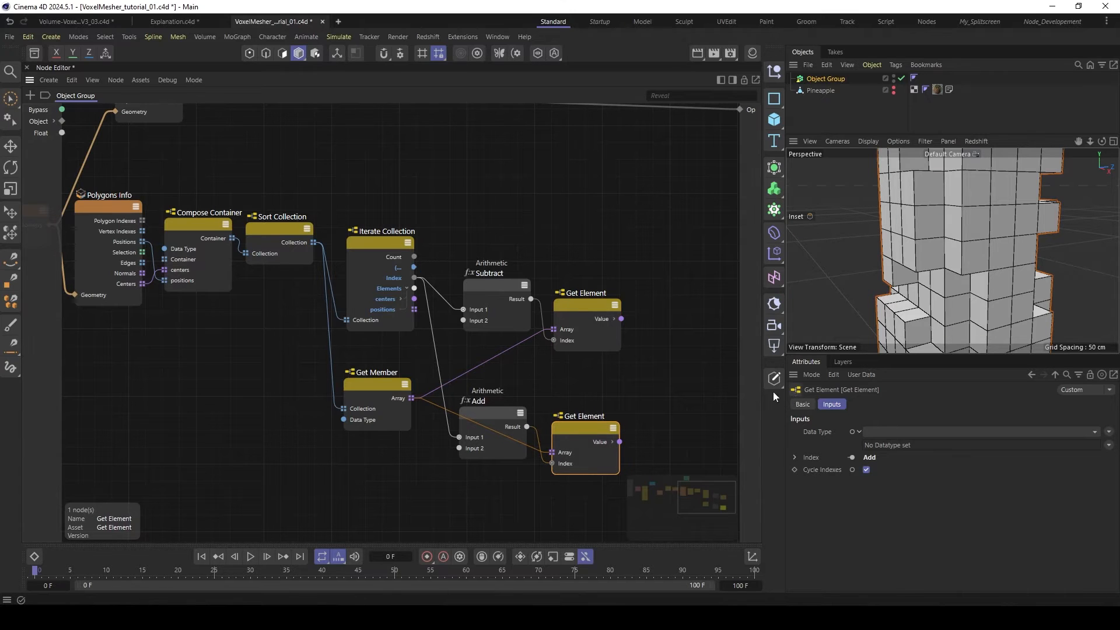
{"action": "left_click", "coordinate": [604, 318]}
{"action": "left_click", "coordinate": [598, 446]}
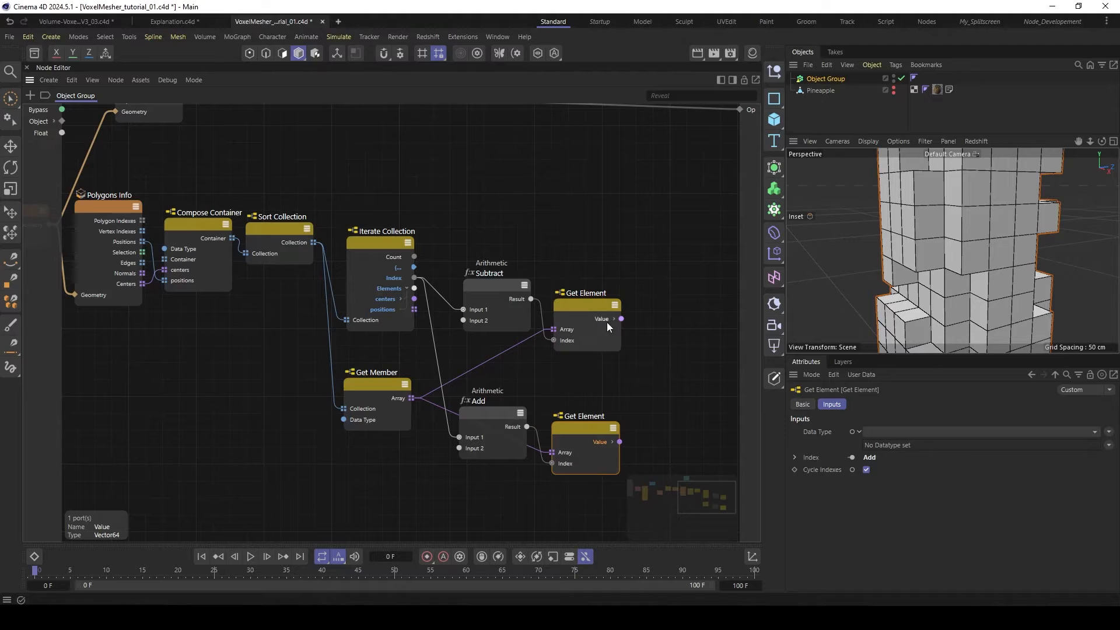
- Add a Compare node beside the upper Get Element with data type Vector and operation Not Equals
{"action": "middle_click_drag", "start_coordinate": [650, 283], "coordinate": [525, 286]}
{"action": "double_click", "coordinate": [575, 299]}
{"action": "type", "text": "compa"}
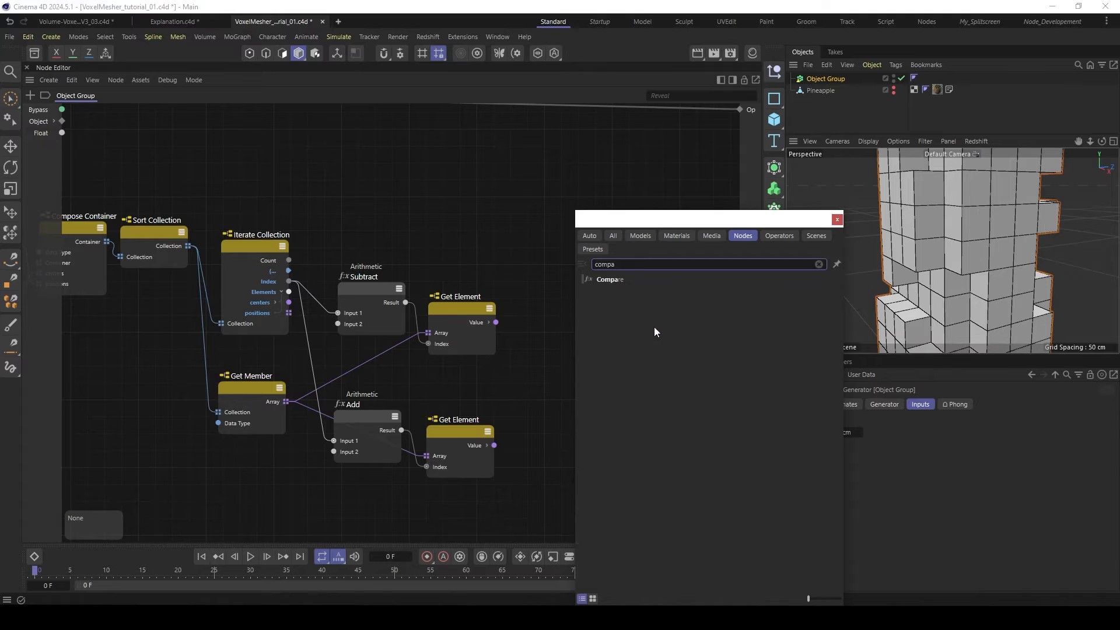
{"action": "double_click", "coordinate": [620, 278]}
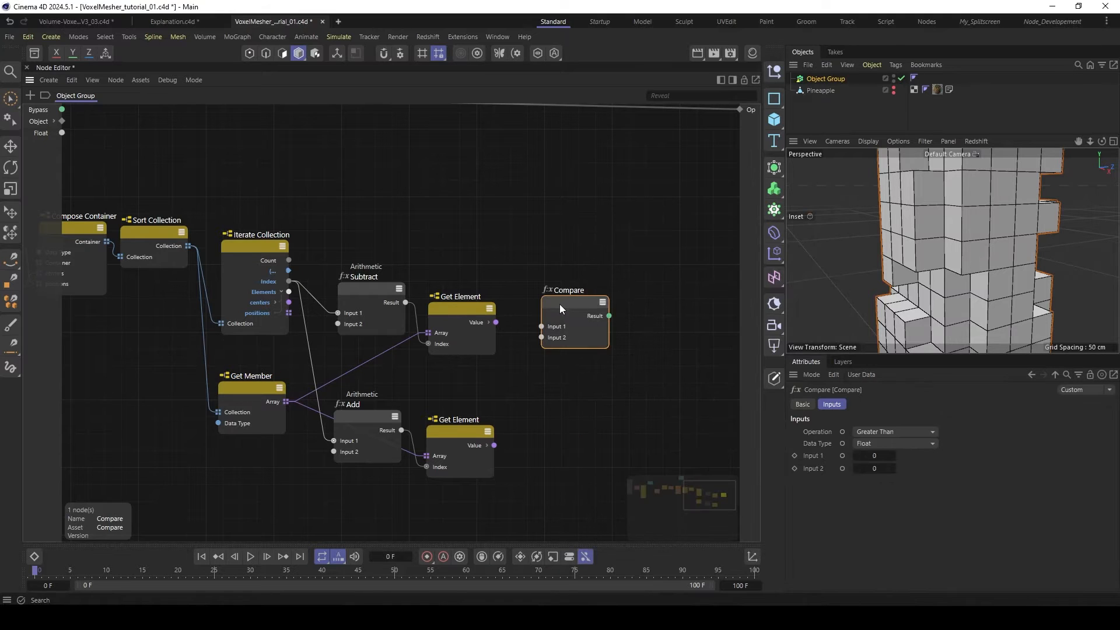
{"action": "left_click", "coordinate": [883, 444]}
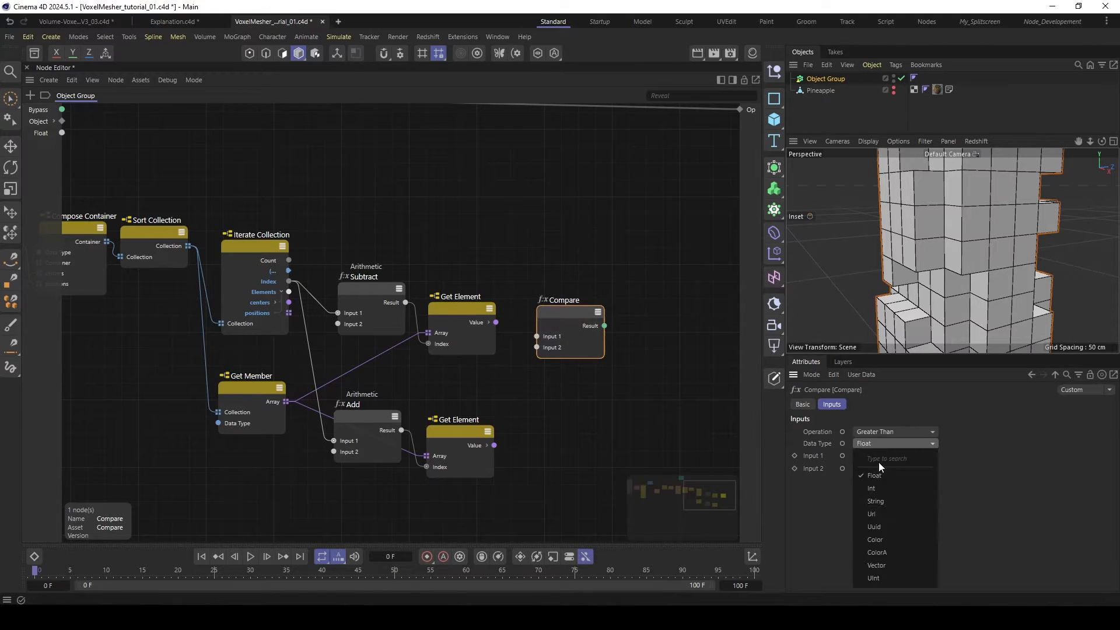
{"action": "left_click", "coordinate": [884, 565]}
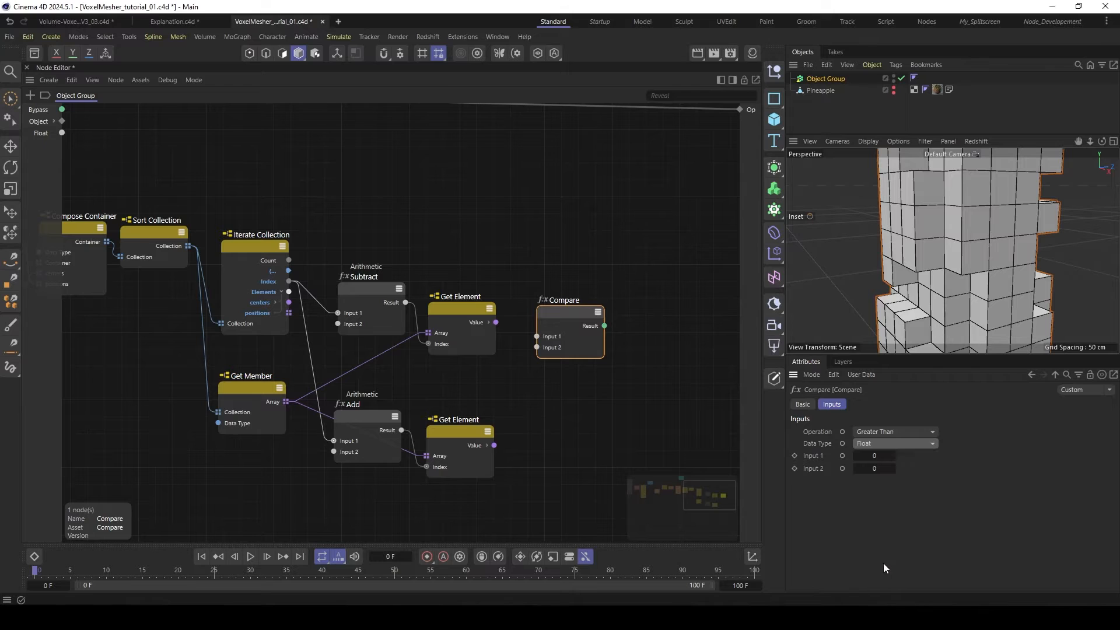
{"action": "left_click", "coordinate": [880, 432]}
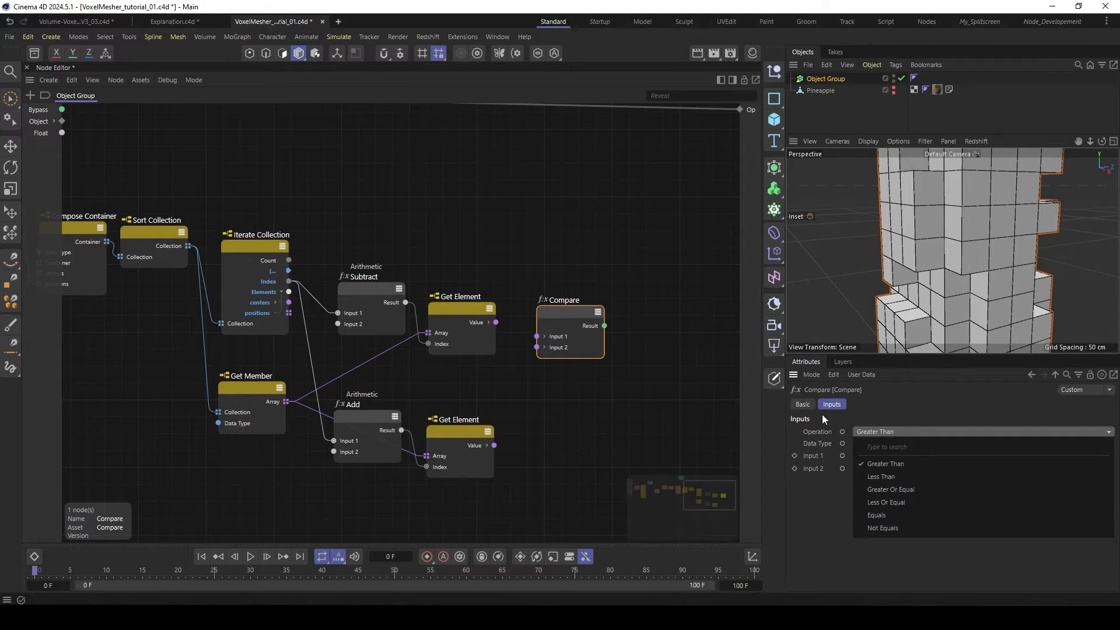
{"action": "left_click", "coordinate": [891, 532]}
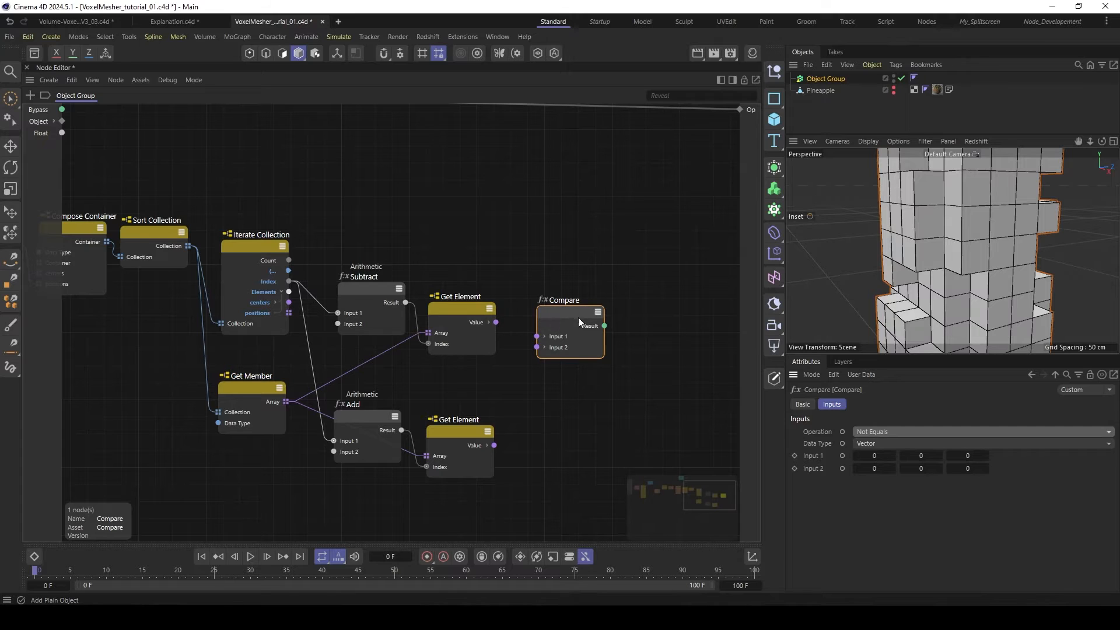
- Feed Compare with the upper Get Element's Value and Iterate Collection's centers, and duplicate it to compare centers with the lower Get Element's Value
{"action": "left_click_drag", "start_coordinate": [495, 324], "coordinate": [536, 336]}
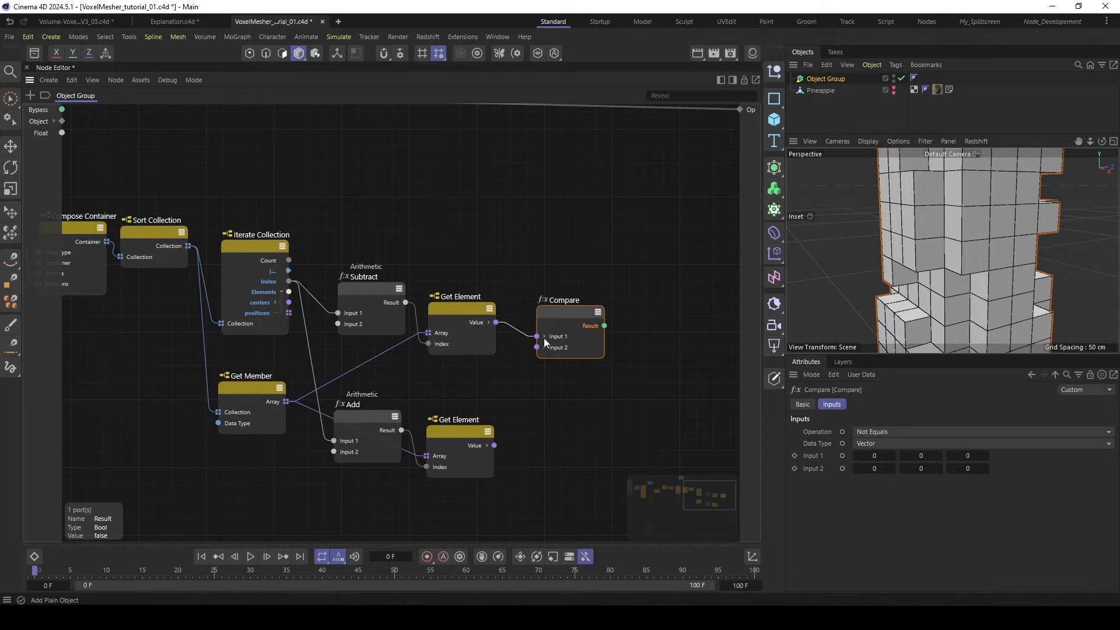
{"action": "left_click_drag", "start_coordinate": [289, 302], "coordinate": [537, 347]}
{"action": "left_click_drag", "start_coordinate": [566, 313], "coordinate": [552, 416], "text": "ctrl"}
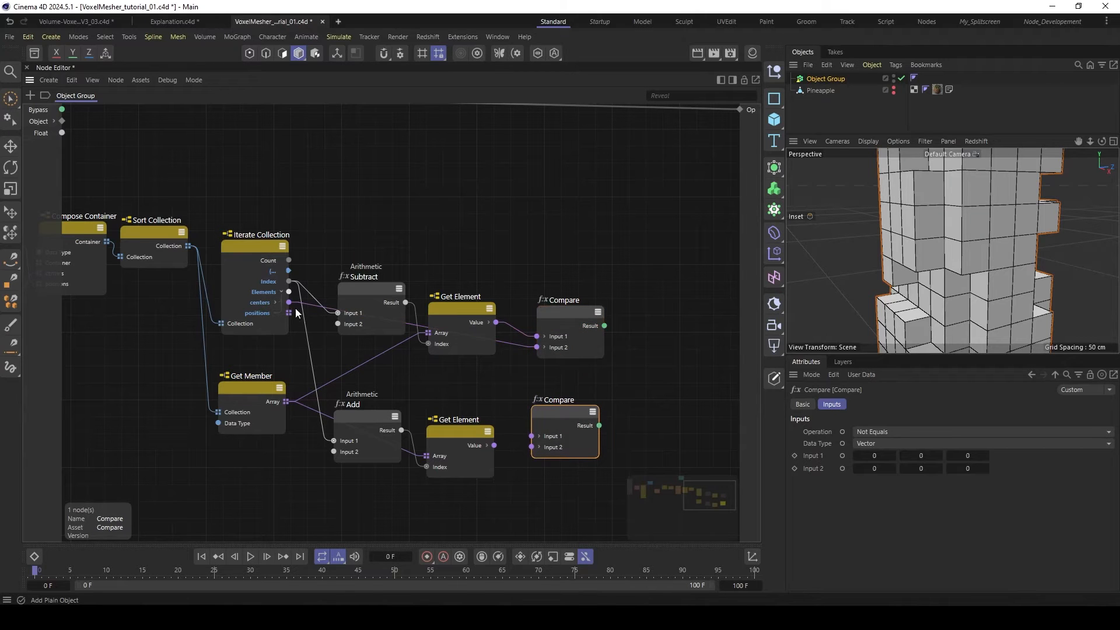
{"action": "left_click_drag", "start_coordinate": [289, 302], "coordinate": [532, 446]}
{"action": "middle_click_drag", "start_coordinate": [575, 358], "coordinate": [536, 351]}
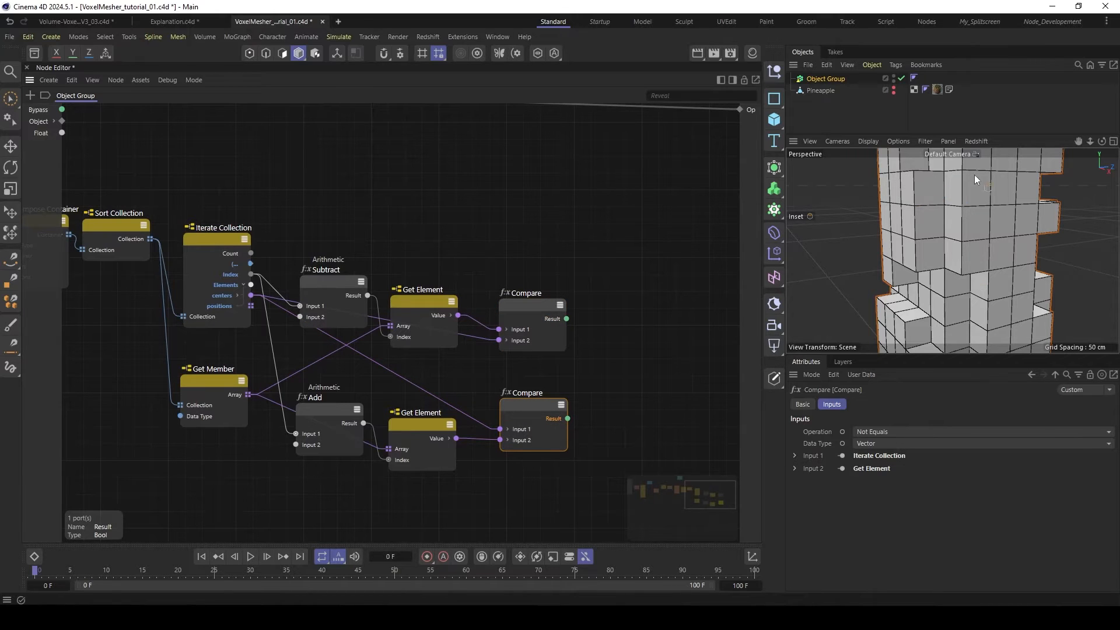
- Add a Boolean Operator node set to AND and connect both Compare Results to its Value 1 and Value 2
{"action": "double_click", "coordinate": [627, 371]}
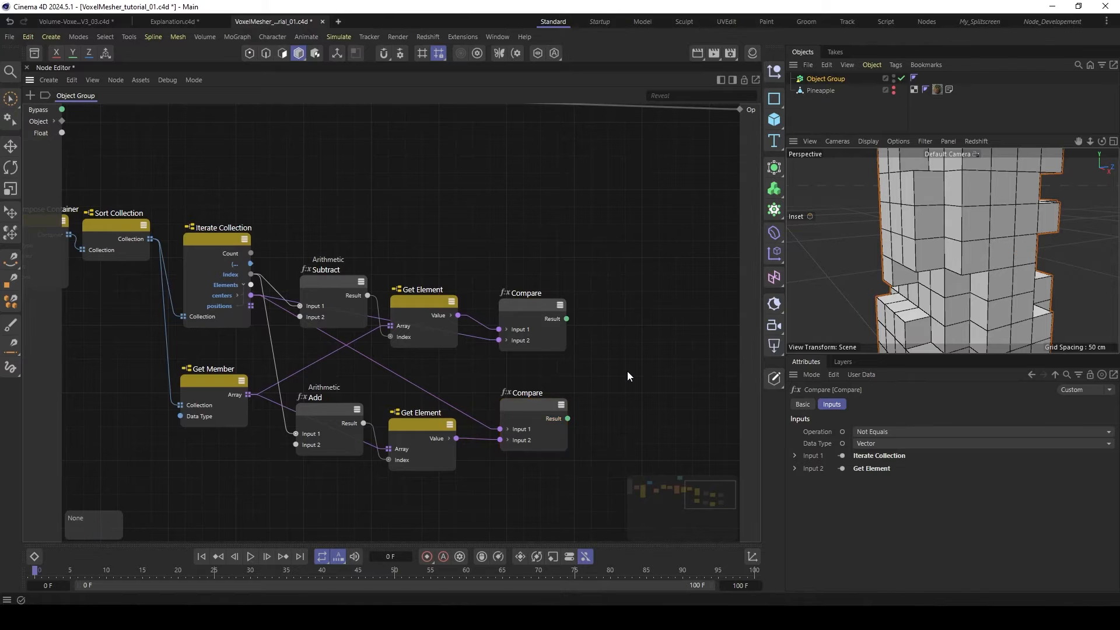
{"action": "type", "text": "boo"}
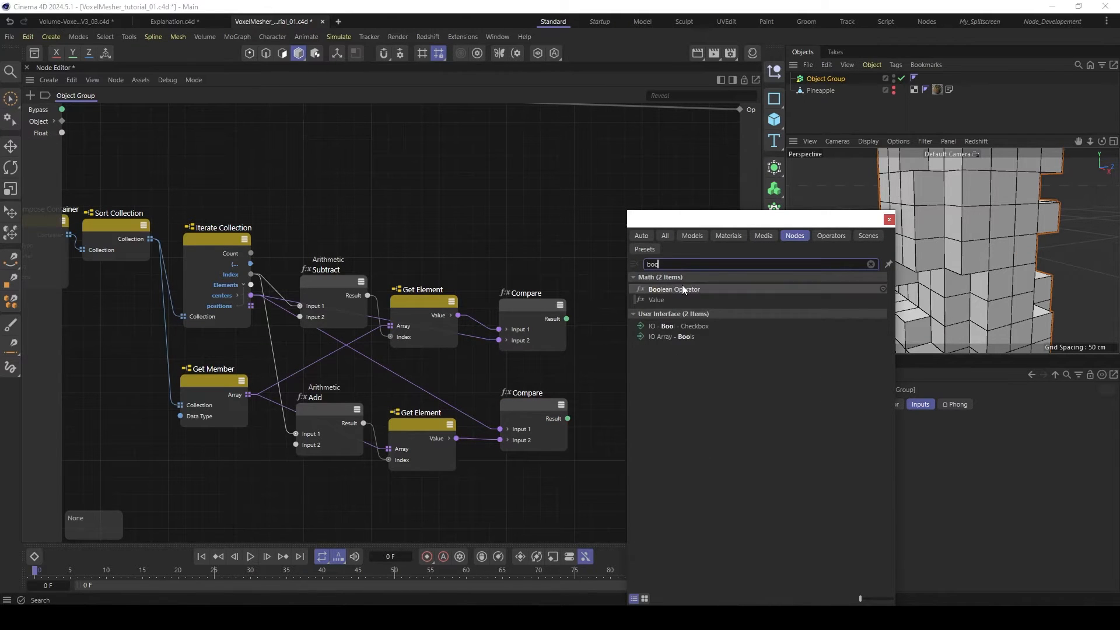
{"action": "double_click", "coordinate": [682, 288]}
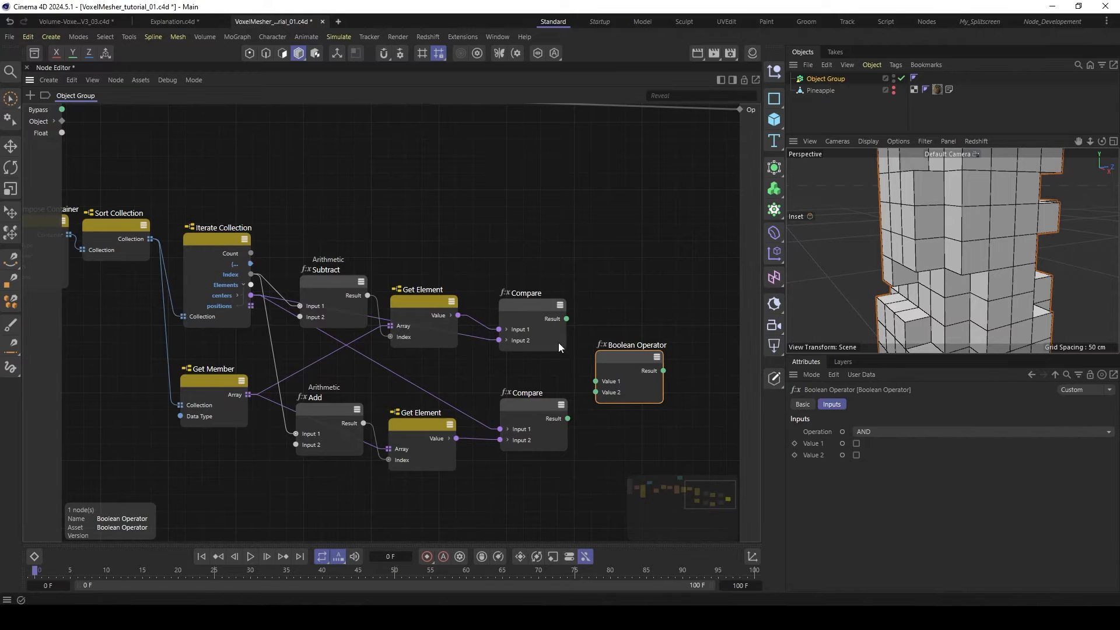
{"action": "left_click_drag", "start_coordinate": [566, 319], "coordinate": [595, 381]}
{"action": "left_click_drag", "start_coordinate": [567, 418], "coordinate": [596, 392]}
{"action": "left_click_drag", "start_coordinate": [627, 349], "coordinate": [625, 345]}
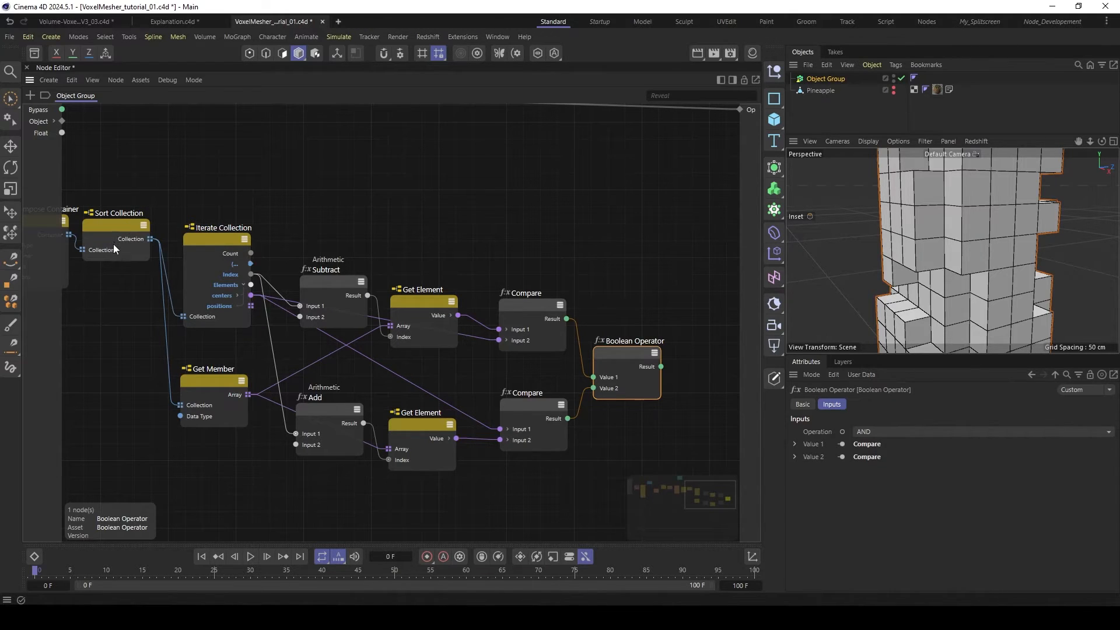
- Nudge the Sort Collection node and add an Append Elements node beyond the Boolean Operator
{"action": "left_click_drag", "start_coordinate": [115, 226], "coordinate": [118, 221]}
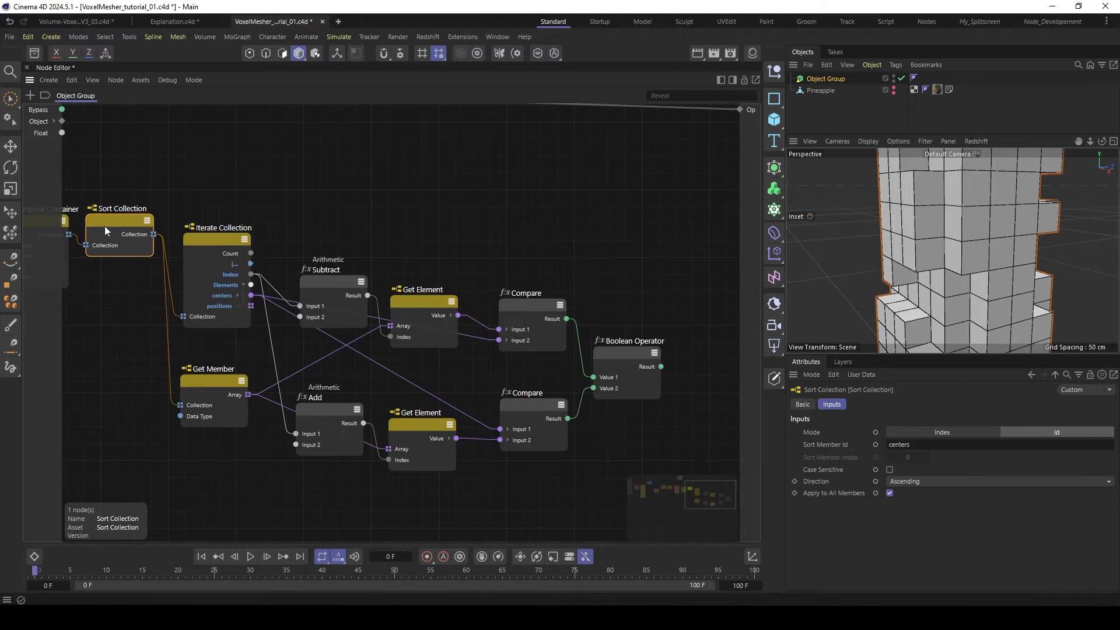
{"action": "scroll", "coordinate": [618, 243], "scroll_direction": "down", "scroll_amount": 1}
{"action": "middle_click_drag", "start_coordinate": [621, 243], "coordinate": [588, 245]}
{"action": "double_click", "coordinate": [656, 238]}
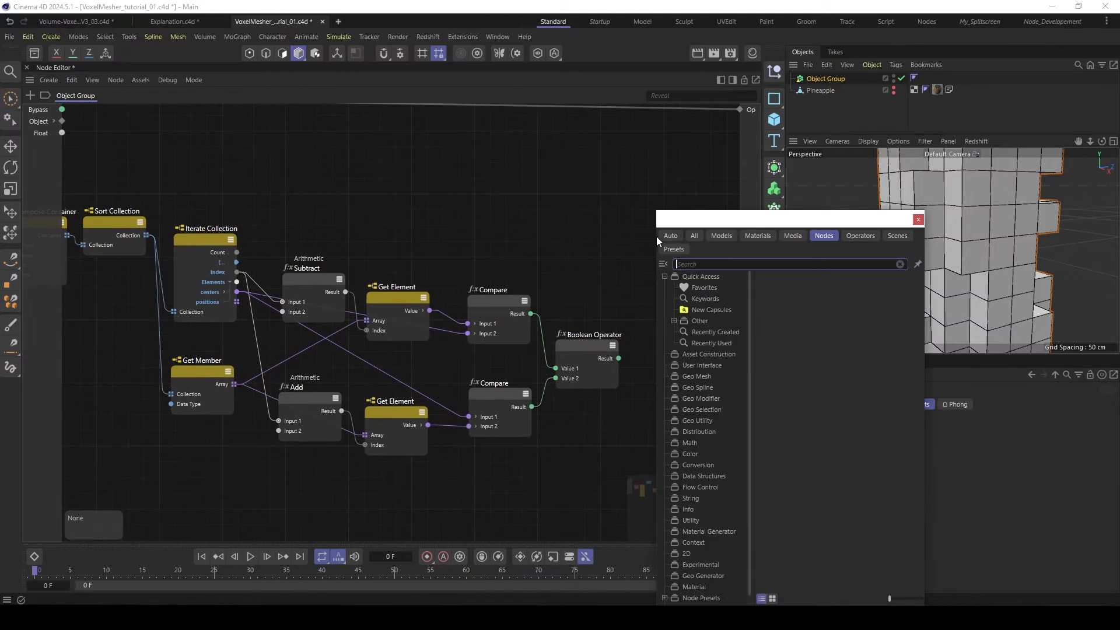
{"action": "type", "text": "append"}
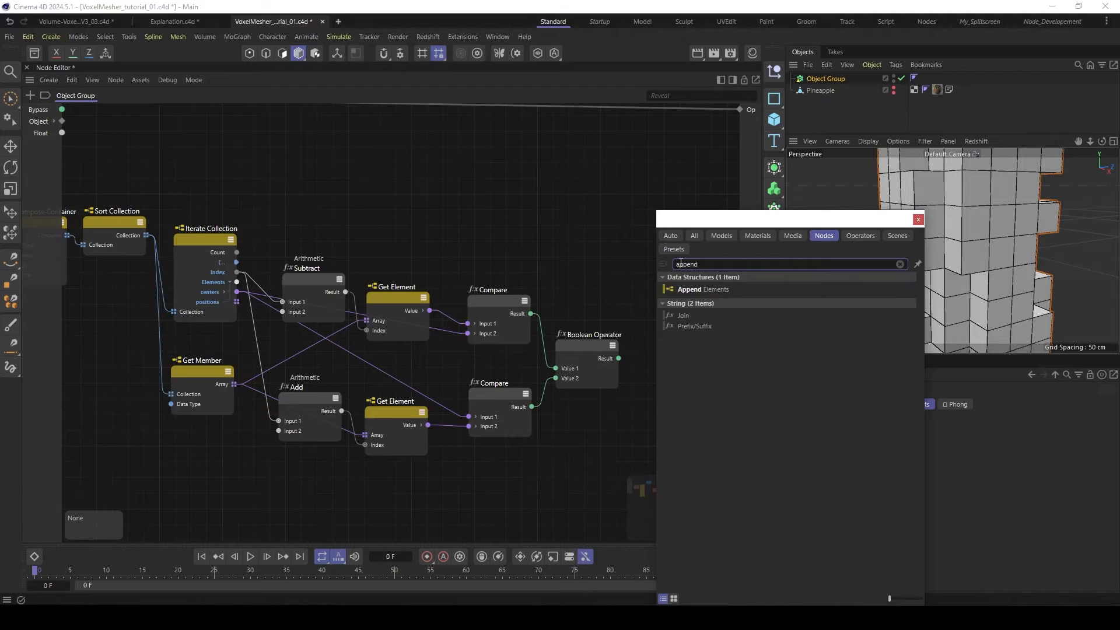
{"action": "left_click", "coordinate": [696, 289]}
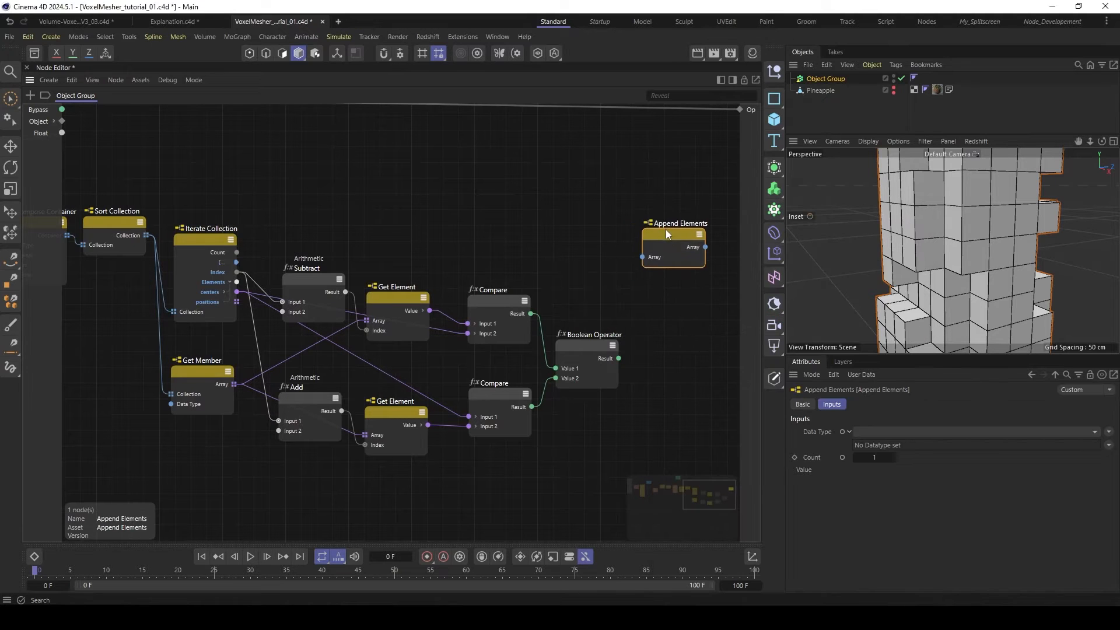
{"action": "left_click_drag", "start_coordinate": [666, 231], "coordinate": [659, 239]}
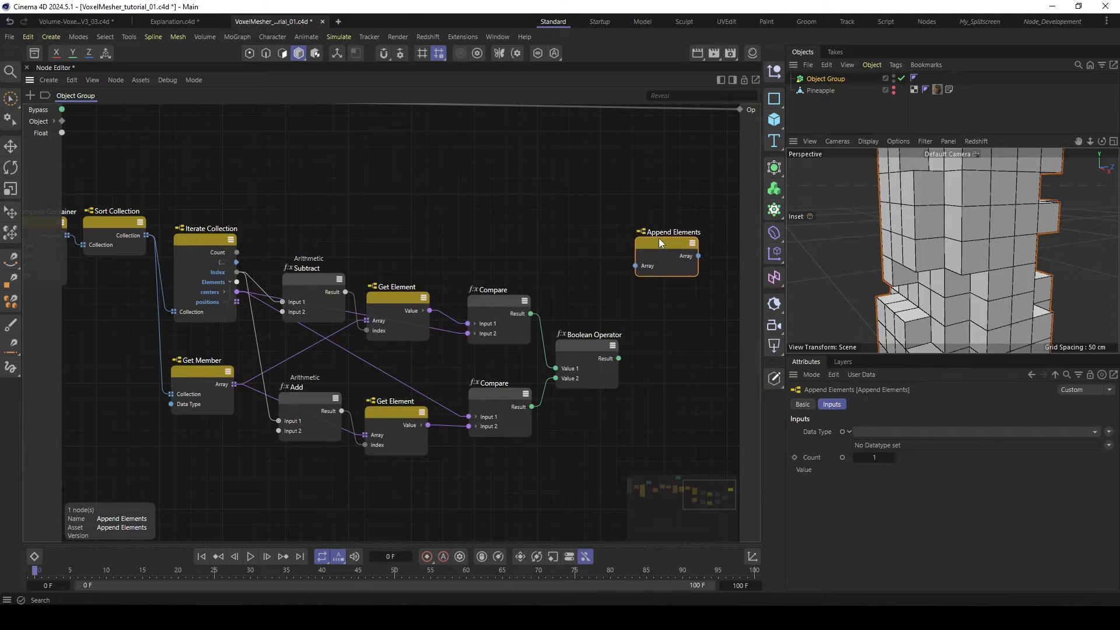
- Expose Append Elements' Data Type port and drive it from Compose Container's Container output through a Type Of node
{"action": "left_click", "coordinate": [843, 433]}
{"action": "middle_click_drag", "start_coordinate": [109, 248], "coordinate": [176, 255]}
{"action": "scroll", "coordinate": [176, 254], "scroll_direction": "down", "scroll_amount": 1}
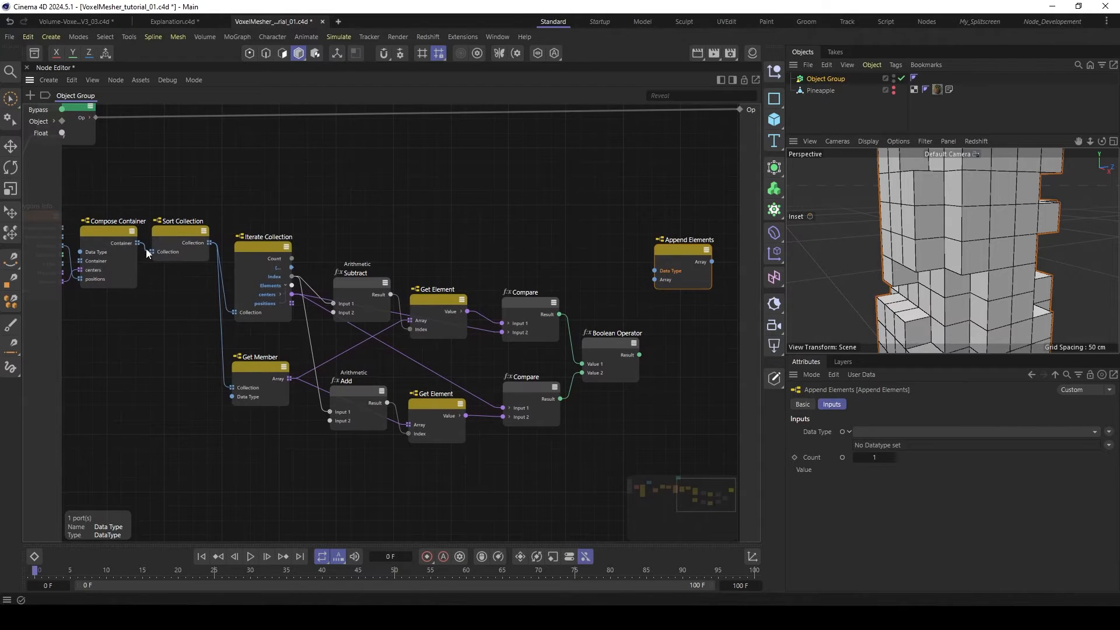
{"action": "left_click_drag", "start_coordinate": [137, 243], "coordinate": [681, 246]}
{"action": "left_click_drag", "start_coordinate": [380, 233], "coordinate": [586, 174]}
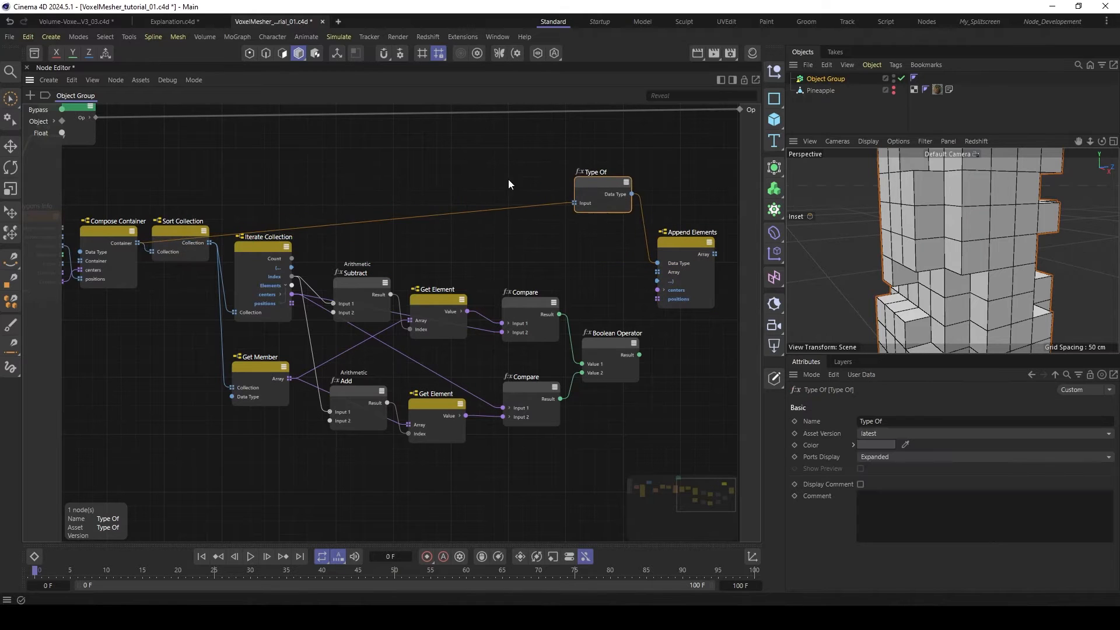
- Add a wire rerouter above Sort Collection on the wire into Type Of, and collapse the Type Of node
{"action": "double_click", "coordinate": [343, 224]}
{"action": "left_click_drag", "start_coordinate": [343, 224], "coordinate": [146, 196]}
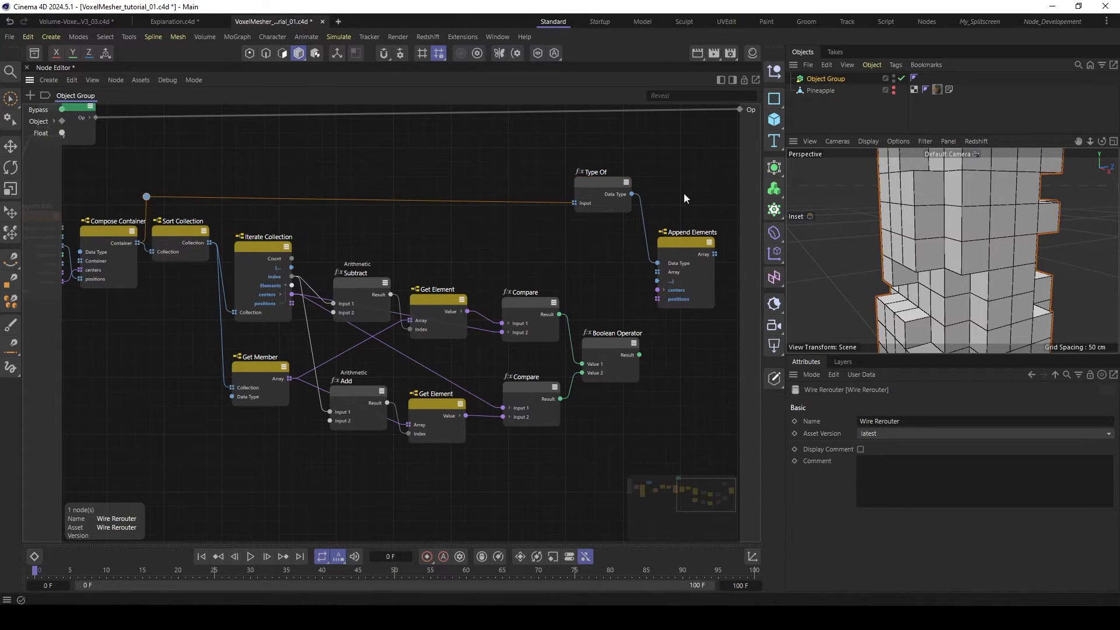
{"action": "double_click", "coordinate": [622, 181]}
{"action": "left_click", "coordinate": [608, 183]}
{"action": "left_click", "coordinate": [627, 182]}
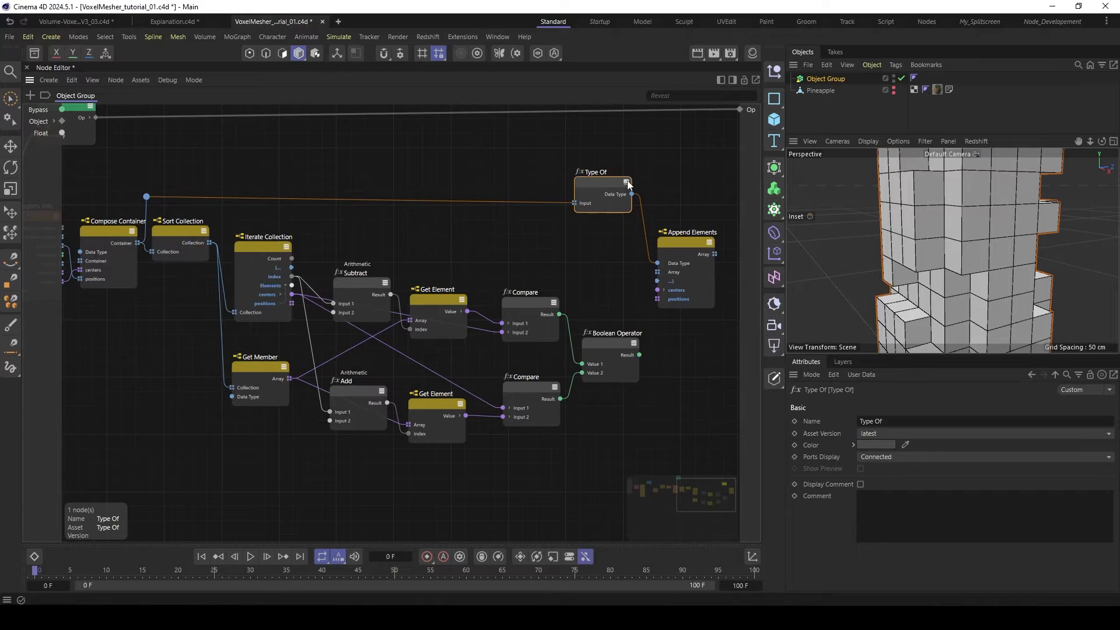
{"action": "left_click", "coordinate": [628, 184]}
- Expose Append Elements' Count port and connect the Boolean Operator's Result to it
{"action": "left_click", "coordinate": [660, 234]}
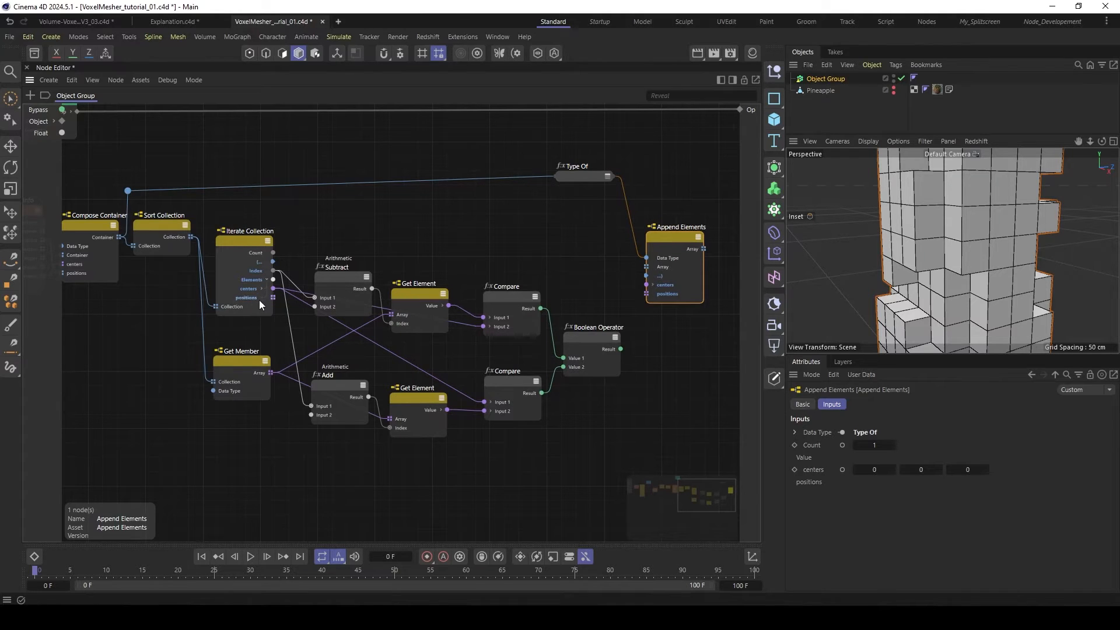
{"action": "left_click", "coordinate": [842, 445]}
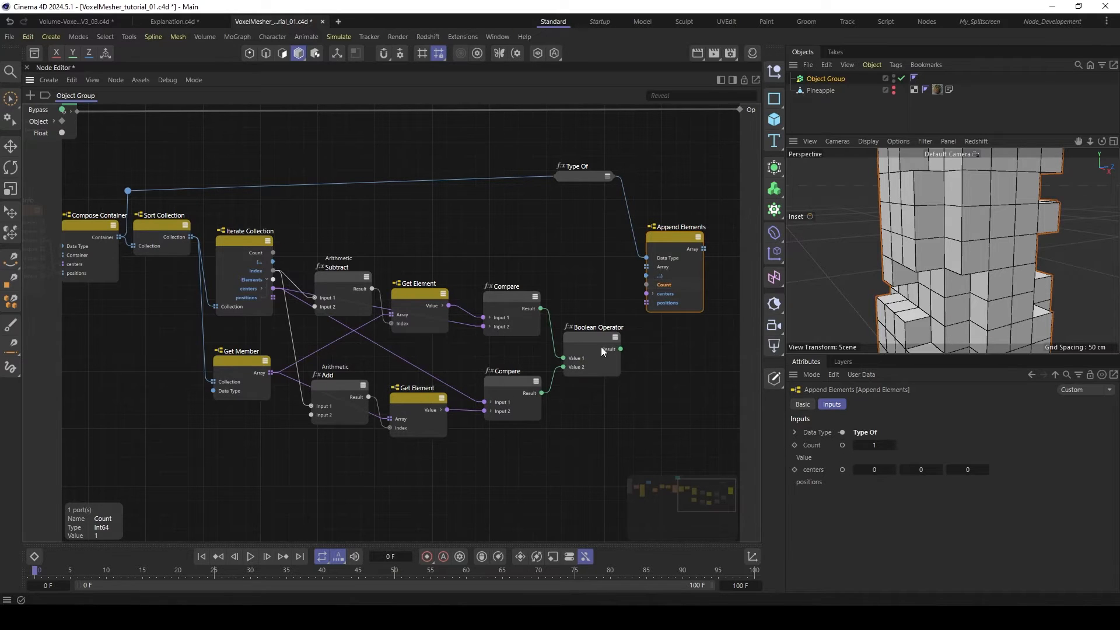
{"action": "left_click_drag", "start_coordinate": [620, 349], "coordinate": [650, 285]}
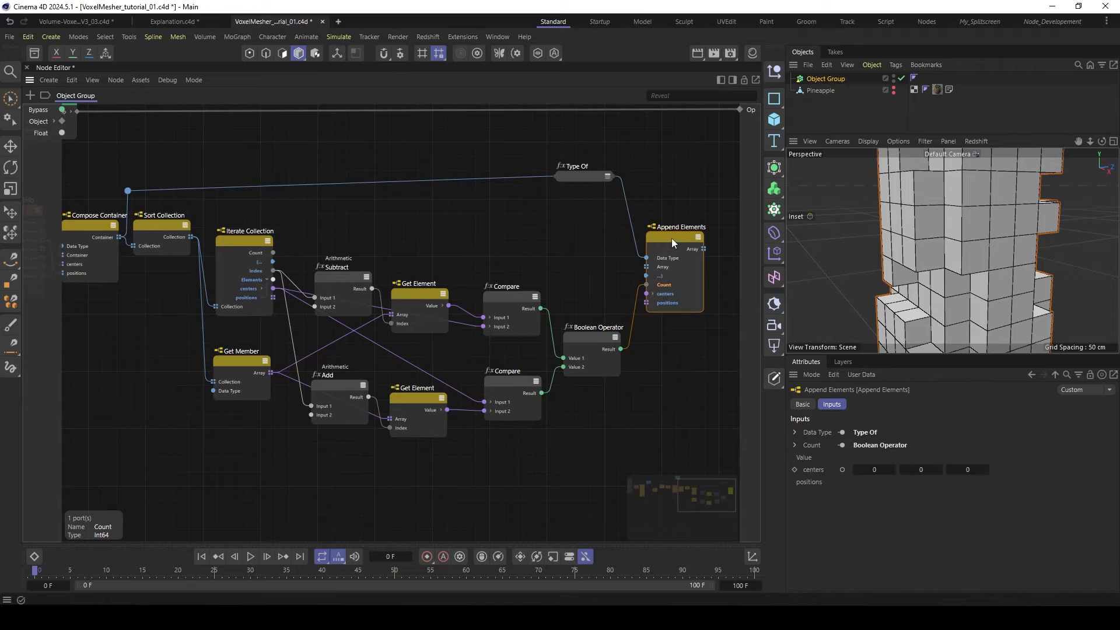
{"action": "left_click_drag", "start_coordinate": [671, 238], "coordinate": [675, 235]}
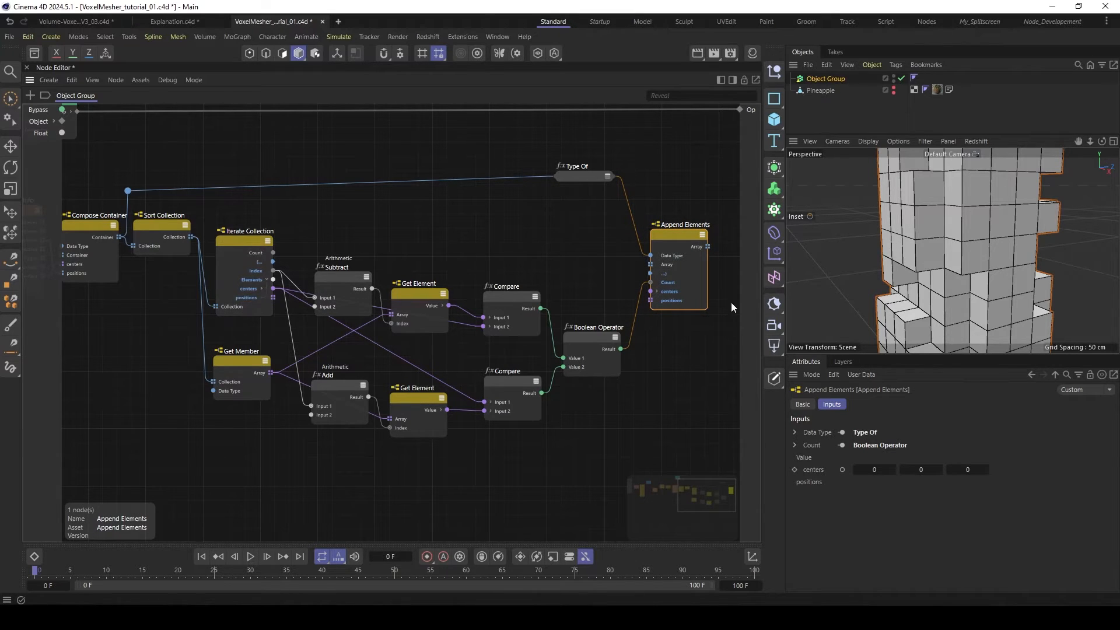
- Connect Iterate Collection's positions to Append Elements' positions input and inspect the type of its Array output
{"action": "left_click_drag", "start_coordinate": [273, 298], "coordinate": [653, 301]}
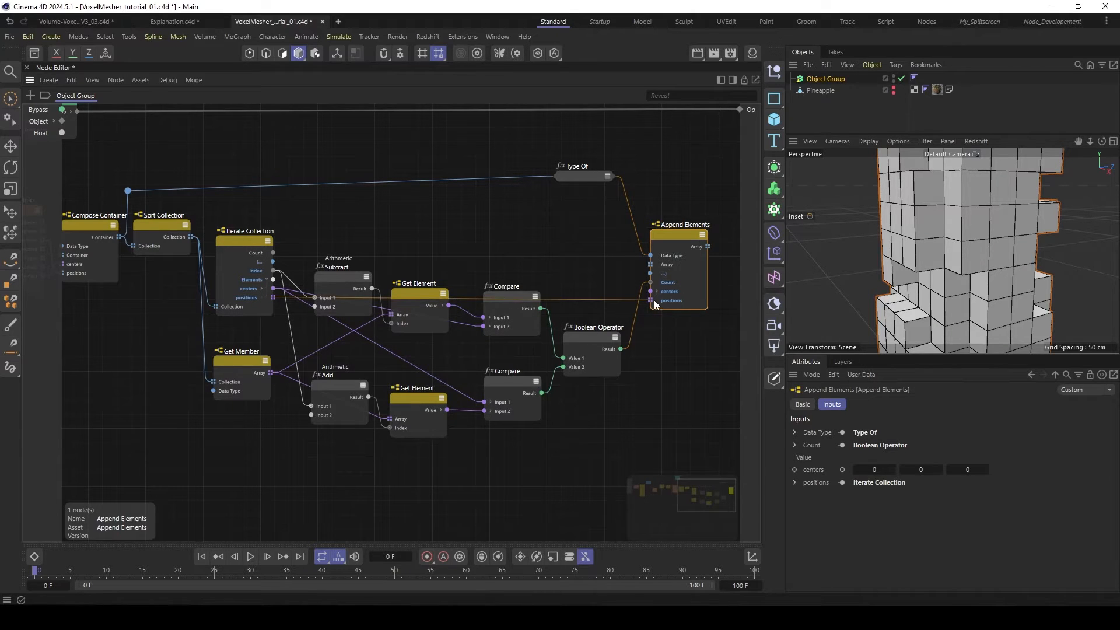
{"action": "left_click_drag", "start_coordinate": [673, 232], "coordinate": [664, 237]}
{"action": "middle_click_drag", "start_coordinate": [699, 255], "coordinate": [652, 261]}
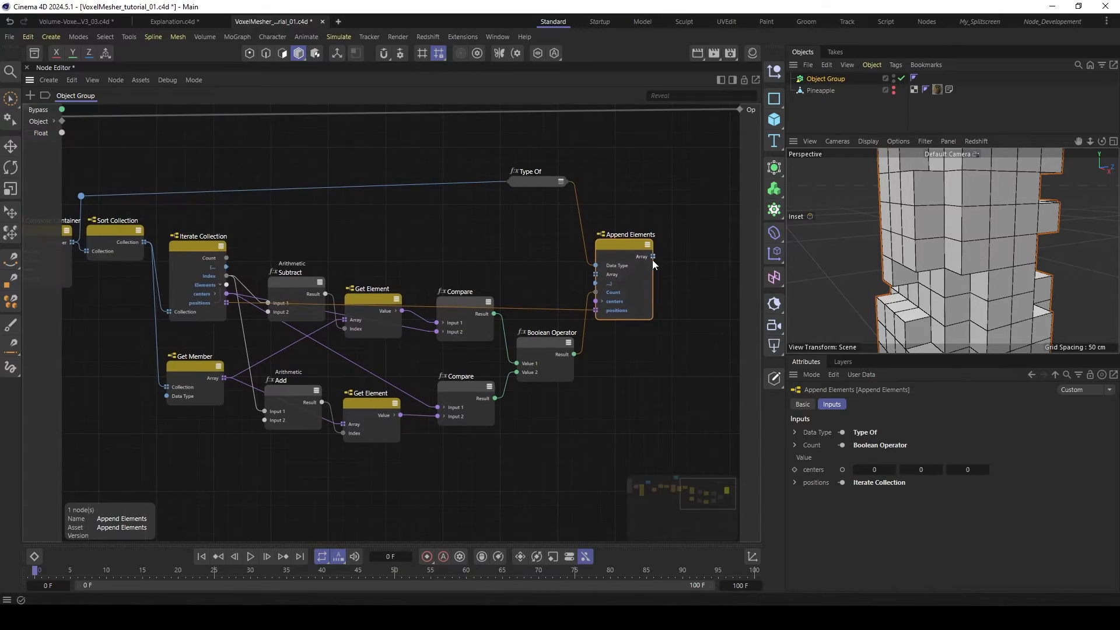
{"action": "left_click", "coordinate": [646, 257]}
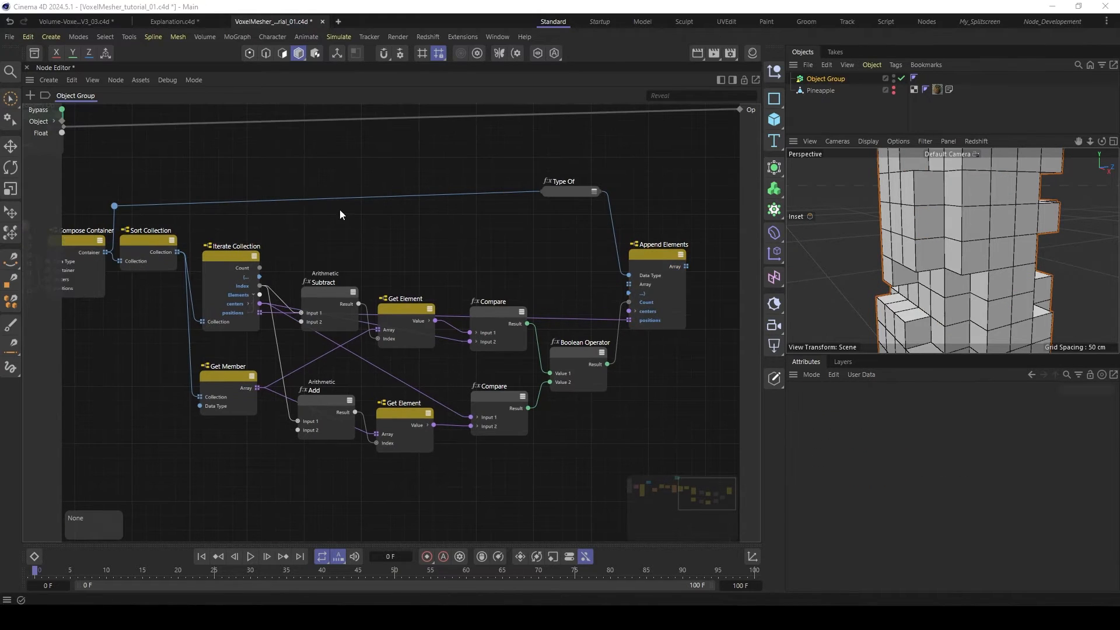
{"action": "left_click", "coordinate": [656, 255]}
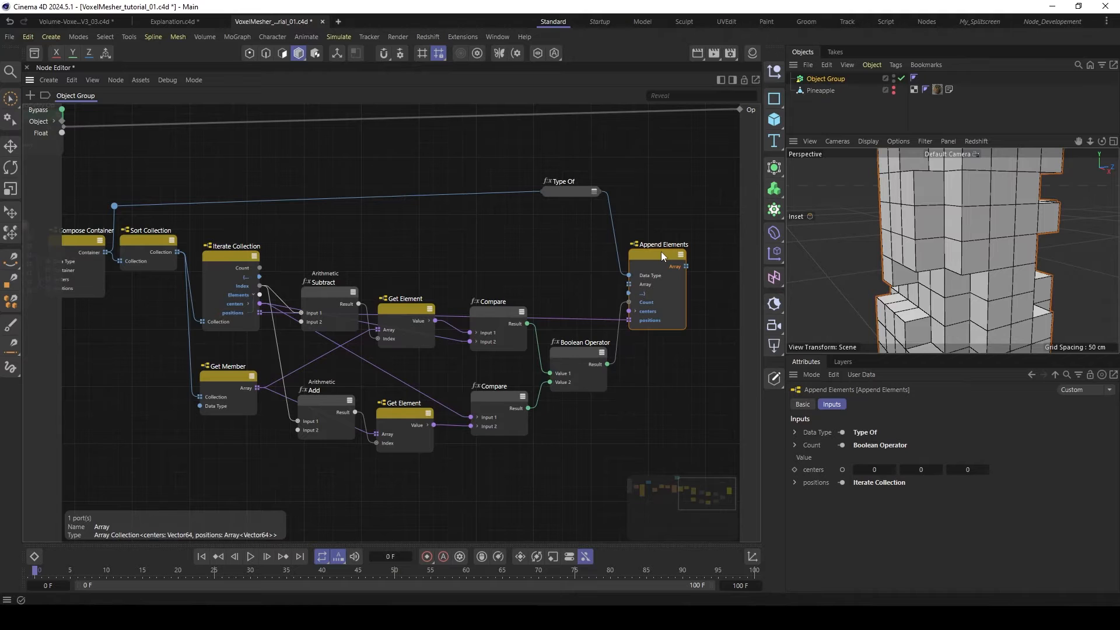
- Add a second Iterate Collection node fed by Append Elements' Array and expand its Elements output to the centers and positions ports
{"action": "middle_click_drag", "start_coordinate": [707, 239], "coordinate": [306, 242]}
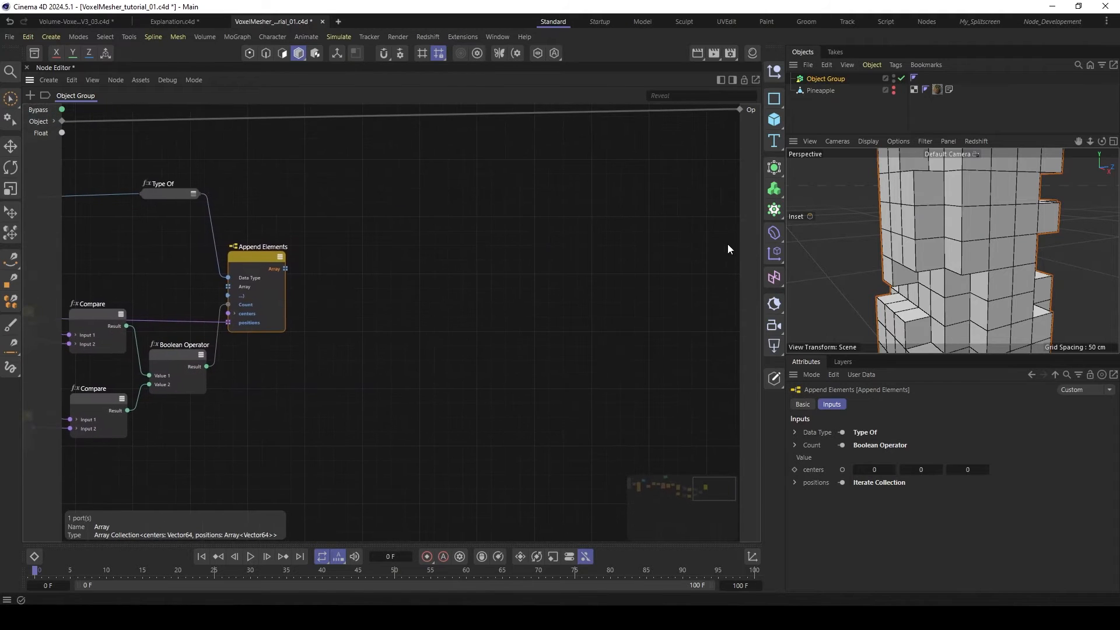
{"action": "double_click", "coordinate": [411, 298]}
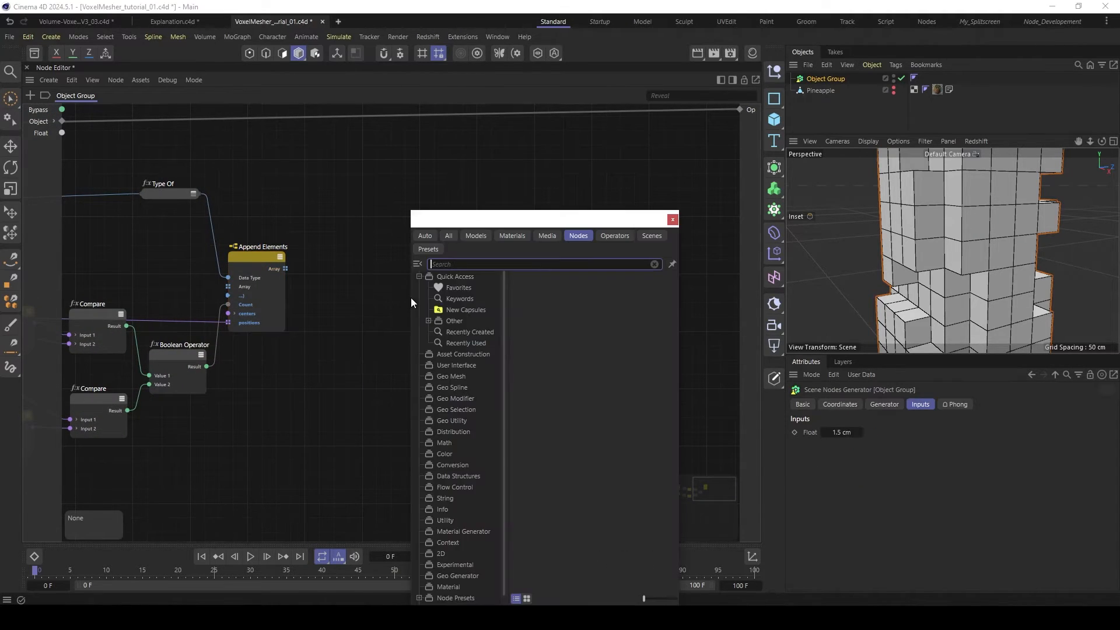
{"action": "type", "text": "iter"}
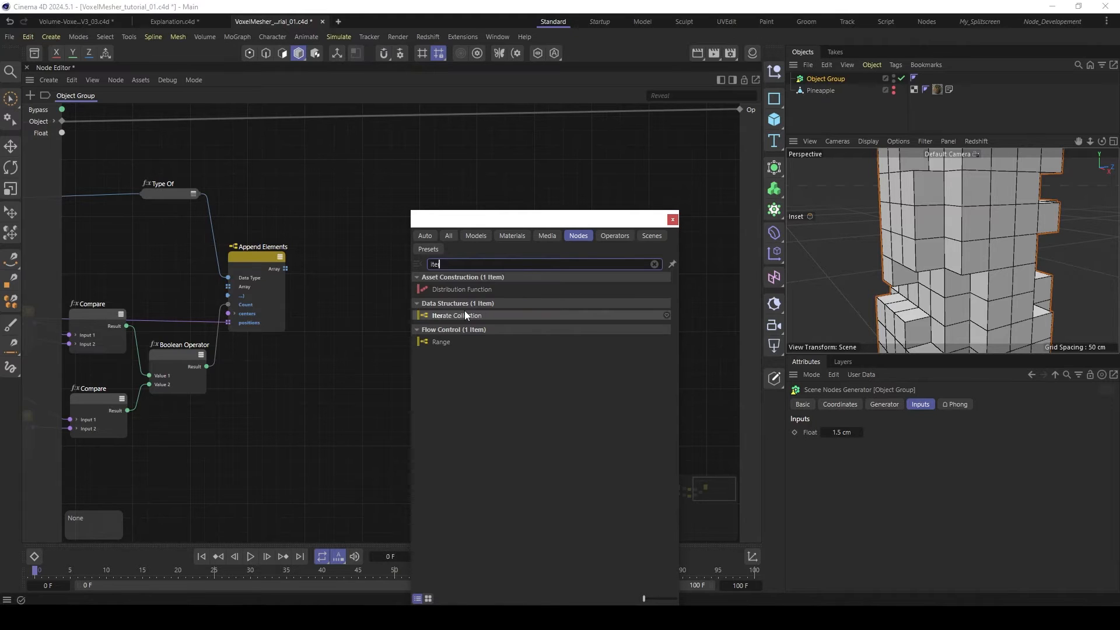
{"action": "double_click", "coordinate": [465, 312]}
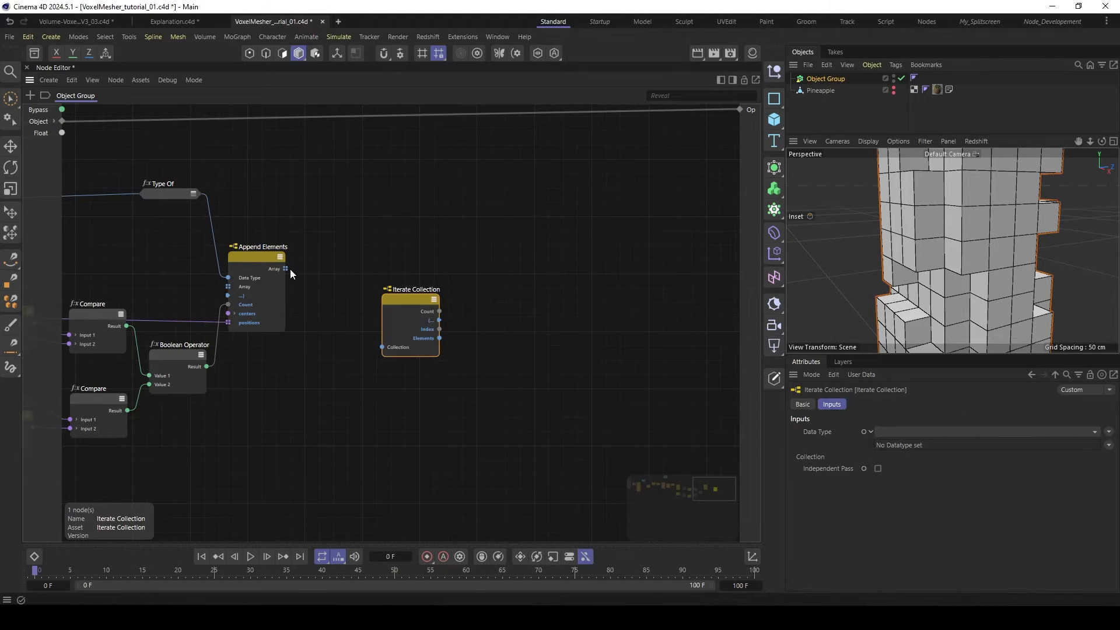
{"action": "left_click_drag", "start_coordinate": [285, 268], "coordinate": [382, 347]}
{"action": "left_click_drag", "start_coordinate": [390, 302], "coordinate": [341, 294]}
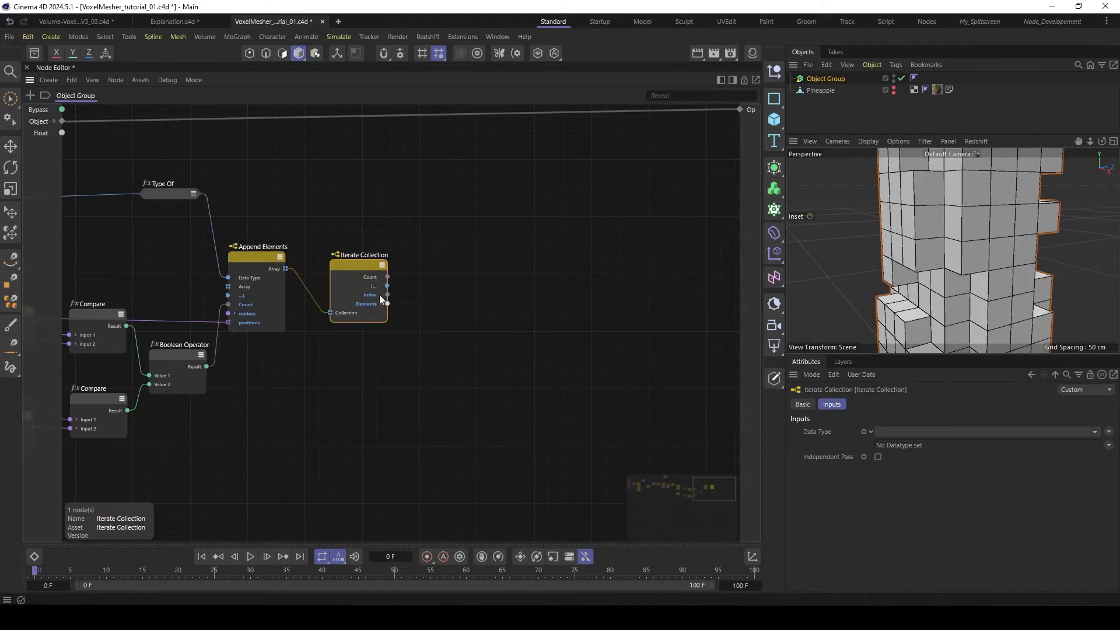
{"action": "left_click", "coordinate": [377, 324]}
{"action": "left_click", "coordinate": [359, 343]}
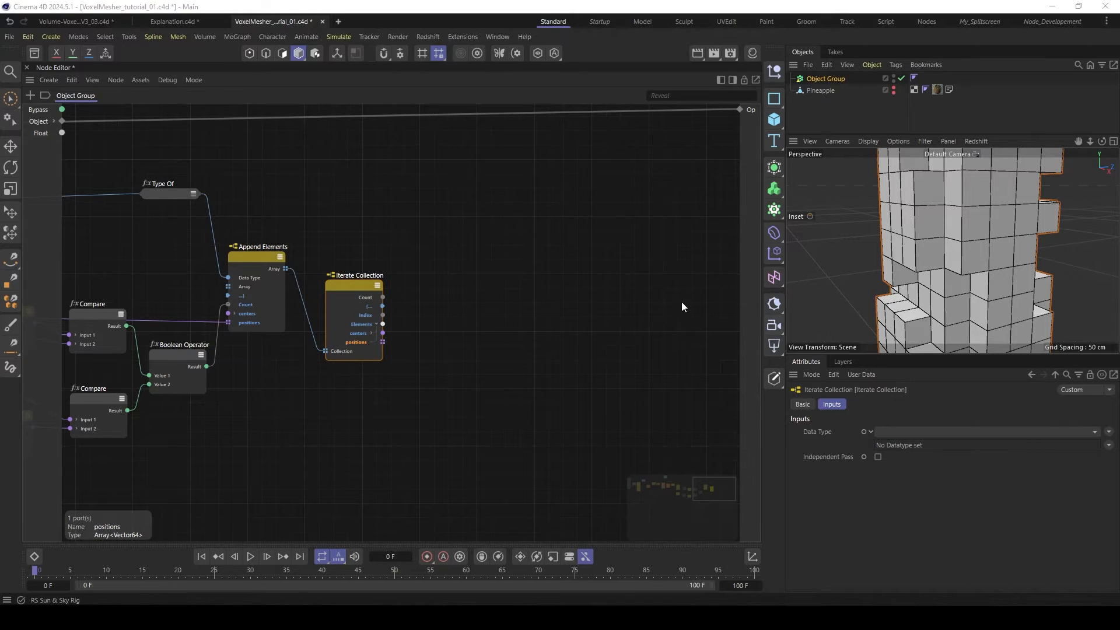
- Add a Geometry Property Set node of type Positions well beyond the new Iterate Collection
{"action": "double_click", "coordinate": [668, 309]}
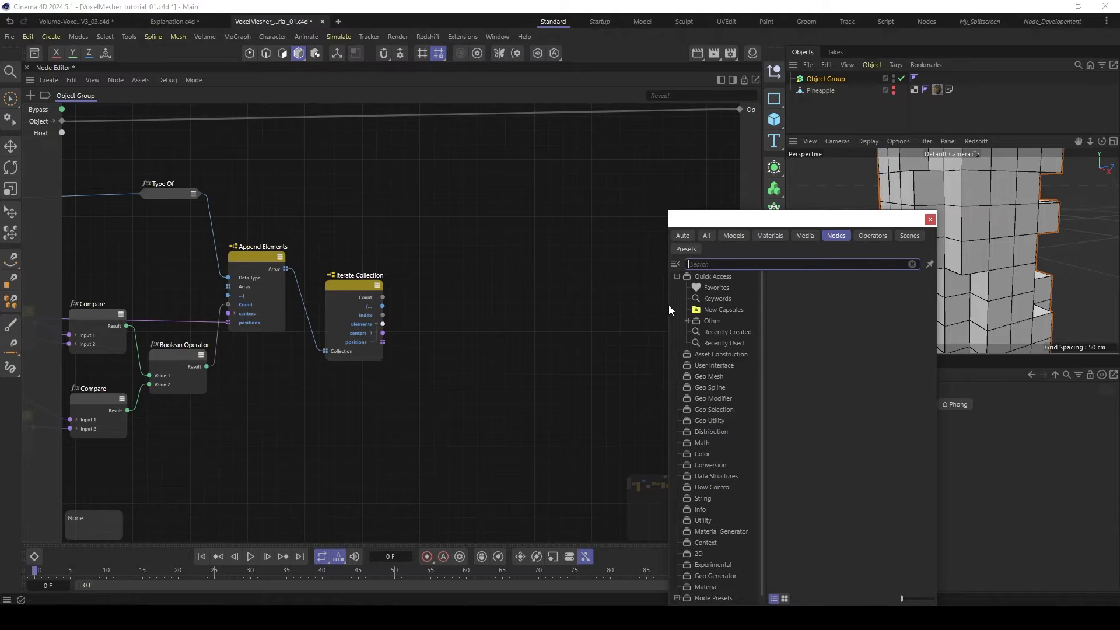
{"action": "type", "text": "pro"}
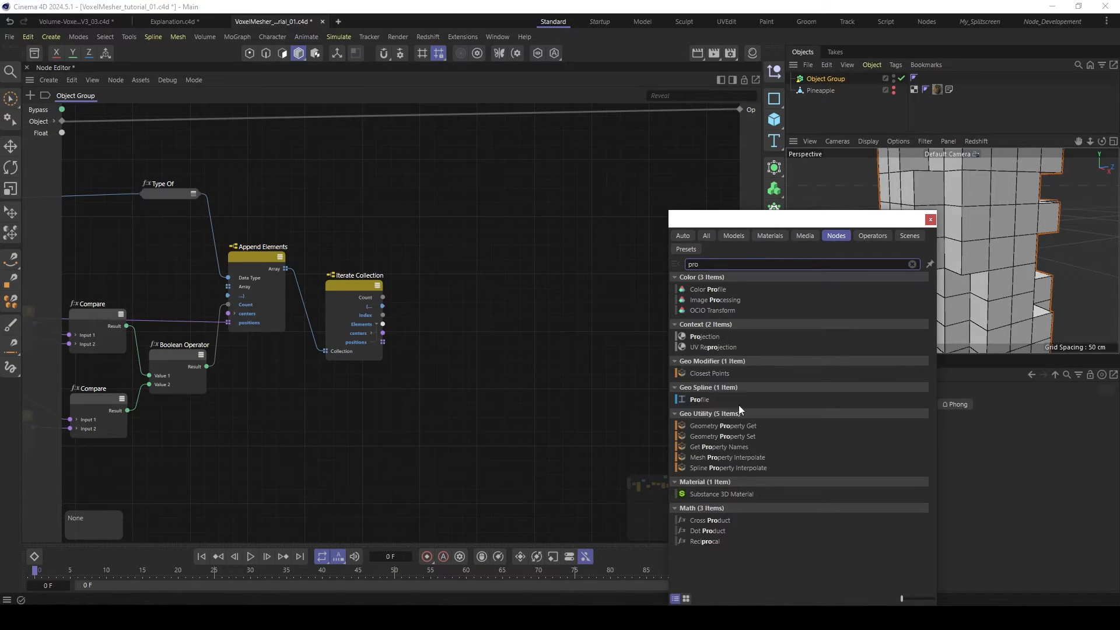
{"action": "double_click", "coordinate": [752, 436]}
{"action": "left_click_drag", "start_coordinate": [641, 299], "coordinate": [621, 257]}
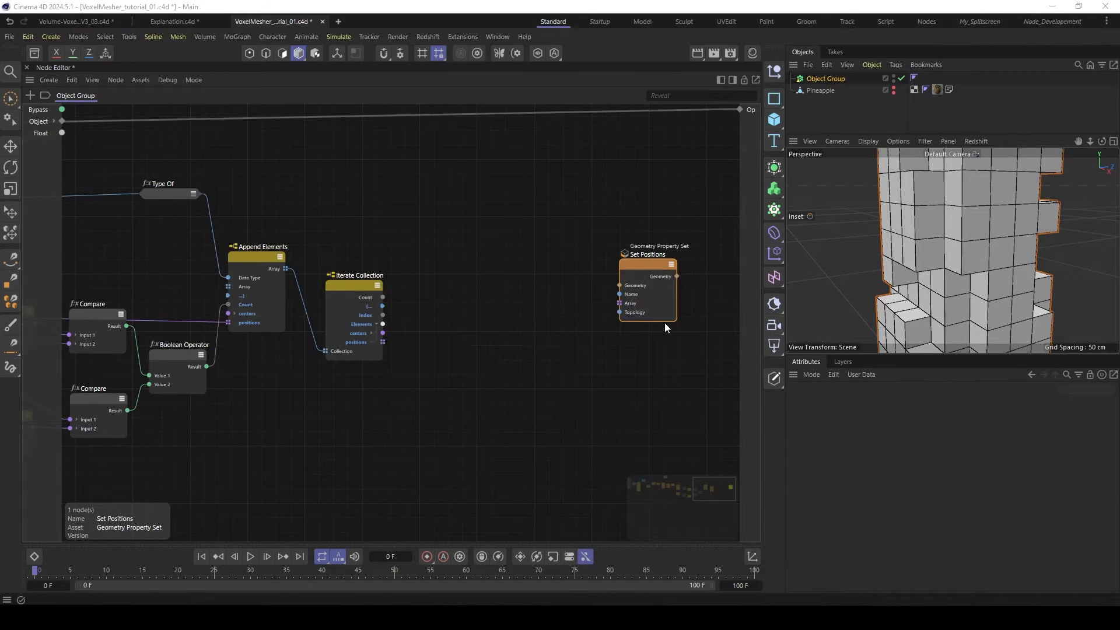
{"action": "left_click_drag", "start_coordinate": [634, 265], "coordinate": [639, 264]}
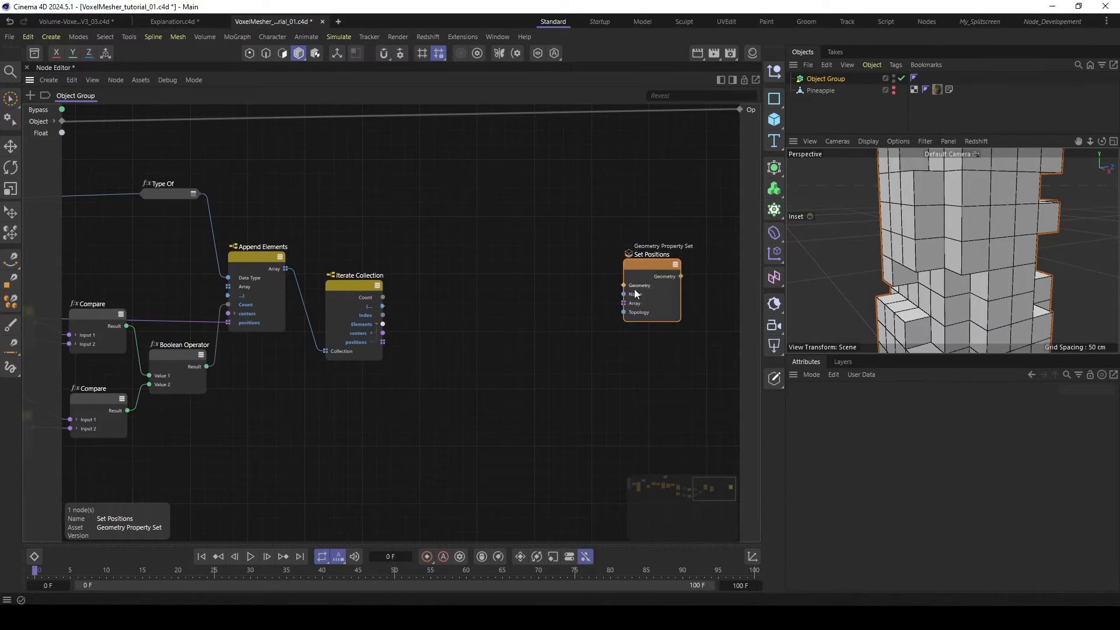
- Add a Polygons Topology Set node, connect its Topology output to Set Positions' Topology input, and arrange both nodes
{"action": "left_click", "coordinate": [639, 312]}
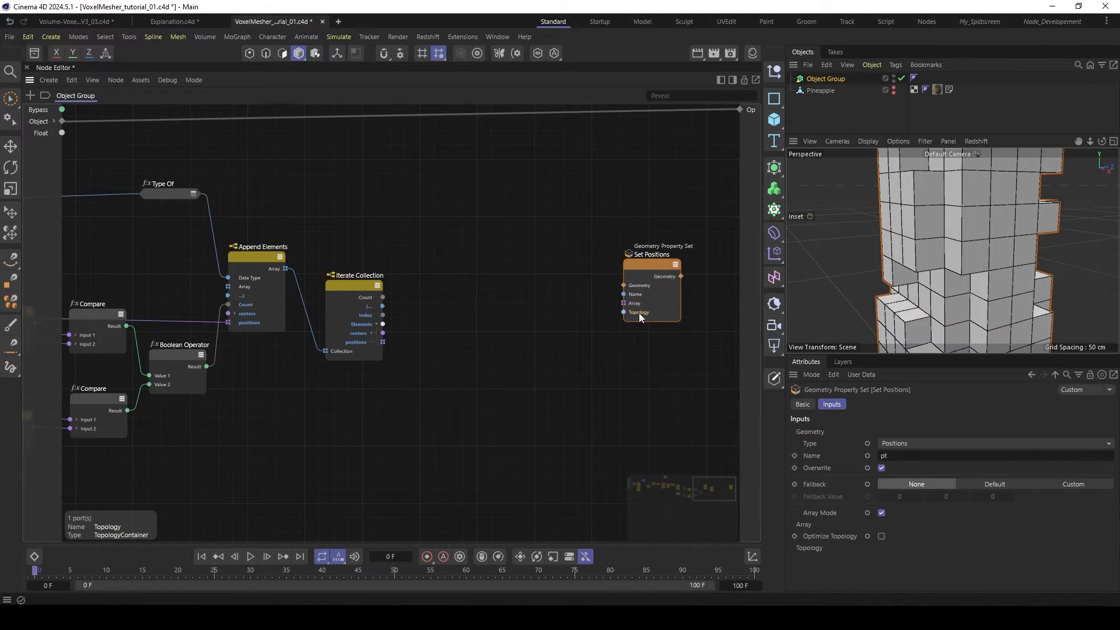
{"action": "double_click", "coordinate": [553, 347]}
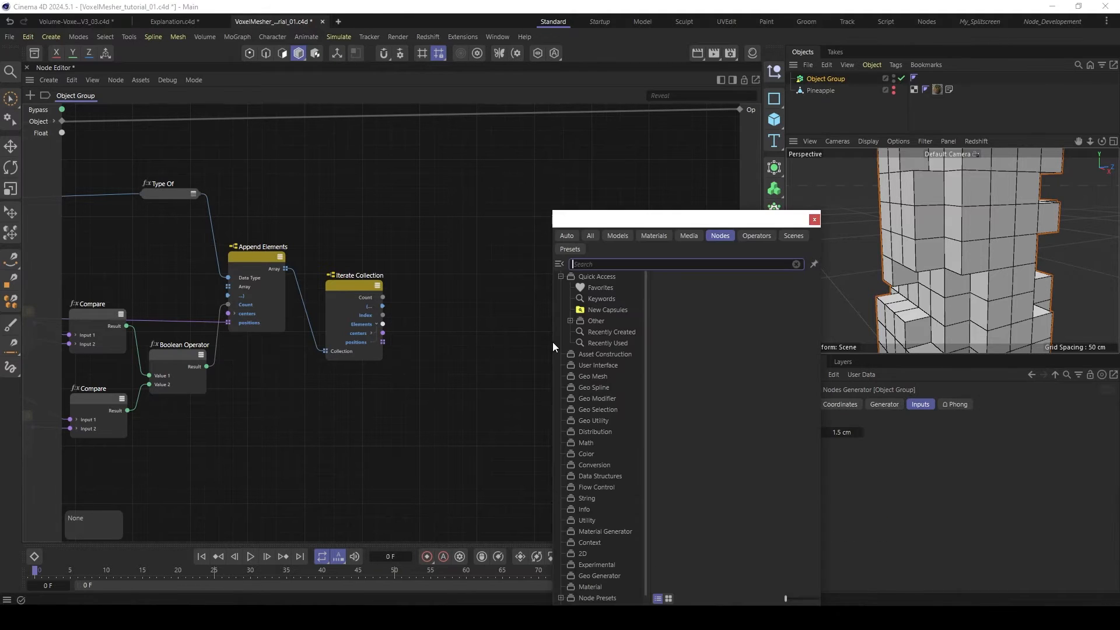
{"action": "type", "text": "topol"}
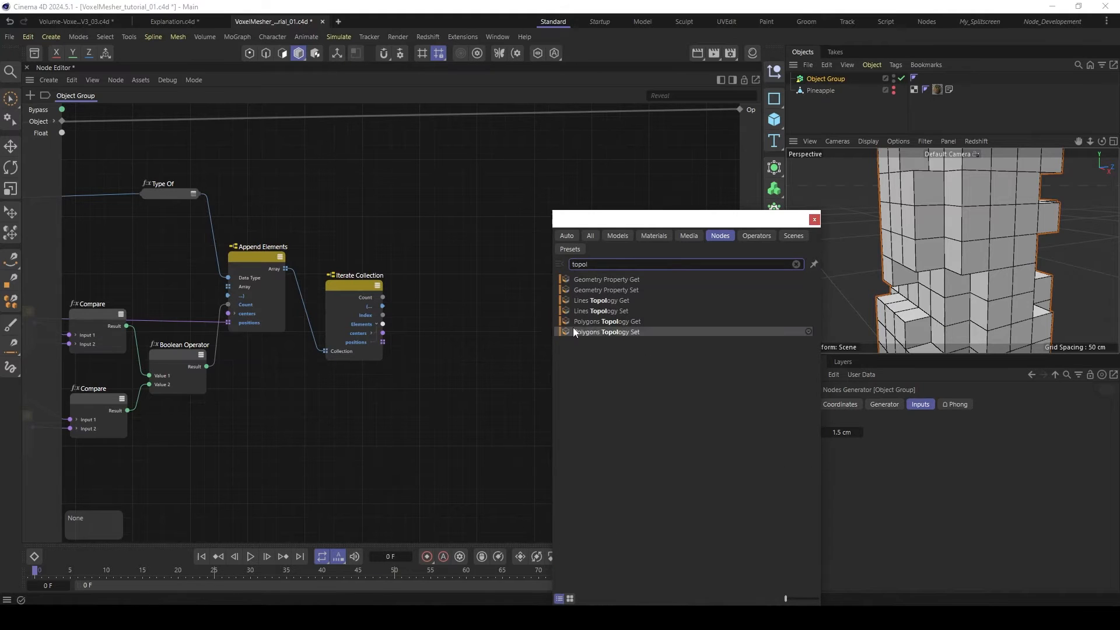
{"action": "key", "text": "BackSpace"}
{"action": "left_click", "coordinate": [616, 331]}
{"action": "key", "text": "Return"}
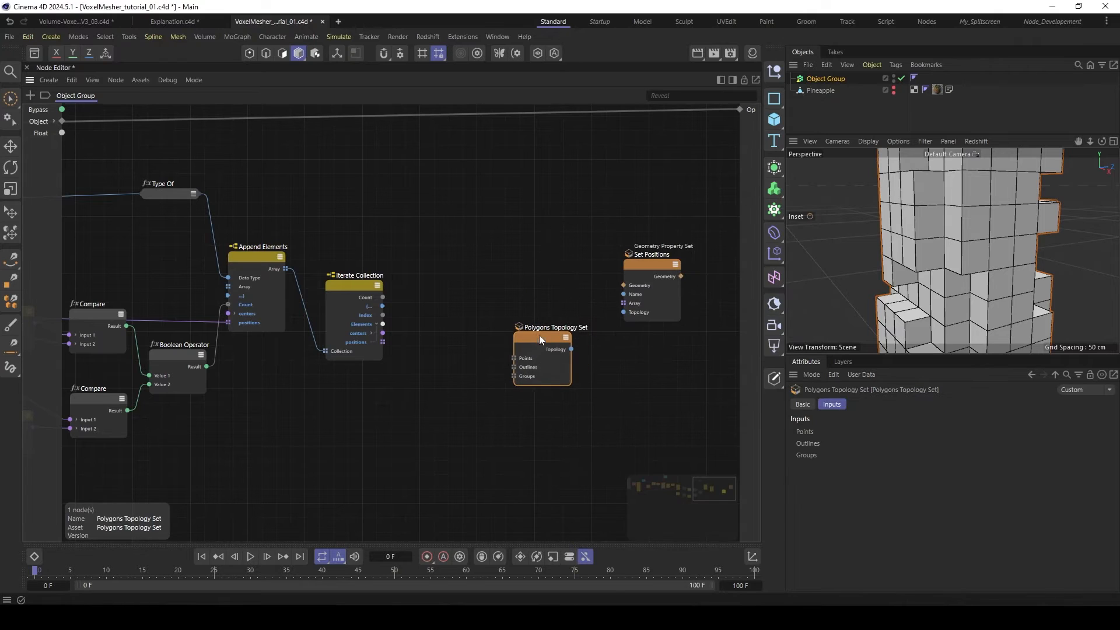
{"action": "left_click_drag", "start_coordinate": [570, 349], "coordinate": [623, 312]}
{"action": "left_click_drag", "start_coordinate": [533, 342], "coordinate": [563, 332]}
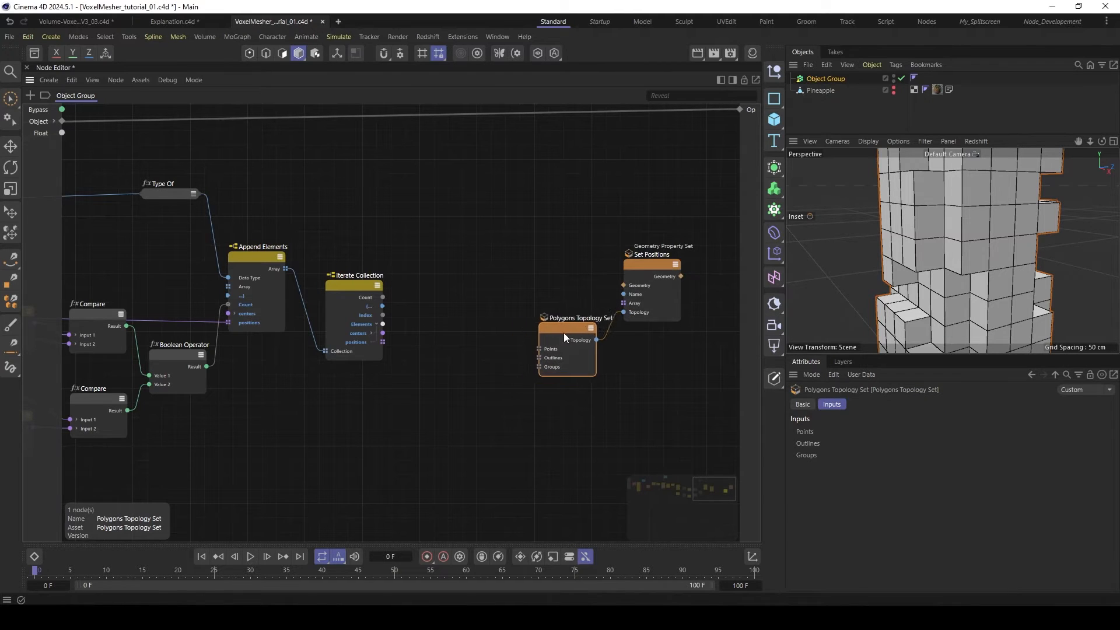
{"action": "left_click_drag", "start_coordinate": [641, 267], "coordinate": [666, 264]}
{"action": "left_click_drag", "start_coordinate": [572, 327], "coordinate": [585, 320]}
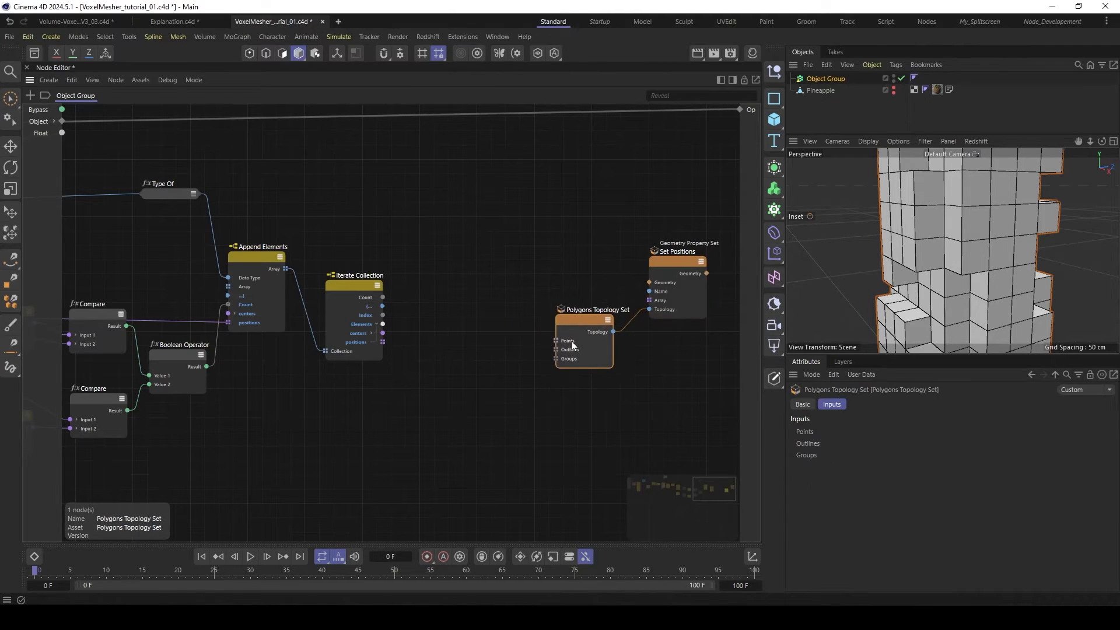
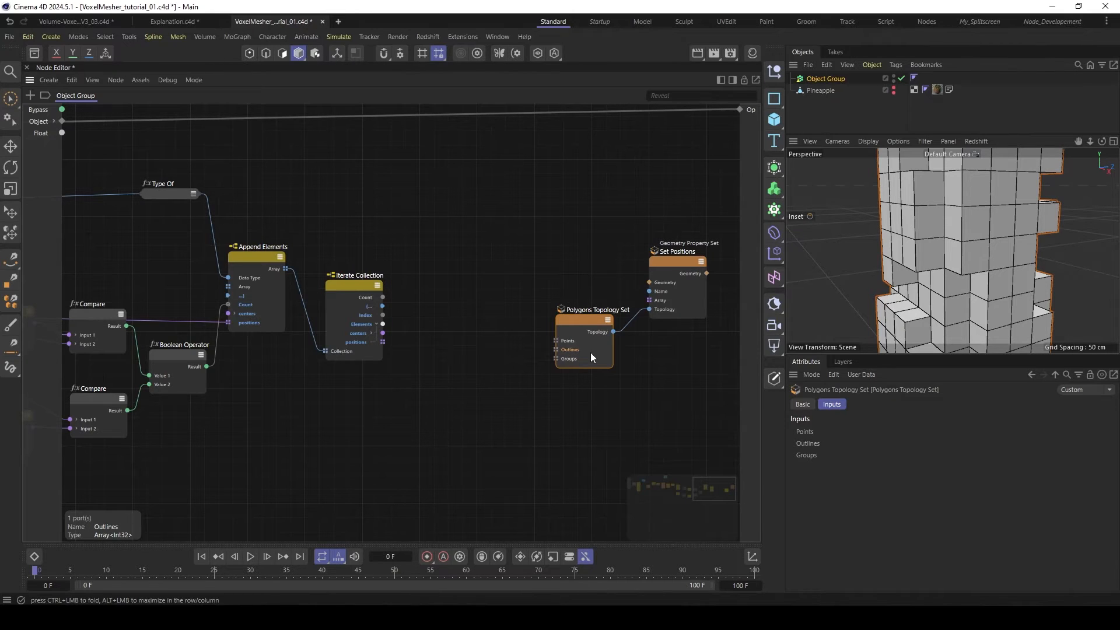
- Add another Iterate Collection node above the existing one and connect the earlier node's positions output to its Collection input
{"action": "left_click", "coordinate": [663, 299]}
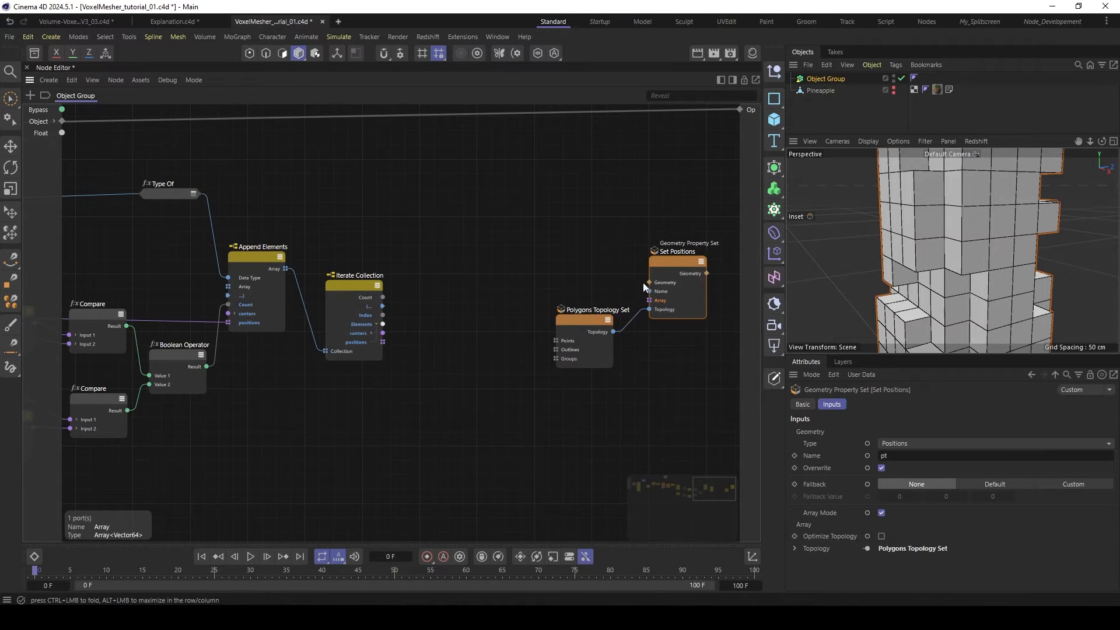
{"action": "left_click_drag", "start_coordinate": [670, 260], "coordinate": [670, 255]}
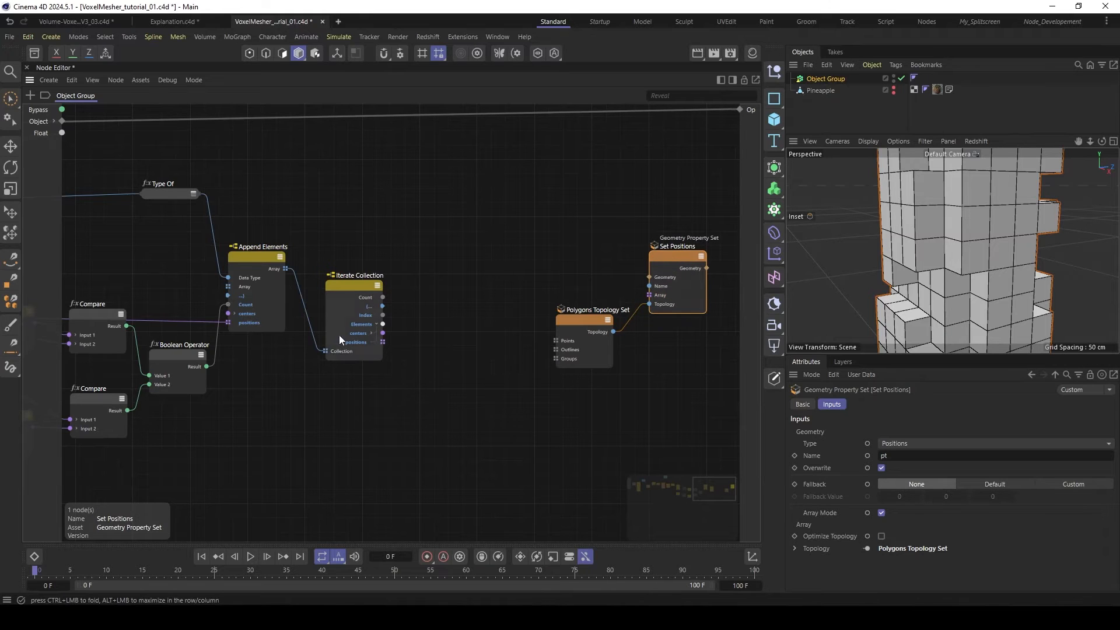
{"action": "left_click", "coordinate": [358, 342]}
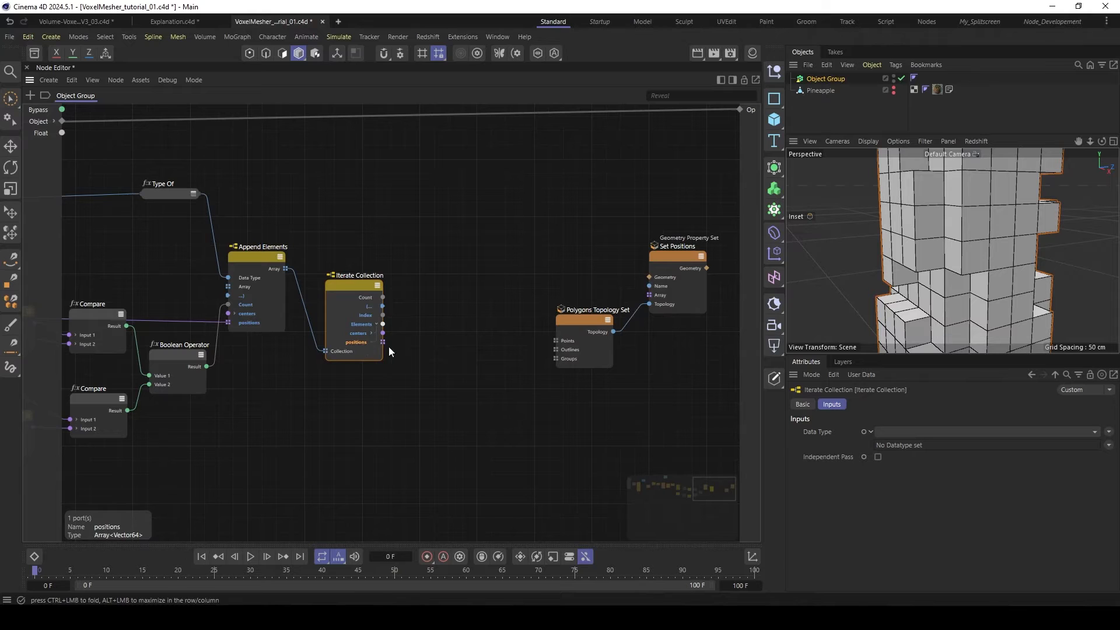
{"action": "double_click", "coordinate": [472, 300]}
{"action": "type", "text": "iter"}
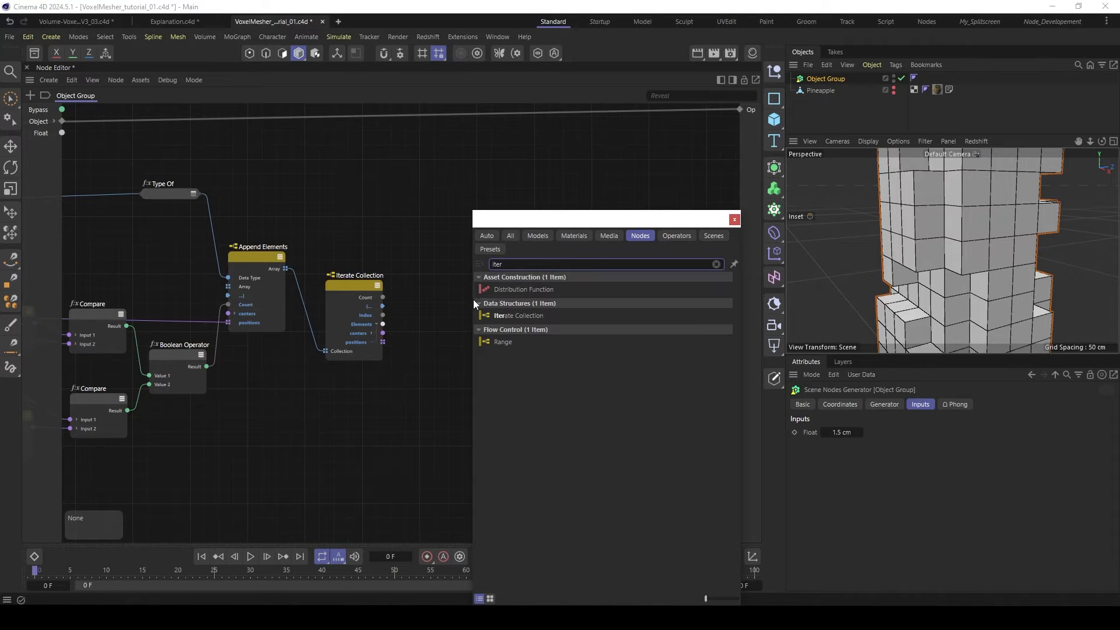
{"action": "left_click", "coordinate": [505, 315]}
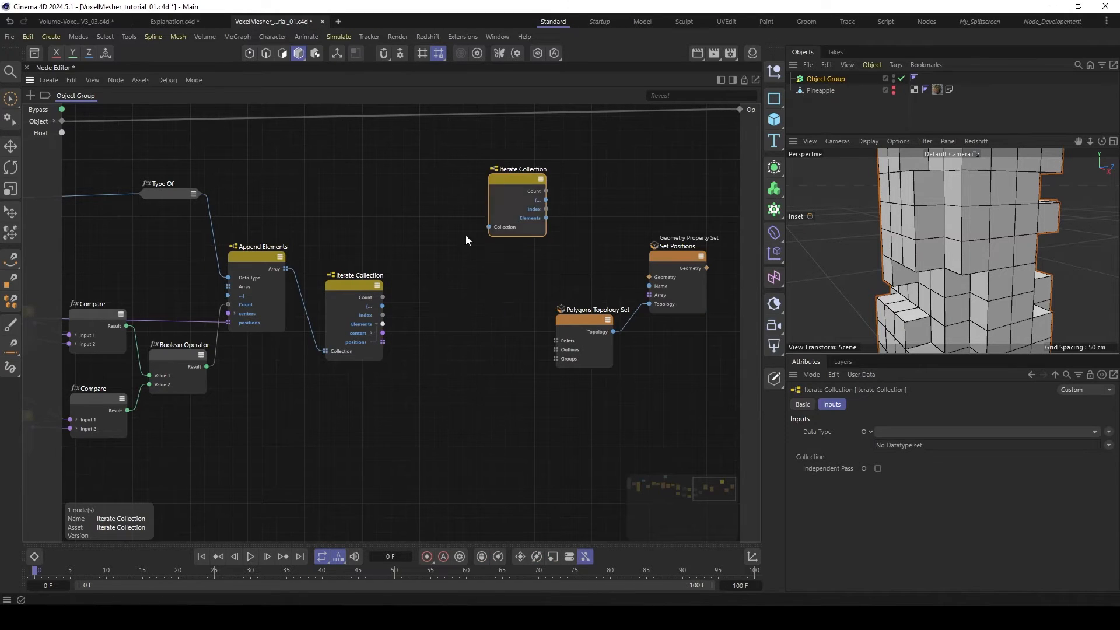
{"action": "left_click_drag", "start_coordinate": [385, 342], "coordinate": [490, 227]}
{"action": "left_click_drag", "start_coordinate": [518, 182], "coordinate": [474, 170]}
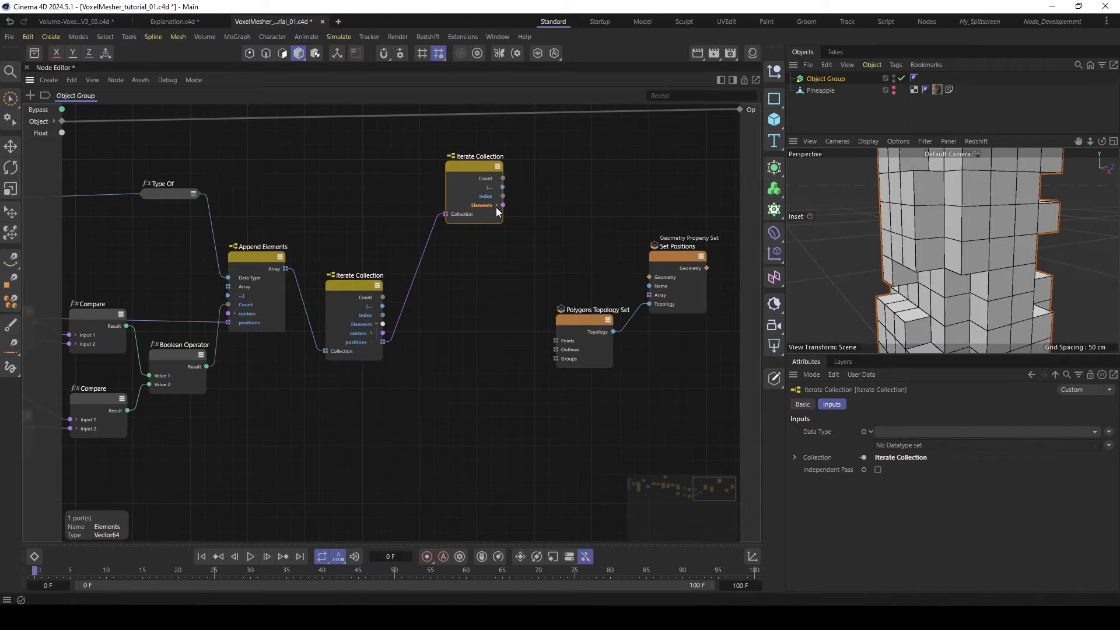
- Add an Append Elements node beside the new Iterate Collection and set its data type to Array<Vector>
{"action": "double_click", "coordinate": [540, 208]}
{"action": "type", "text": "app"}
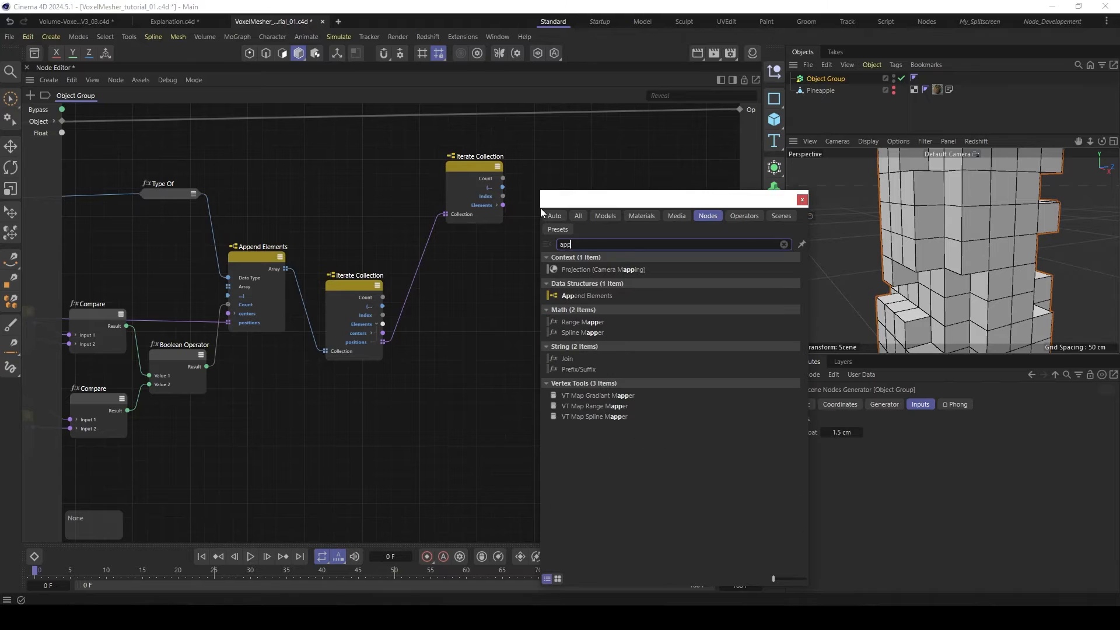
{"action": "left_click", "coordinate": [582, 296]}
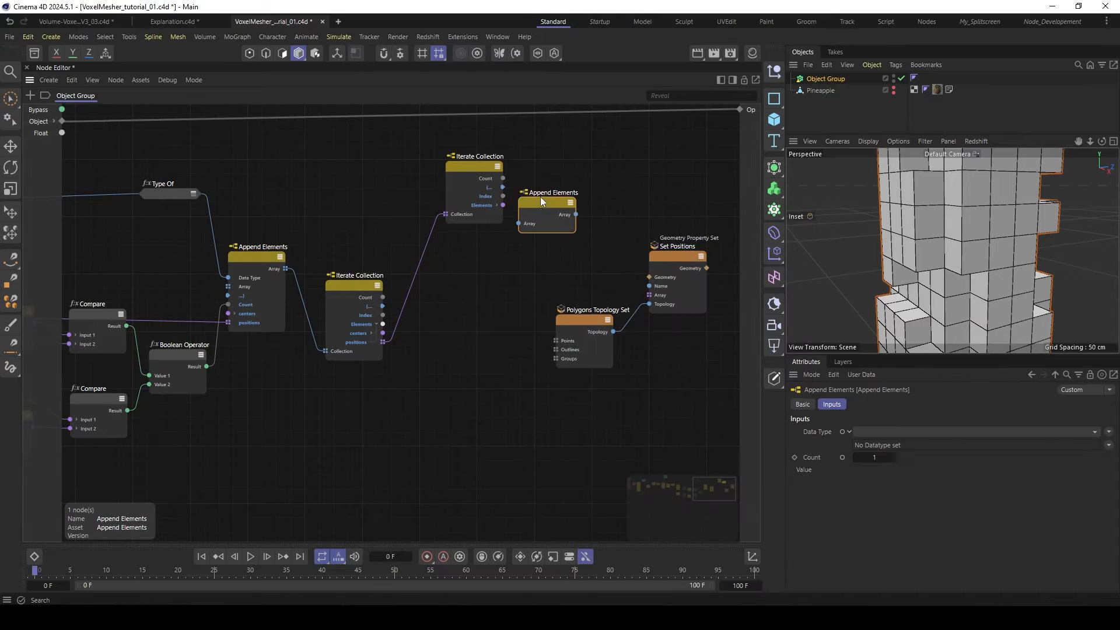
{"action": "left_click", "coordinate": [919, 432]}
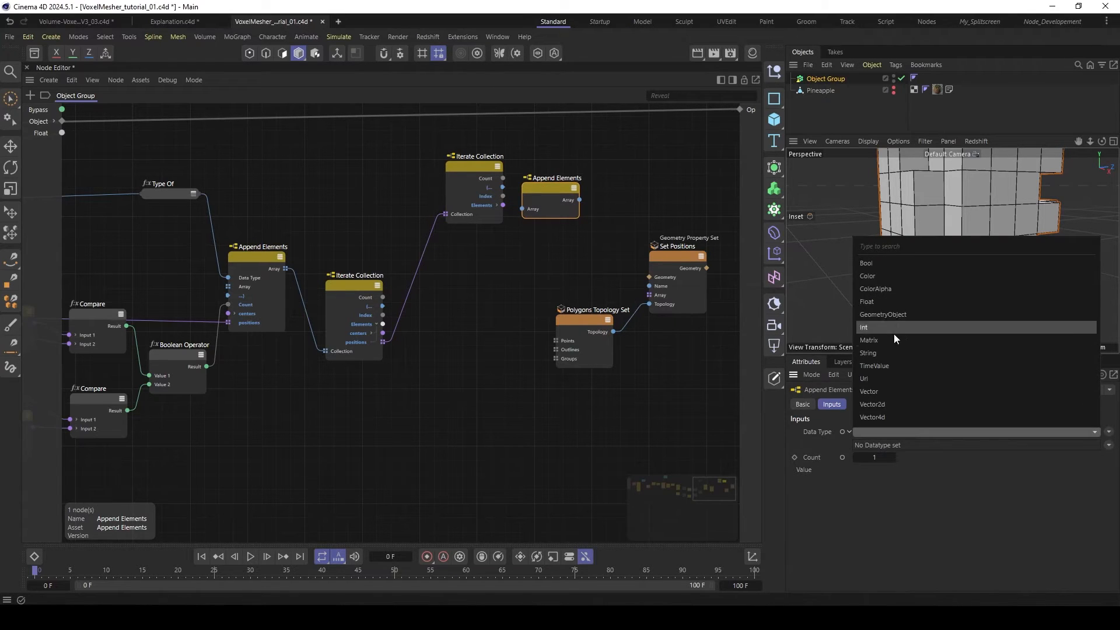
{"action": "left_click", "coordinate": [881, 393]}
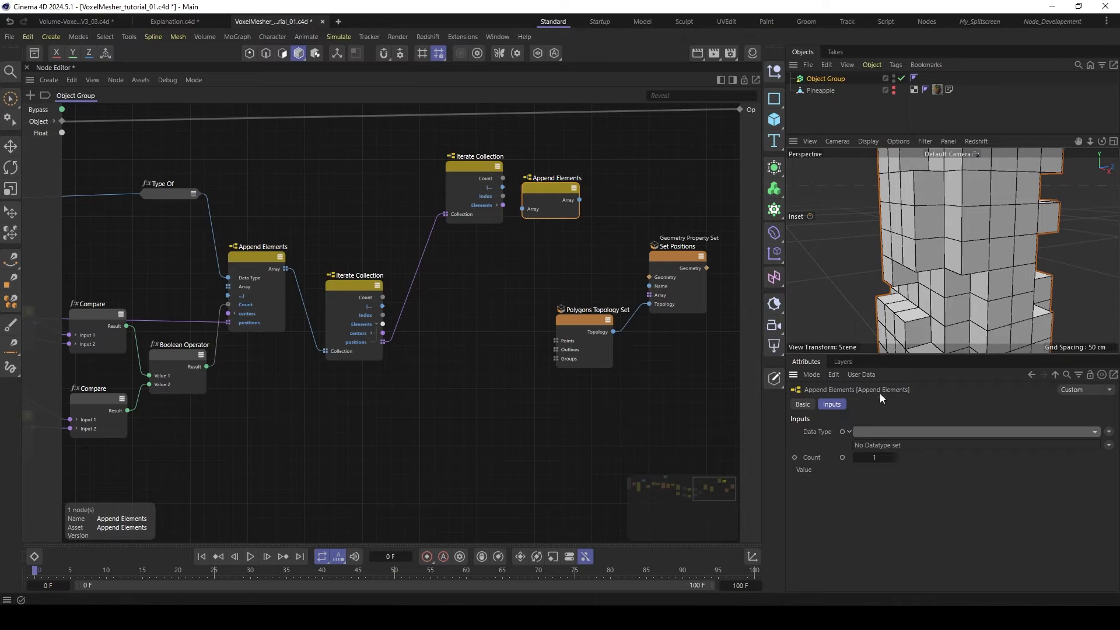
{"action": "left_click", "coordinate": [1108, 445]}
{"action": "mouse_move", "coordinate": [1094, 461]}
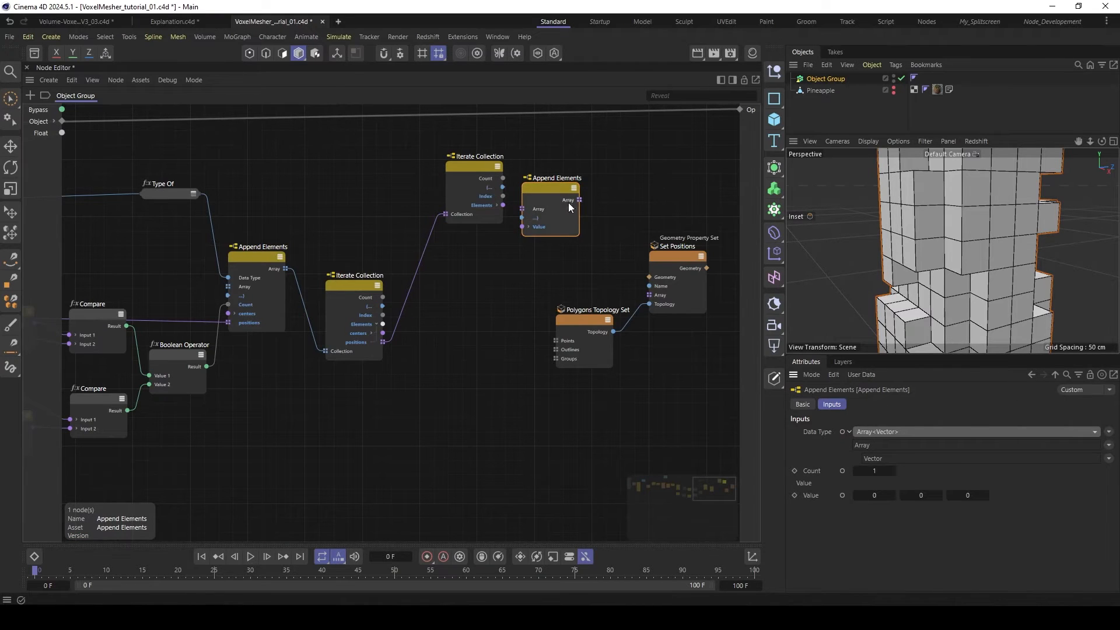
- Wire Iterate Collection's Elements into Append Elements' Value and its Array into Set Positions' Array, moving Polygons Topology Set lower
{"action": "left_click_drag", "start_coordinate": [544, 194], "coordinate": [544, 175]}
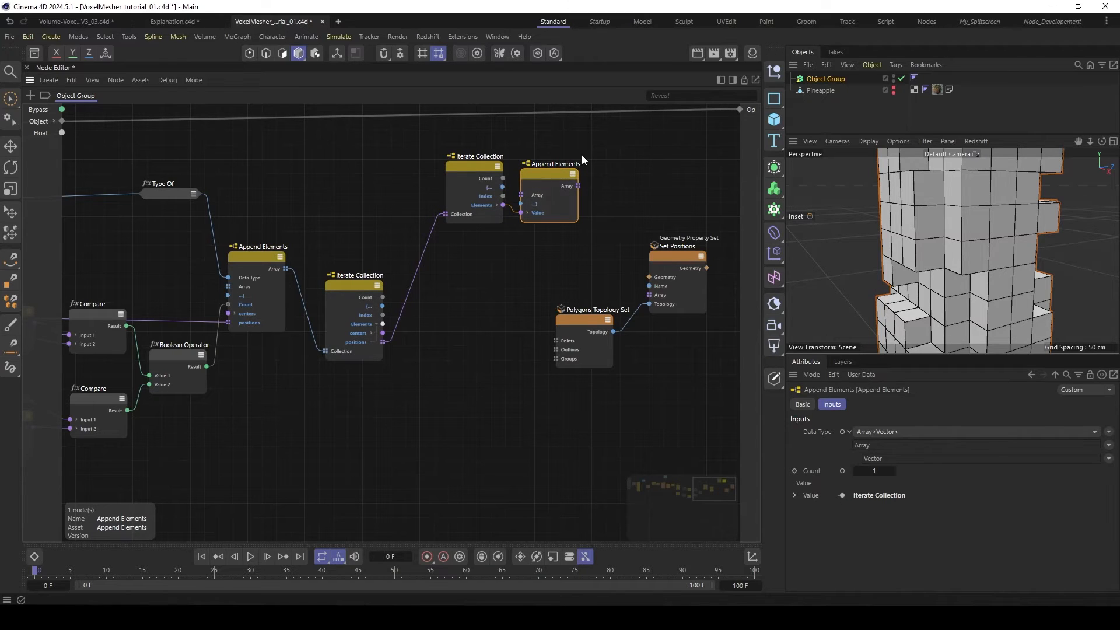
{"action": "left_click_drag", "start_coordinate": [578, 185], "coordinate": [637, 298]}
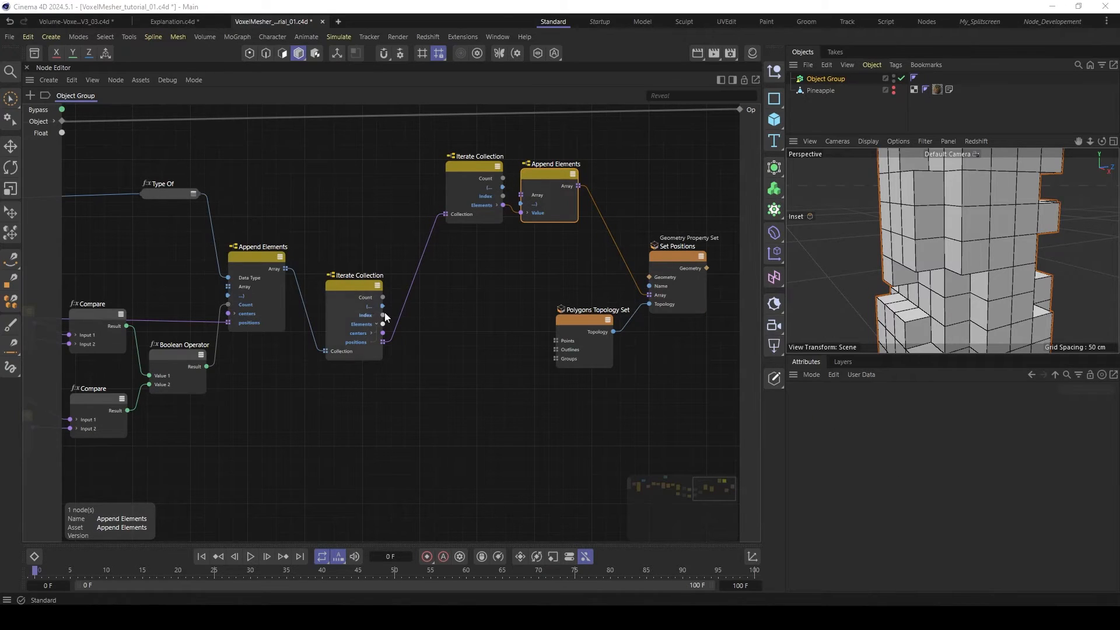
{"action": "left_click", "coordinate": [570, 343]}
{"action": "left_click_drag", "start_coordinate": [578, 319], "coordinate": [583, 330]}
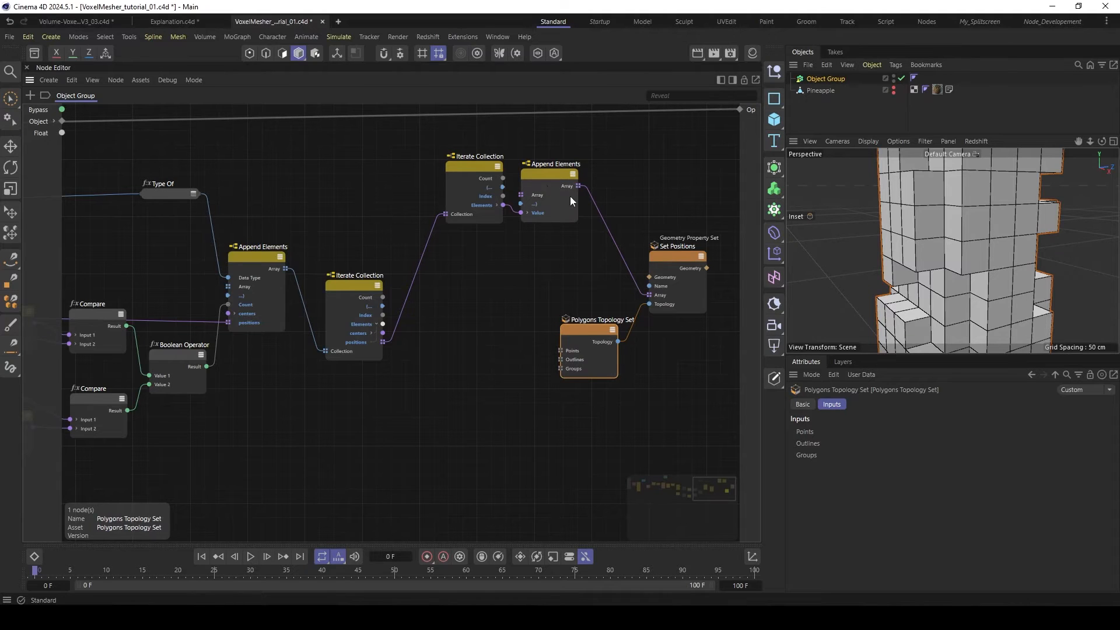
{"action": "left_click_drag", "start_coordinate": [598, 335], "coordinate": [594, 356]}
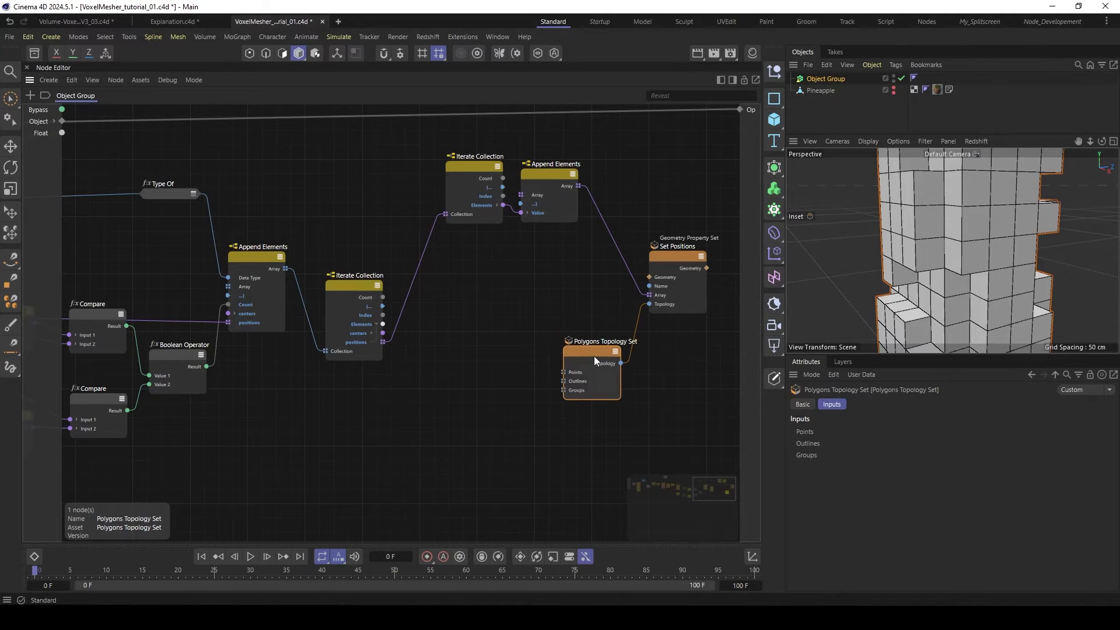
- Add a Range node between the lower Iterate Collection and Polygons Topology Set, and space the nodes apart
{"action": "double_click", "coordinate": [481, 328]}
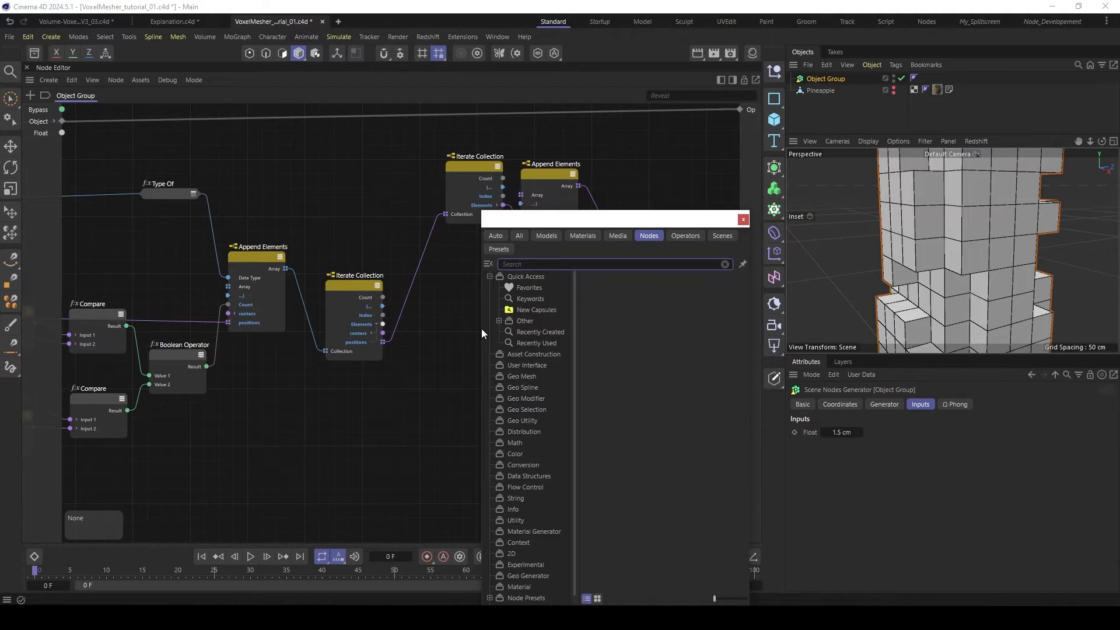
{"action": "type", "text": "rar"}
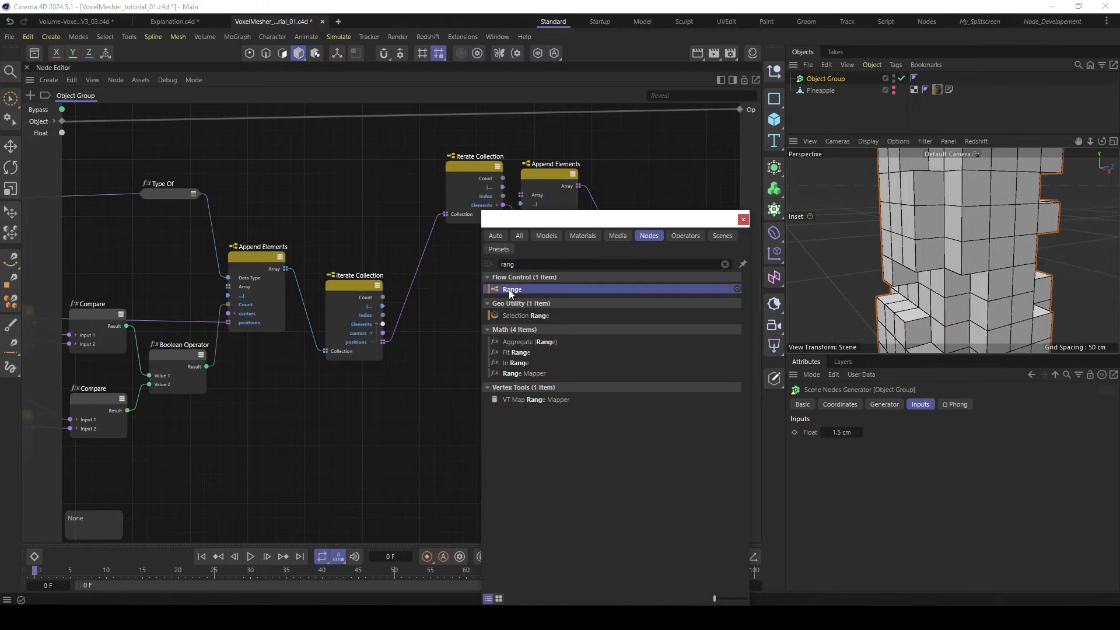
{"action": "double_click", "coordinate": [509, 289]}
{"action": "left_click_drag", "start_coordinate": [484, 330], "coordinate": [487, 293]}
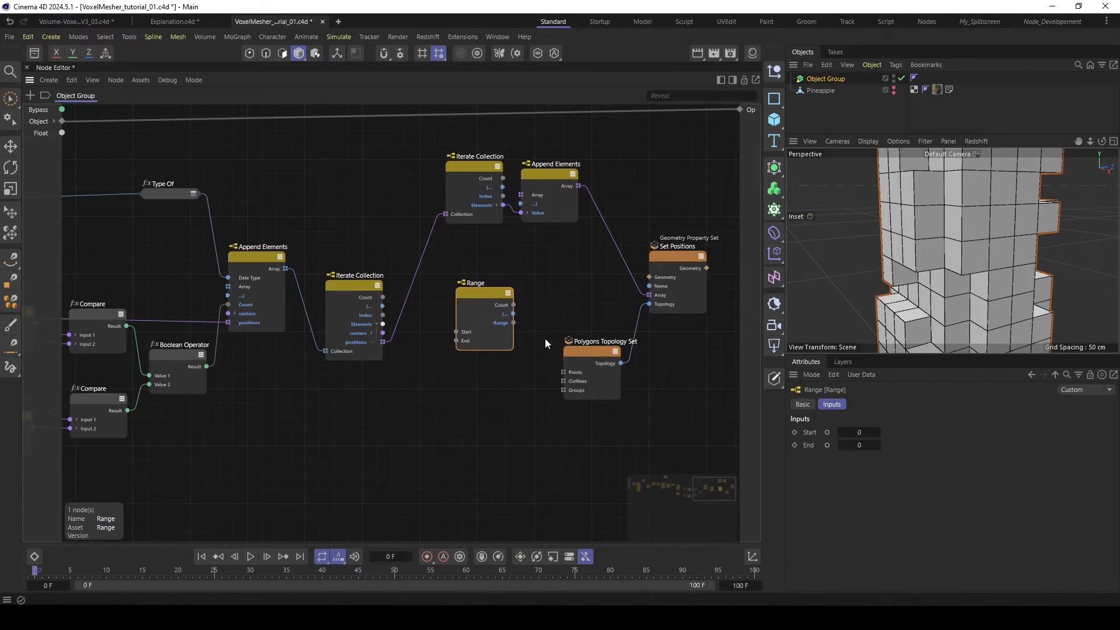
{"action": "left_click_drag", "start_coordinate": [583, 355], "coordinate": [580, 365]}
{"action": "left_click_drag", "start_coordinate": [483, 295], "coordinate": [491, 285]}
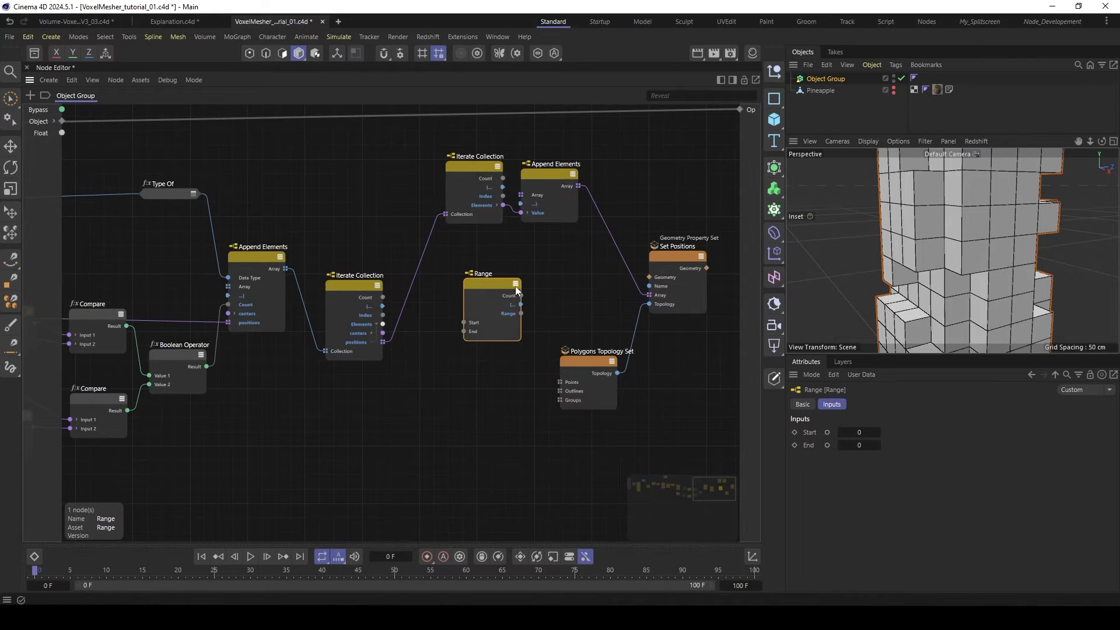
{"action": "left_click_drag", "start_coordinate": [481, 281], "coordinate": [487, 284]}
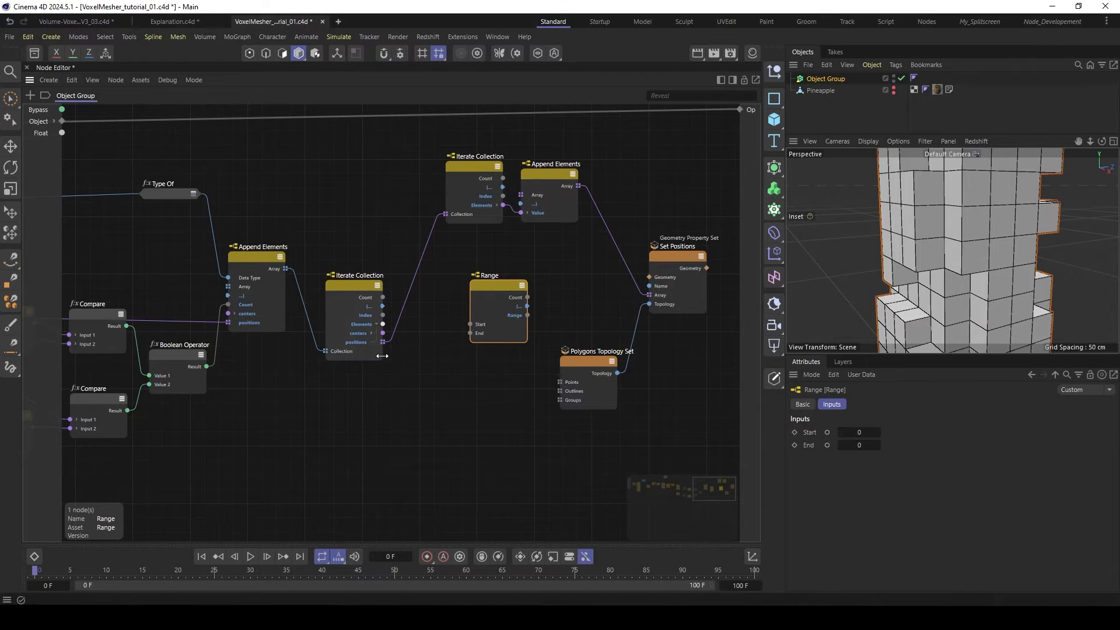
- Add an Arithmetic Multiply node and connect the lower Iterate Collection's Count to its Input 1
{"action": "double_click", "coordinate": [433, 328]}
{"action": "type", "text": "mu"}
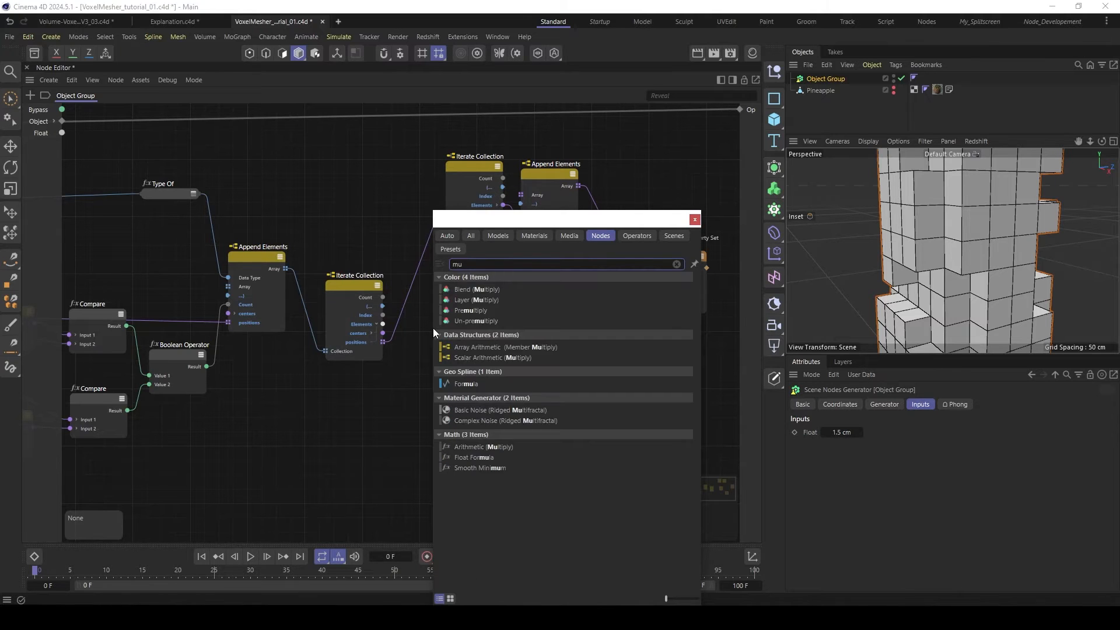
{"action": "type", "text": "l"}
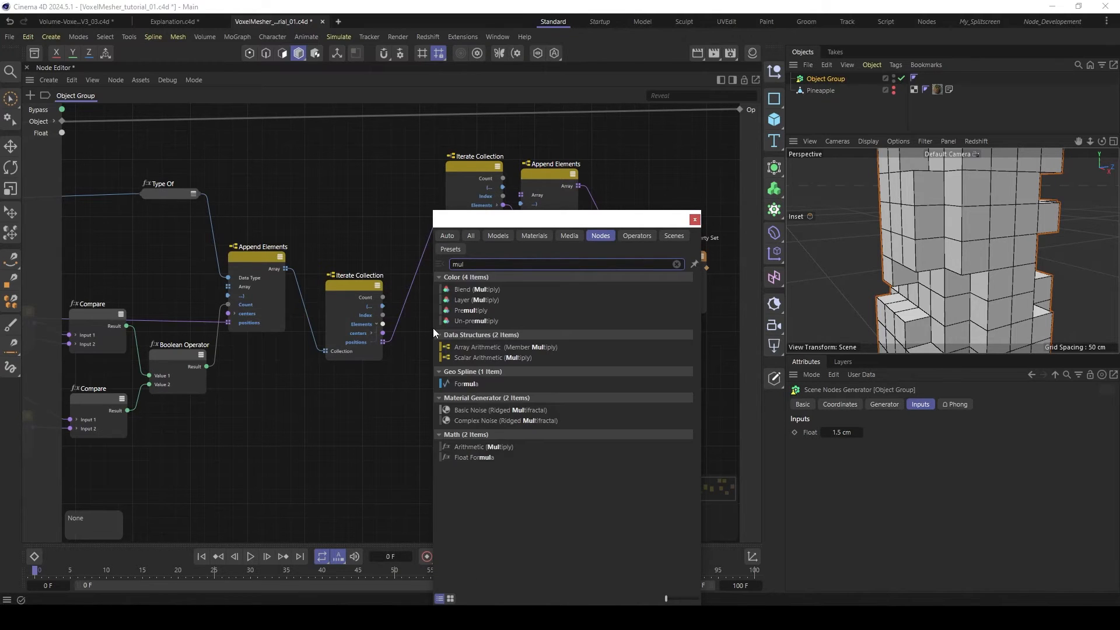
{"action": "double_click", "coordinate": [492, 447]}
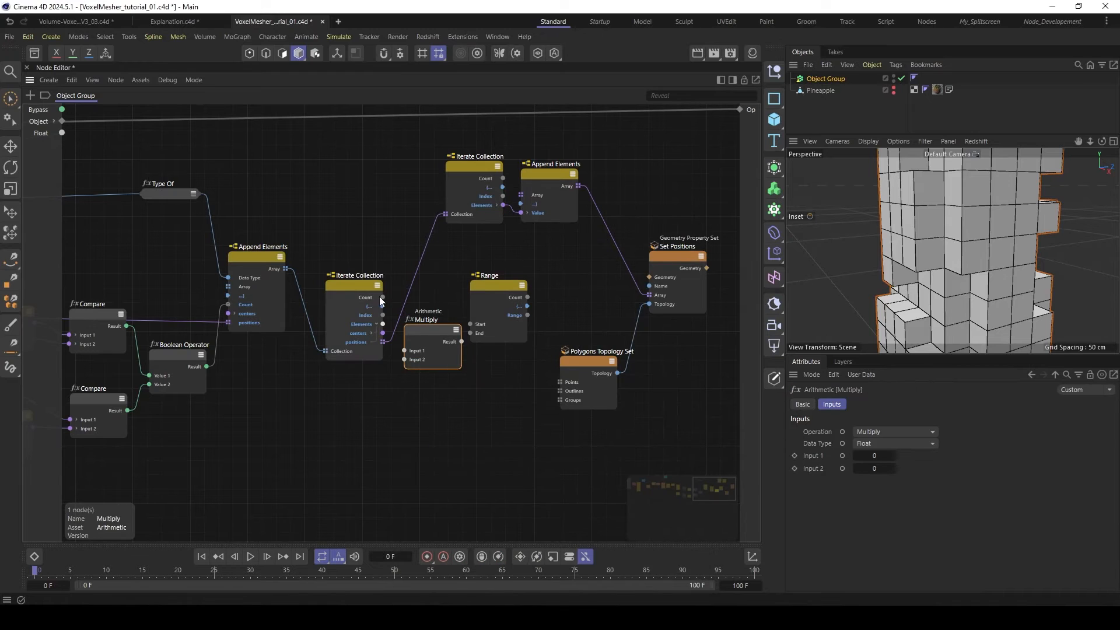
{"action": "left_click_drag", "start_coordinate": [405, 345], "coordinate": [405, 350]}
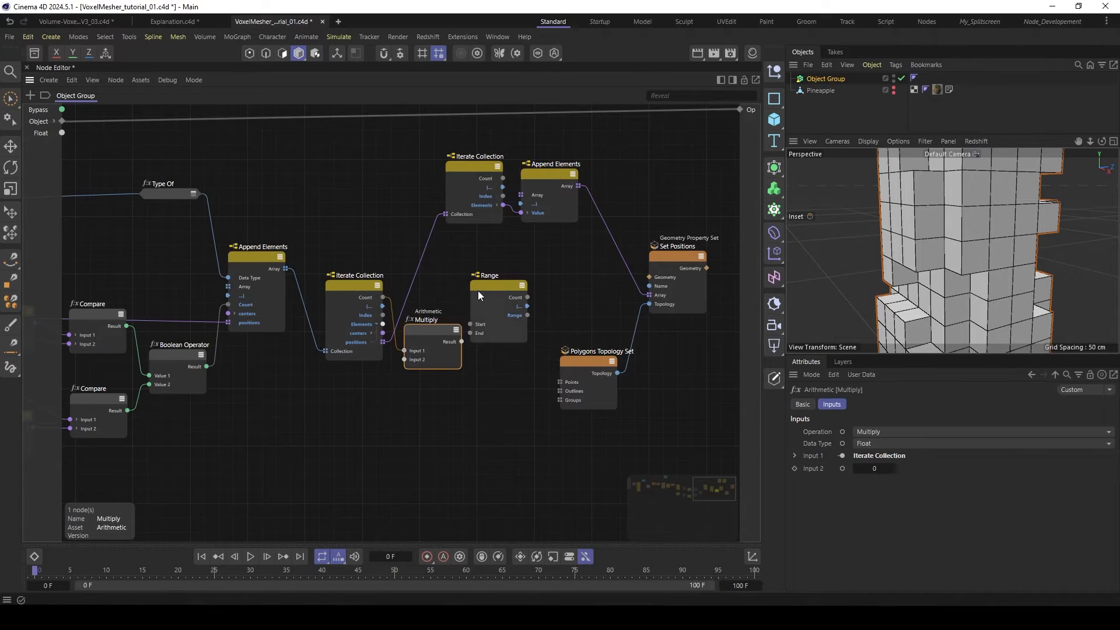
- Connect Multiply's Result to Range's End, set Multiply's Input 2 to 4, and line up the nodes
{"action": "left_click_drag", "start_coordinate": [479, 289], "coordinate": [497, 287]}
{"action": "left_click_drag", "start_coordinate": [424, 336], "coordinate": [450, 305]}
{"action": "left_click", "coordinate": [873, 469]}
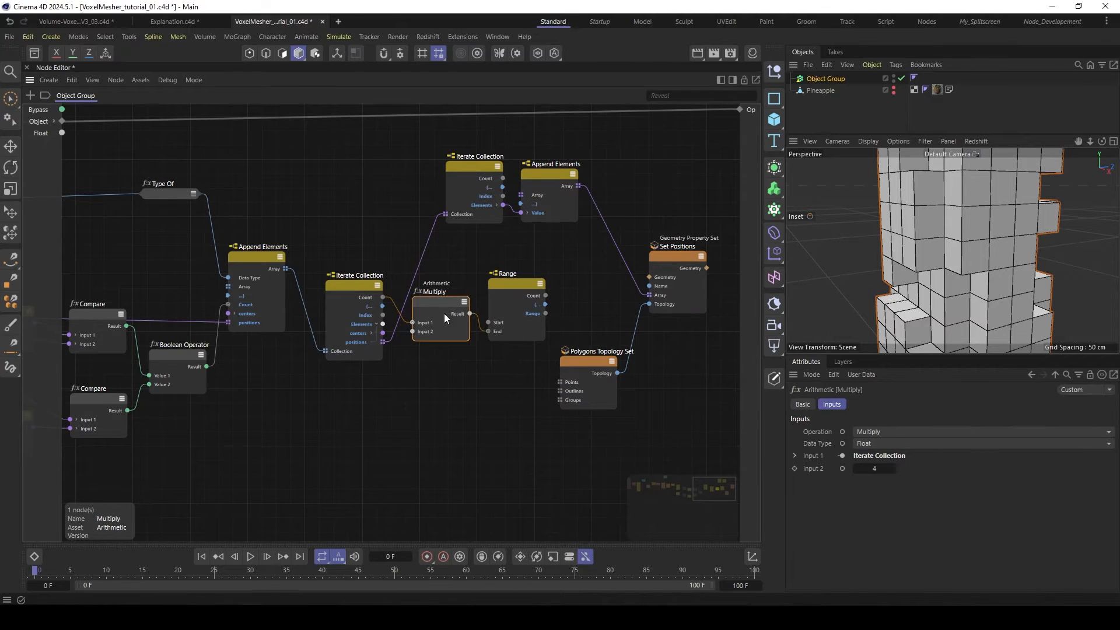
{"action": "left_click_drag", "start_coordinate": [528, 282], "coordinate": [522, 281]}
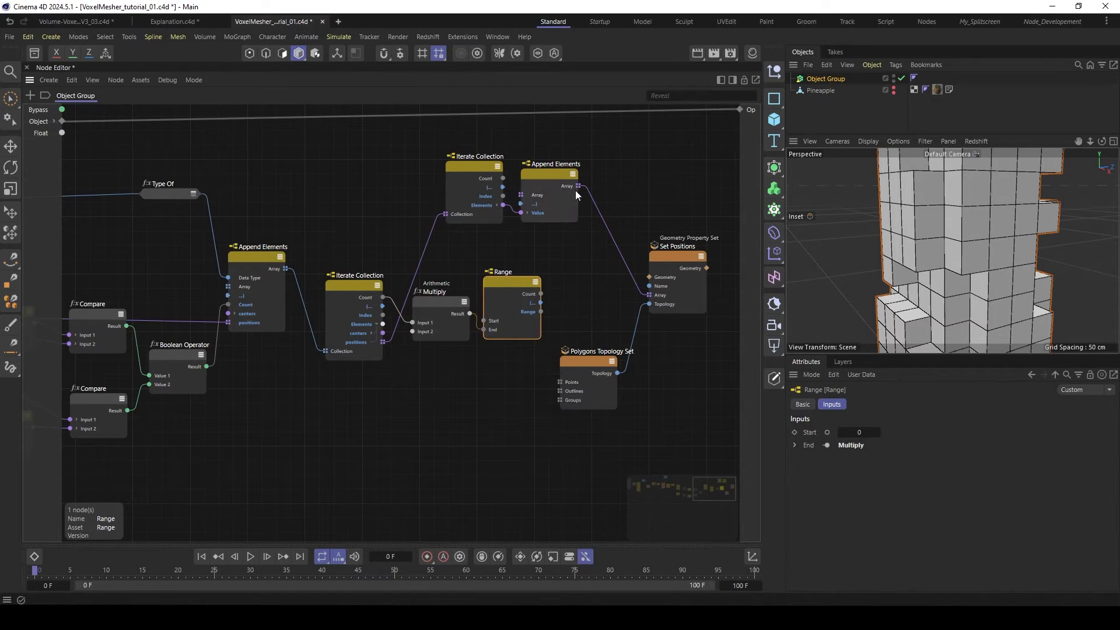
- Add an Assemble Collection node beside Range and set its data type to Int
{"action": "double_click", "coordinate": [590, 300]}
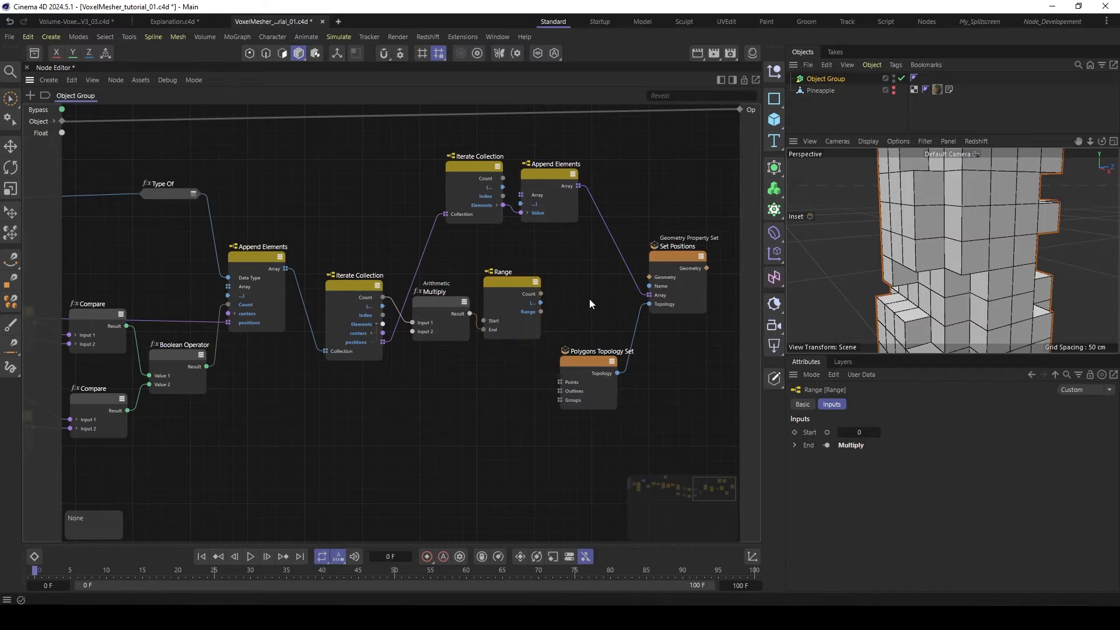
{"action": "type", "text": "assemb"}
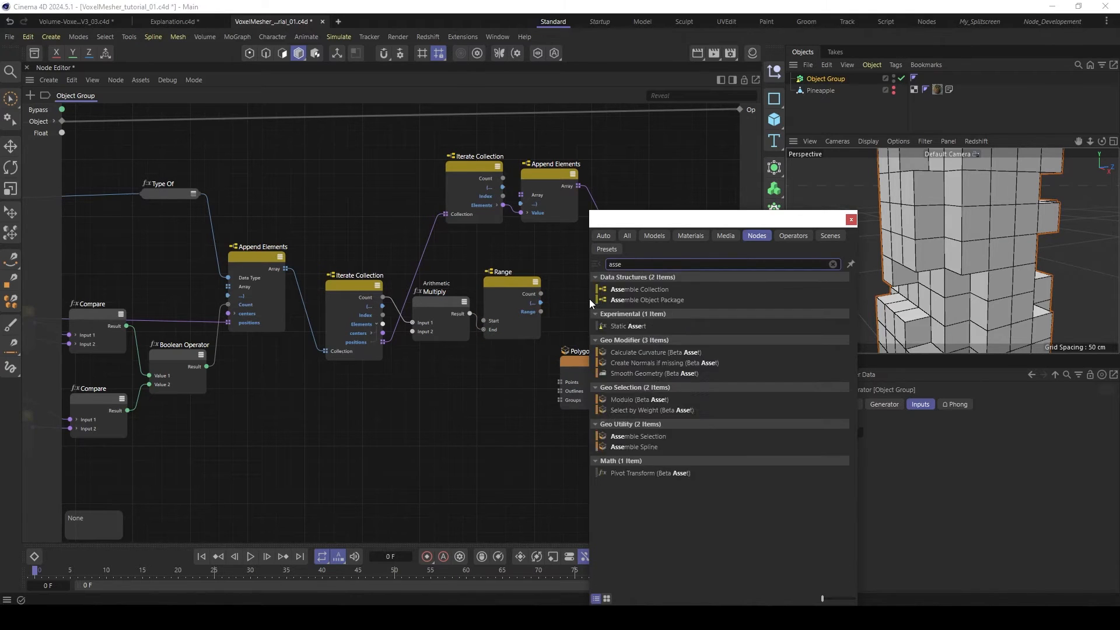
{"action": "double_click", "coordinate": [651, 291]}
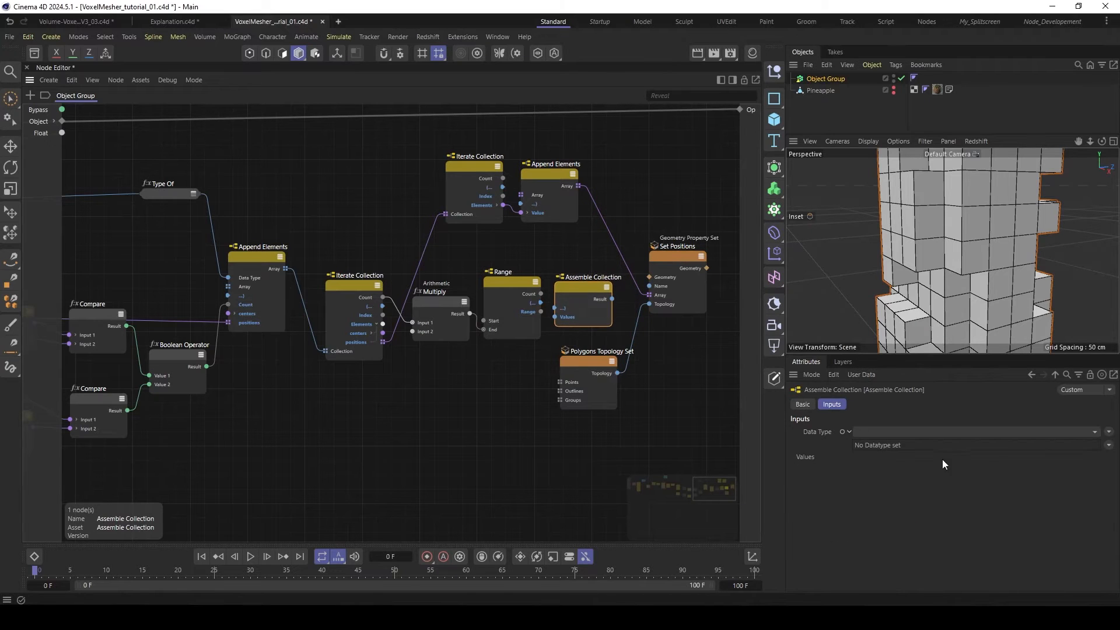
{"action": "left_click", "coordinate": [995, 432]}
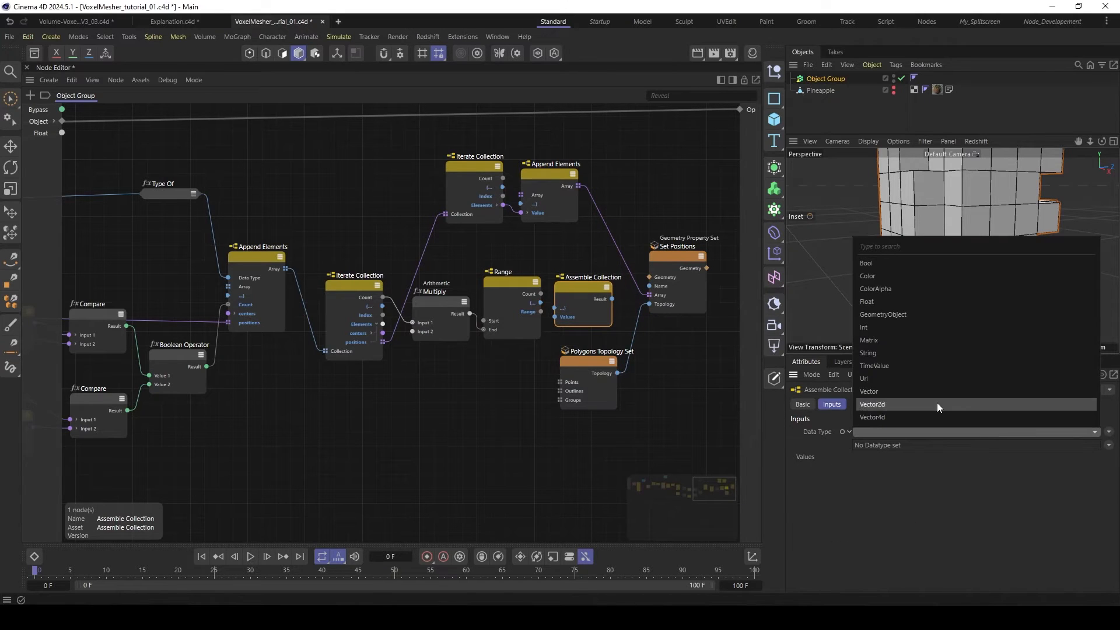
{"action": "left_click", "coordinate": [866, 326]}
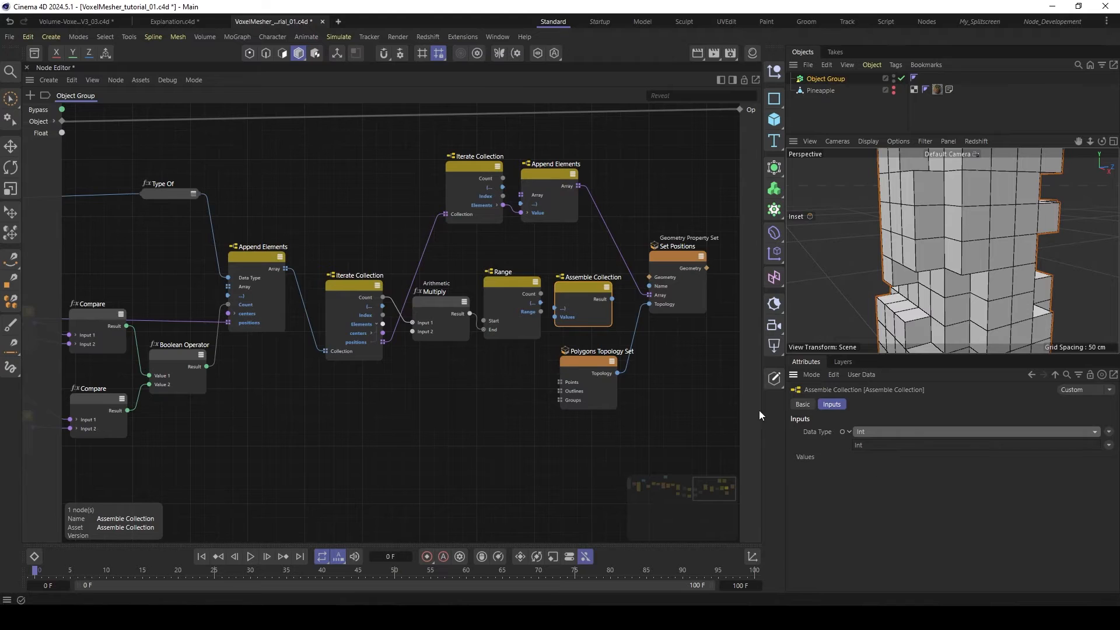
- Change Assemble Collection's data type to Array<Float64> and connect Range's Range output to its Values input
{"action": "left_click", "coordinate": [1108, 445]}
{"action": "mouse_move", "coordinate": [1076, 473]}
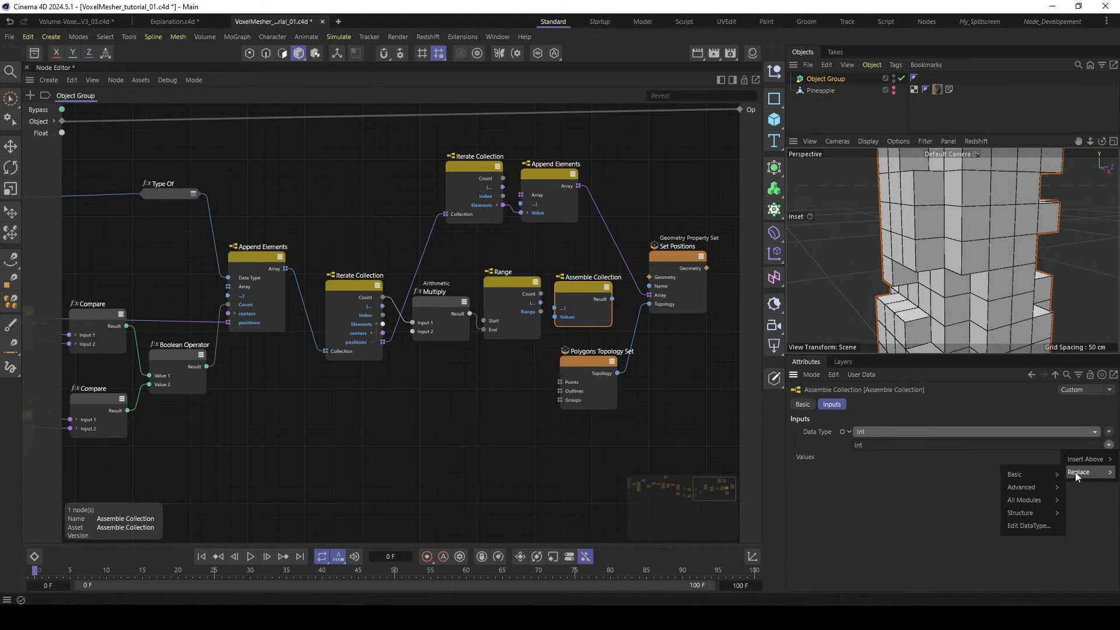
{"action": "mouse_move", "coordinate": [1039, 497]}
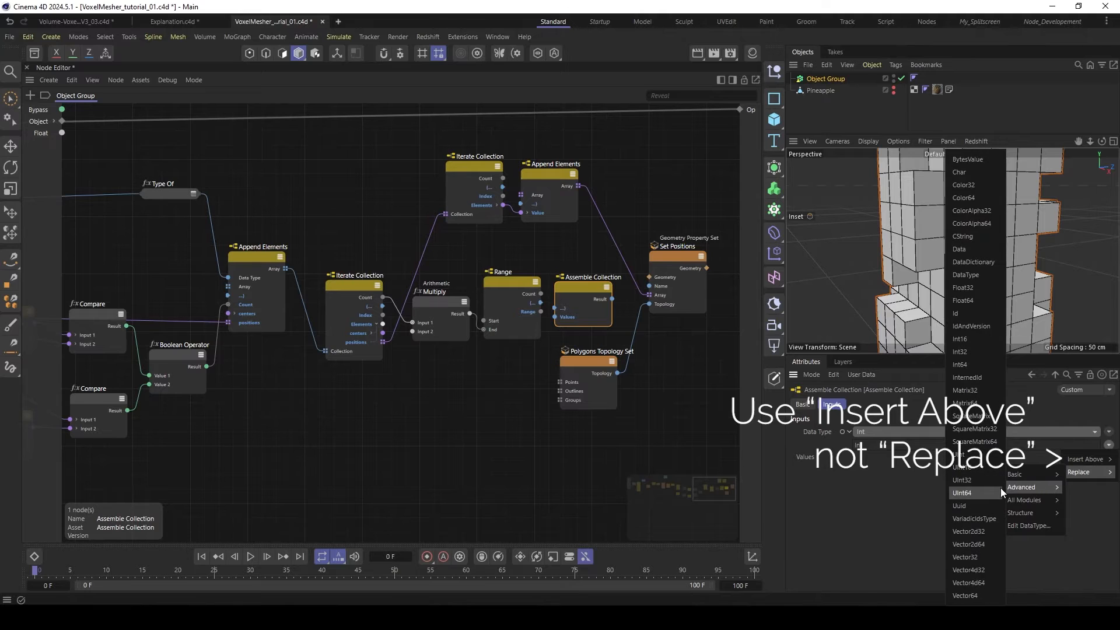
{"action": "left_click", "coordinate": [973, 416]}
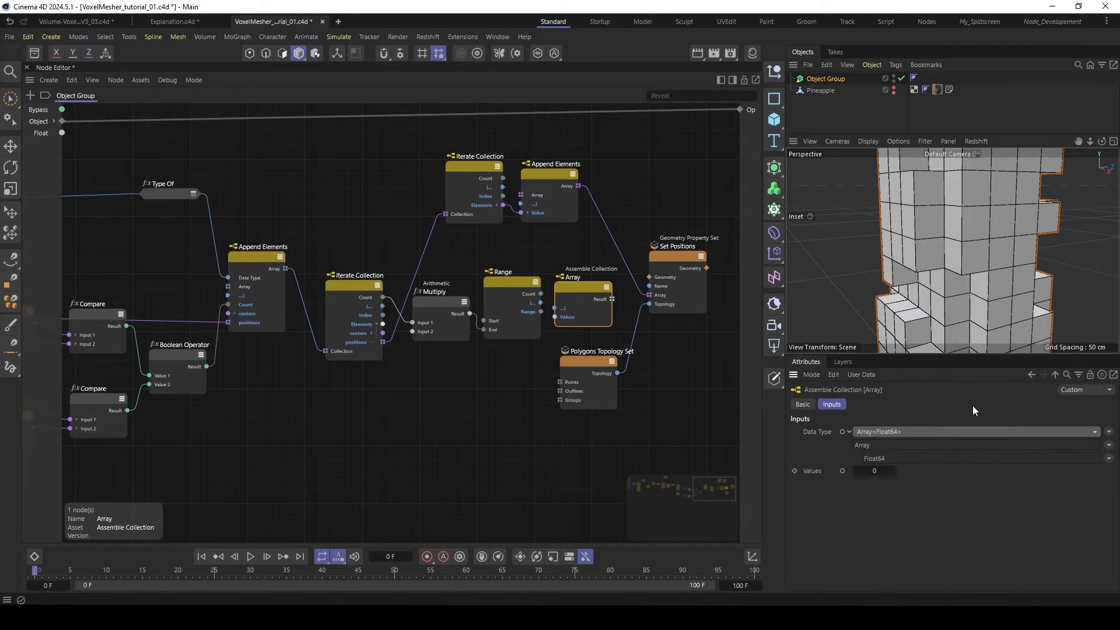
{"action": "left_click_drag", "start_coordinate": [541, 301], "coordinate": [572, 285]}
{"action": "left_click", "coordinate": [498, 281]}
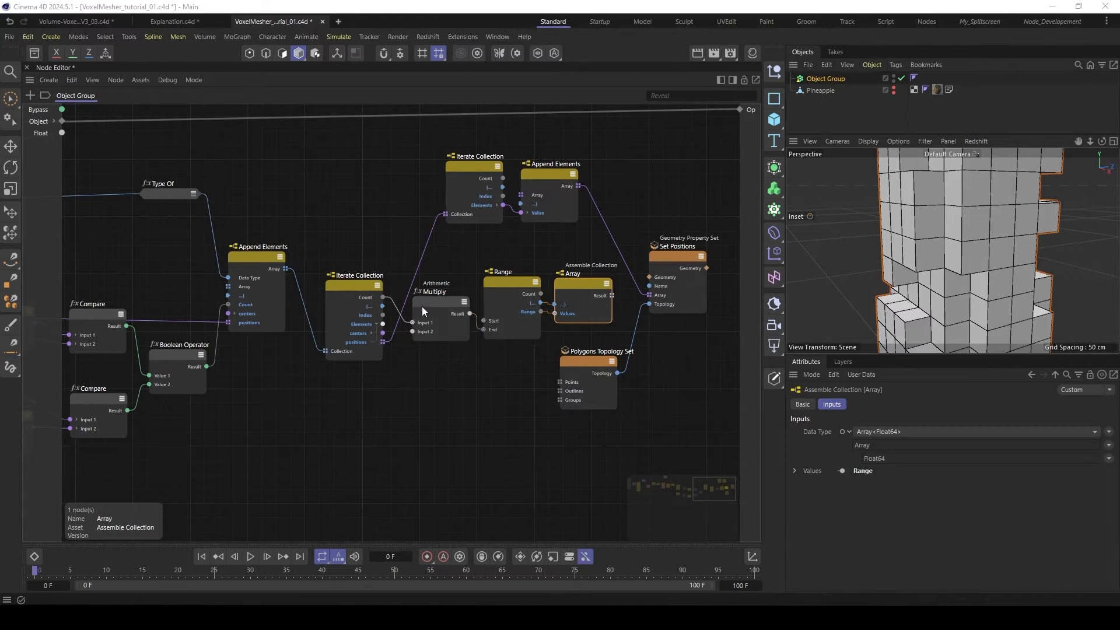
- Set the data type of the Arithmetic Multiply node to Int
{"action": "left_click", "coordinate": [421, 306]}
{"action": "left_click", "coordinate": [880, 445]}
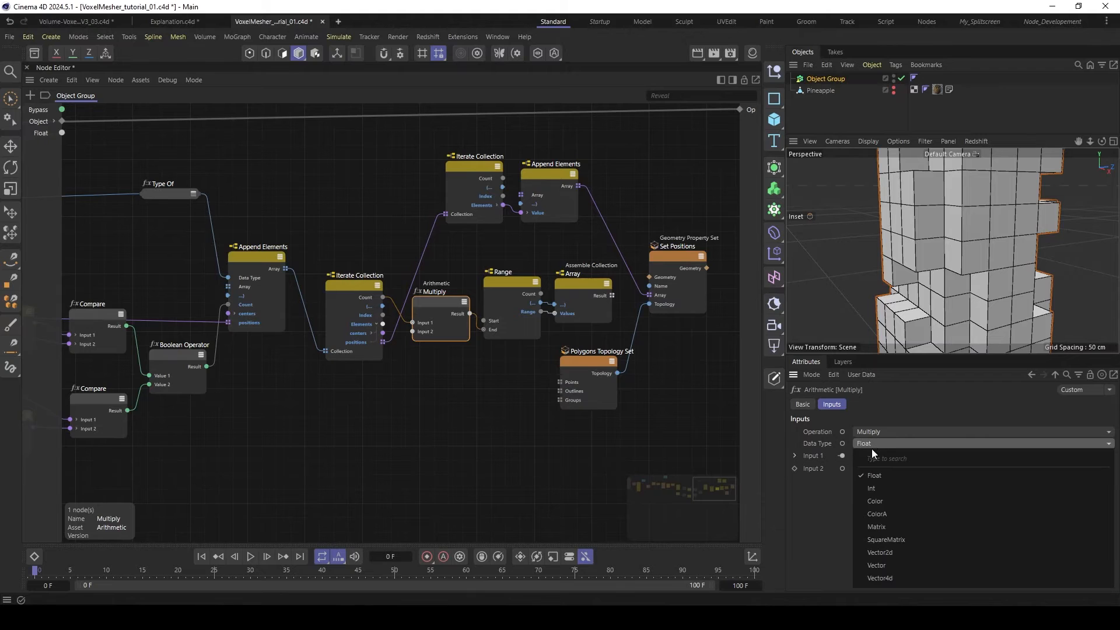
{"action": "left_click", "coordinate": [884, 485]}
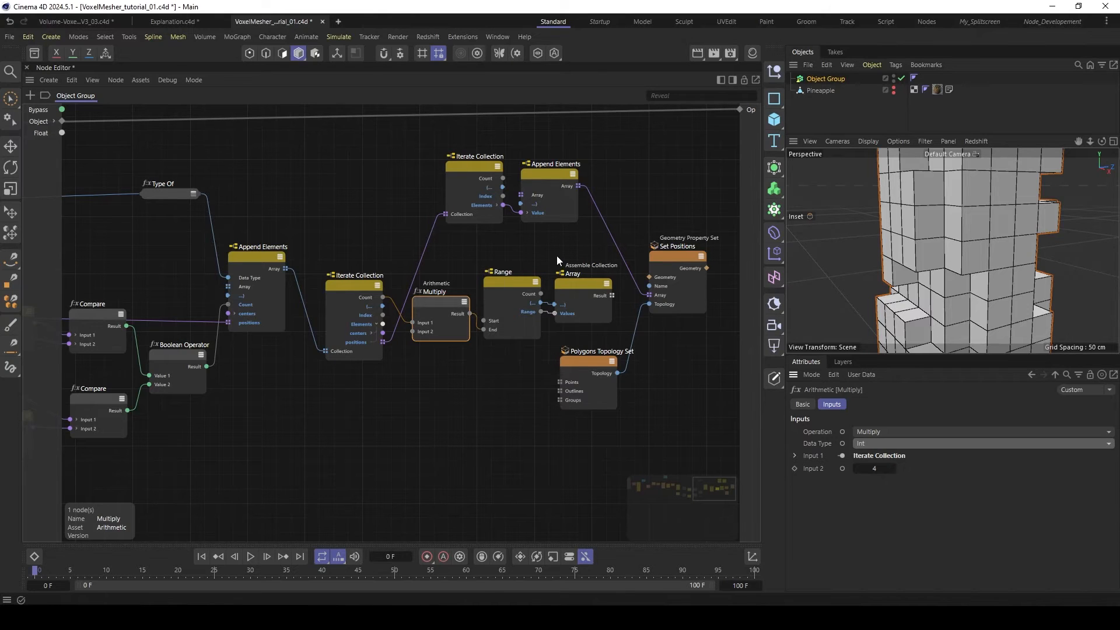
- Connect the Assemble Collection node's Result to the Points input of Polygons Topology Set
{"action": "left_click_drag", "start_coordinate": [690, 212], "coordinate": [642, 362]}
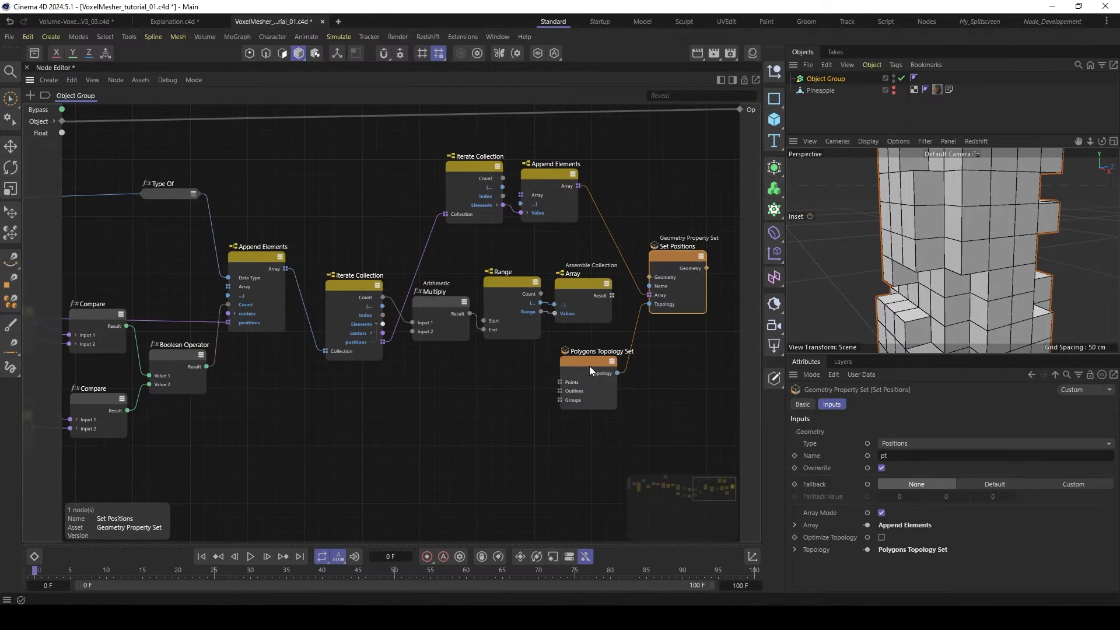
{"action": "left_click", "coordinate": [589, 367], "text": "shift"}
{"action": "middle_click_drag", "start_coordinate": [714, 338], "coordinate": [544, 336]}
{"action": "scroll", "coordinate": [543, 336], "scroll_direction": "up", "scroll_amount": 1}
{"action": "left_click_drag", "start_coordinate": [395, 361], "coordinate": [535, 361]}
{"action": "left_click", "coordinate": [502, 318]}
{"action": "left_click_drag", "start_coordinate": [428, 287], "coordinate": [513, 384]}
{"action": "middle_click_drag", "start_coordinate": [374, 371], "coordinate": [408, 369]}
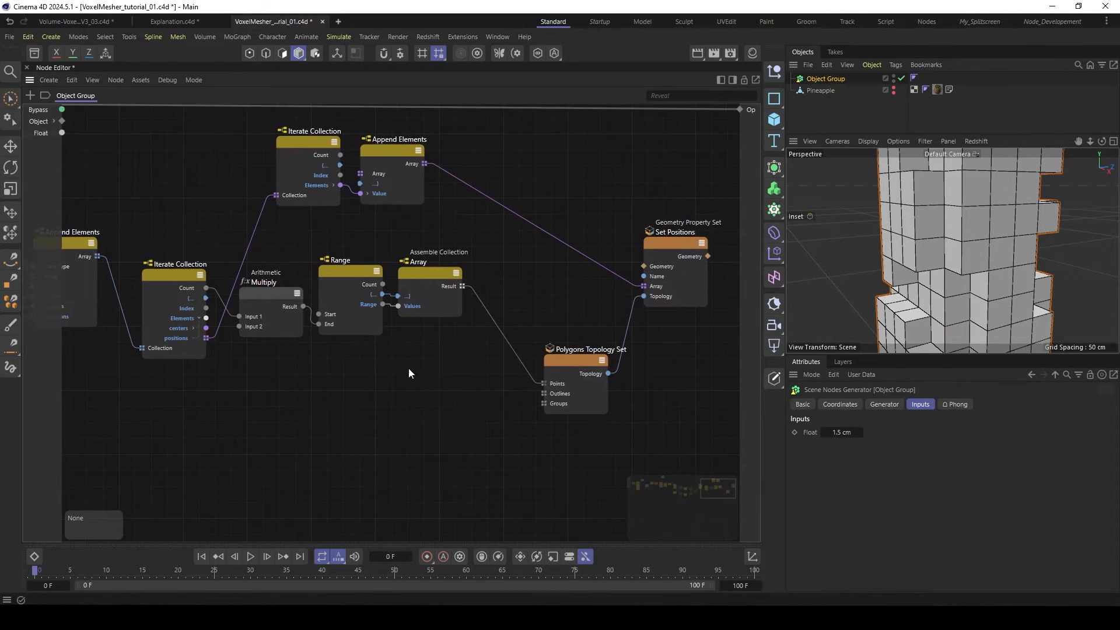
- Add a Fill Array node and place it below the Assemble Collection node
{"action": "left_click", "coordinate": [574, 389]}
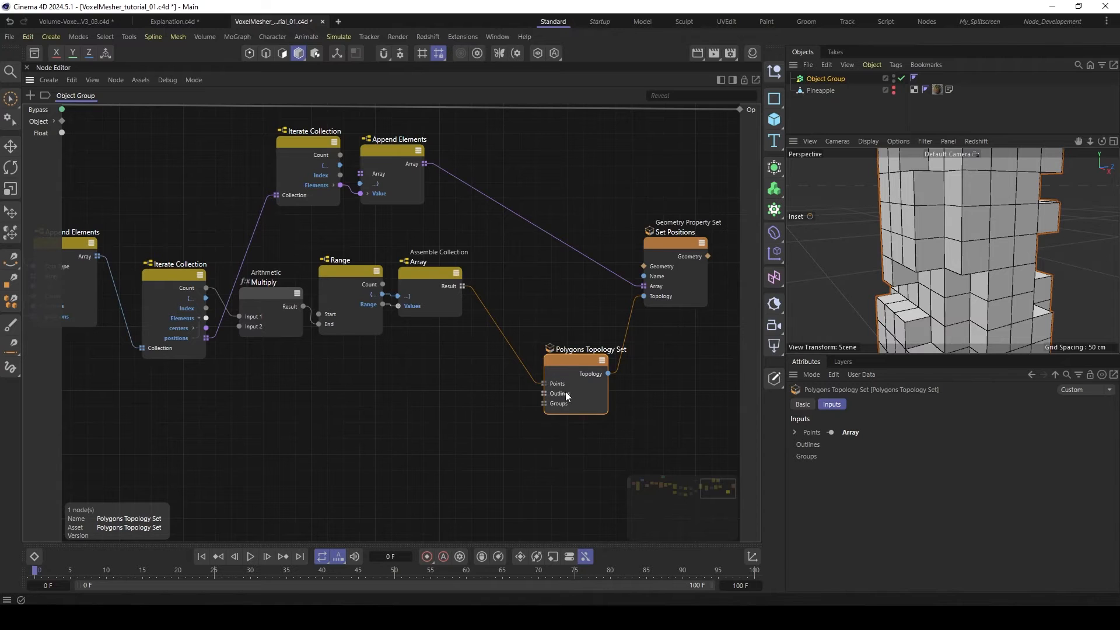
{"action": "double_click", "coordinate": [402, 431]}
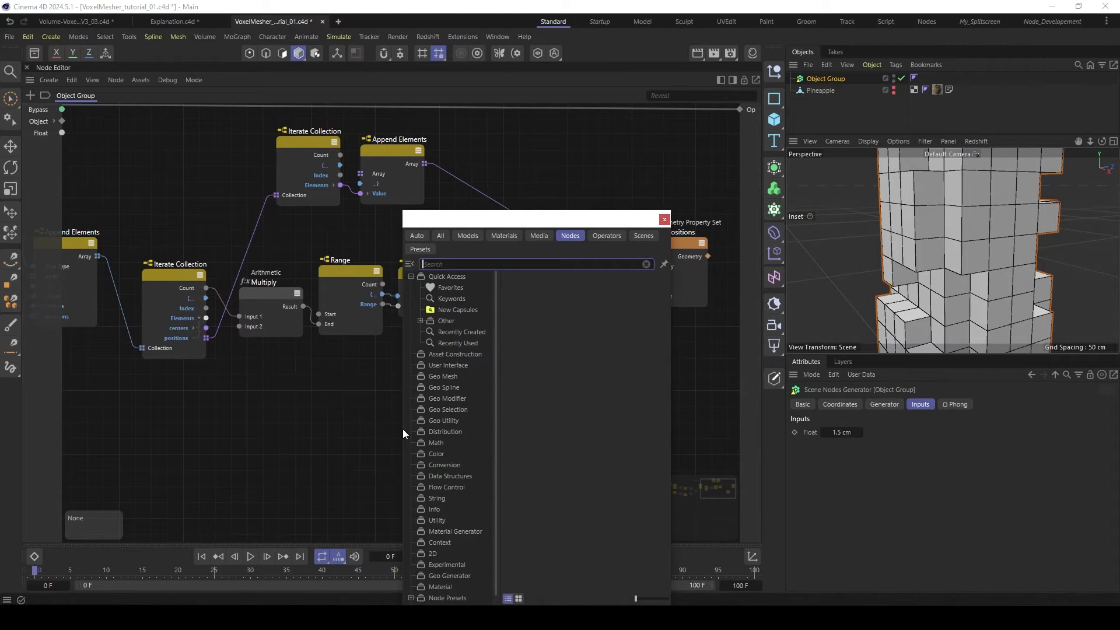
{"action": "type", "text": "fill"}
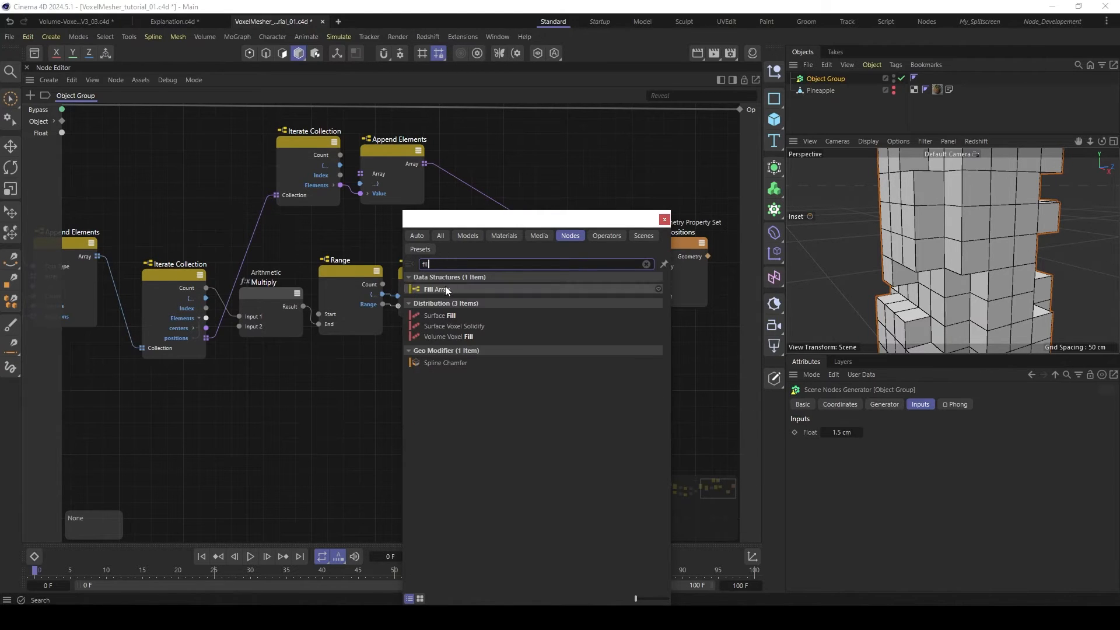
{"action": "double_click", "coordinate": [431, 289]}
{"action": "left_click_drag", "start_coordinate": [396, 436], "coordinate": [406, 420]}
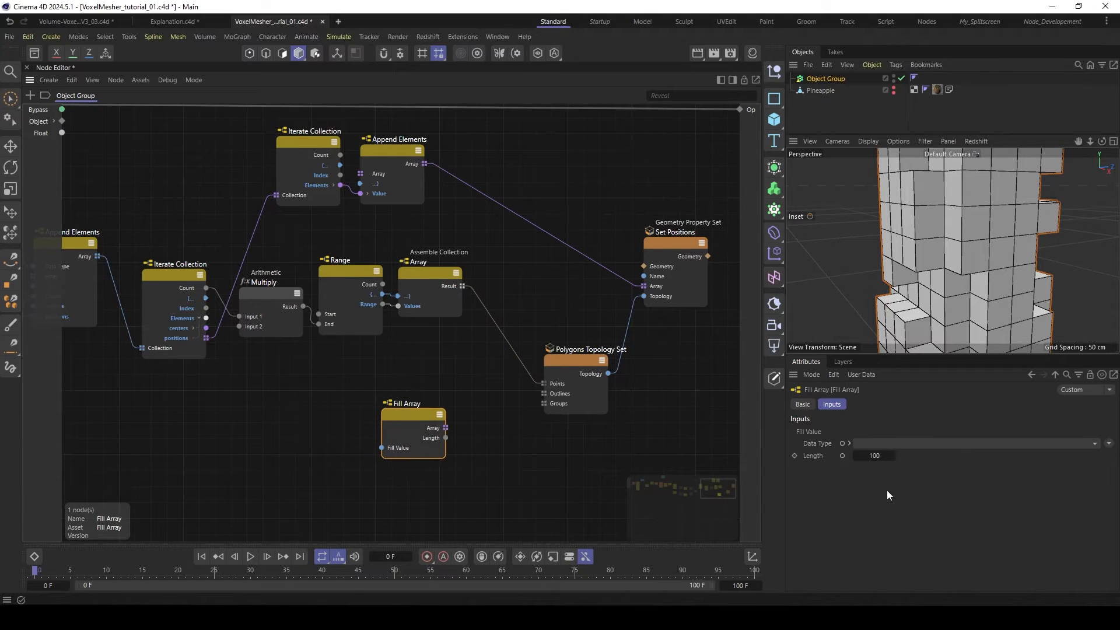
- Expose Fill Array's Length port and connect the lower Iterate Collection's Count to it
{"action": "left_click", "coordinate": [842, 455]}
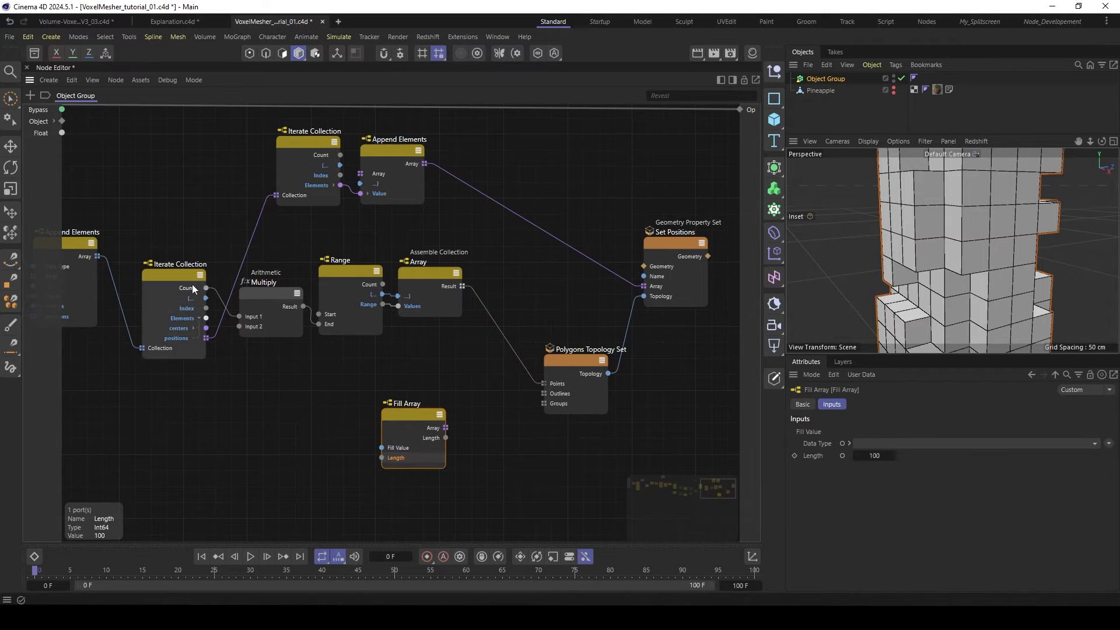
{"action": "left_click_drag", "start_coordinate": [206, 288], "coordinate": [383, 458]}
{"action": "left_click_drag", "start_coordinate": [404, 417], "coordinate": [416, 413]}
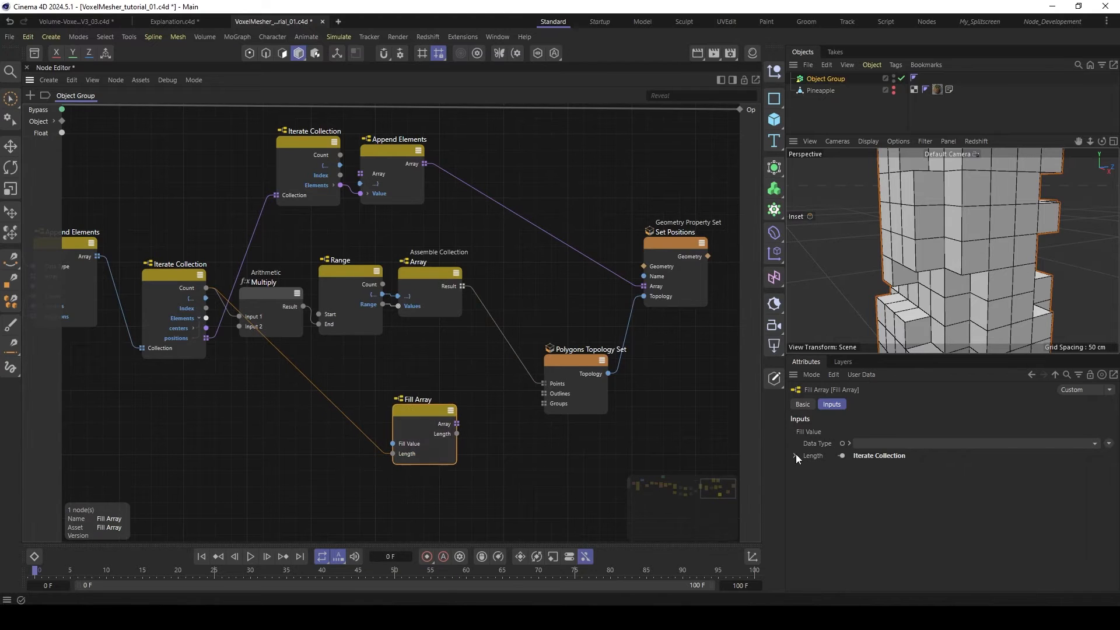
{"action": "left_click", "coordinate": [430, 373]}
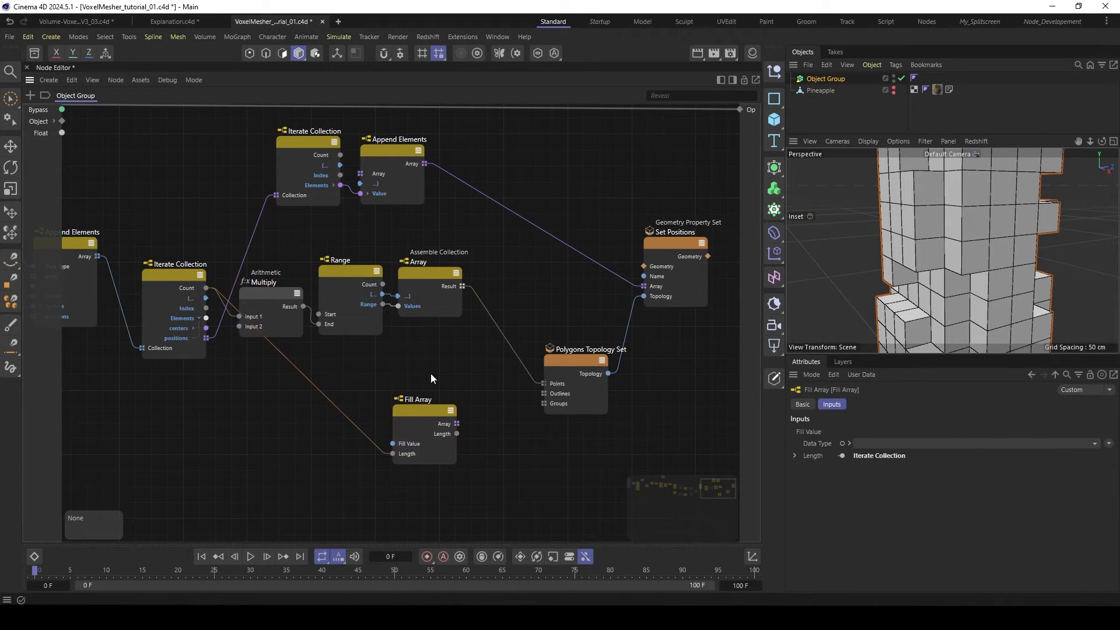
- Set Fill Array's data type to Int and its Fill Value to 4, and connect its Array output to Polygons Topology Set's Outlines
{"action": "left_click", "coordinate": [420, 418]}
{"action": "left_click", "coordinate": [915, 445]}
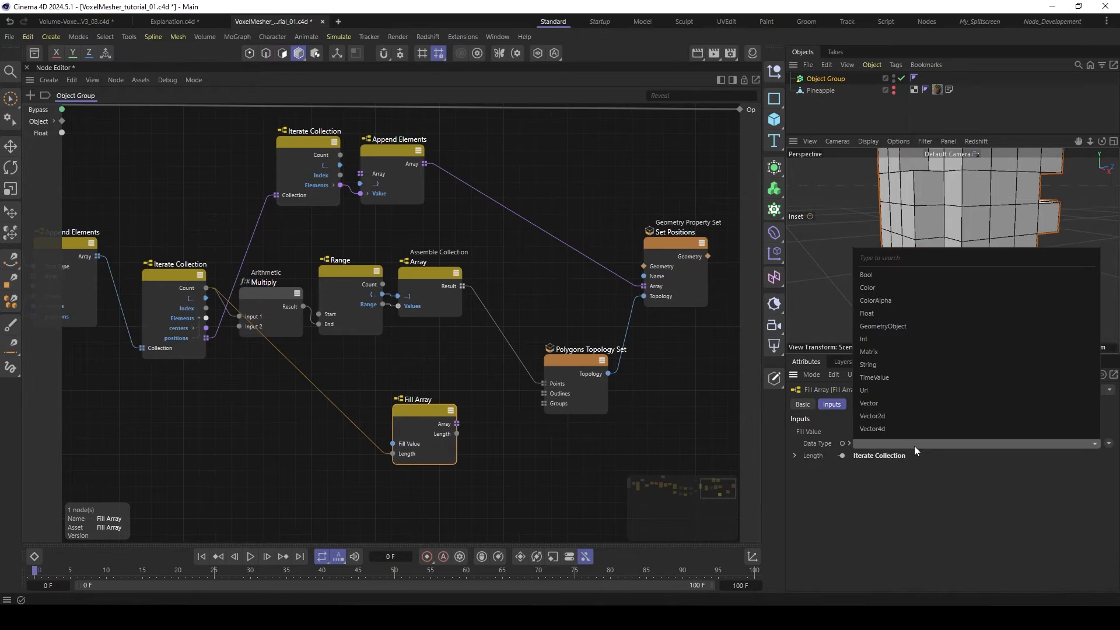
{"action": "left_click", "coordinate": [867, 338]}
{"action": "left_click", "coordinate": [873, 433]}
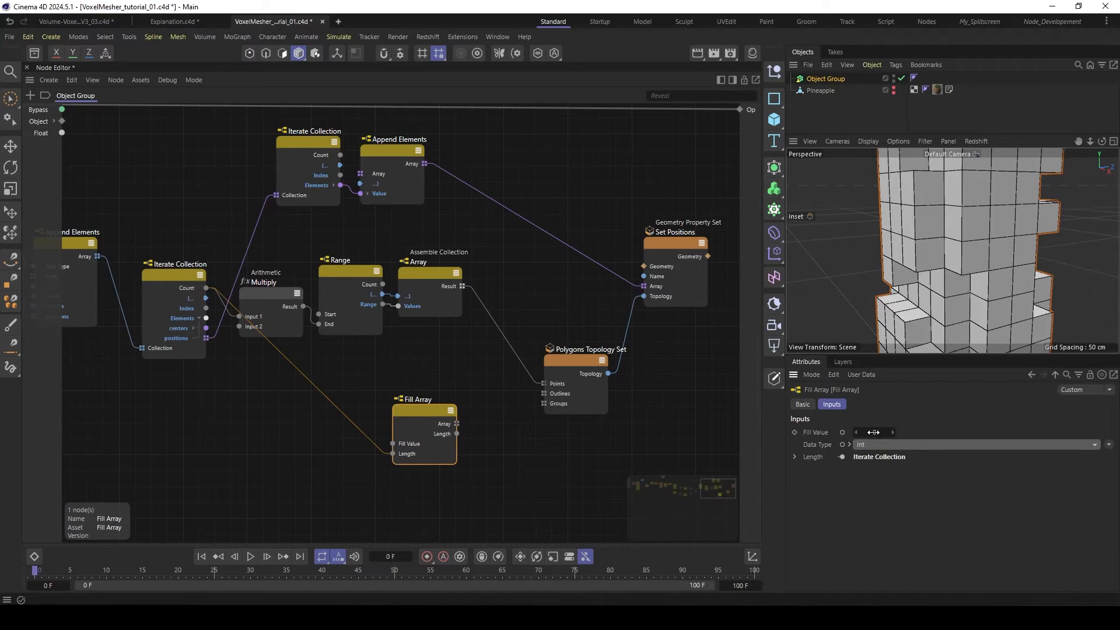
{"action": "type", "text": "4"}
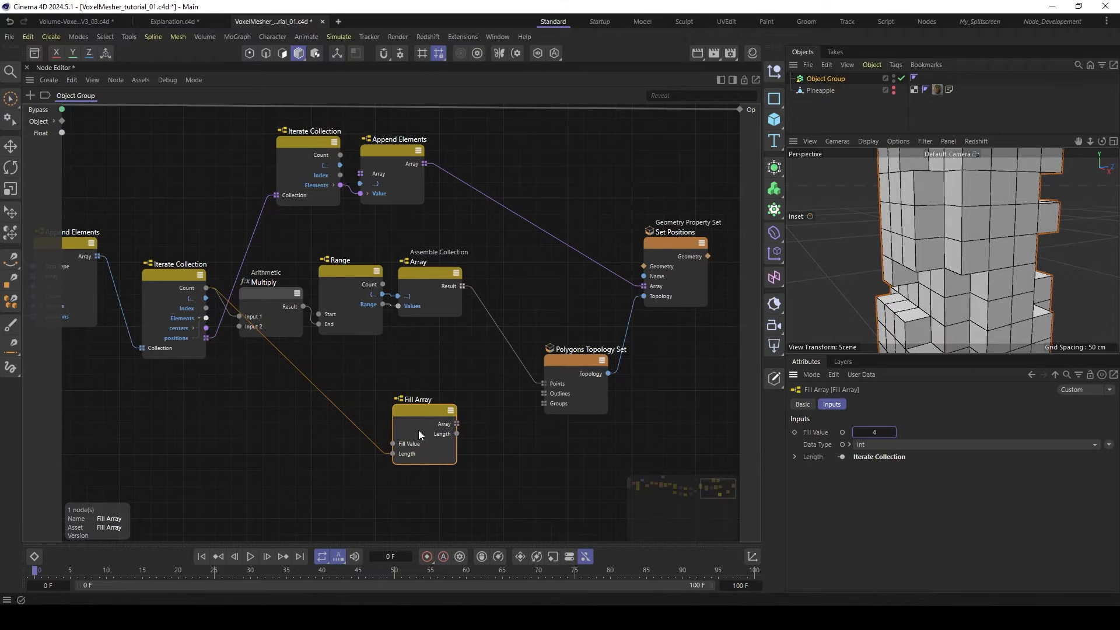
{"action": "left_click_drag", "start_coordinate": [431, 414], "coordinate": [545, 394]}
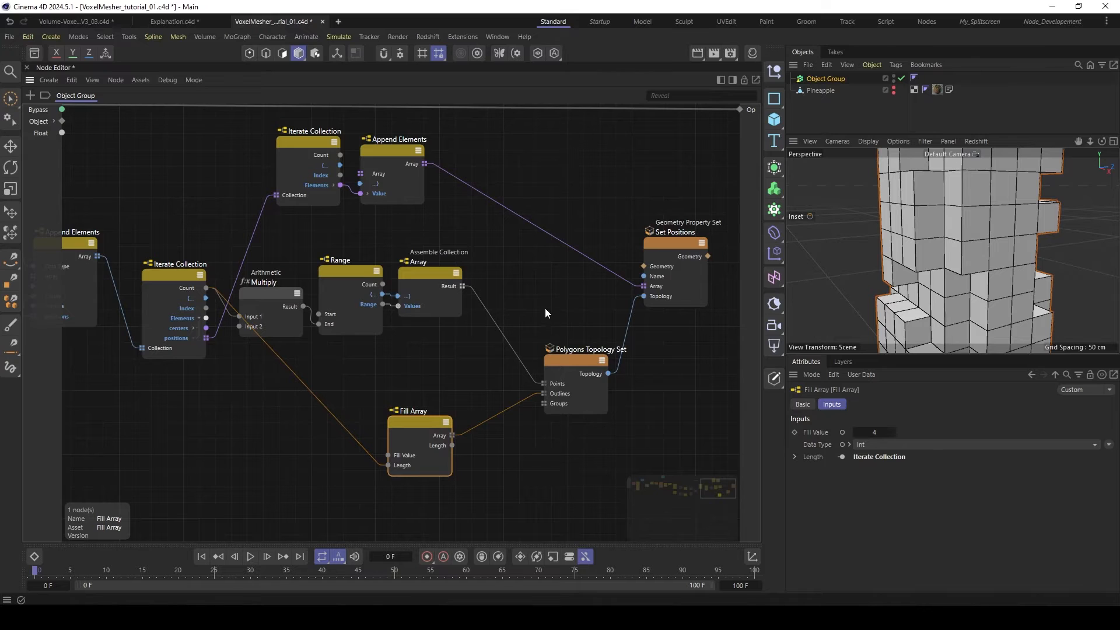
- Connect the Geometry output of Set Positions to the group's Op output
{"action": "middle_click_drag", "start_coordinate": [545, 308], "coordinate": [432, 333], "text": "alt"}
{"action": "scroll", "coordinate": [432, 333], "scroll_direction": "down", "scroll_amount": 1}
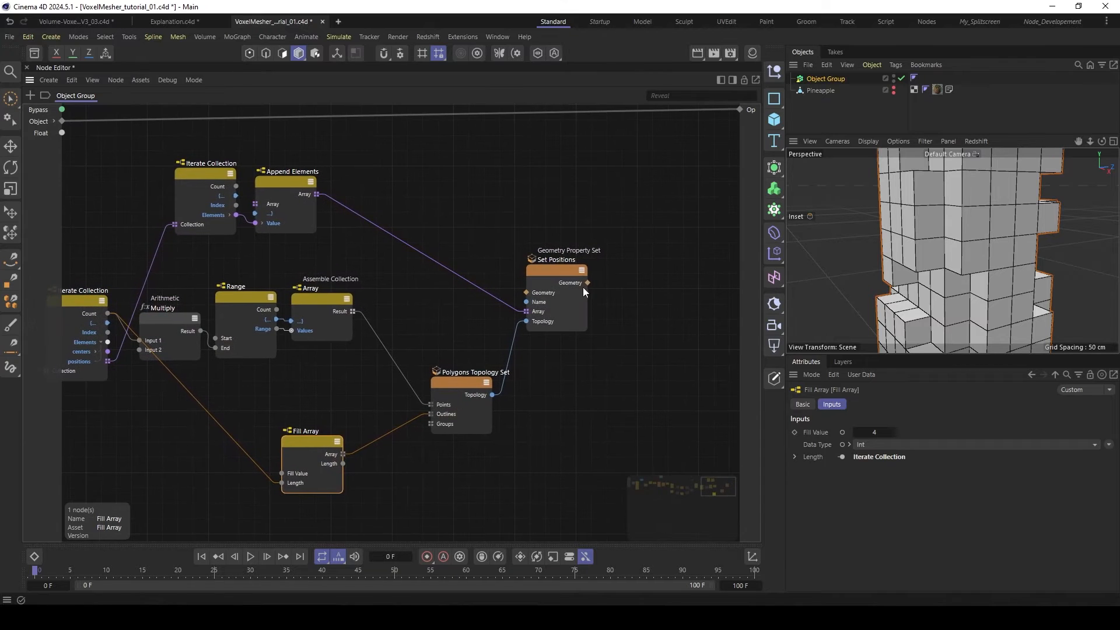
{"action": "left_click_drag", "start_coordinate": [588, 283], "coordinate": [741, 111]}
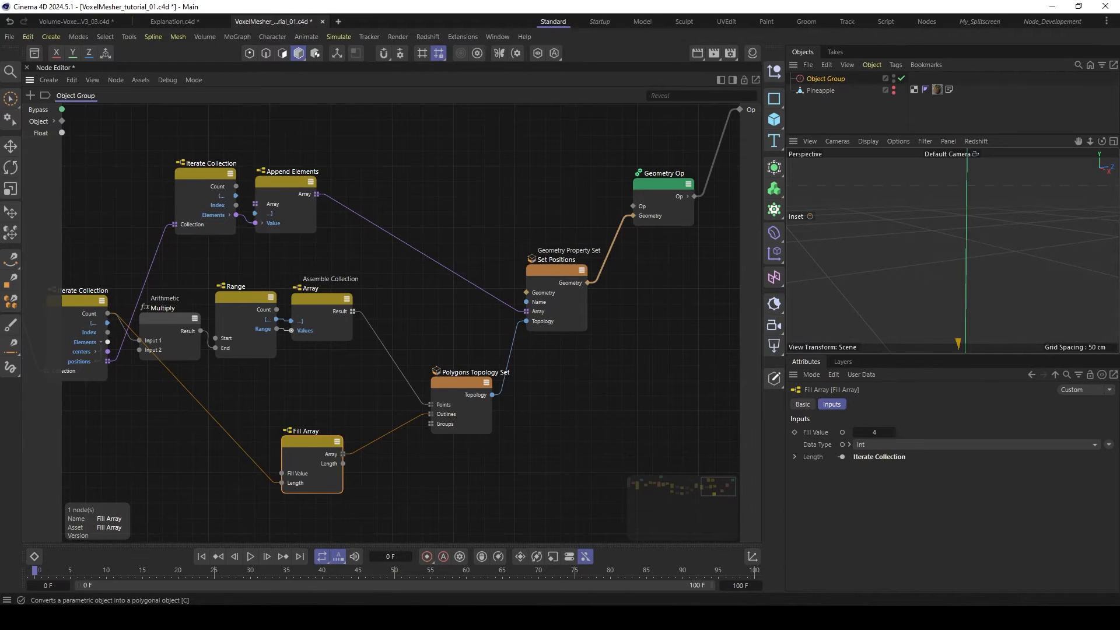
- Enable Independent Pass on the upper Iterate Collection node
{"action": "left_click", "coordinate": [774, 378]}
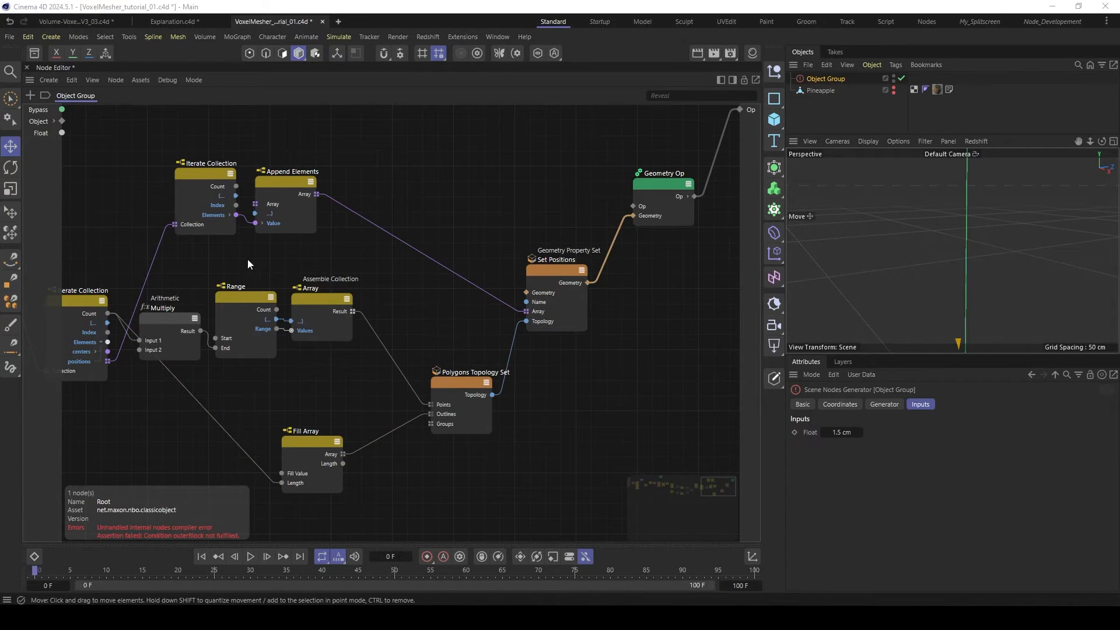
{"action": "left_click", "coordinate": [198, 174]}
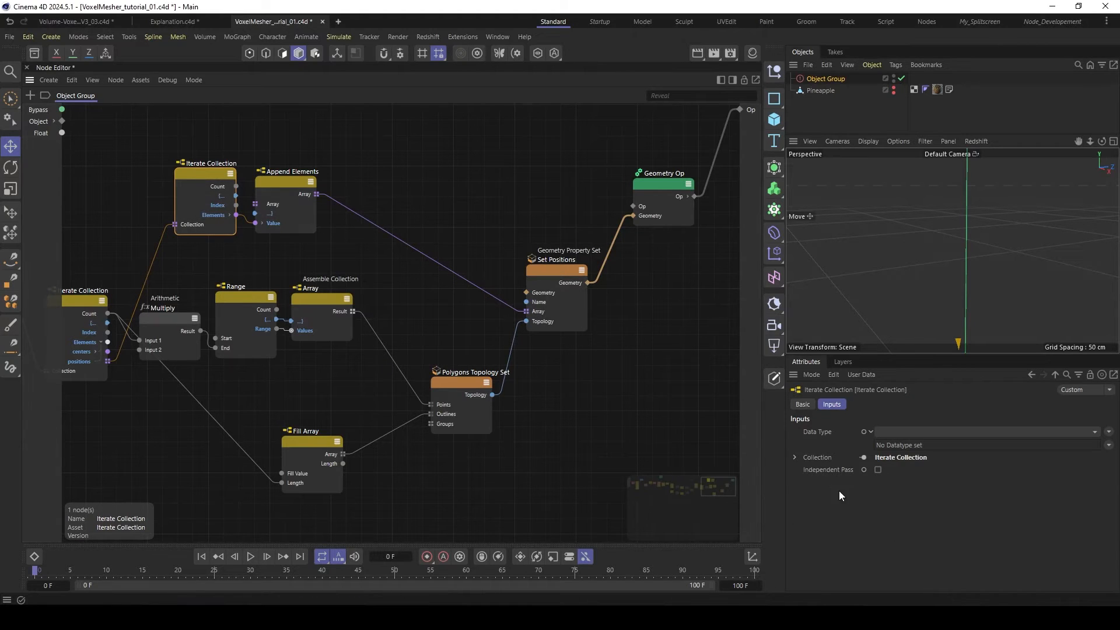
{"action": "left_click", "coordinate": [878, 470]}
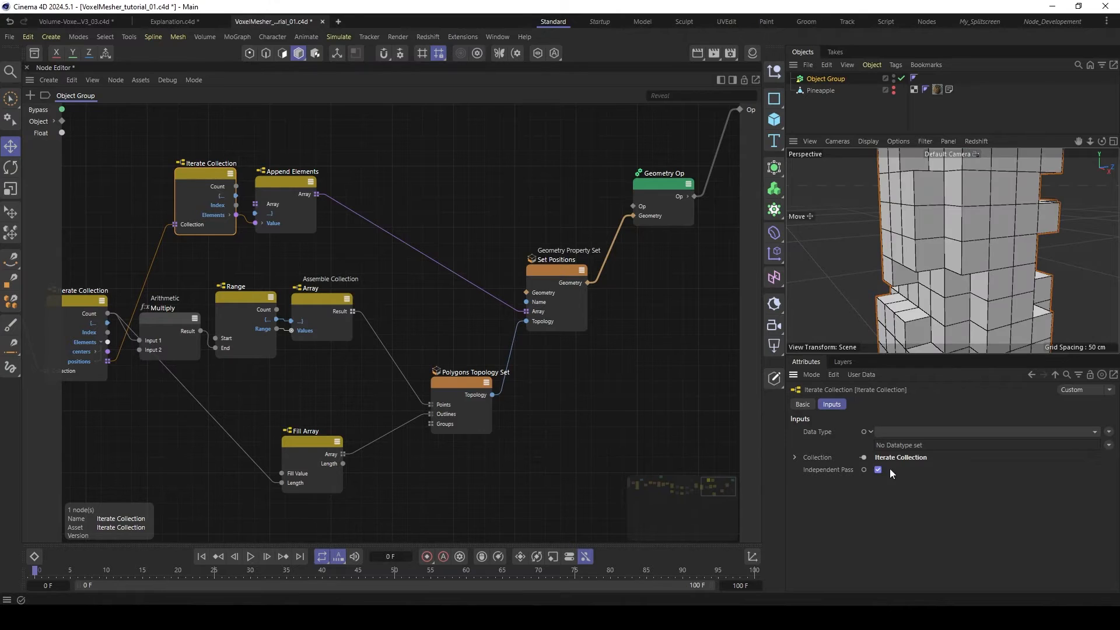
- Replace the element type of the Assemble Collection node's array data type with Int
{"action": "left_click", "coordinate": [324, 300]}
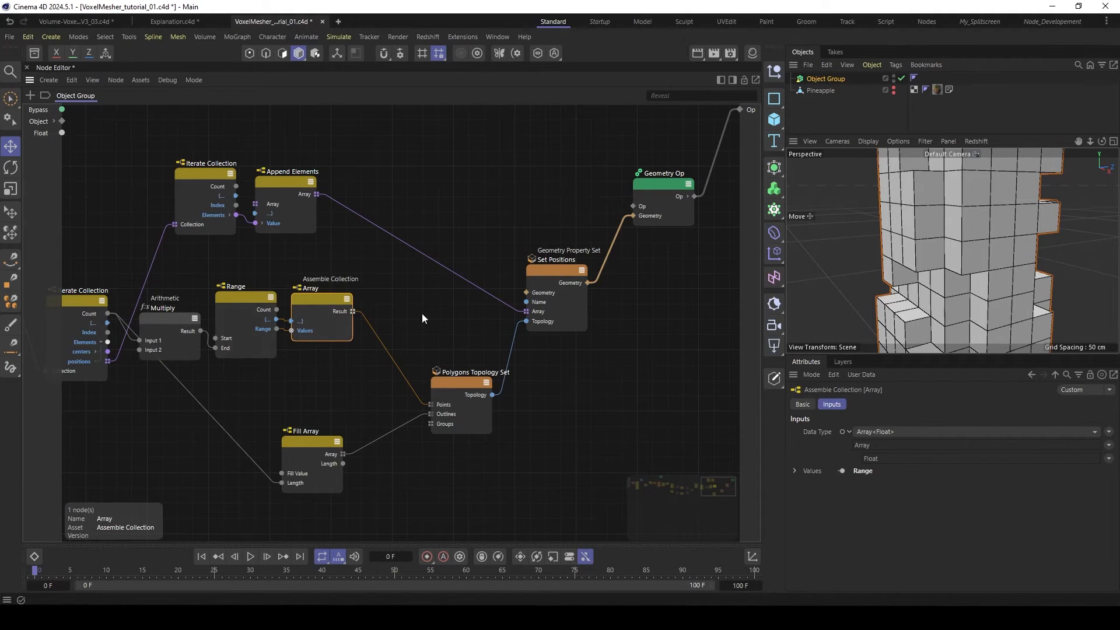
{"action": "left_click", "coordinate": [1108, 458]}
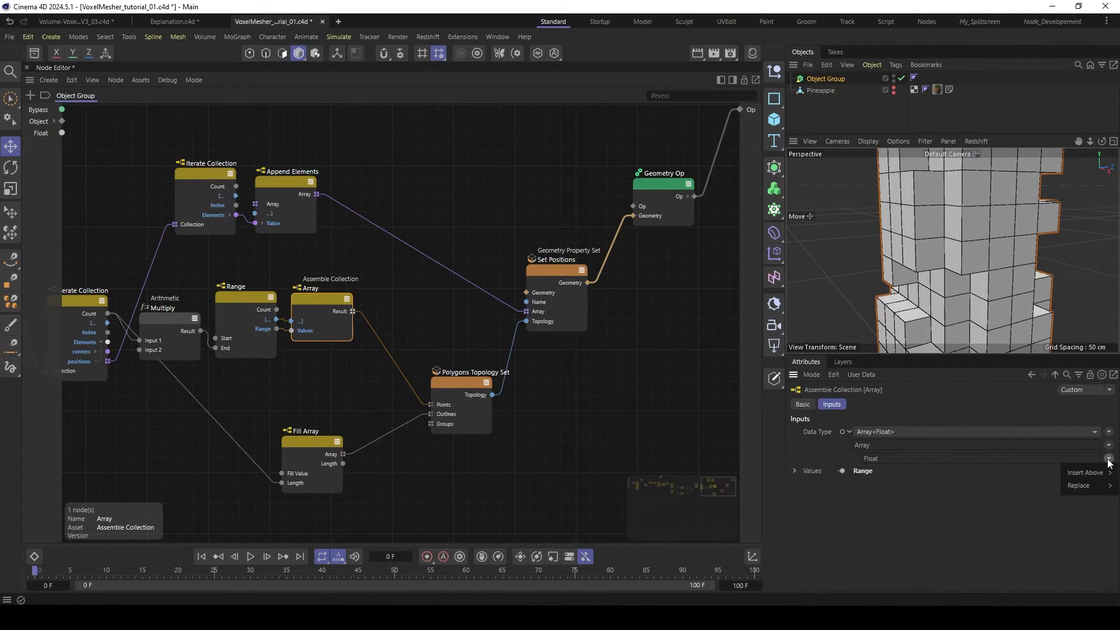
{"action": "mouse_move", "coordinate": [1085, 485]}
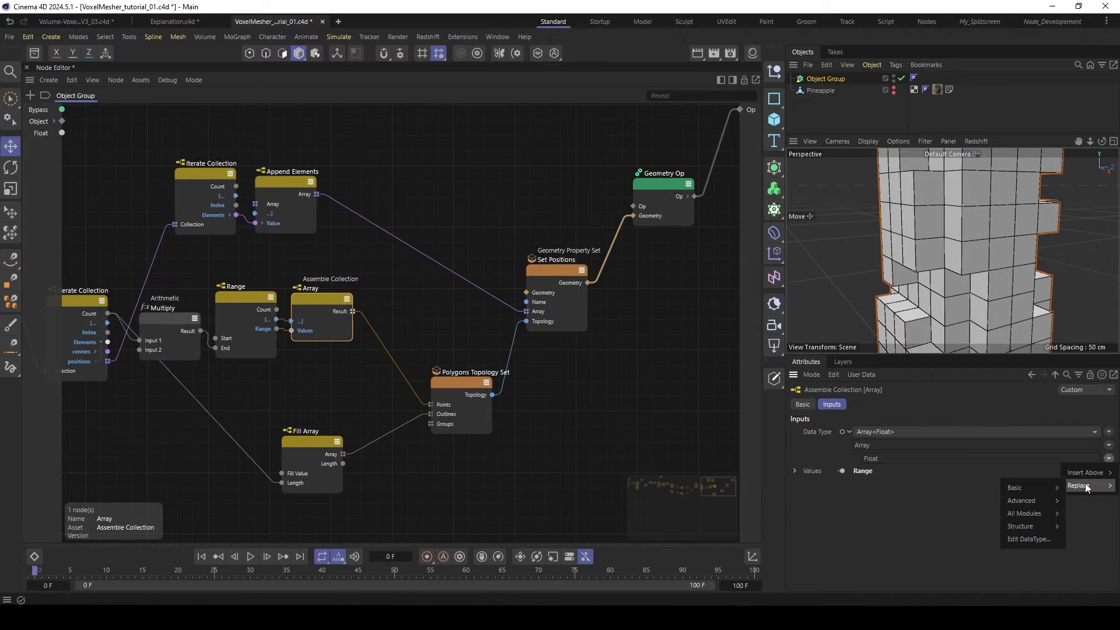
{"action": "mouse_move", "coordinate": [1048, 487]}
{"action": "left_click", "coordinate": [968, 505]}
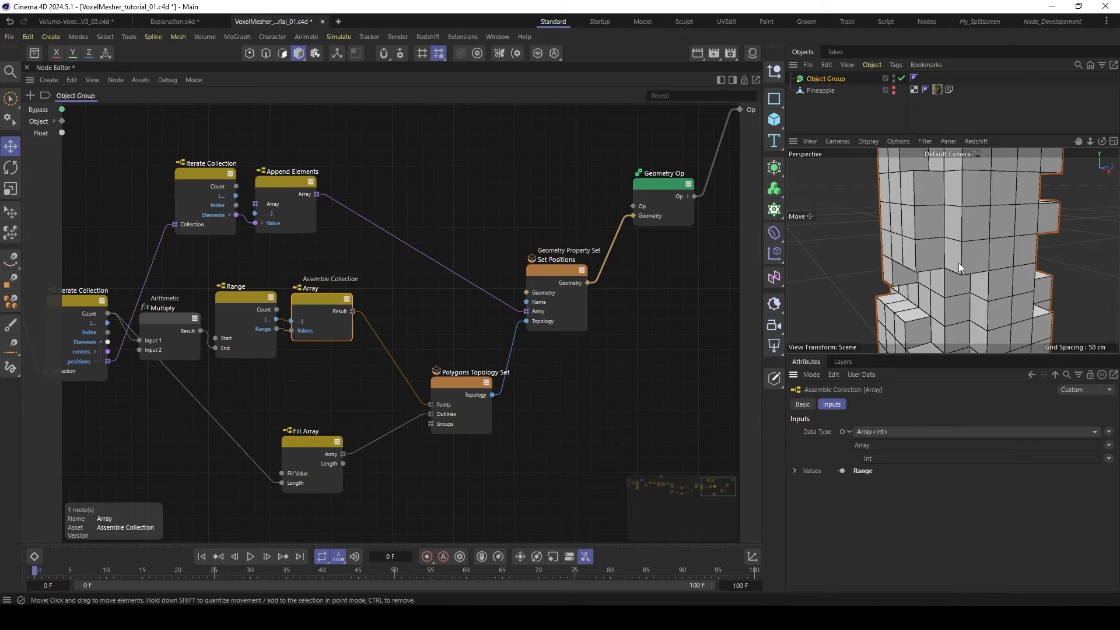
- Examine the interior of the voxel mesh in an enlarged viewport to check for inner polygons
{"action": "scroll", "coordinate": [962, 247], "scroll_direction": "up", "scroll_amount": 1}
{"action": "scroll", "coordinate": [965, 247], "scroll_direction": "up", "scroll_amount": 5}
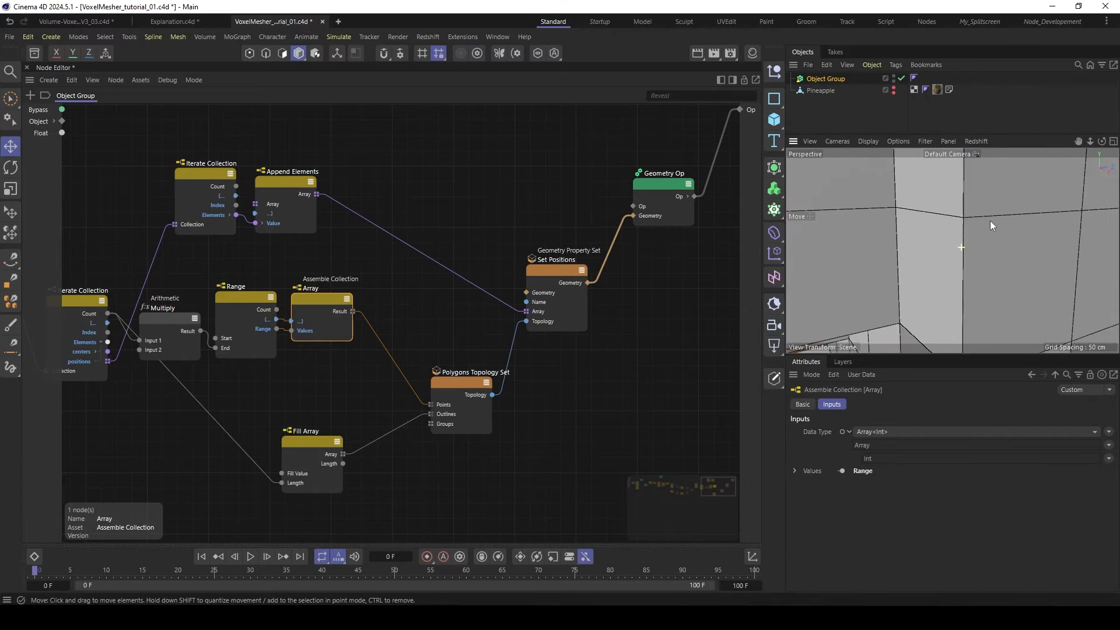
{"action": "left_click_drag", "start_coordinate": [1023, 185], "coordinate": [947, 246], "text": "alt"}
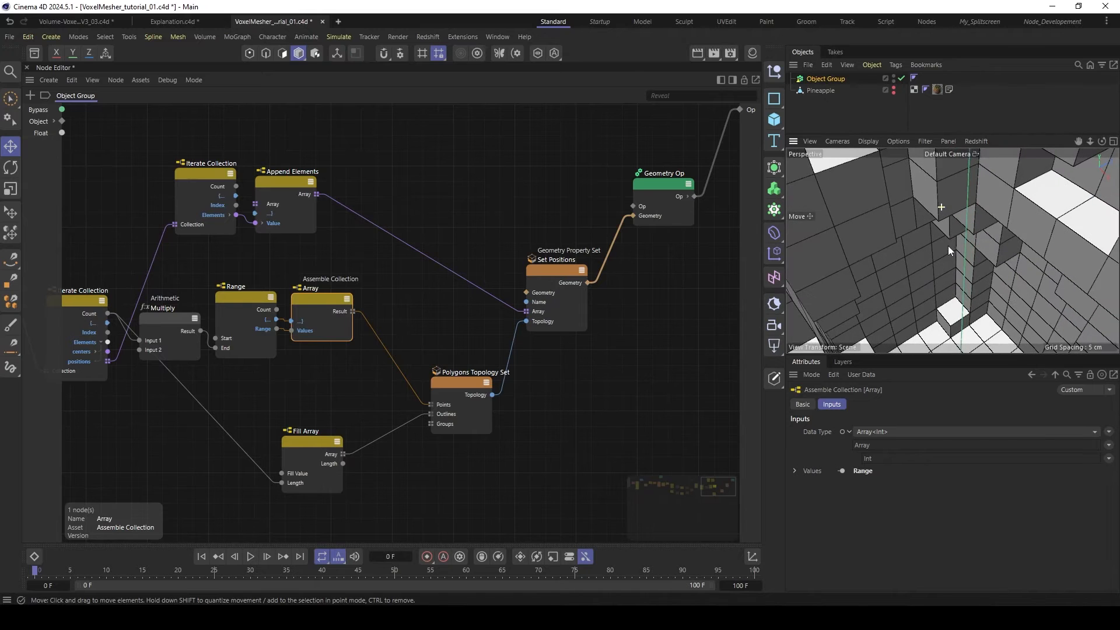
{"action": "left_click_drag", "start_coordinate": [930, 354], "coordinate": [929, 375]}
{"action": "scroll", "coordinate": [967, 226], "scroll_direction": "down", "scroll_amount": 8}
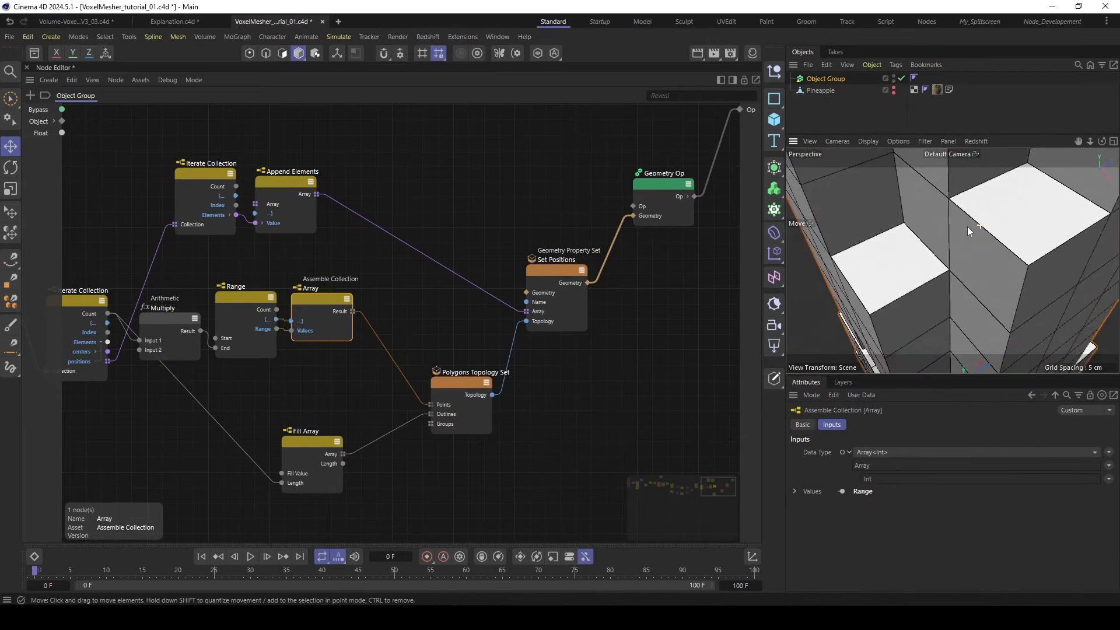
{"action": "scroll", "coordinate": [950, 284], "scroll_direction": "up", "scroll_amount": 4}
{"action": "left_click_drag", "start_coordinate": [950, 283], "coordinate": [1045, 210], "text": "alt"}
{"action": "left_click_drag", "start_coordinate": [952, 221], "coordinate": [954, 246], "text": "alt"}
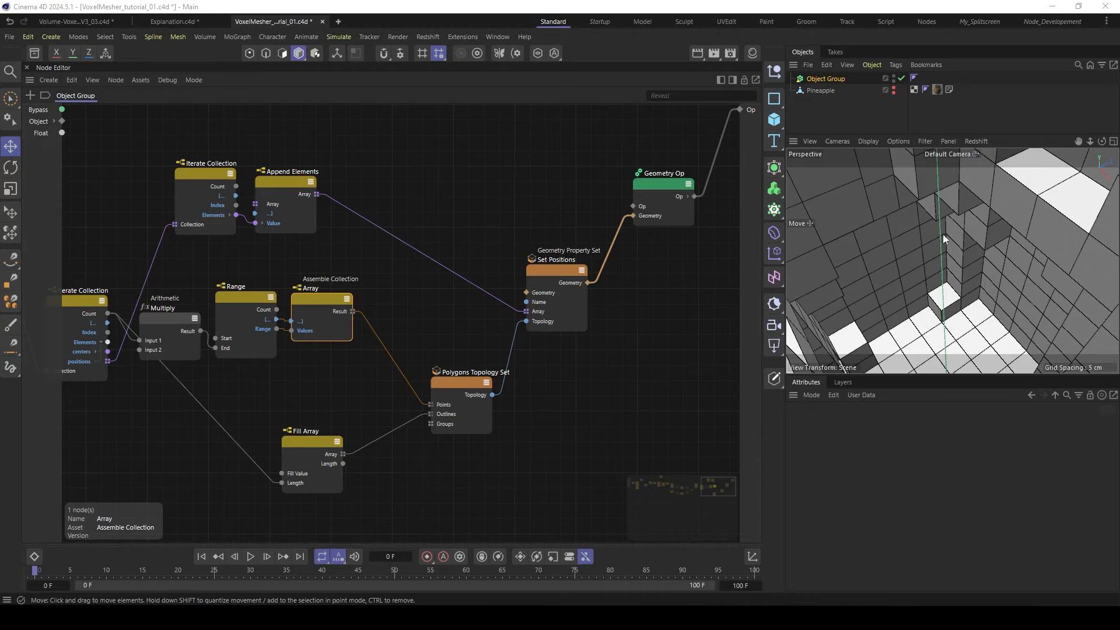
{"action": "left_click_drag", "start_coordinate": [971, 261], "coordinate": [958, 261], "text": "alt"}
{"action": "right_click_drag", "start_coordinate": [959, 261], "coordinate": [917, 281], "text": "alt"}
{"action": "left_click_drag", "start_coordinate": [948, 279], "coordinate": [942, 257], "text": "alt"}
- Make the Pineapple object visible in the viewport and set the display to Gouraud Shading
{"action": "left_click", "coordinate": [813, 90]}
{"action": "left_click", "coordinate": [893, 89], "text": "ctrl"}
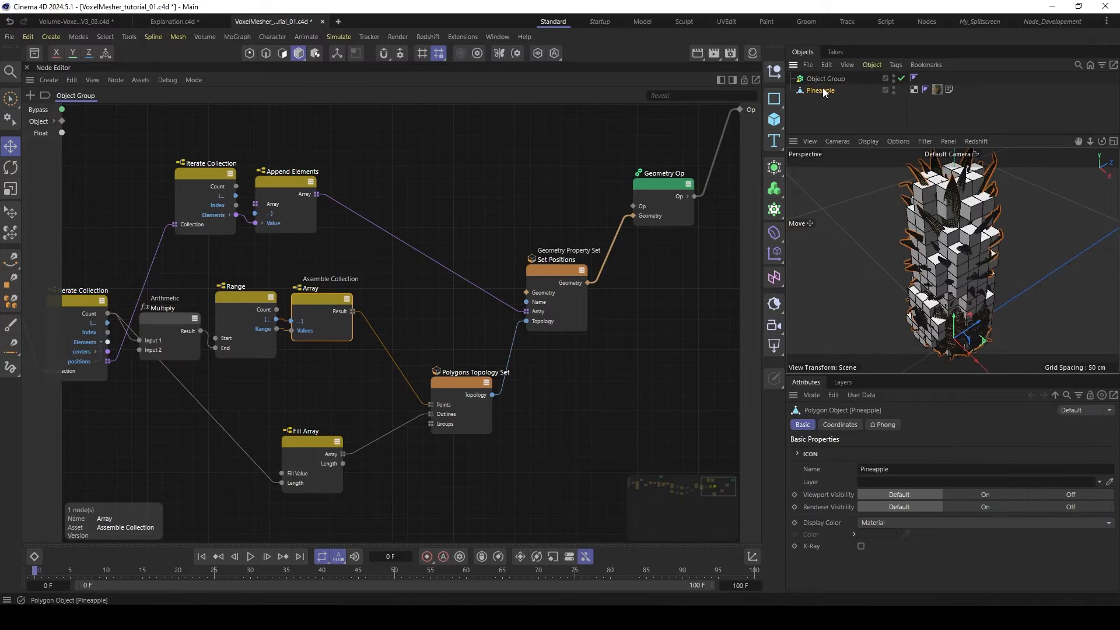
{"action": "key", "text": "n"}
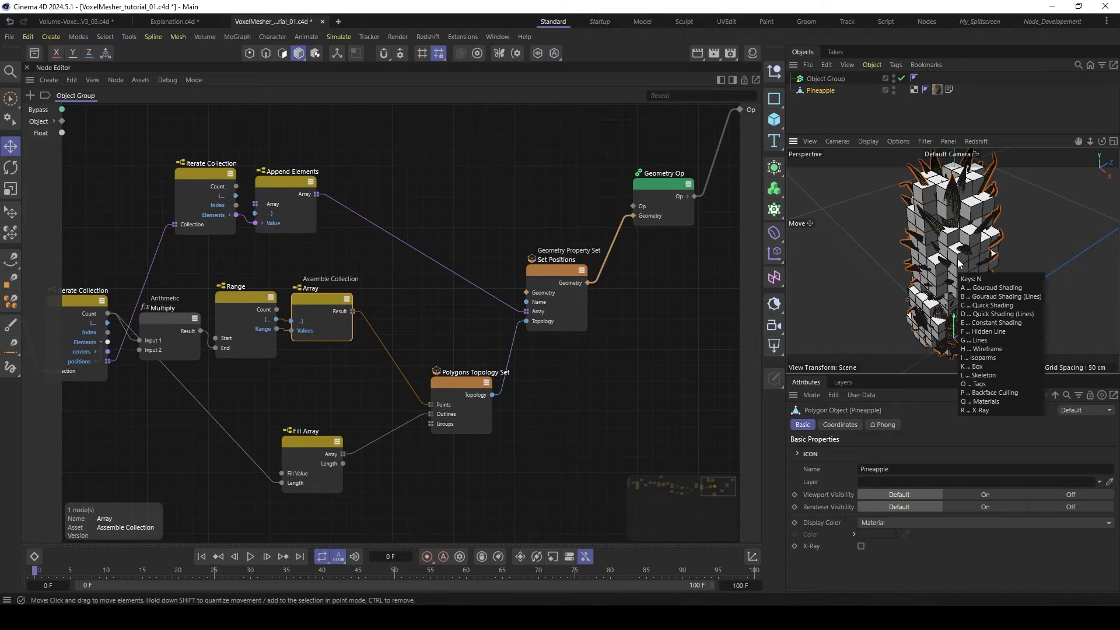
{"action": "key", "text": "a"}
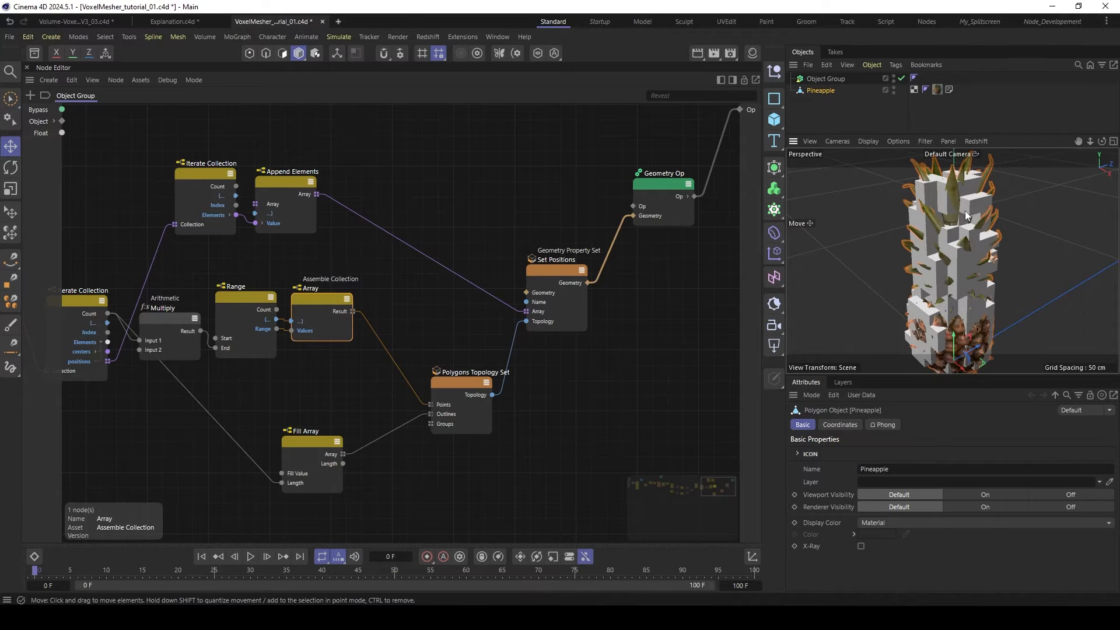
- Add an Optimize node and wire it between the Set Positions node and the Geometry Op node's geometry input
{"action": "left_click", "coordinate": [585, 209]}
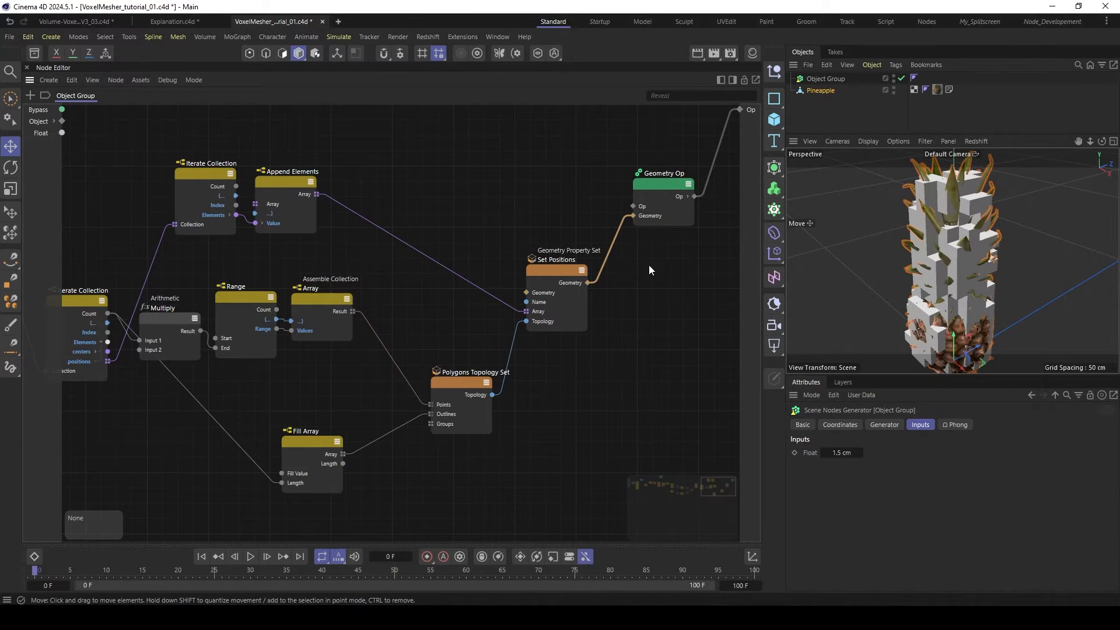
{"action": "middle_click_drag", "start_coordinate": [648, 266], "coordinate": [480, 258]}
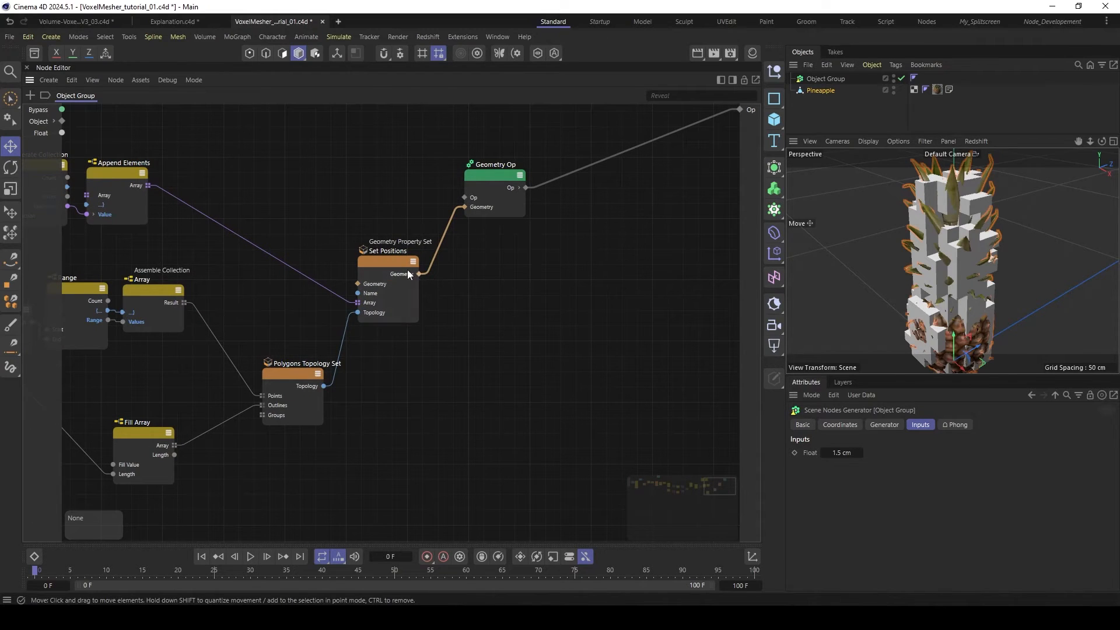
{"action": "double_click", "coordinate": [474, 278]}
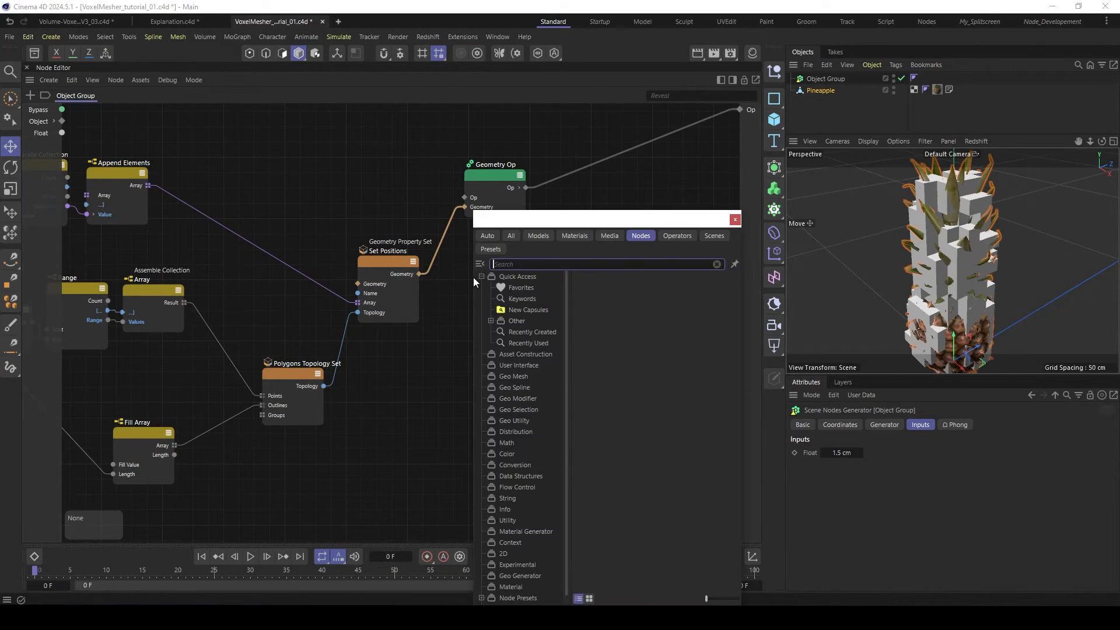
{"action": "type", "text": "op"}
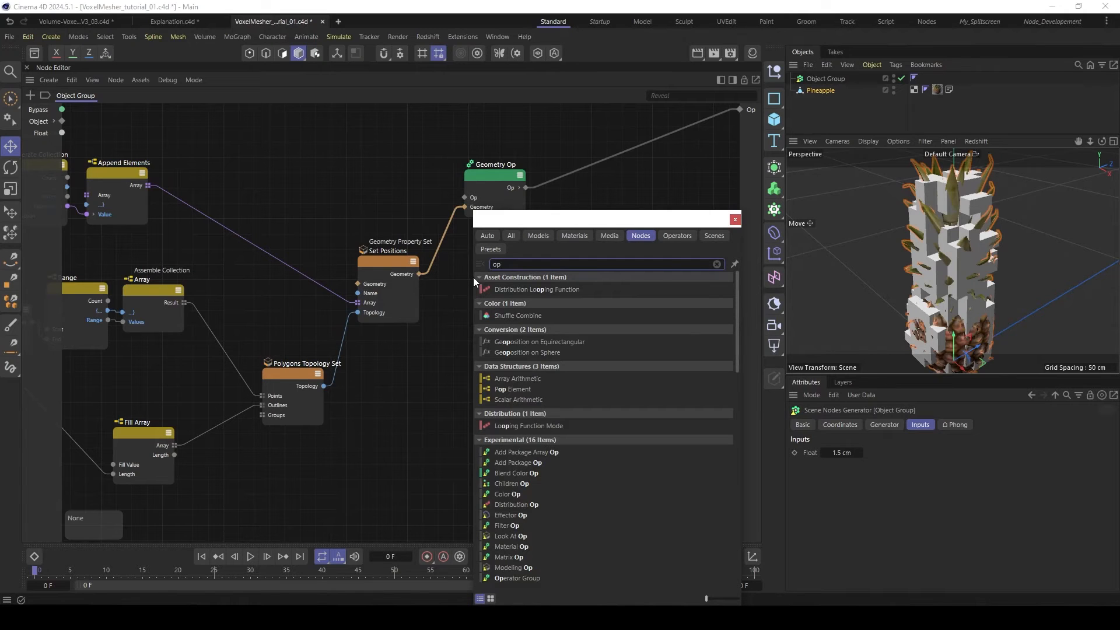
{"action": "type", "text": "t"}
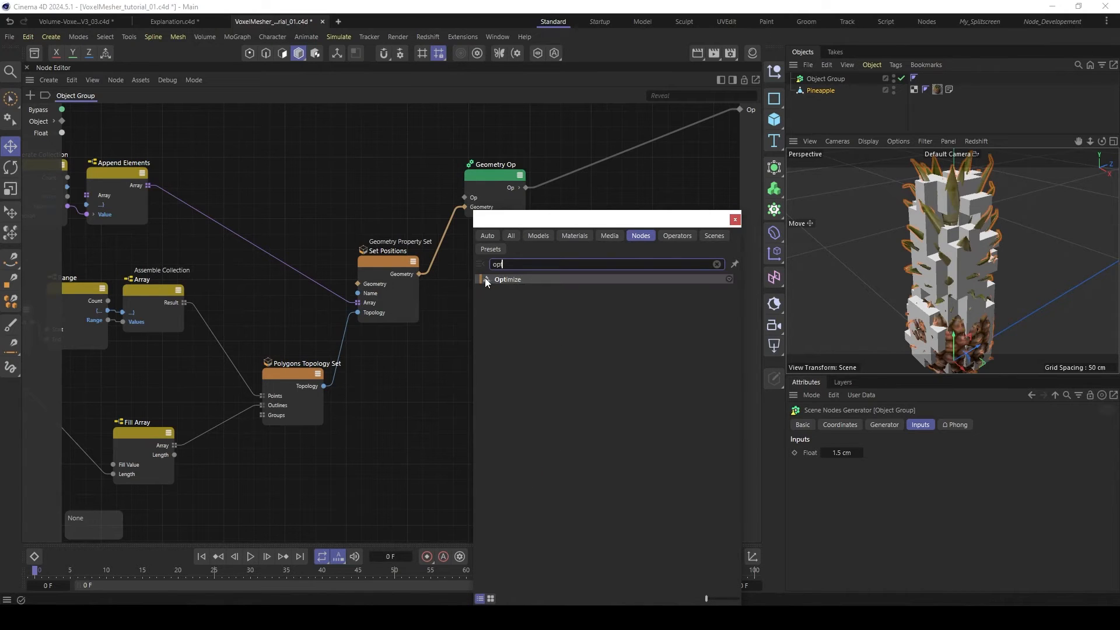
{"action": "double_click", "coordinate": [488, 277]}
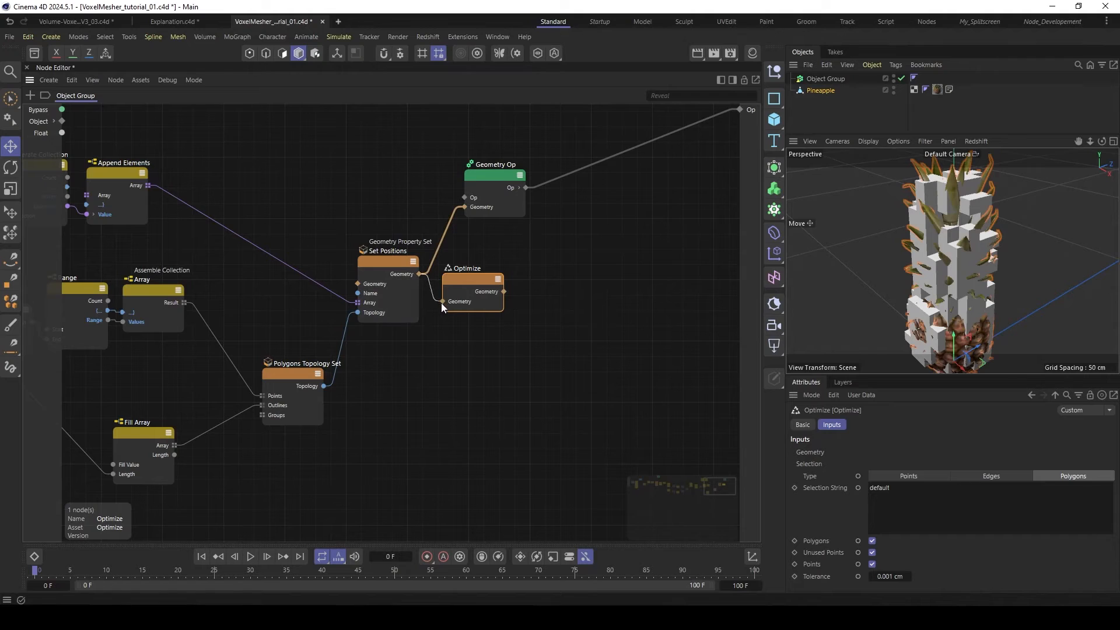
{"action": "left_click_drag", "start_coordinate": [446, 308], "coordinate": [594, 179]}
{"action": "left_click_drag", "start_coordinate": [452, 264], "coordinate": [444, 262]}
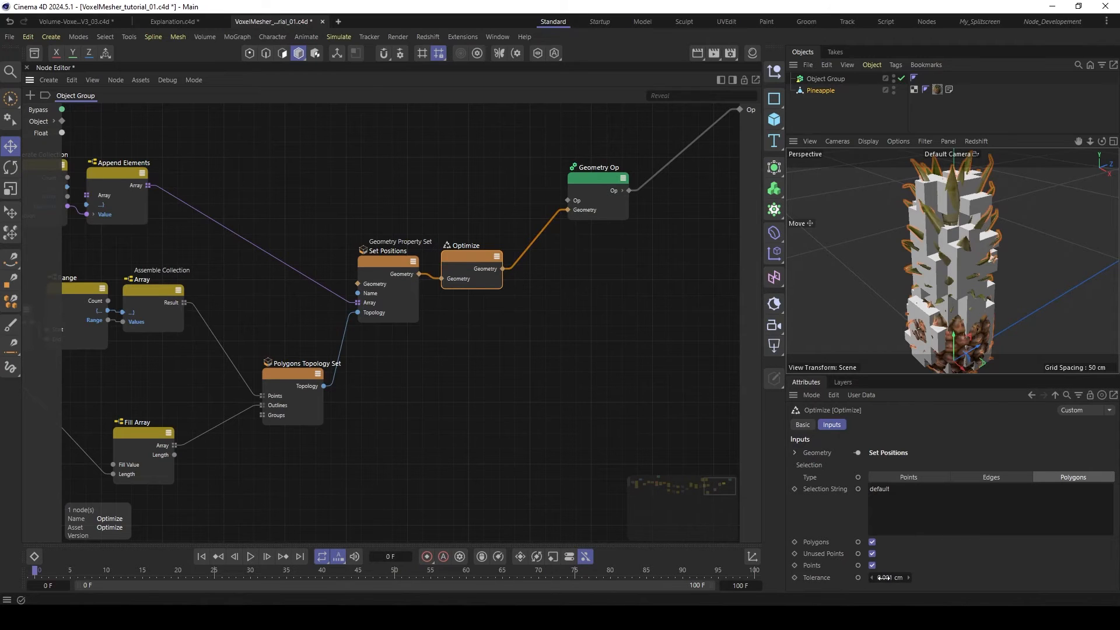
- Create a polygon copy of the Object Group generator with Current State to Object and expand its hierarchy
{"action": "left_click", "coordinate": [824, 81]}
{"action": "right_click", "coordinate": [822, 78]}
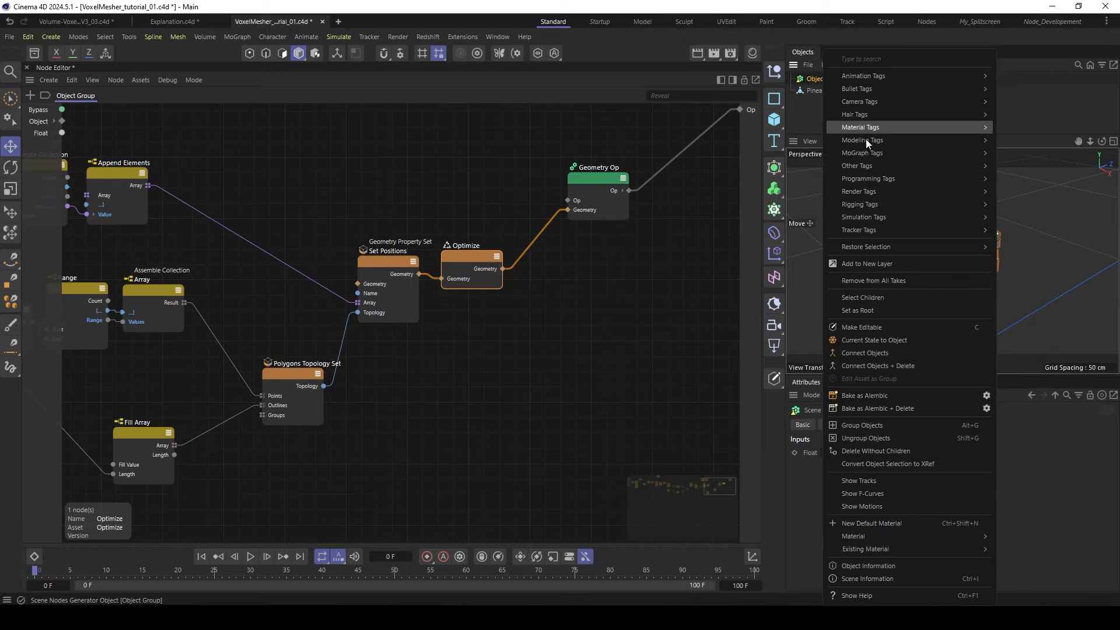
{"action": "left_click", "coordinate": [870, 337]}
{"action": "left_click", "coordinate": [791, 90]}
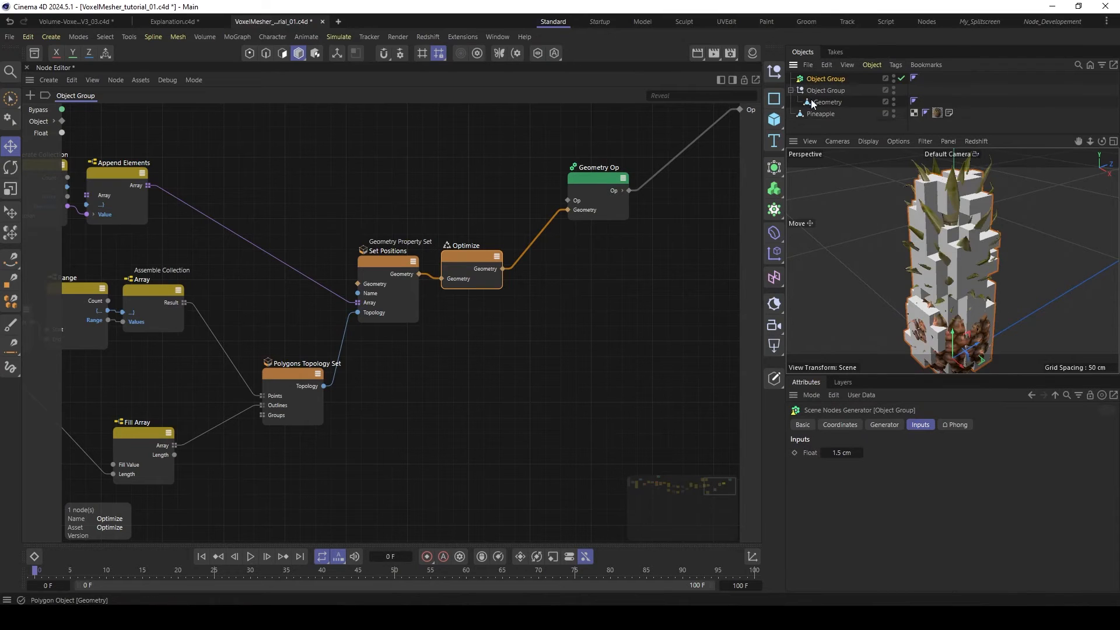
- Move one side polygon of the converted Geometry object to test whether its points are welded to neighbouring polygons
{"action": "left_click", "coordinate": [827, 102]}
{"action": "left_click", "coordinate": [282, 53]}
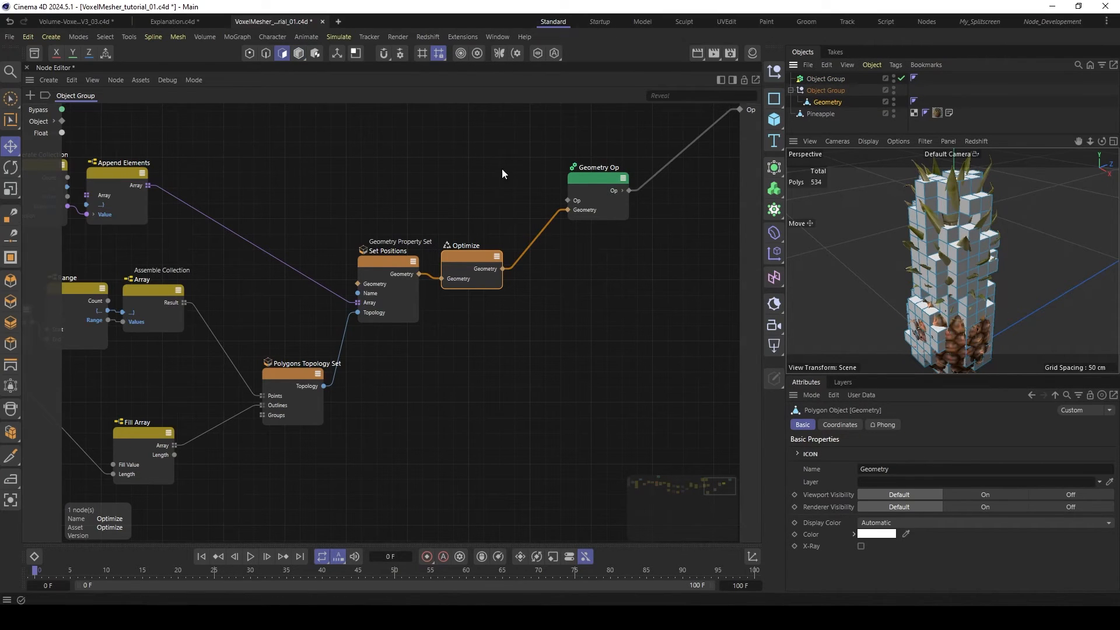
{"action": "left_click", "coordinate": [923, 289]}
{"action": "scroll", "coordinate": [923, 291], "scroll_direction": "up", "scroll_amount": 6}
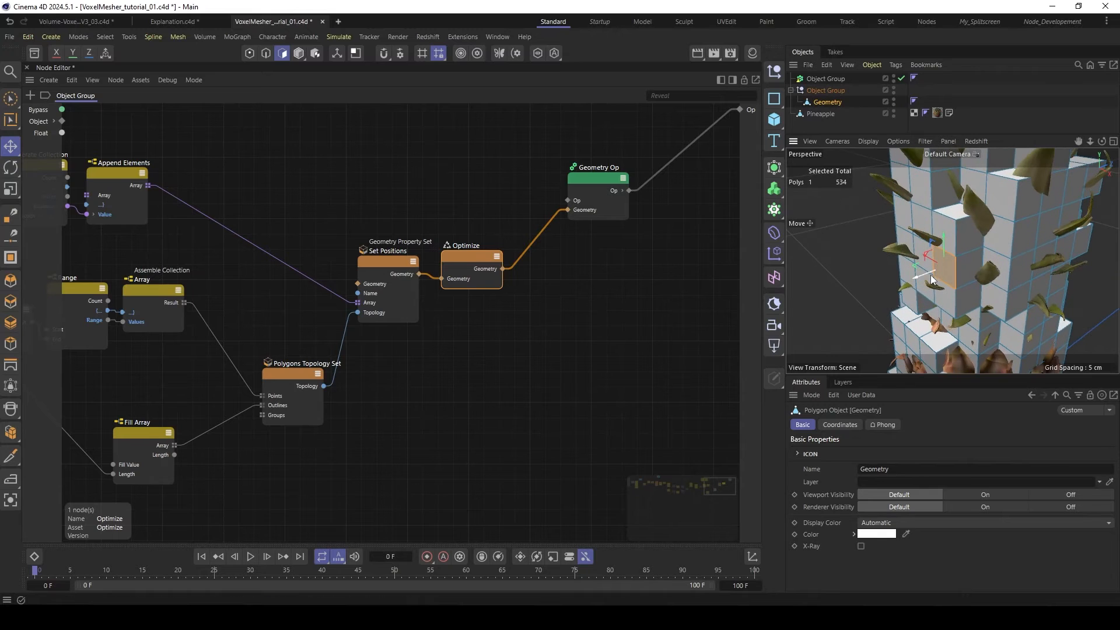
{"action": "mouse_move", "coordinate": [936, 274]}
{"action": "left_mouse_down"}
{"action": "mouse_move", "coordinate": [906, 286]}
{"action": "mouse_move", "coordinate": [934, 274]}
{"action": "mouse_move", "coordinate": [925, 278]}
{"action": "left_mouse_up"}
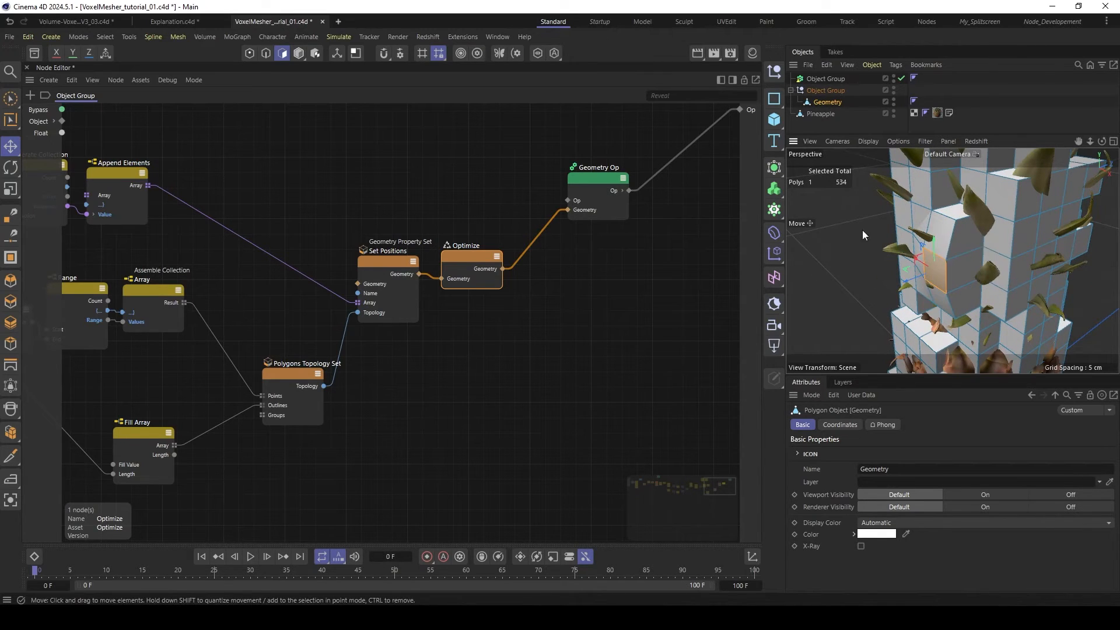
- Delete the converted Object Group copy together with its Geometry object
{"action": "left_click", "coordinate": [814, 91]}
{"action": "key", "text": "Delete"}
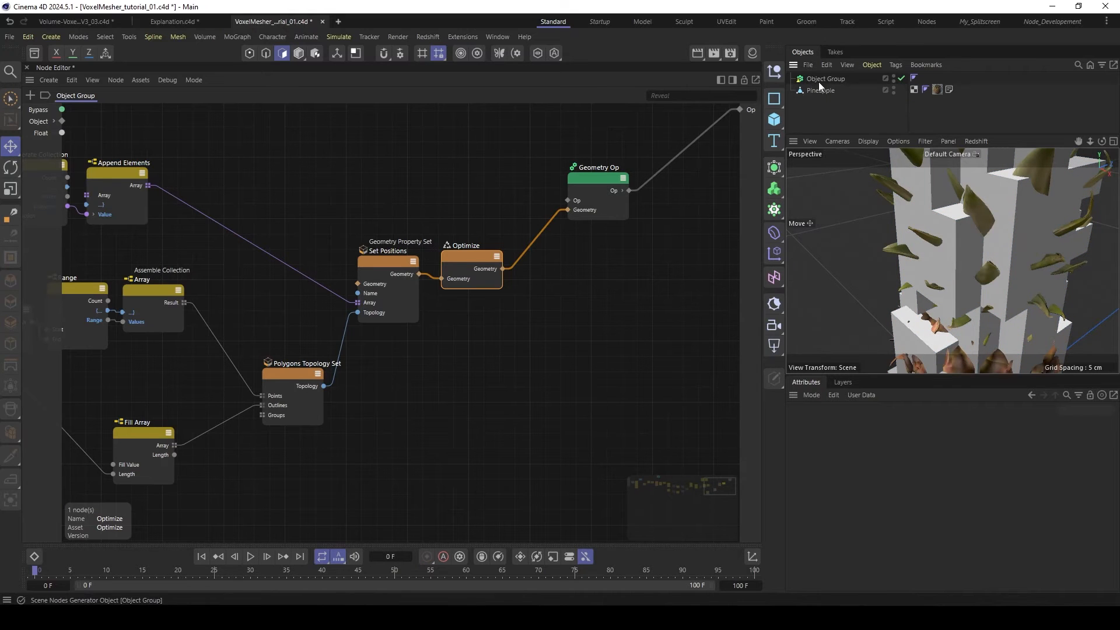
{"action": "scroll", "coordinate": [577, 279], "scroll_direction": "down", "scroll_amount": 5}
{"action": "left_click", "coordinate": [576, 277]}
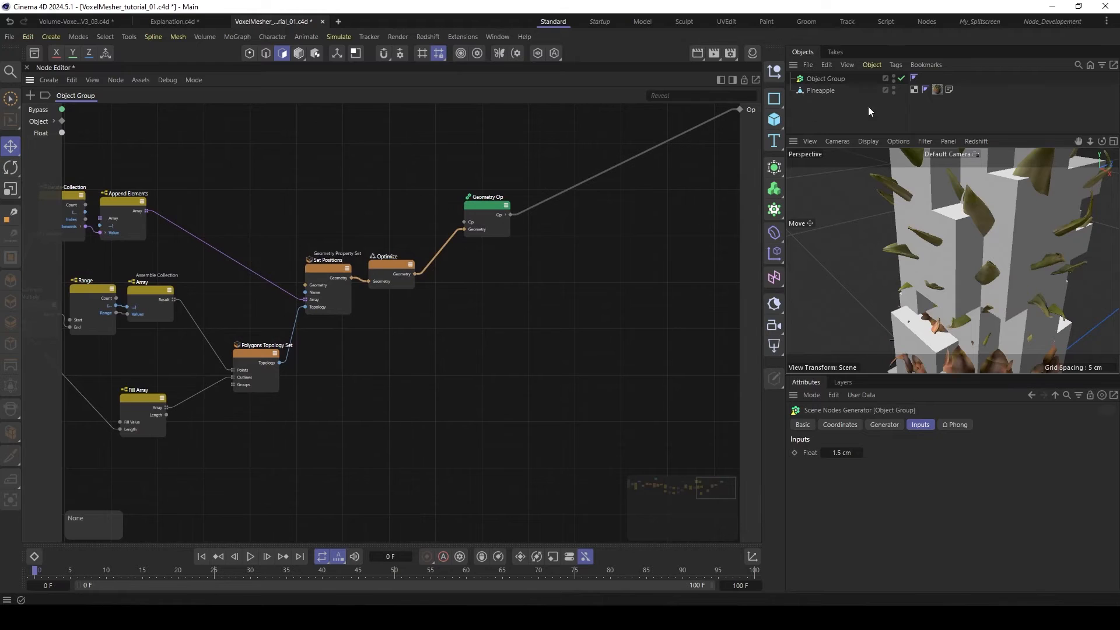
- Add a Vertex Color tag to the Pineapple object
{"action": "left_click", "coordinate": [937, 90]}
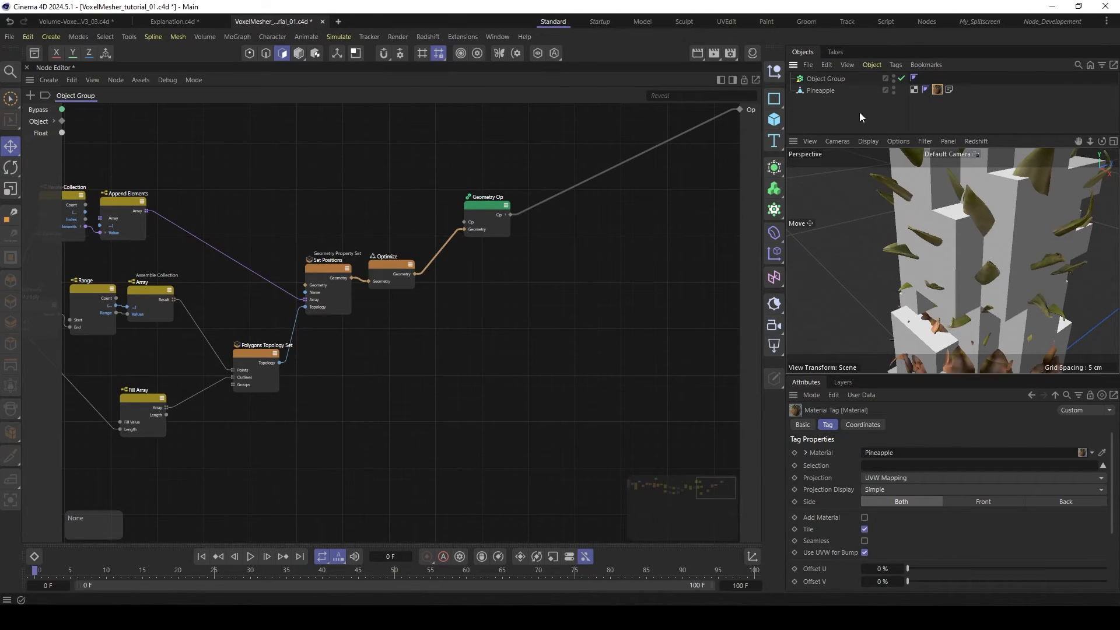
{"action": "left_click", "coordinate": [824, 90]}
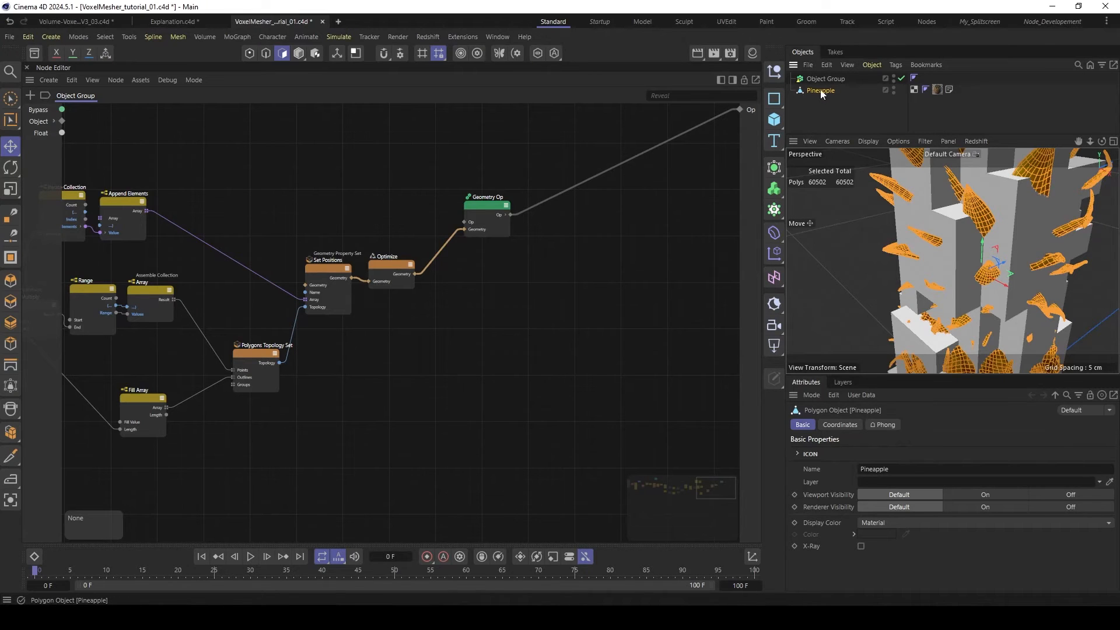
{"action": "right_click", "coordinate": [815, 90]}
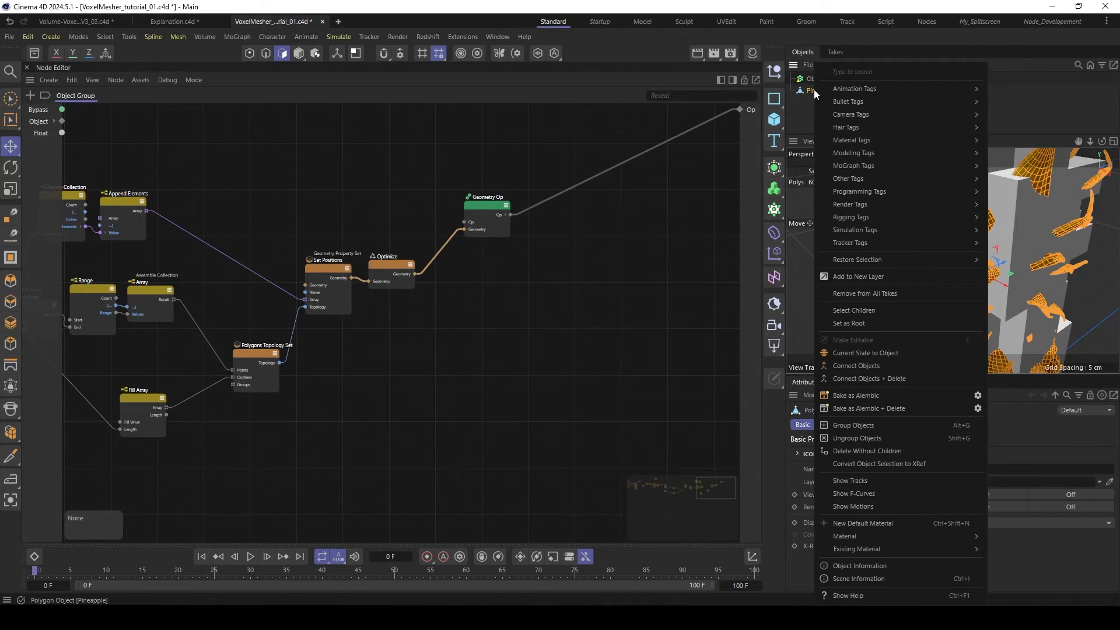
{"action": "type", "text": "vert"}
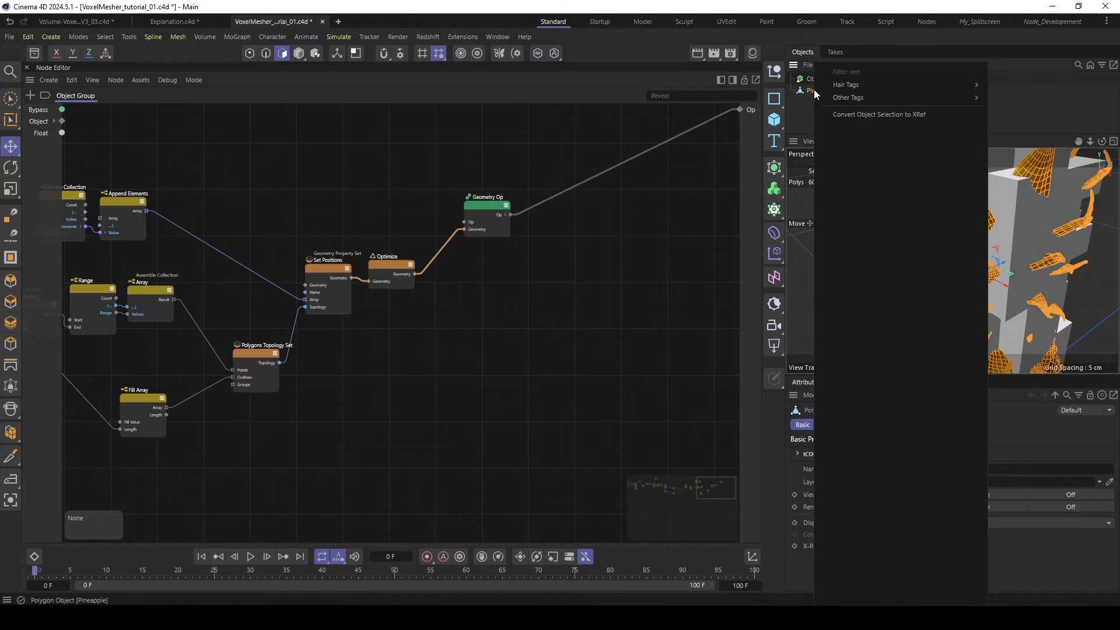
{"action": "mouse_move", "coordinate": [852, 98]}
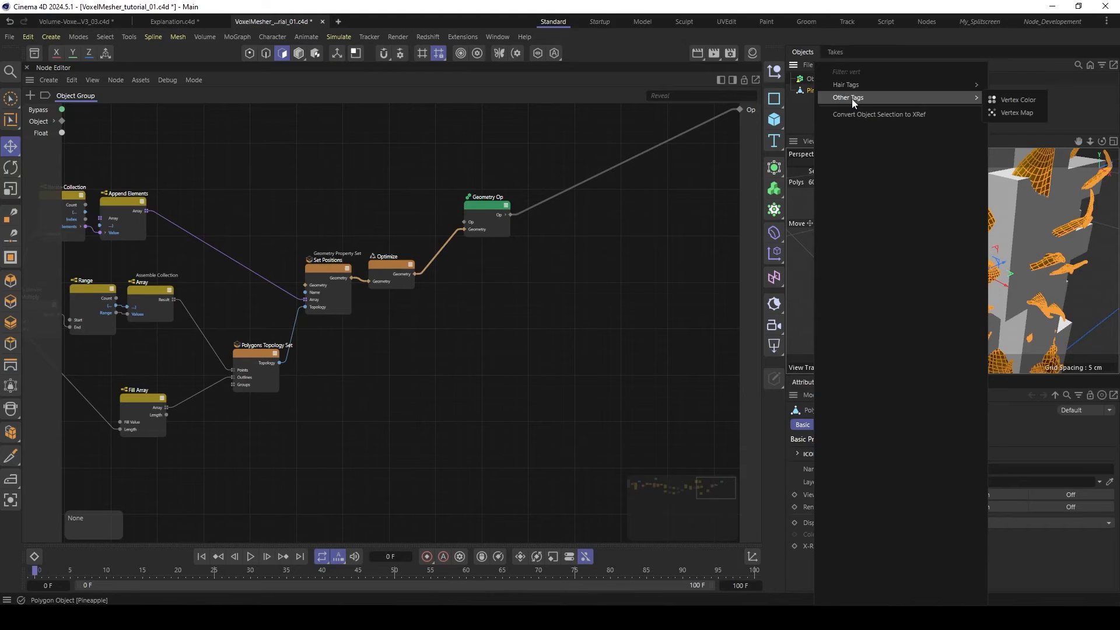
{"action": "left_click", "coordinate": [1007, 99]}
- Switch to Model mode, enable Use Transfer on the Vertex Color tag and remove its Freeze field layer
{"action": "left_click", "coordinate": [914, 89]}
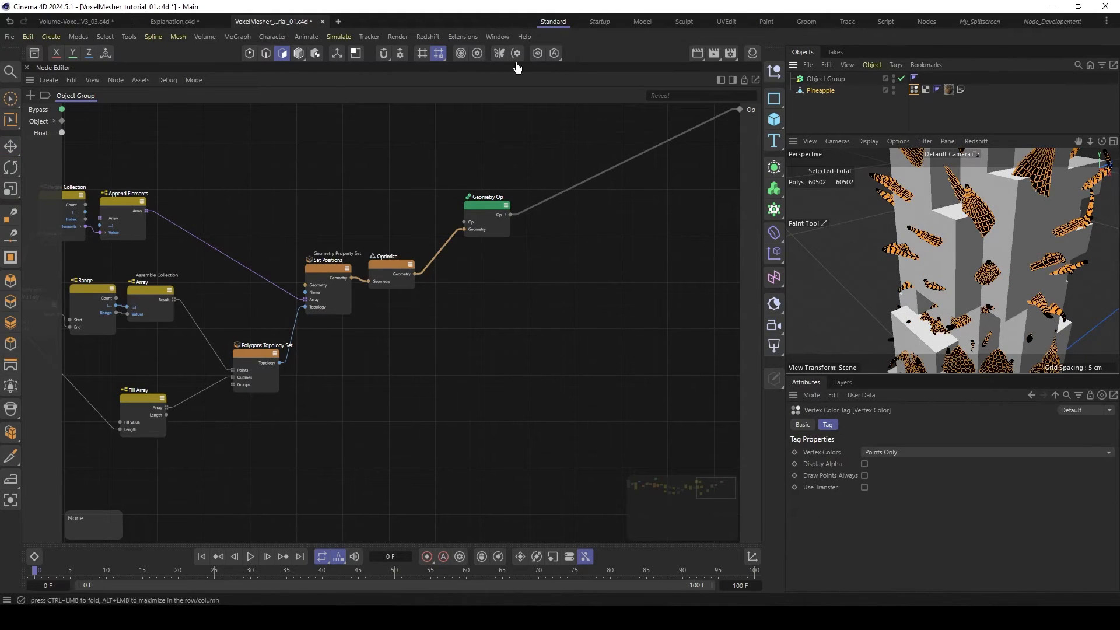
{"action": "left_click", "coordinate": [297, 53]}
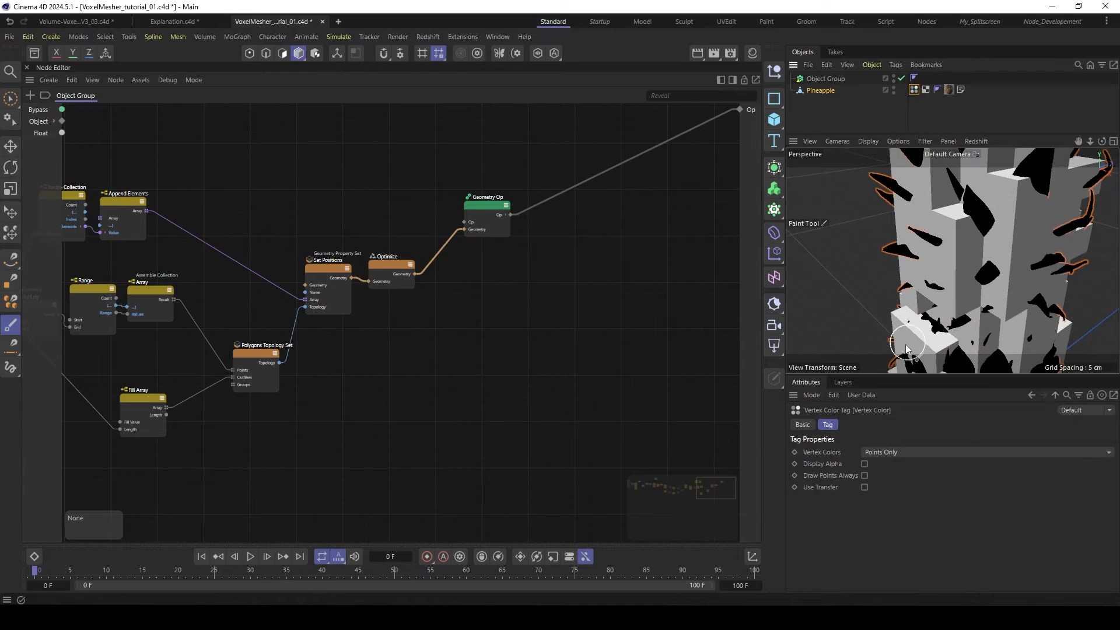
{"action": "left_click_drag", "start_coordinate": [885, 375], "coordinate": [875, 320]}
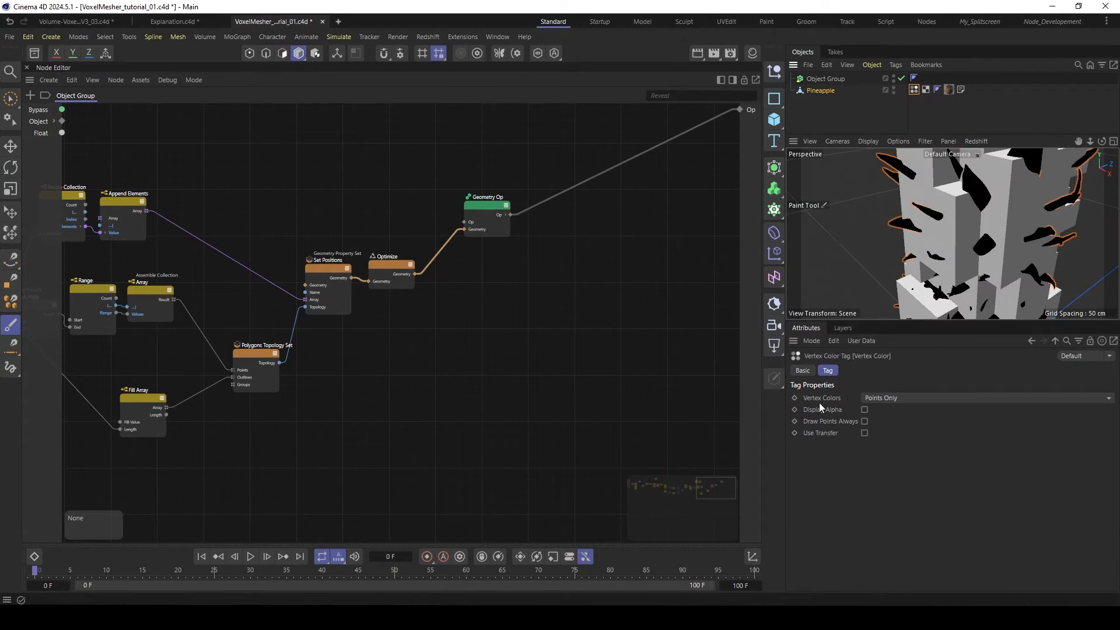
{"action": "left_click", "coordinate": [864, 434]}
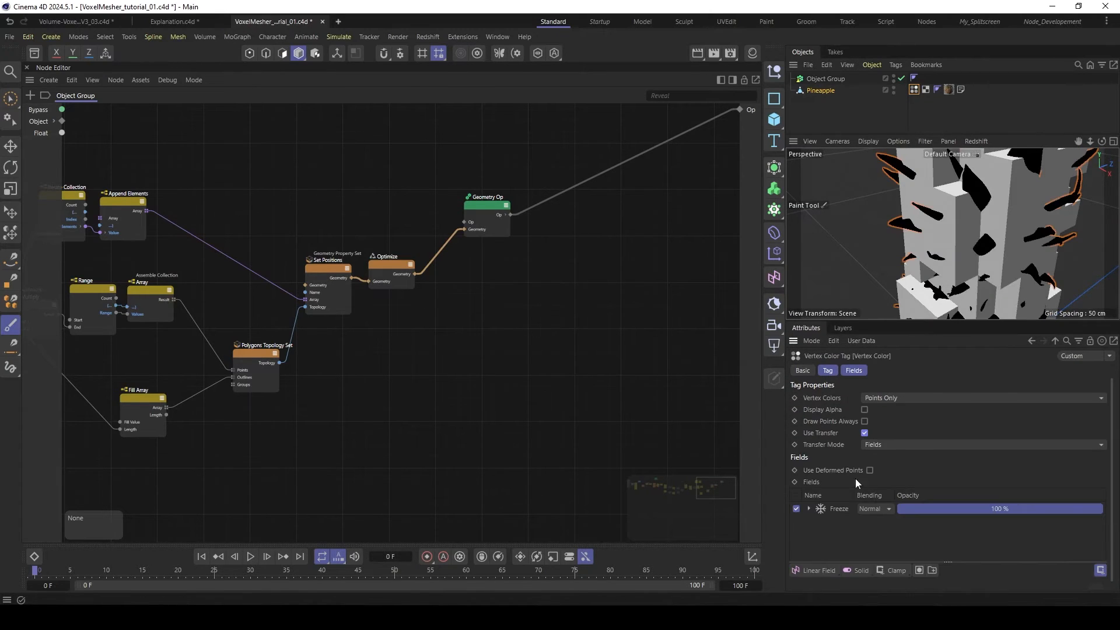
{"action": "left_click", "coordinate": [836, 509]}
{"action": "key", "text": "Delete"}
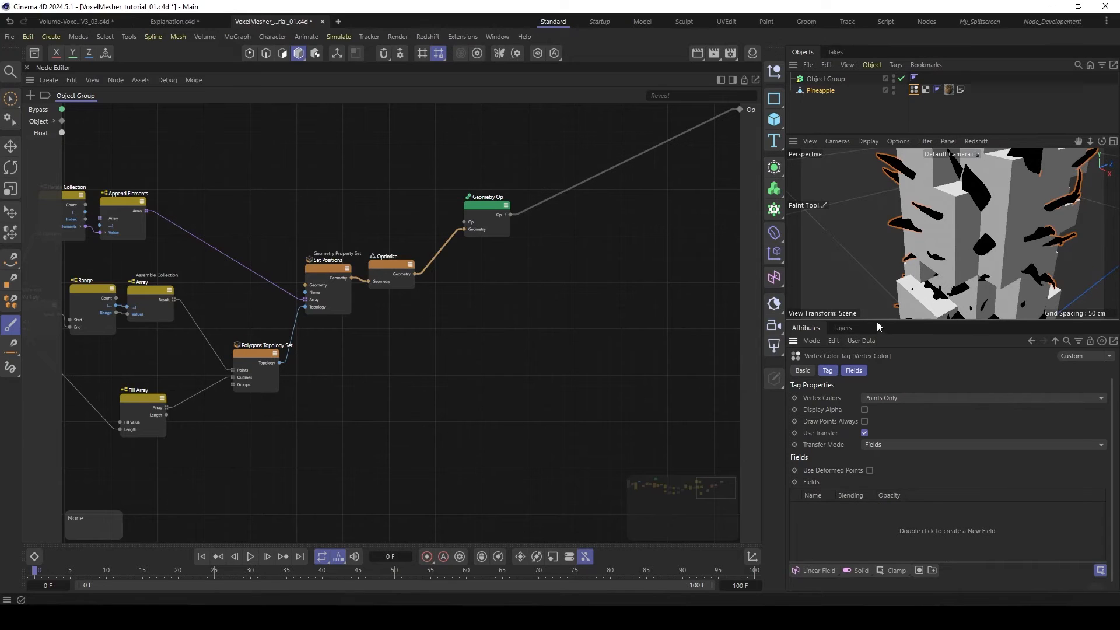
- Add a Shader Field to the Vertex Color tag's fields list
{"action": "left_click_drag", "start_coordinate": [876, 319], "coordinate": [877, 300]}
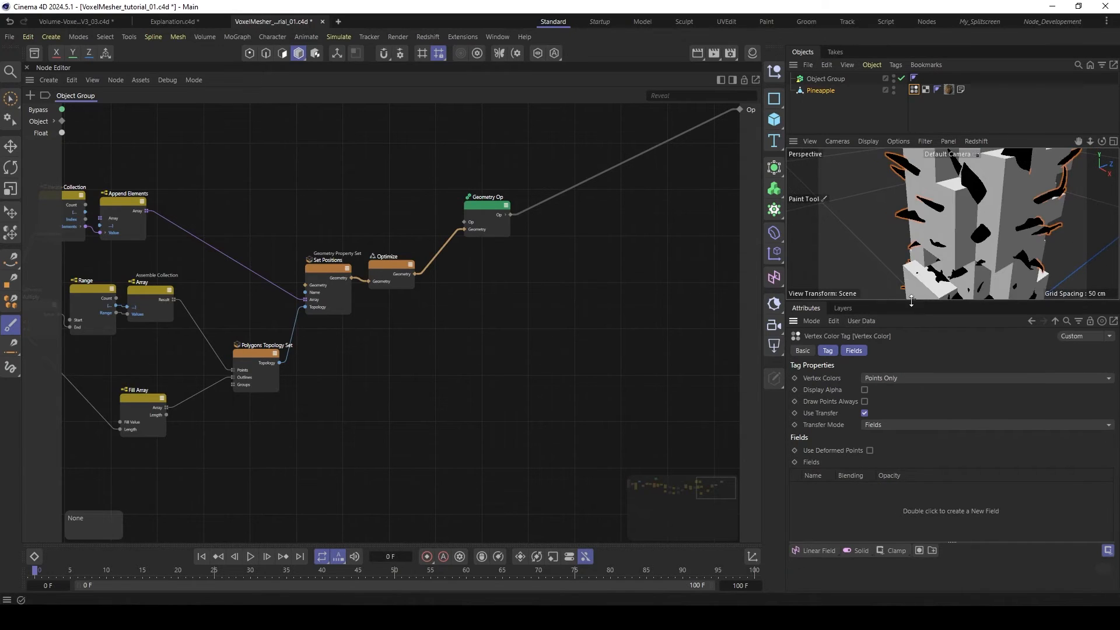
{"action": "left_click", "coordinate": [814, 549]}
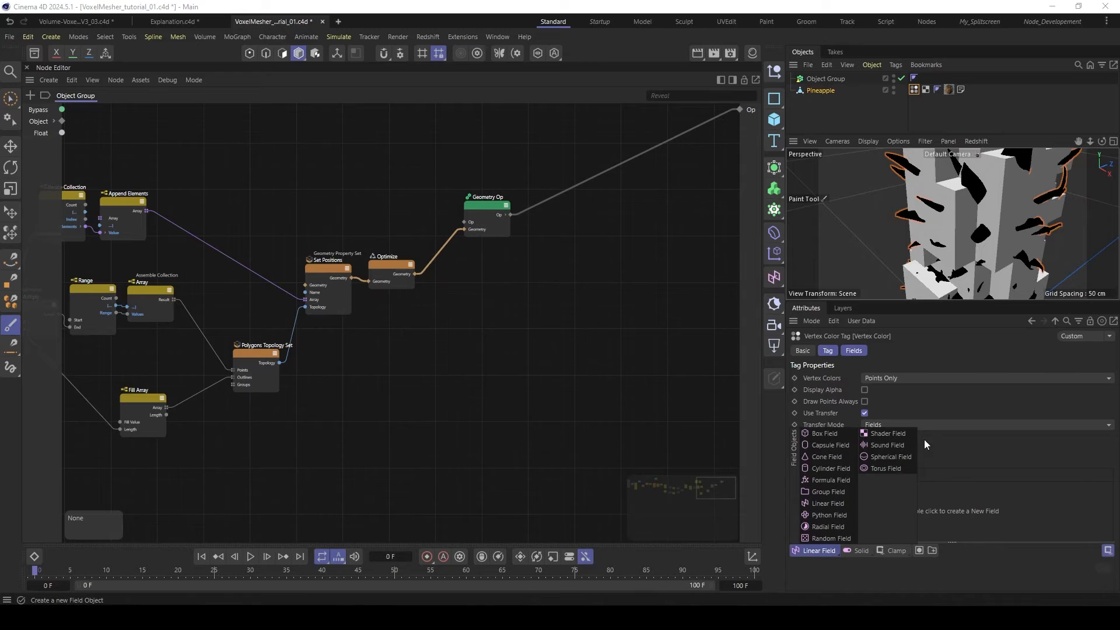
{"action": "left_click", "coordinate": [896, 432]}
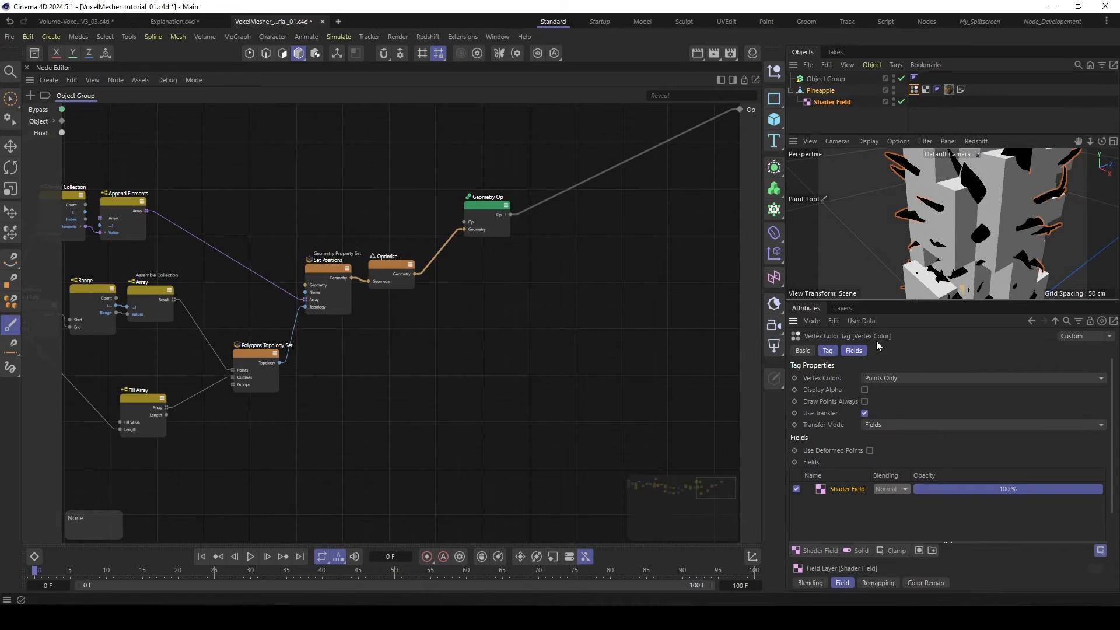
{"action": "left_click_drag", "start_coordinate": [872, 301], "coordinate": [871, 241]}
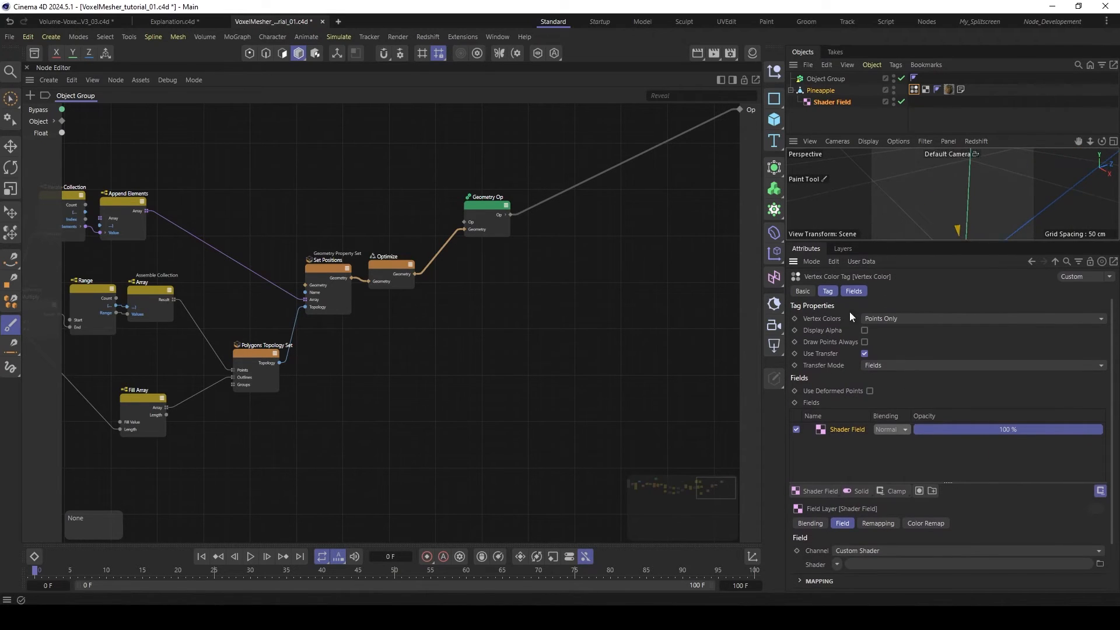
{"action": "left_click", "coordinate": [841, 552]}
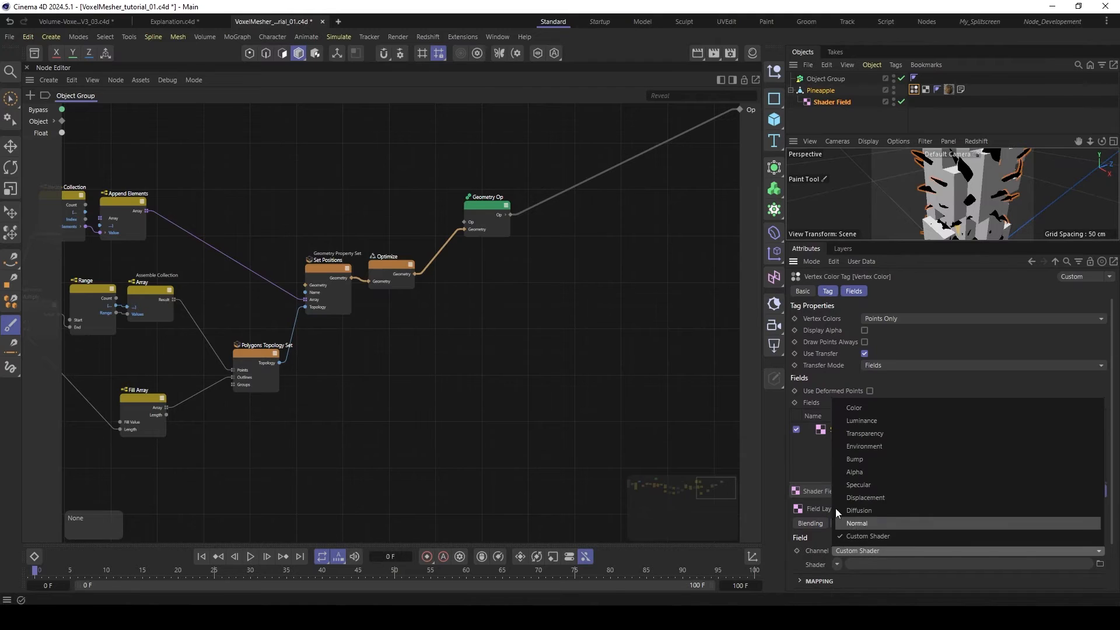
{"action": "left_click", "coordinate": [854, 408]}
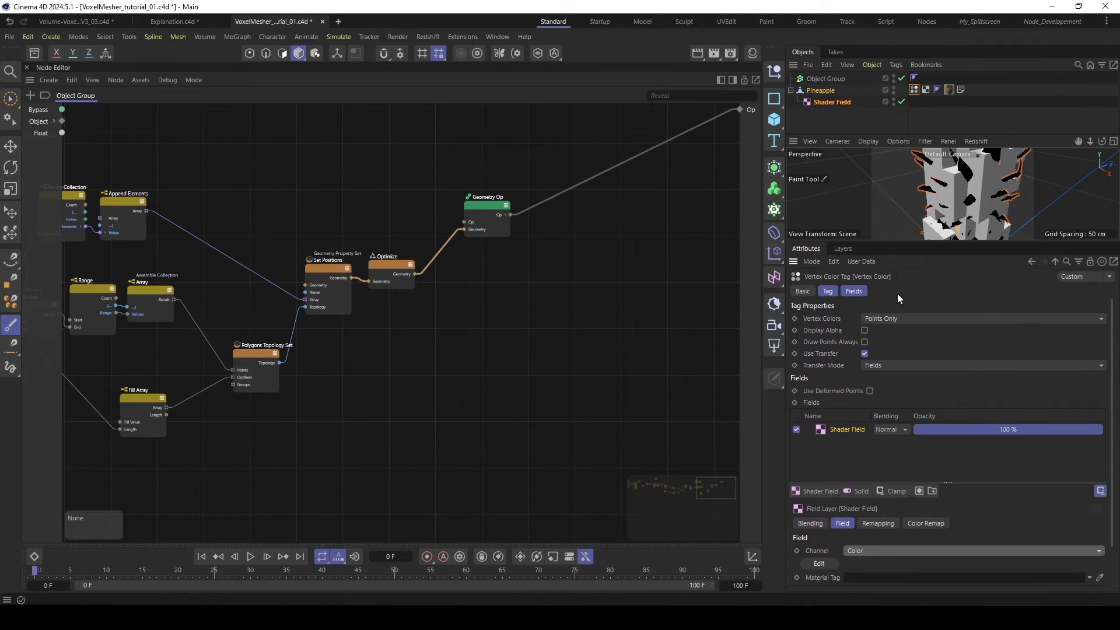
{"action": "left_click_drag", "start_coordinate": [948, 89], "coordinate": [860, 579]}
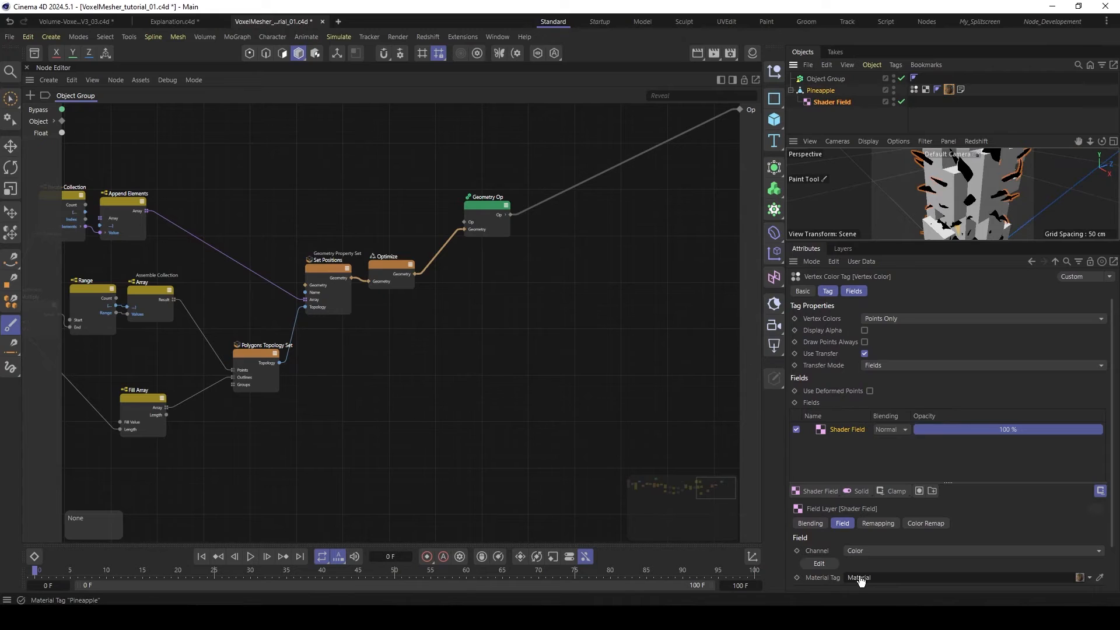
- Copy the Pineapple_Diffuse.jpg texture from the Pineapple material's Default Diffuse reflectance layer into its Color channel
{"action": "left_click", "coordinate": [753, 53]}
{"action": "double_click", "coordinate": [595, 103]}
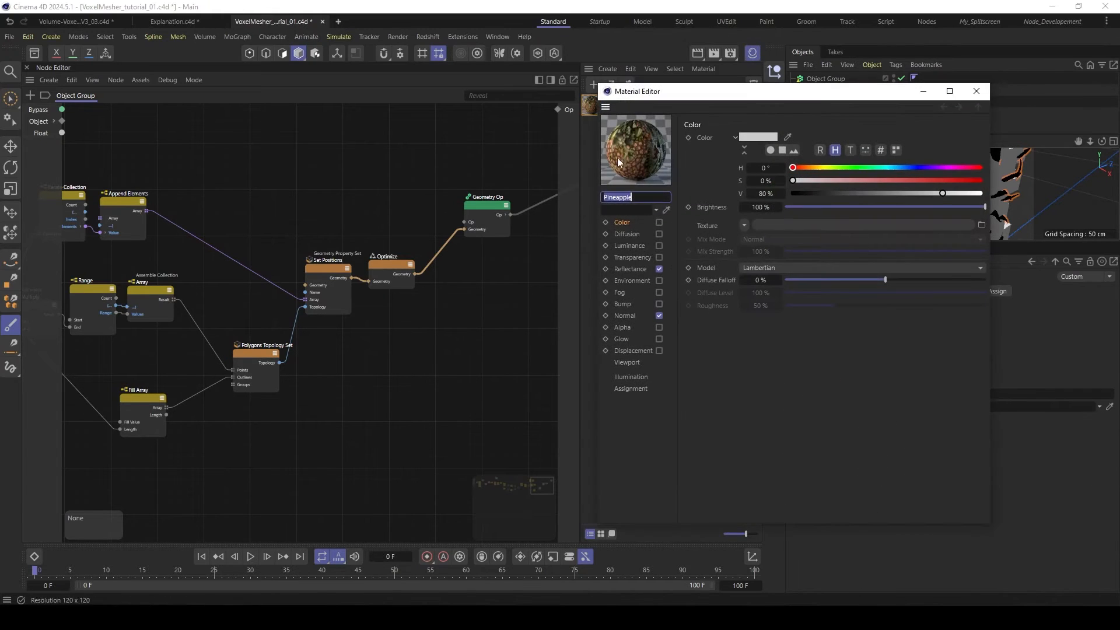
{"action": "left_click_drag", "start_coordinate": [781, 92], "coordinate": [567, 117]}
{"action": "left_click", "coordinate": [423, 295]}
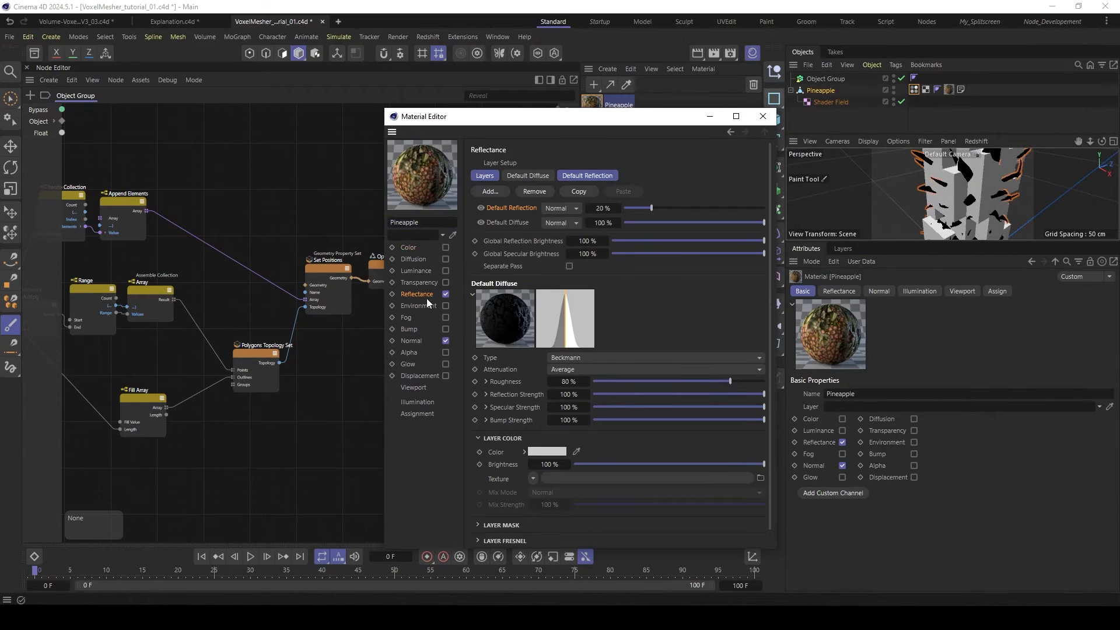
{"action": "scroll", "coordinate": [509, 422], "scroll_direction": "down", "scroll_amount": 2}
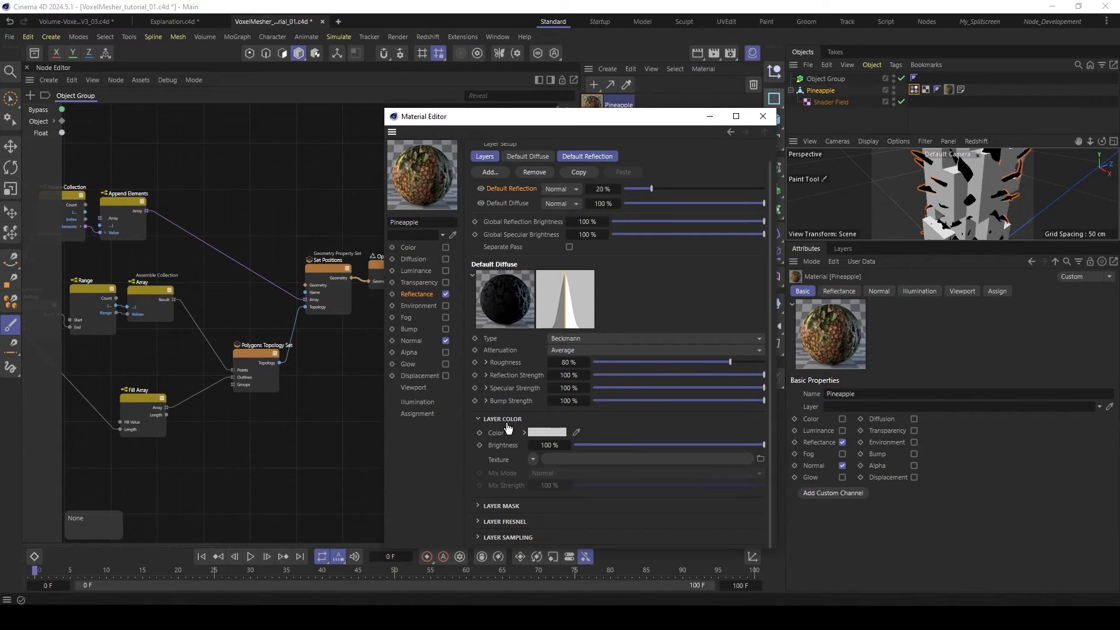
{"action": "scroll", "coordinate": [505, 358], "scroll_direction": "up", "scroll_amount": 2}
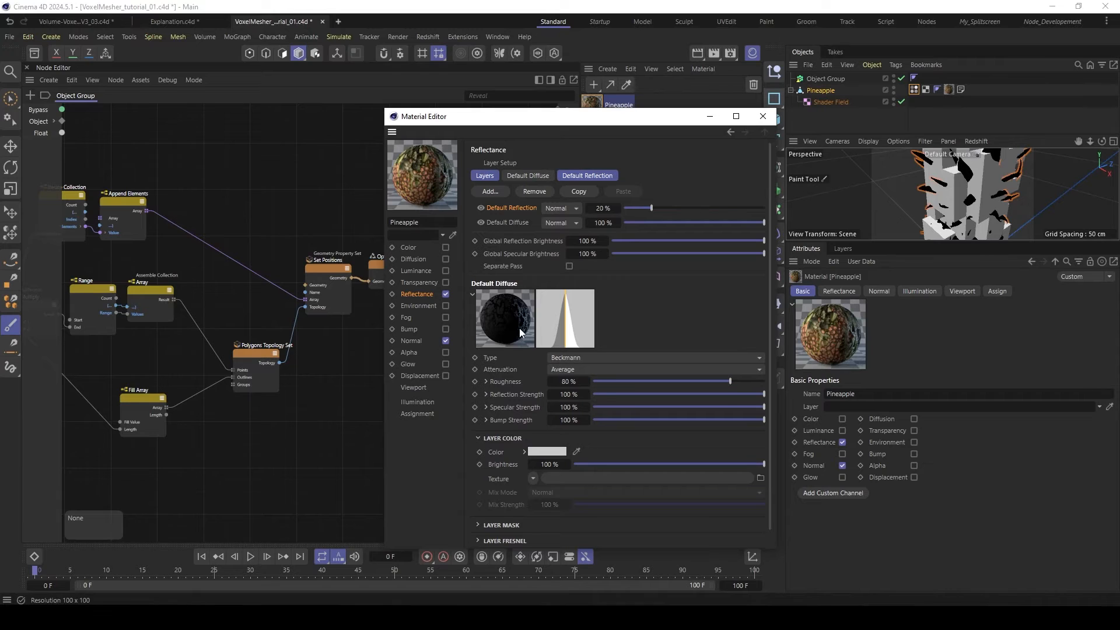
{"action": "left_click", "coordinate": [505, 223]}
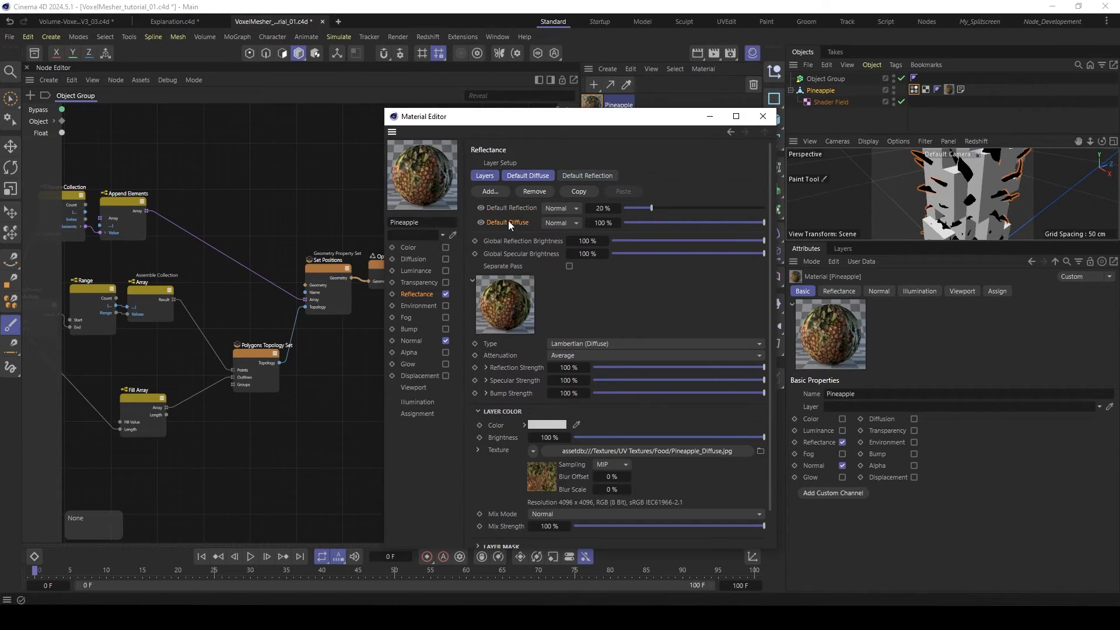
{"action": "left_click", "coordinate": [409, 248]}
{"action": "left_click_drag", "start_coordinate": [549, 255], "coordinate": [544, 251]}
- Enable the Pineapple material's Color channel, disable its Reflectance and Normal channels, and close the Material Editor
{"action": "left_click", "coordinate": [446, 247]}
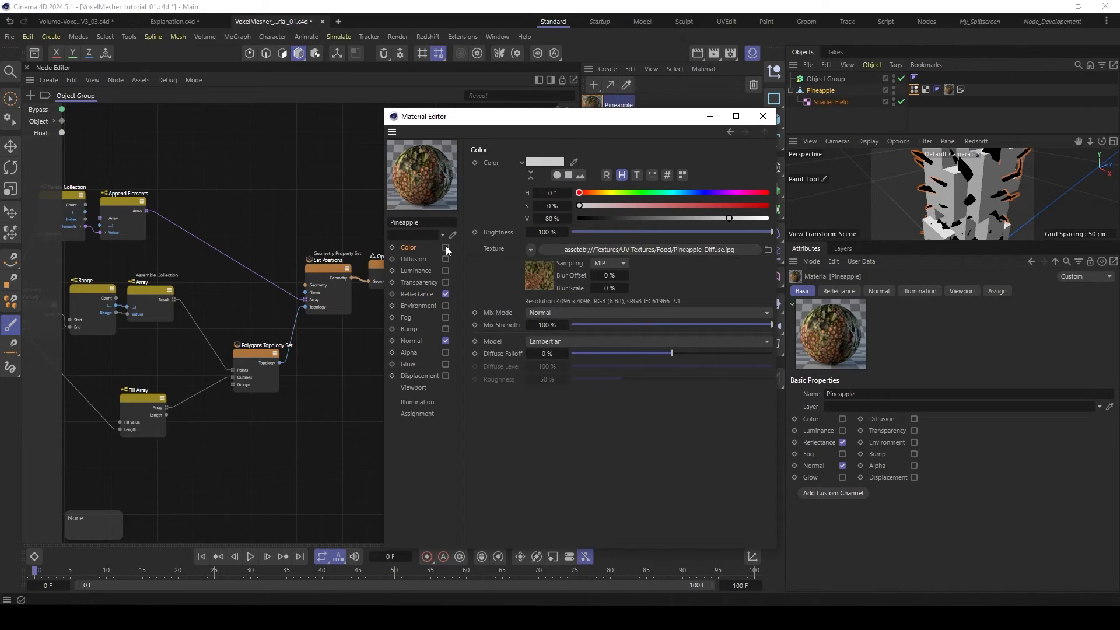
{"action": "left_click", "coordinate": [446, 294]}
{"action": "left_click", "coordinate": [446, 341]}
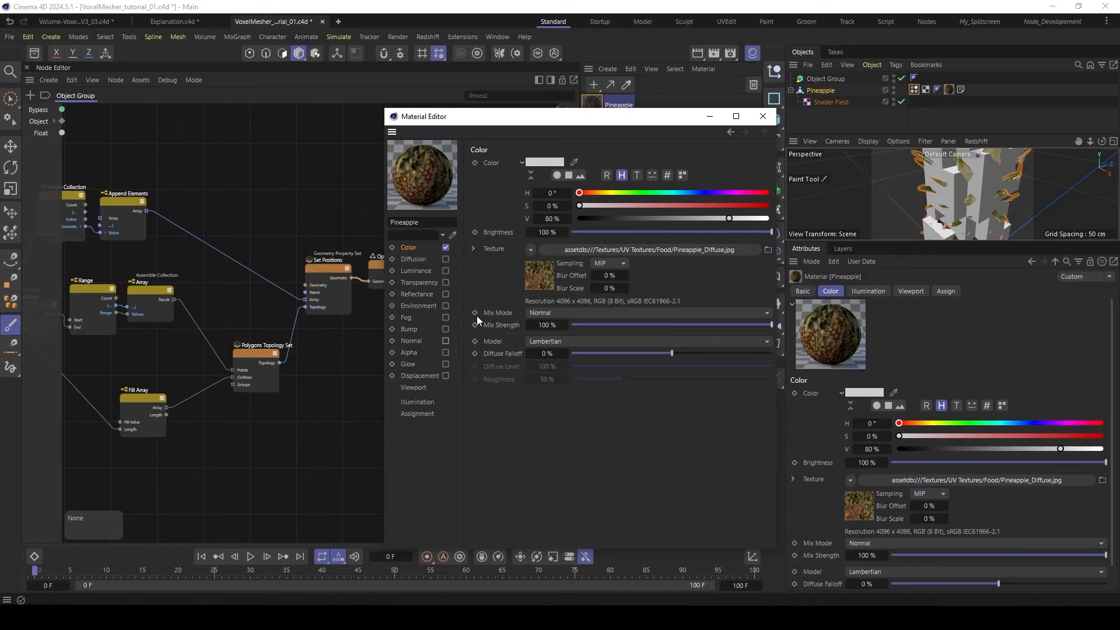
{"action": "left_click", "coordinate": [762, 116]}
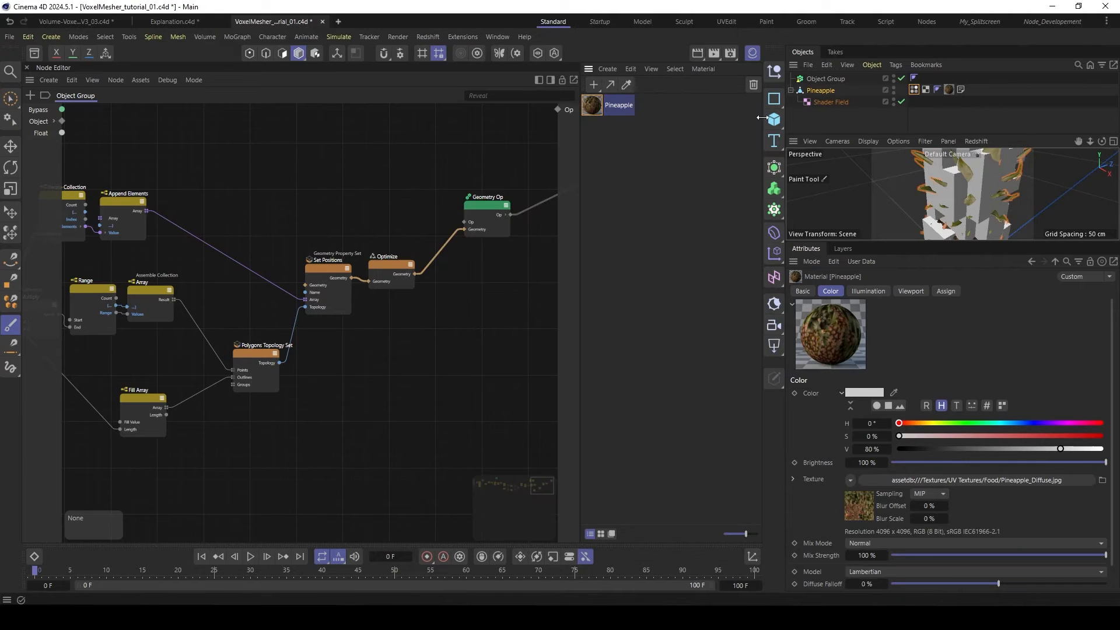
- Hide the Object Group, enlarge the perspective viewport and inspect the Pineapple with its Vertex Color tag selected
{"action": "left_click", "coordinate": [893, 78]}
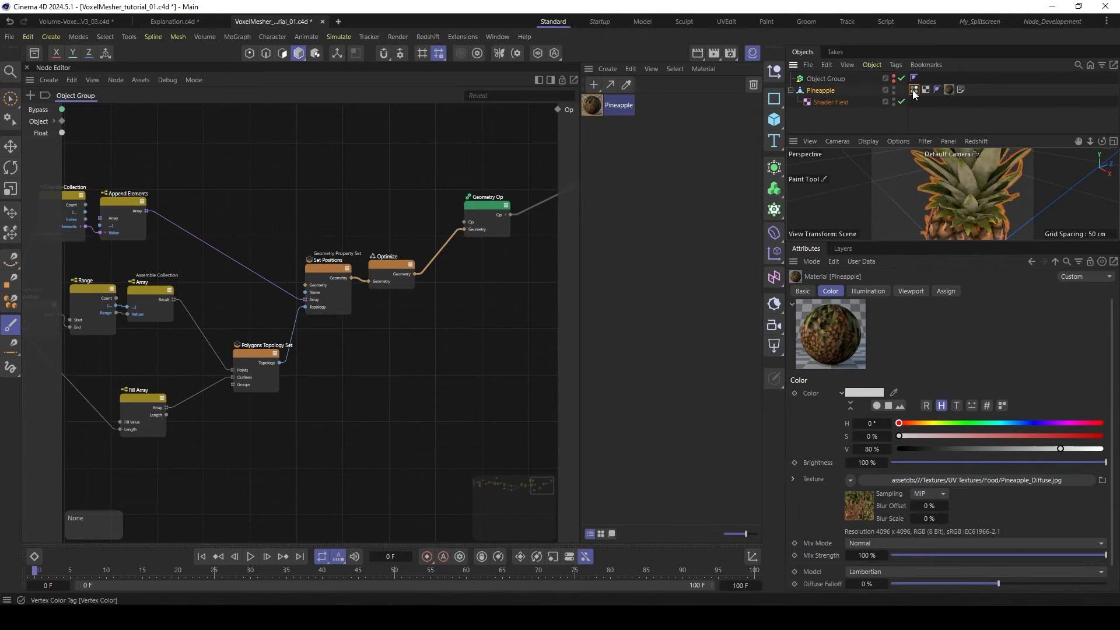
{"action": "left_click", "coordinate": [913, 89]}
{"action": "left_click_drag", "start_coordinate": [913, 241], "coordinate": [907, 345]}
{"action": "scroll", "coordinate": [1007, 256], "scroll_direction": "down", "scroll_amount": 5}
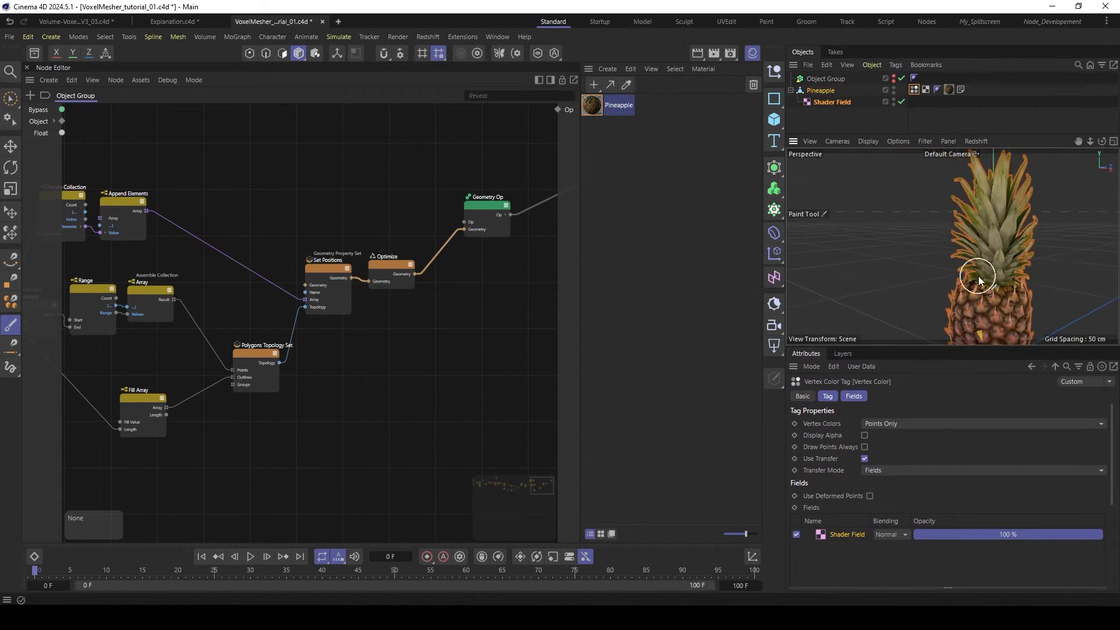
{"action": "left_click", "coordinate": [955, 110]}
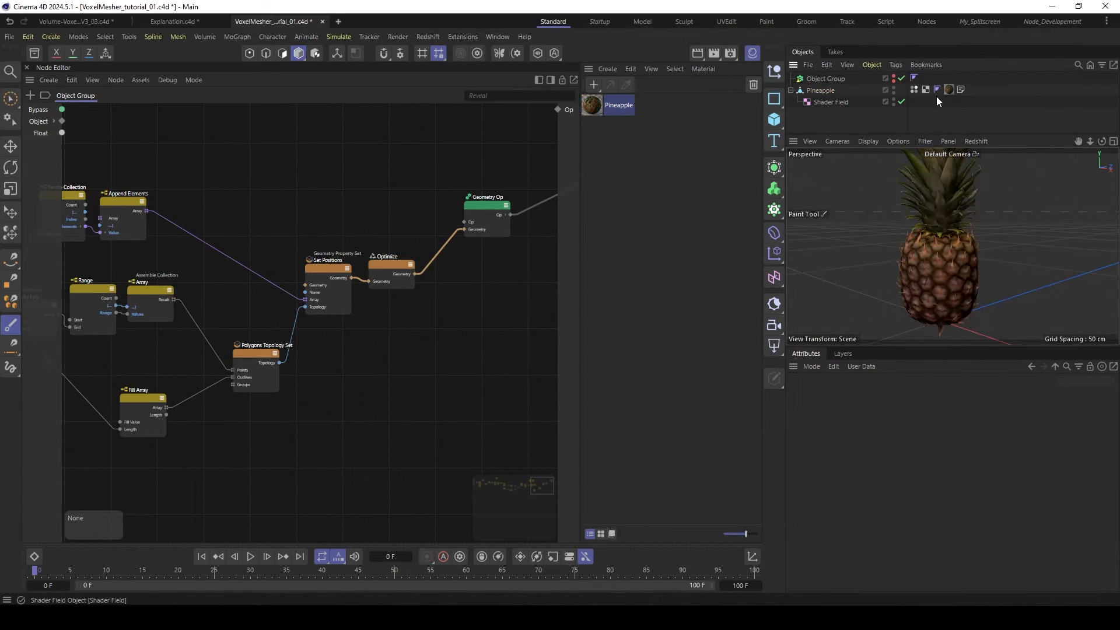
- Restrict the Pineapple's material tag to the selection "x", display its Vertex Color tag and close the Material Manager
{"action": "left_click", "coordinate": [948, 89]}
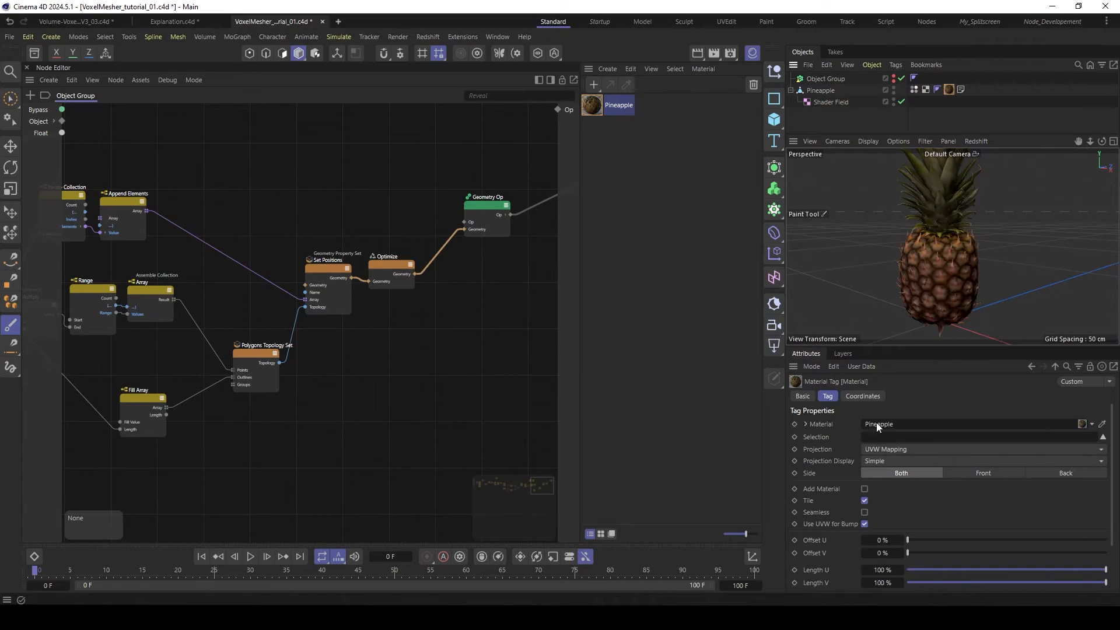
{"action": "left_click", "coordinate": [881, 437]}
{"action": "type", "text": "x"}
{"action": "key", "text": "Return"}
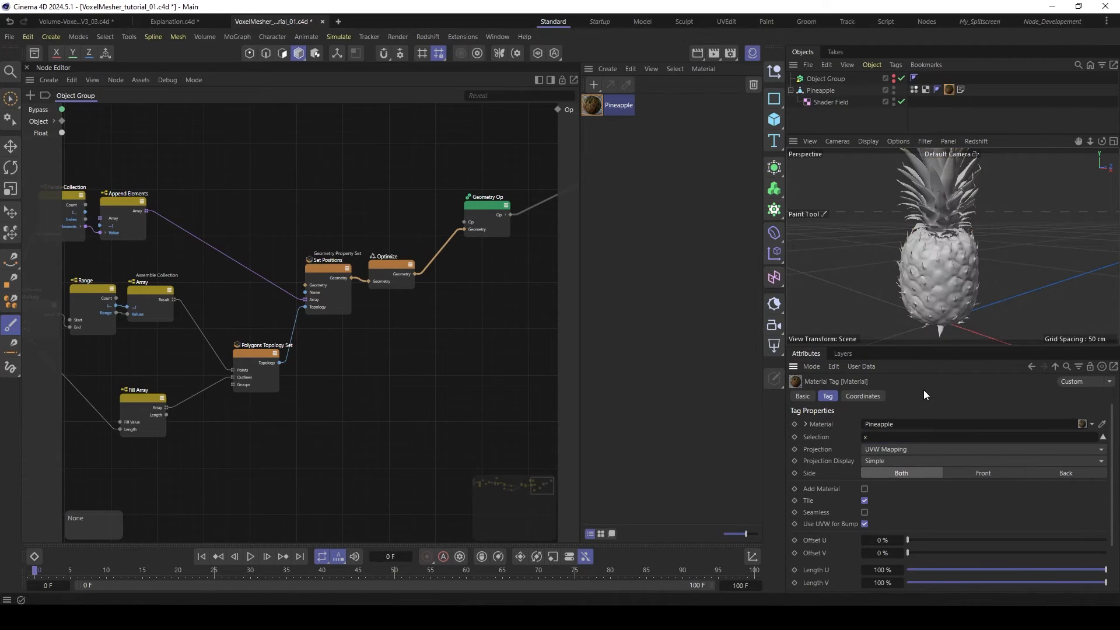
{"action": "left_click", "coordinate": [913, 89]}
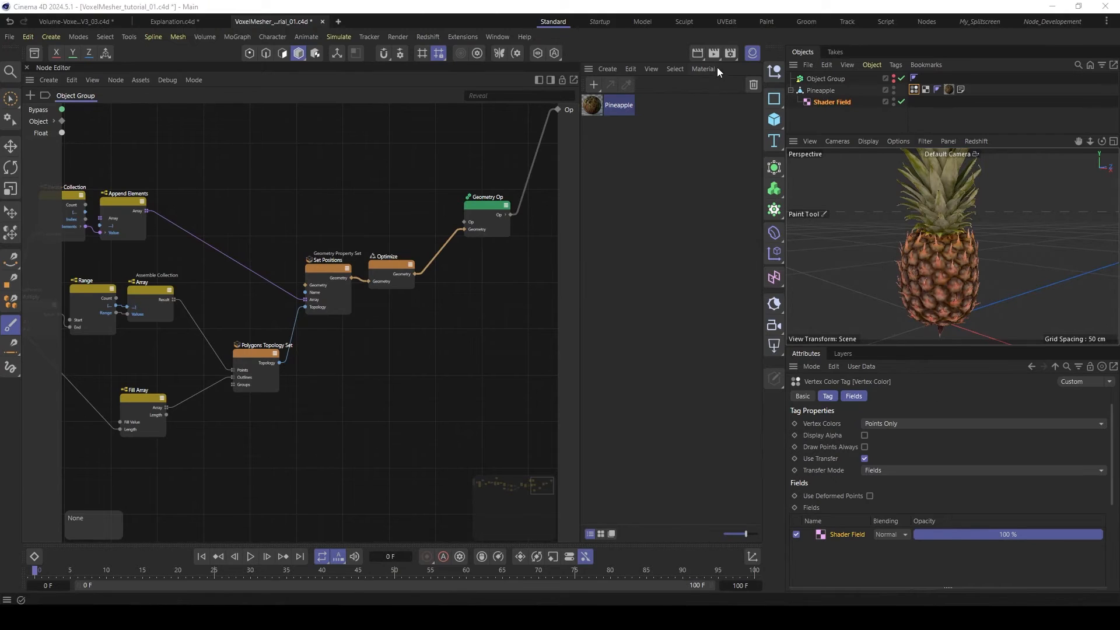
{"action": "left_click", "coordinate": [751, 53]}
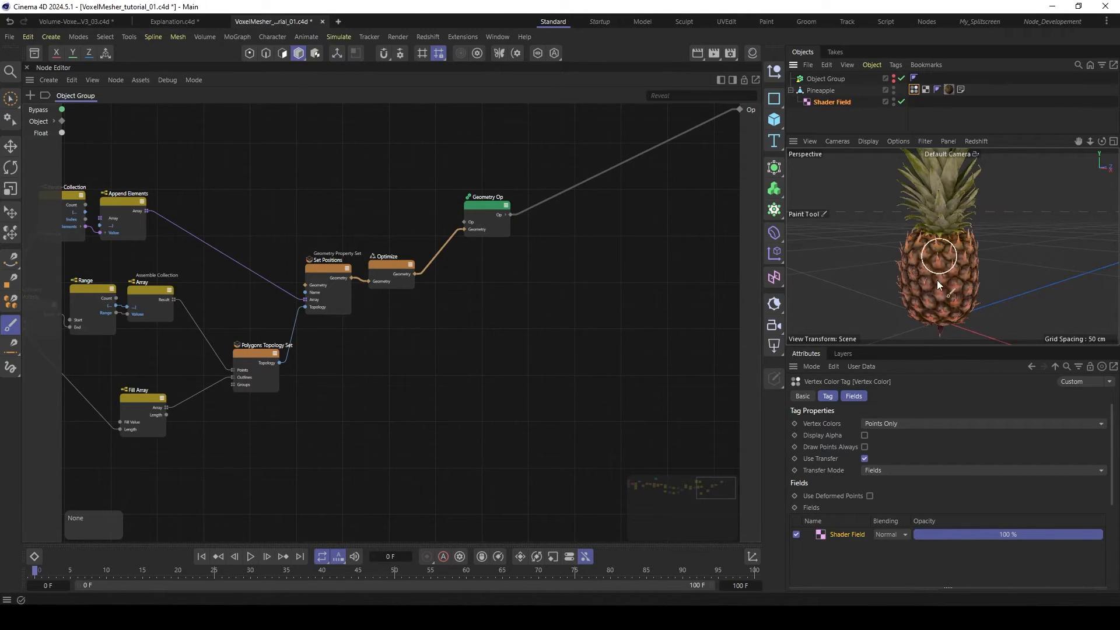
- Add a Geometry Property Get node to the graph and set its type to Color Alphas
{"action": "middle_click_drag", "start_coordinate": [284, 207], "coordinate": [364, 211], "text": "alt"}
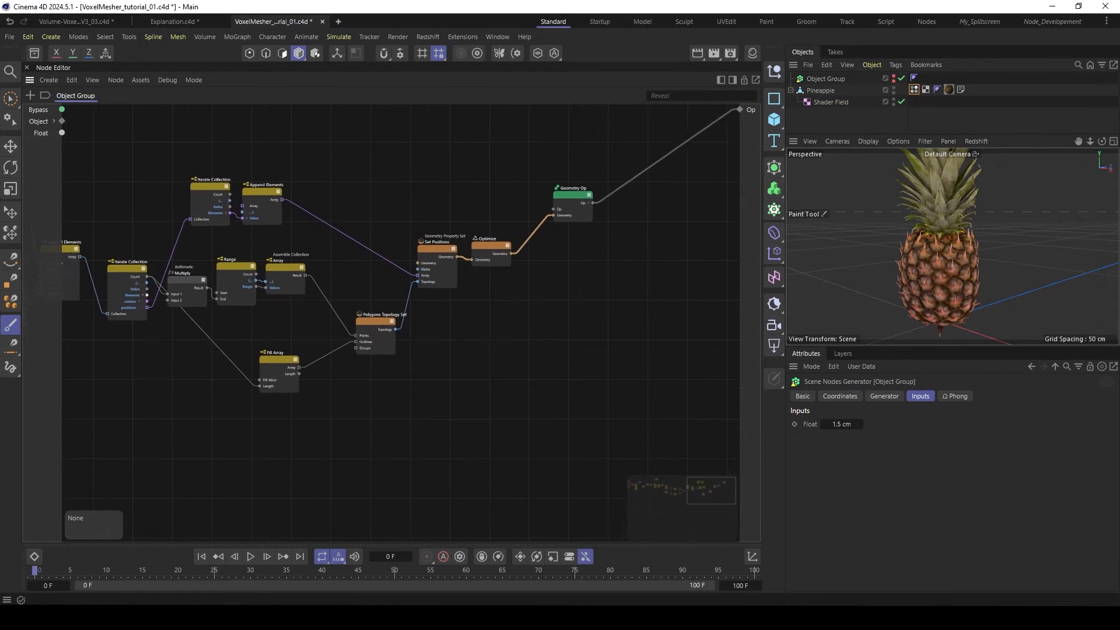
{"action": "double_click", "coordinate": [459, 317]}
{"action": "type", "text": "get ver"}
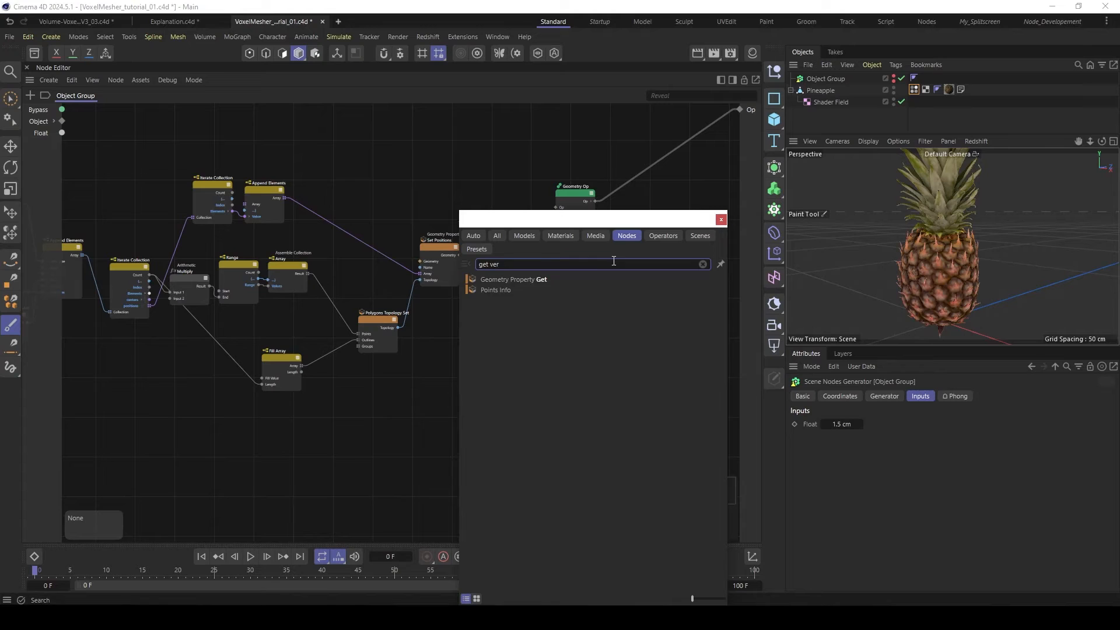
{"action": "left_click", "coordinate": [499, 279]}
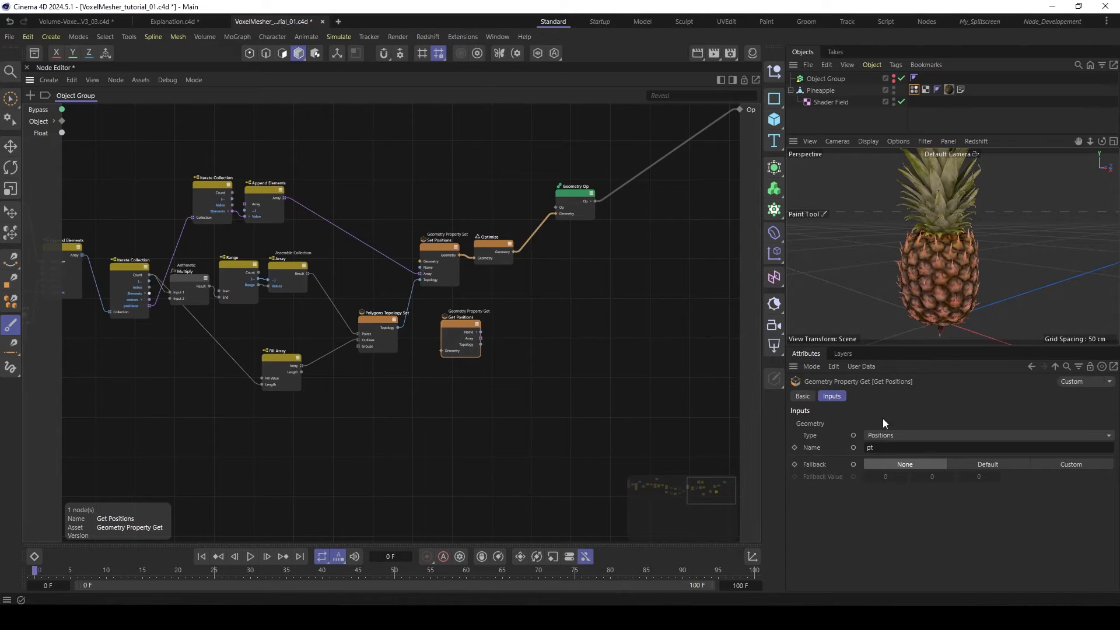
{"action": "left_click", "coordinate": [879, 435]}
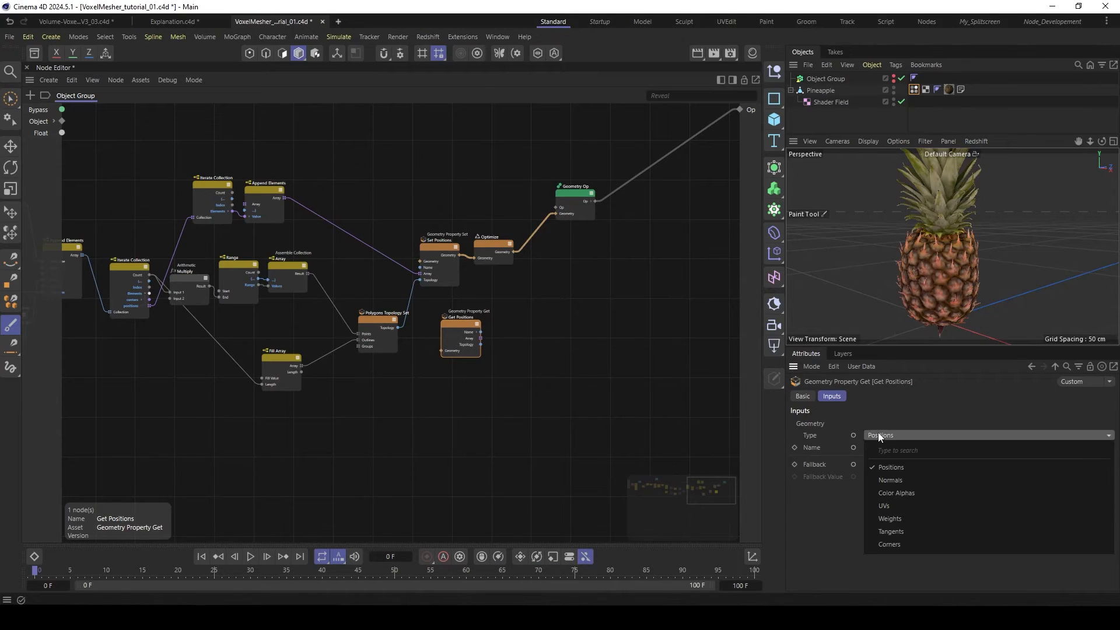
{"action": "left_click", "coordinate": [897, 493]}
- Connect the Pineapple import node's Geometry output to Get Color Alphas and check the name of the Vertex Color tag
{"action": "left_click", "coordinate": [364, 295]}
{"action": "middle_click_drag", "start_coordinate": [364, 294], "coordinate": [548, 316], "text": "alt"}
{"action": "scroll", "coordinate": [369, 296], "scroll_direction": "down", "scroll_amount": 3}
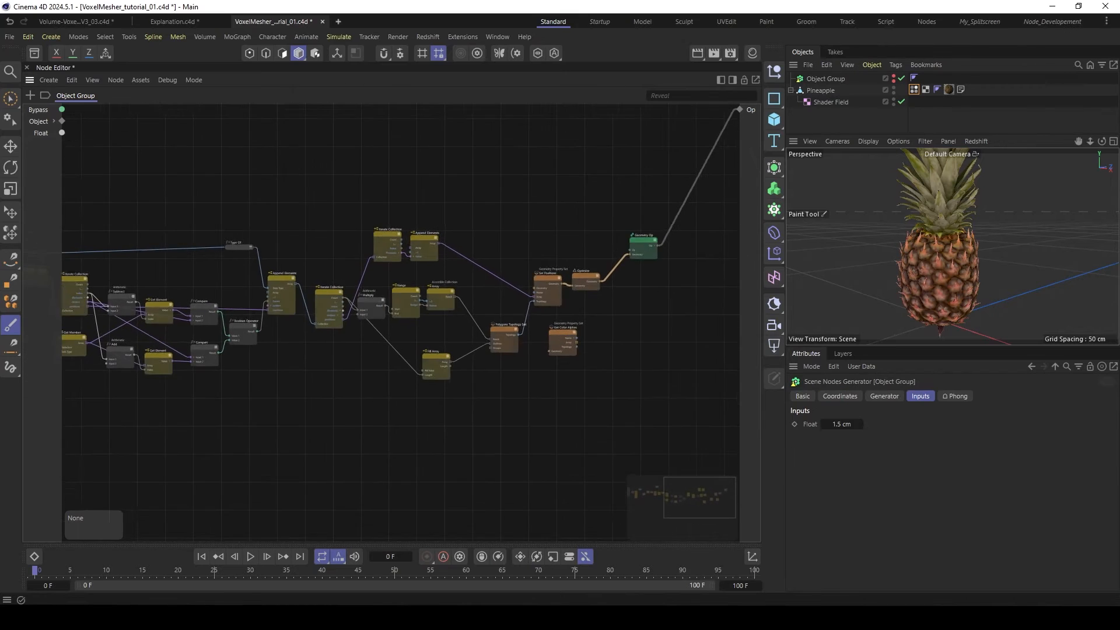
{"action": "scroll", "coordinate": [368, 295], "scroll_direction": "up", "scroll_amount": 3}
{"action": "scroll", "coordinate": [369, 296], "scroll_direction": "down", "scroll_amount": 4}
{"action": "scroll", "coordinate": [369, 298], "scroll_direction": "down", "scroll_amount": 4}
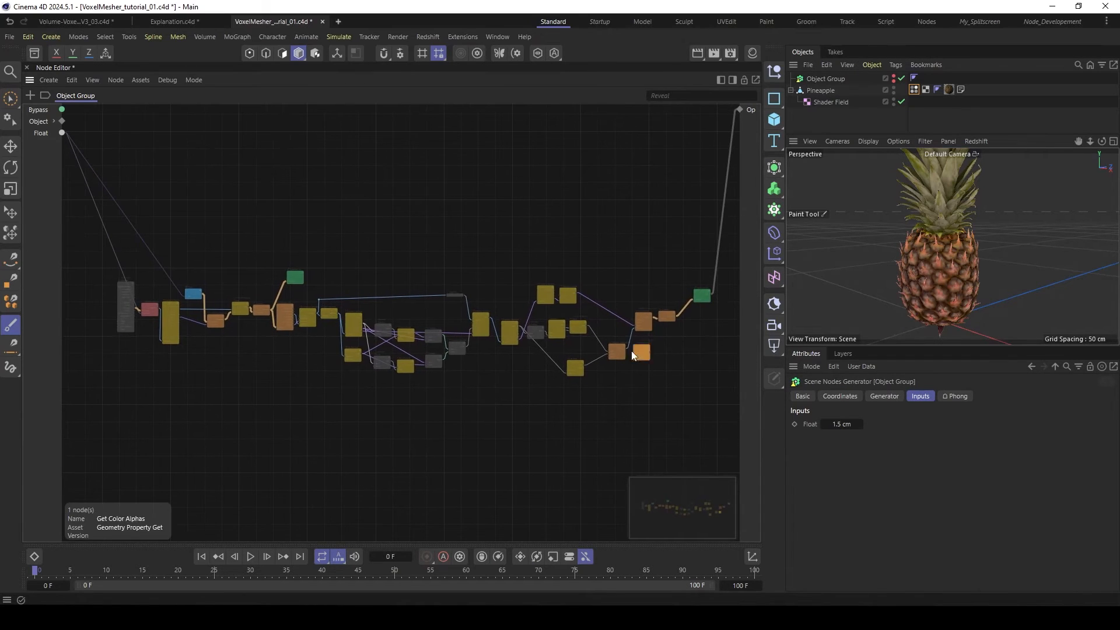
{"action": "left_click_drag", "start_coordinate": [631, 351], "coordinate": [177, 370]}
{"action": "scroll", "coordinate": [177, 370], "scroll_direction": "up", "scroll_amount": 4}
{"action": "scroll", "coordinate": [134, 350], "scroll_direction": "up", "scroll_amount": 2}
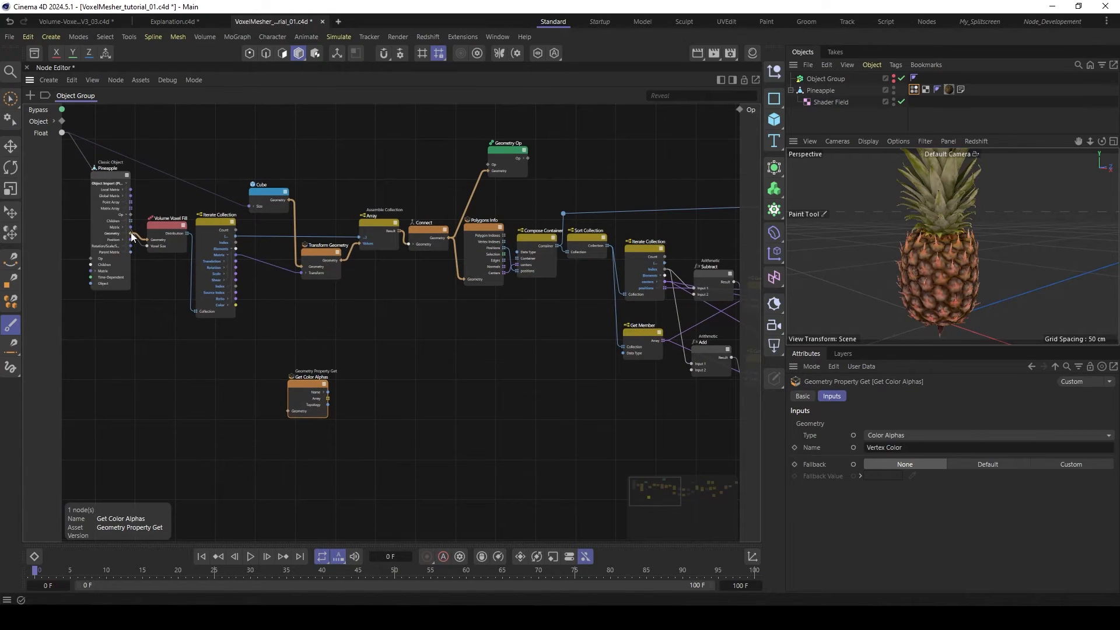
{"action": "left_click_drag", "start_coordinate": [133, 236], "coordinate": [288, 411]}
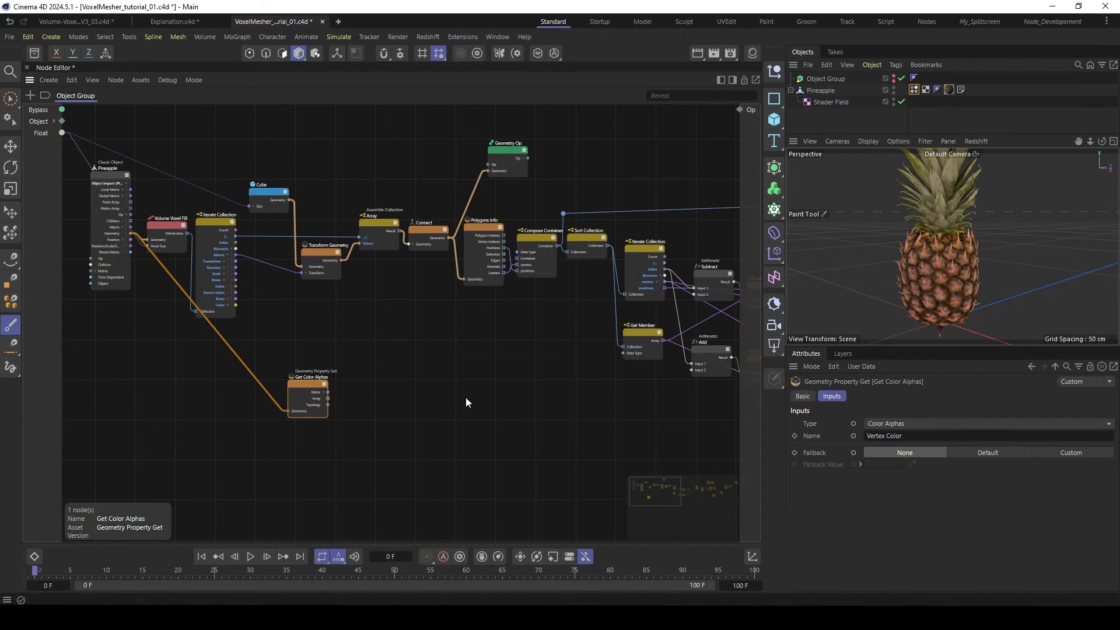
{"action": "left_click", "coordinate": [914, 90]}
{"action": "left_click", "coordinate": [804, 396]}
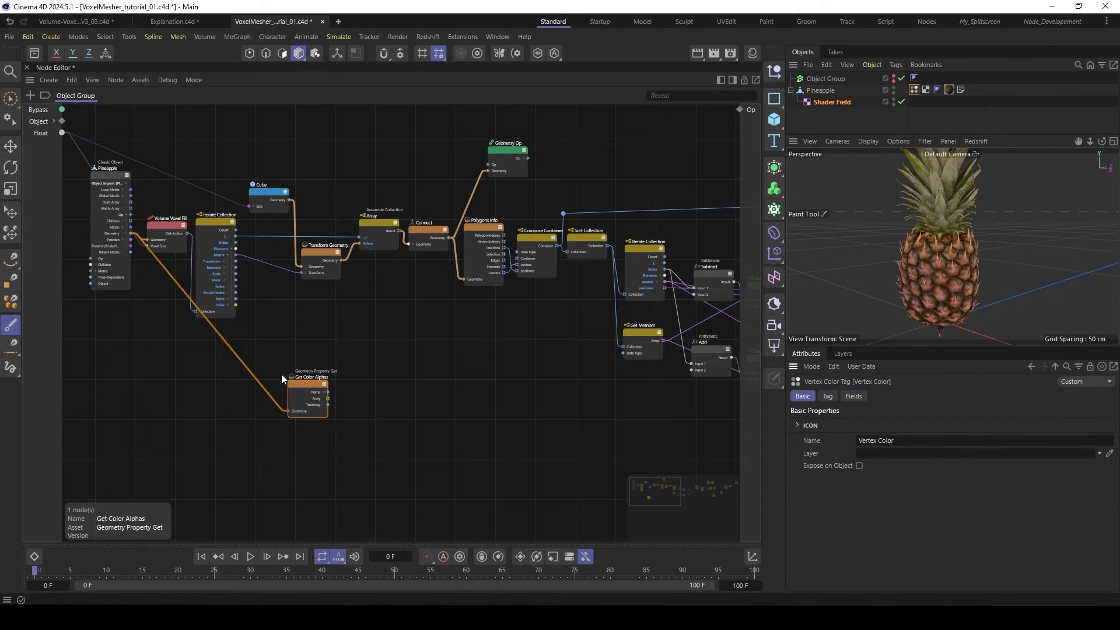
- Move the Get Color Alphas node to the end of the graph, below Set Positions and Optimize
{"action": "left_click_drag", "start_coordinate": [300, 384], "coordinate": [657, 408]}
{"action": "middle_click_drag", "start_coordinate": [656, 409], "coordinate": [218, 335]}
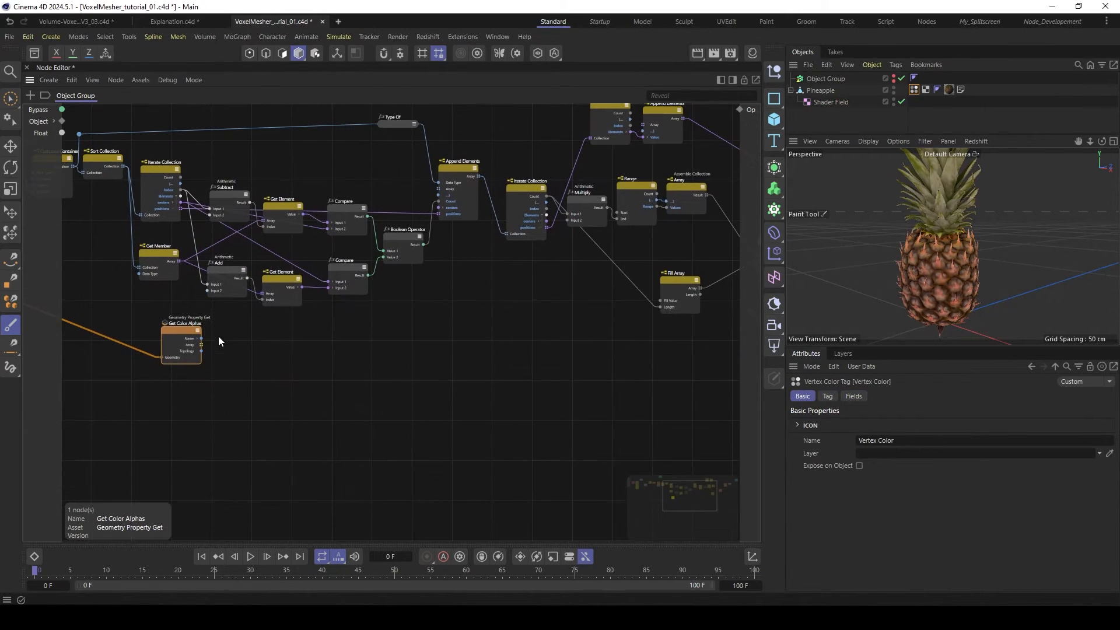
{"action": "left_click_drag", "start_coordinate": [166, 337], "coordinate": [622, 364]}
{"action": "middle_click_drag", "start_coordinate": [622, 364], "coordinate": [316, 363]}
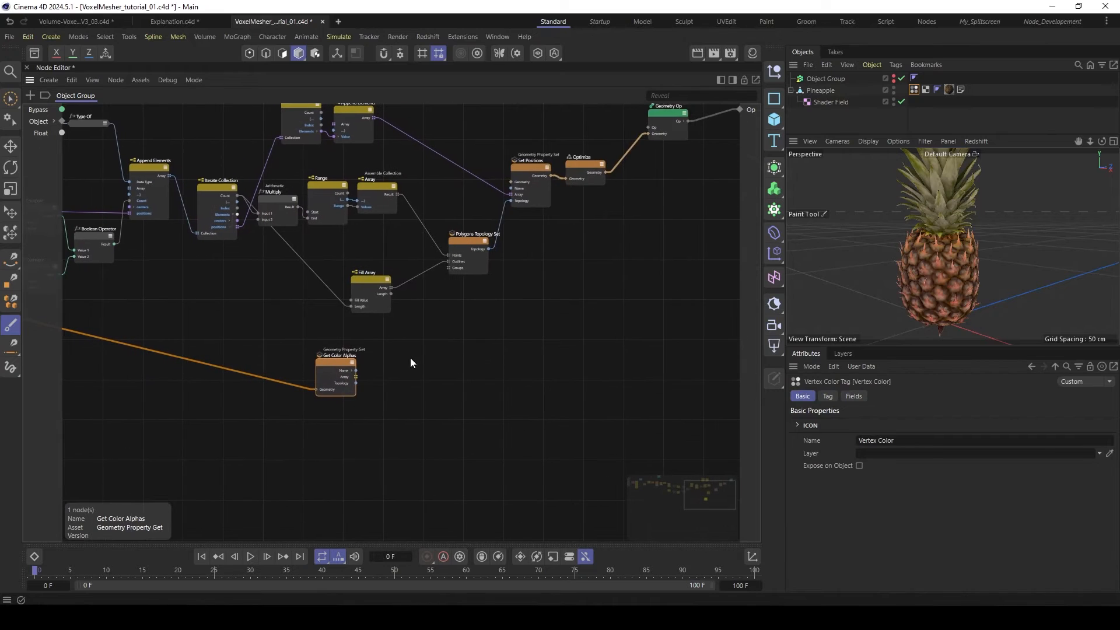
{"action": "left_click_drag", "start_coordinate": [335, 366], "coordinate": [579, 275]}
{"action": "middle_click_drag", "start_coordinate": [655, 208], "coordinate": [506, 261]}
{"action": "scroll", "coordinate": [537, 235], "scroll_direction": "up", "scroll_amount": 3}
{"action": "left_click_drag", "start_coordinate": [461, 360], "coordinate": [467, 356]}
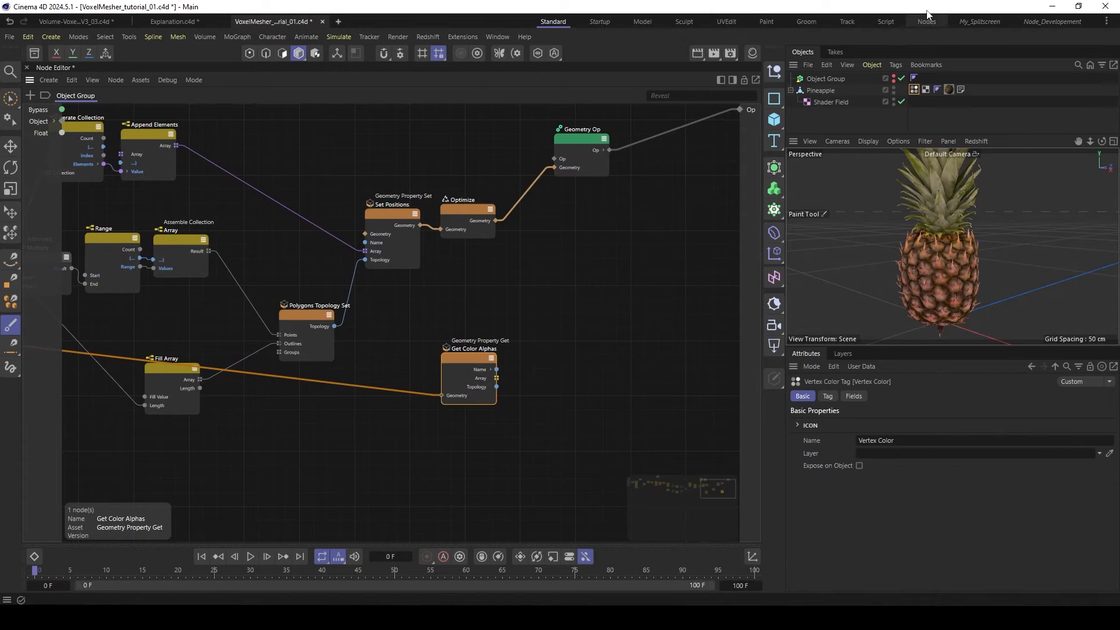
- Show the Object Group again, select it and activate the Move tool to examine its voxel mesh up close
{"action": "left_click", "coordinate": [893, 80], "text": "alt"}
{"action": "left_click", "coordinate": [828, 79]}
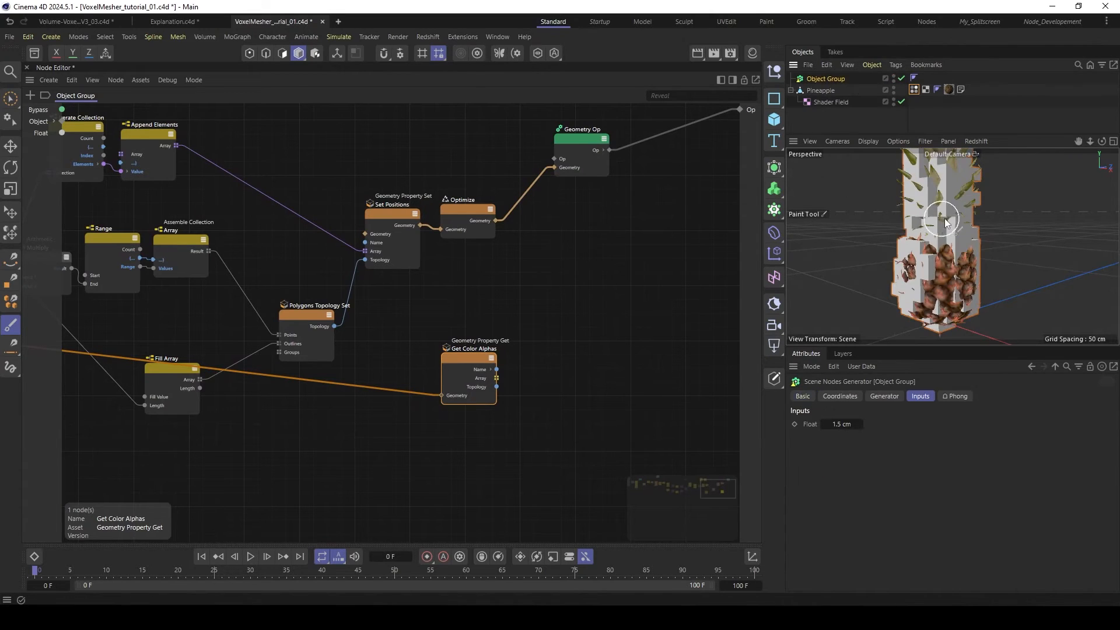
{"action": "scroll", "coordinate": [928, 210], "scroll_direction": "up", "scroll_amount": 4}
{"action": "key", "text": "e"}
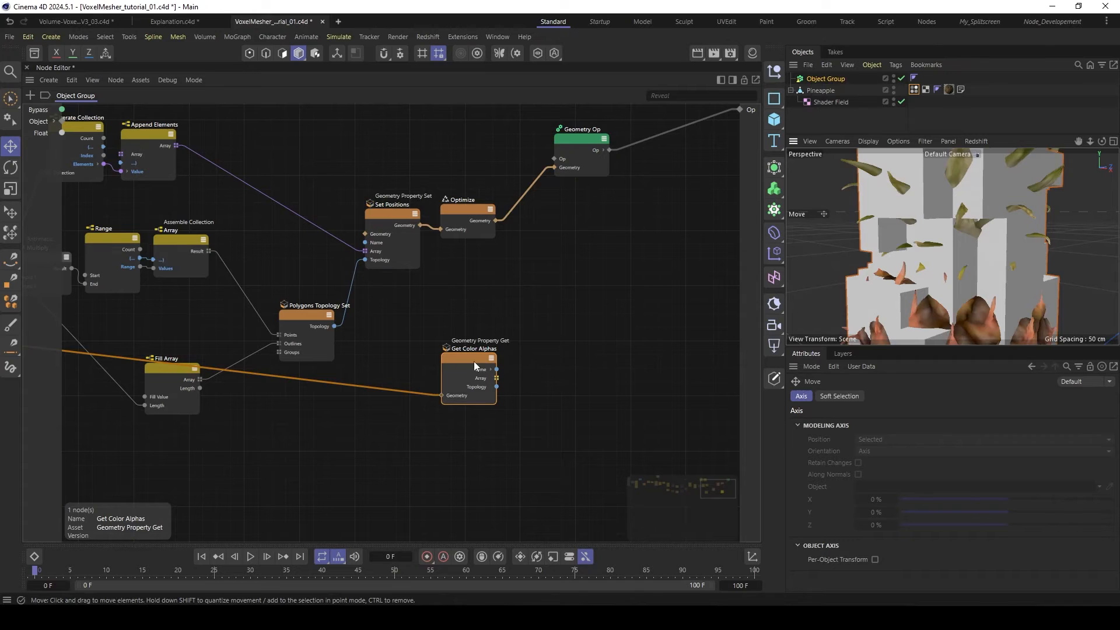
- Add a Polygons Info node and feed it the Optimize node's Geometry output
{"action": "left_click", "coordinate": [513, 259]}
{"action": "middle_click_drag", "start_coordinate": [630, 251], "coordinate": [559, 257]}
{"action": "double_click", "coordinate": [485, 280]}
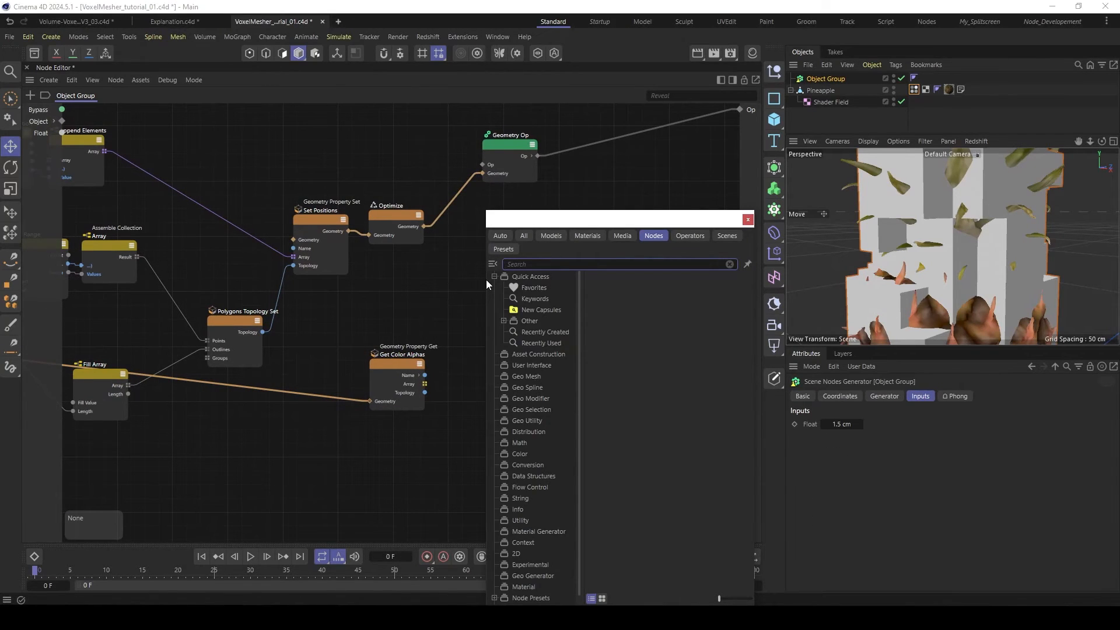
{"action": "type", "text": "poly"}
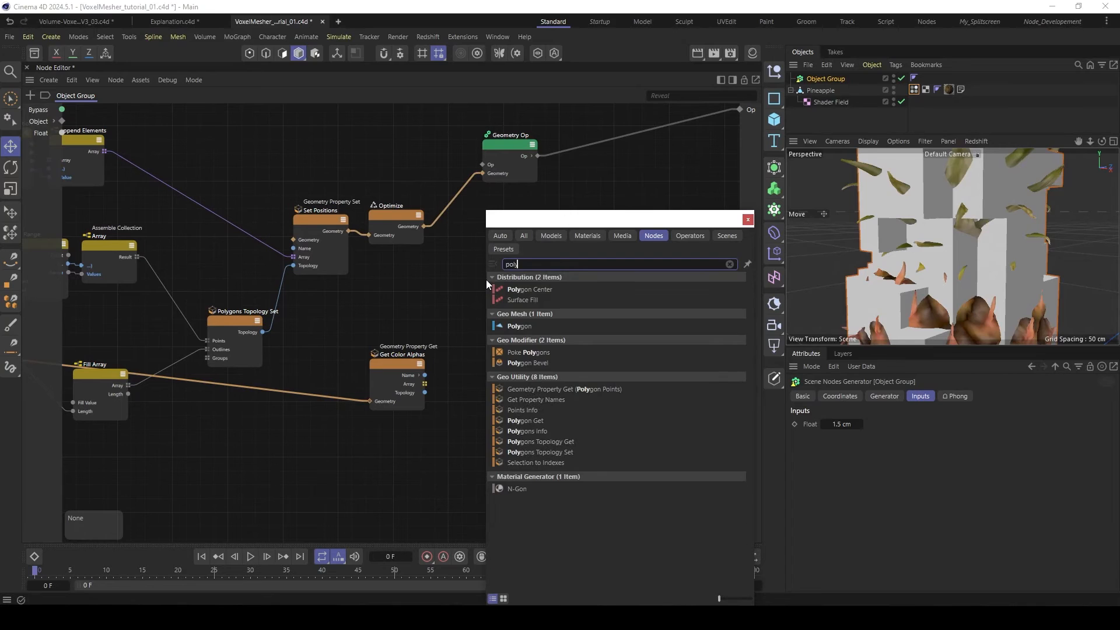
{"action": "type", "text": "gon in"}
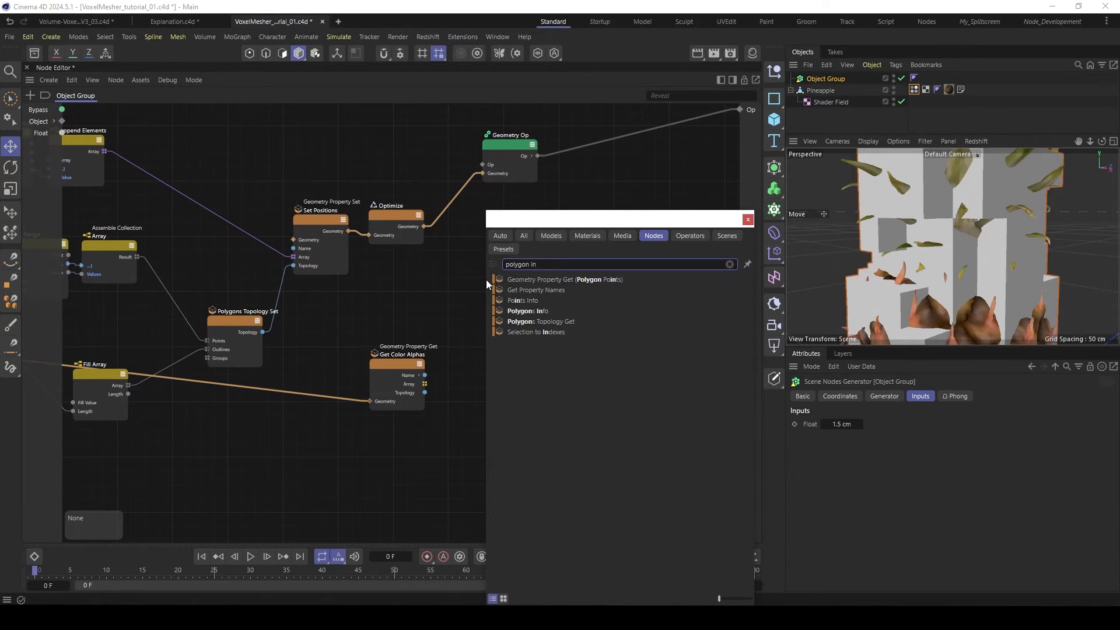
{"action": "double_click", "coordinate": [545, 311]}
{"action": "left_click_drag", "start_coordinate": [425, 226], "coordinate": [494, 282]}
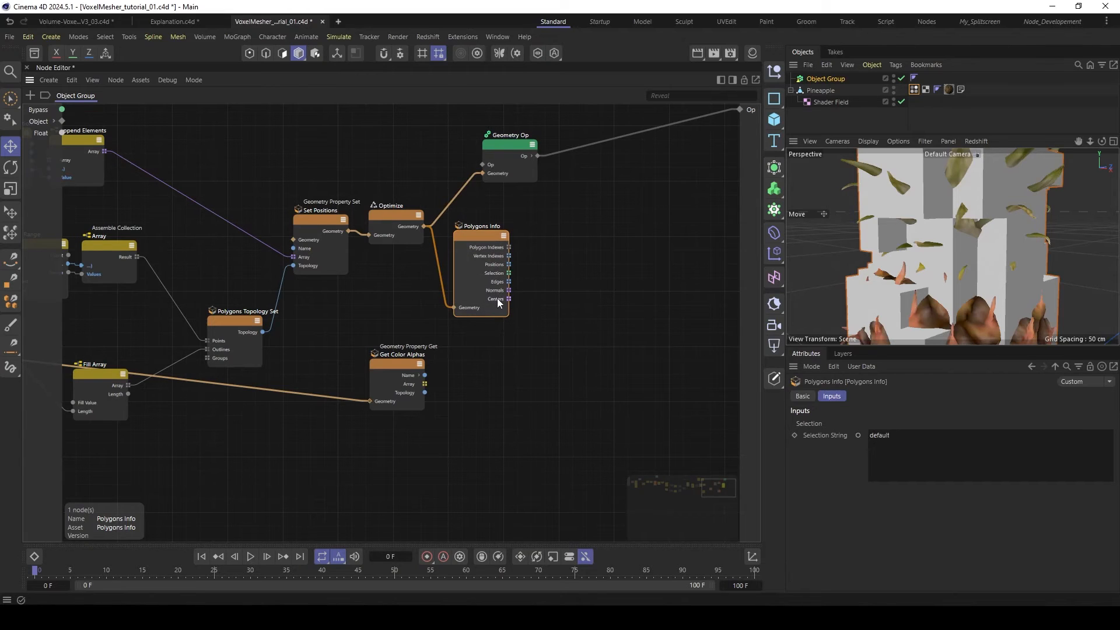
- Add an Iterate Collection node beside Polygons Info and connect the polygon Centers output to its Collection input
{"action": "left_click", "coordinate": [496, 299]}
{"action": "middle_click_drag", "start_coordinate": [507, 294], "coordinate": [464, 295]}
{"action": "middle_click_drag", "start_coordinate": [535, 265], "coordinate": [500, 268]}
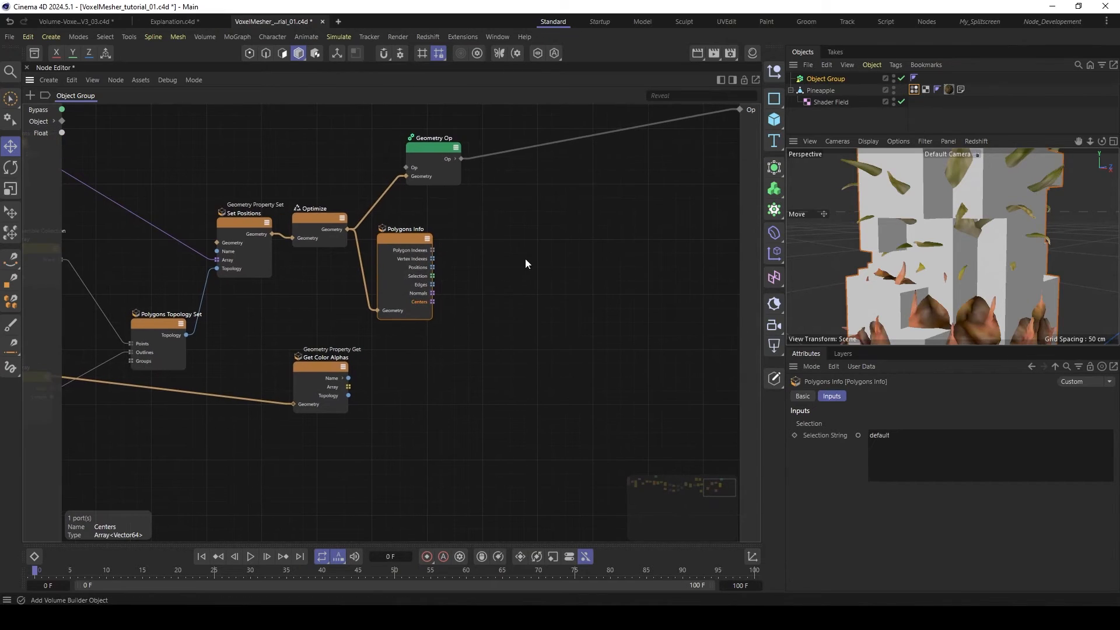
{"action": "double_click", "coordinate": [493, 289]}
{"action": "type", "text": "iter"}
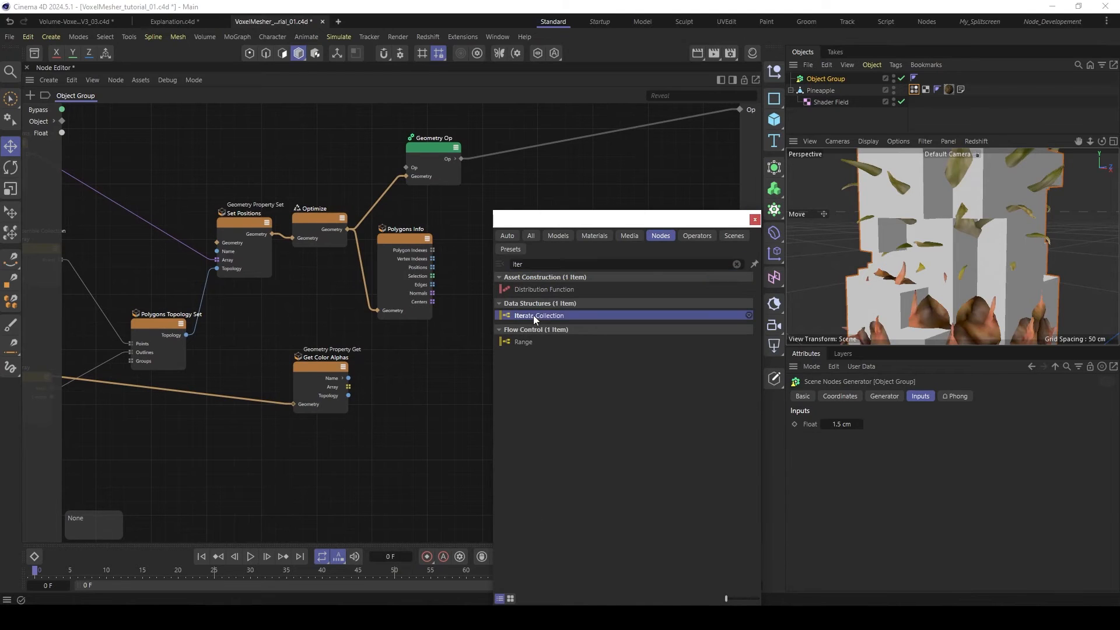
{"action": "left_click", "coordinate": [533, 315]}
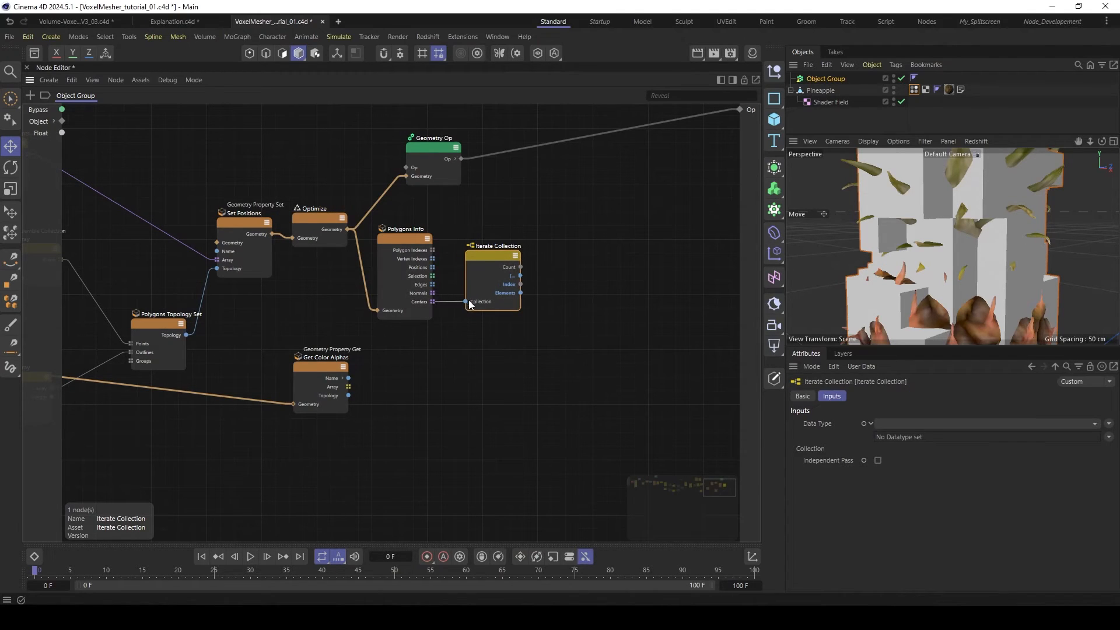
{"action": "left_click_drag", "start_coordinate": [468, 302], "coordinate": [467, 301]}
{"action": "left_click_drag", "start_coordinate": [495, 254], "coordinate": [483, 262]}
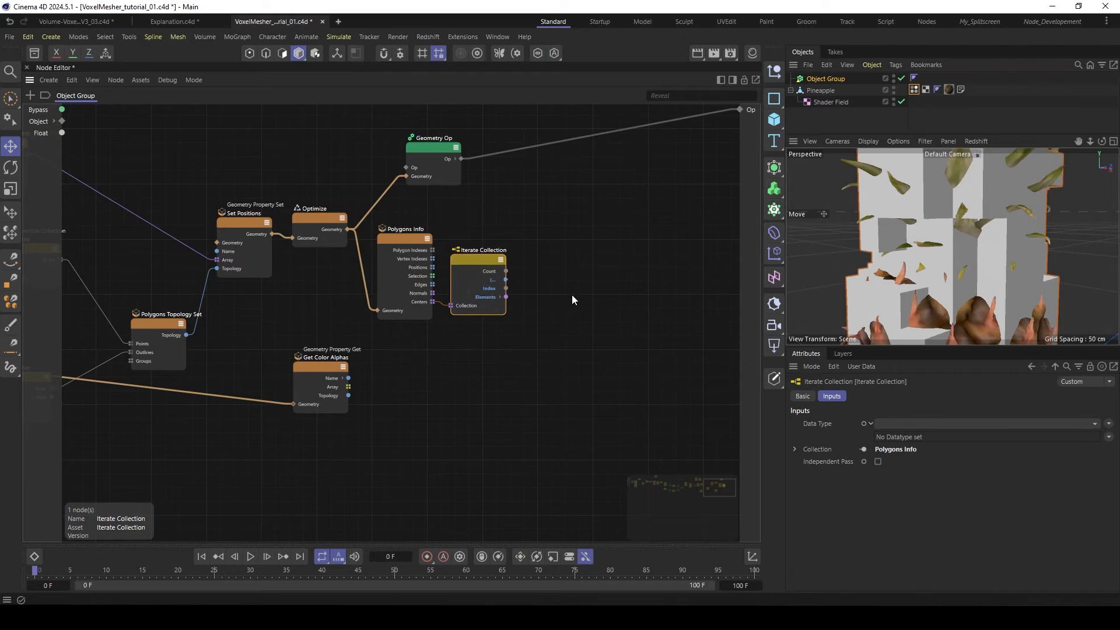
- Add a Closest Points node beyond the Iterate Collection node
{"action": "double_click", "coordinate": [588, 296]}
{"action": "type", "text": "colos"}
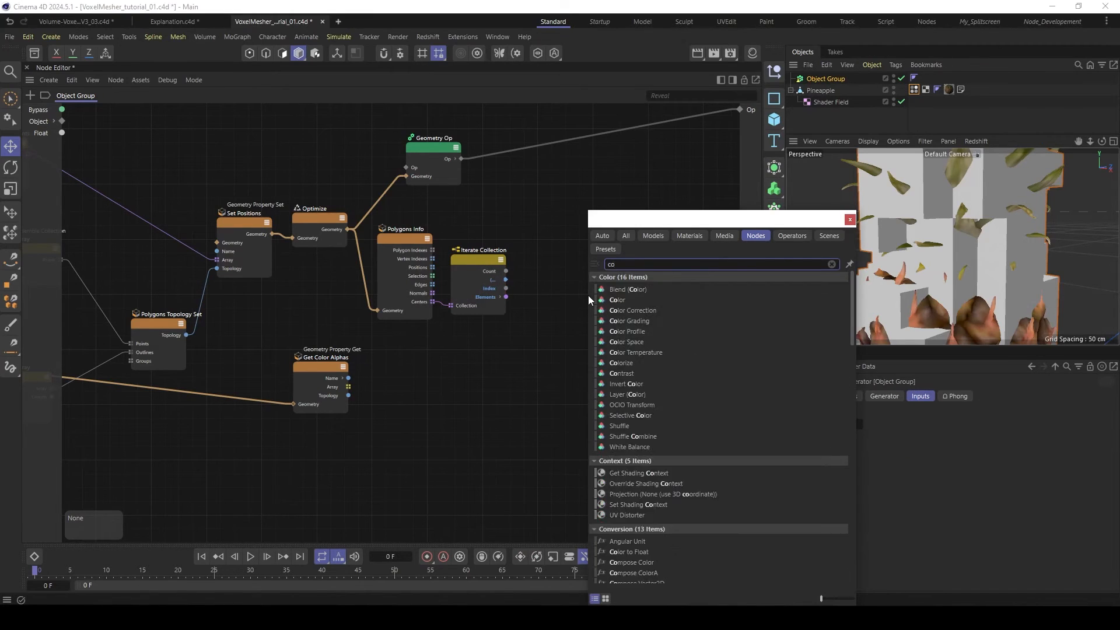
{"action": "key", "text": "BackSpace"}
{"action": "key", "text": "BackSpace"}
{"action": "key", "text": "BackSpace"}
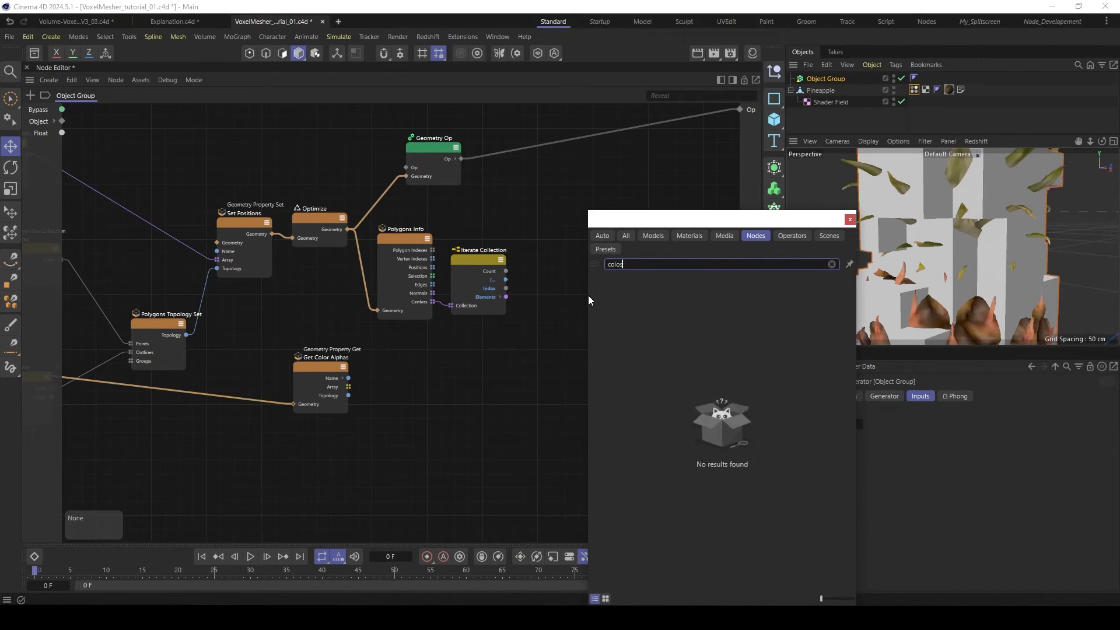
{"action": "type", "text": "loses"}
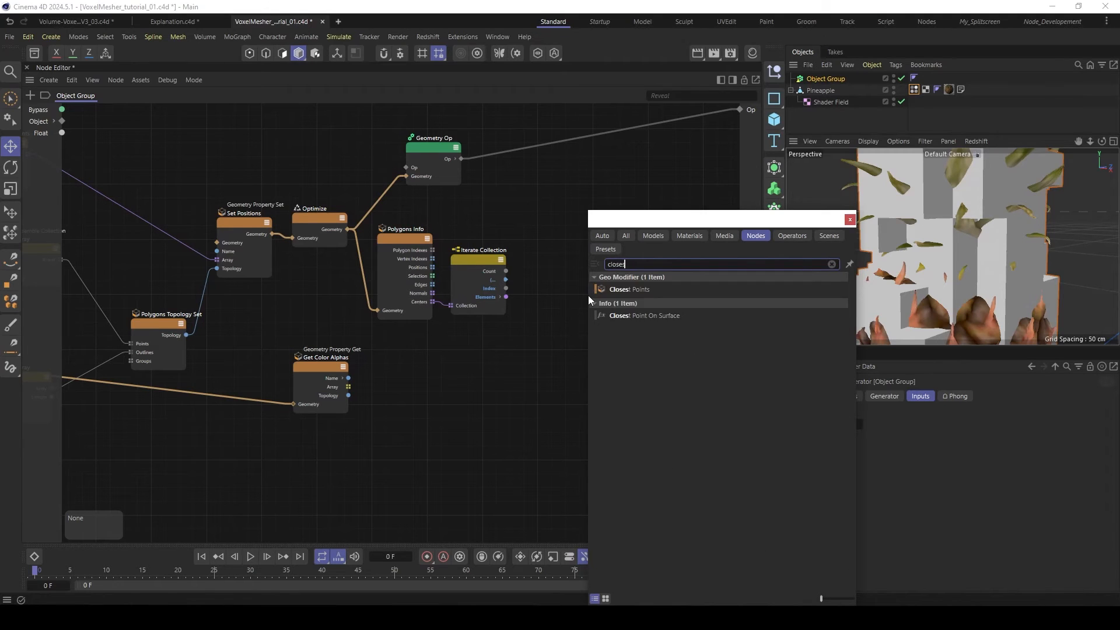
{"action": "left_click", "coordinate": [629, 289]}
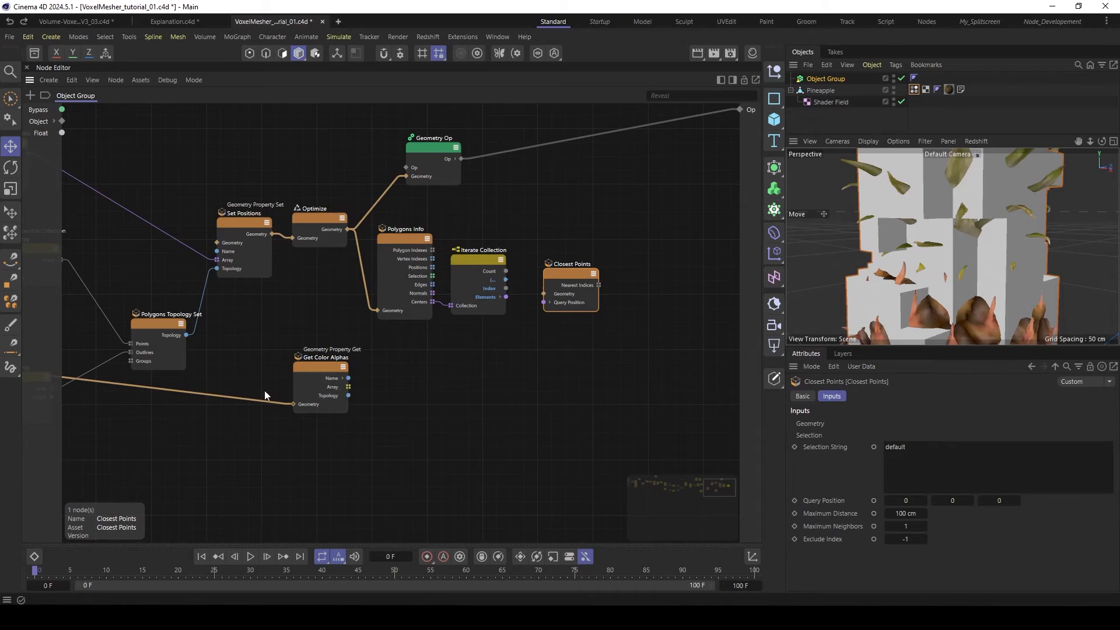
- Insert a rerouter on the pineapple geometry wire, branch it to Closest Points' Geometry, and connect Iterate Collection's Elements to Query Position
{"action": "double_click", "coordinate": [228, 395]}
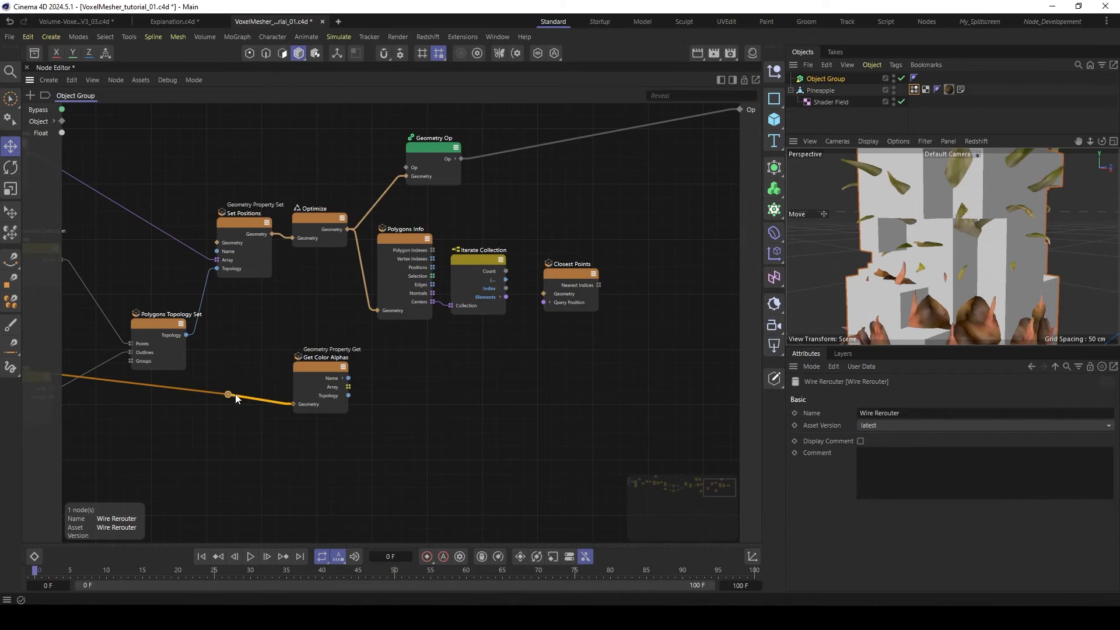
{"action": "left_click_drag", "start_coordinate": [228, 394], "coordinate": [549, 274]}
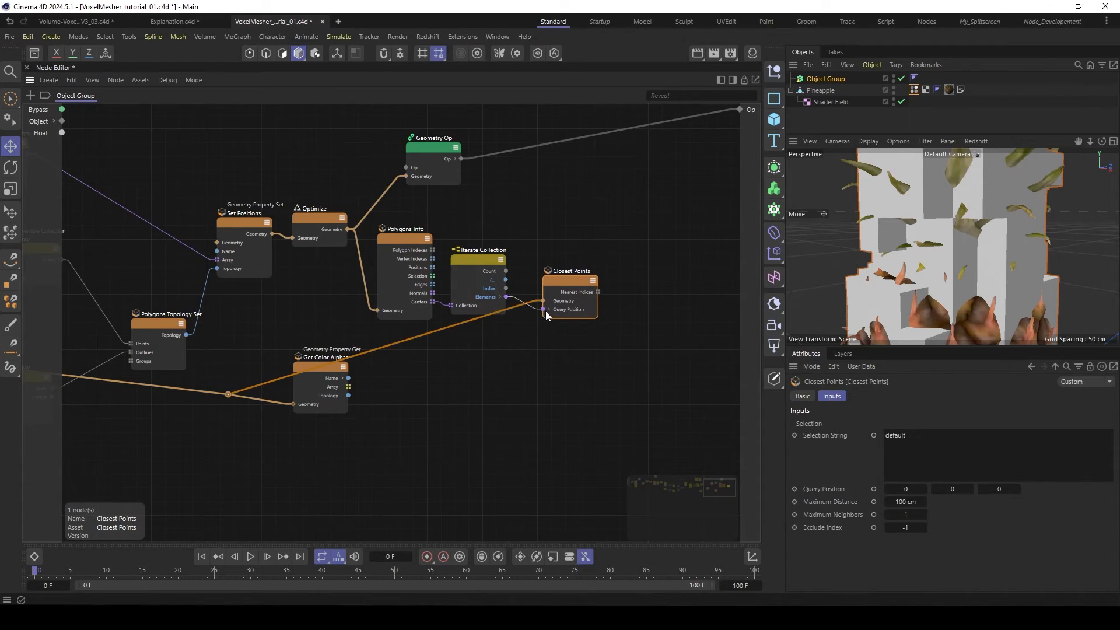
{"action": "left_click_drag", "start_coordinate": [544, 310], "coordinate": [544, 286]}
{"action": "middle_click_drag", "start_coordinate": [545, 286], "coordinate": [509, 287]}
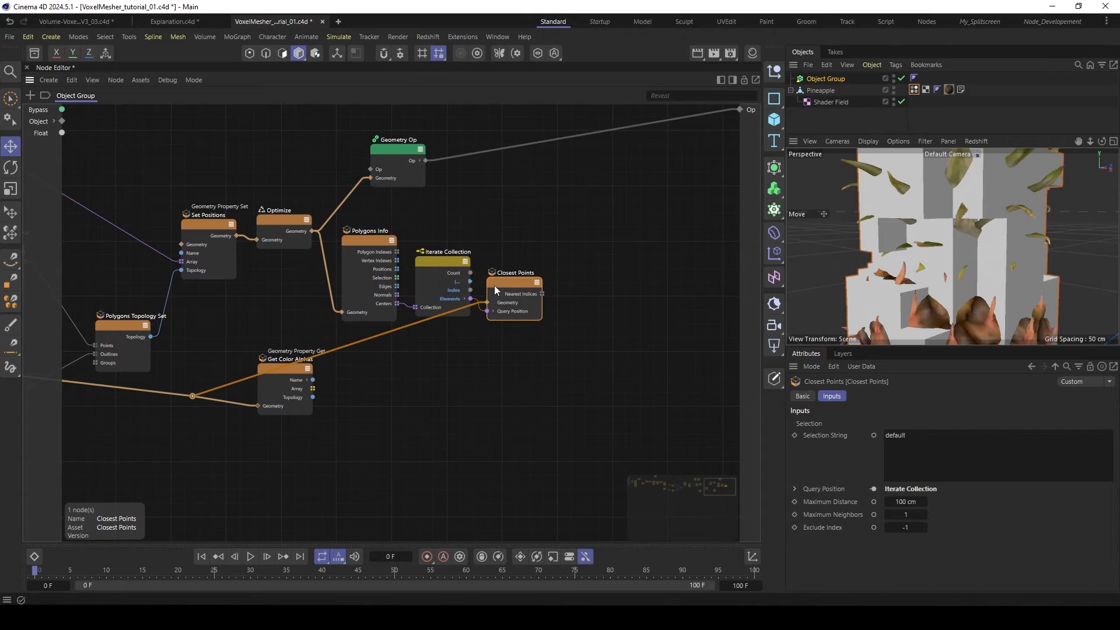
- Add a Get Element node beside Closest Points and connect the Nearest Indices output to its Array input
{"action": "double_click", "coordinate": [589, 295]}
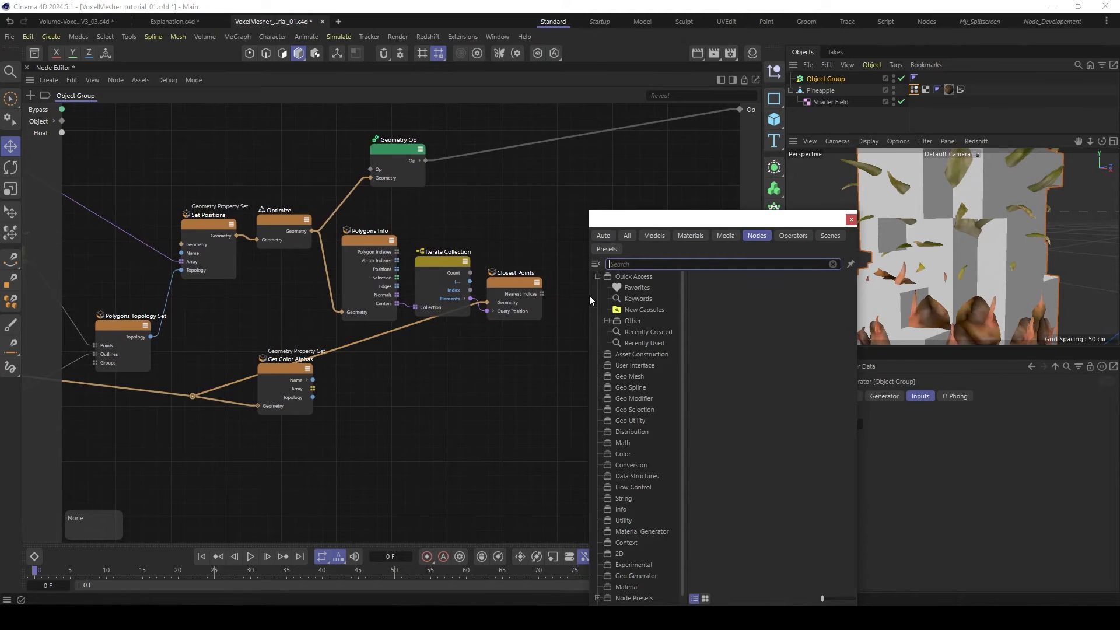
{"action": "type", "text": "get"}
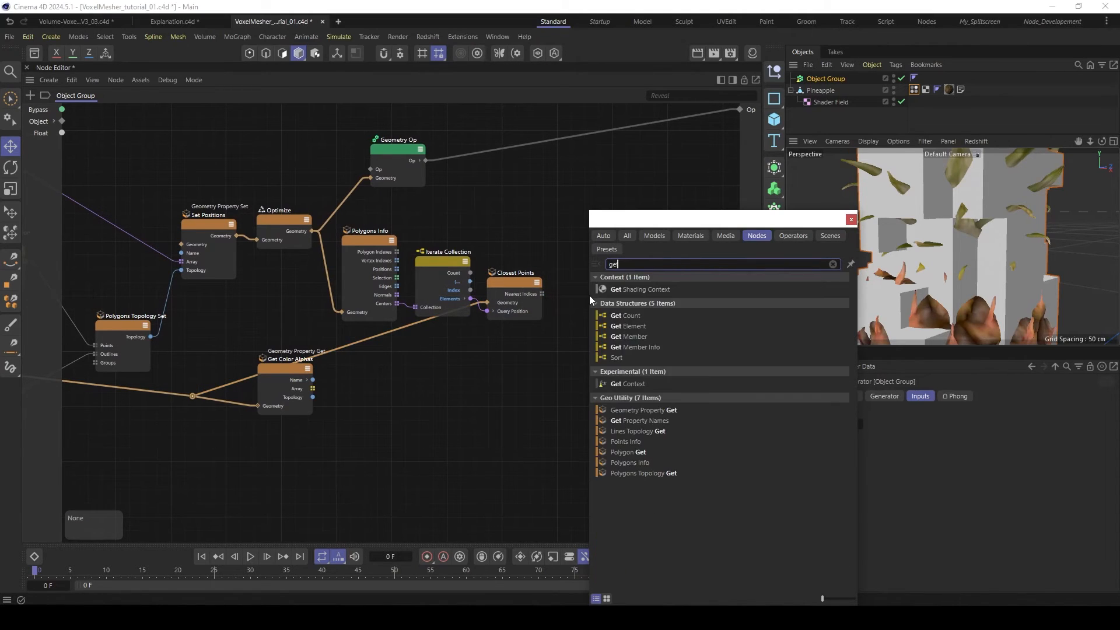
{"action": "double_click", "coordinate": [651, 324]}
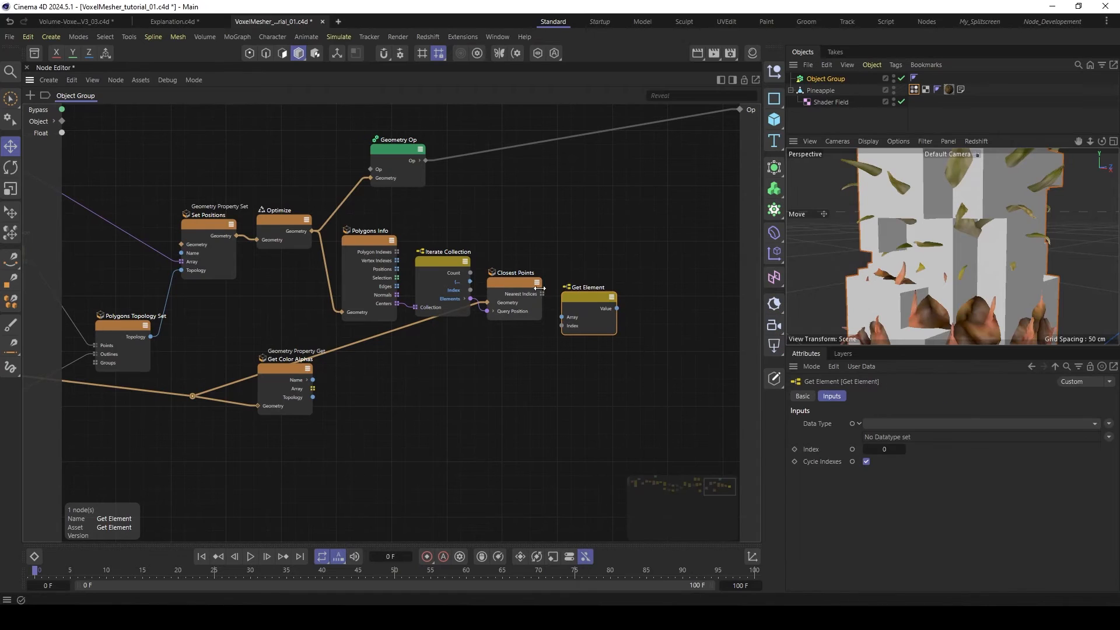
{"action": "left_click_drag", "start_coordinate": [570, 298], "coordinate": [568, 289]}
{"action": "left_click", "coordinate": [519, 295]}
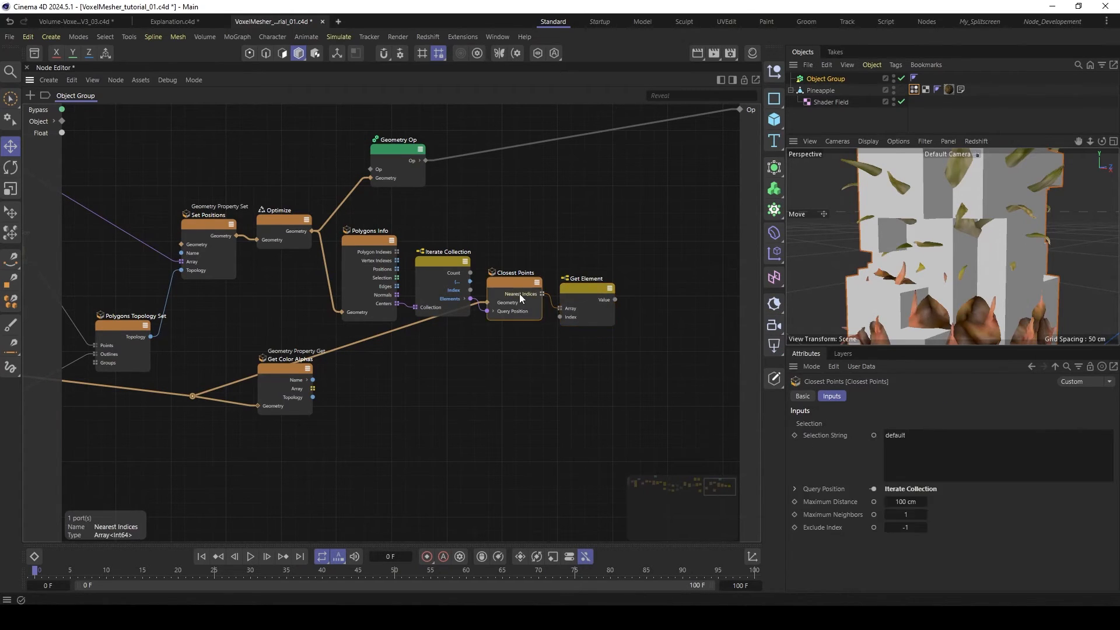
{"action": "left_click", "coordinate": [576, 293]}
{"action": "left_click", "coordinate": [497, 290]}
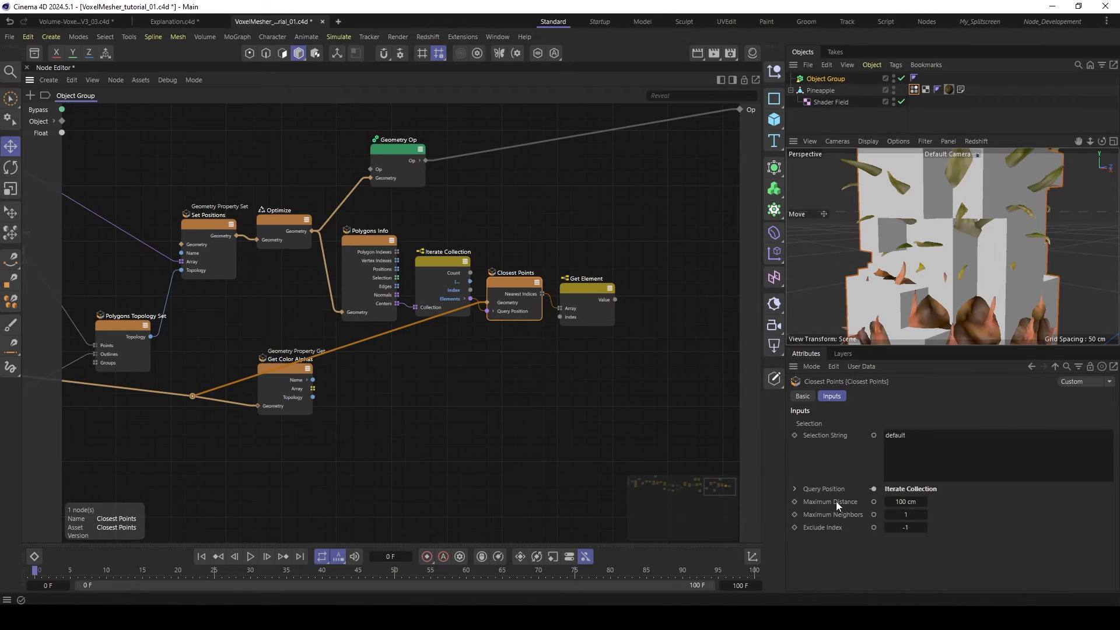
{"action": "left_click", "coordinate": [580, 295]}
{"action": "middle_click_drag", "start_coordinate": [626, 242], "coordinate": [608, 243]}
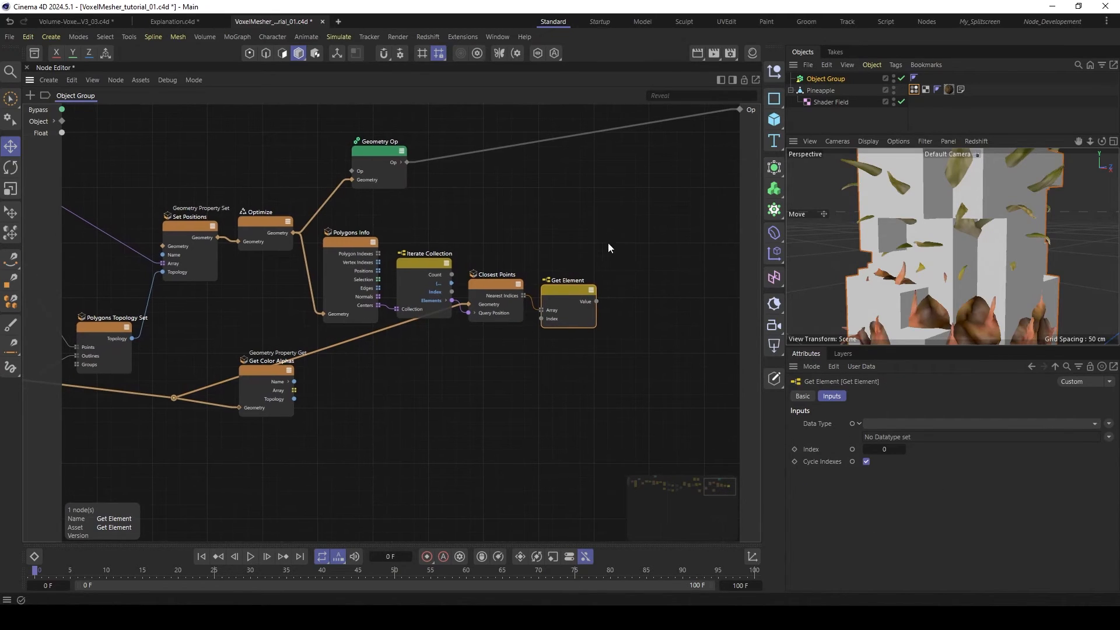
{"action": "left_click_drag", "start_coordinate": [569, 292], "coordinate": [564, 294]}
- Add a second Get Element node, feeding Get Color Alphas' Array into its Array and the first Get Element's Value into its Index
{"action": "left_click_drag", "start_coordinate": [278, 369], "coordinate": [359, 392]}
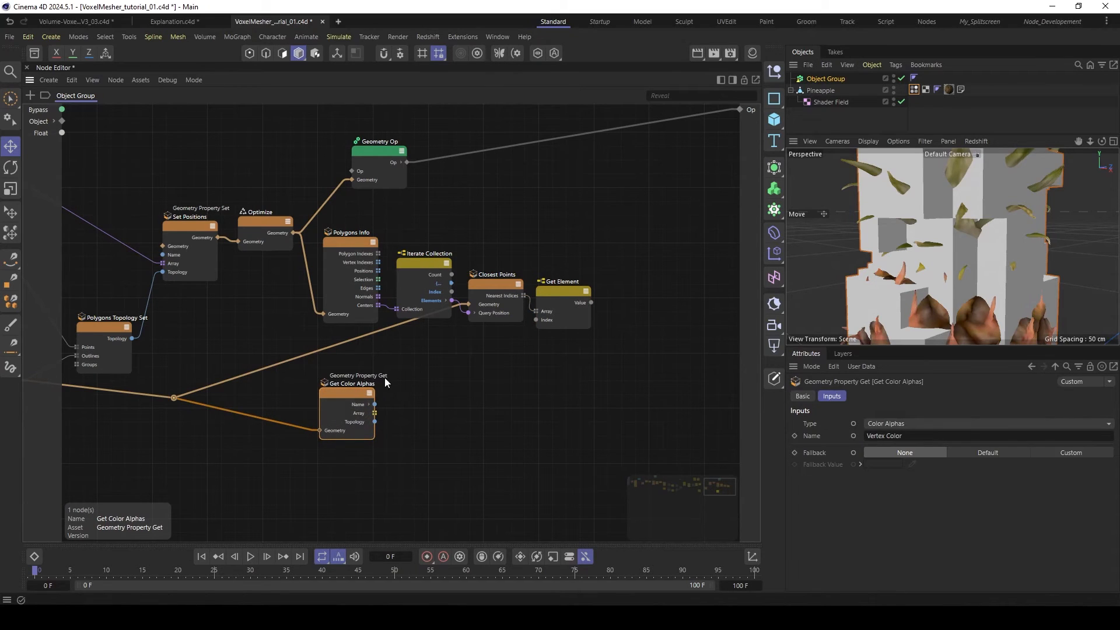
{"action": "double_click", "coordinate": [629, 309]}
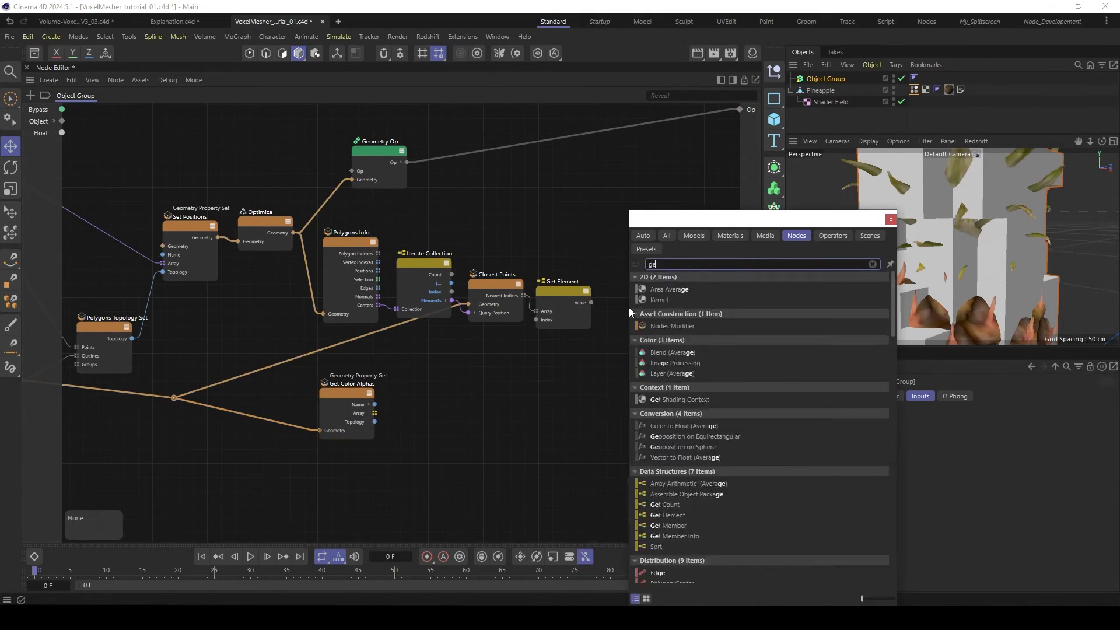
{"action": "type", "text": "get"}
{"action": "left_click", "coordinate": [665, 325]}
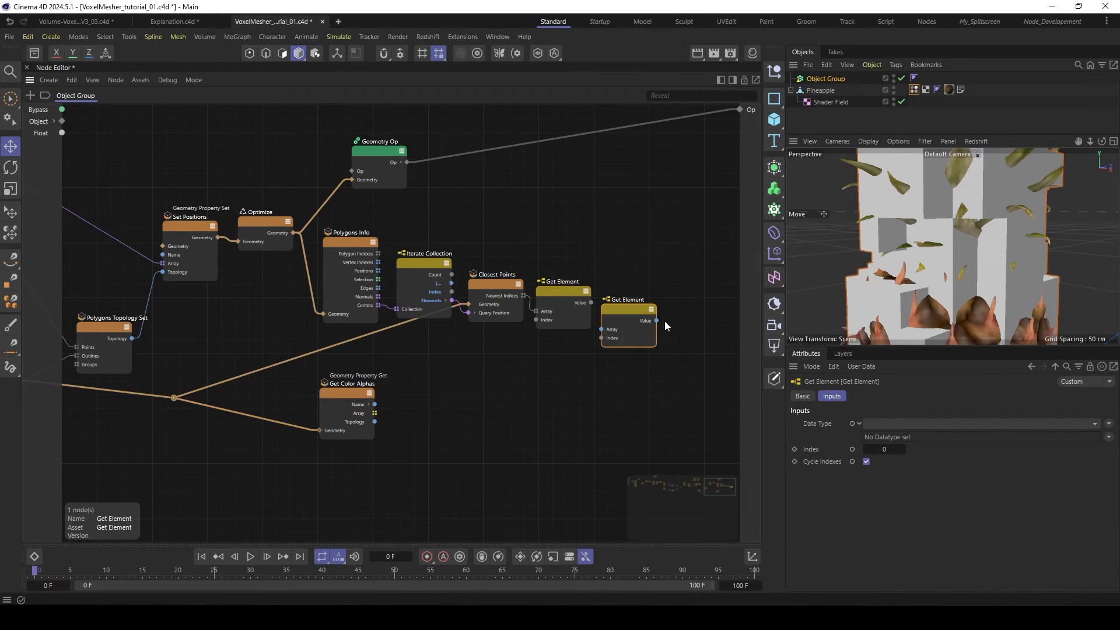
{"action": "left_click_drag", "start_coordinate": [375, 413], "coordinate": [642, 304]}
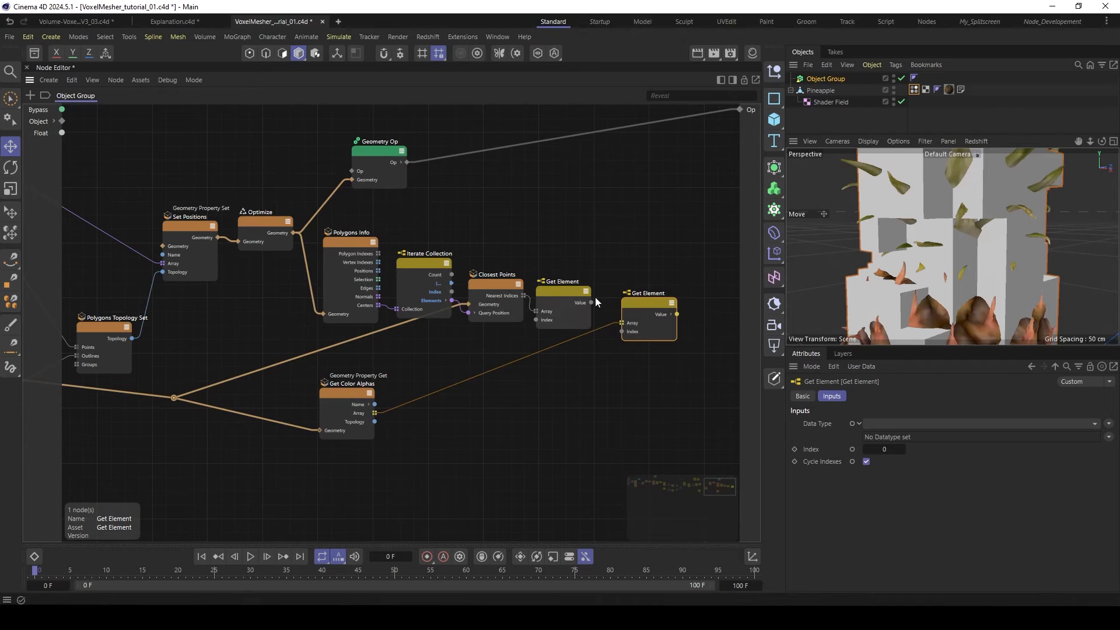
{"action": "left_click_drag", "start_coordinate": [625, 329], "coordinate": [625, 329]}
{"action": "left_click_drag", "start_coordinate": [632, 306], "coordinate": [619, 298]}
{"action": "middle_click_drag", "start_coordinate": [621, 274], "coordinate": [478, 290]}
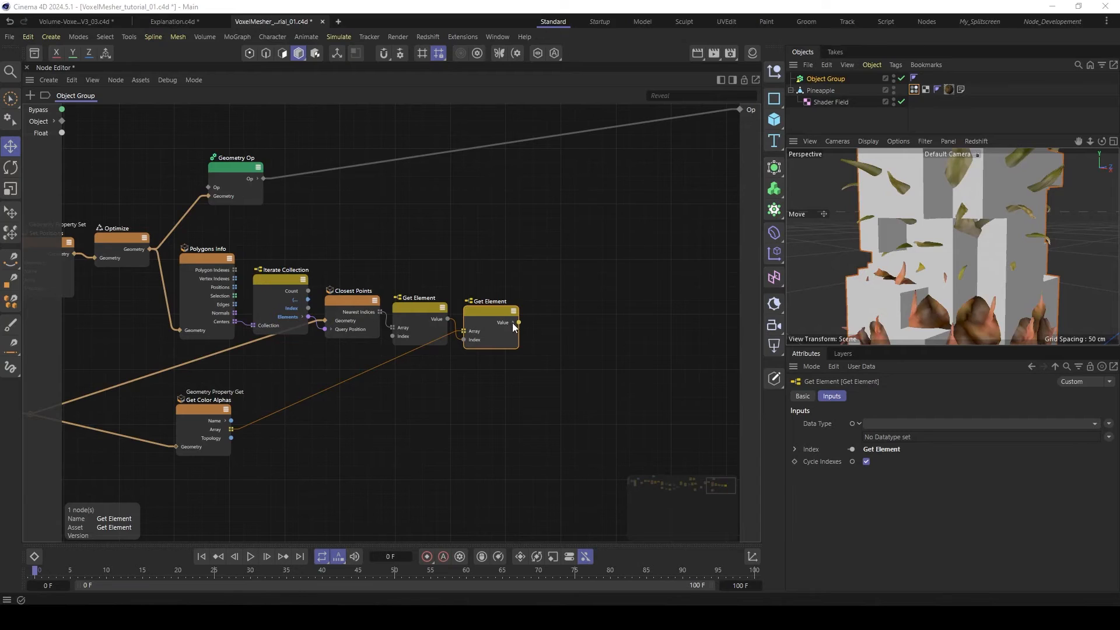
- Switch the viewport display to Gouraud Shading (Lines) to show the polygon edges
{"action": "left_click", "coordinate": [899, 208]}
{"action": "key", "text": "n"}
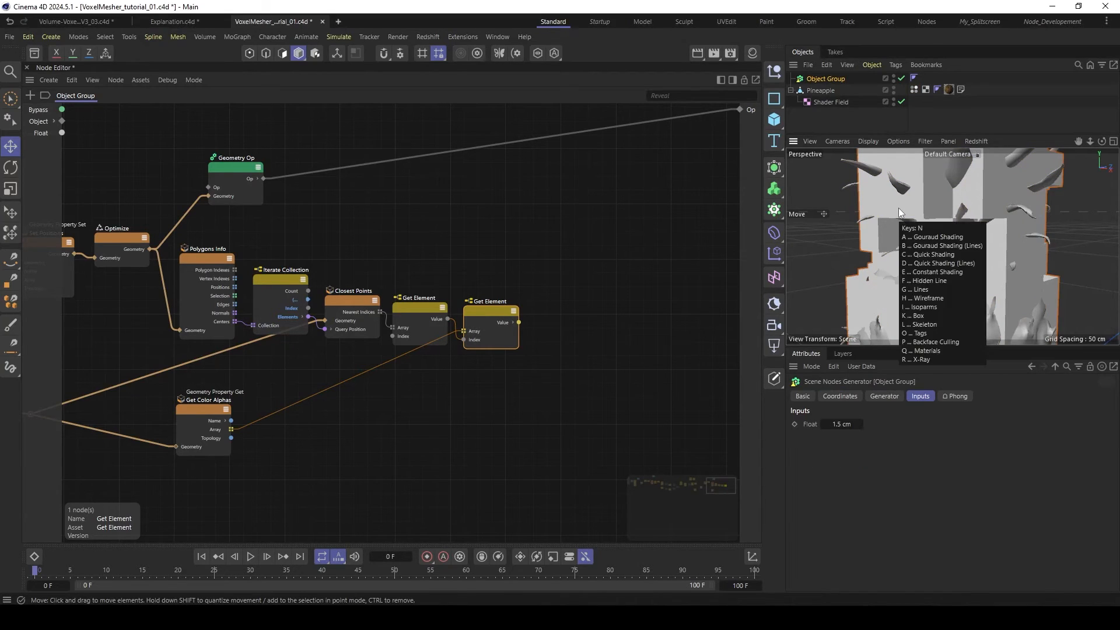
{"action": "key", "text": "b"}
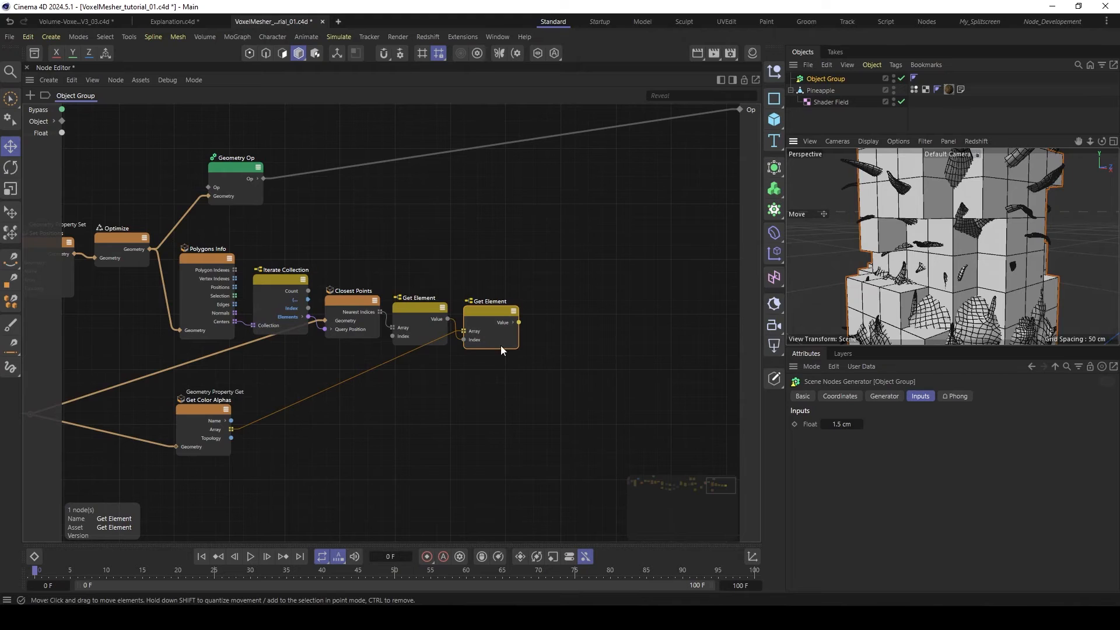
- Add an Append Elements node above the second Get Element and replace its data type with the Array structure
{"action": "double_click", "coordinate": [520, 247]}
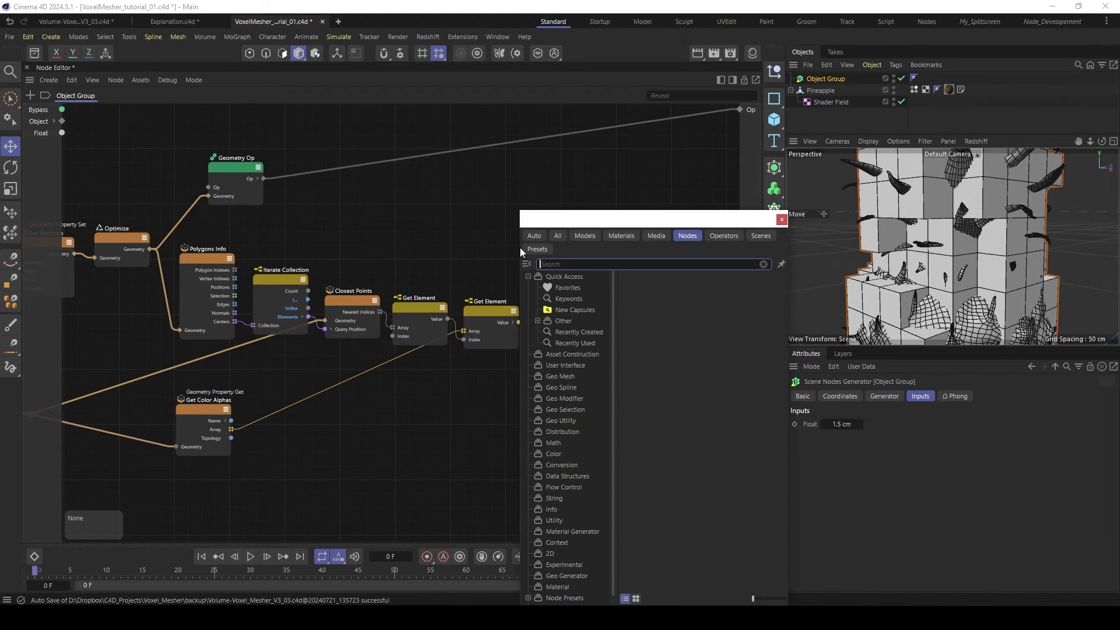
{"action": "type", "text": "appen"}
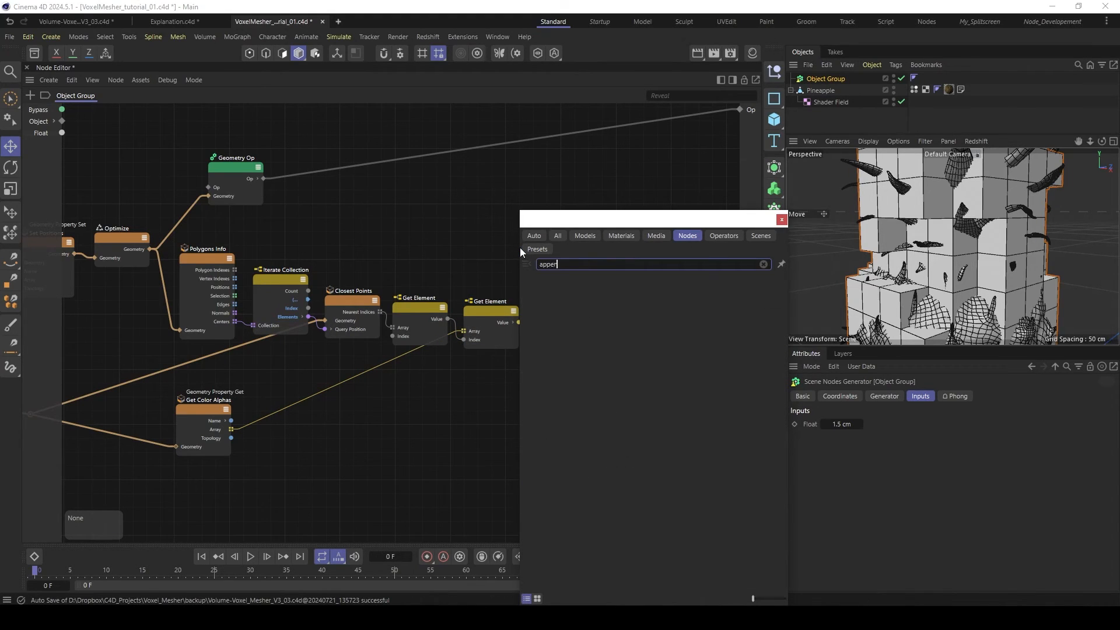
{"action": "double_click", "coordinate": [557, 289]}
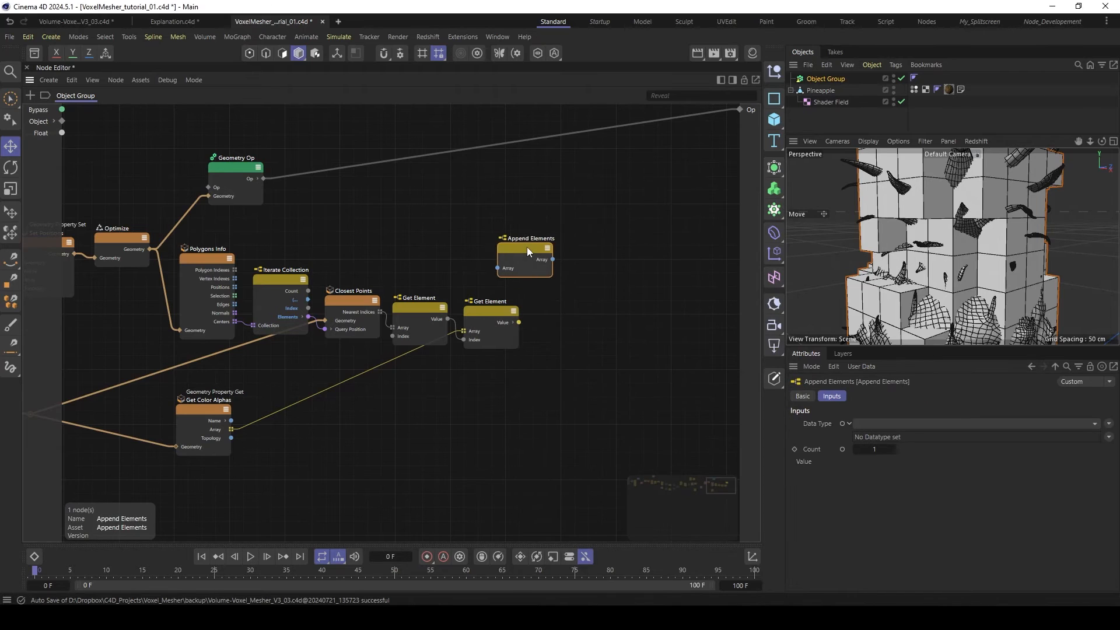
{"action": "left_click", "coordinate": [879, 422]}
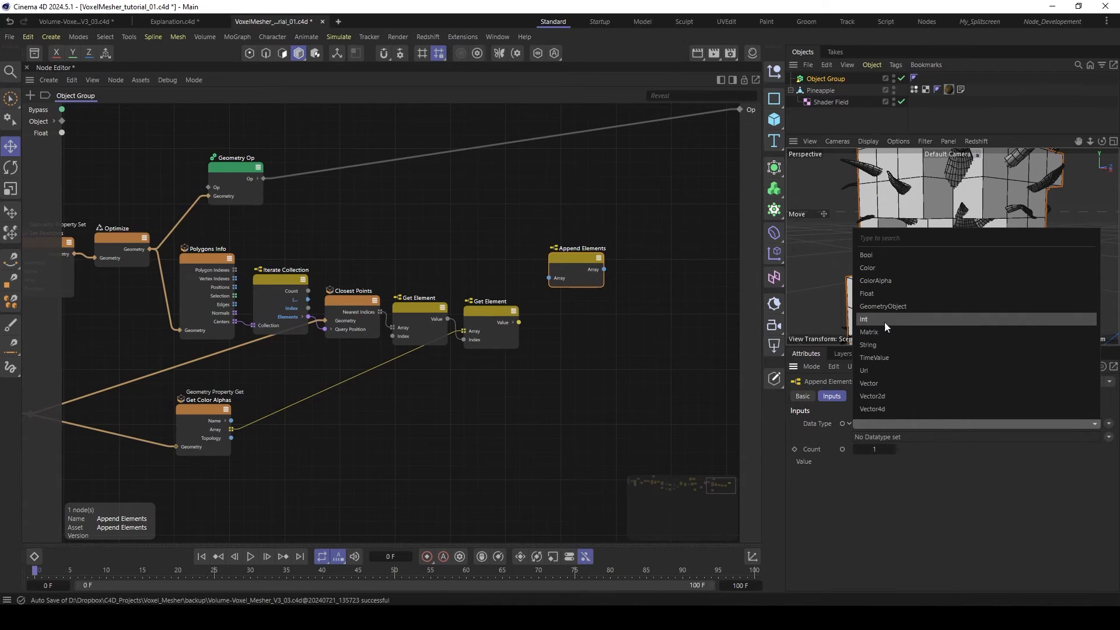
{"action": "left_click", "coordinate": [880, 281]}
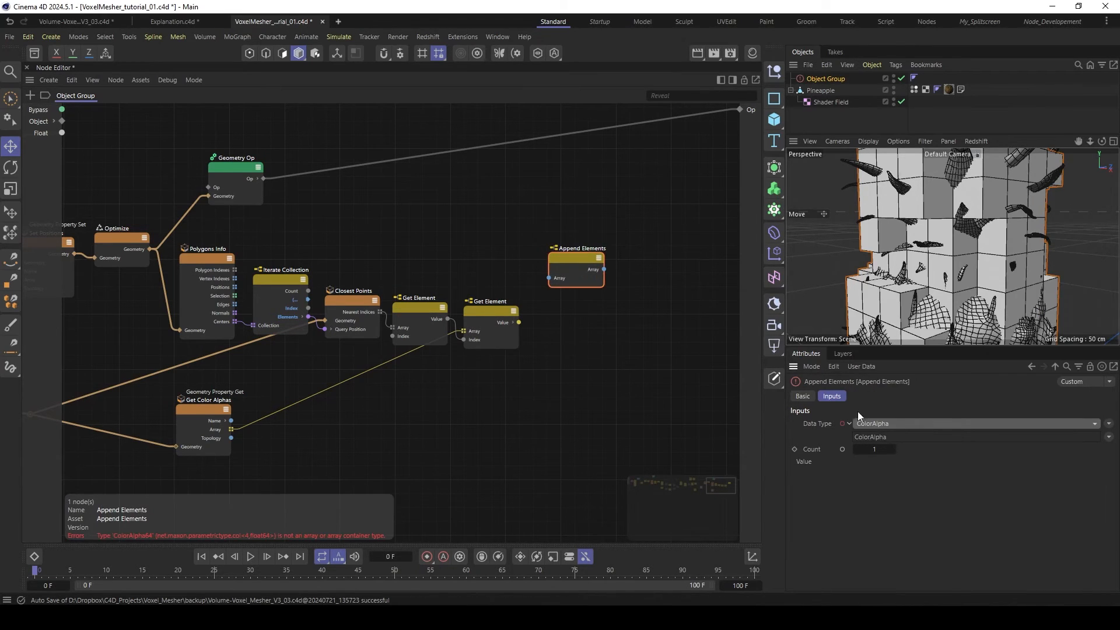
{"action": "left_click", "coordinate": [1108, 437]}
{"action": "mouse_move", "coordinate": [1081, 468]}
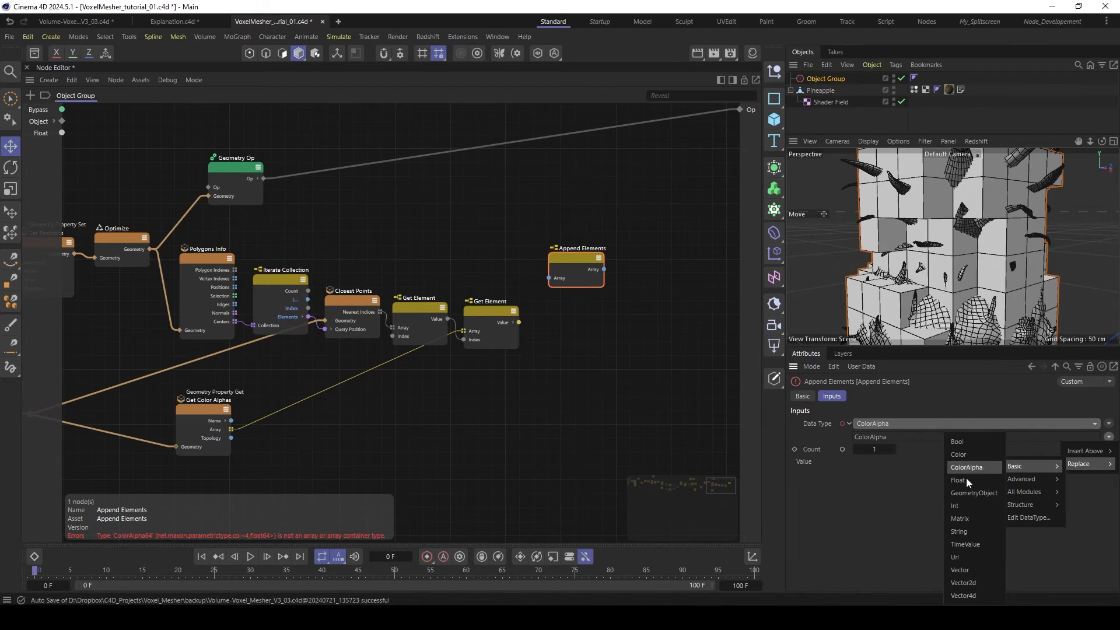
{"action": "mouse_move", "coordinate": [1025, 478]}
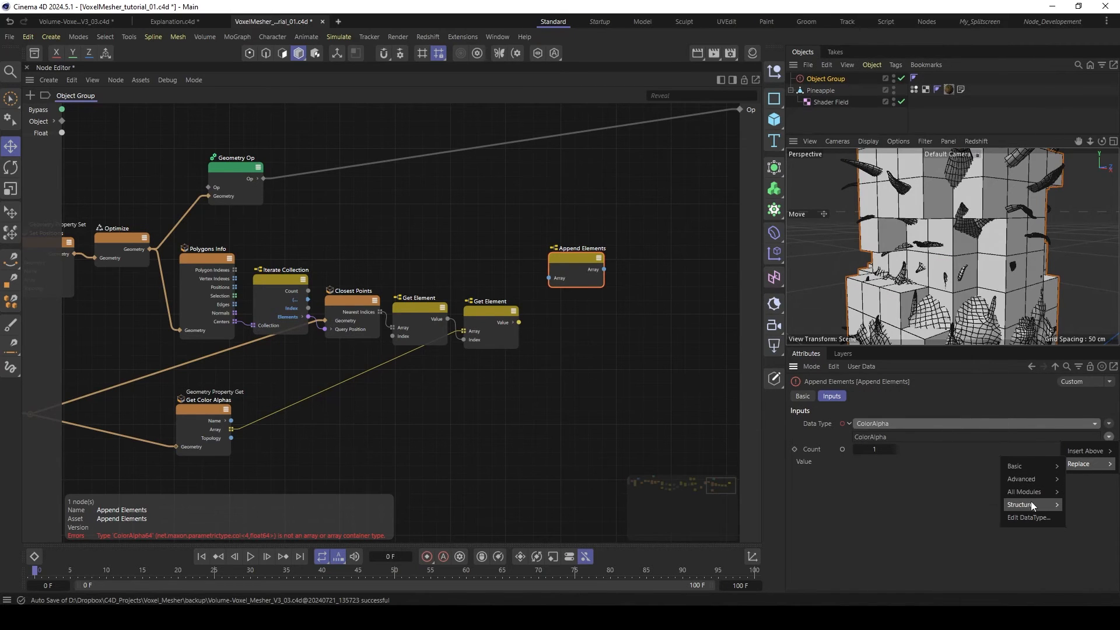
{"action": "mouse_move", "coordinate": [1020, 505]}
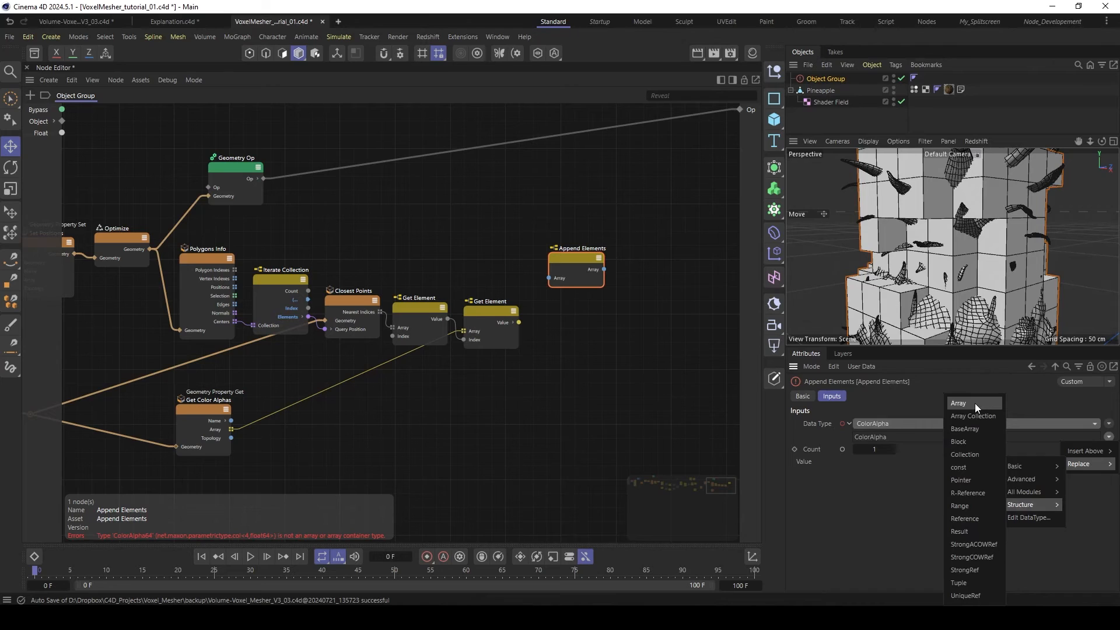
{"action": "left_click", "coordinate": [974, 404]}
- Rearrange Append Elements and Iterate Collection, and link their "..." iteration ports
{"action": "left_click_drag", "start_coordinate": [572, 258], "coordinate": [585, 249]}
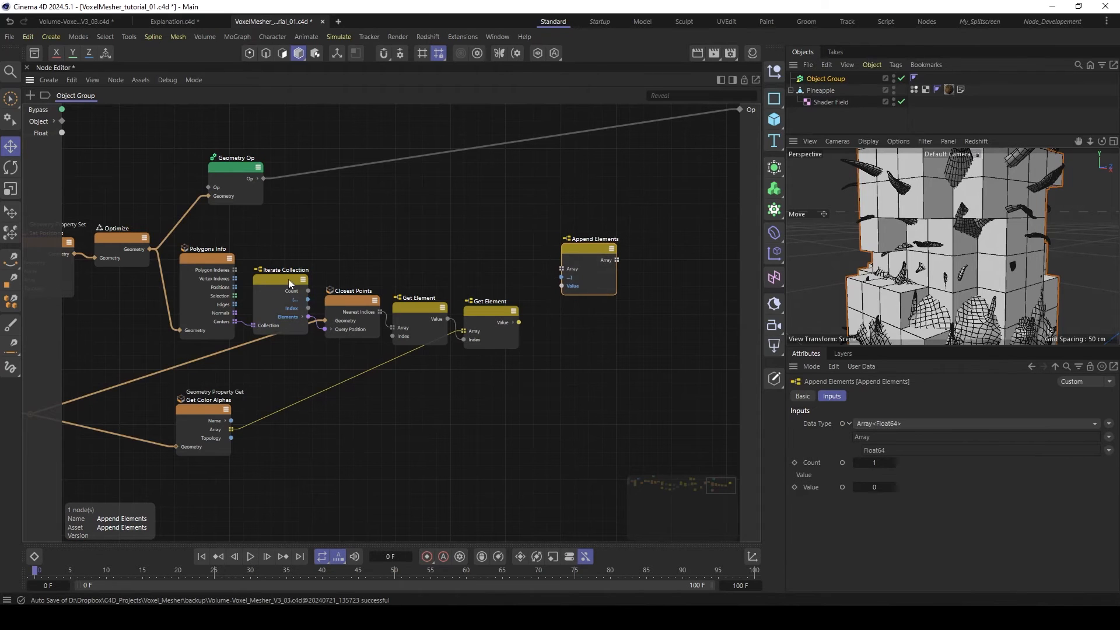
{"action": "left_click_drag", "start_coordinate": [288, 279], "coordinate": [571, 280]}
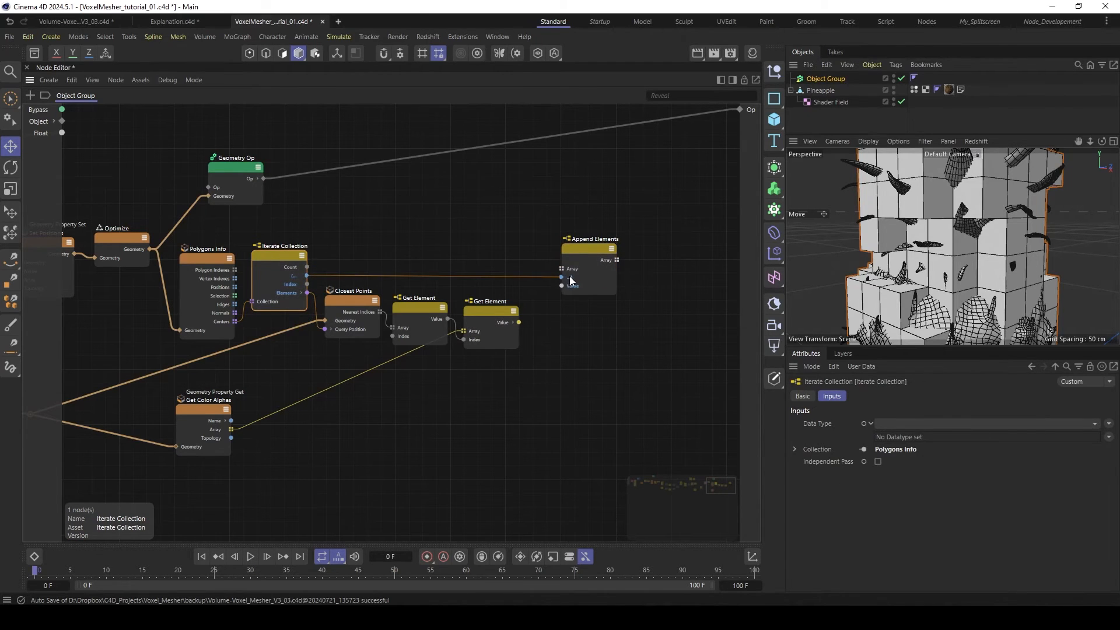
{"action": "left_click", "coordinate": [582, 253]}
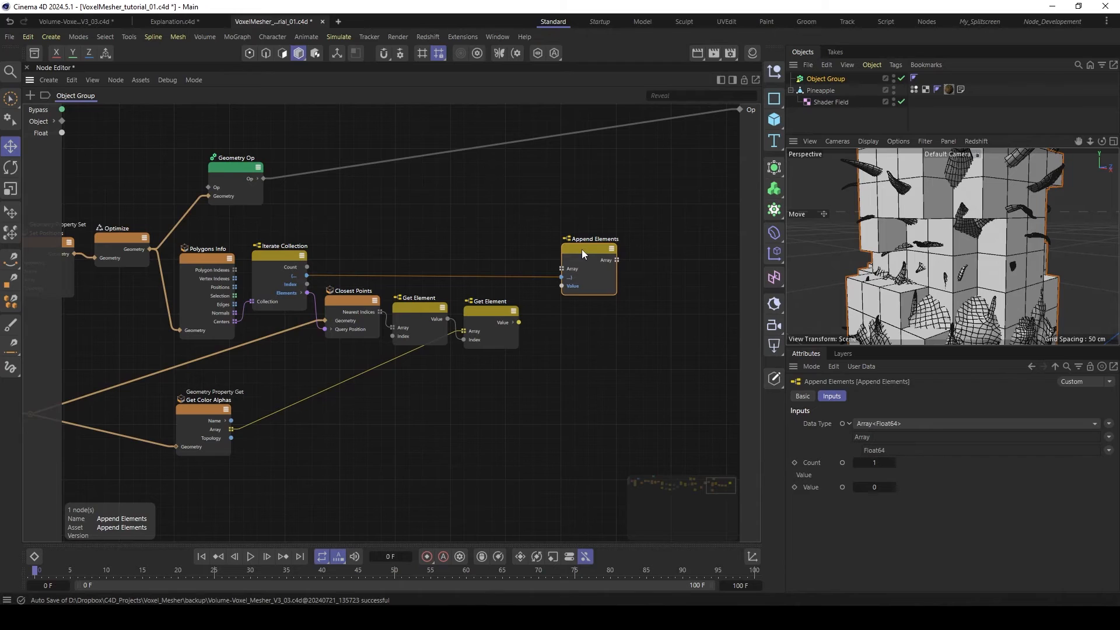
- Replace the Float64 entry in Append Elements' Array data type with ColorAlpha and set its Count to 4
{"action": "left_click", "coordinate": [1108, 450]}
{"action": "mouse_move", "coordinate": [1083, 478]}
{"action": "mouse_move", "coordinate": [1021, 479]}
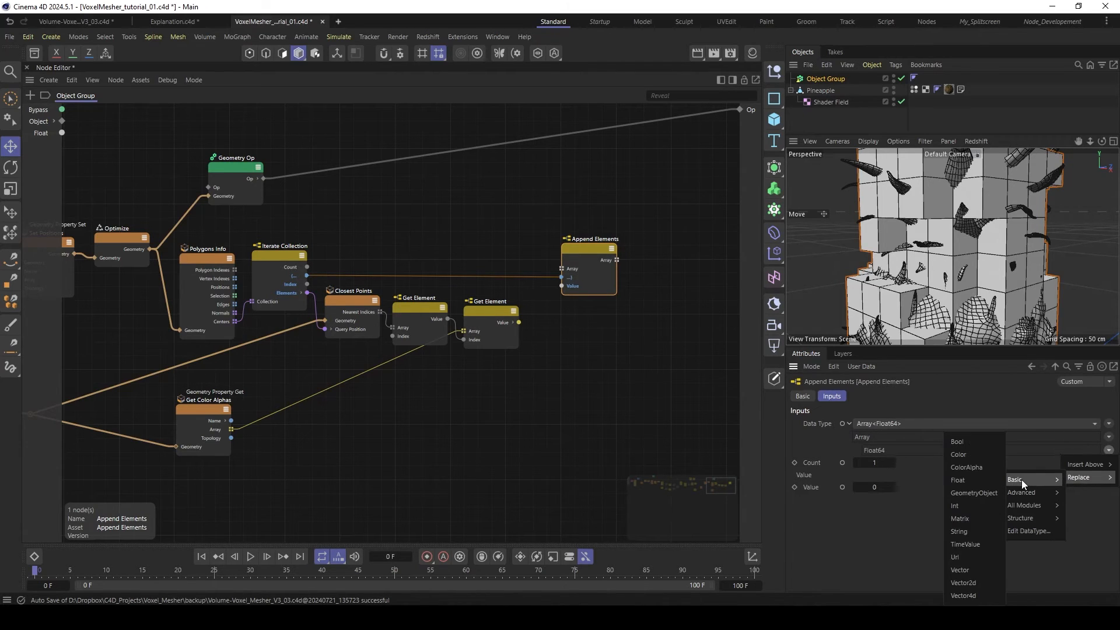
{"action": "left_click", "coordinate": [967, 467]}
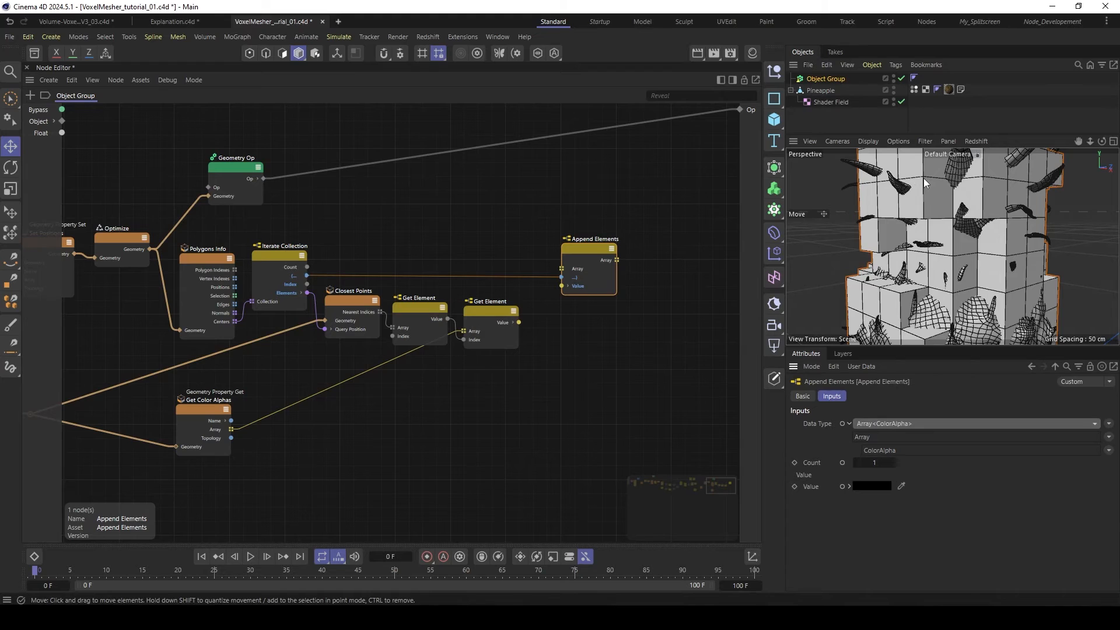
{"action": "double_click", "coordinate": [876, 463]}
{"action": "type", "text": "4"}
{"action": "key", "text": "Return"}
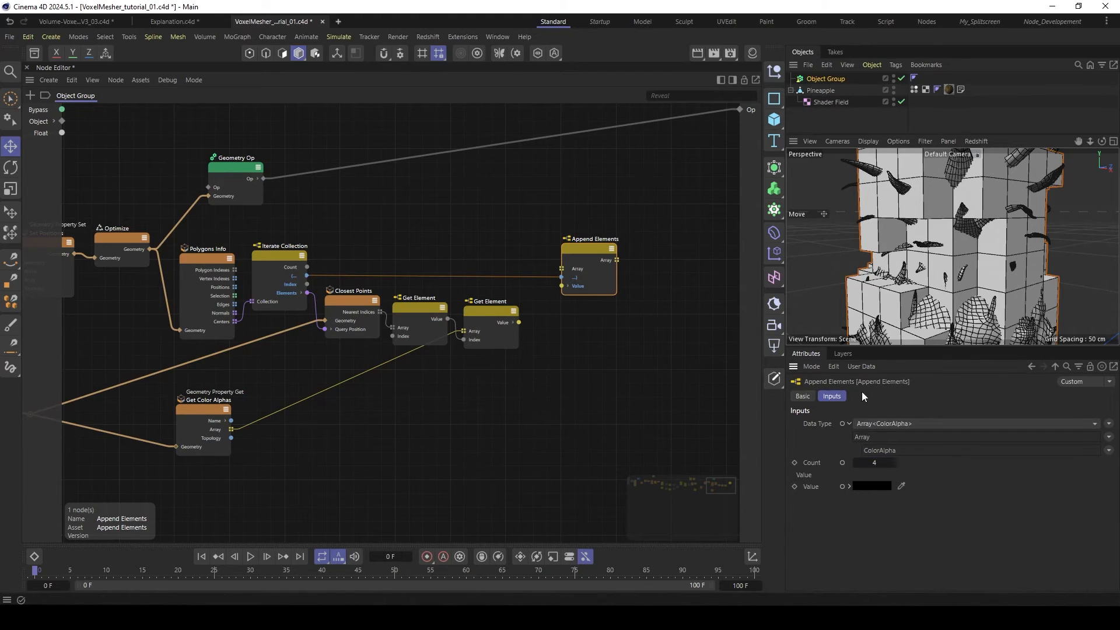
- Link the second Get Element's Value to Append Elements' Value and tidy the spacing of the two nodes
{"action": "left_click_drag", "start_coordinate": [518, 322], "coordinate": [576, 253]}
{"action": "left_click_drag", "start_coordinate": [495, 311], "coordinate": [502, 310]}
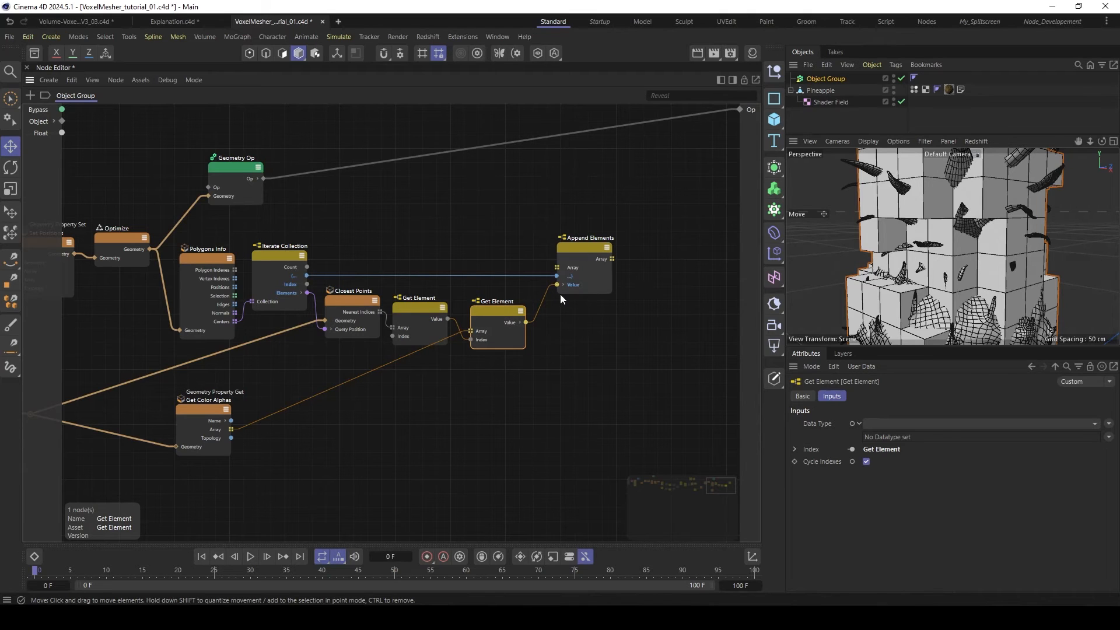
{"action": "left_click_drag", "start_coordinate": [575, 251], "coordinate": [568, 249]}
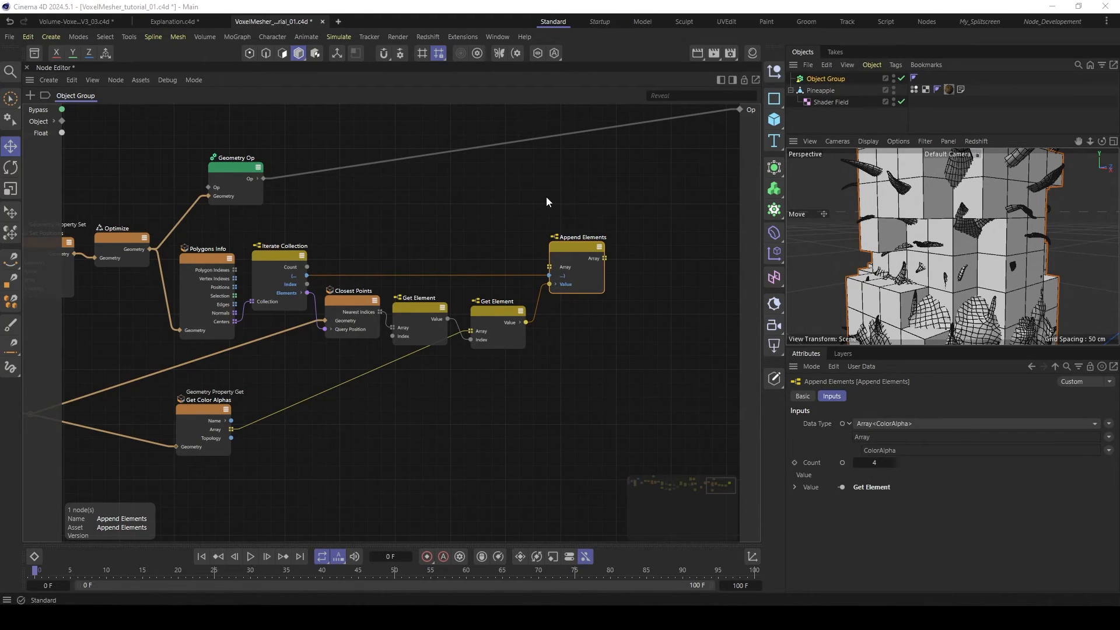
{"action": "left_click", "coordinate": [616, 207]}
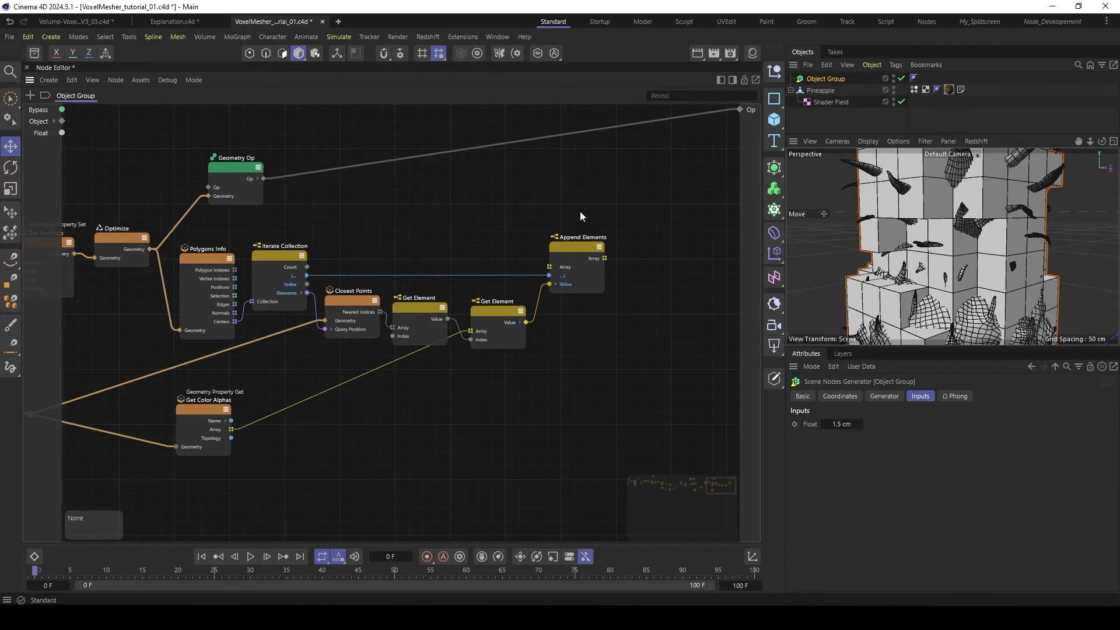
- Add a Geometry Property Set node beyond Append Elements and set its Type to Color Alphas
{"action": "middle_click_drag", "start_coordinate": [685, 216], "coordinate": [590, 217]}
{"action": "scroll", "coordinate": [608, 223], "scroll_direction": "down", "scroll_amount": 2}
{"action": "middle_click_drag", "start_coordinate": [659, 229], "coordinate": [593, 231]}
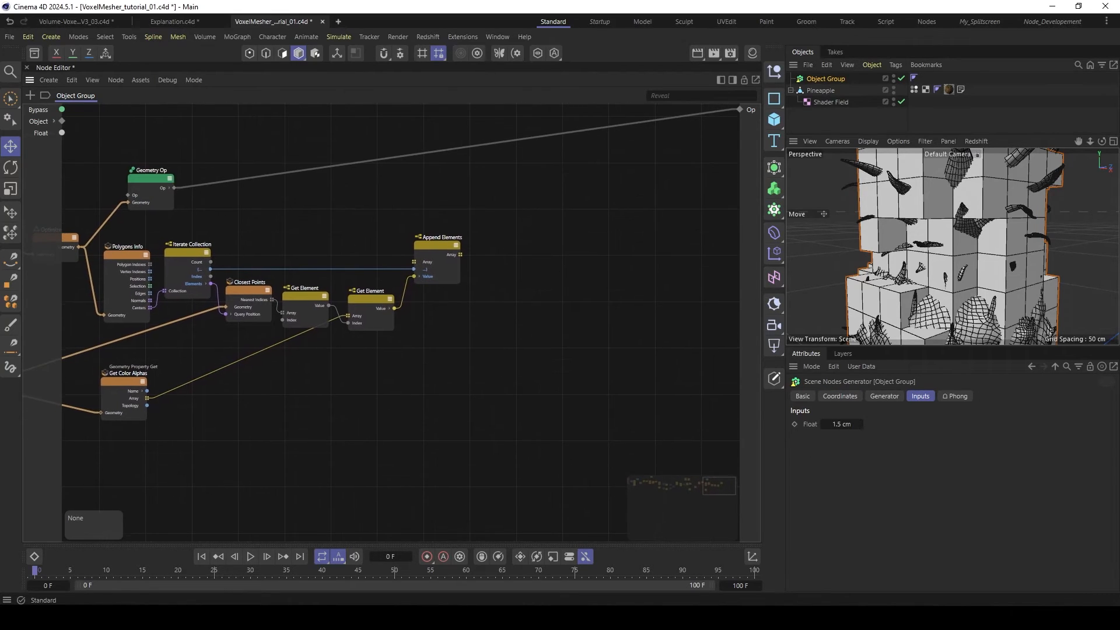
{"action": "double_click", "coordinate": [550, 236]}
{"action": "type", "text": "set ver"}
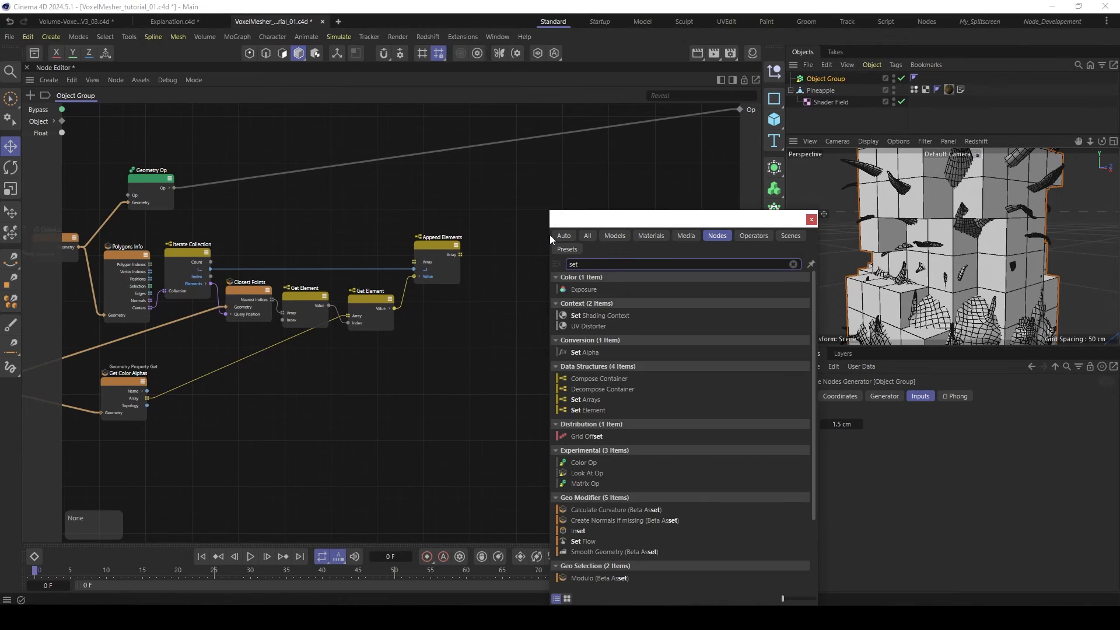
{"action": "key", "text": "BackSpace"}
{"action": "key", "text": "BackSpace"}
{"action": "key", "text": "BackSpace"}
{"action": "type", "text": "ge"}
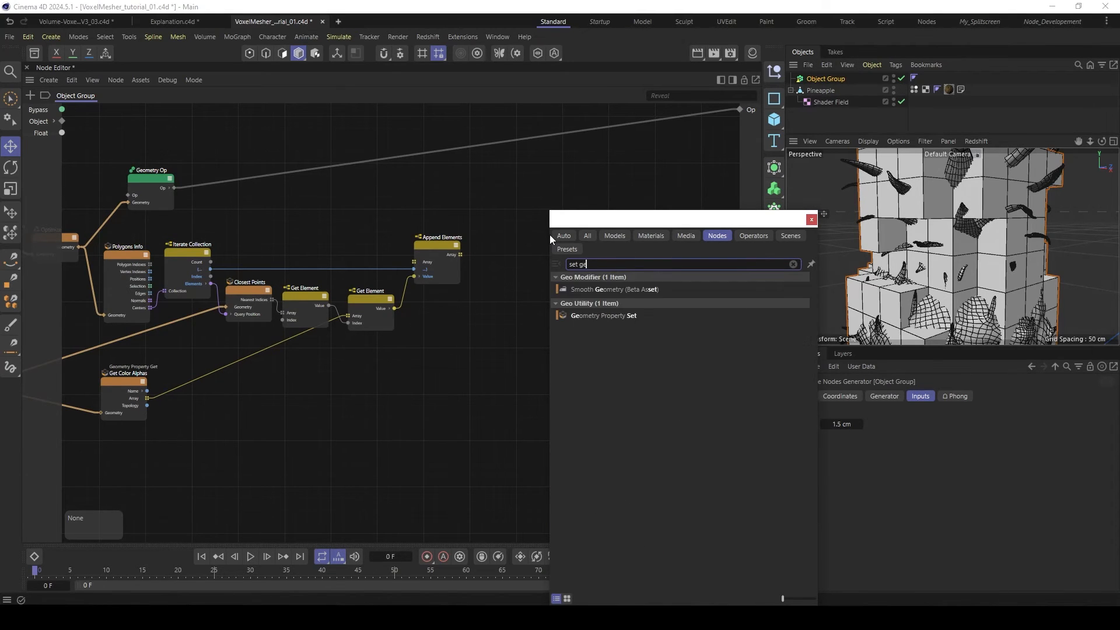
{"action": "double_click", "coordinate": [613, 314]}
{"action": "left_click_drag", "start_coordinate": [554, 234], "coordinate": [583, 225]}
{"action": "left_click", "coordinate": [929, 438]}
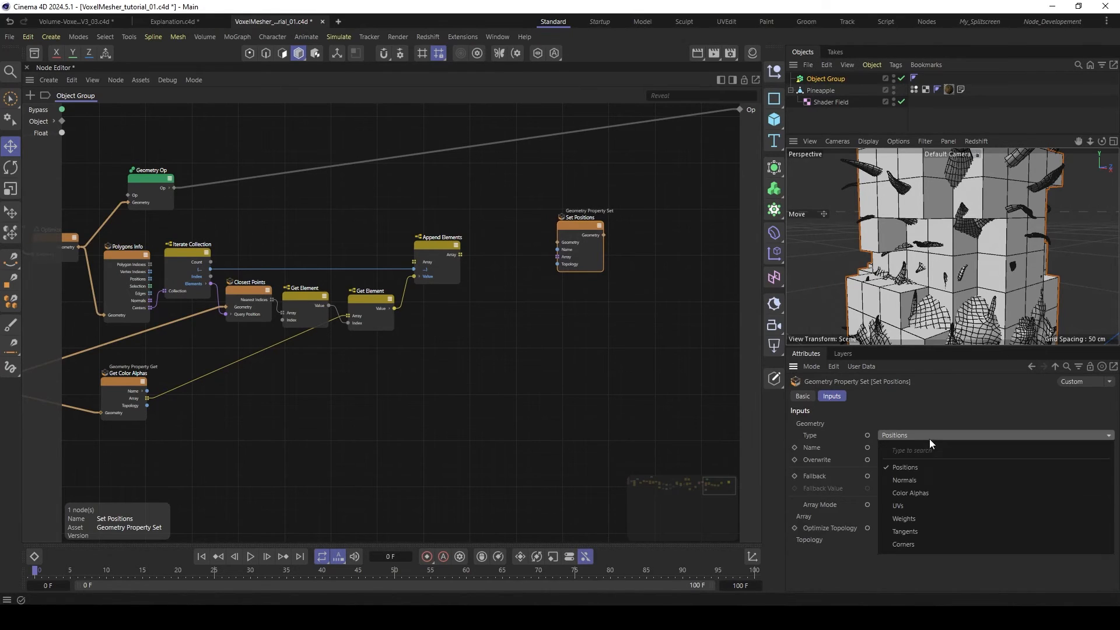
{"action": "left_click", "coordinate": [912, 494]}
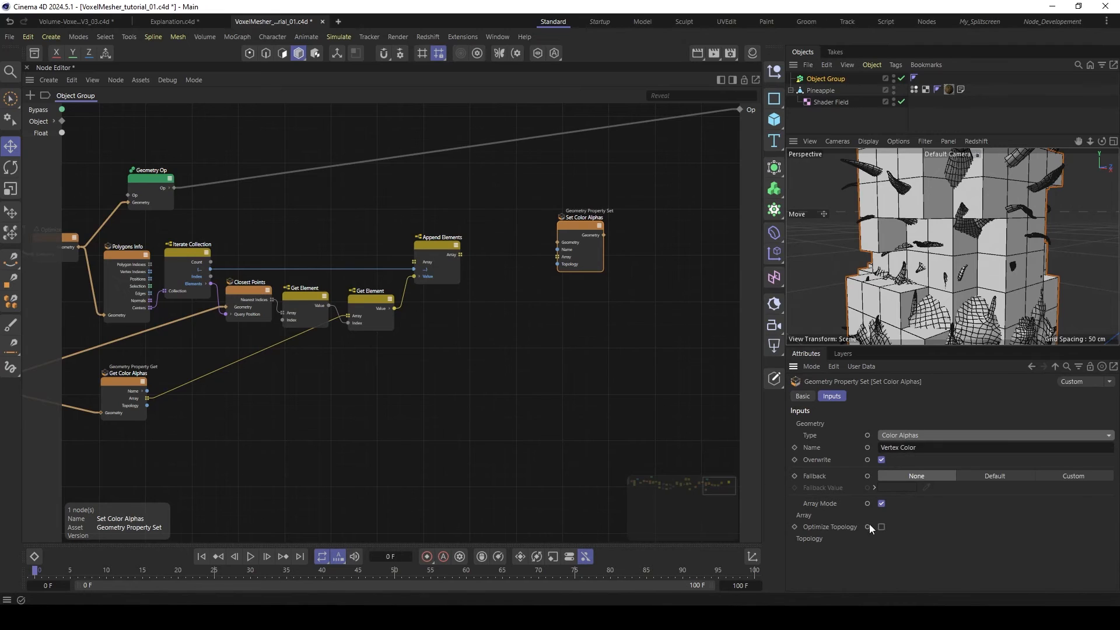
- Feed Append Elements' Array into Set Color Alphas' Array and Optimize's Geometry into its Geometry input
{"action": "left_click_drag", "start_coordinate": [460, 254], "coordinate": [469, 254]}
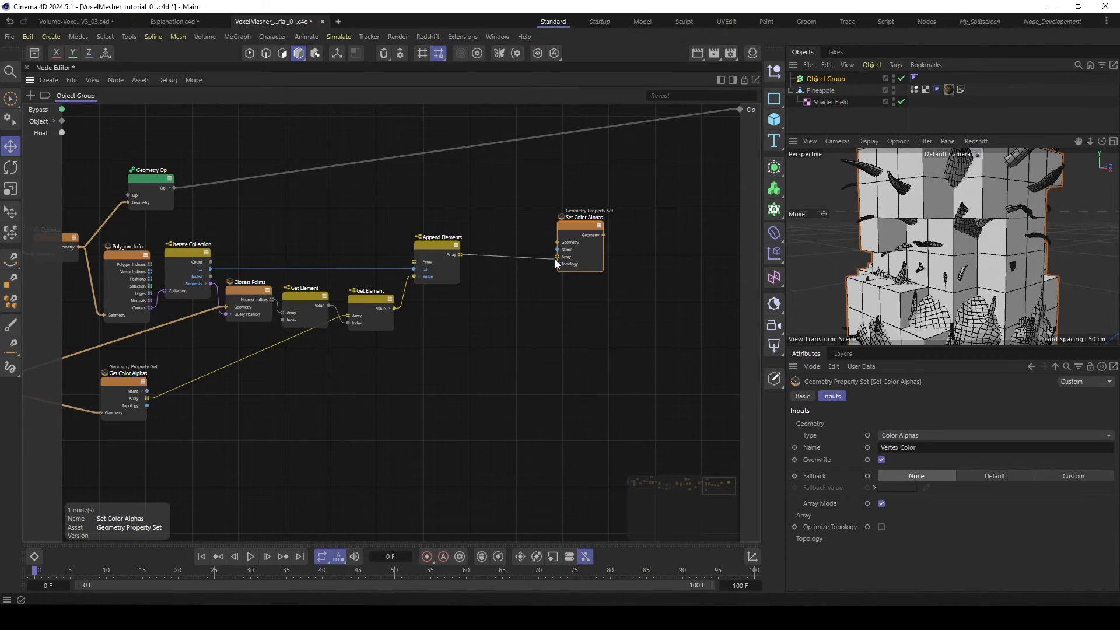
{"action": "left_click_drag", "start_coordinate": [555, 259], "coordinate": [586, 226]}
{"action": "middle_click_drag", "start_coordinate": [154, 215], "coordinate": [204, 213]}
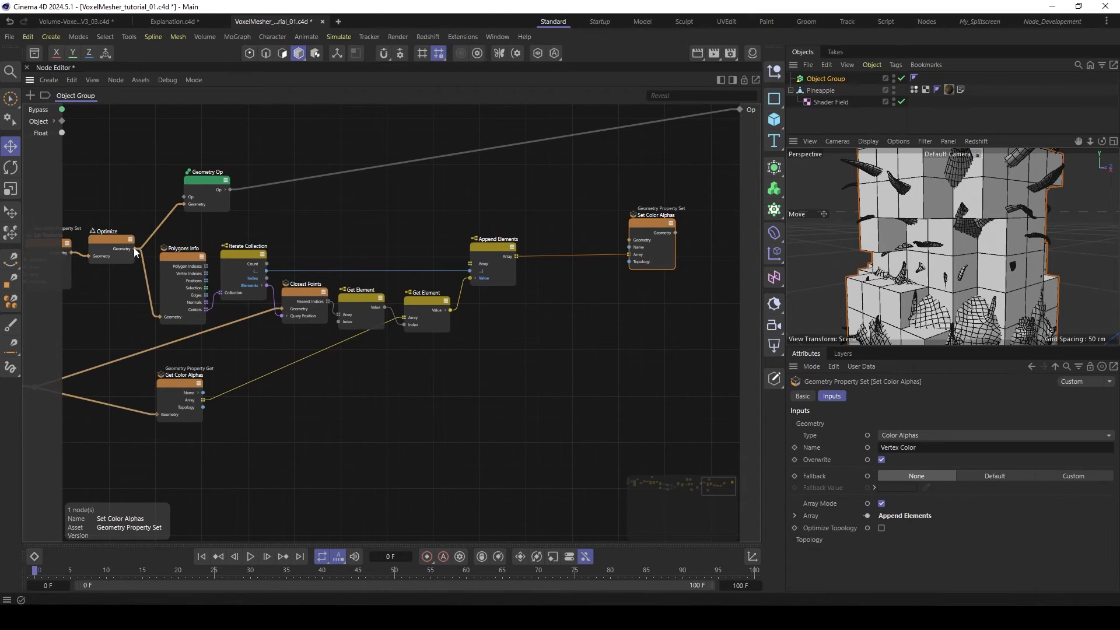
{"action": "left_click_drag", "start_coordinate": [135, 248], "coordinate": [634, 240]}
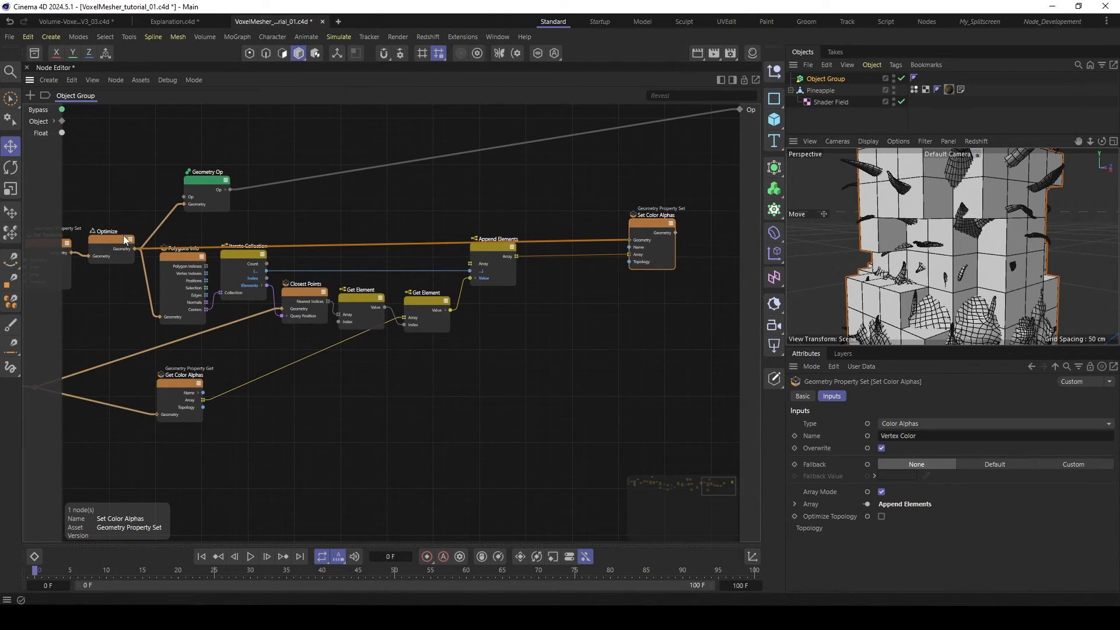
{"action": "left_click_drag", "start_coordinate": [123, 236], "coordinate": [109, 232]}
- Move Geometry Op beside Set Color Alphas and feed Set Color Alphas' Geometry into its Geometry input
{"action": "middle_click_drag", "start_coordinate": [560, 188], "coordinate": [530, 193]}
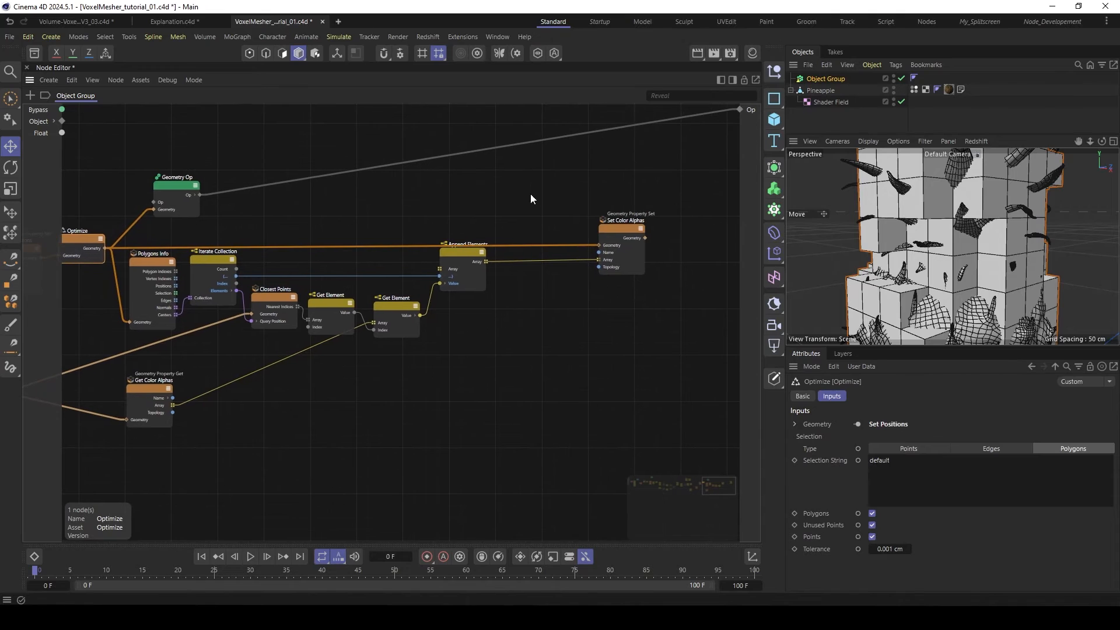
{"action": "left_click_drag", "start_coordinate": [174, 186], "coordinate": [698, 162]}
{"action": "middle_click_drag", "start_coordinate": [696, 166], "coordinate": [592, 184]}
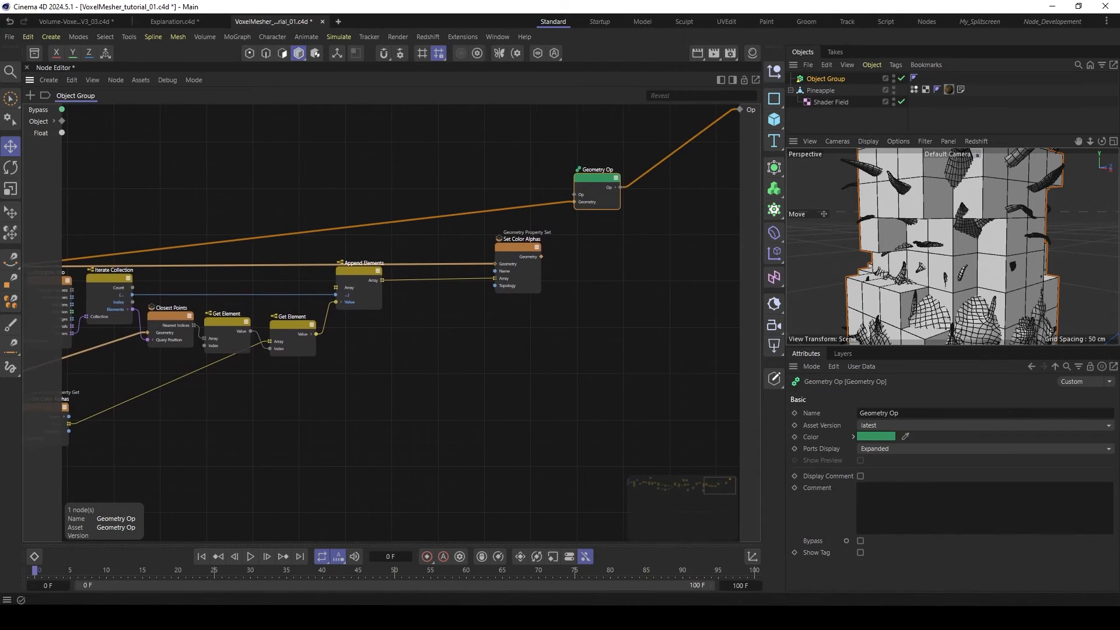
{"action": "left_click_drag", "start_coordinate": [579, 205], "coordinate": [593, 201]}
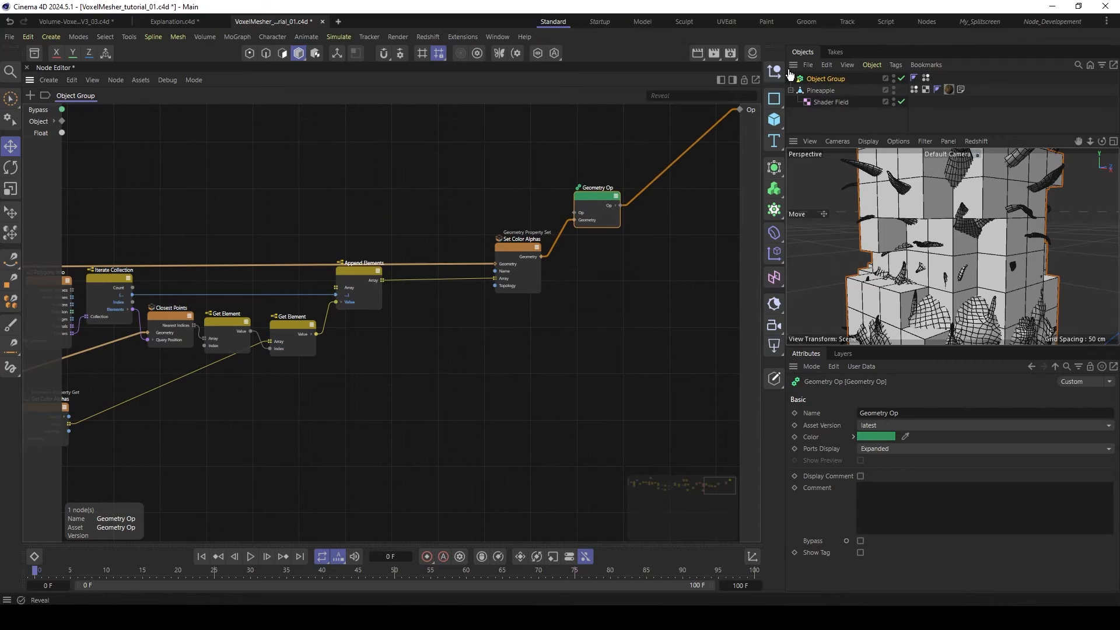
- Select the Object Group's vertex color tag to inspect the transferred colors on the voxel mesh
{"action": "left_click", "coordinate": [925, 77]}
{"action": "scroll", "coordinate": [933, 214], "scroll_direction": "down", "scroll_amount": 8}
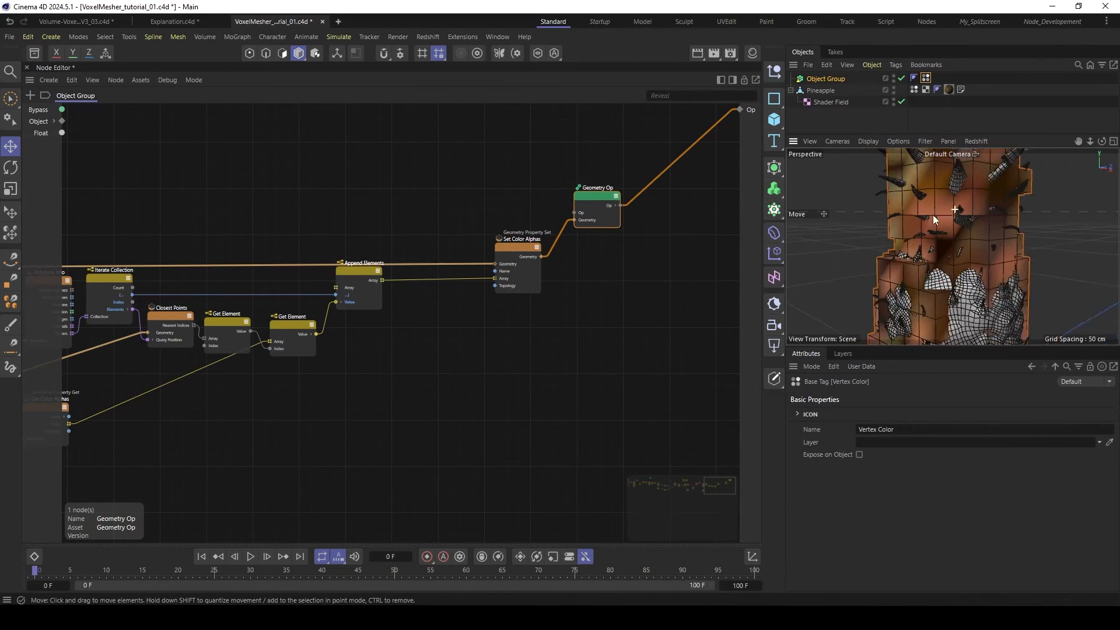
{"action": "scroll", "coordinate": [961, 204], "scroll_direction": "up", "scroll_amount": 5}
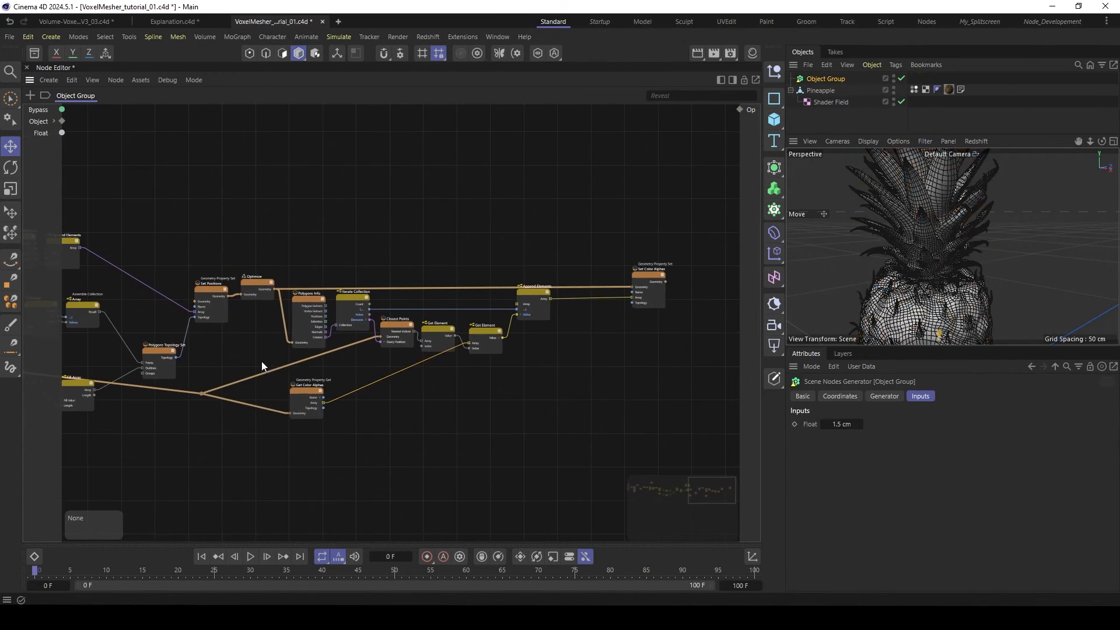
- Add a new Polygons Topology Set node below Set Color Alphas, modelled on the topology setup earlier in the graph
{"action": "scroll", "coordinate": [261, 362], "scroll_direction": "up", "scroll_amount": 2}
{"action": "scroll", "coordinate": [191, 366], "scroll_direction": "up", "scroll_amount": 2}
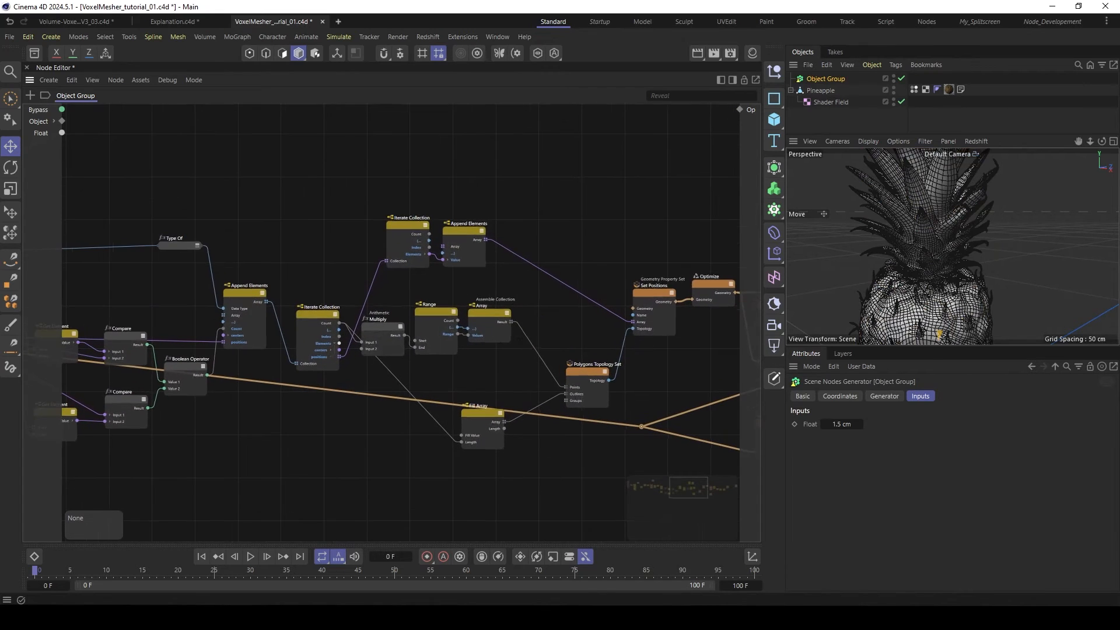
{"action": "scroll", "coordinate": [522, 310], "scroll_direction": "up", "scroll_amount": 2}
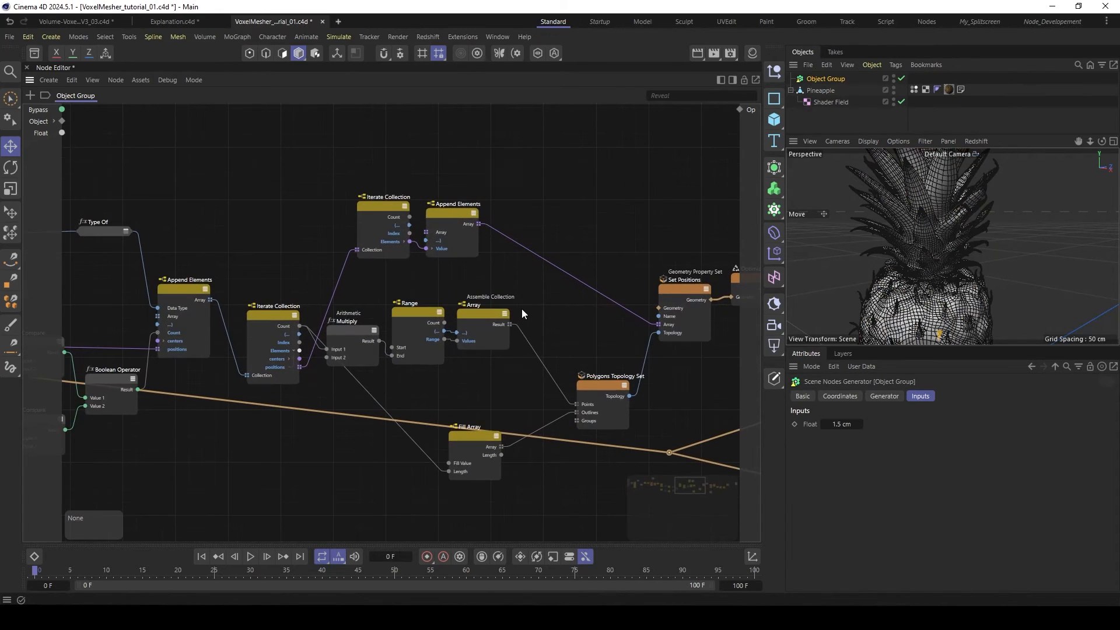
{"action": "middle_click_drag", "start_coordinate": [519, 305], "coordinate": [27, 245]}
{"action": "middle_click_drag", "start_coordinate": [600, 331], "coordinate": [481, 369]}
{"action": "middle_click_drag", "start_coordinate": [611, 260], "coordinate": [589, 300]}
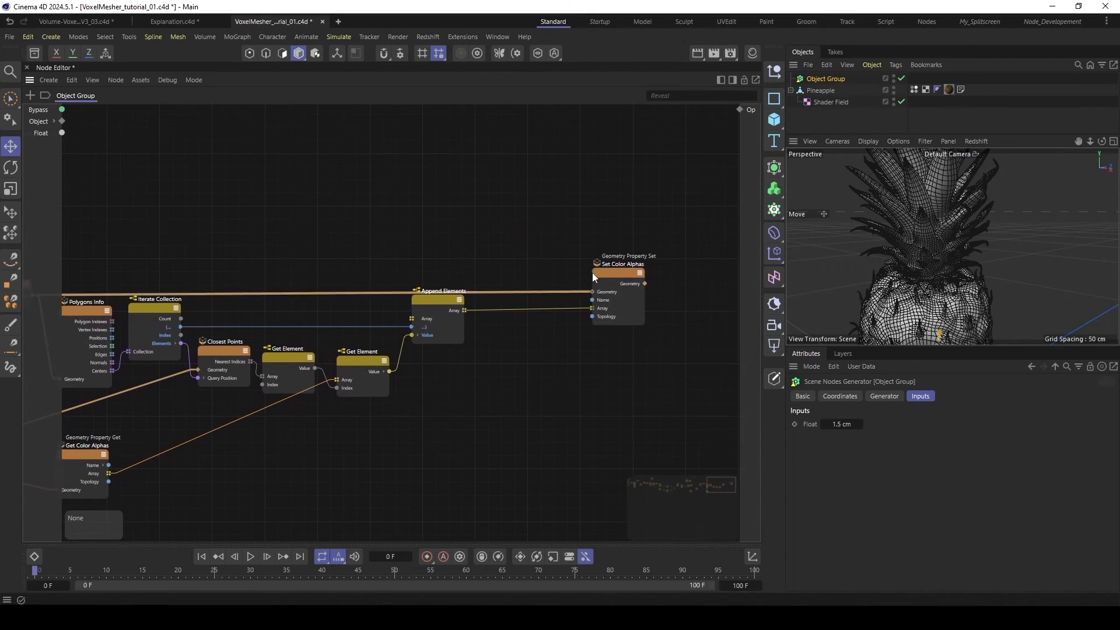
{"action": "key", "text": "c"}
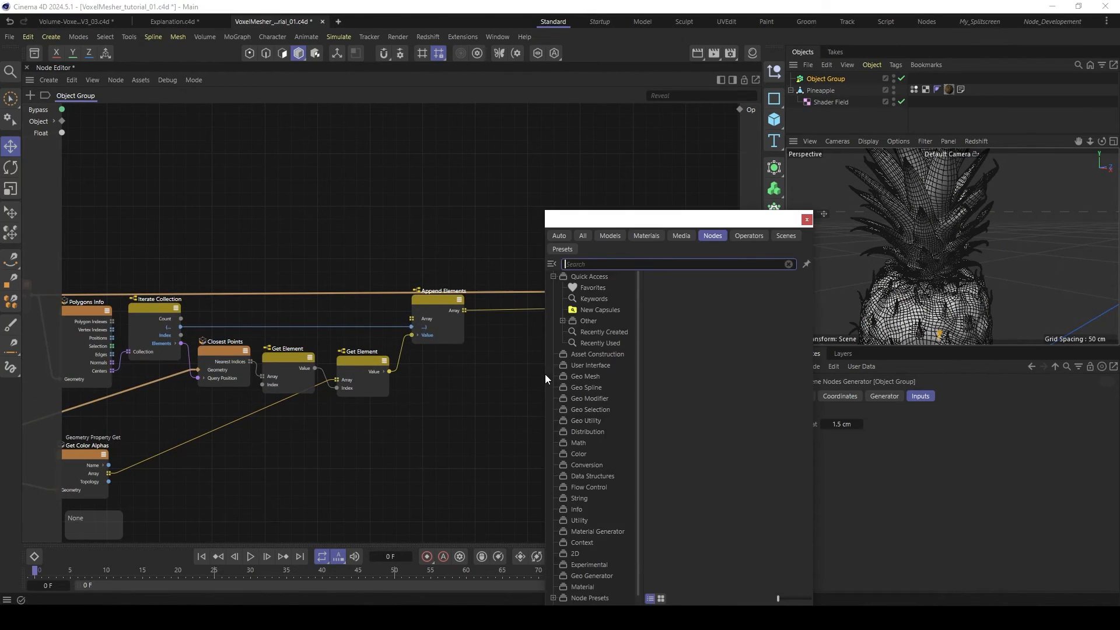
{"action": "type", "text": "topo"}
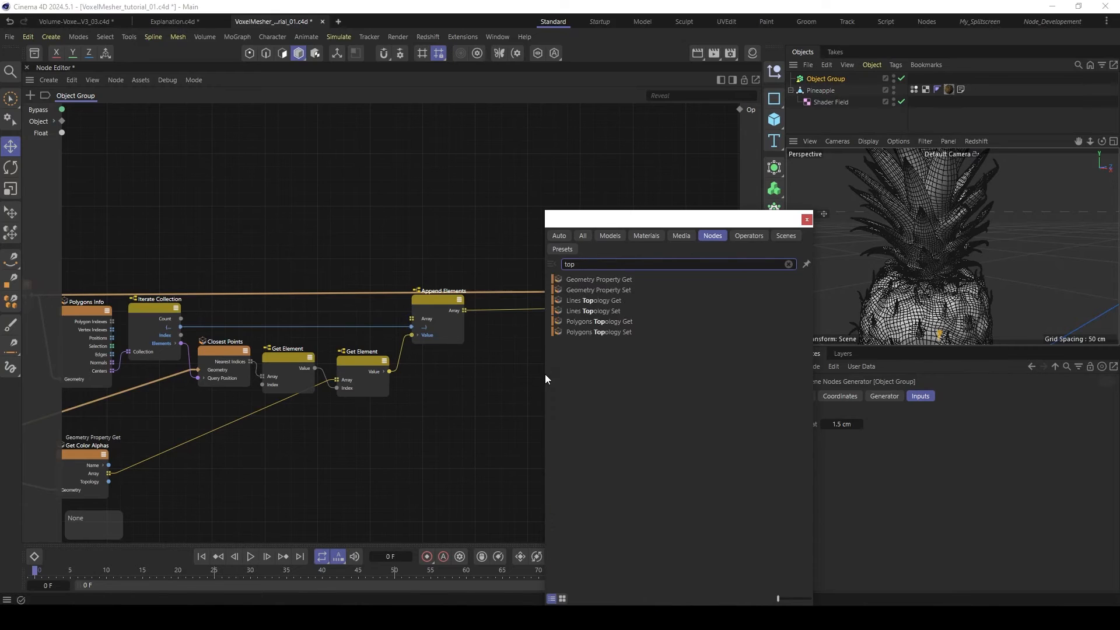
{"action": "double_click", "coordinate": [604, 331]}
{"action": "left_click_drag", "start_coordinate": [547, 382], "coordinate": [541, 365]}
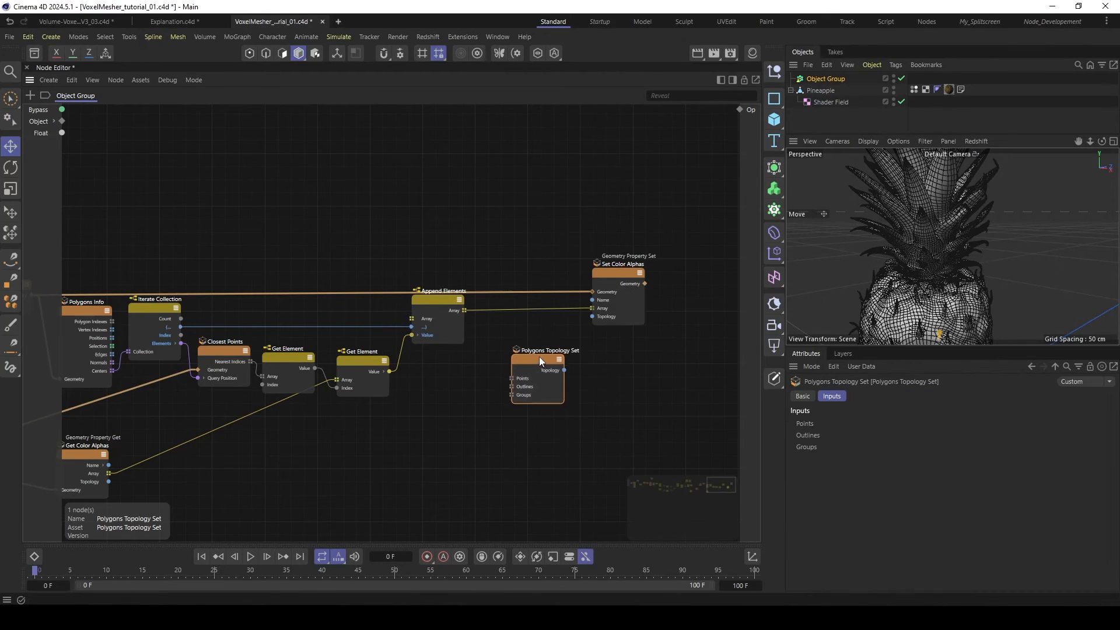
- Link the new Polygons Topology Set's Topology to Set Color Alphas' Topology and shift both nodes to make room
{"action": "left_click_drag", "start_coordinate": [607, 274], "coordinate": [639, 268]}
{"action": "left_click_drag", "start_coordinate": [565, 369], "coordinate": [633, 312]}
{"action": "left_click_drag", "start_coordinate": [529, 362], "coordinate": [568, 378]}
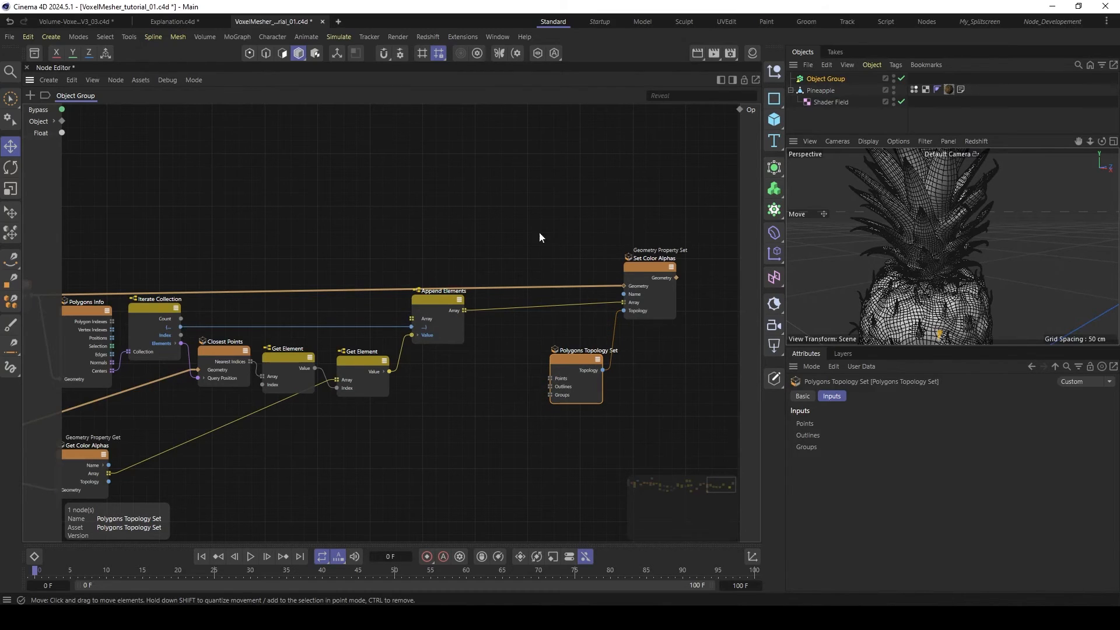
{"action": "left_click_drag", "start_coordinate": [540, 226], "coordinate": [622, 367]}
{"action": "middle_click_drag", "start_coordinate": [559, 352], "coordinate": [517, 352]}
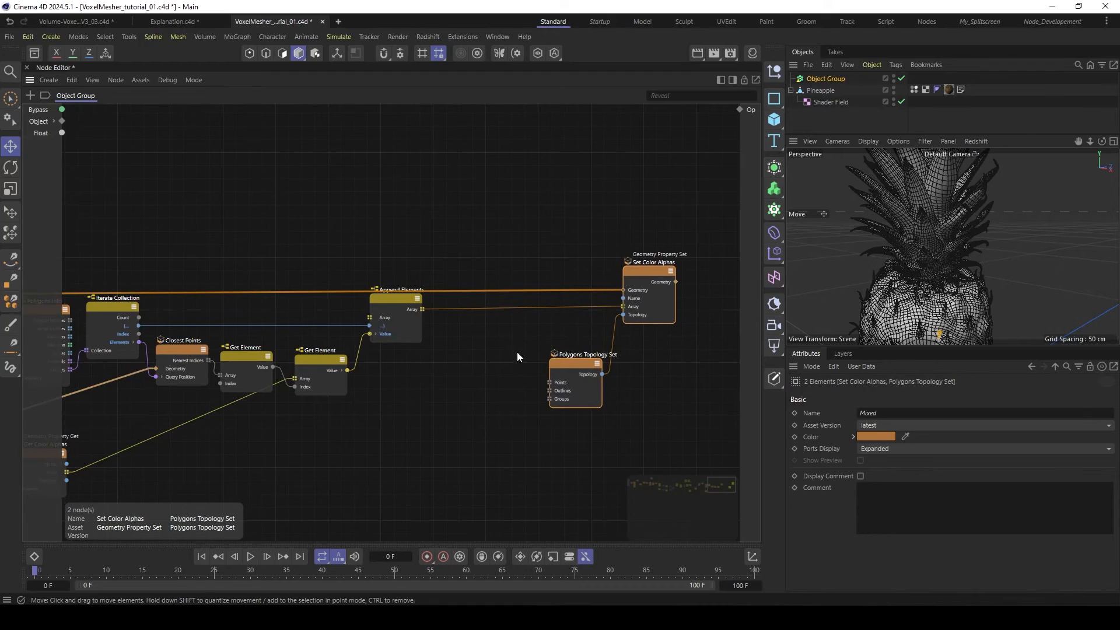
- Add a Range node between Append Elements and the new Polygons Topology Set
{"action": "left_click", "coordinate": [517, 353]}
{"action": "double_click", "coordinate": [512, 353]}
{"action": "type", "text": "ra"}
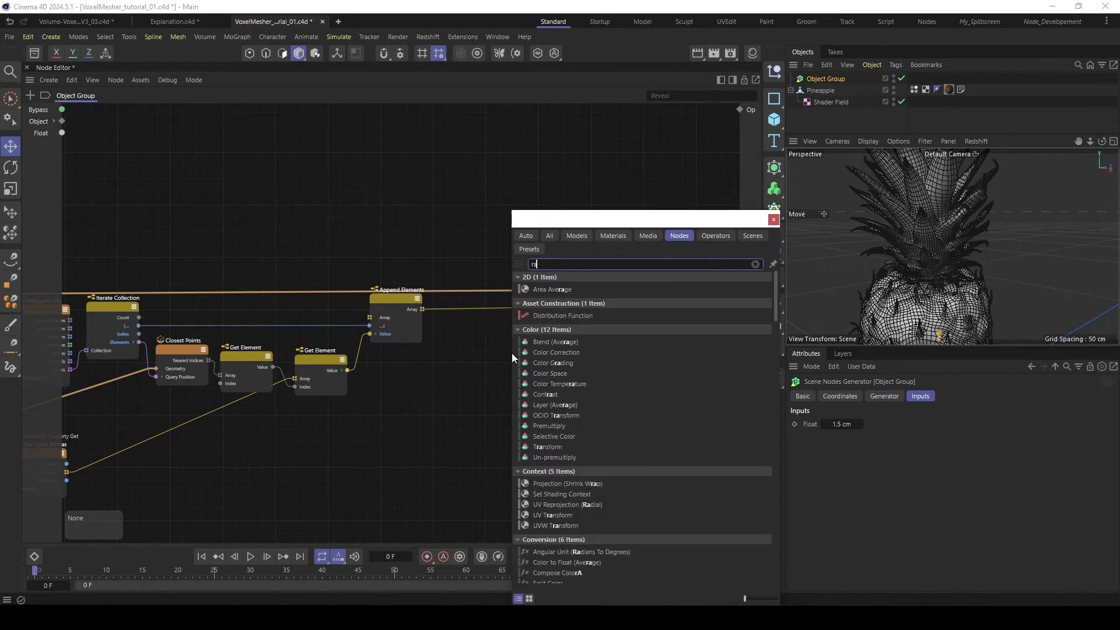
{"action": "type", "text": "nge"}
{"action": "left_click", "coordinate": [541, 292]}
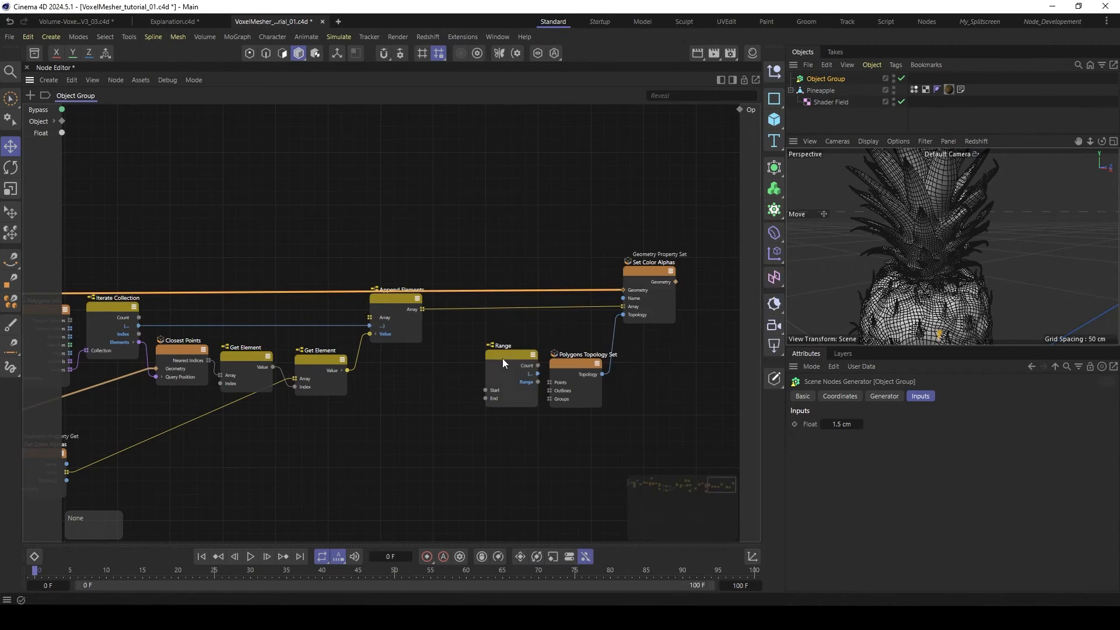
{"action": "left_click_drag", "start_coordinate": [503, 360], "coordinate": [501, 333]}
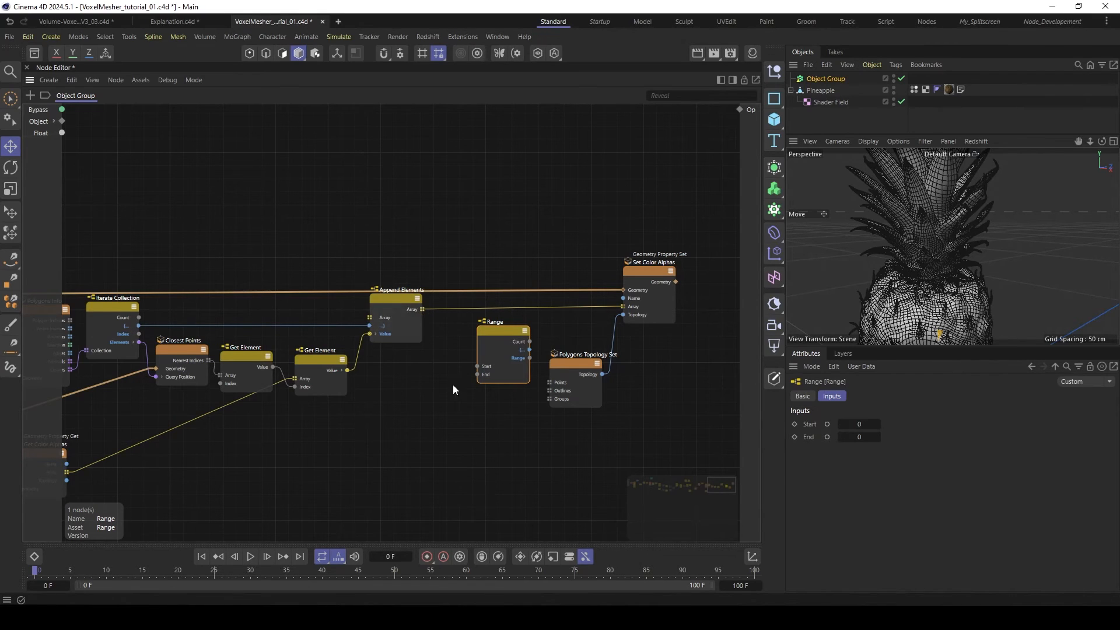
- Add a Get Count node below Append Elements and feed Append Elements' Array into it
{"action": "double_click", "coordinate": [456, 400]}
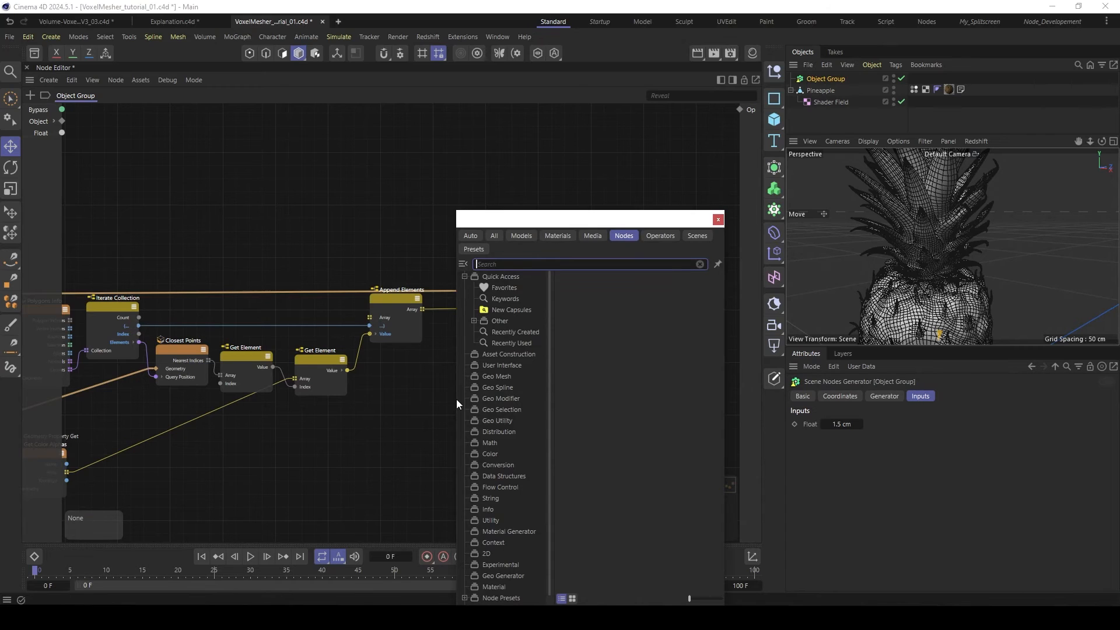
{"action": "type", "text": "get c"}
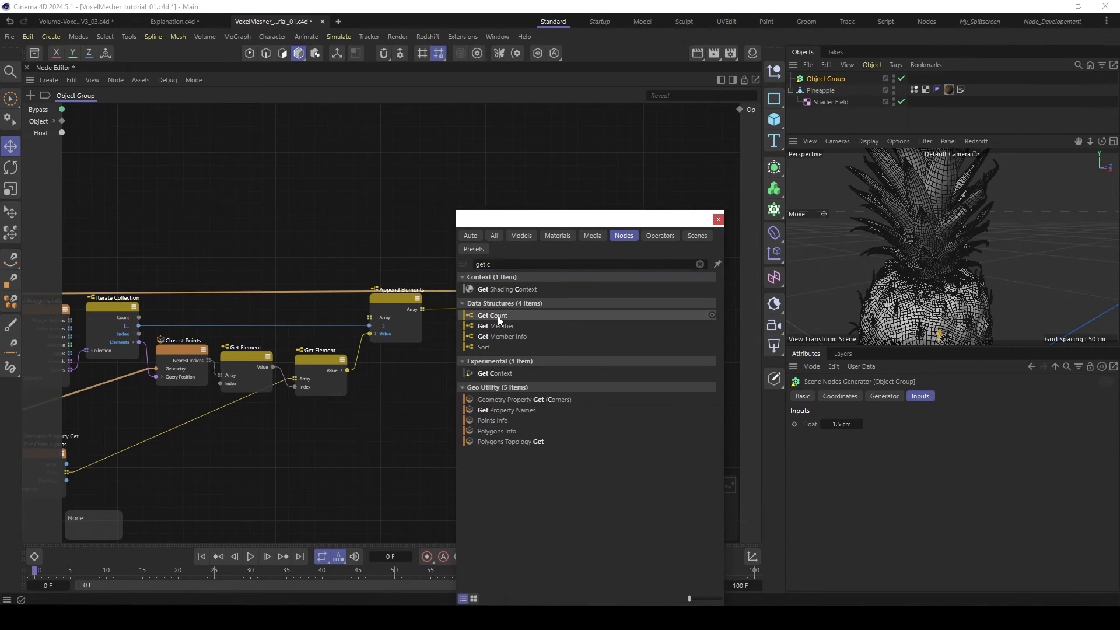
{"action": "double_click", "coordinate": [497, 316]}
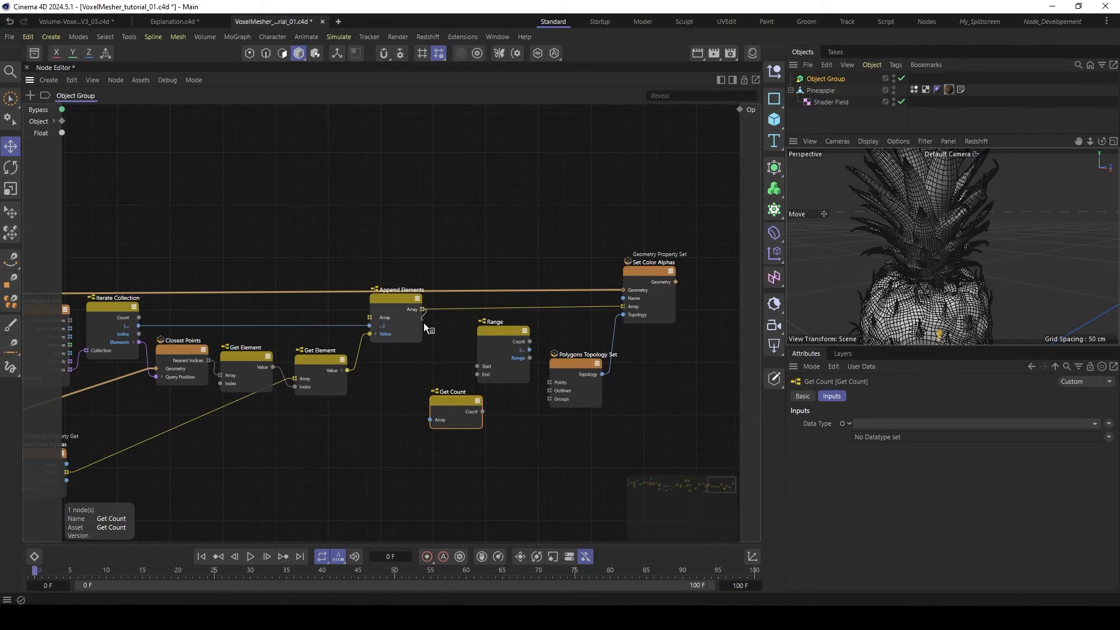
{"action": "left_click_drag", "start_coordinate": [424, 327], "coordinate": [432, 412]}
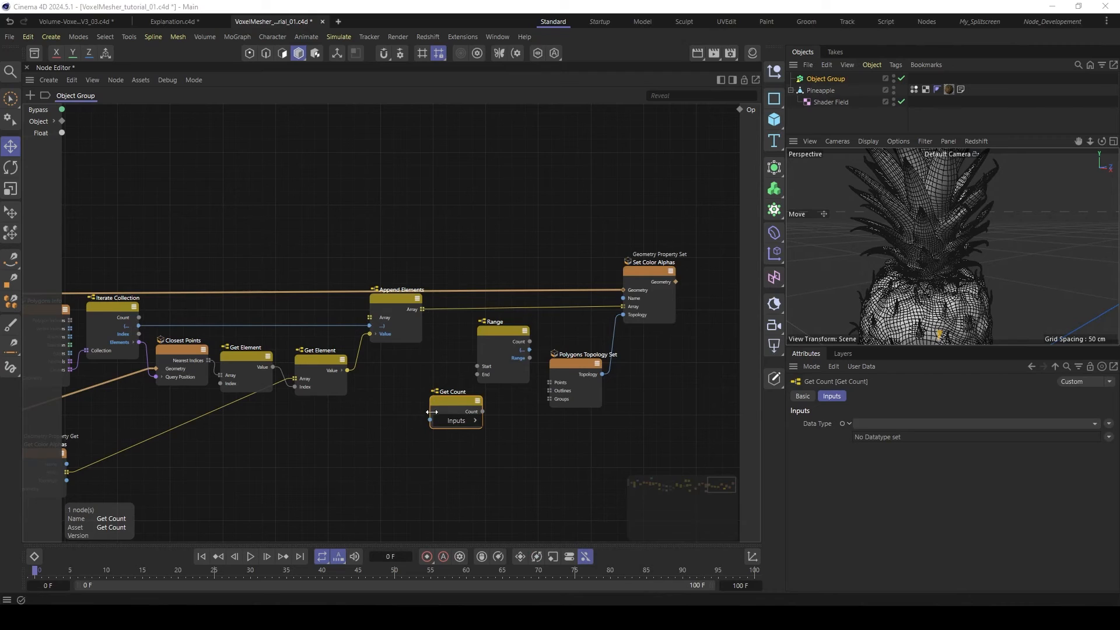
{"action": "left_click", "coordinate": [428, 342]}
{"action": "left_click_drag", "start_coordinate": [423, 309], "coordinate": [428, 390]}
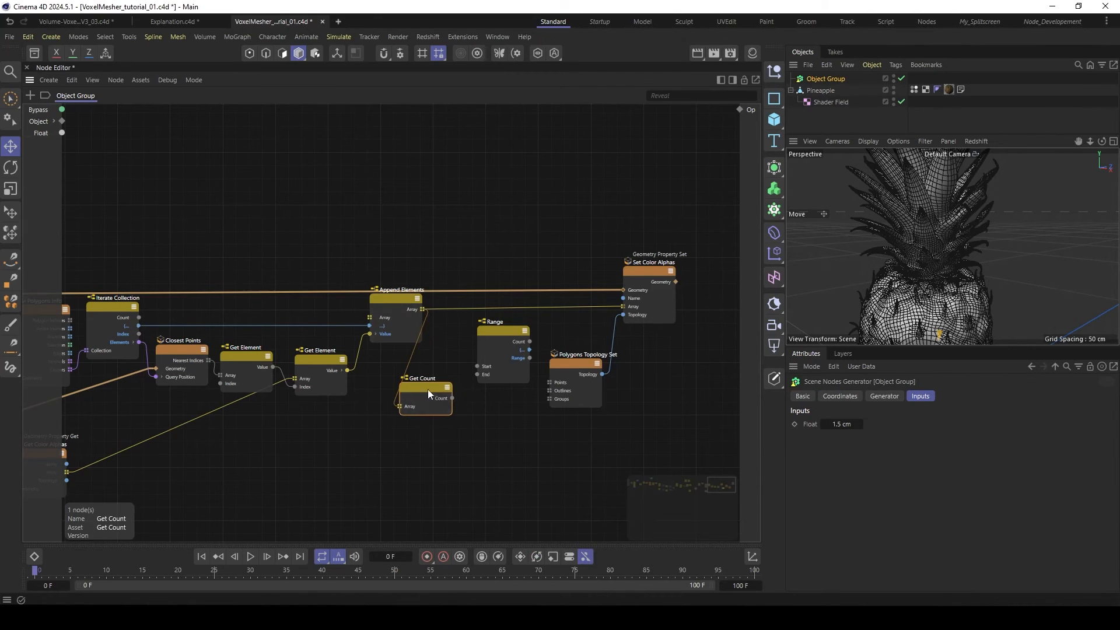
- Place the Range node beside Get Count and feed Get Count's Count into its End input
{"action": "left_click_drag", "start_coordinate": [499, 333], "coordinate": [488, 334]}
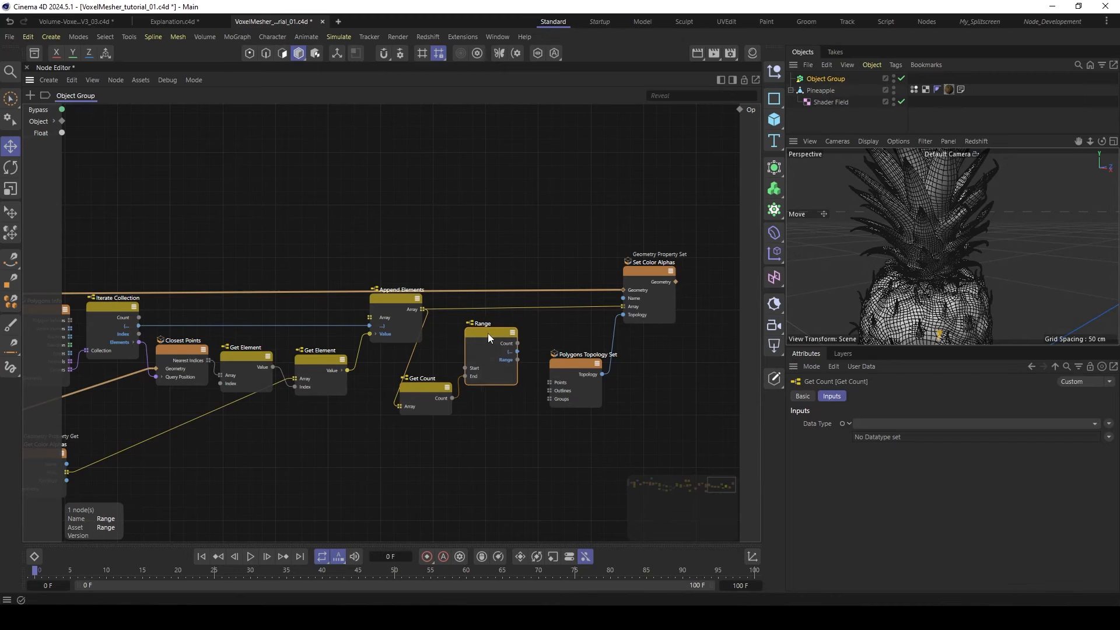
{"action": "left_click_drag", "start_coordinate": [597, 228], "coordinate": [654, 356]}
{"action": "middle_click_drag", "start_coordinate": [571, 338], "coordinate": [503, 339]}
- Add an Assemble Collection node between Range and Polygons Topology Set
{"action": "left_click", "coordinate": [503, 339]}
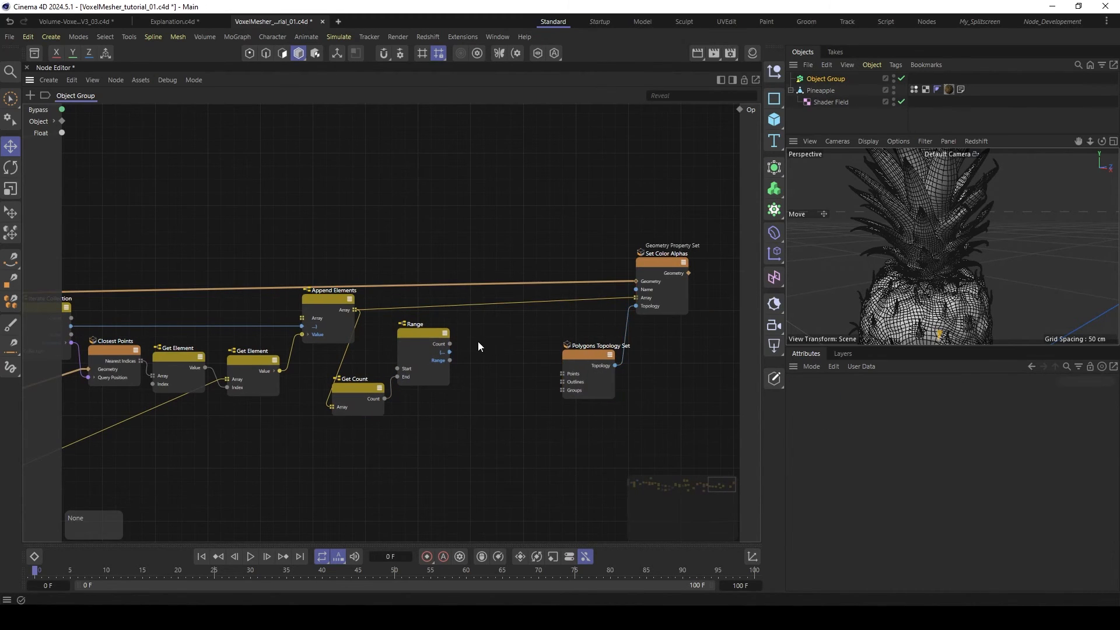
{"action": "double_click", "coordinate": [498, 343]}
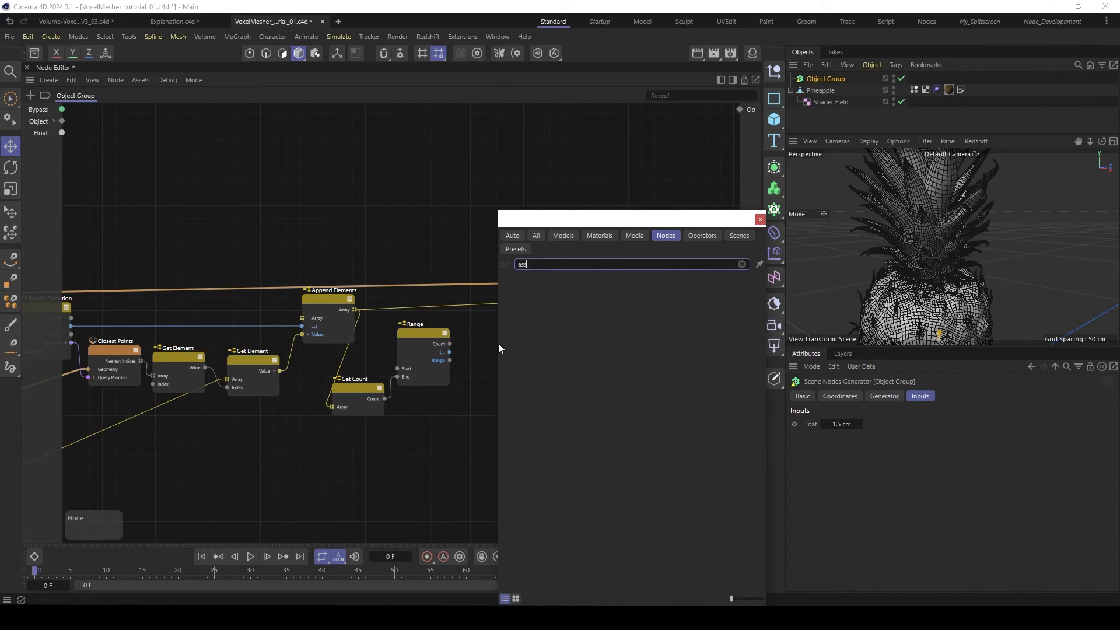
{"action": "type", "text": "assemb"}
{"action": "left_click", "coordinate": [545, 290]}
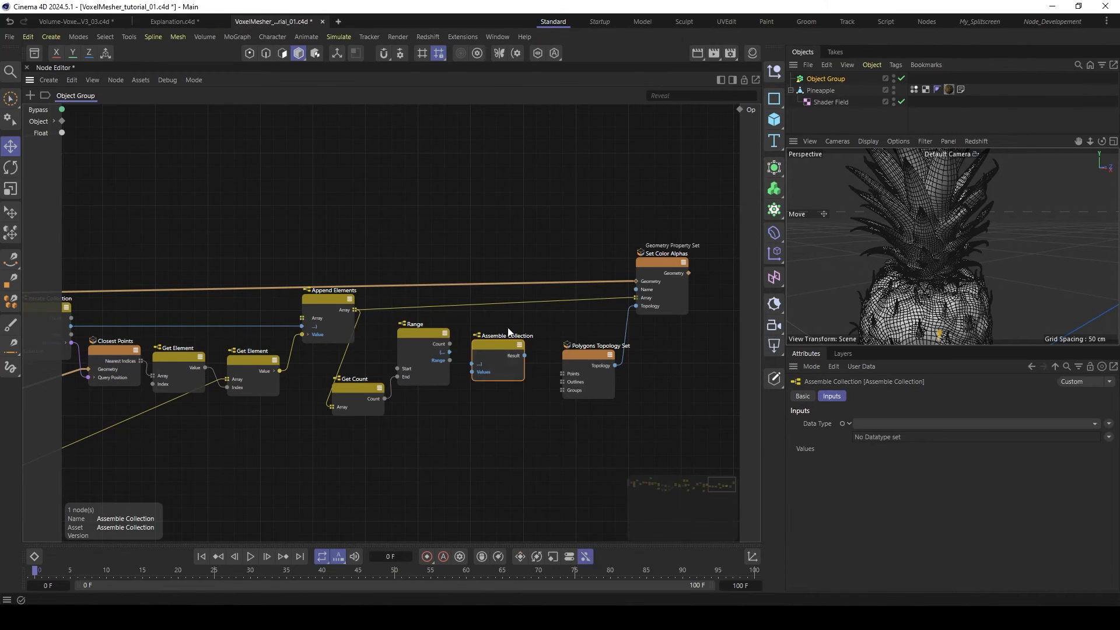
- Set the Assemble Collection's data type to an Array of Int
{"action": "left_click", "coordinate": [928, 424]}
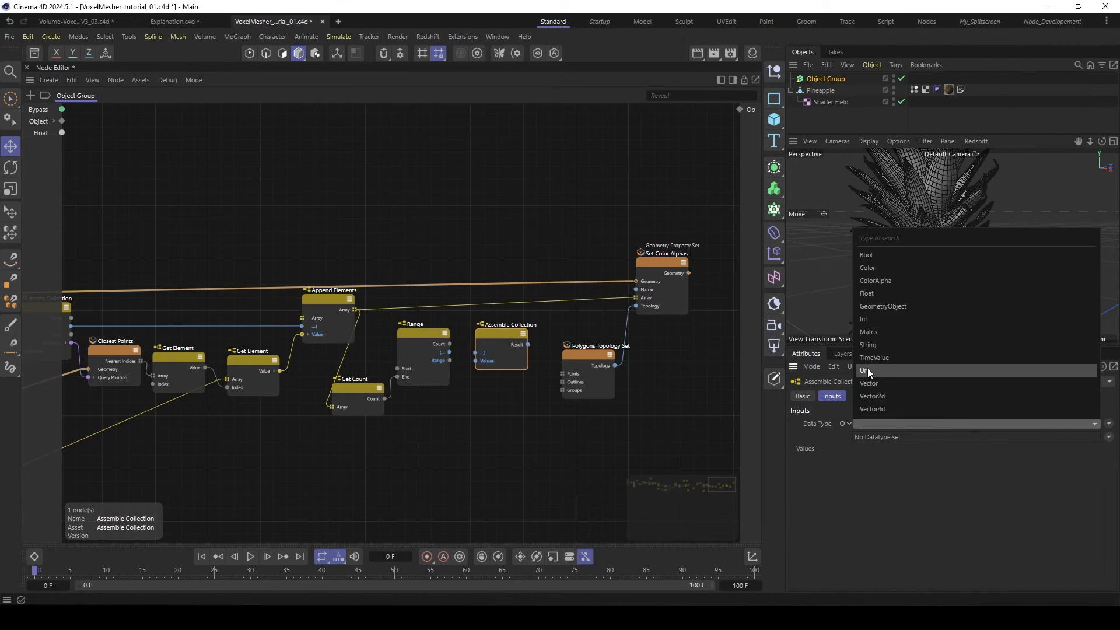
{"action": "left_click", "coordinate": [869, 319]}
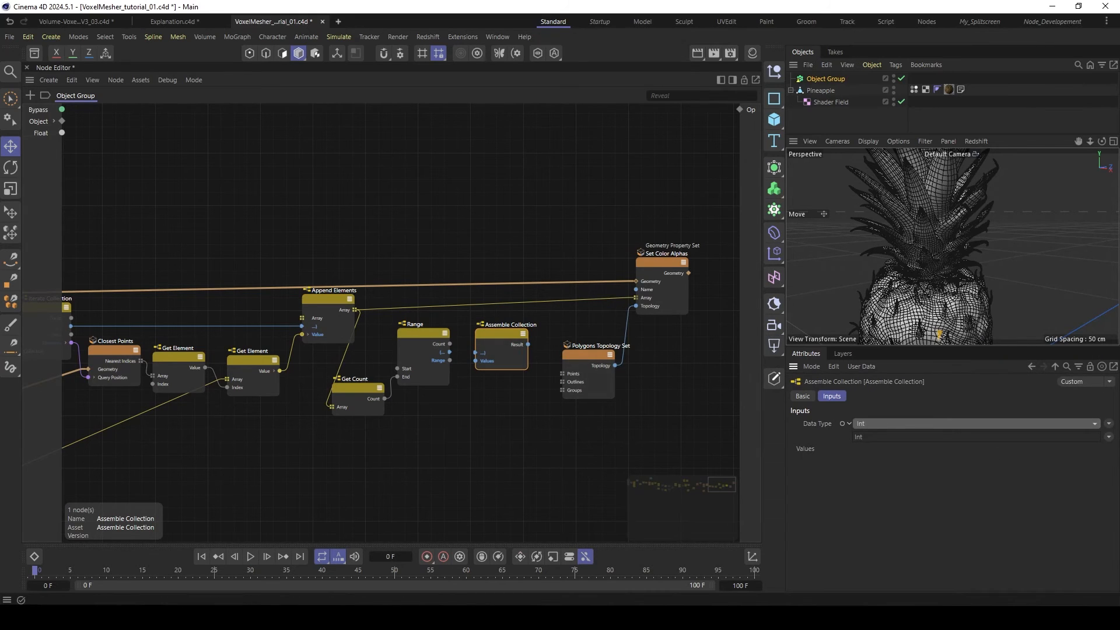
{"action": "left_click", "coordinate": [1108, 436]}
{"action": "mouse_move", "coordinate": [1075, 453]}
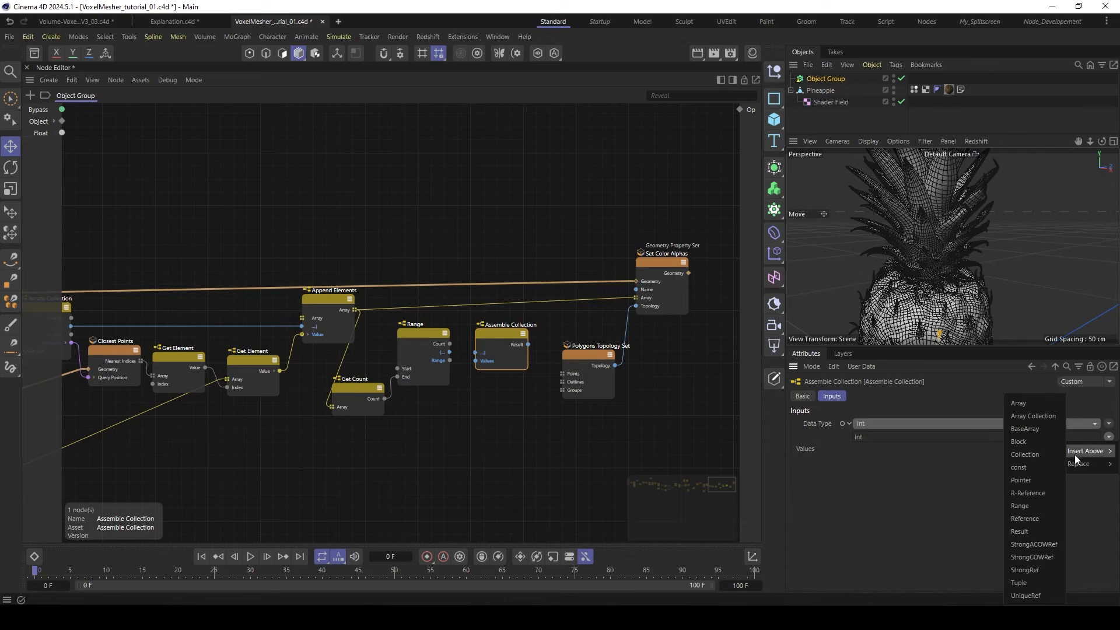
{"action": "left_click", "coordinate": [1020, 404]}
- Feed the Range output into the Array node's Values and its Result into the Points input of Polygons Topology Set
{"action": "left_click_drag", "start_coordinate": [449, 351], "coordinate": [480, 361]}
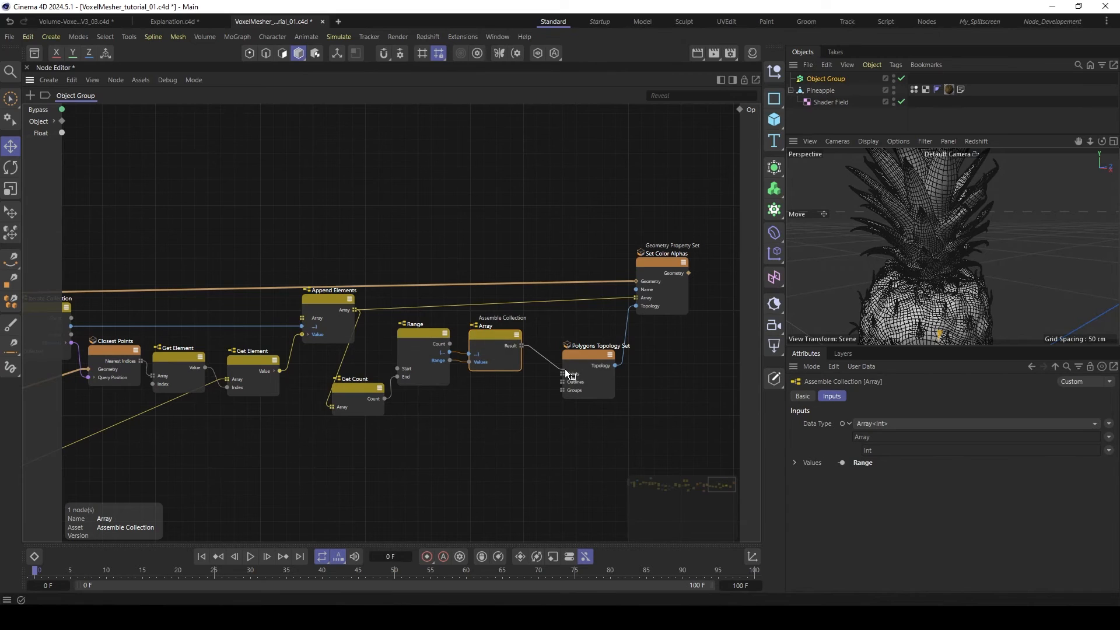
{"action": "left_click_drag", "start_coordinate": [564, 370], "coordinate": [564, 372]}
{"action": "middle_click_drag", "start_coordinate": [482, 422], "coordinate": [516, 419]}
{"action": "scroll", "coordinate": [528, 421], "scroll_direction": "down", "scroll_amount": 1}
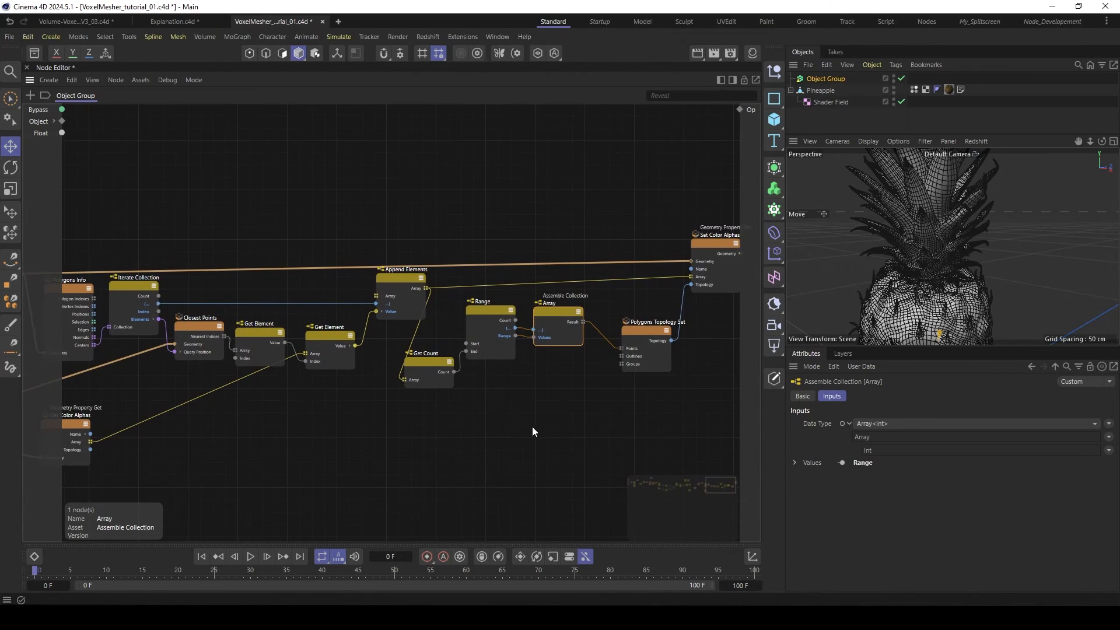
- Duplicate the Get Count node below the original and feed the Centers output of Polygons Info into its Array input
{"action": "left_click_drag", "start_coordinate": [426, 365], "coordinate": [484, 422], "text": "ctrl"}
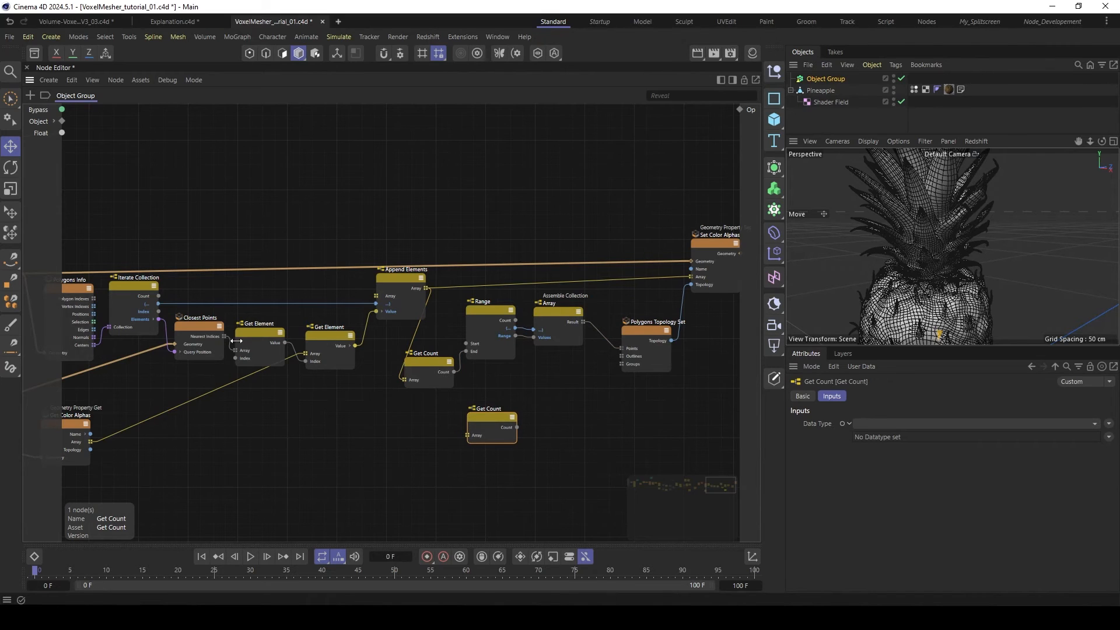
{"action": "left_click_drag", "start_coordinate": [93, 345], "coordinate": [484, 418]}
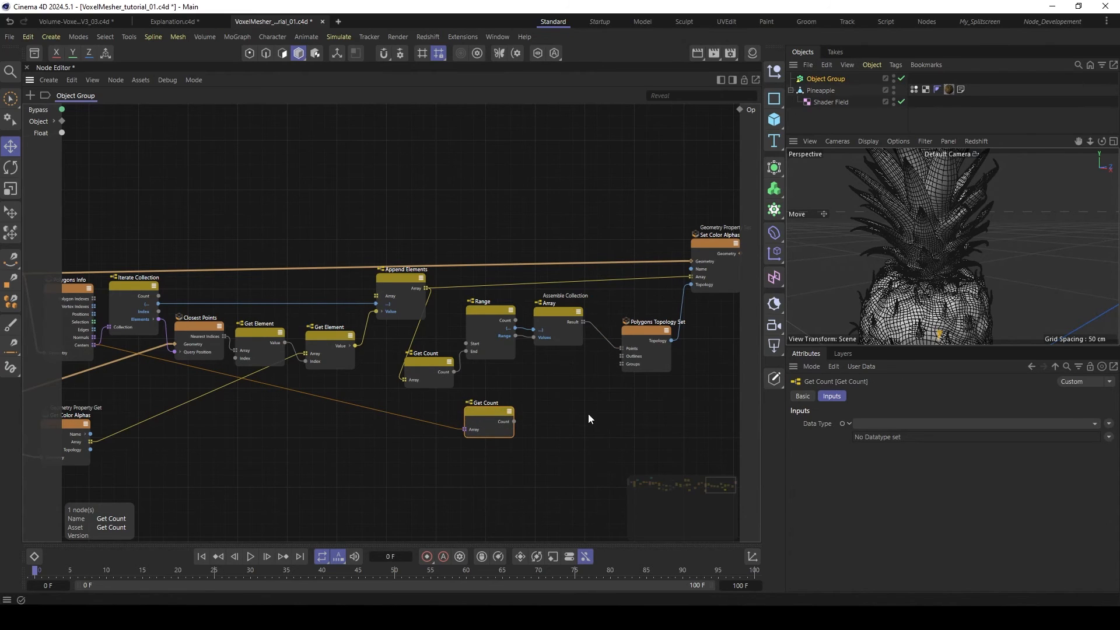
{"action": "middle_click_drag", "start_coordinate": [571, 399], "coordinate": [546, 399]}
- Add a Fill Array node after the second Get Count
{"action": "double_click", "coordinate": [540, 395]}
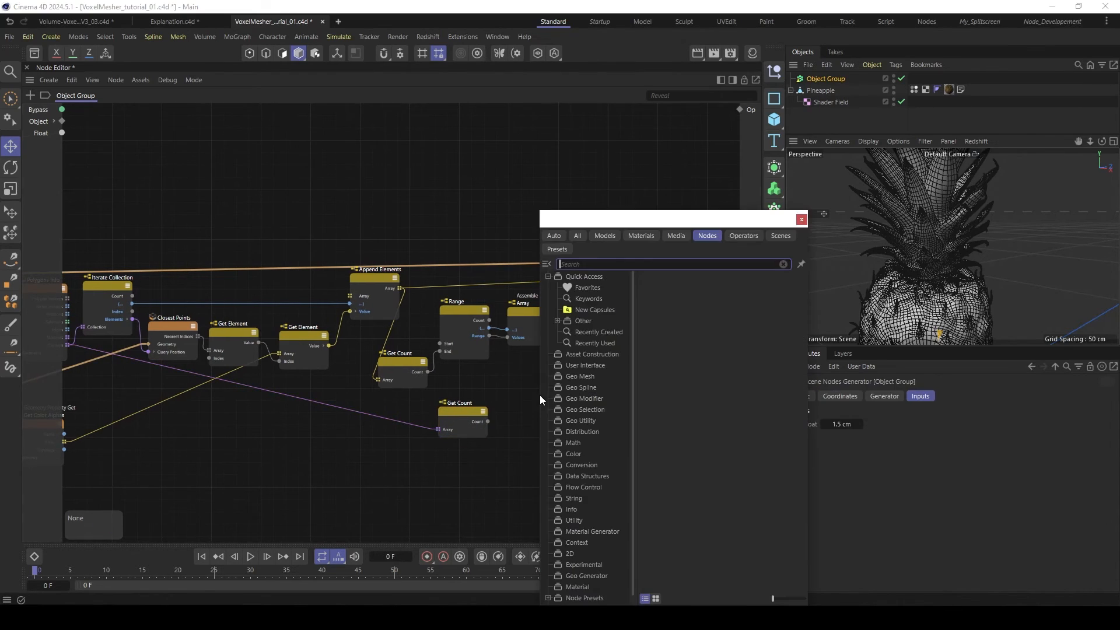
{"action": "type", "text": "fill"}
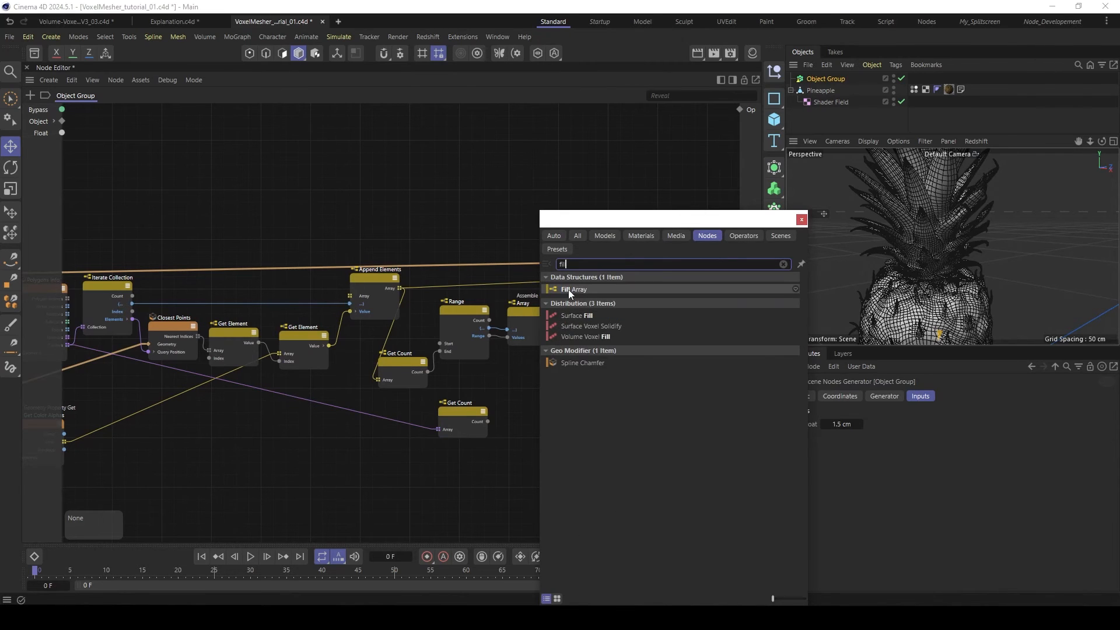
{"action": "double_click", "coordinate": [568, 289]}
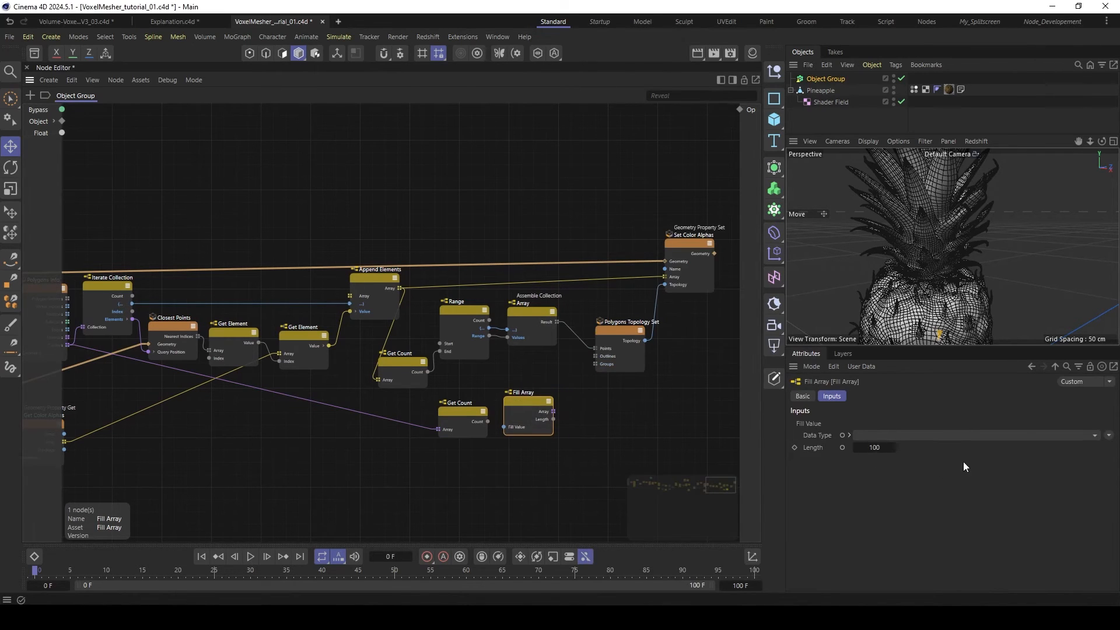
- Expose the Fill Array's Length as a port and drive it with the second Get Count's Count
{"action": "left_click", "coordinate": [876, 447]}
{"action": "left_click", "coordinate": [842, 448]}
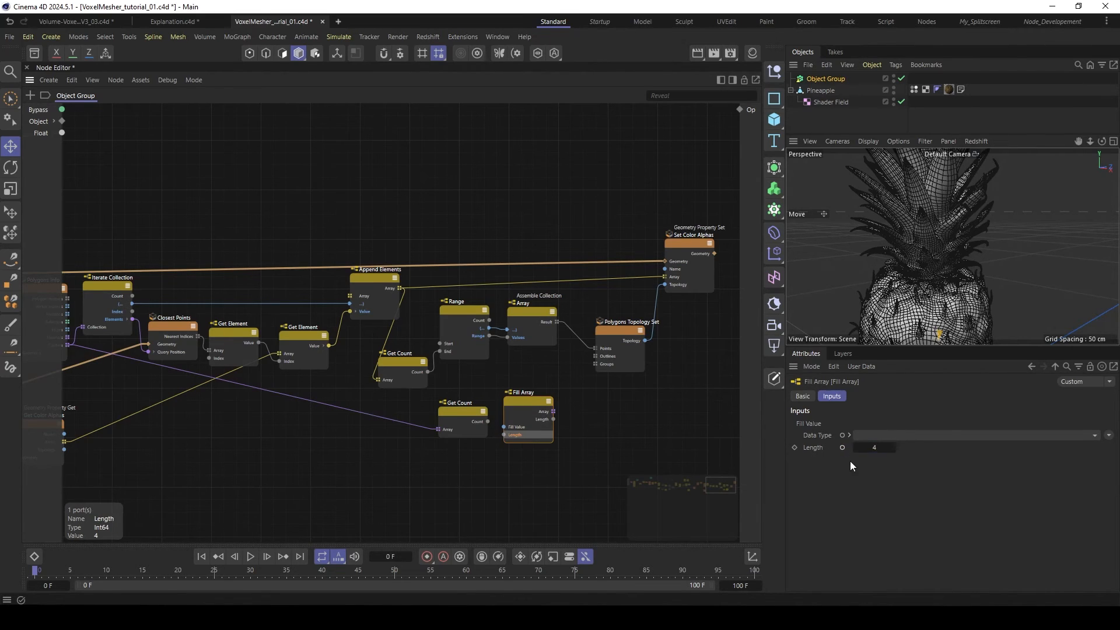
{"action": "left_click_drag", "start_coordinate": [467, 412], "coordinate": [519, 408]}
- Give the Fill Array an Int data type and a fill value of 4, and feed its Array into Polygons Topology Set's Outlines
{"action": "left_click", "coordinate": [946, 435]}
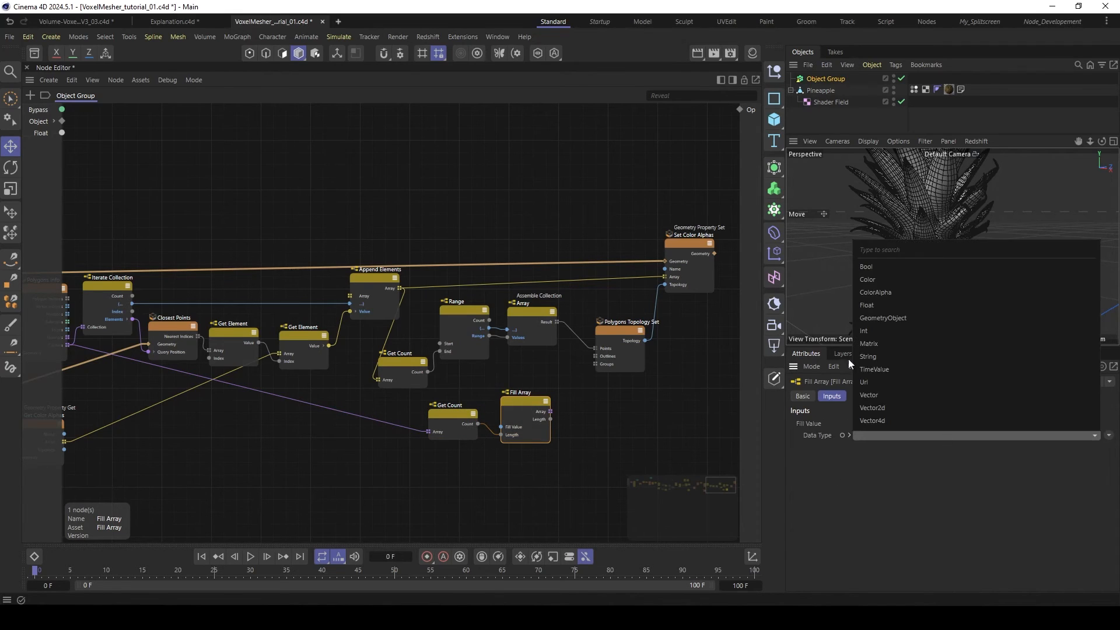
{"action": "left_click", "coordinate": [871, 330]}
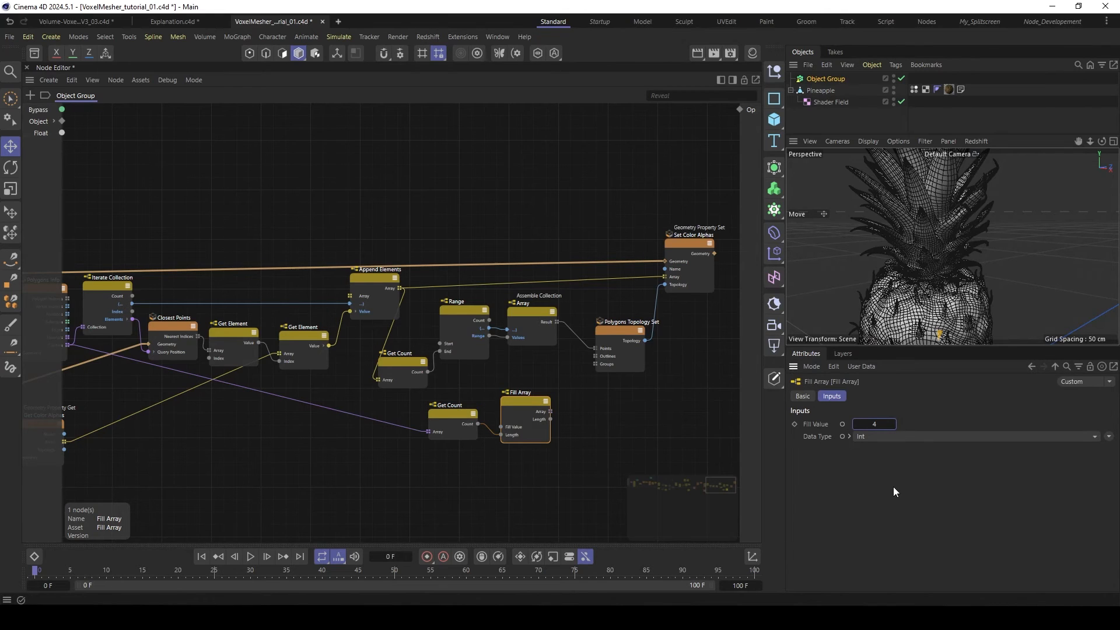
{"action": "left_click_drag", "start_coordinate": [549, 412], "coordinate": [596, 356]}
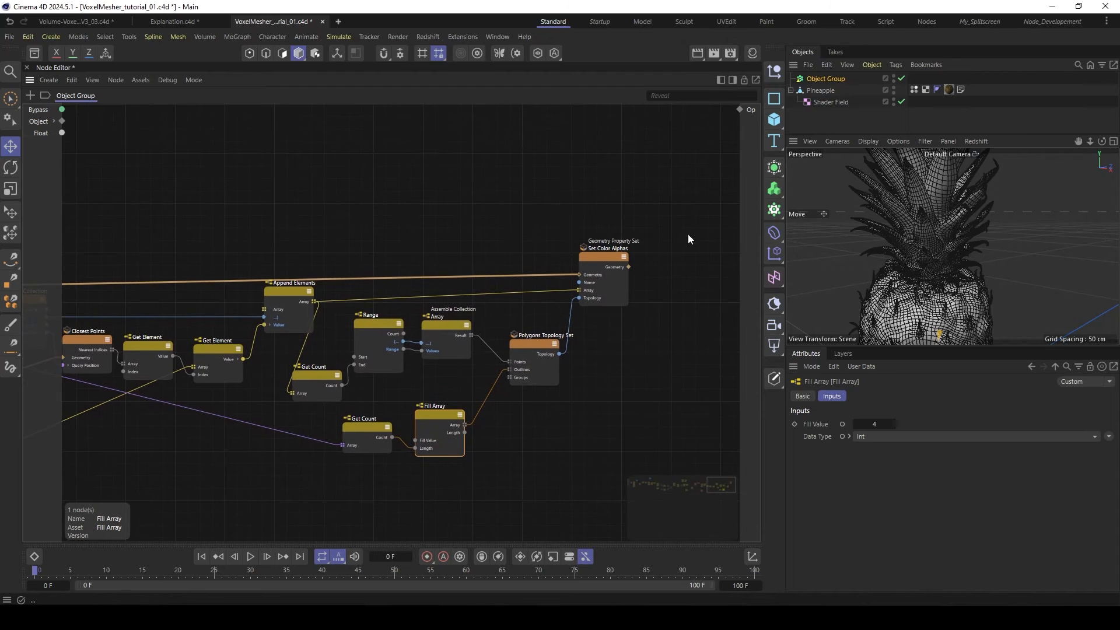
- Connect Set Color Alphas' Geometry through a Geometry Op to the group's Op output
{"action": "left_click_drag", "start_coordinate": [628, 267], "coordinate": [740, 110]}
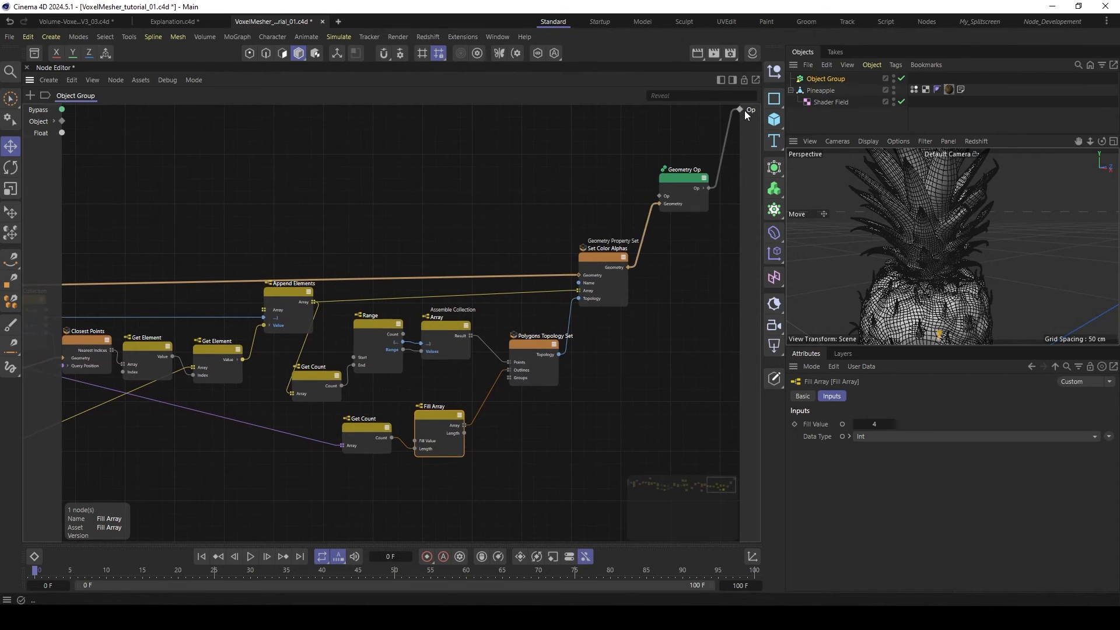
{"action": "left_click_drag", "start_coordinate": [681, 182], "coordinate": [677, 193]}
{"action": "left_click", "coordinate": [973, 76]}
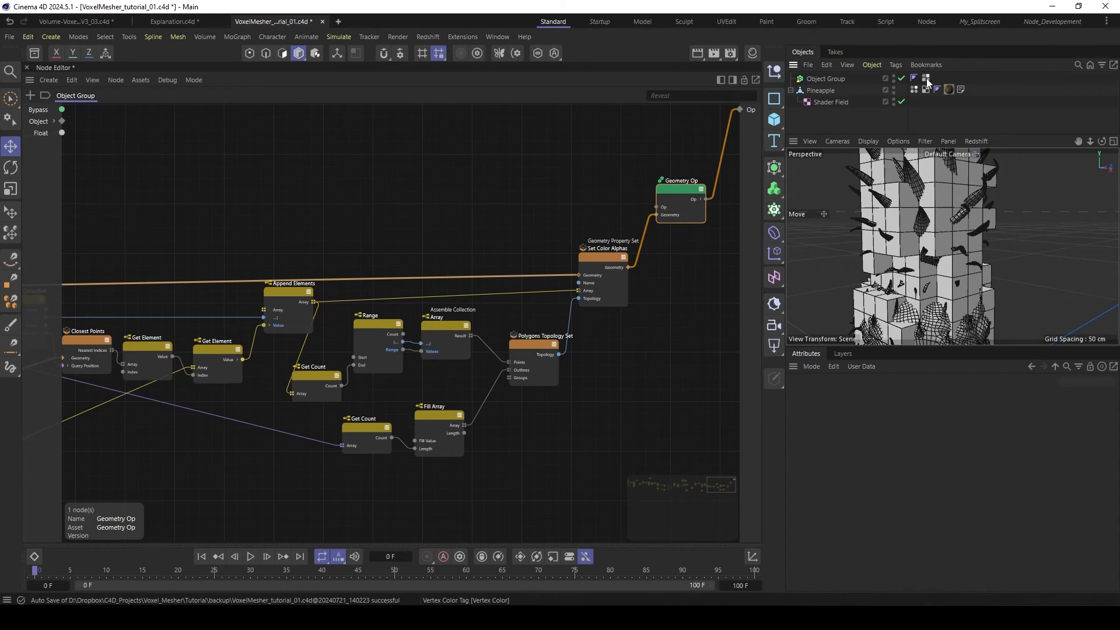
- Display the Object Group's vertex colors, hide the Pineapple and enlarge the viewport to inspect the colored voxels
{"action": "left_click", "coordinate": [926, 79]}
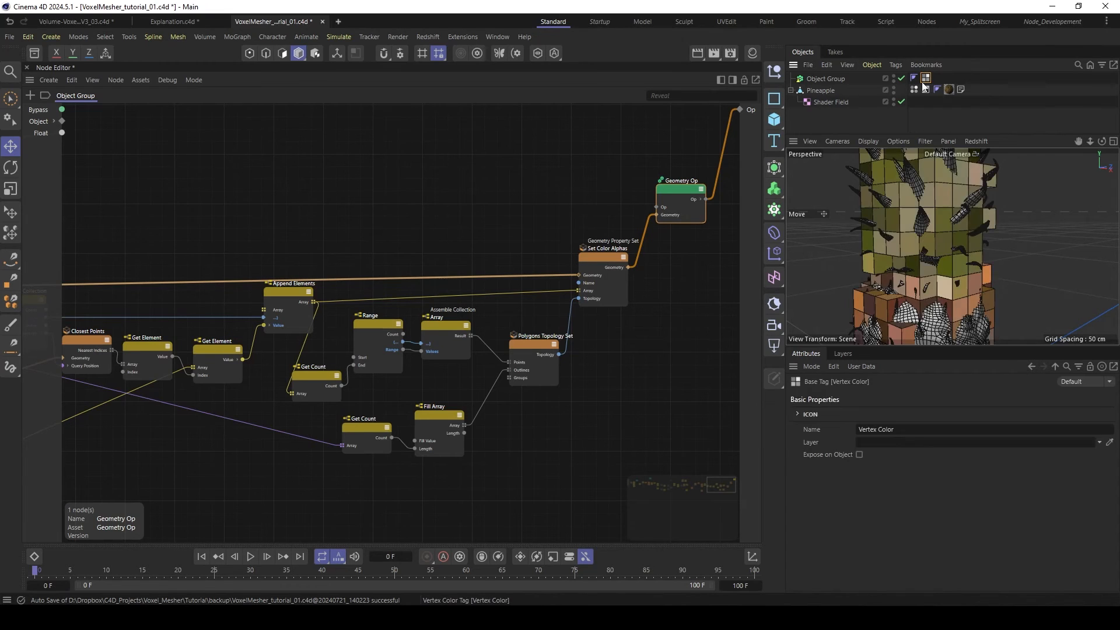
{"action": "scroll", "coordinate": [943, 254], "scroll_direction": "down", "scroll_amount": 8}
{"action": "scroll", "coordinate": [934, 255], "scroll_direction": "up", "scroll_amount": 3}
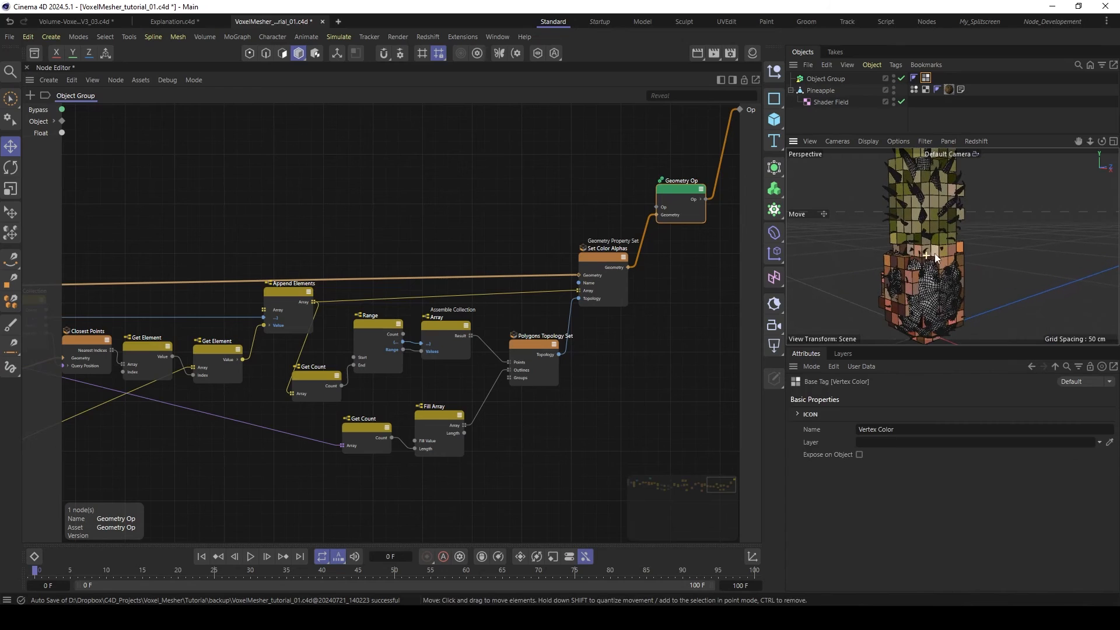
{"action": "left_click", "coordinate": [894, 91], "text": "alt"}
{"action": "left_click", "coordinate": [894, 90], "text": "alt"}
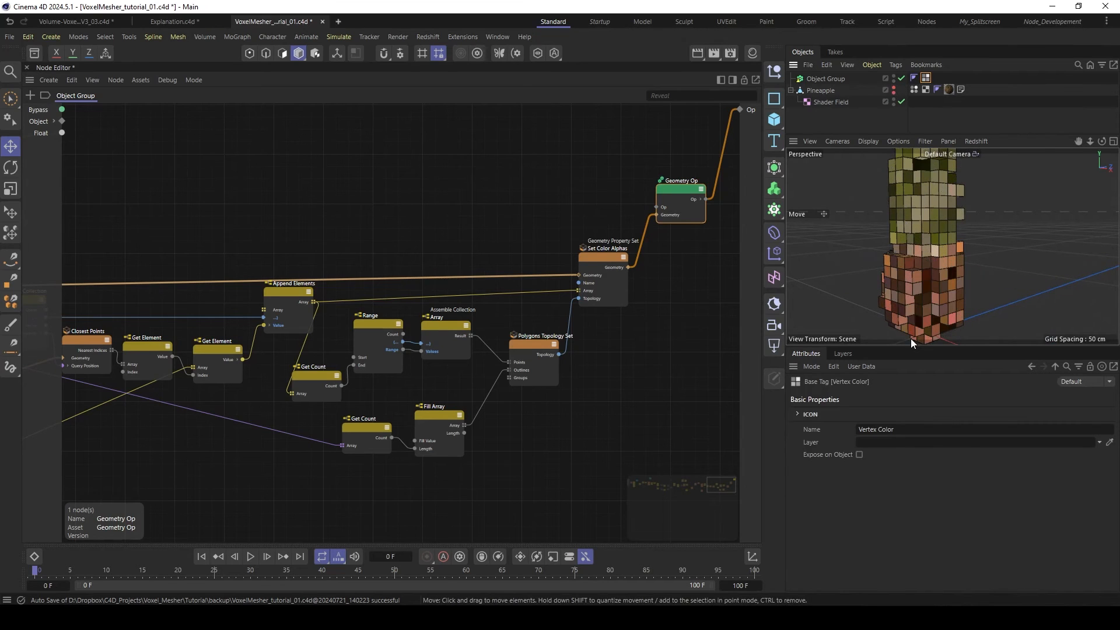
{"action": "left_click_drag", "start_coordinate": [908, 345], "coordinate": [908, 439]}
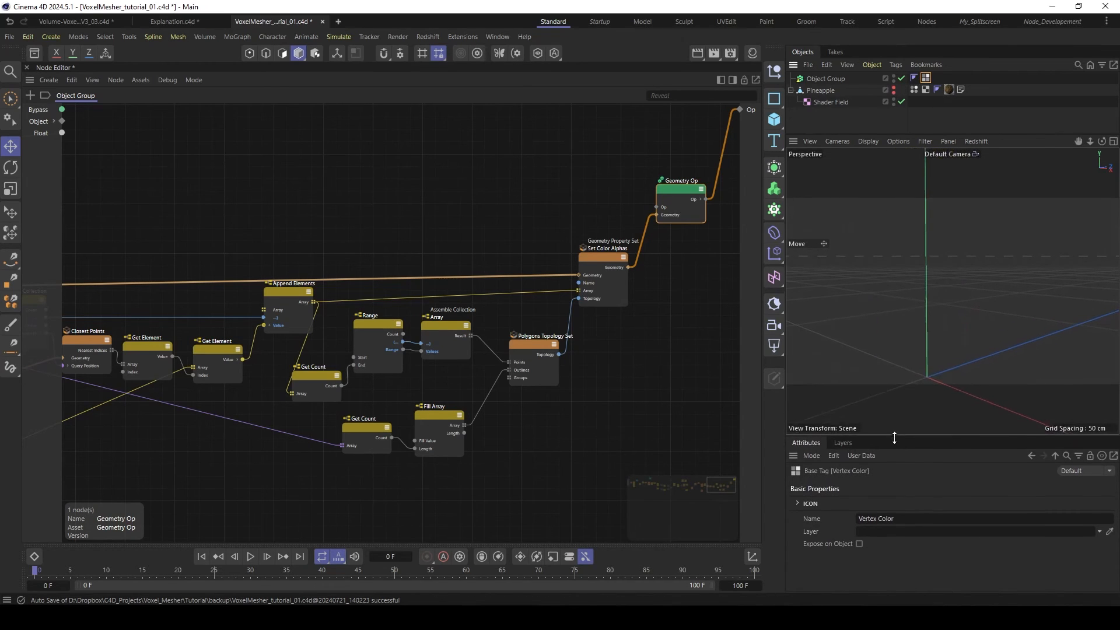
{"action": "left_click_drag", "start_coordinate": [916, 299], "coordinate": [901, 313], "text": "alt"}
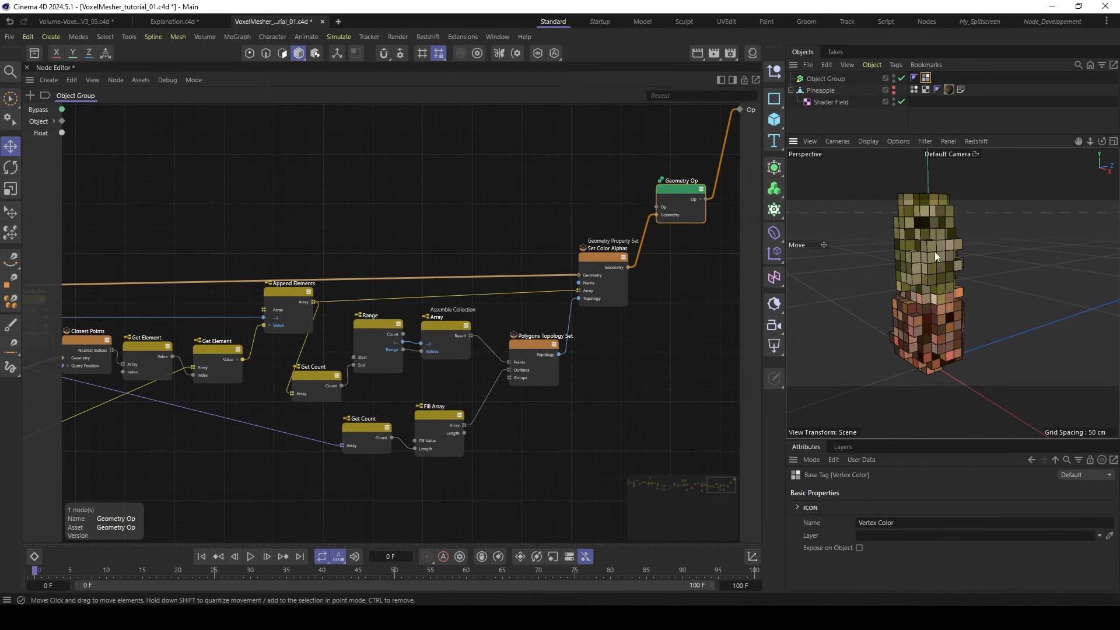
{"action": "scroll", "coordinate": [947, 257], "scroll_direction": "up", "scroll_amount": 2}
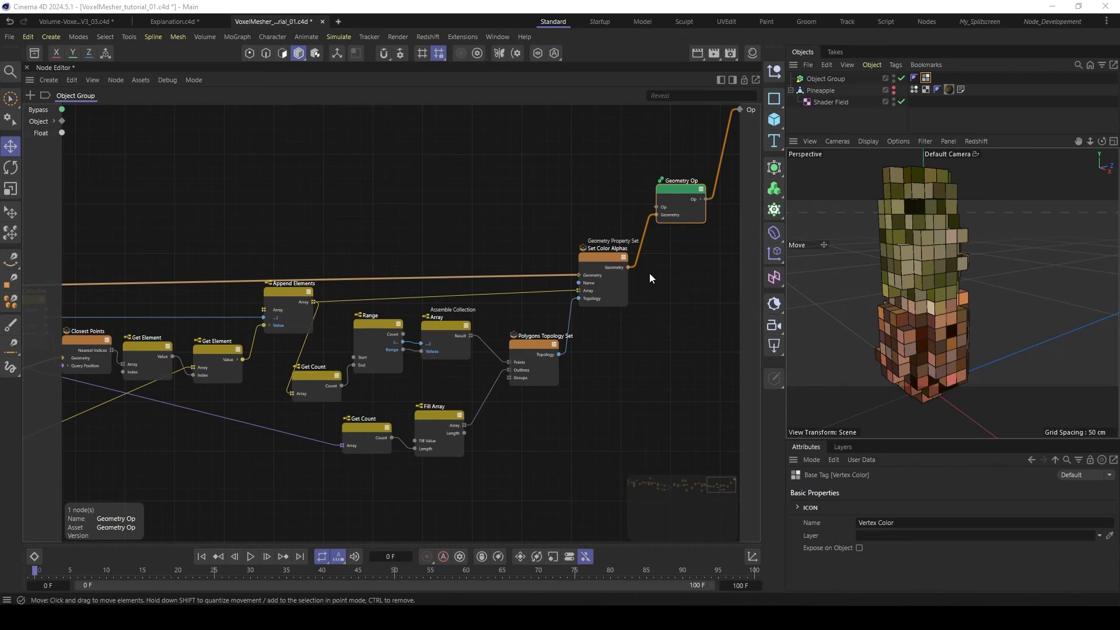
- Make room behind Set Color Alphas and add a Smooth Geometry node there
{"action": "left_click_drag", "start_coordinate": [665, 274], "coordinate": [534, 257]}
{"action": "middle_click_drag", "start_coordinate": [606, 219], "coordinate": [382, 226]}
{"action": "left_click_drag", "start_coordinate": [472, 196], "coordinate": [647, 184]}
{"action": "double_click", "coordinate": [583, 269]}
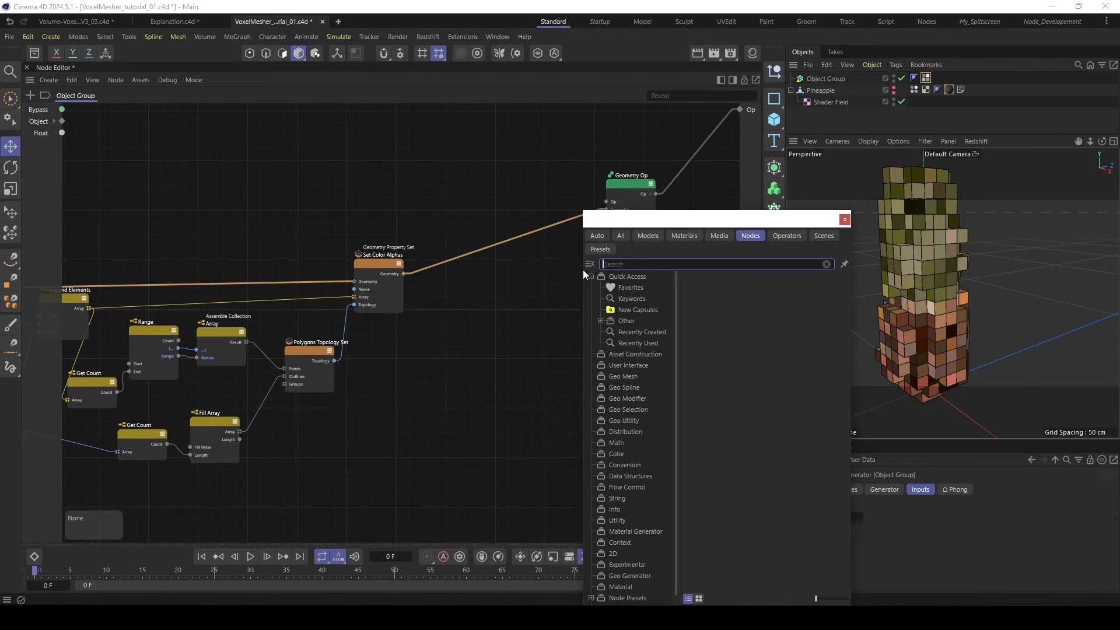
{"action": "type", "text": "smo"}
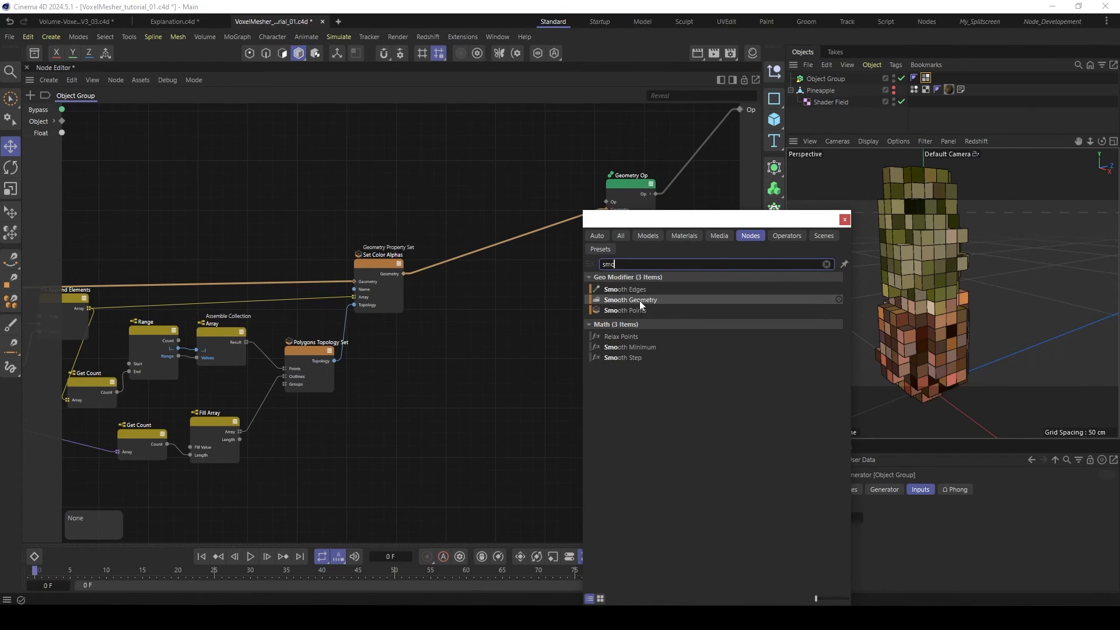
{"action": "left_click", "coordinate": [624, 299]}
- Wire Smooth Geometry between Set Color Alphas and the Geometry Op
{"action": "left_click_drag", "start_coordinate": [571, 270], "coordinate": [525, 269]}
{"action": "left_click_drag", "start_coordinate": [404, 273], "coordinate": [516, 286]}
{"action": "left_click_drag", "start_coordinate": [443, 261], "coordinate": [516, 266]}
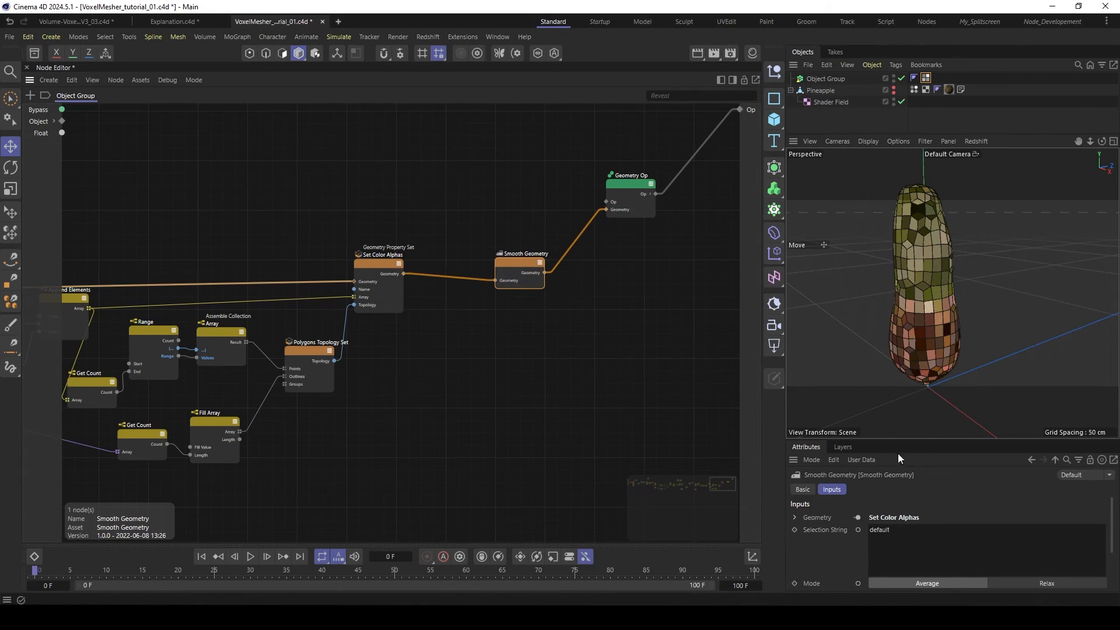
- Set the Smooth Geometry node's iterations to 1
{"action": "left_click_drag", "start_coordinate": [905, 439], "coordinate": [914, 324]}
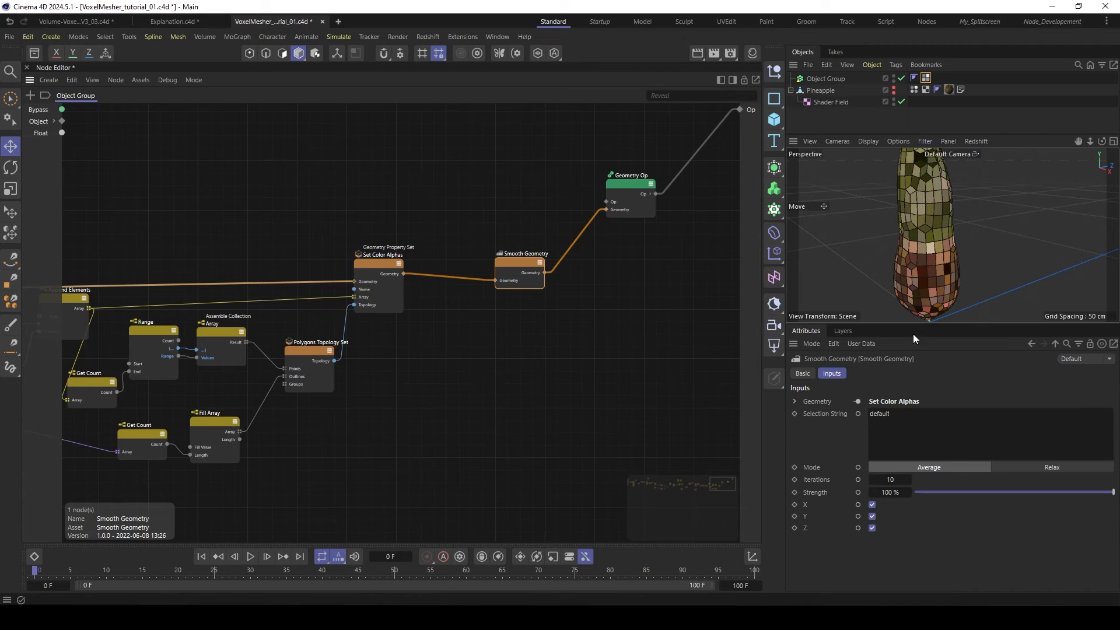
{"action": "double_click", "coordinate": [890, 480]}
{"action": "type", "text": "2"}
{"action": "key", "text": "BackSpace"}
{"action": "type", "text": "1"}
{"action": "key", "text": "Return"}
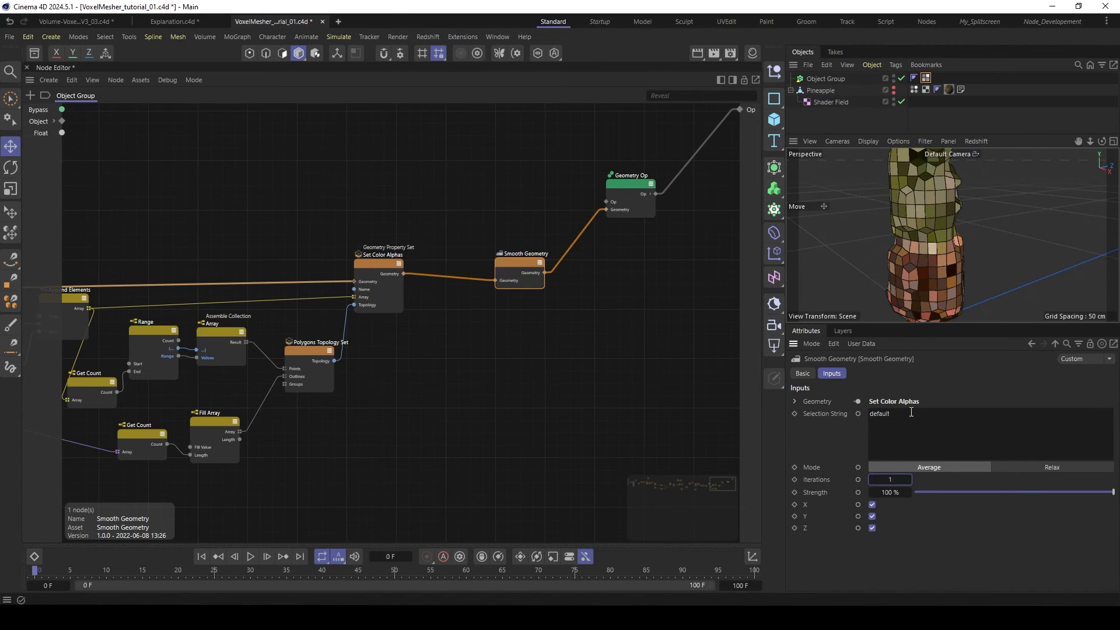
{"action": "left_click_drag", "start_coordinate": [883, 322], "coordinate": [887, 377]}
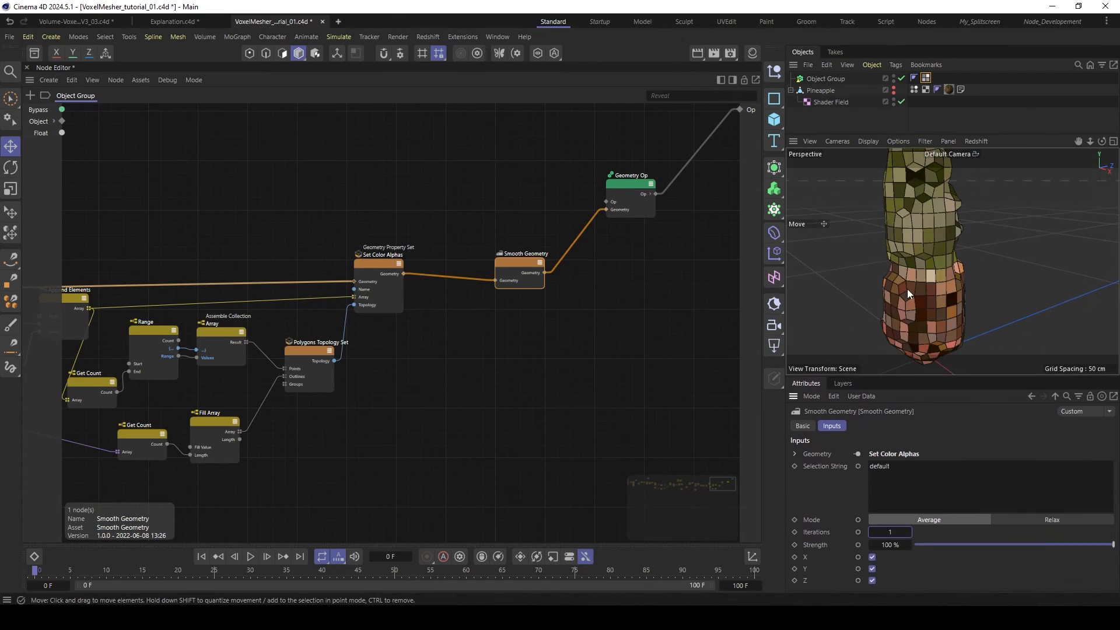
- Set the Object Group's Float input to 0.5 cm and inspect the finer voxel mesh in the viewport
{"action": "left_click", "coordinate": [819, 80]}
{"action": "double_click", "coordinate": [840, 454]}
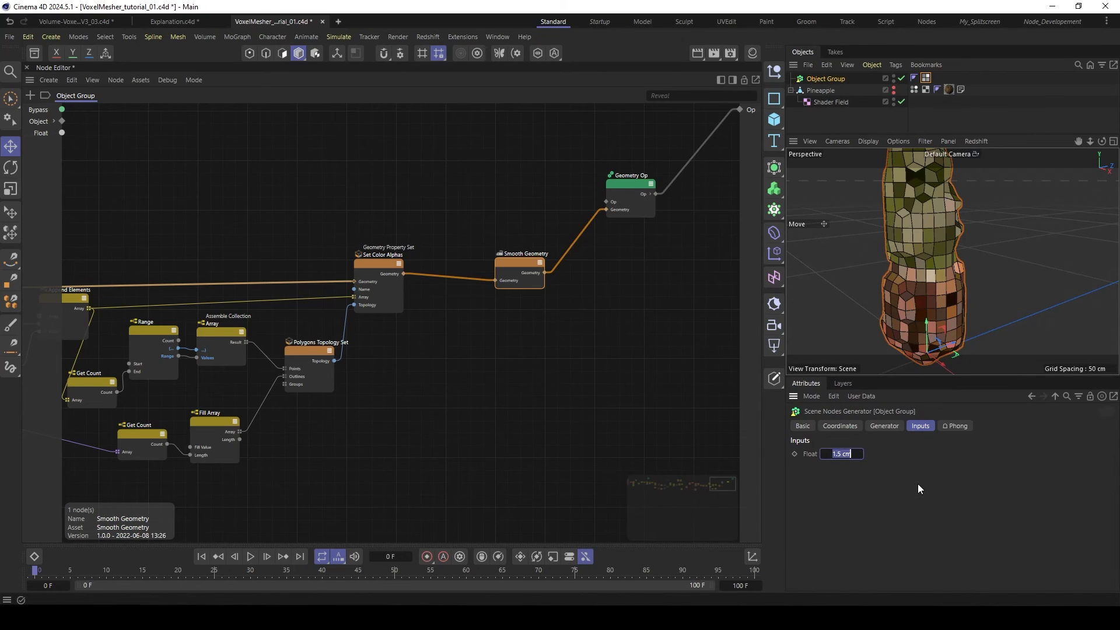
{"action": "type", "text": "0.5"}
{"action": "key", "text": "Return"}
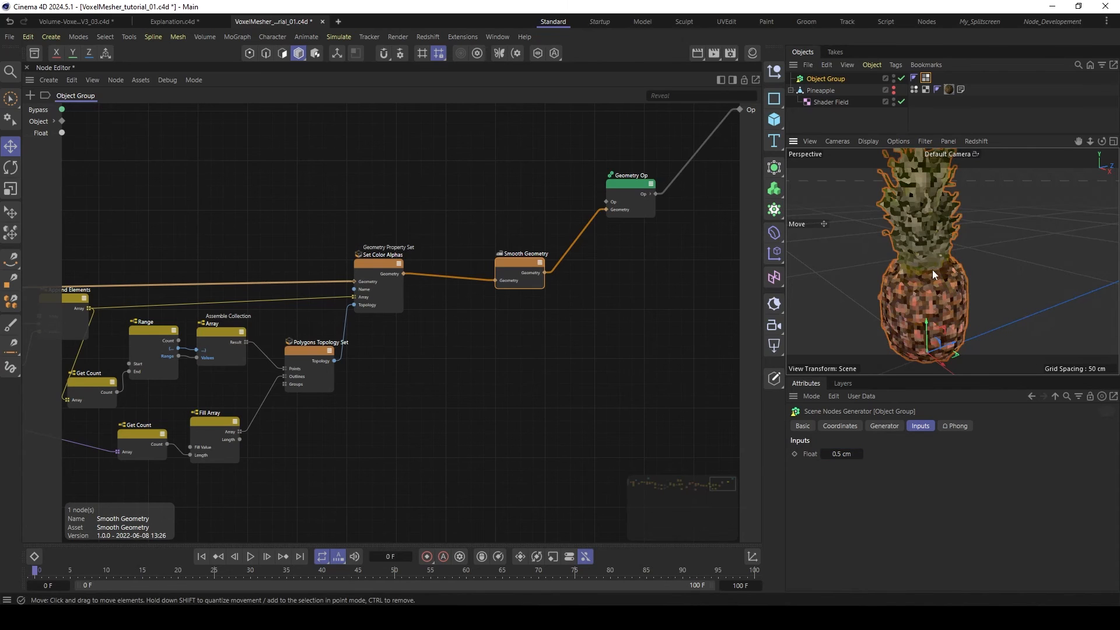
{"action": "mouse_move", "coordinate": [933, 271]}
{"action": "left_mouse_down", "text": "alt"}
{"action": "mouse_move", "coordinate": [932, 260]}
{"action": "mouse_move", "coordinate": [925, 278]}
{"action": "mouse_move", "coordinate": [936, 278]}
{"action": "left_mouse_up", "text": "alt"}
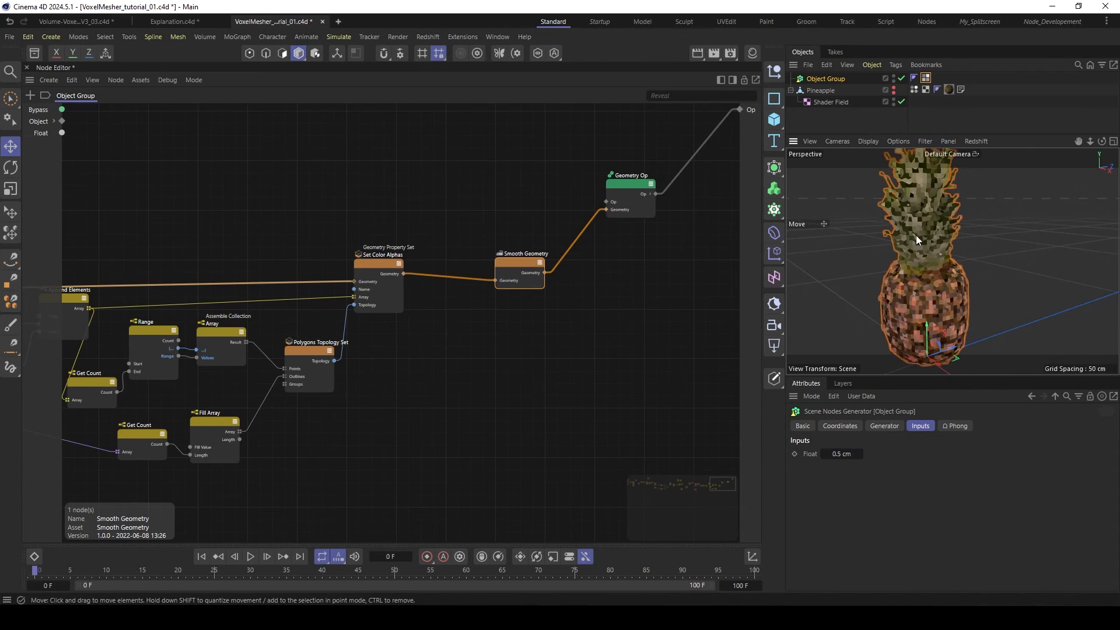
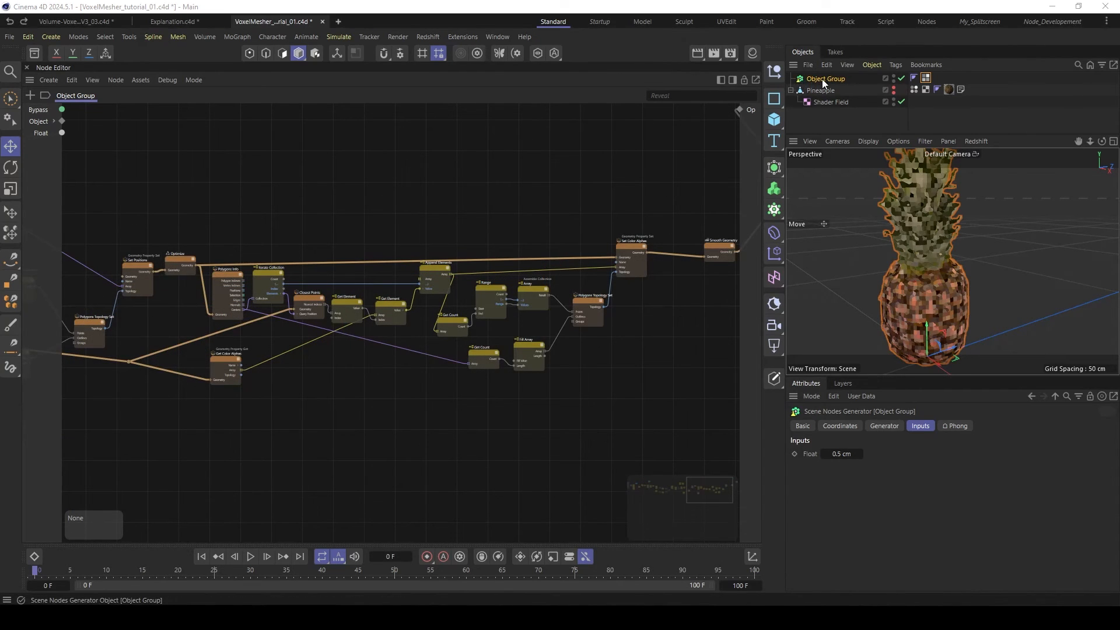
- Duplicate the Object Group, disable the original, and rename the copy Object Group Solver
{"action": "left_click_drag", "start_coordinate": [803, 78], "coordinate": [832, 94], "text": "ctrl"}
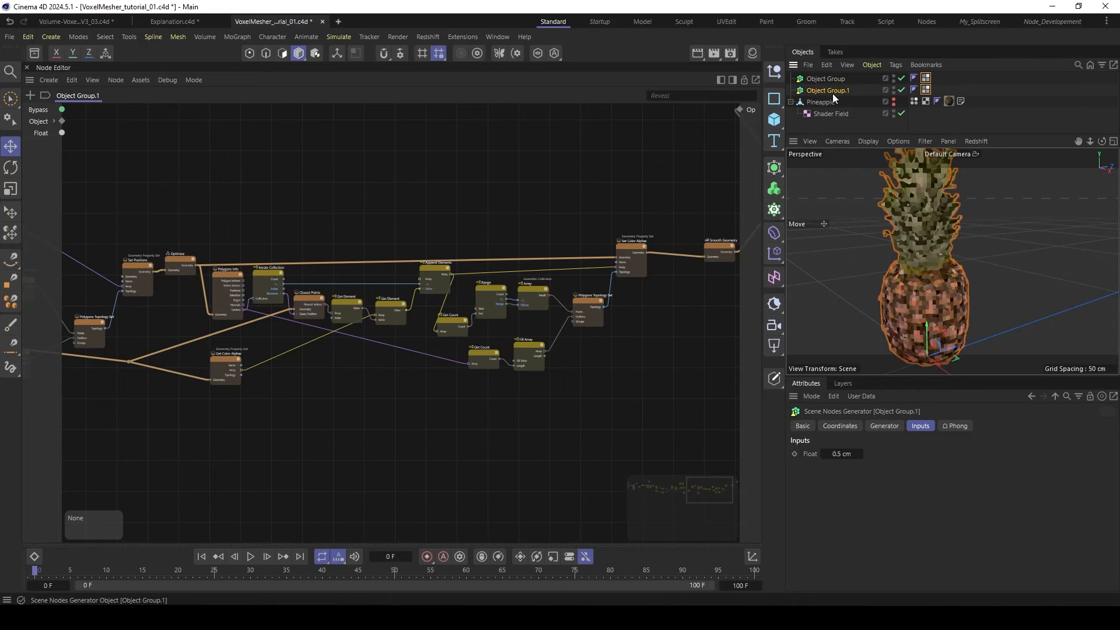
{"action": "left_click", "coordinate": [901, 78]}
{"action": "double_click", "coordinate": [839, 91]}
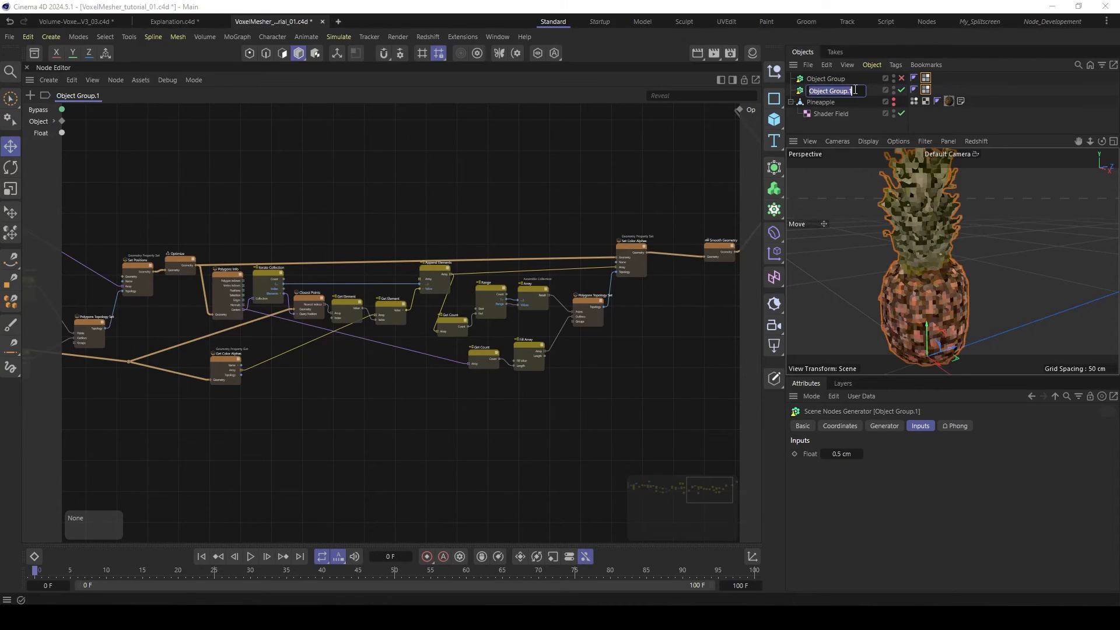
{"action": "key", "text": "BackSpace"}
{"action": "key", "text": "BackSpace"}
{"action": "type", "text": "Solve"}
{"action": "left_click", "coordinate": [833, 127]}
- Rename the original Object Group as Object Group Color Transfer
{"action": "double_click", "coordinate": [843, 79]}
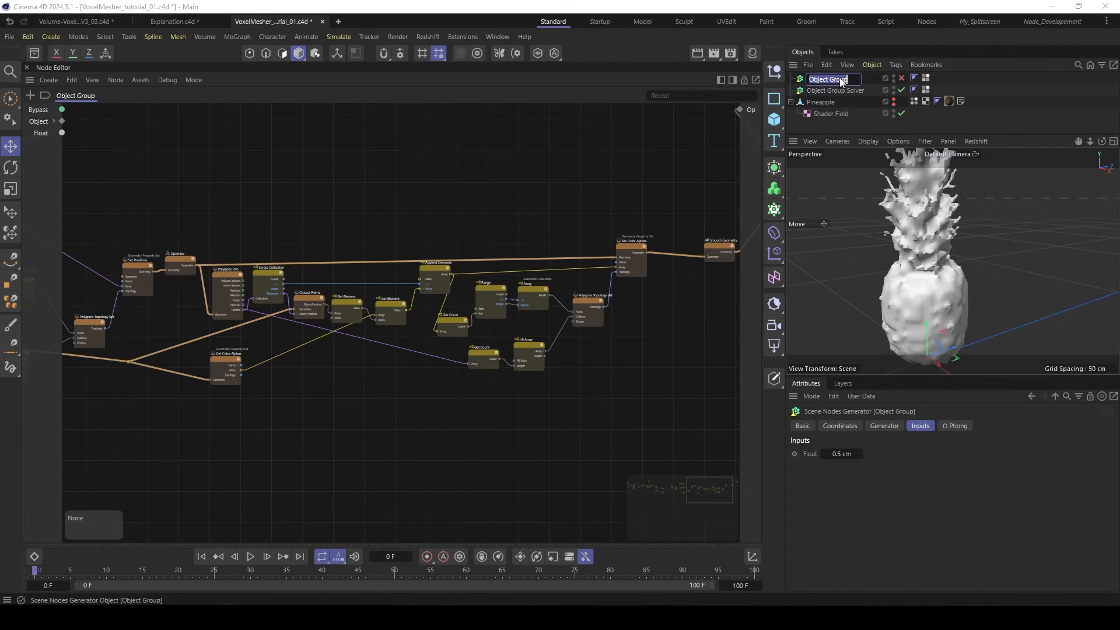
{"action": "left_click", "coordinate": [852, 78]}
{"action": "type", "text": "Color"}
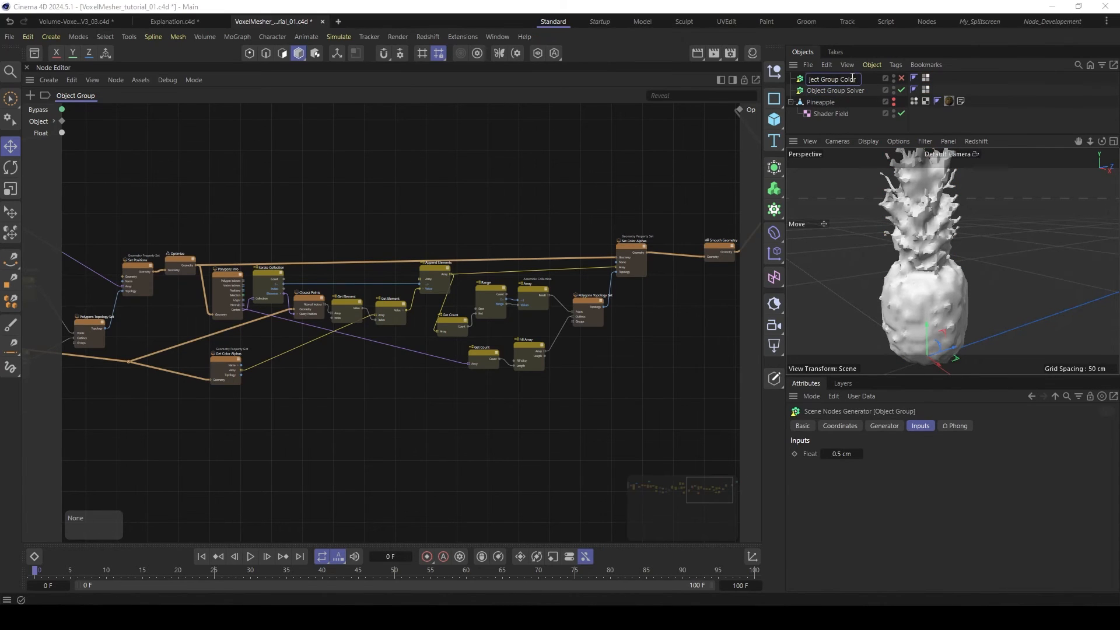
{"action": "type", "text": " Transfer"}
{"action": "left_click", "coordinate": [845, 130]}
- Save the project and delete the color-transfer nodes between Optimize and Smooth Geometry in the Object Group Solver graph
{"action": "left_click", "coordinate": [845, 89]}
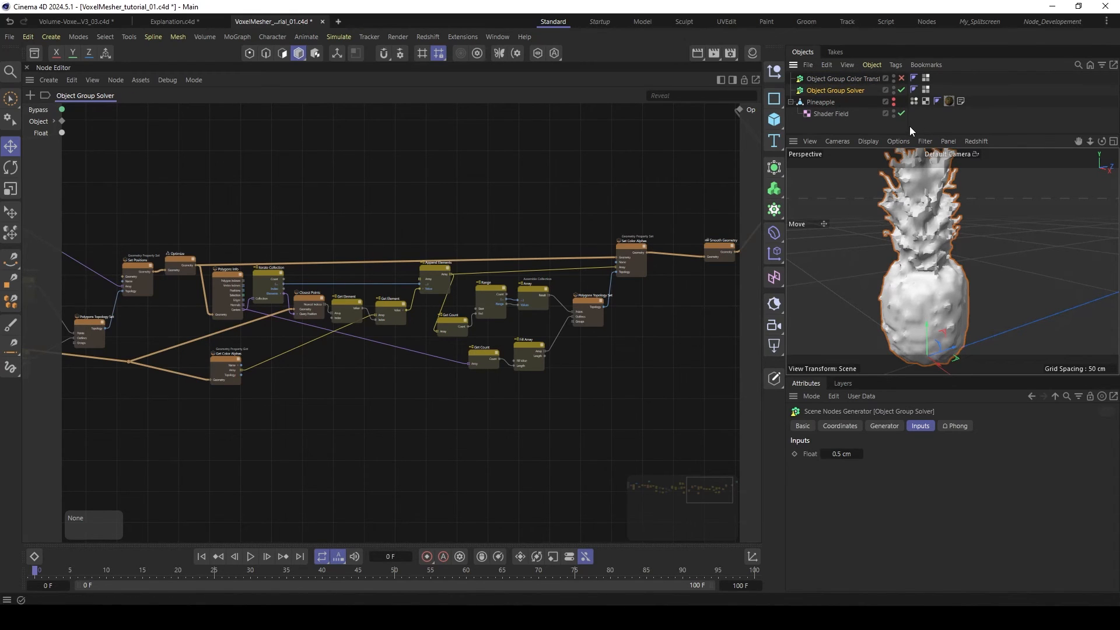
{"action": "left_click", "coordinate": [820, 78]}
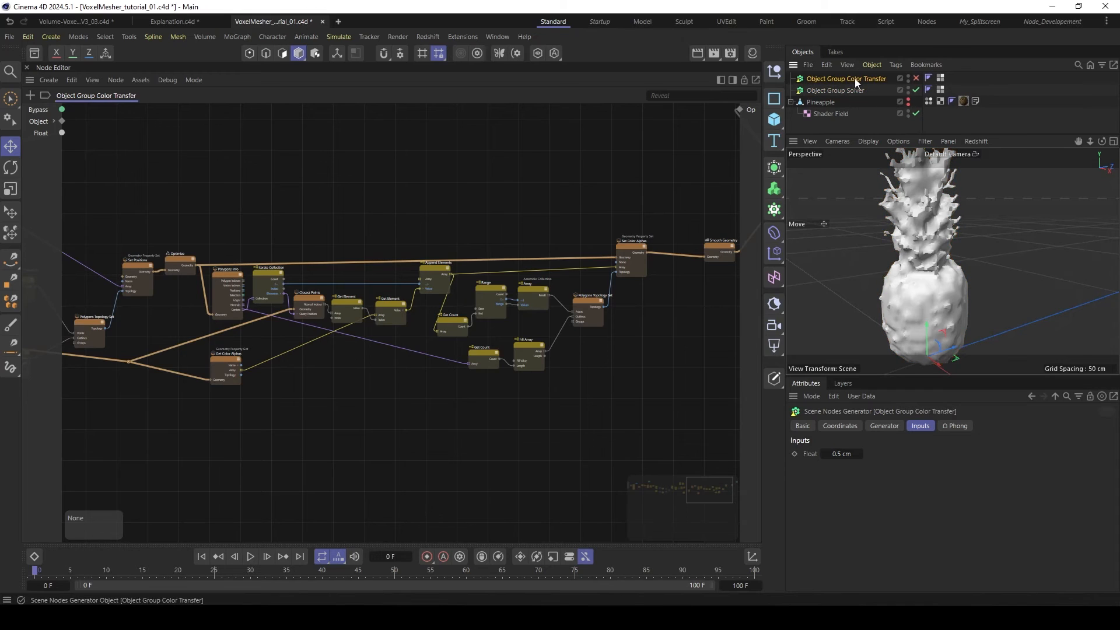
{"action": "left_click", "coordinate": [812, 89]}
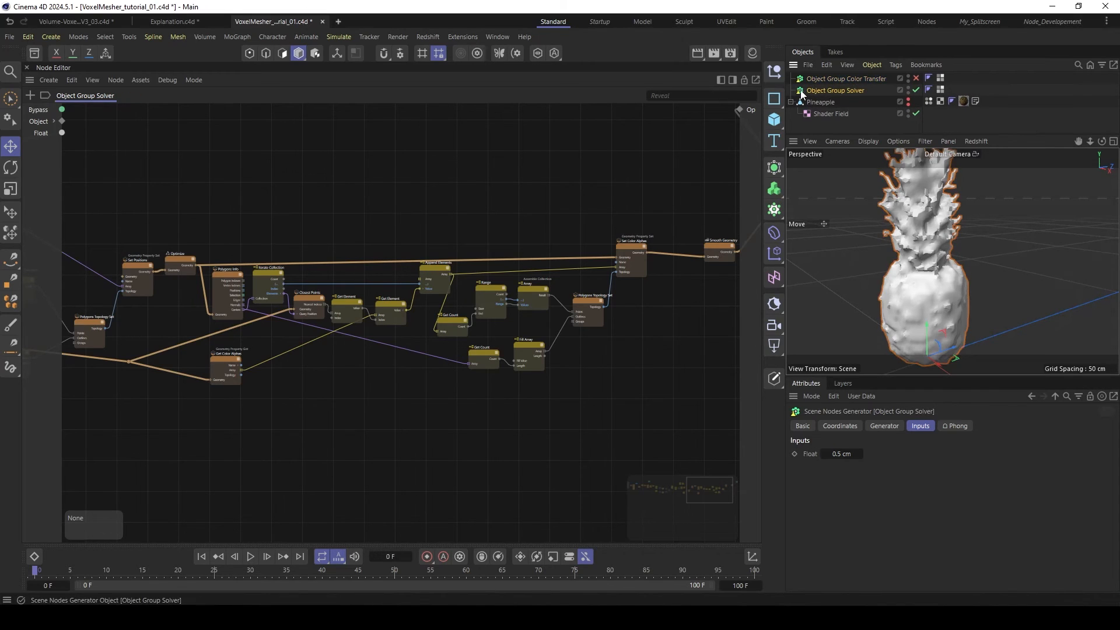
{"action": "key", "text": "ctrl+s"}
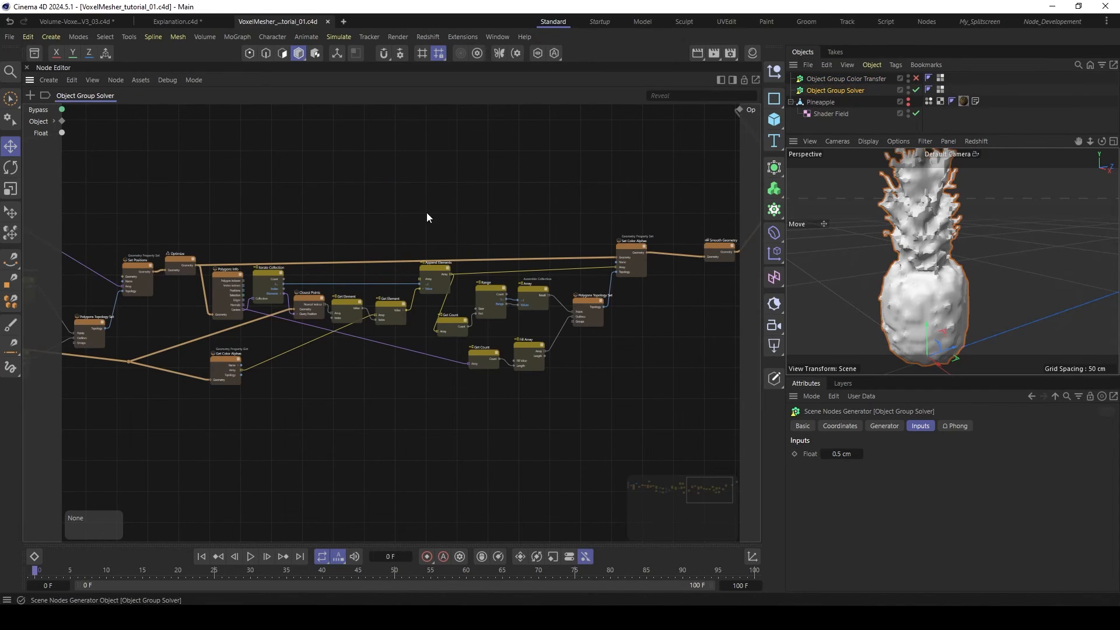
{"action": "left_click_drag", "start_coordinate": [213, 213], "coordinate": [656, 413]}
{"action": "key", "text": "Delete"}
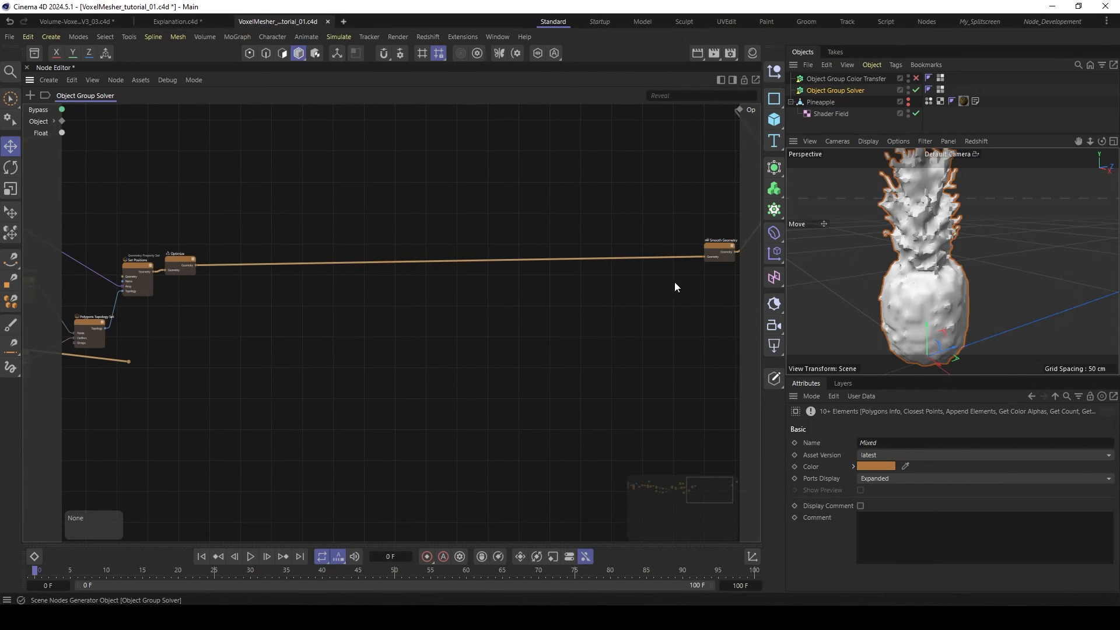
- Close the gap in the Solver graph by moving Smooth Geometry beside Optimize and Geometry Op right behind it
{"action": "left_click_drag", "start_coordinate": [713, 242], "coordinate": [232, 255]}
{"action": "middle_click_drag", "start_coordinate": [233, 255], "coordinate": [426, 243]}
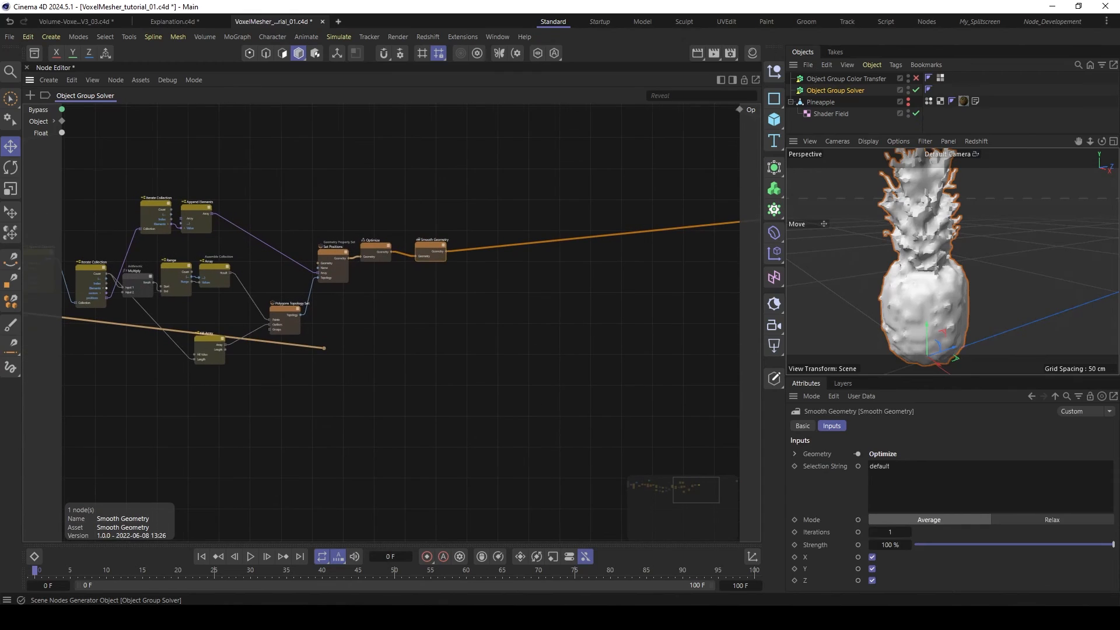
{"action": "middle_click_drag", "start_coordinate": [589, 280], "coordinate": [522, 295]}
{"action": "scroll", "coordinate": [523, 295], "scroll_direction": "down", "scroll_amount": 2}
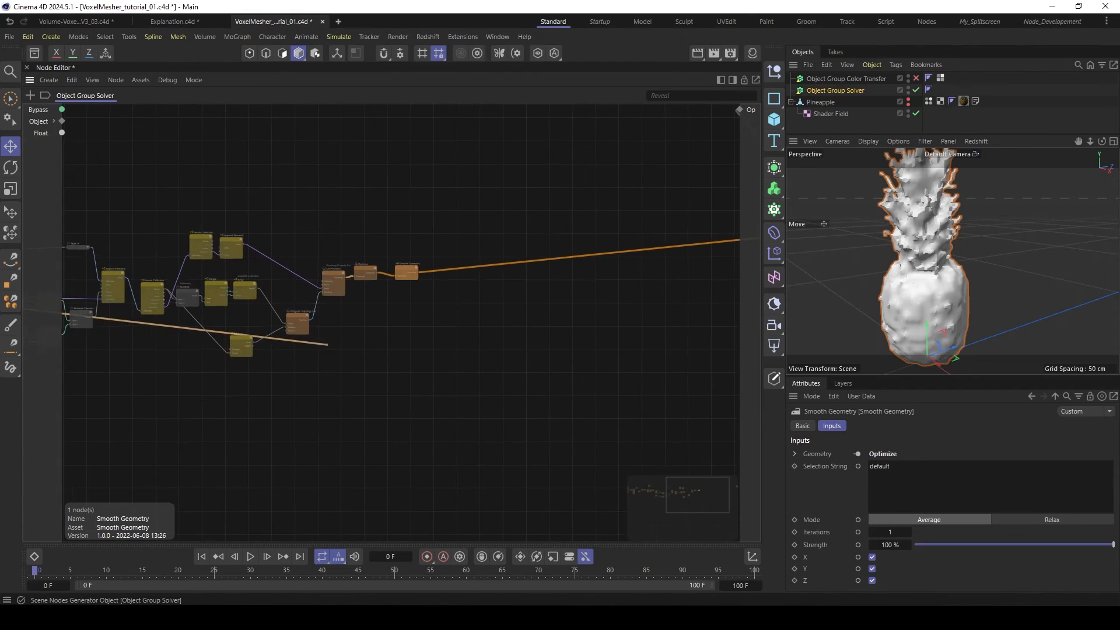
{"action": "middle_click_drag", "start_coordinate": [692, 274], "coordinate": [534, 270]}
{"action": "left_click_drag", "start_coordinate": [662, 216], "coordinate": [313, 255]}
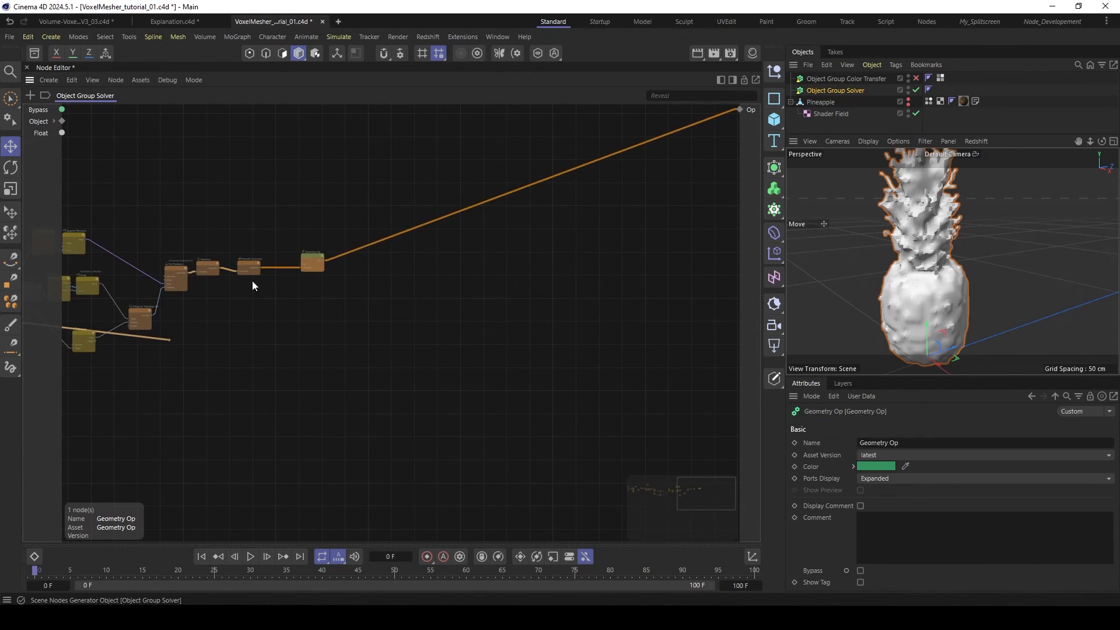
- Delete the leftover Wire Rerouter that fed the removed color-transfer nodes
{"action": "middle_click_drag", "start_coordinate": [252, 281], "coordinate": [575, 279]}
{"action": "scroll", "coordinate": [416, 342], "scroll_direction": "up", "scroll_amount": 2}
{"action": "left_click_drag", "start_coordinate": [560, 315], "coordinate": [529, 344]}
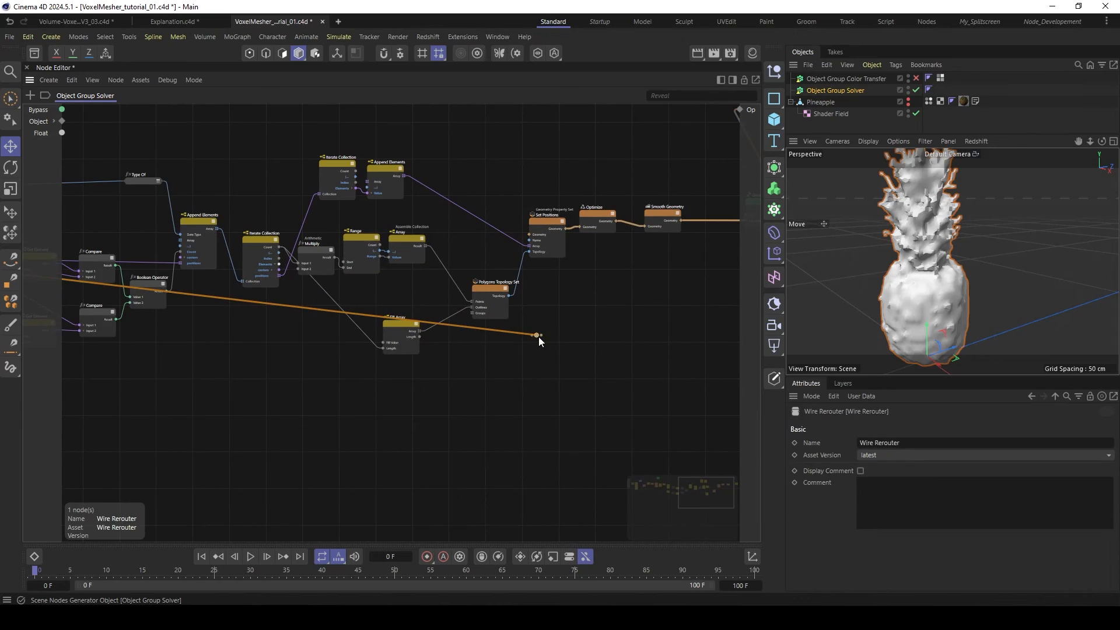
{"action": "key", "text": "Delete"}
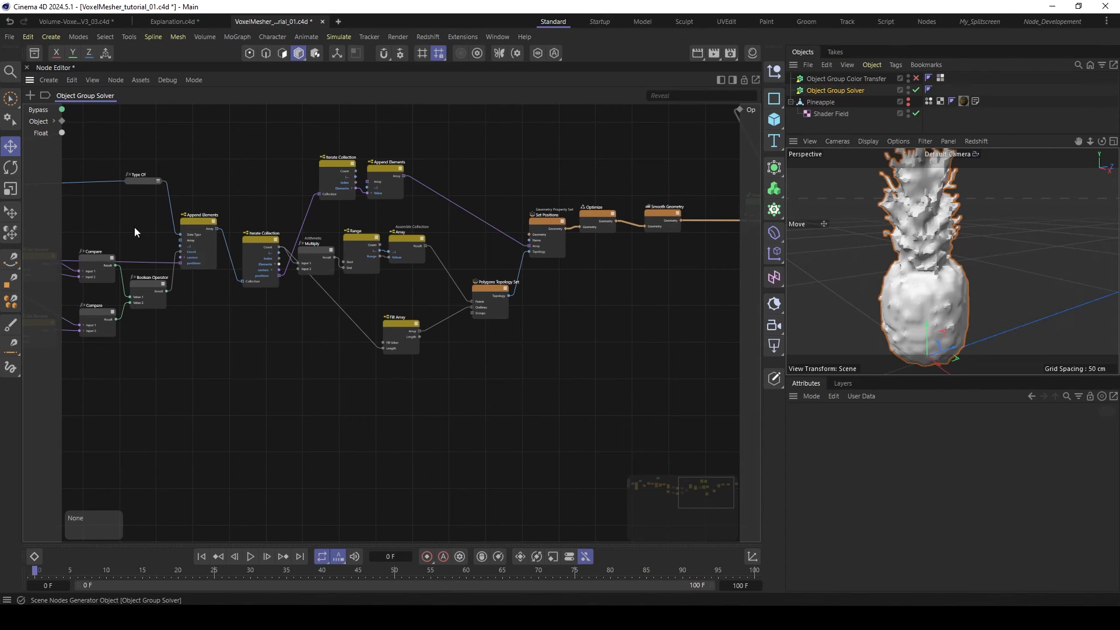
- Move the Pineapple import node a little further away from the start of the node chain
{"action": "right_click_drag", "start_coordinate": [580, 336], "coordinate": [530, 362], "text": "alt"}
{"action": "middle_click_drag", "start_coordinate": [530, 363], "coordinate": [675, 367], "text": "alt"}
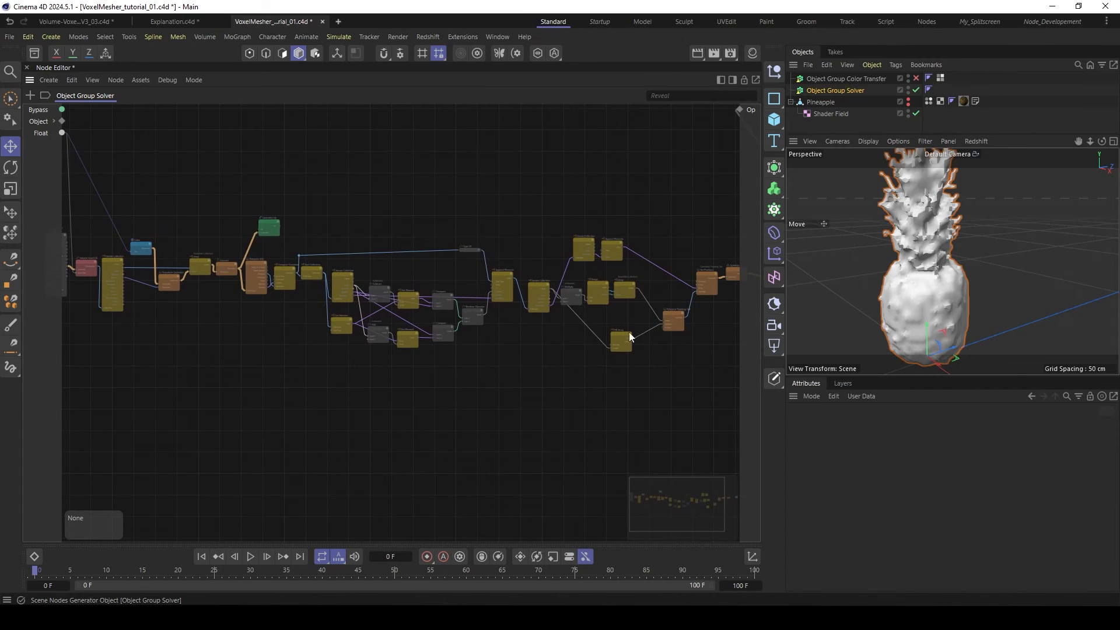
{"action": "right_click_drag", "start_coordinate": [575, 394], "coordinate": [559, 401], "text": "alt"}
{"action": "middle_click_drag", "start_coordinate": [575, 394], "coordinate": [530, 387], "text": "alt"}
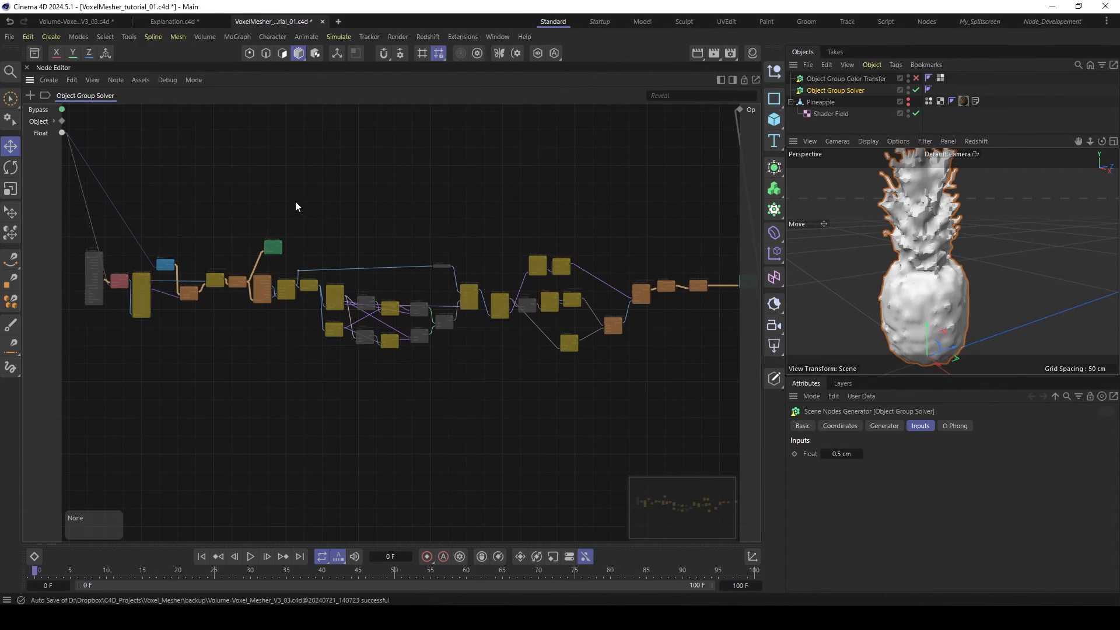
{"action": "right_click_drag", "start_coordinate": [352, 202], "coordinate": [340, 205], "text": "alt"}
{"action": "middle_click_drag", "start_coordinate": [352, 201], "coordinate": [326, 203], "text": "alt"}
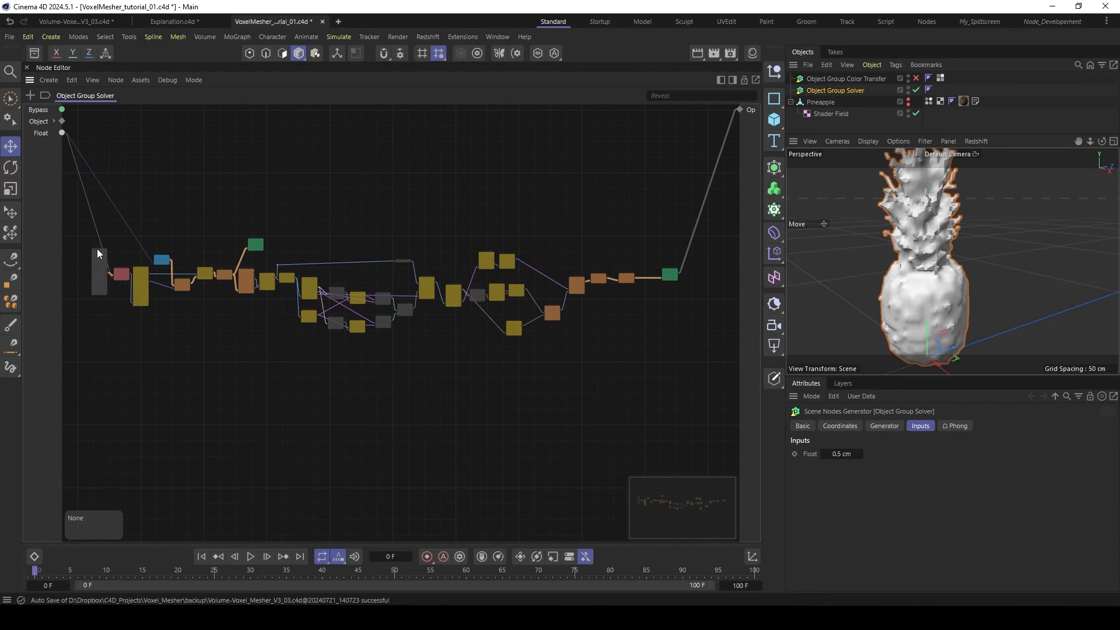
{"action": "left_click_drag", "start_coordinate": [97, 248], "coordinate": [81, 250]}
{"action": "scroll", "coordinate": [86, 275], "scroll_direction": "up", "scroll_amount": 3}
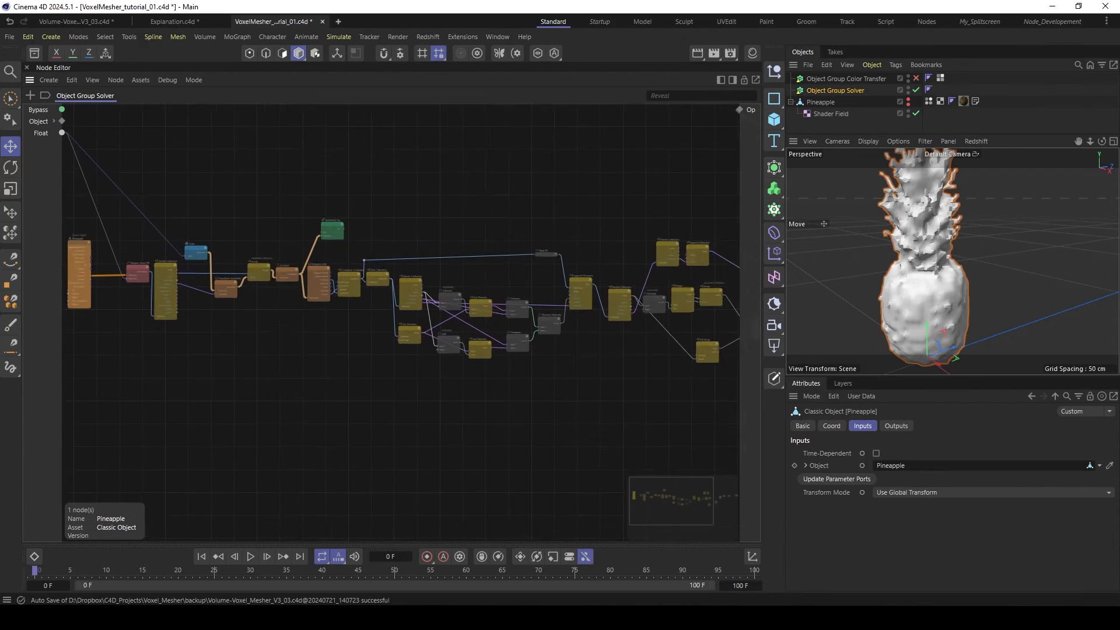
{"action": "right_click_drag", "start_coordinate": [285, 196], "coordinate": [247, 197], "text": "alt"}
{"action": "middle_click_drag", "start_coordinate": [247, 197], "coordinate": [195, 205], "text": "alt"}
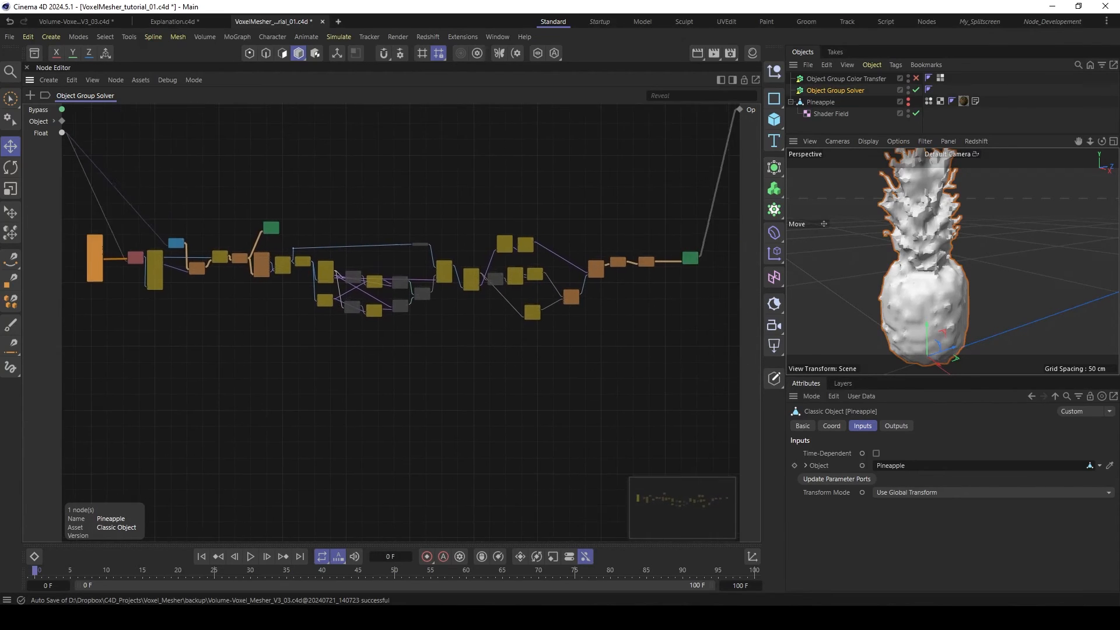
- Group all nodes between the Pineapple import and the Geometry Op as a Memory node
{"action": "right_click_drag", "start_coordinate": [668, 263], "coordinate": [734, 264], "text": "alt"}
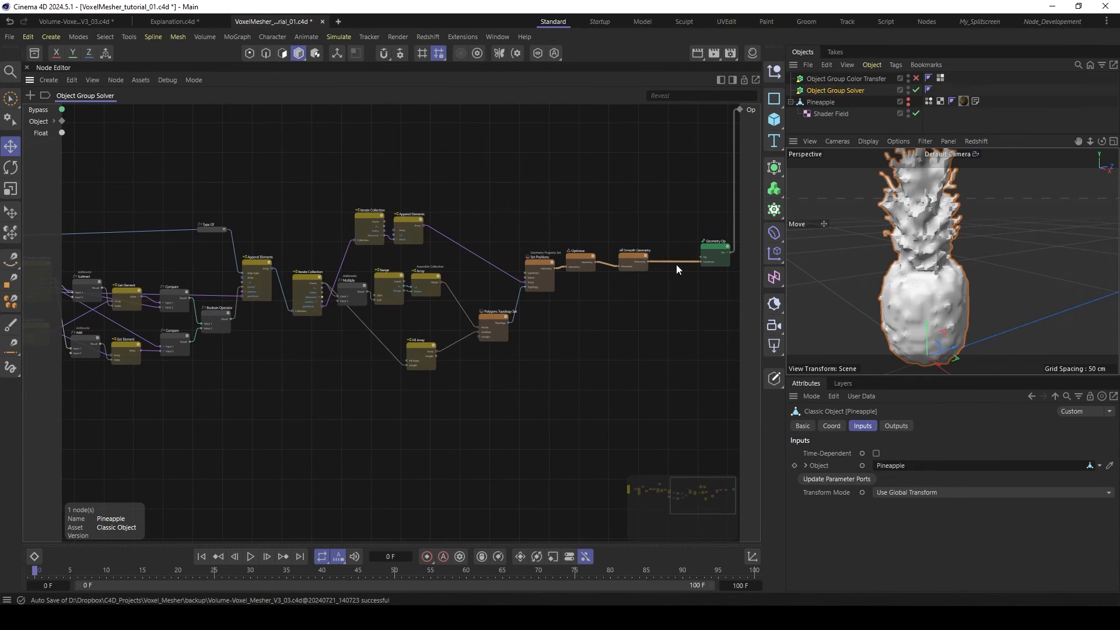
{"action": "right_click_drag", "start_coordinate": [540, 233], "coordinate": [496, 233], "text": "alt"}
{"action": "middle_click_drag", "start_coordinate": [513, 213], "coordinate": [600, 226], "text": "alt"}
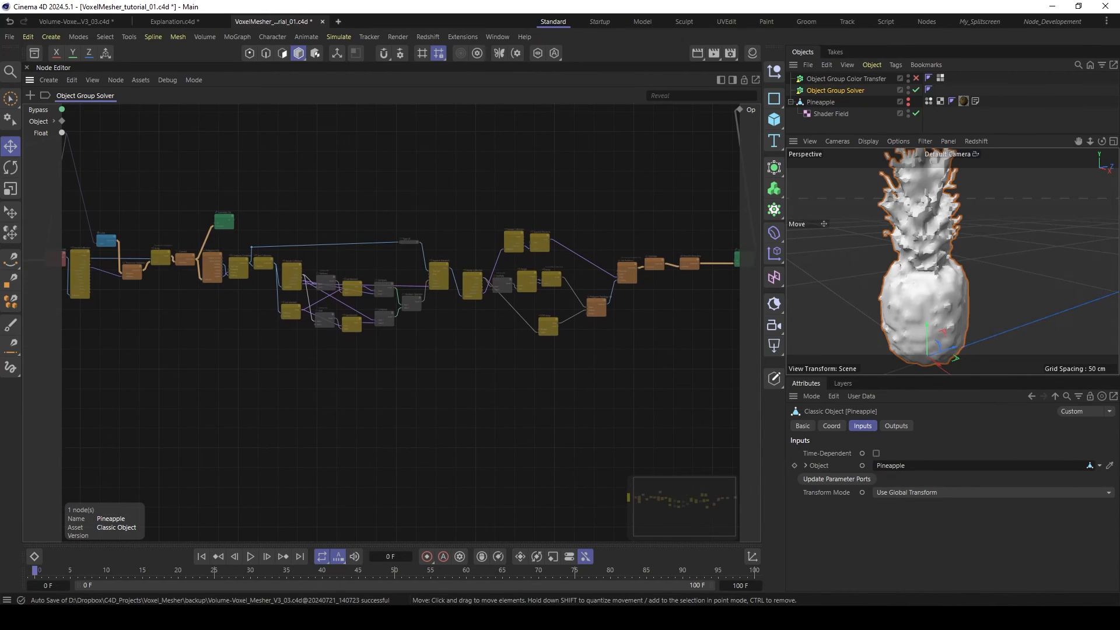
{"action": "right_click_drag", "start_coordinate": [133, 197], "coordinate": [108, 197], "text": "alt"}
{"action": "middle_click_drag", "start_coordinate": [133, 198], "coordinate": [221, 193], "text": "alt"}
{"action": "left_click_drag", "start_coordinate": [141, 184], "coordinate": [709, 328]}
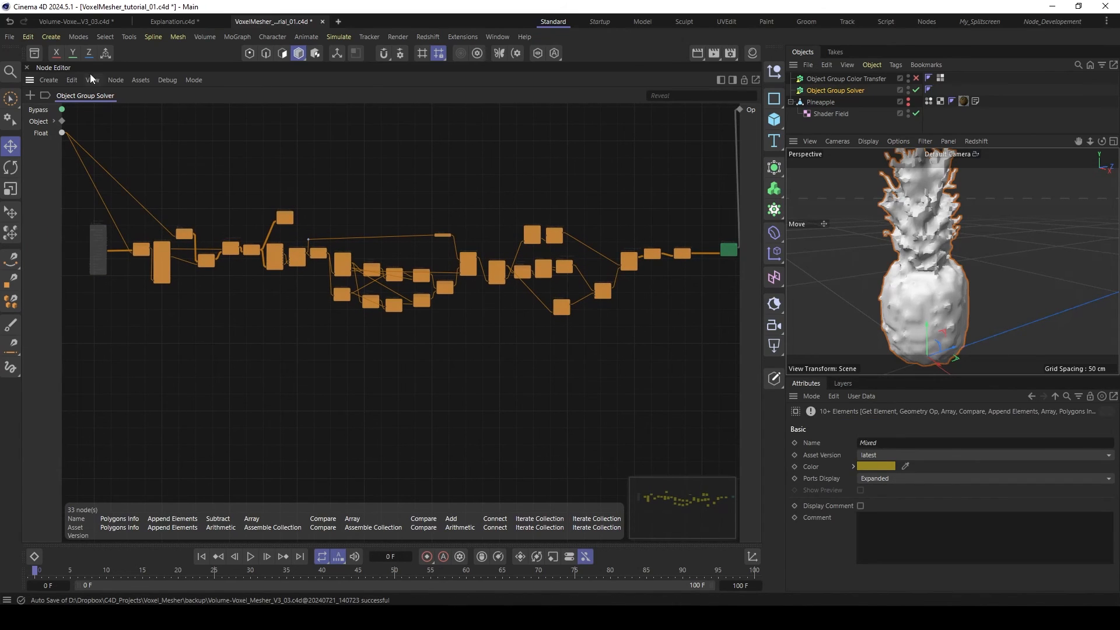
{"action": "left_click", "coordinate": [48, 80]}
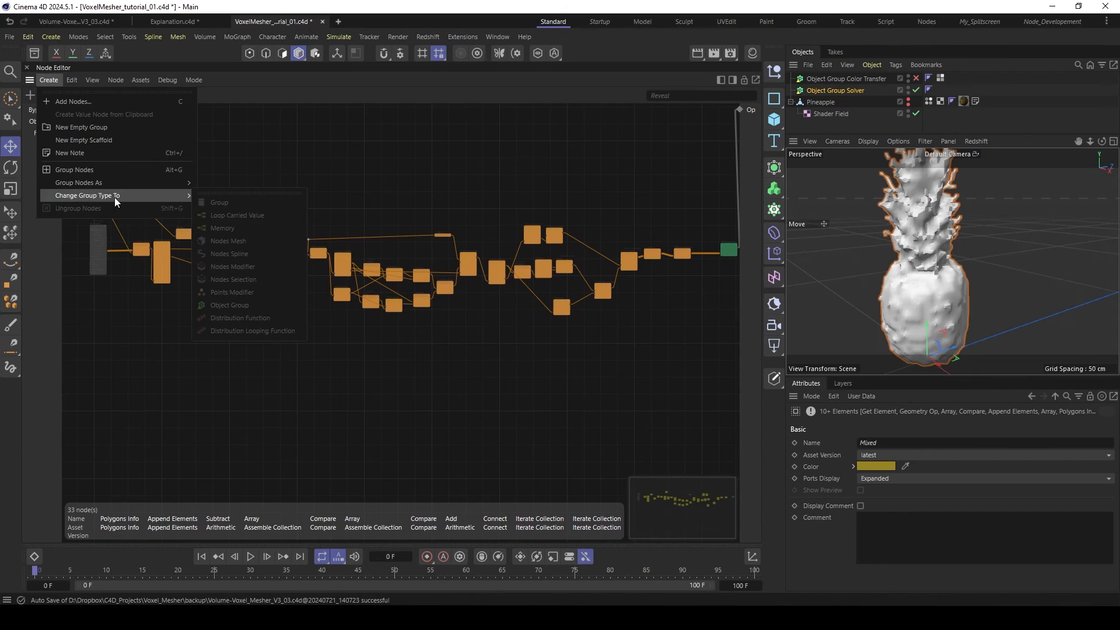
{"action": "mouse_move", "coordinate": [127, 182]}
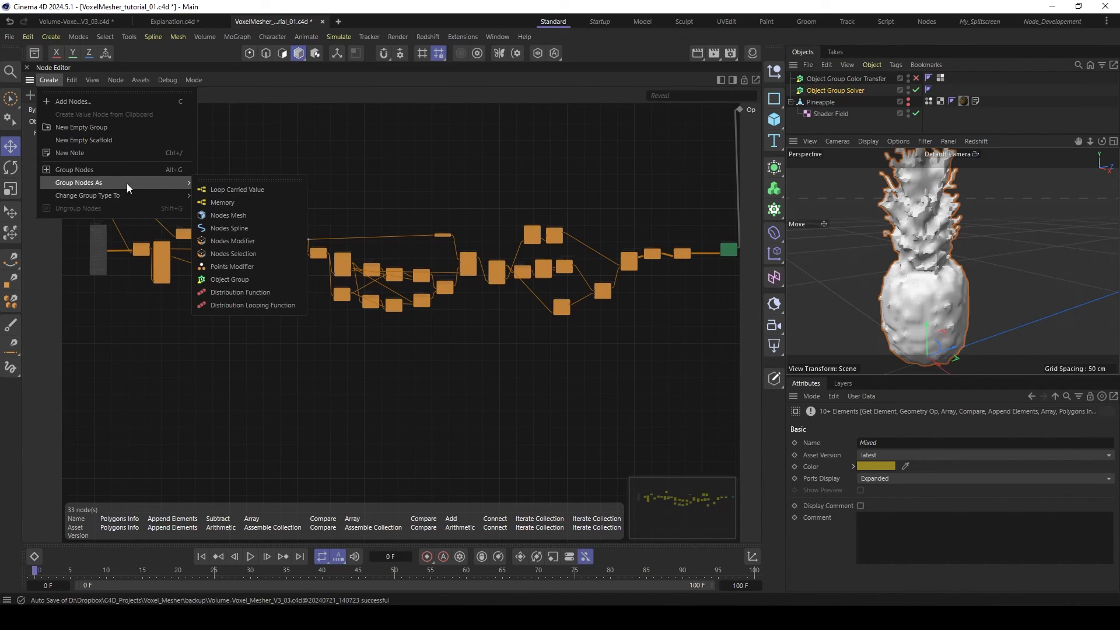
{"action": "left_click", "coordinate": [222, 202]}
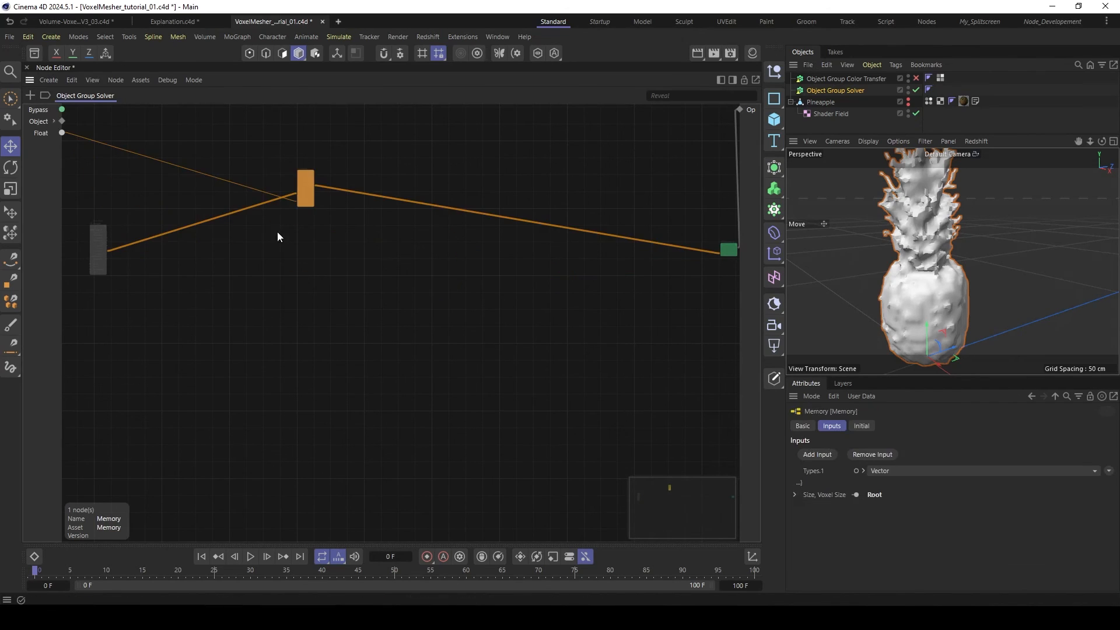
- Move the Memory node closer to the Geometry Op and place the Pineapple node beside it
{"action": "middle_click_drag", "start_coordinate": [300, 160], "coordinate": [302, 221]}
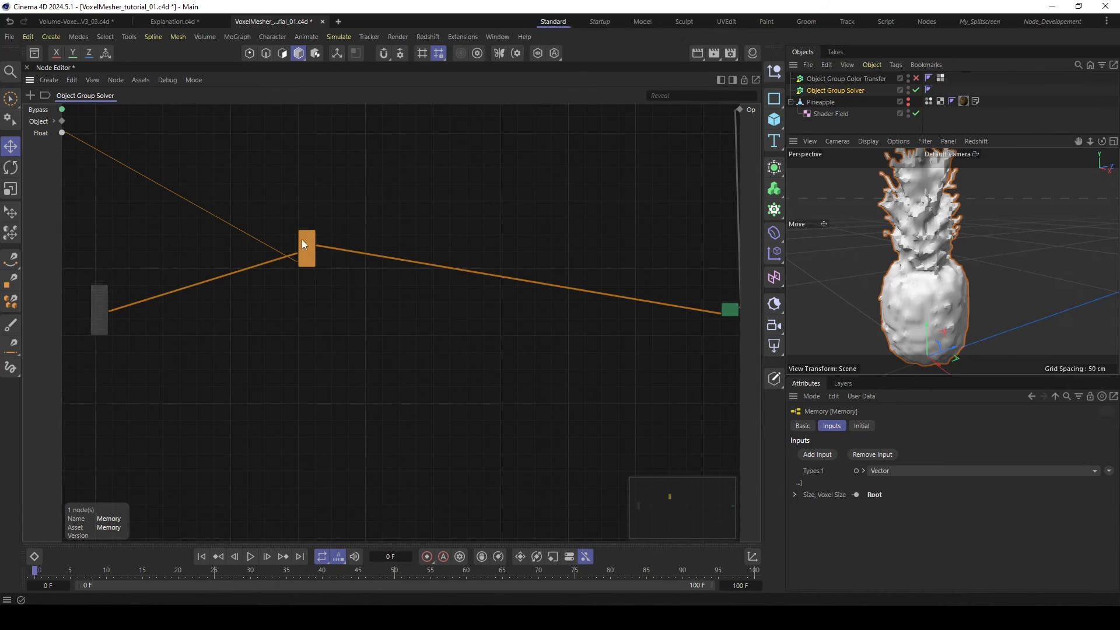
{"action": "left_click_drag", "start_coordinate": [303, 244], "coordinate": [586, 336]}
{"action": "left_click_drag", "start_coordinate": [115, 291], "coordinate": [542, 333]}
{"action": "scroll", "coordinate": [590, 350], "scroll_direction": "up", "scroll_amount": 5}
{"action": "scroll", "coordinate": [592, 350], "scroll_direction": "up", "scroll_amount": 3}
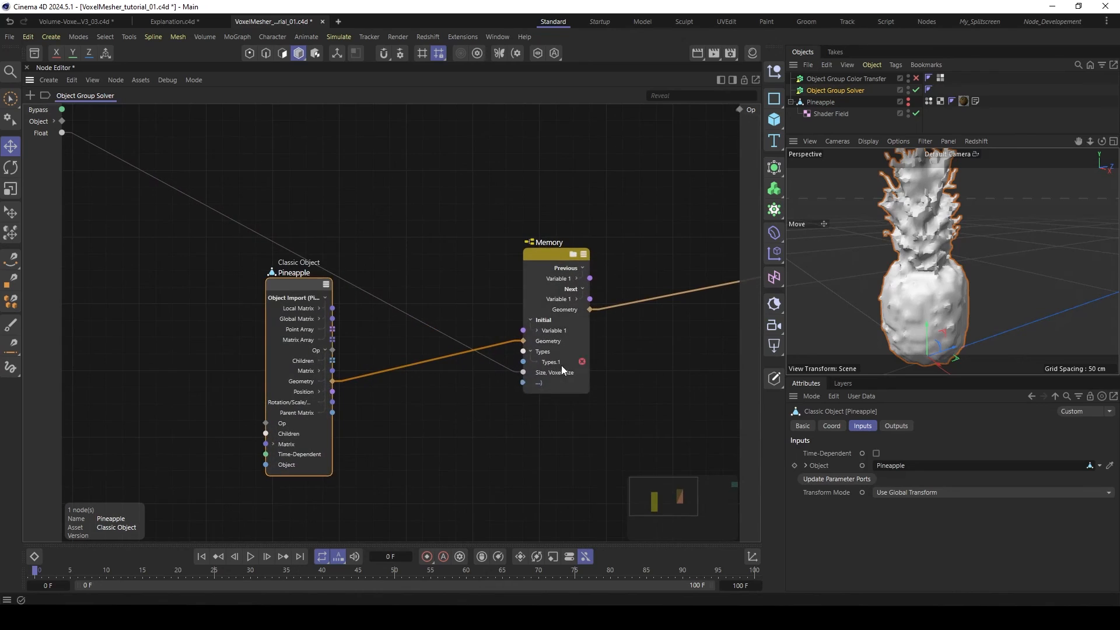
{"action": "middle_click_drag", "start_coordinate": [561, 365], "coordinate": [459, 387]}
{"action": "left_click_drag", "start_coordinate": [451, 277], "coordinate": [449, 264]}
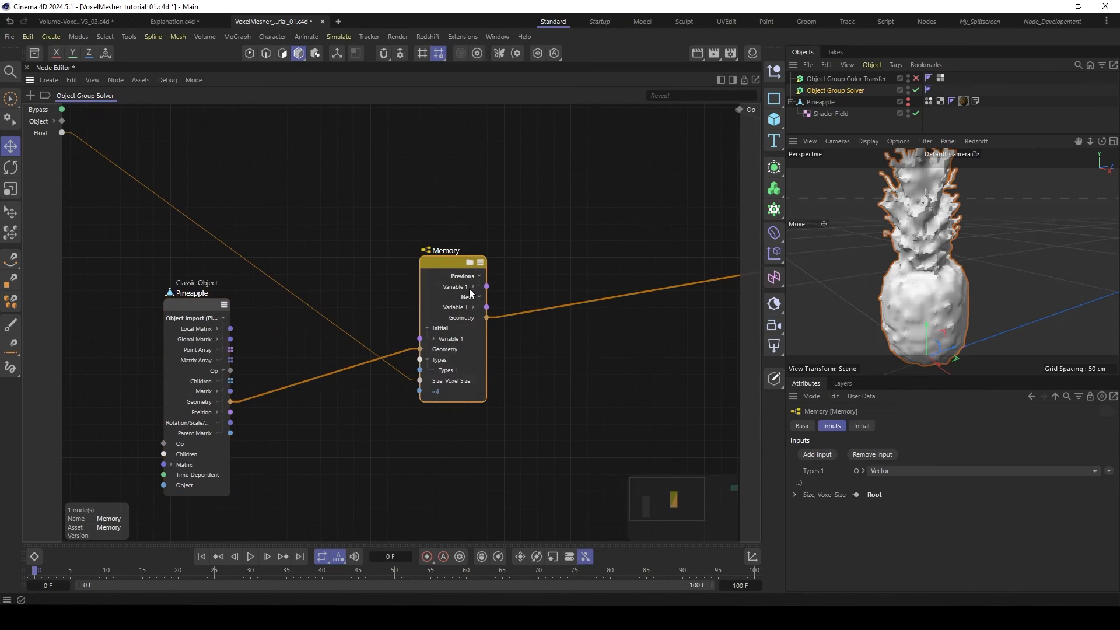
- Set the data type of the Memory node's first variable to GeometryObject
{"action": "left_click", "coordinate": [434, 341]}
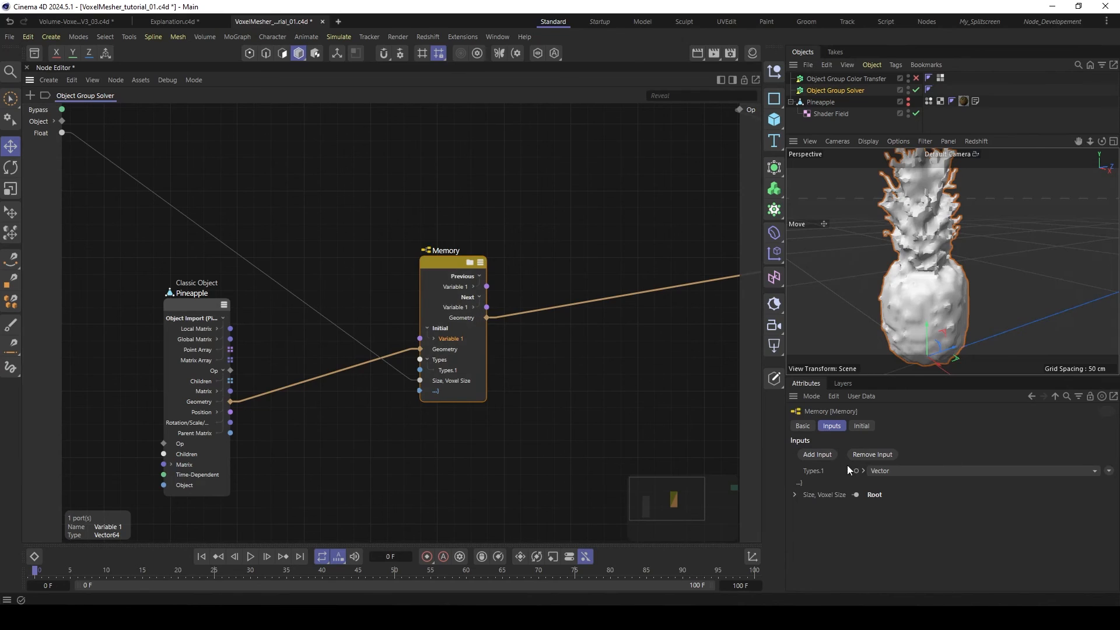
{"action": "left_click", "coordinate": [913, 470]}
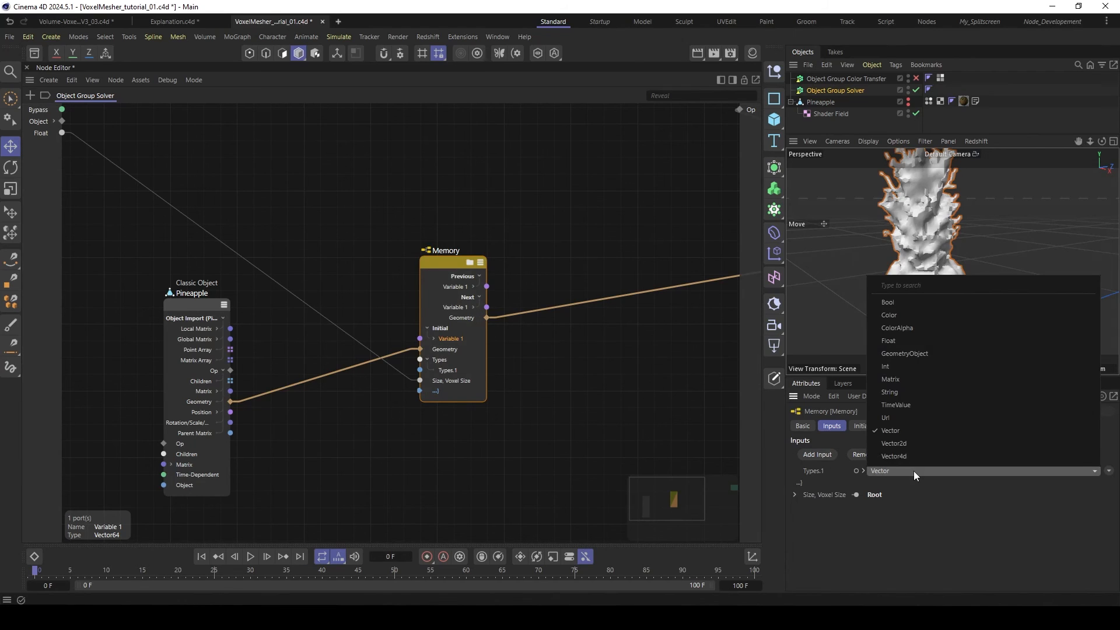
{"action": "left_click", "coordinate": [919, 355]}
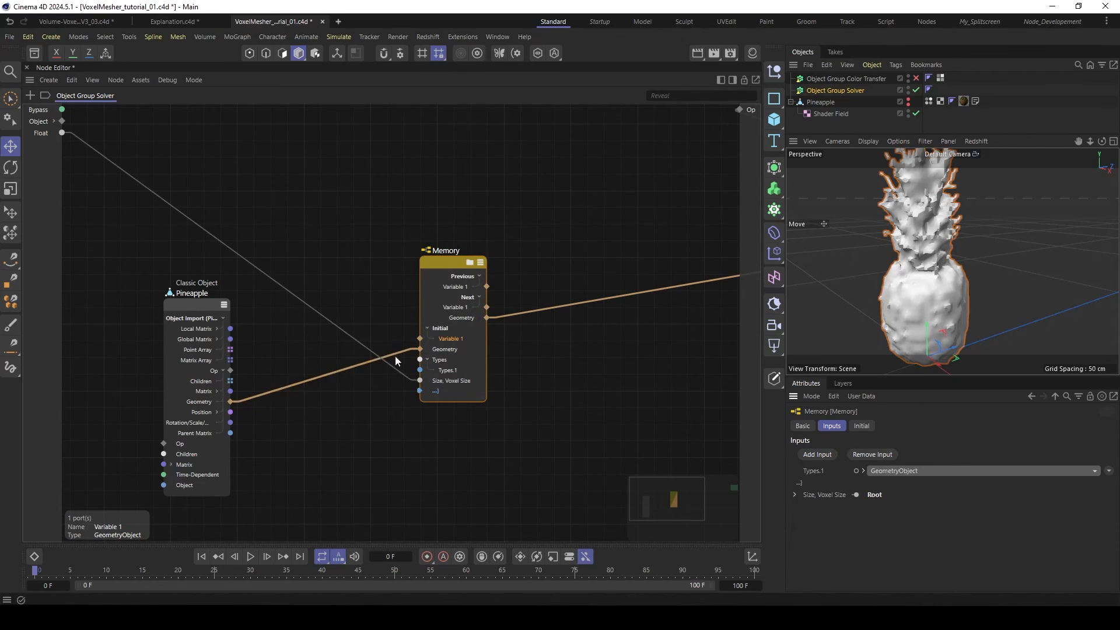
- Rewire Pineapple's Geometry into the Memory node's initial Variable 1, and feed the Geometry Op from the Next Variable 1 output
{"action": "left_click_drag", "start_coordinate": [394, 356], "coordinate": [421, 338]}
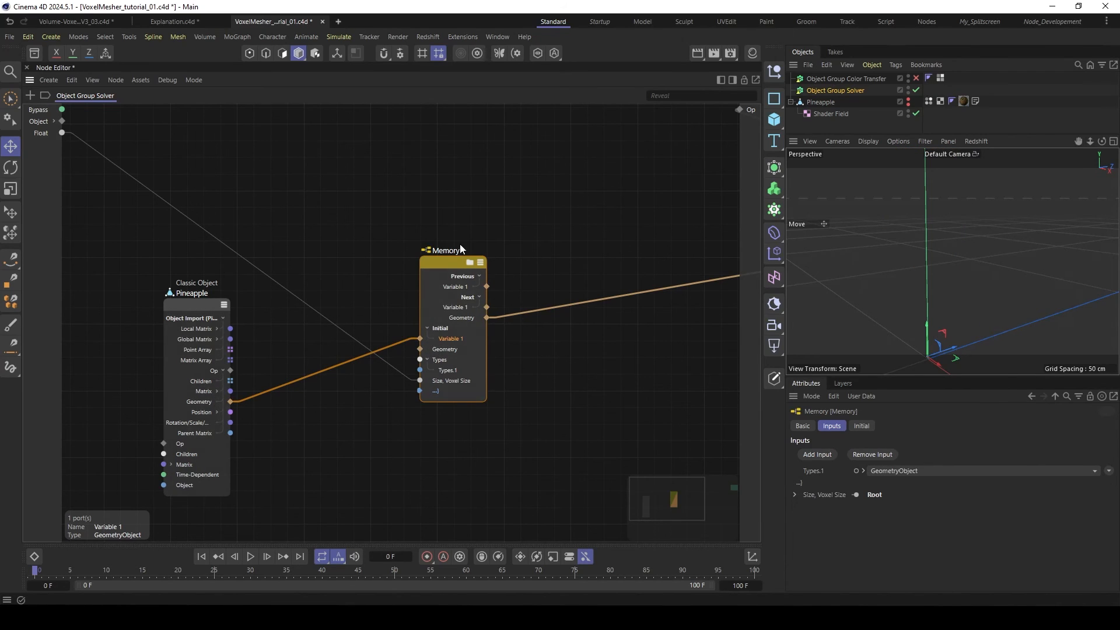
{"action": "left_click_drag", "start_coordinate": [455, 262], "coordinate": [455, 271]}
{"action": "mouse_move", "coordinate": [503, 324]}
{"action": "left_mouse_down"}
{"action": "mouse_move", "coordinate": [512, 309]}
{"action": "mouse_move", "coordinate": [486, 316]}
{"action": "left_mouse_up"}
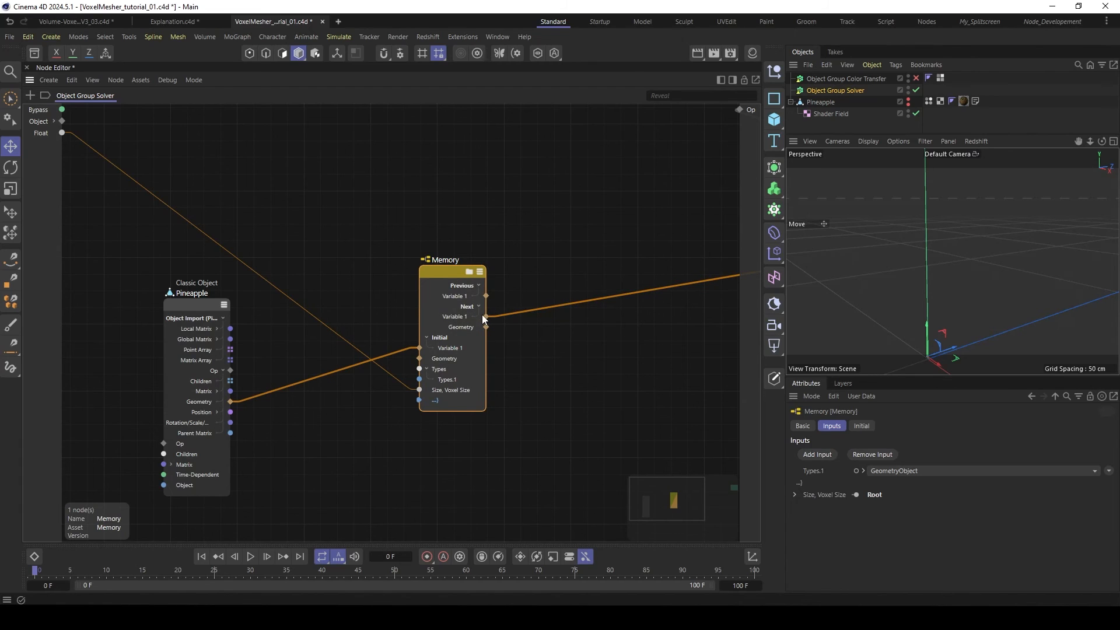
- Rename the Memory node's Variable 1 as Geo
{"action": "double_click", "coordinate": [450, 348]}
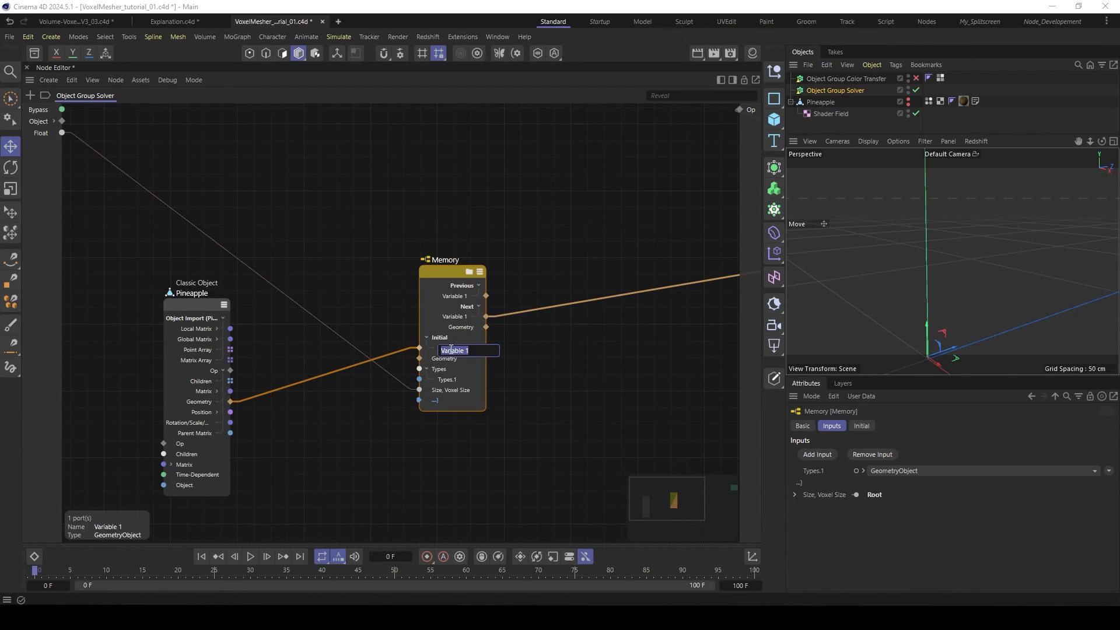
{"action": "type", "text": "Geo"}
{"action": "key", "text": "Return"}
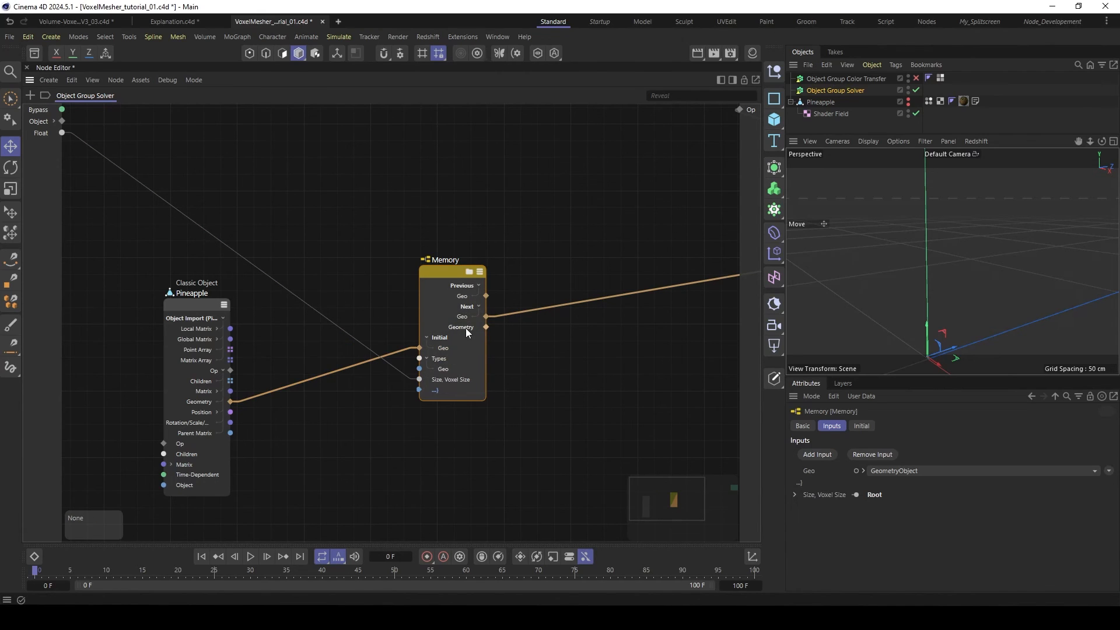
- Inside the Memory node, rewire the mesher chain to start from the Previous Geo input and end in the Next Geo output
{"action": "double_click", "coordinate": [447, 274]}
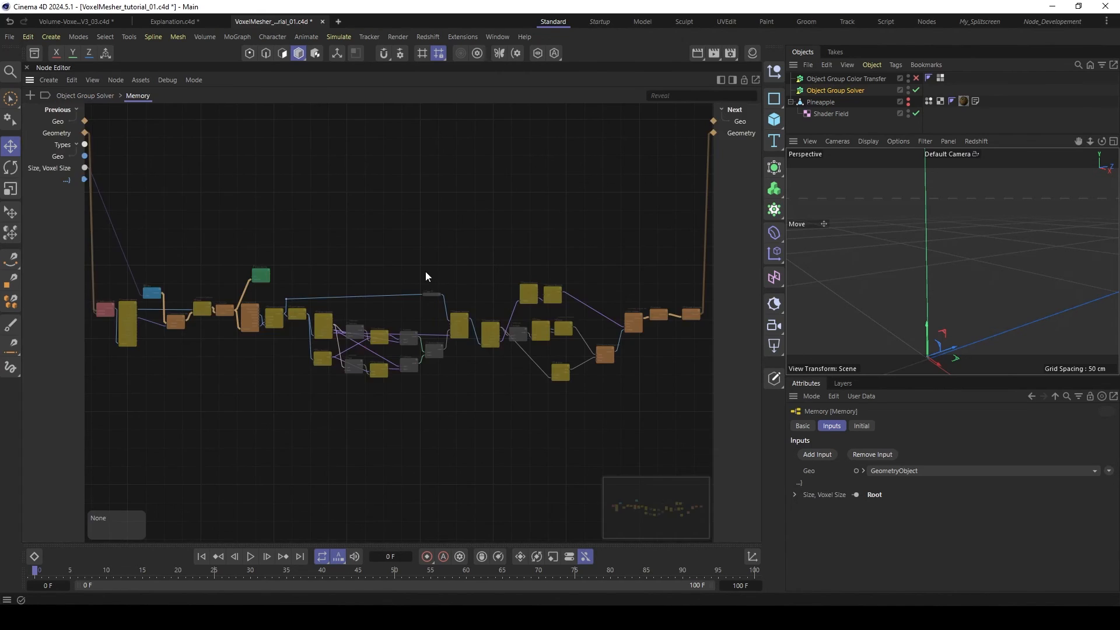
{"action": "middle_click_drag", "start_coordinate": [157, 220], "coordinate": [361, 202]}
{"action": "scroll", "coordinate": [165, 213], "scroll_direction": "up", "scroll_amount": 3}
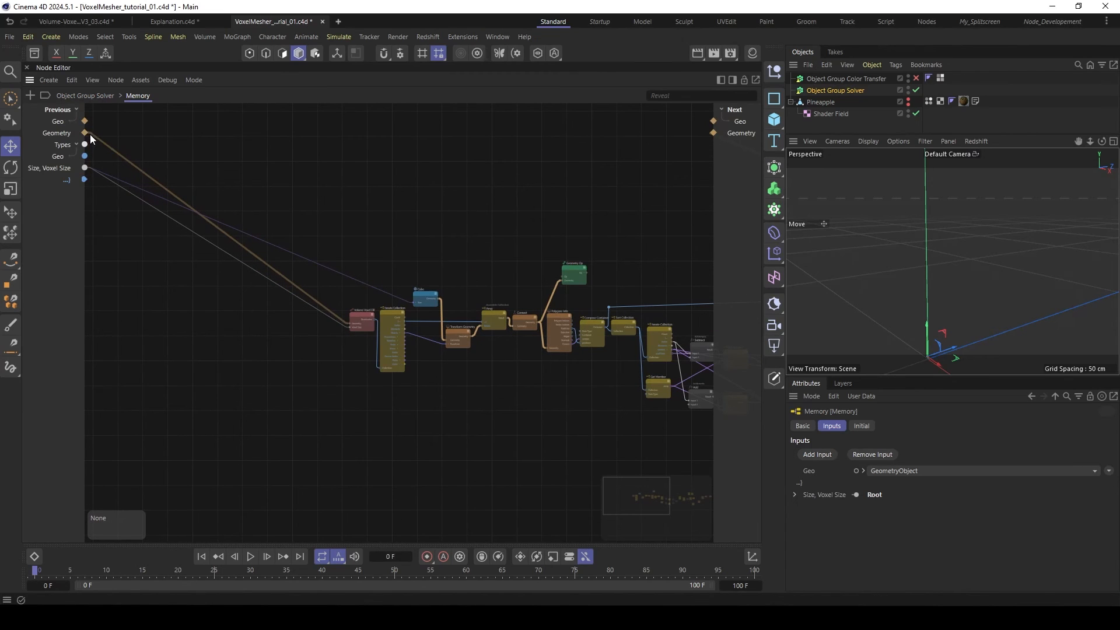
{"action": "left_click_drag", "start_coordinate": [91, 136], "coordinate": [85, 121]}
{"action": "middle_click_drag", "start_coordinate": [612, 221], "coordinate": [424, 219]}
{"action": "left_click_drag", "start_coordinate": [700, 146], "coordinate": [715, 115]}
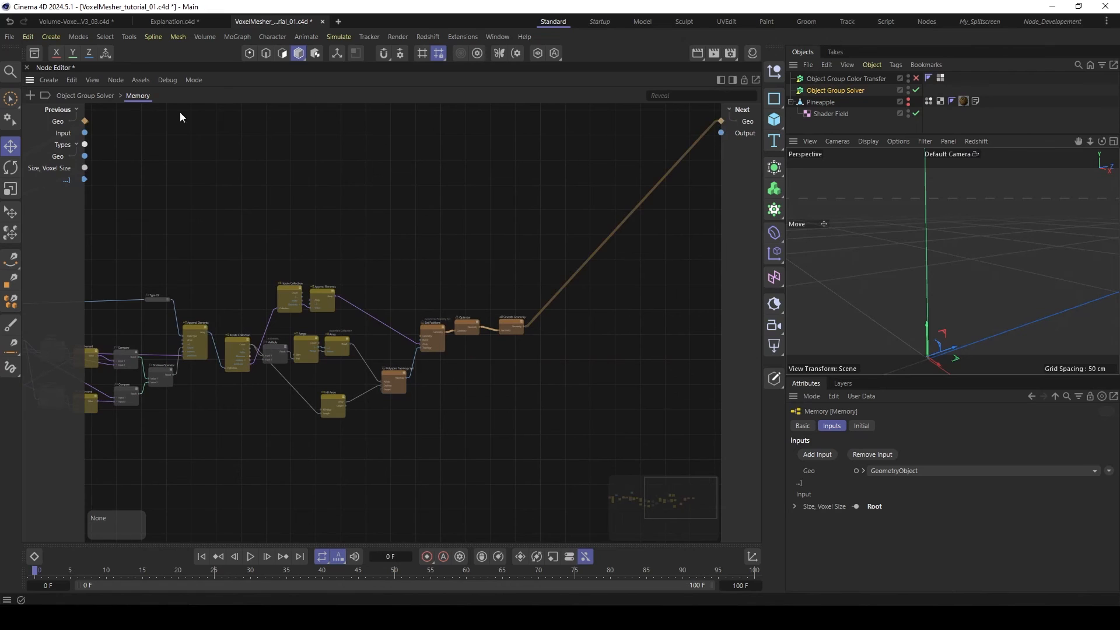
- Delete the unused second input and output ports from the Memory group, leaving only the Geo ports
{"action": "key", "text": "Delete"}
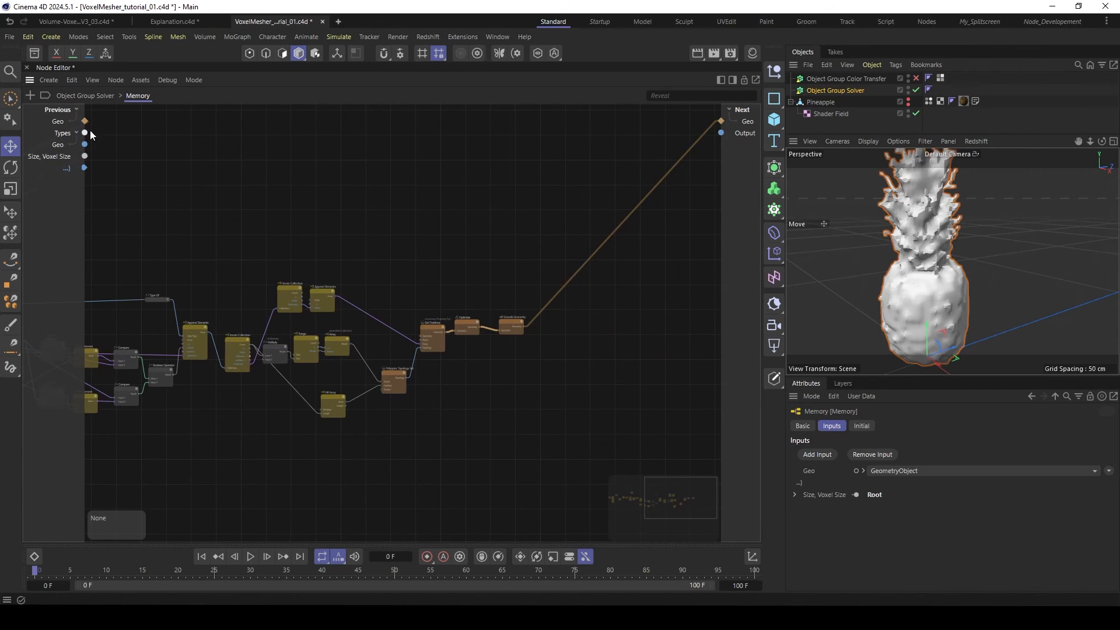
{"action": "middle_click_drag", "start_coordinate": [433, 215], "coordinate": [639, 201]}
{"action": "scroll", "coordinate": [384, 219], "scroll_direction": "down", "scroll_amount": 2}
{"action": "middle_click_drag", "start_coordinate": [383, 219], "coordinate": [392, 227]}
{"action": "middle_click_drag", "start_coordinate": [423, 413], "coordinate": [498, 425]}
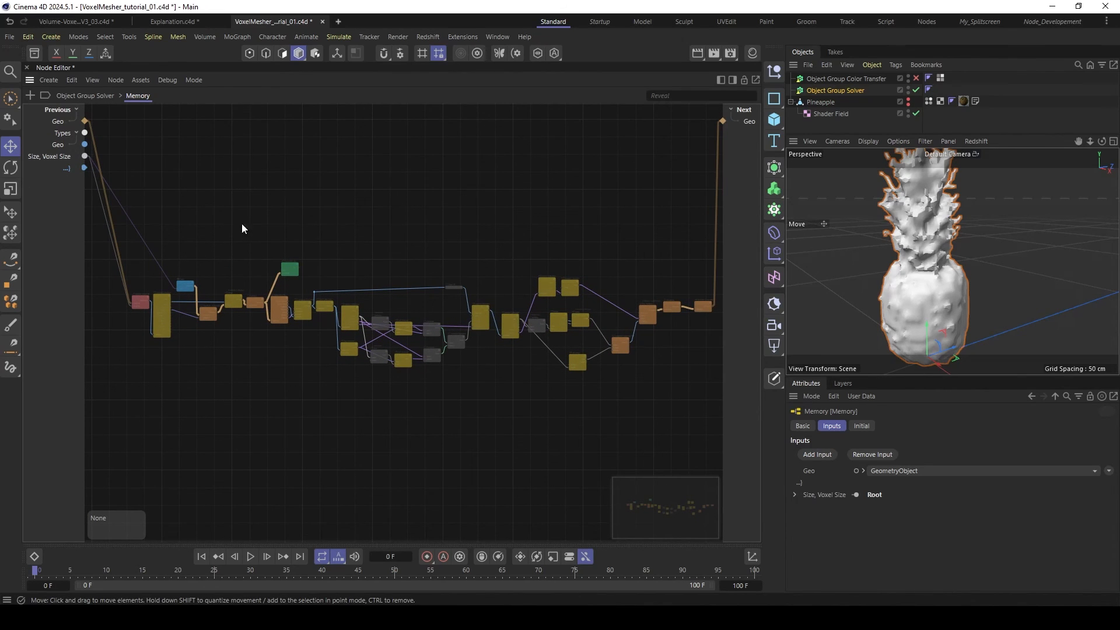
{"action": "middle_click_drag", "start_coordinate": [413, 226], "coordinate": [395, 226]}
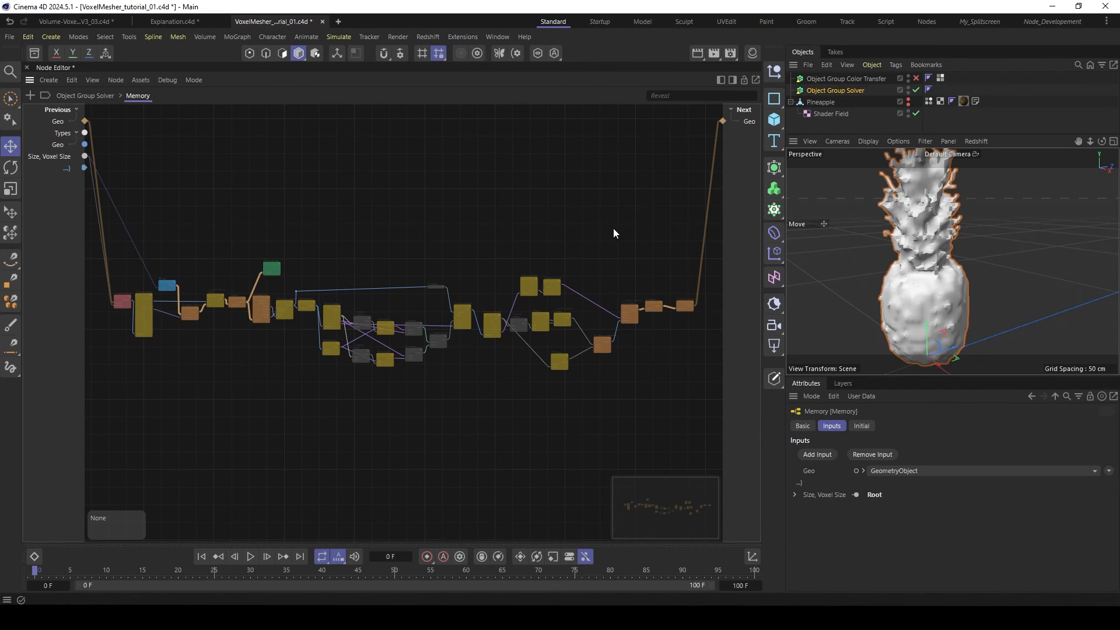
- Add a Generate Point Normals node after Smooth Geometry and feed it the smoothed Geometry
{"action": "middle_click_drag", "start_coordinate": [643, 239], "coordinate": [484, 217]}
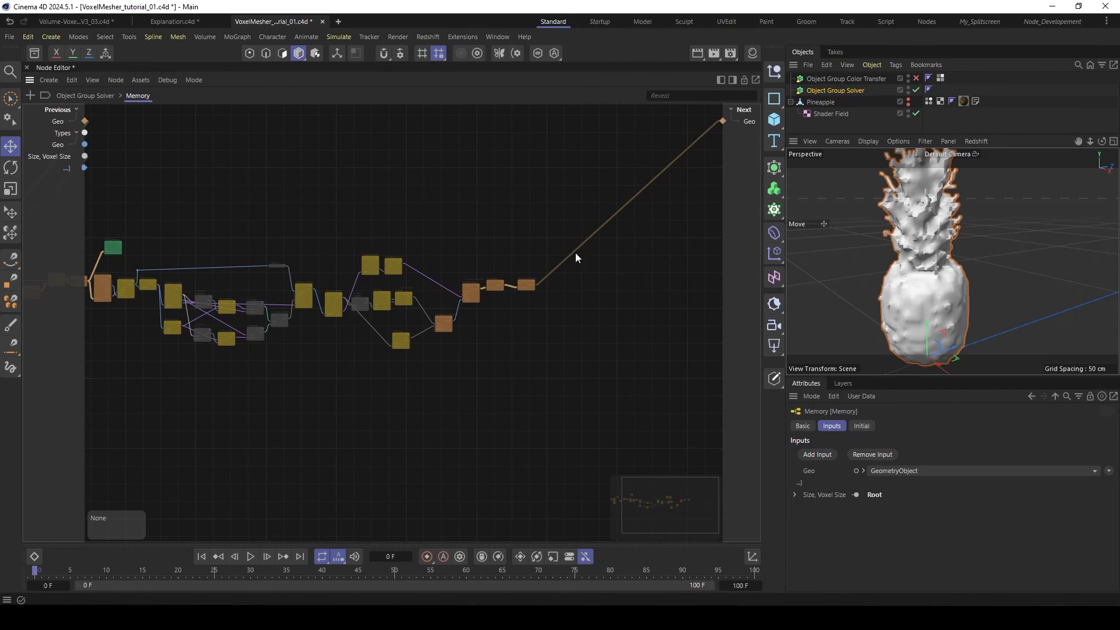
{"action": "scroll", "coordinate": [524, 286], "scroll_direction": "up", "scroll_amount": 6}
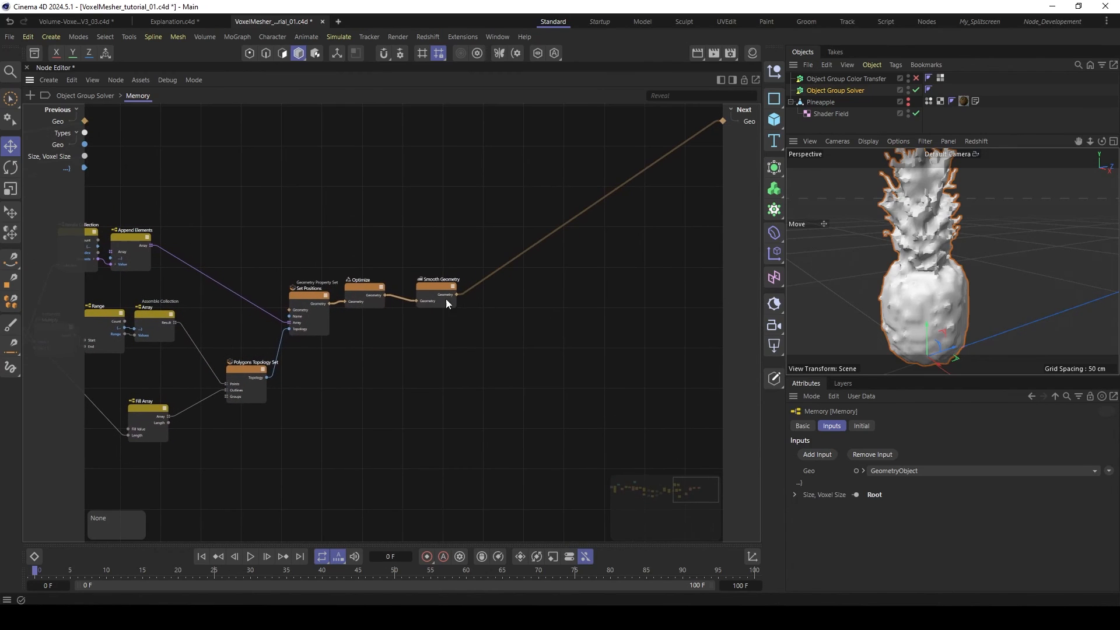
{"action": "left_click", "coordinate": [421, 287]}
{"action": "double_click", "coordinate": [530, 317]}
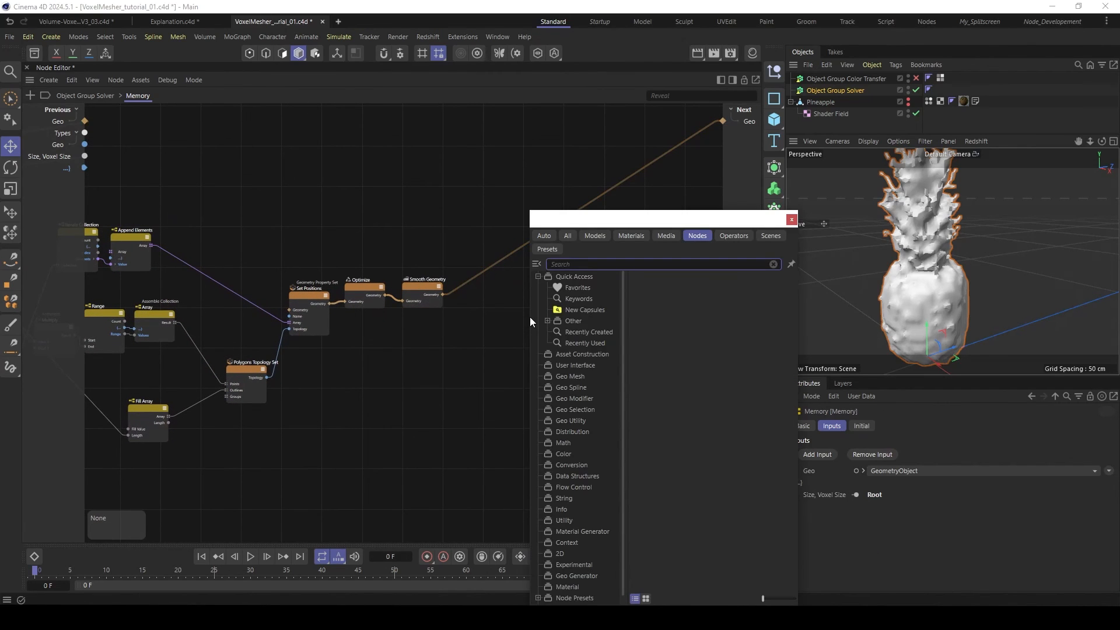
{"action": "type", "text": "norm"}
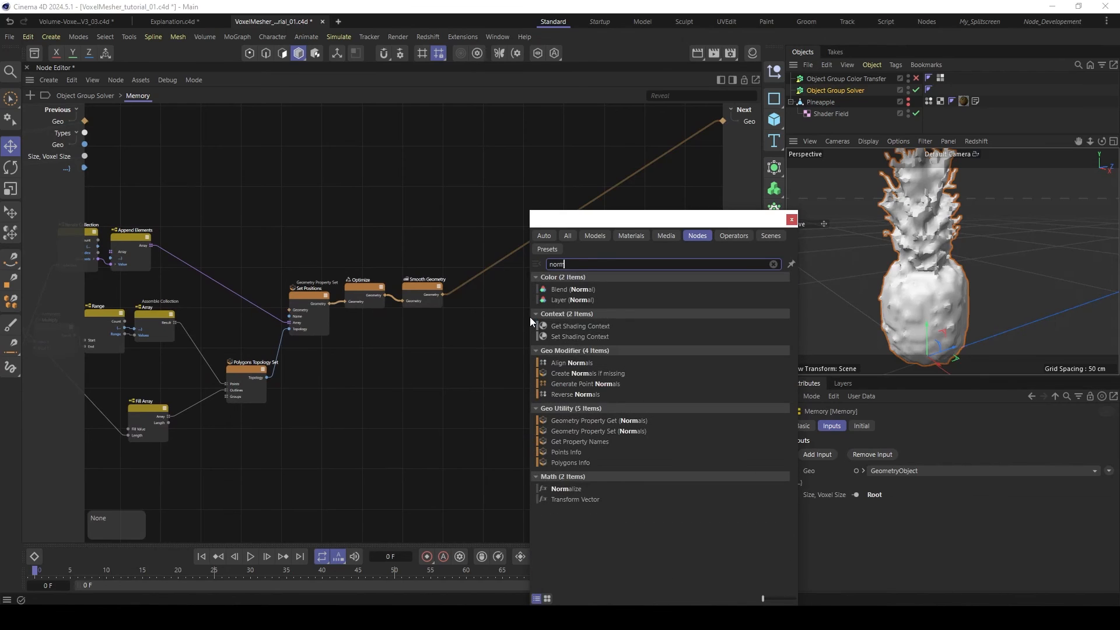
{"action": "double_click", "coordinate": [583, 384]}
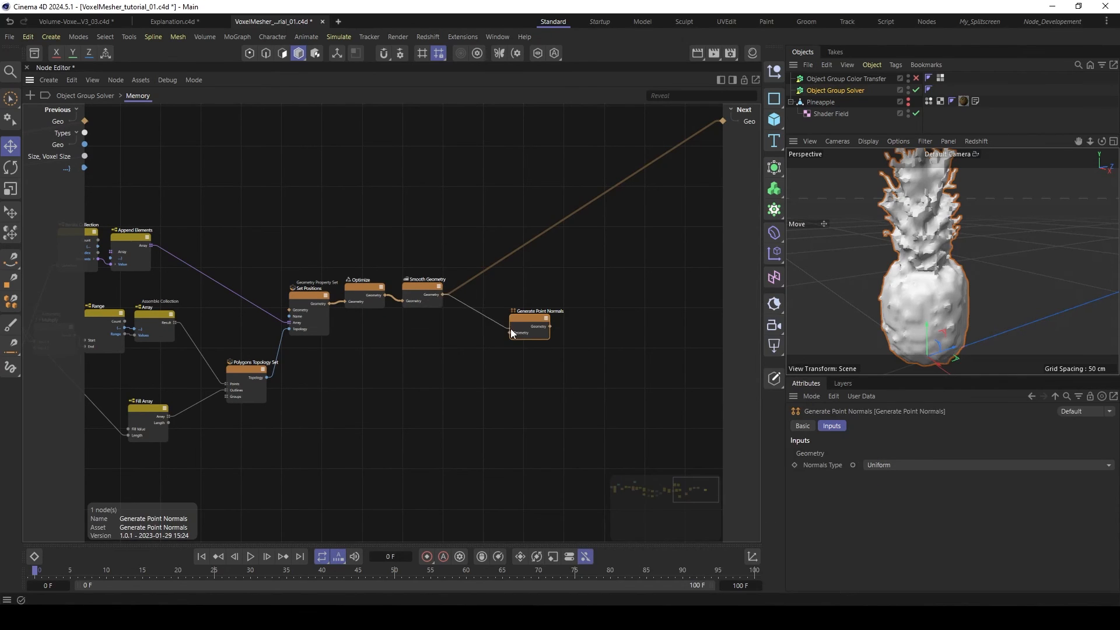
{"action": "left_click_drag", "start_coordinate": [511, 332], "coordinate": [486, 303]}
{"action": "left_click", "coordinate": [660, 317]}
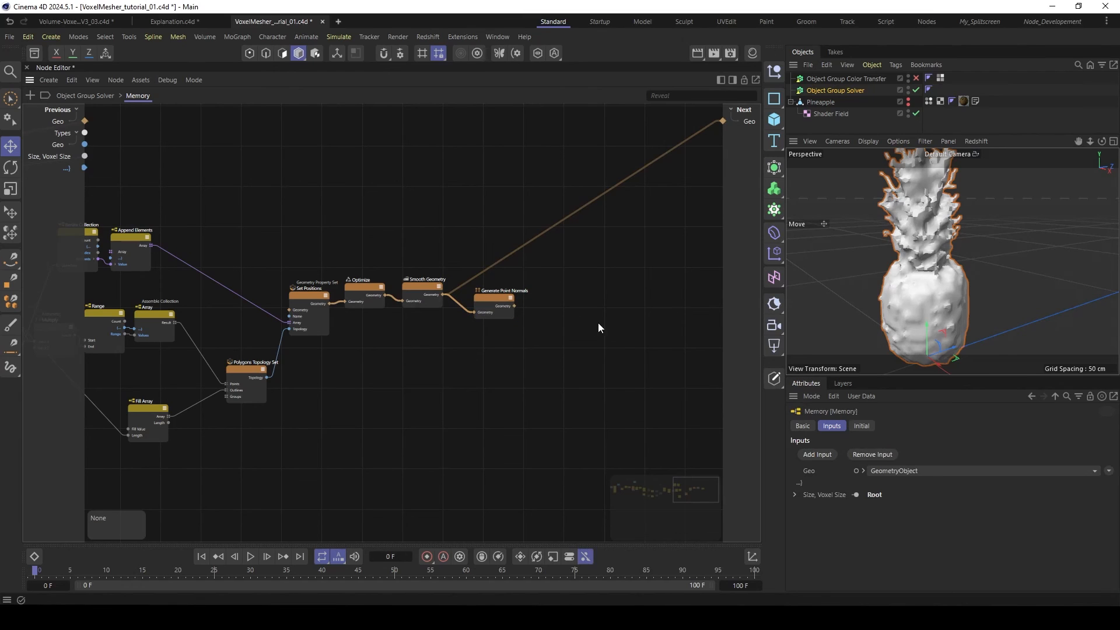
- Add a Points Modifier node and connect Generate Point Normals' Geometry output to its Geometry input
{"action": "middle_click_drag", "start_coordinate": [606, 268], "coordinate": [572, 269]}
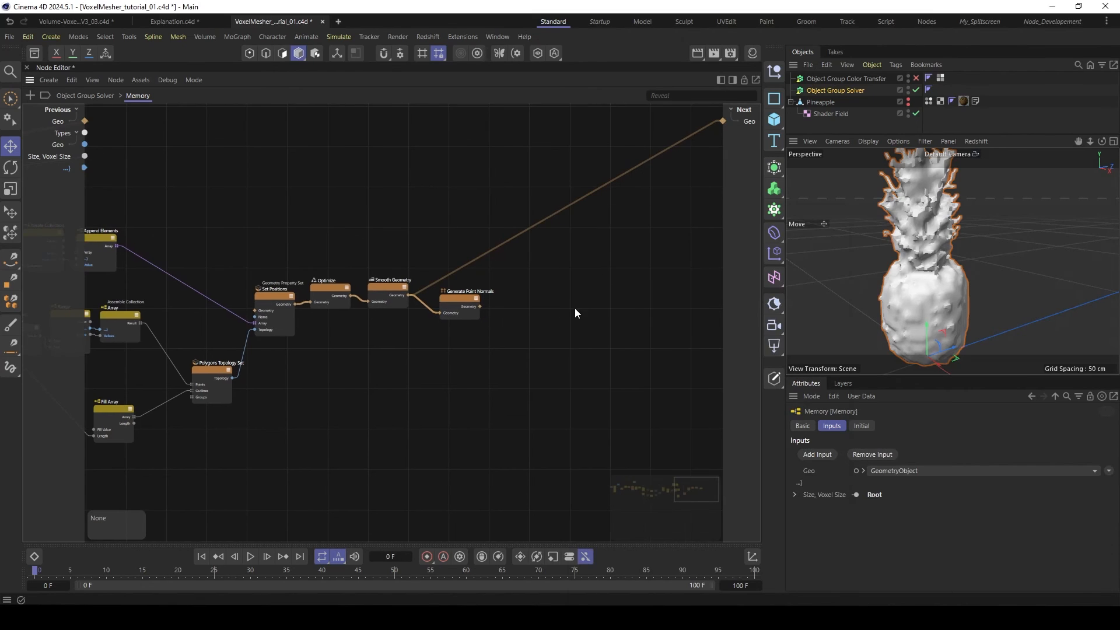
{"action": "double_click", "coordinate": [575, 309]}
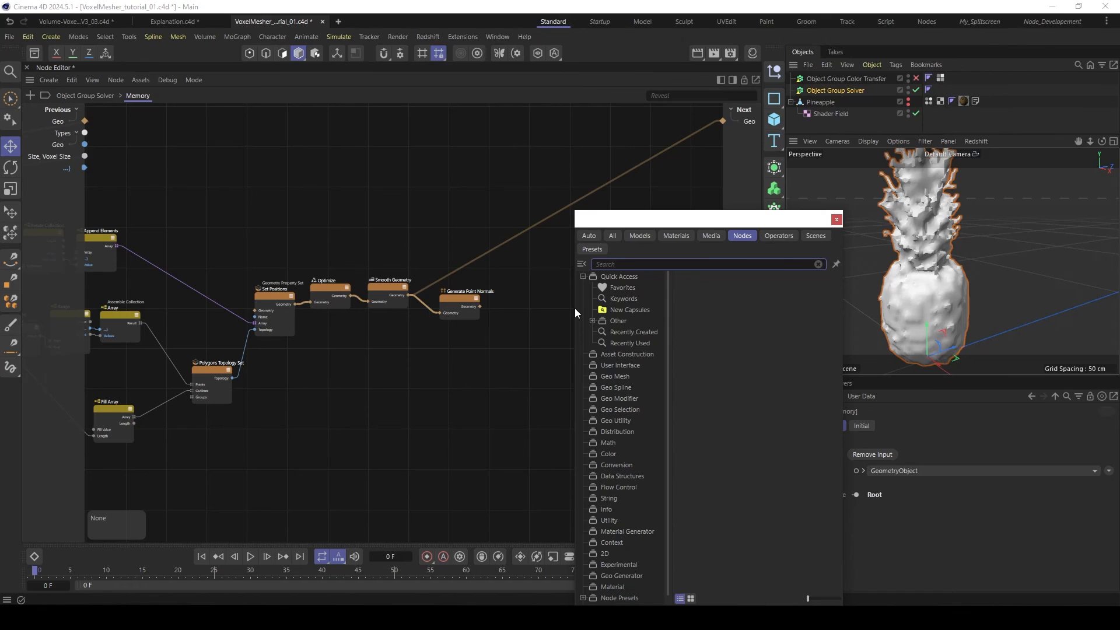
{"action": "type", "text": "point"}
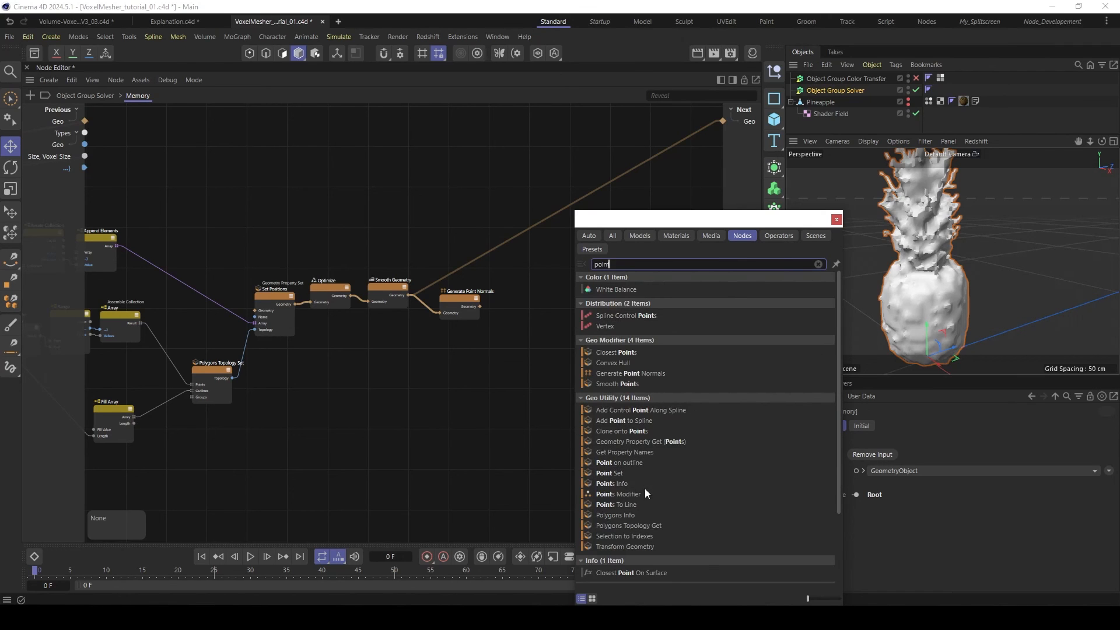
{"action": "double_click", "coordinate": [618, 494]}
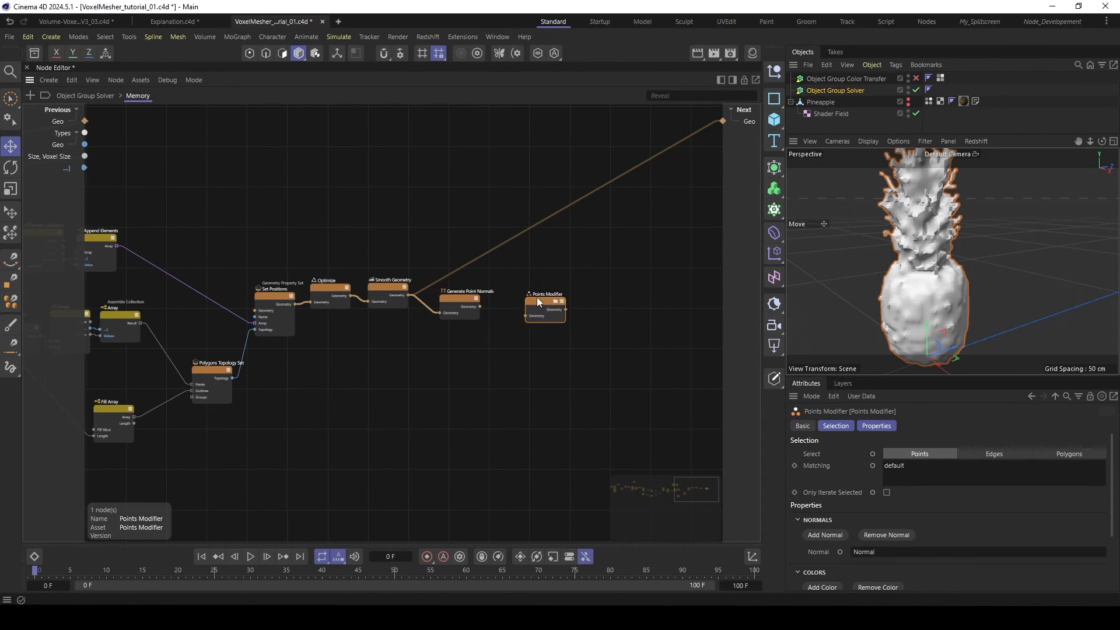
{"action": "scroll", "coordinate": [499, 303], "scroll_direction": "up", "scroll_amount": 3}
{"action": "left_click_drag", "start_coordinate": [436, 314], "coordinate": [503, 307]}
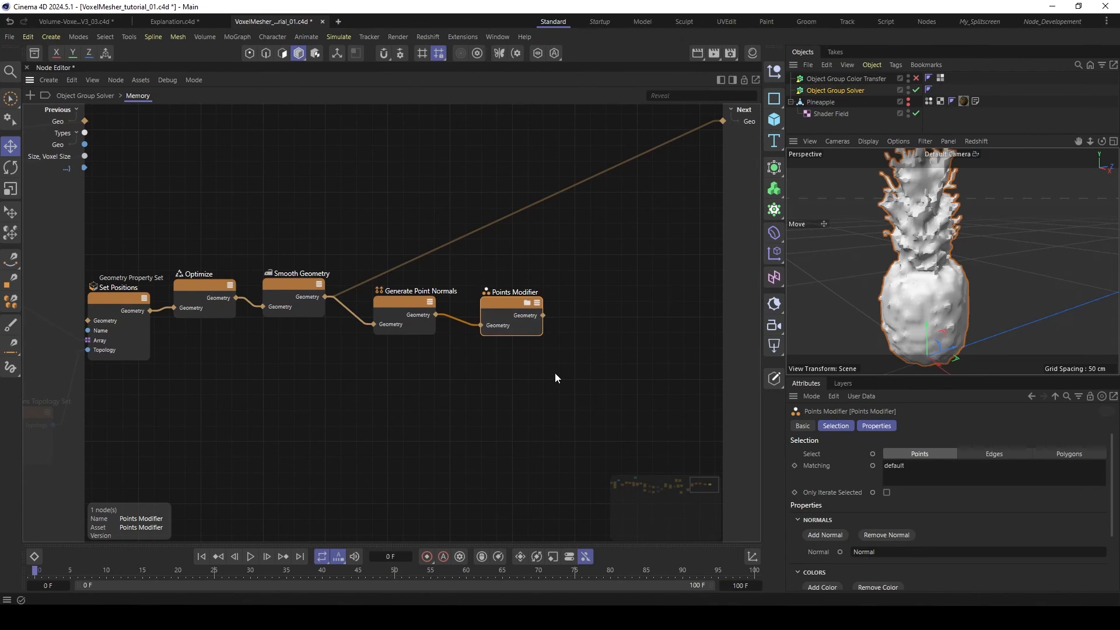
{"action": "left_click", "coordinate": [554, 373]}
- Inside the Points Modifier, add a Sample Noise node and connect the point Position to its Input
{"action": "left_click", "coordinate": [504, 309]}
{"action": "double_click", "coordinate": [512, 302]}
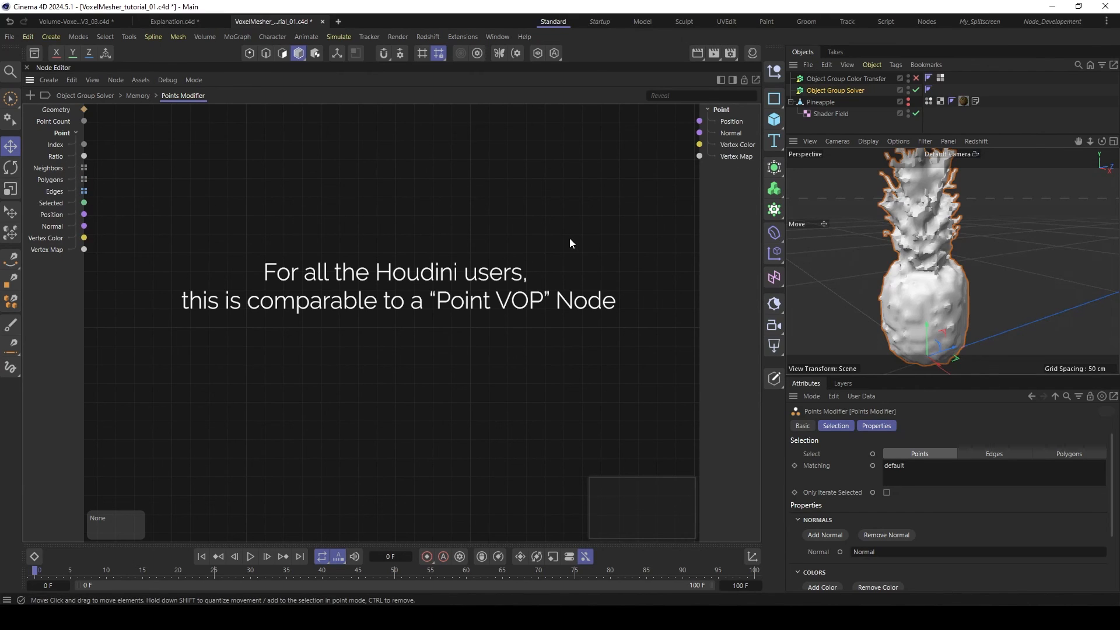
{"action": "double_click", "coordinate": [229, 264]}
{"action": "type", "text": "samp"}
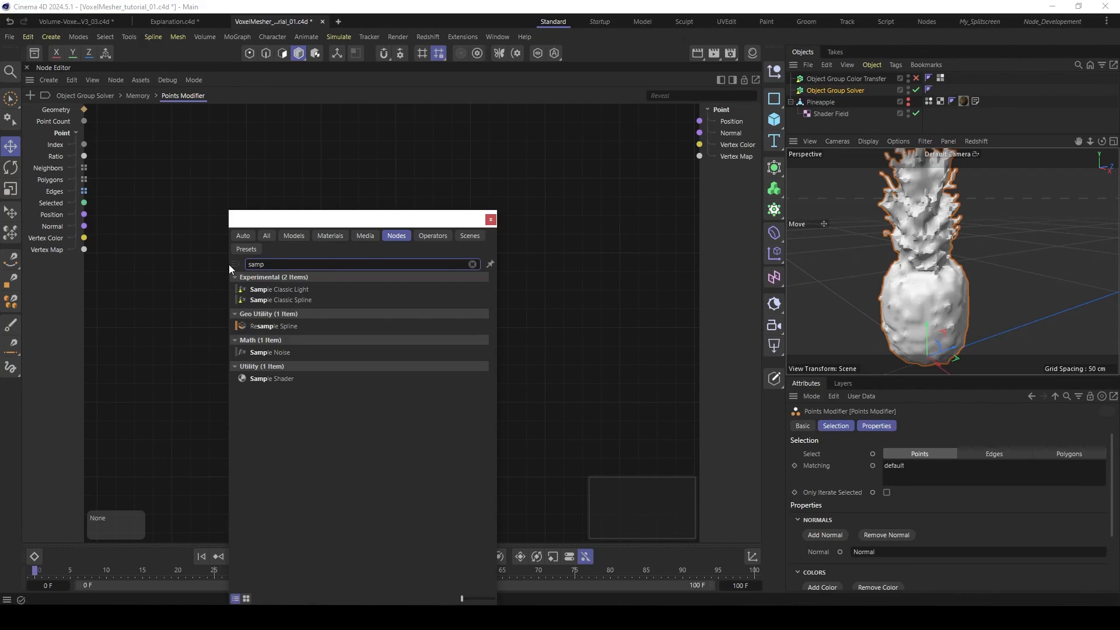
{"action": "double_click", "coordinate": [264, 352]}
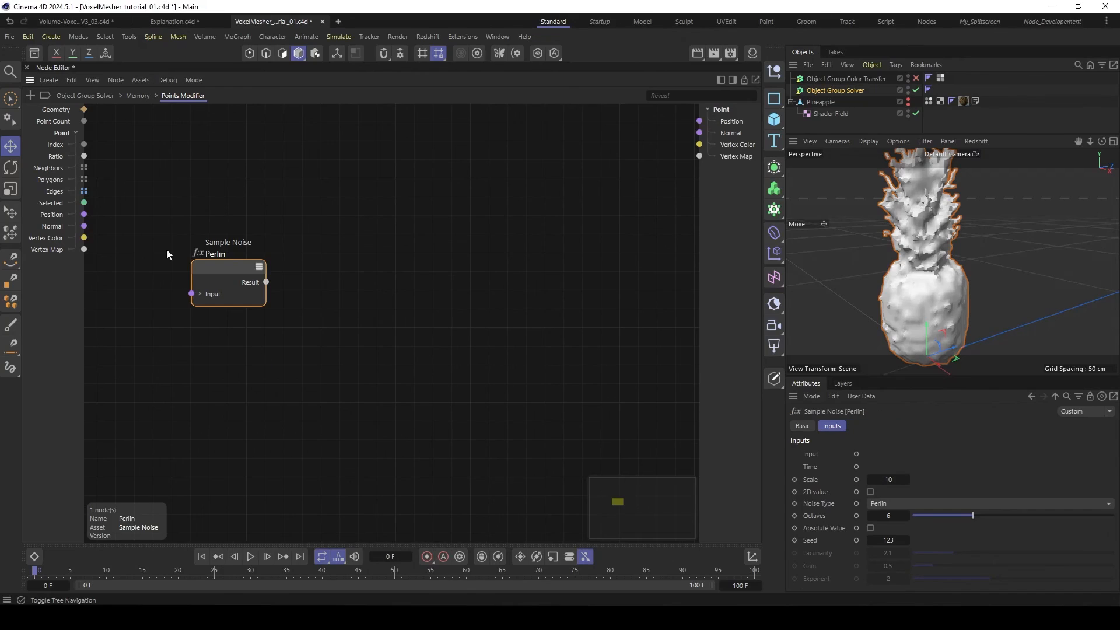
{"action": "left_click_drag", "start_coordinate": [84, 214], "coordinate": [195, 292]}
{"action": "mouse_move", "coordinate": [225, 271]}
{"action": "left_mouse_down"}
{"action": "mouse_move", "coordinate": [232, 264]}
{"action": "mouse_move", "coordinate": [214, 268]}
{"action": "left_mouse_up"}
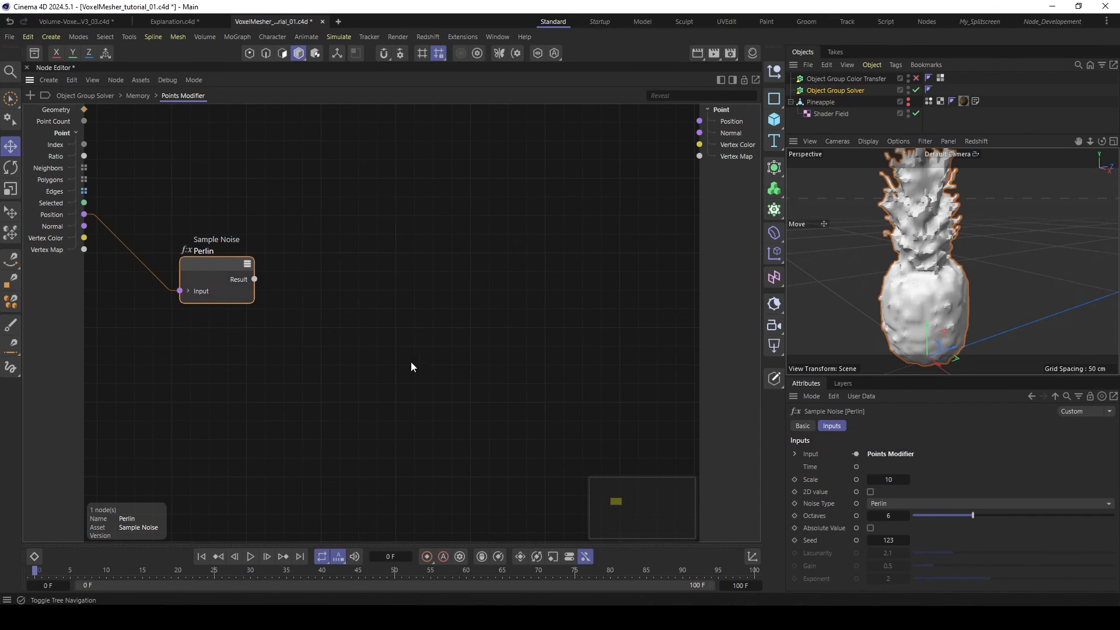
- Set the Perlin noise scale to 0.1 and place the node closer to the group's inputs
{"action": "left_click", "coordinate": [887, 479]}
{"action": "type", "text": "0.1"}
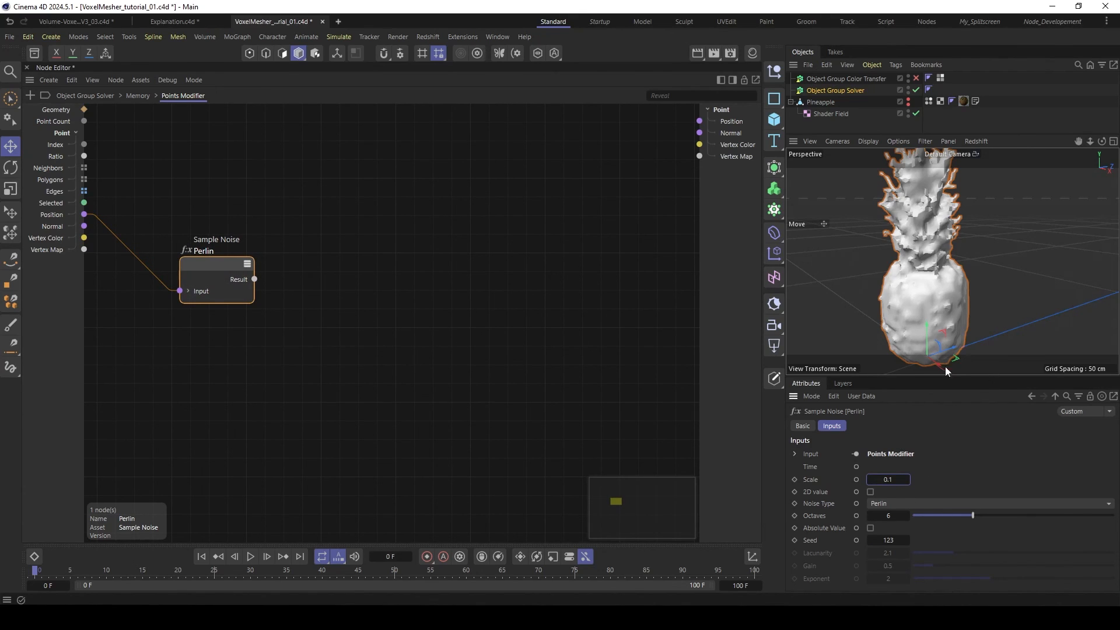
{"action": "left_click_drag", "start_coordinate": [211, 268], "coordinate": [180, 272]}
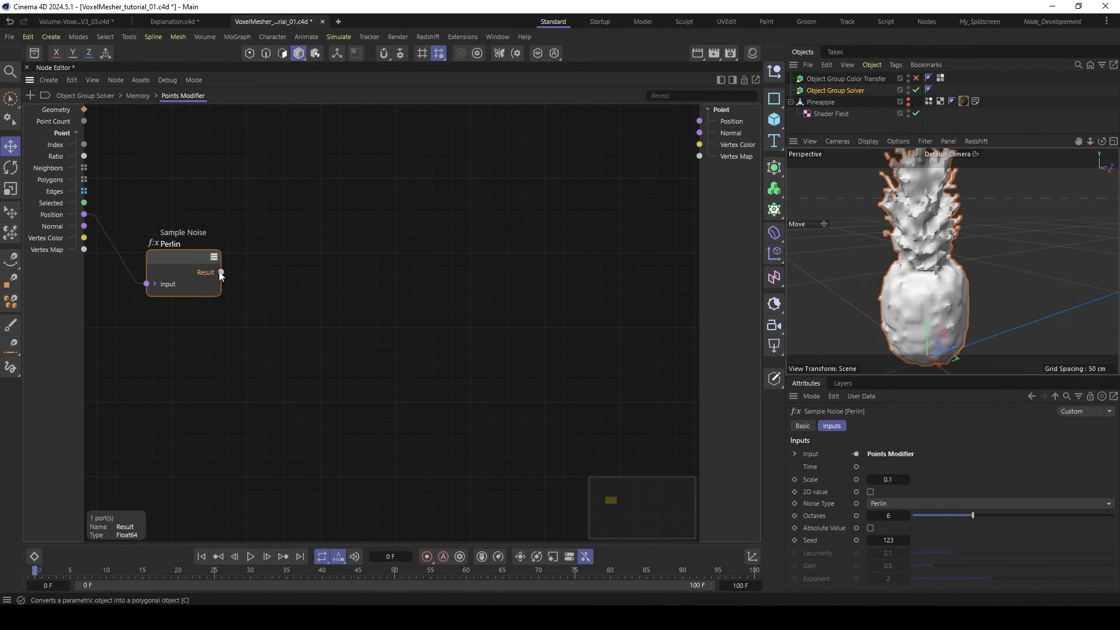
- Add a Spline Mapper node beside the Perlin noise and feed it the noise Result
{"action": "double_click", "coordinate": [280, 302]}
{"action": "type", "text": "spline"}
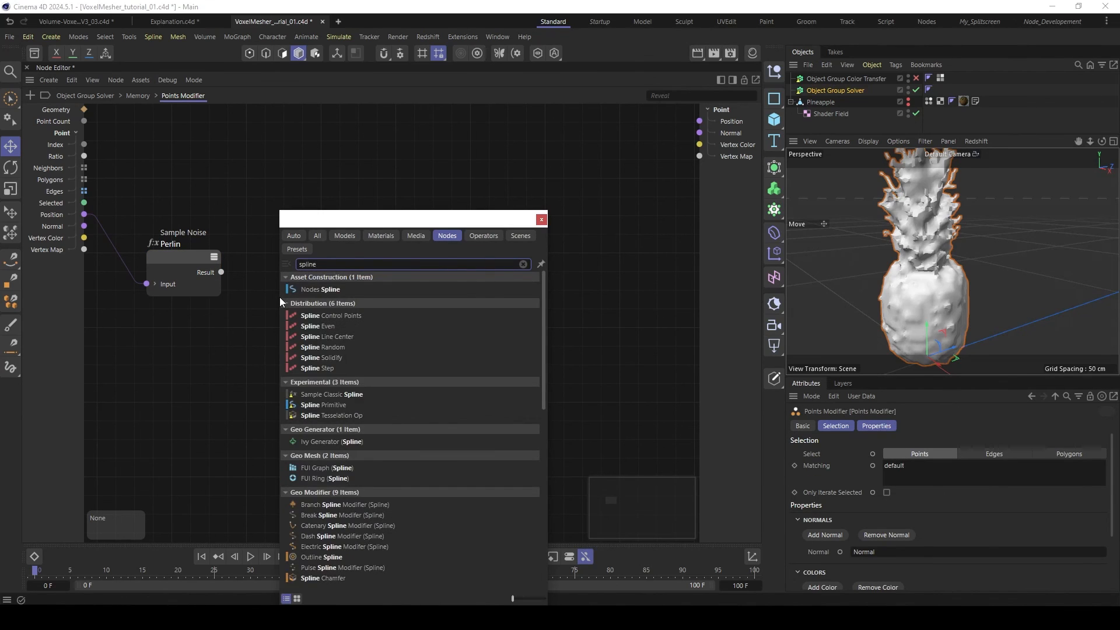
{"action": "scroll", "coordinate": [412, 467], "scroll_direction": "down", "scroll_amount": 6}
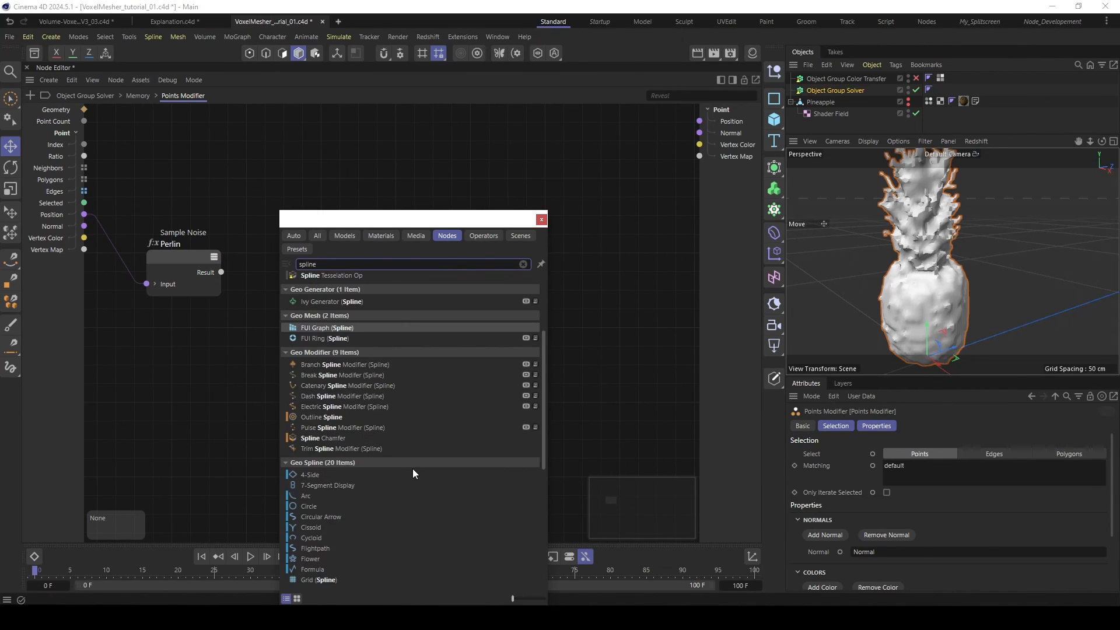
{"action": "scroll", "coordinate": [414, 421], "scroll_direction": "up", "scroll_amount": 3}
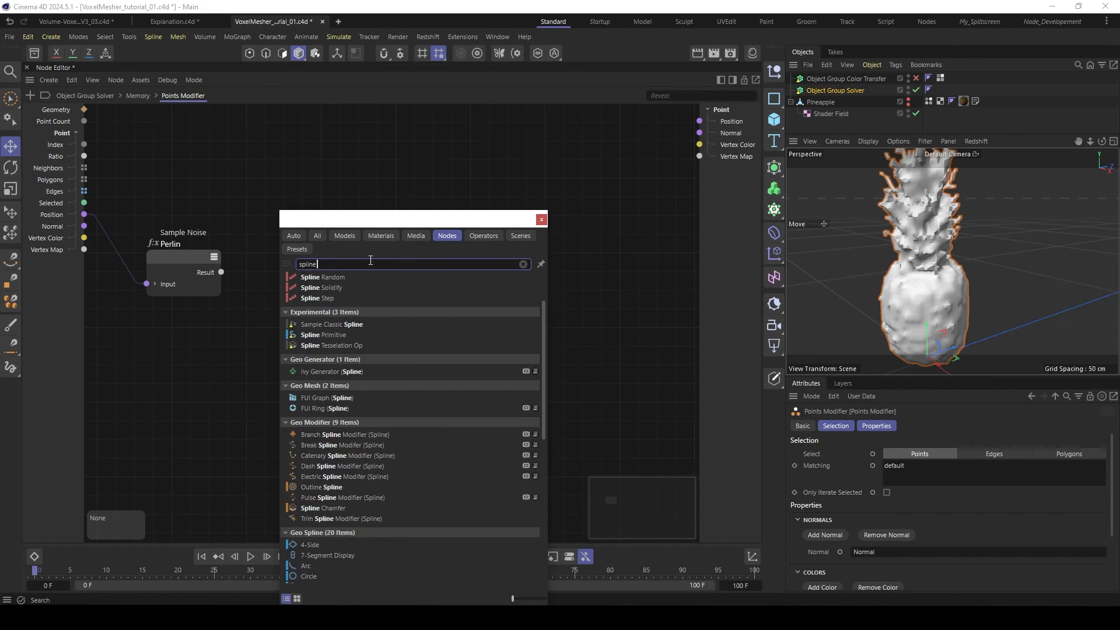
{"action": "type", "text": "ma"}
{"action": "left_click_drag", "start_coordinate": [347, 447], "coordinate": [256, 262]}
- Shape the Spline Mapper curve into a steep S running from about 0.27 to about 0.67 with flattened end tangents
{"action": "left_click_drag", "start_coordinate": [819, 579], "coordinate": [894, 581]}
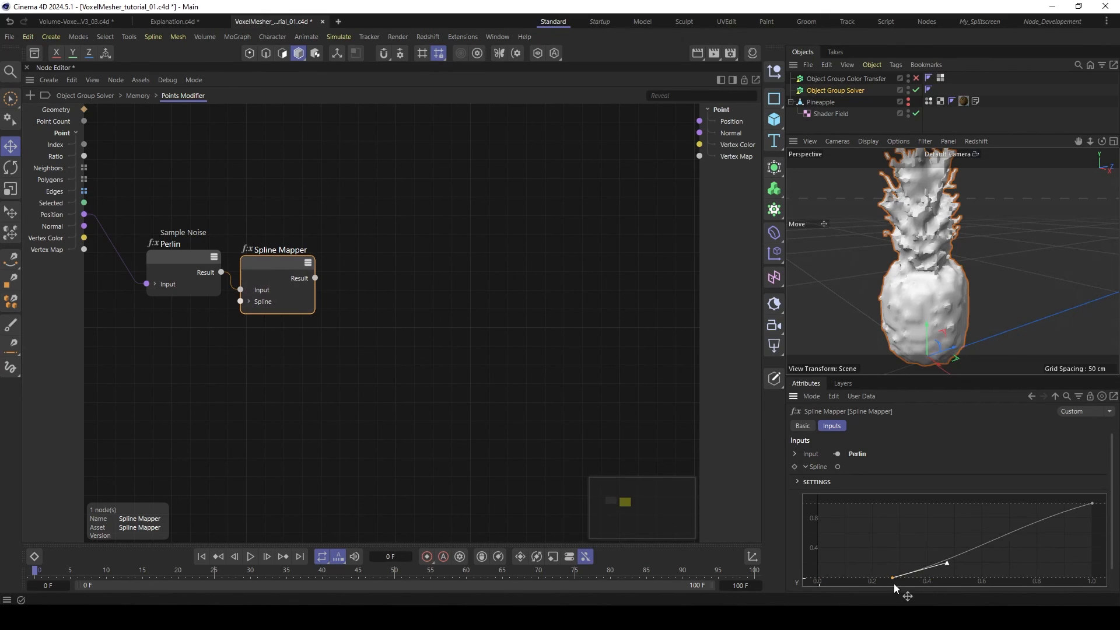
{"action": "left_click_drag", "start_coordinate": [1092, 503], "coordinate": [999, 503]}
{"action": "left_click", "coordinate": [884, 577]}
{"action": "left_click_drag", "start_coordinate": [884, 578], "coordinate": [946, 571]}
{"action": "left_click_drag", "start_coordinate": [996, 501], "coordinate": [949, 505]}
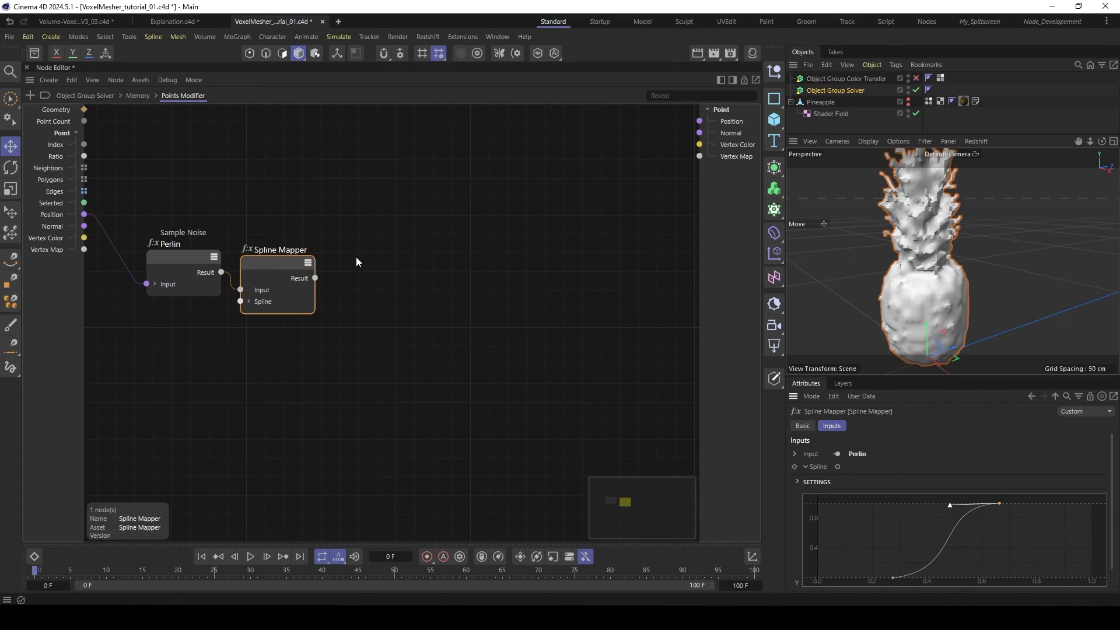
{"action": "left_click_drag", "start_coordinate": [286, 266], "coordinate": [273, 268]}
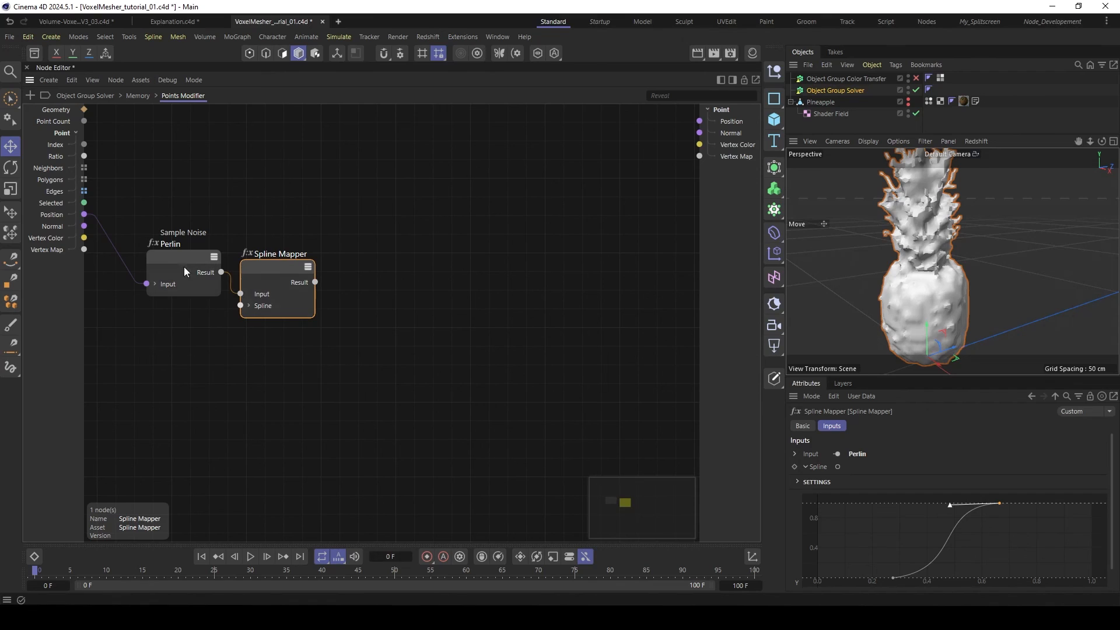
- Add an Arithmetic Multiply node fed by the Spline Mapper's Result and set its Input 2 to 3
{"action": "double_click", "coordinate": [365, 272]}
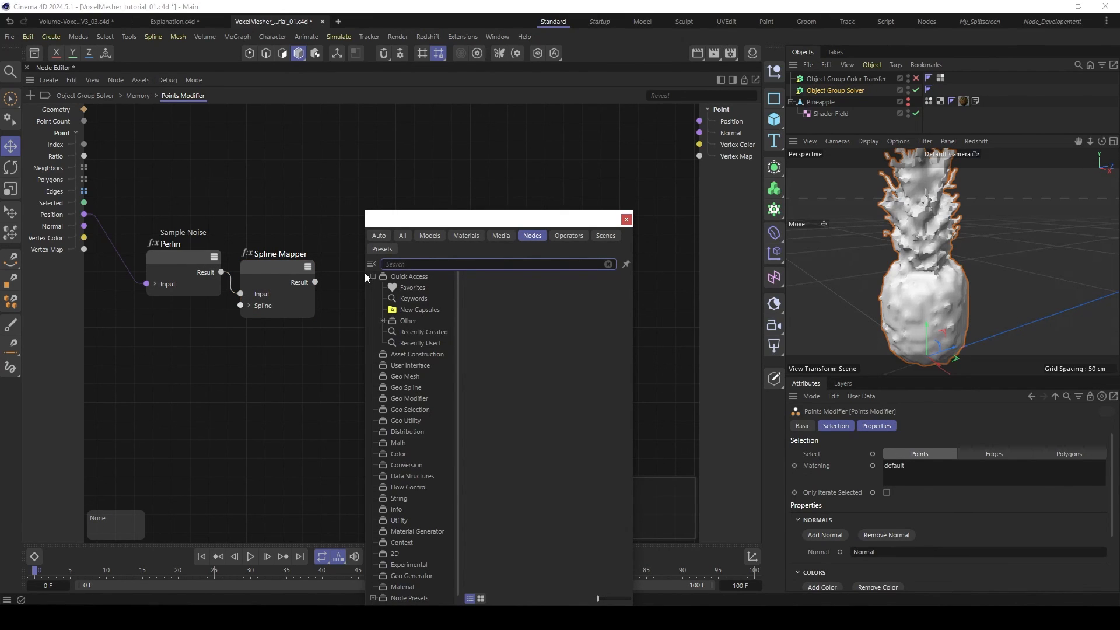
{"action": "type", "text": "mult"}
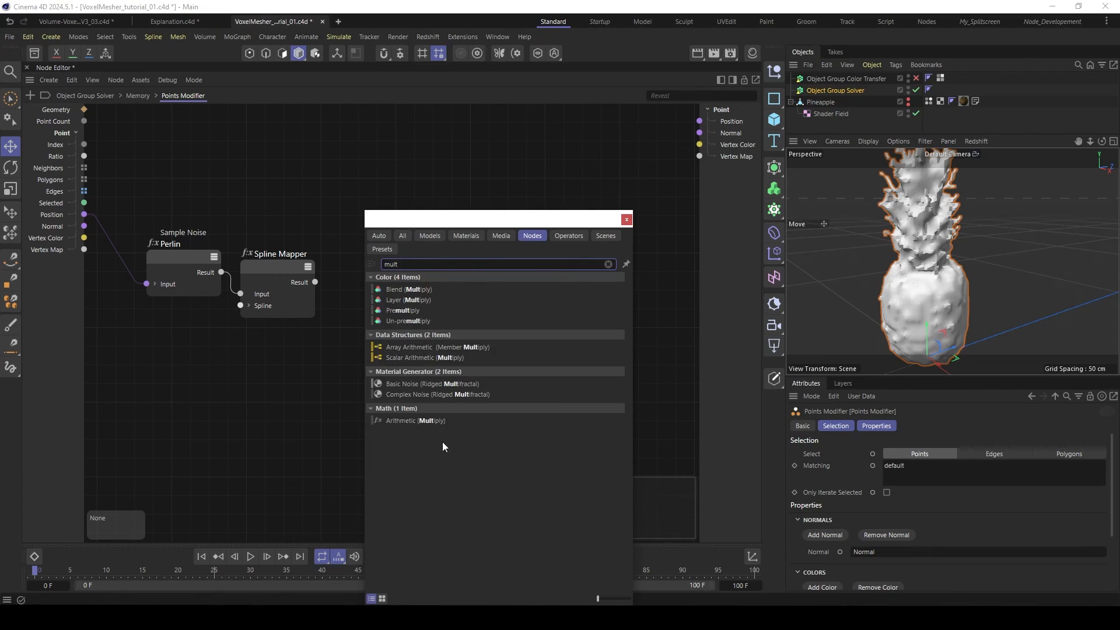
{"action": "double_click", "coordinate": [420, 420]}
{"action": "left_click_drag", "start_coordinate": [328, 301], "coordinate": [327, 302]}
{"action": "left_click_drag", "start_coordinate": [346, 274], "coordinate": [358, 271]}
{"action": "double_click", "coordinate": [877, 490]}
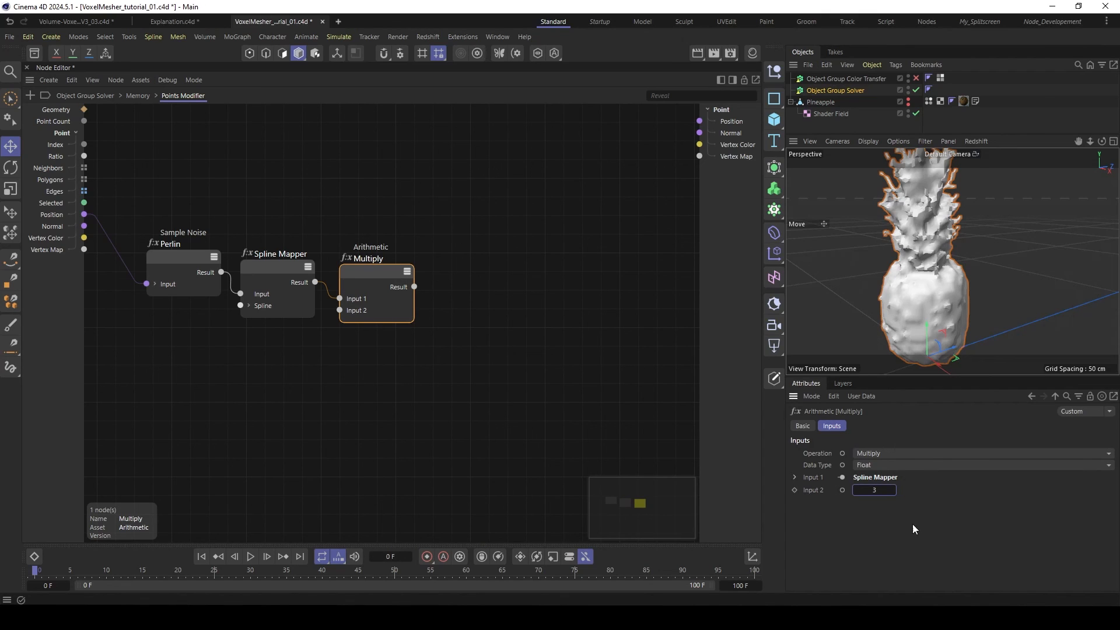
{"action": "type", "text": "3"}
- Space out the Multiply and Spline Mapper nodes, and expose the Spline port as an input of the Points Modifier
{"action": "left_click_drag", "start_coordinate": [387, 286], "coordinate": [396, 293]}
{"action": "left_click_drag", "start_coordinate": [267, 268], "coordinate": [279, 271]}
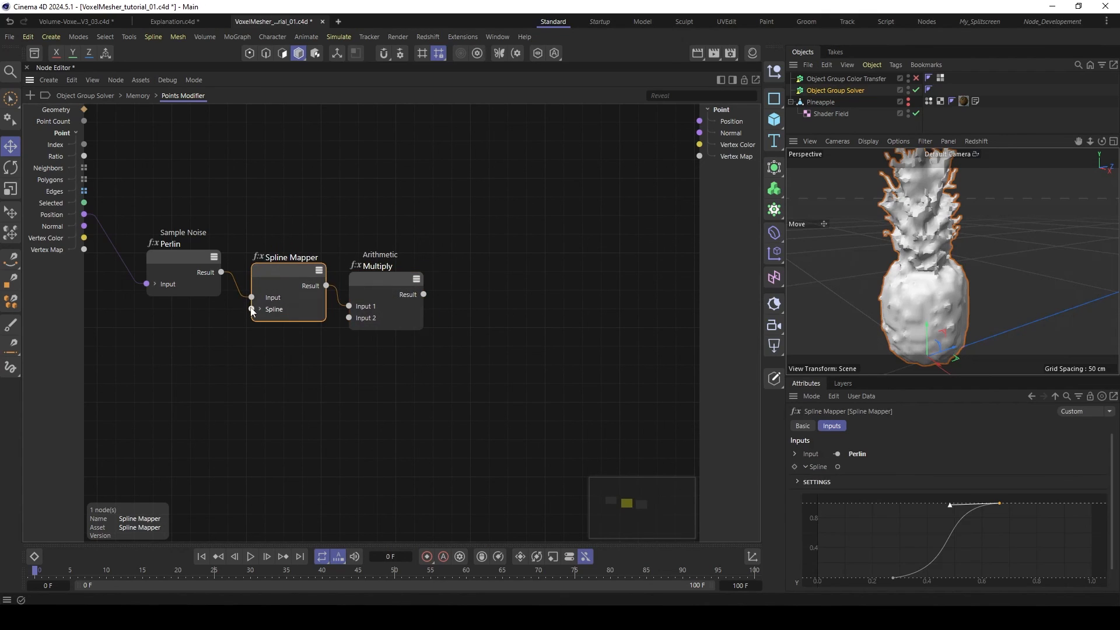
{"action": "left_click_drag", "start_coordinate": [252, 312], "coordinate": [52, 317]}
{"action": "left_click", "coordinate": [89, 326]}
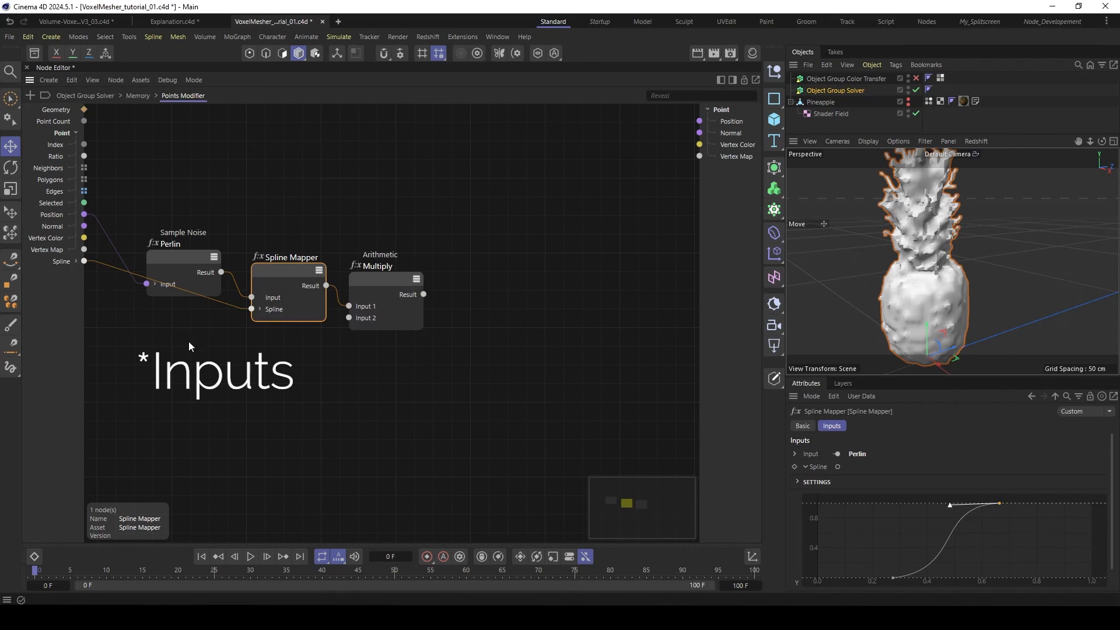
- Expose the Multiply node's Input 2 as a Points Modifier input named Strength, and realign the Spline Mapper and Multiply nodes
{"action": "right_click", "coordinate": [149, 394]}
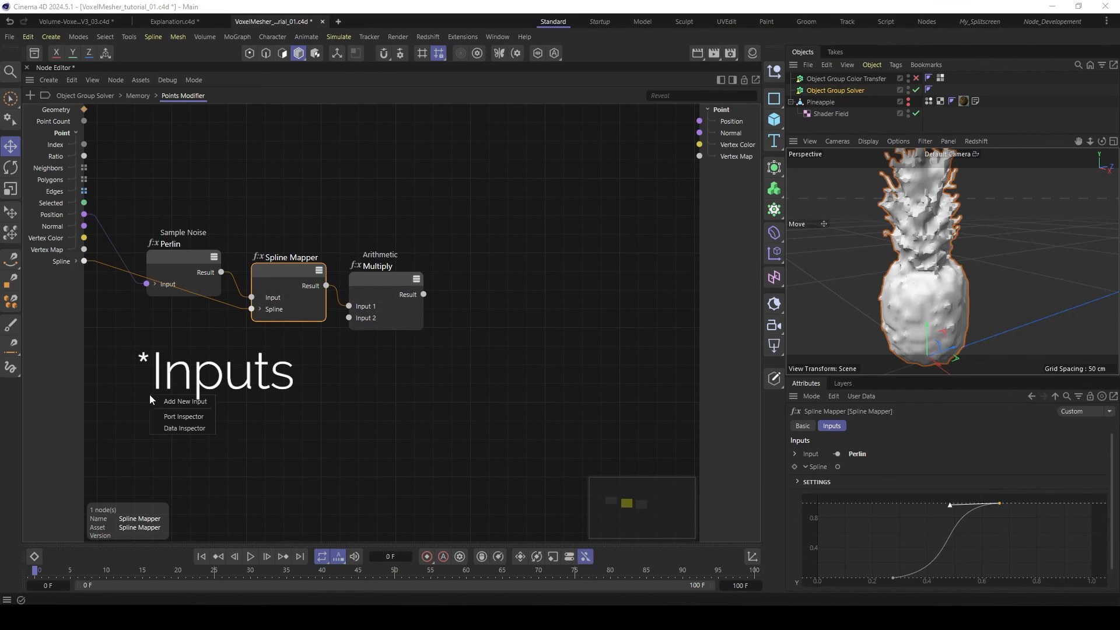
{"action": "left_click", "coordinate": [183, 400]}
{"action": "double_click", "coordinate": [61, 274]}
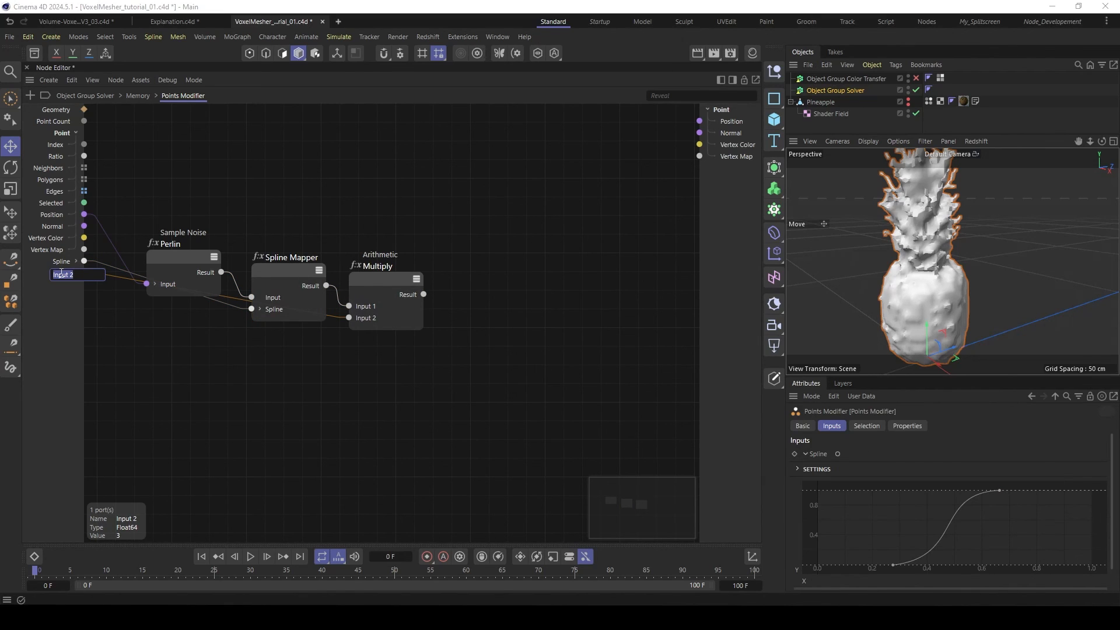
{"action": "type", "text": "Strength"}
{"action": "left_click", "coordinate": [235, 371]}
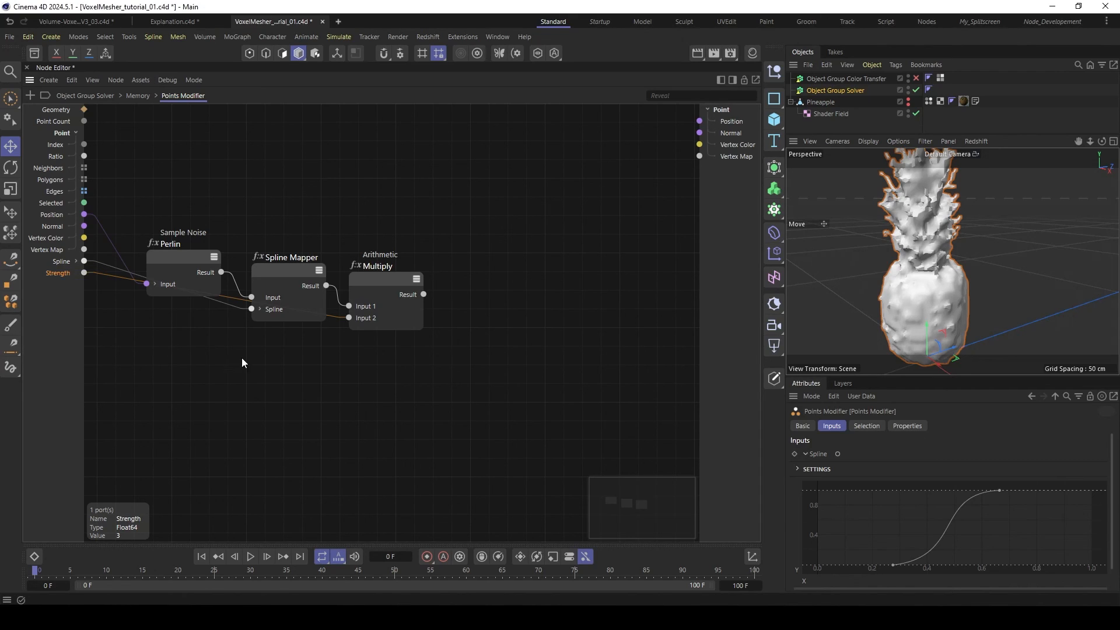
{"action": "mouse_move", "coordinate": [291, 268]}
{"action": "left_mouse_down"}
{"action": "mouse_move", "coordinate": [296, 260]}
{"action": "mouse_move", "coordinate": [291, 276]}
{"action": "left_mouse_up"}
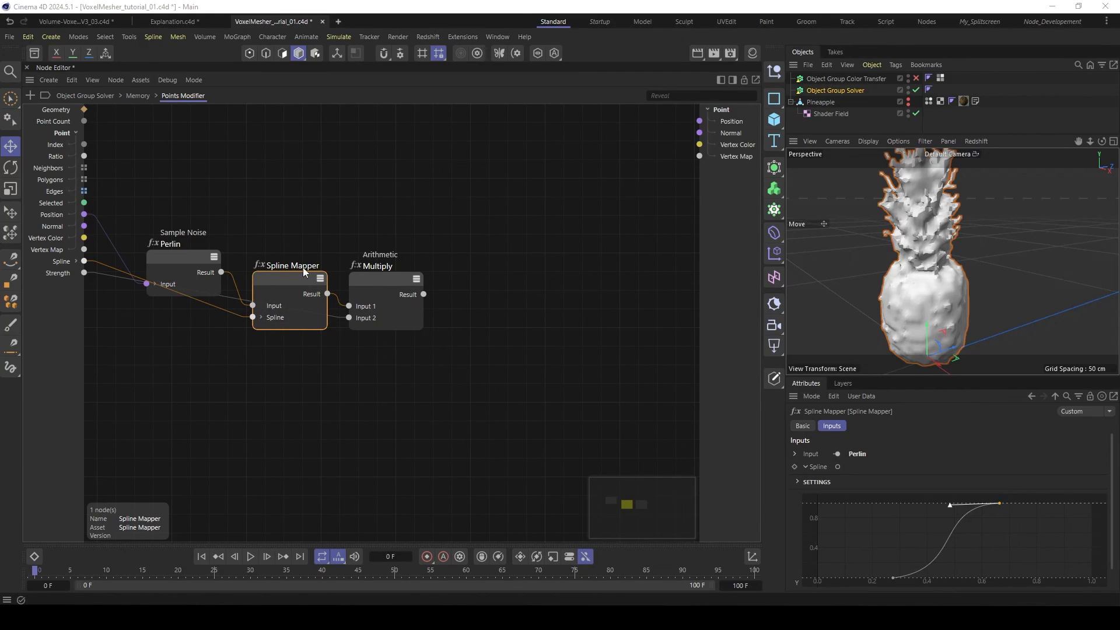
{"action": "left_click", "coordinate": [79, 226]}
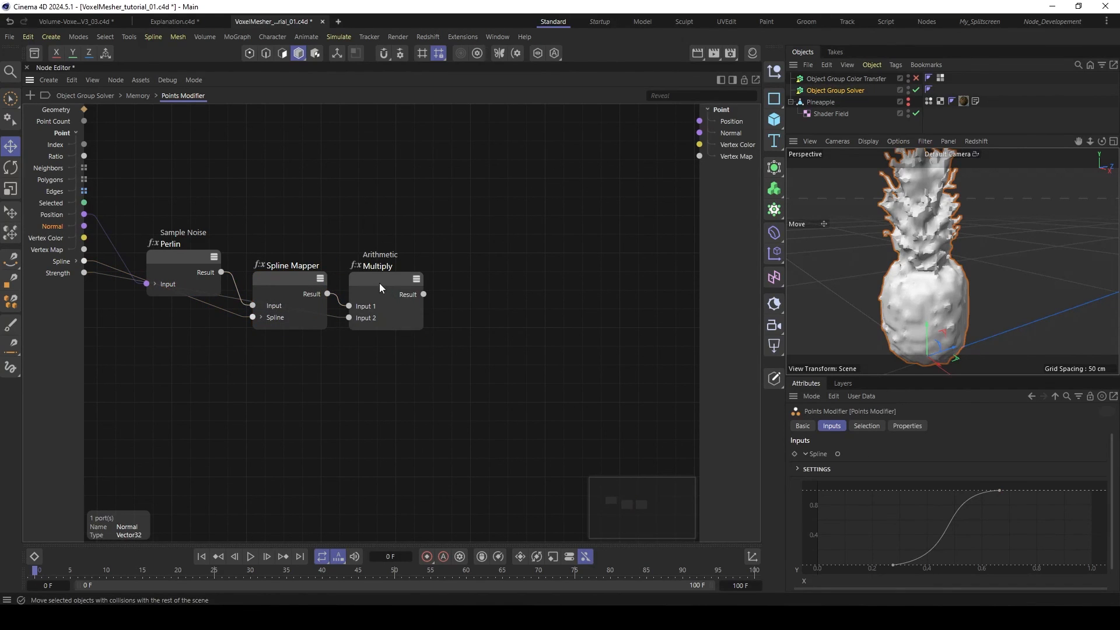
{"action": "left_click_drag", "start_coordinate": [379, 283], "coordinate": [379, 289]}
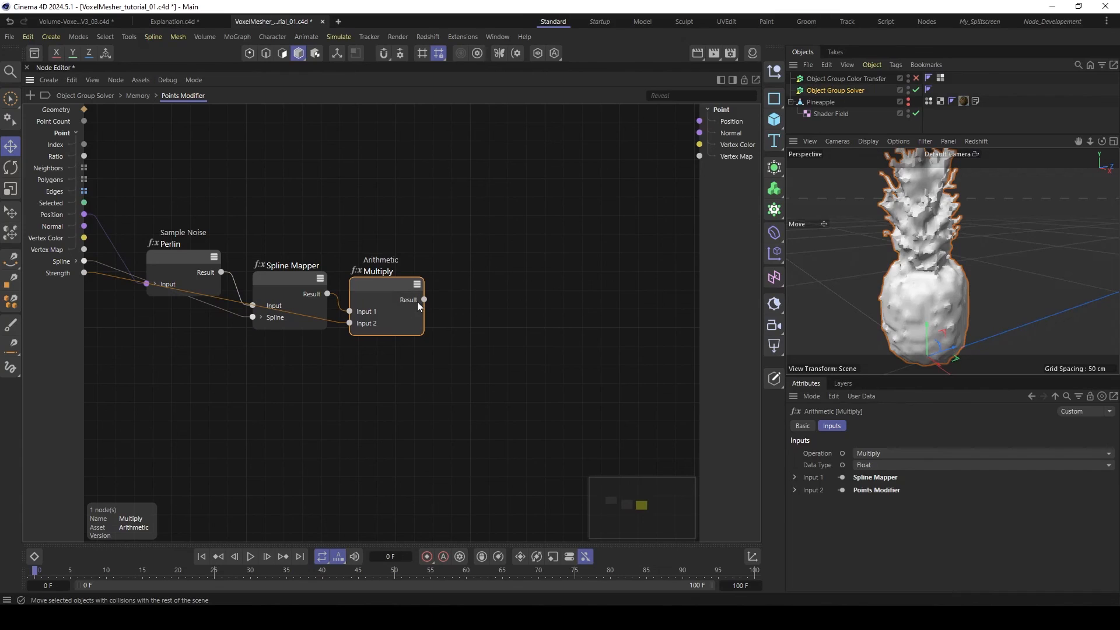
- Add a Scale node above the Multiply node and set its Data Type to Vector
{"action": "double_click", "coordinate": [467, 239]}
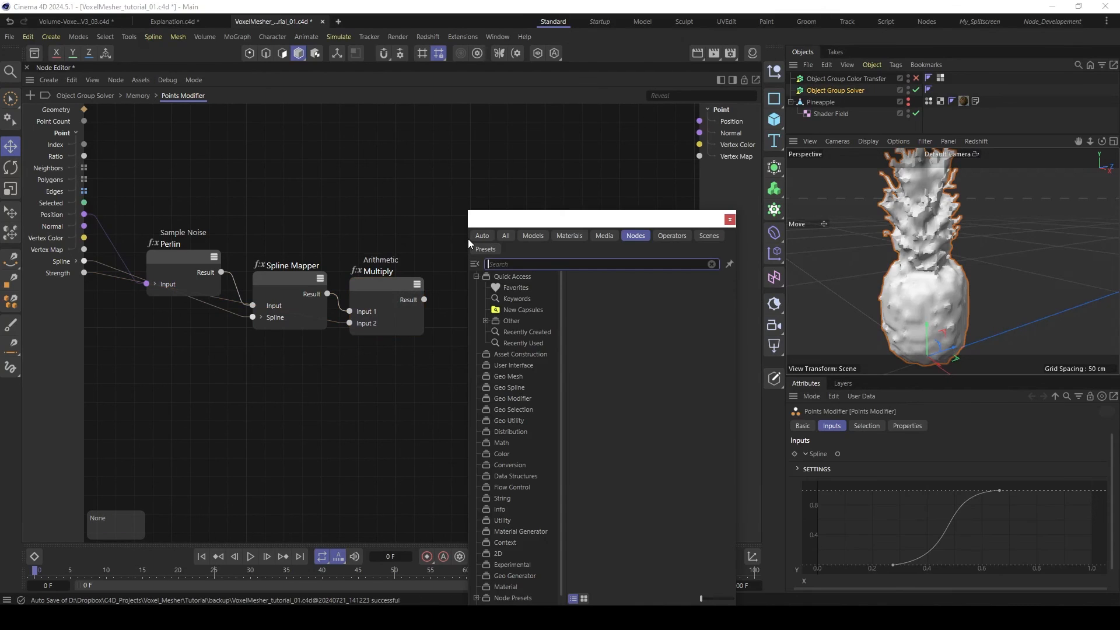
{"action": "type", "text": "scale"}
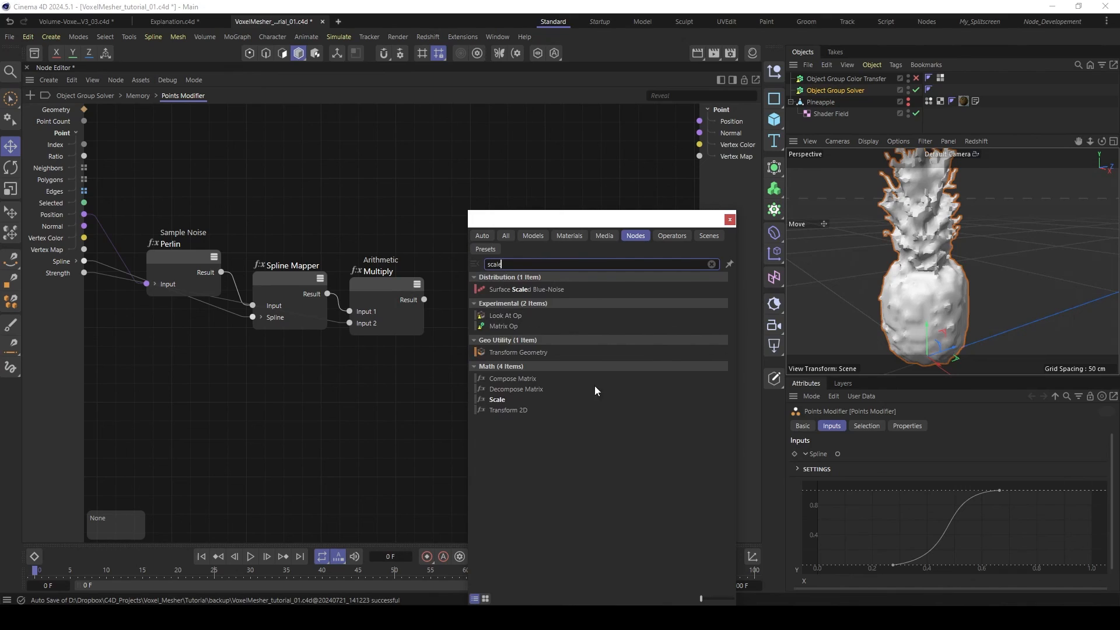
{"action": "double_click", "coordinate": [503, 401]}
{"action": "left_click_drag", "start_coordinate": [451, 240], "coordinate": [450, 219]}
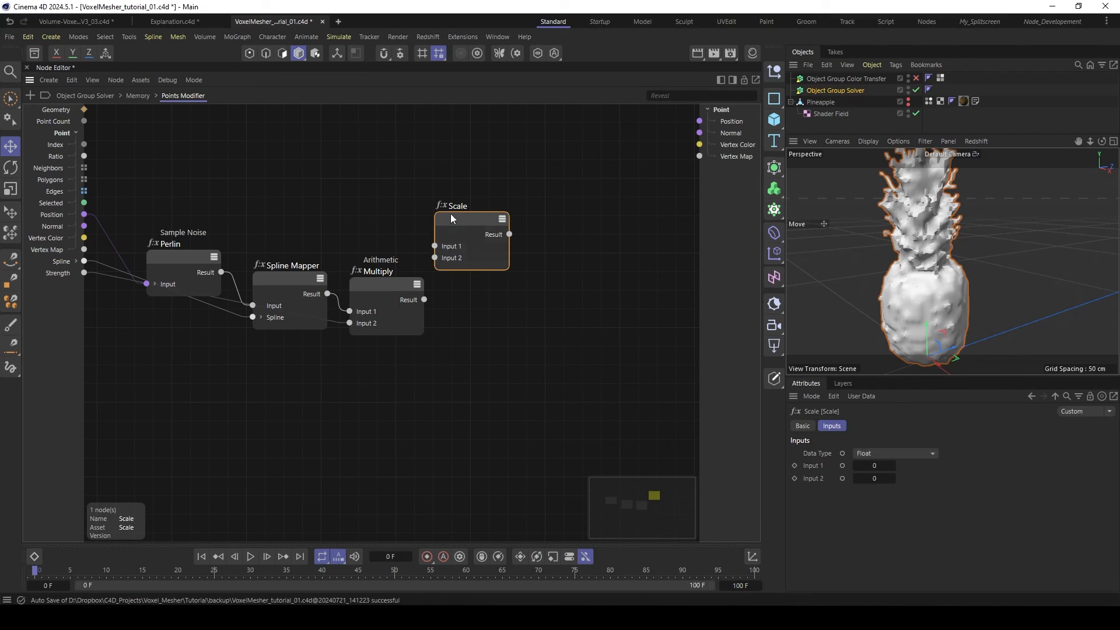
{"action": "left_click", "coordinate": [864, 453]}
{"action": "left_click", "coordinate": [883, 535]}
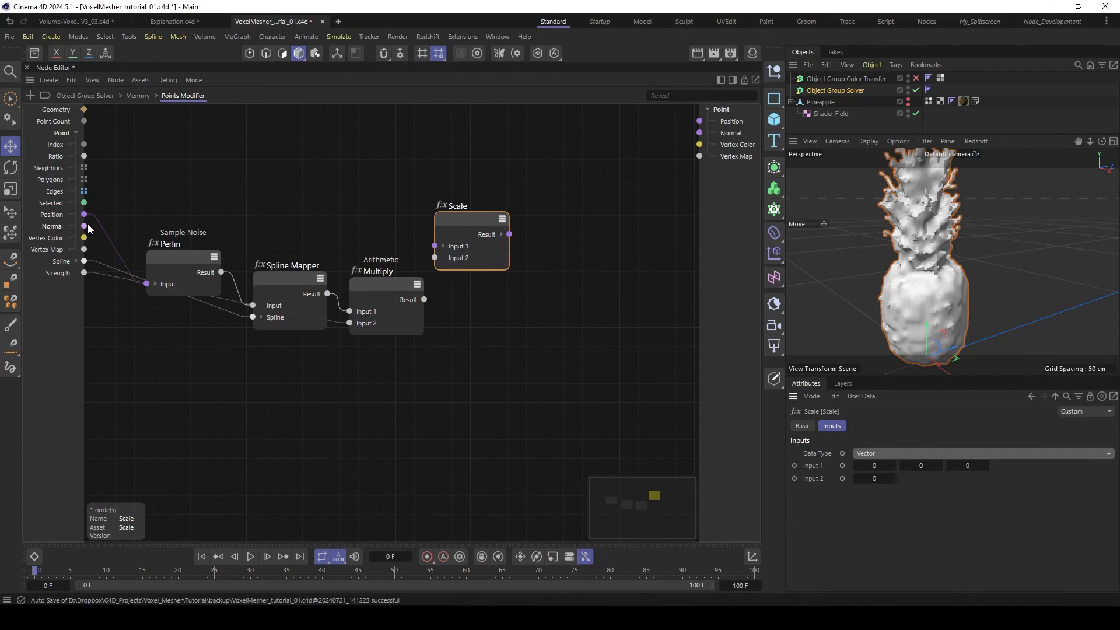
- Feed the point Normal into the Scale node's Input 1 and the Multiply Result into its Input 2
{"action": "left_click_drag", "start_coordinate": [84, 225], "coordinate": [435, 245]}
{"action": "left_click_drag", "start_coordinate": [484, 213], "coordinate": [500, 216]}
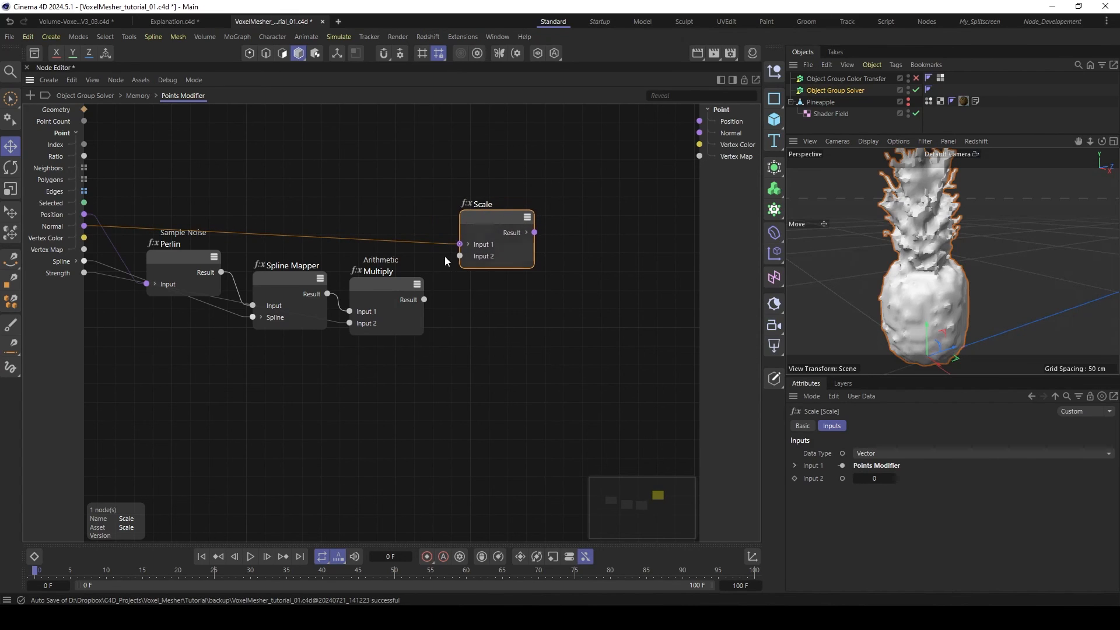
{"action": "left_click_drag", "start_coordinate": [424, 300], "coordinate": [460, 260]}
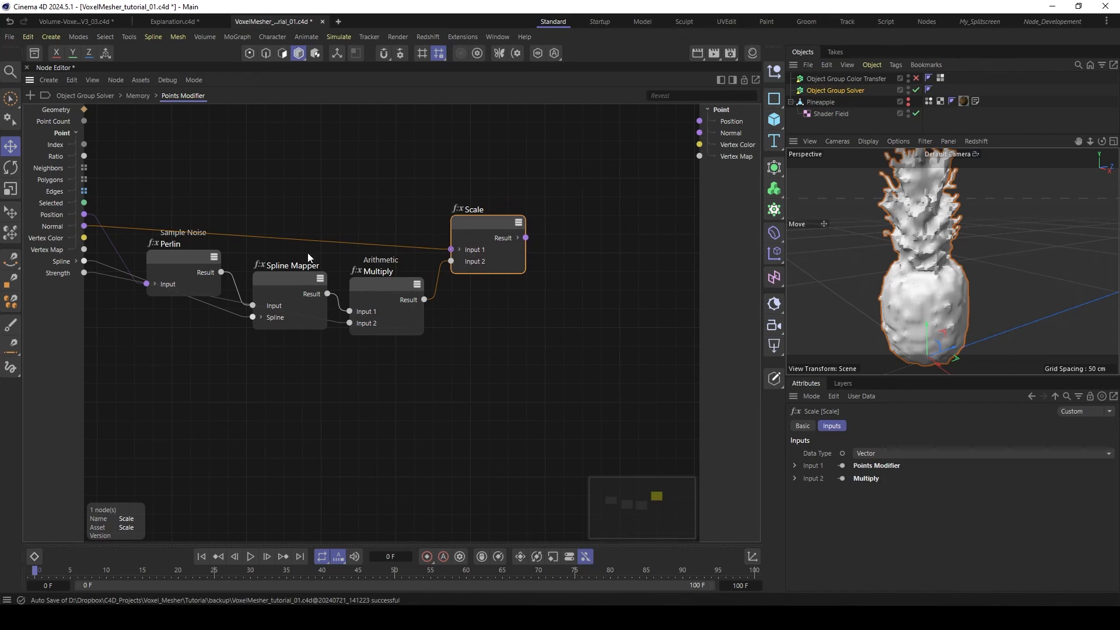
{"action": "left_click_drag", "start_coordinate": [475, 222], "coordinate": [468, 234]}
- Add an Arithmetic Add node beyond the Scale node and set its Data Type to Vector
{"action": "double_click", "coordinate": [411, 199]}
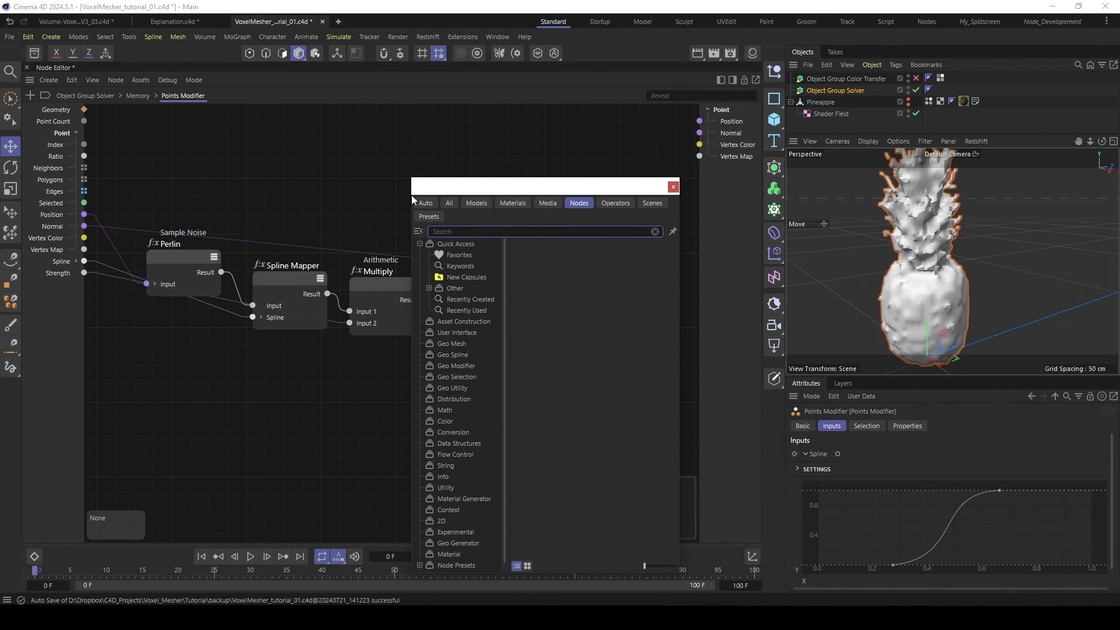
{"action": "type", "text": "add"}
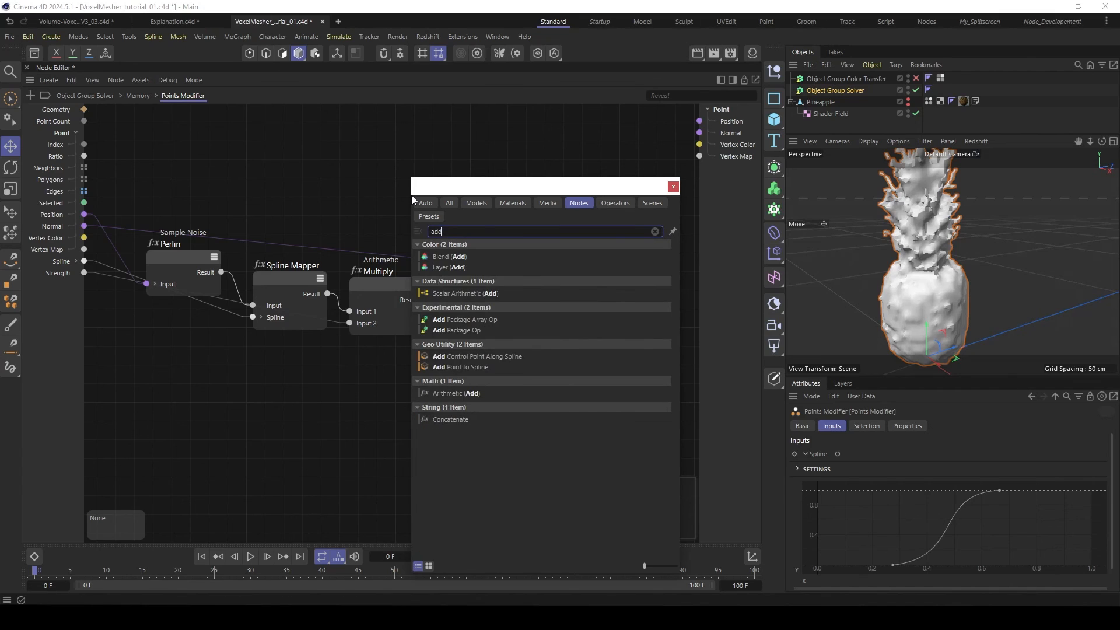
{"action": "double_click", "coordinate": [470, 393]}
{"action": "left_click_drag", "start_coordinate": [406, 197], "coordinate": [565, 173]}
{"action": "left_click", "coordinate": [875, 465]}
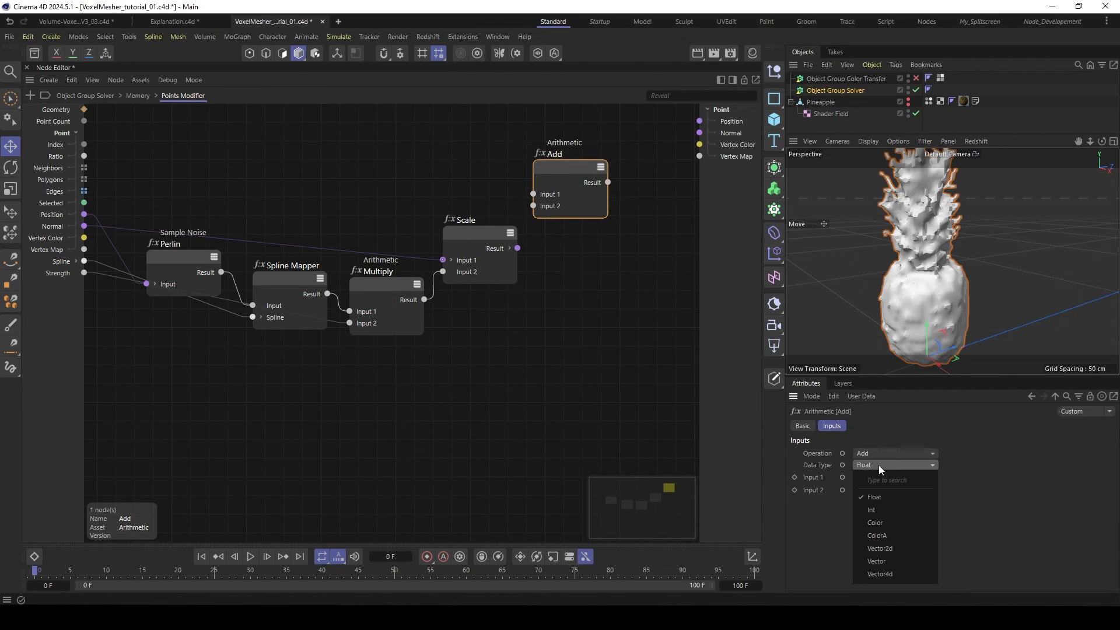
{"action": "left_click", "coordinate": [889, 550]}
- Add the point Position and the Scale Result in the Add node, and output its Result to the point Position
{"action": "left_click_drag", "start_coordinate": [85, 217], "coordinate": [533, 206]}
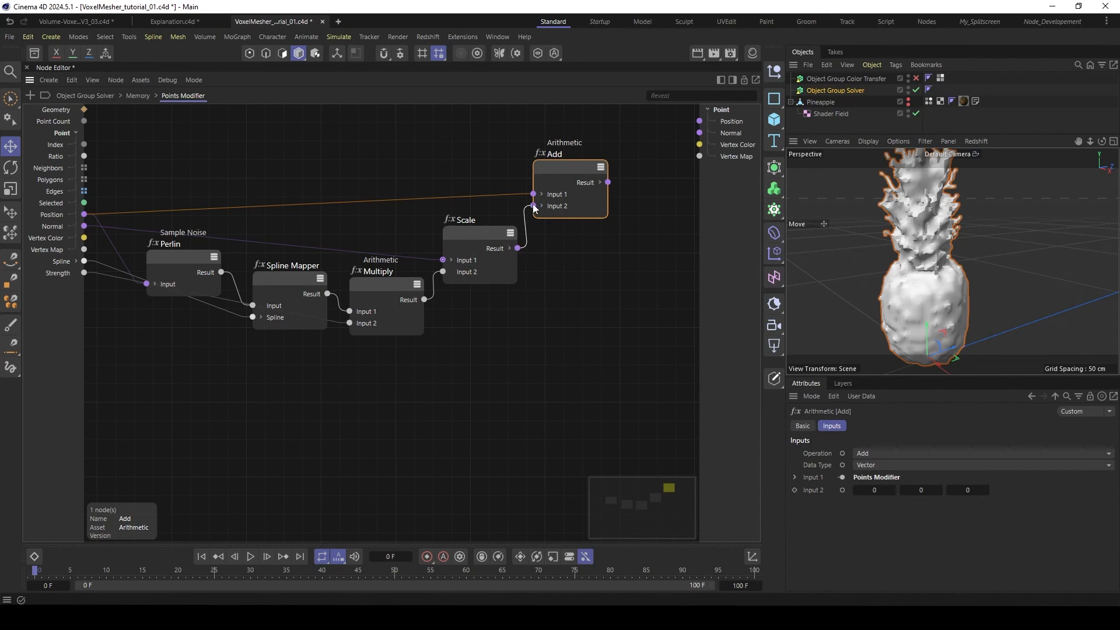
{"action": "left_click_drag", "start_coordinate": [553, 164], "coordinate": [701, 121]}
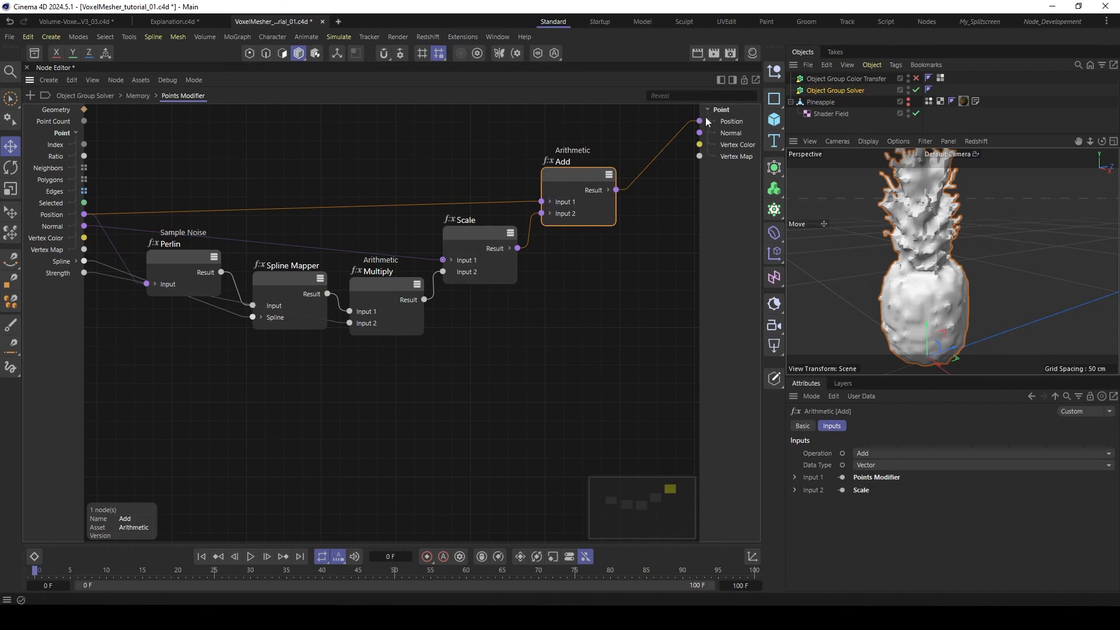
{"action": "left_click_drag", "start_coordinate": [580, 181], "coordinate": [585, 181]}
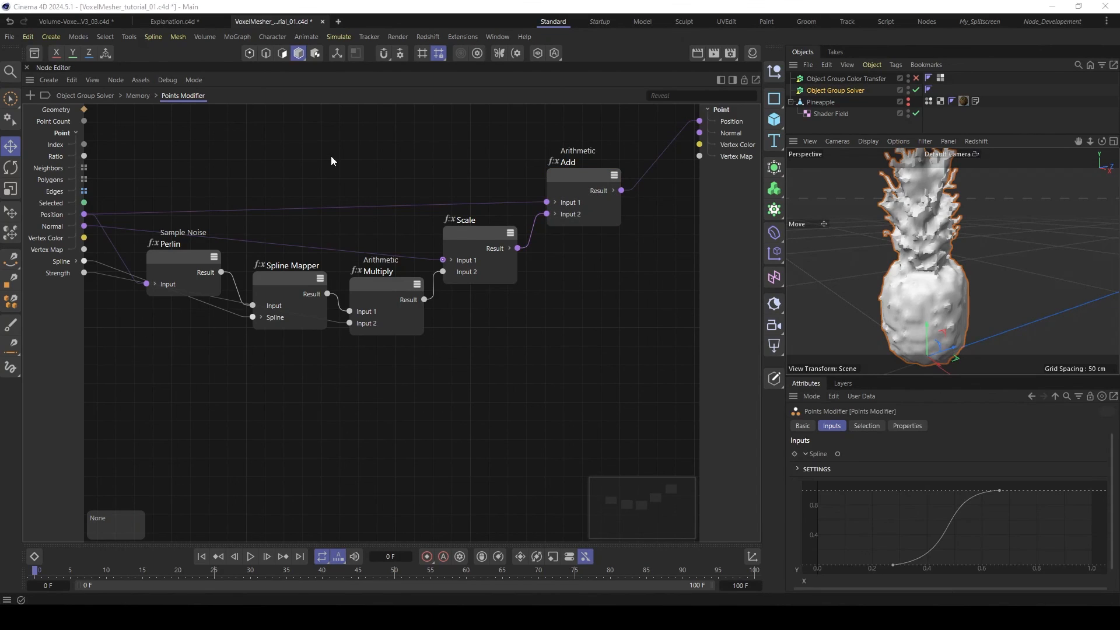
- Return to the Memory graph, connect the Points Modifier's Geometry to the Next Geo output, and set its Strength to 1
{"action": "left_click", "coordinate": [139, 97]}
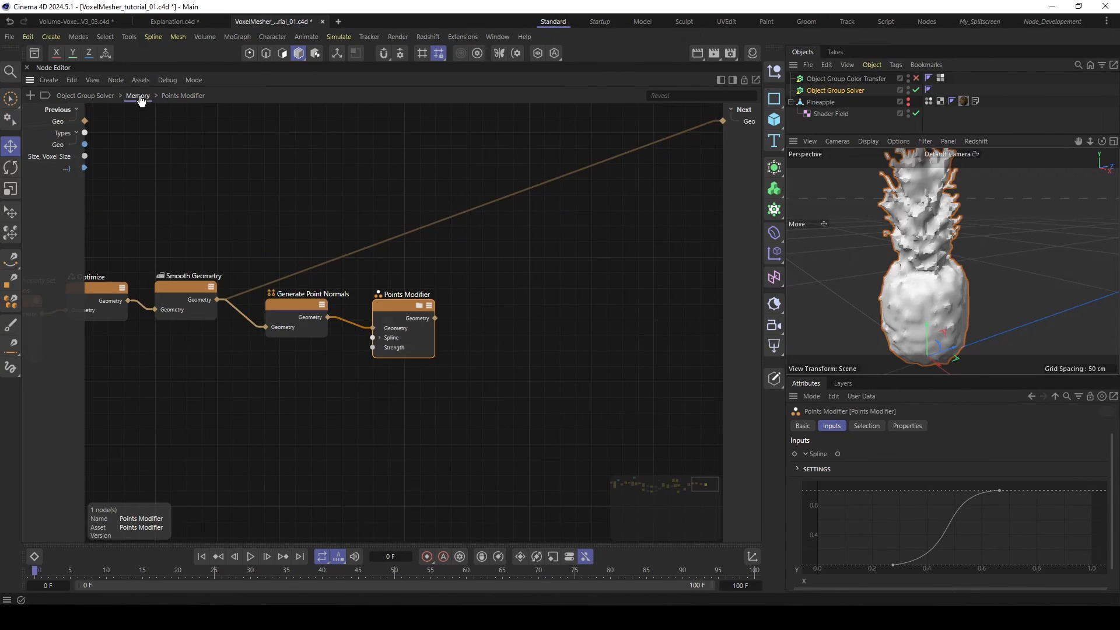
{"action": "left_click_drag", "start_coordinate": [257, 285], "coordinate": [405, 308]}
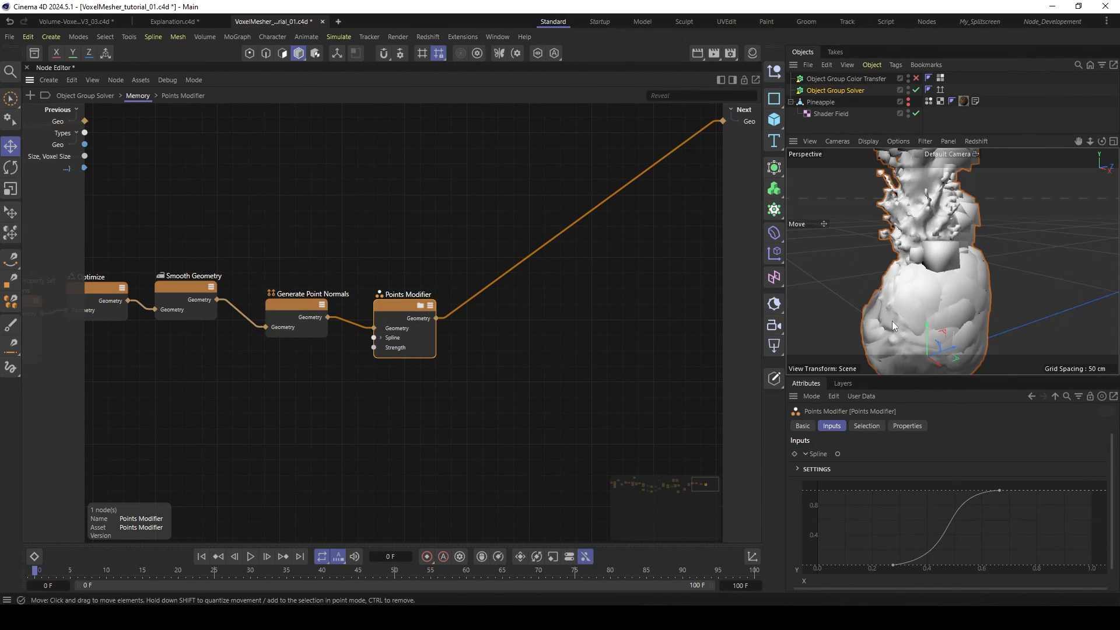
{"action": "left_click_drag", "start_coordinate": [896, 374], "coordinate": [896, 286]}
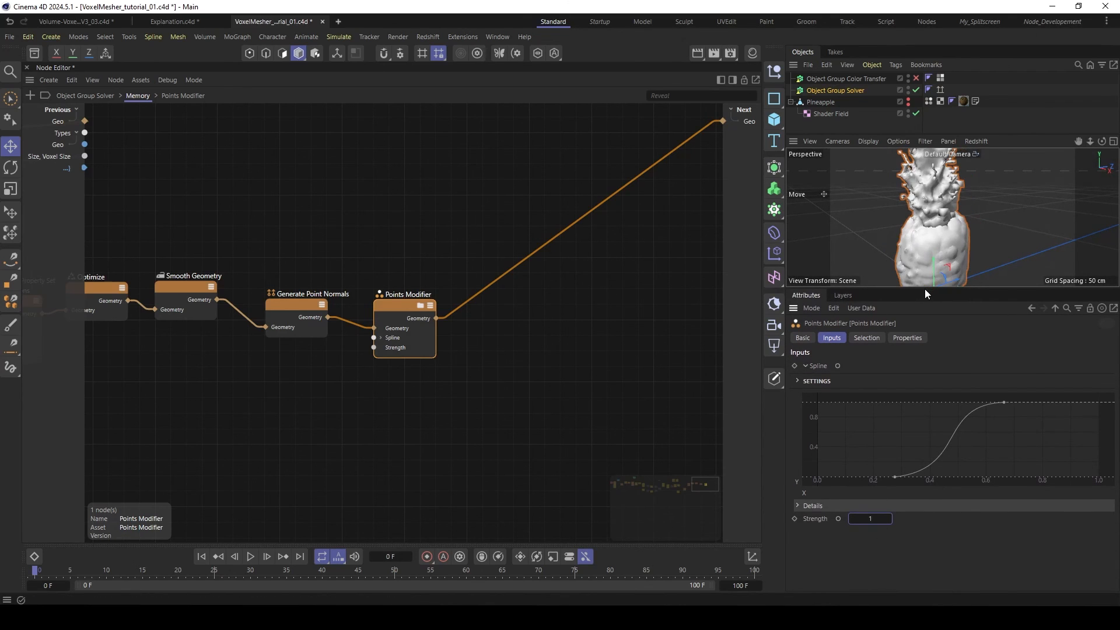
{"action": "left_click_drag", "start_coordinate": [925, 289], "coordinate": [925, 351]}
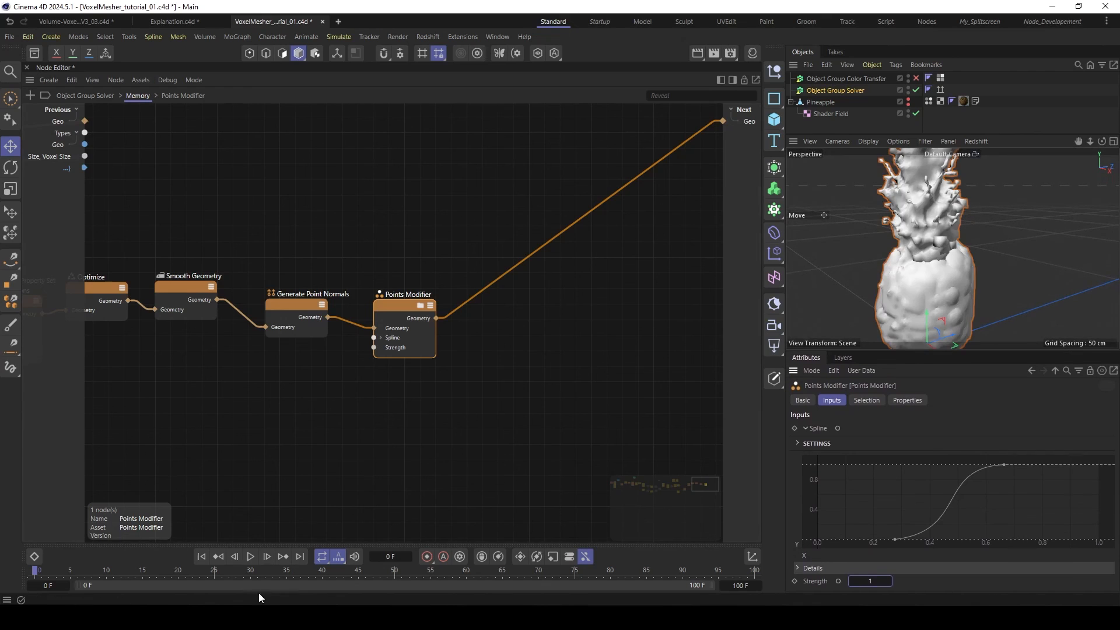
- Play the first few frames to inspect the growing pineapple, and return the timeline to frame 0
{"action": "left_click", "coordinate": [250, 556]}
{"action": "left_click", "coordinate": [250, 556]}
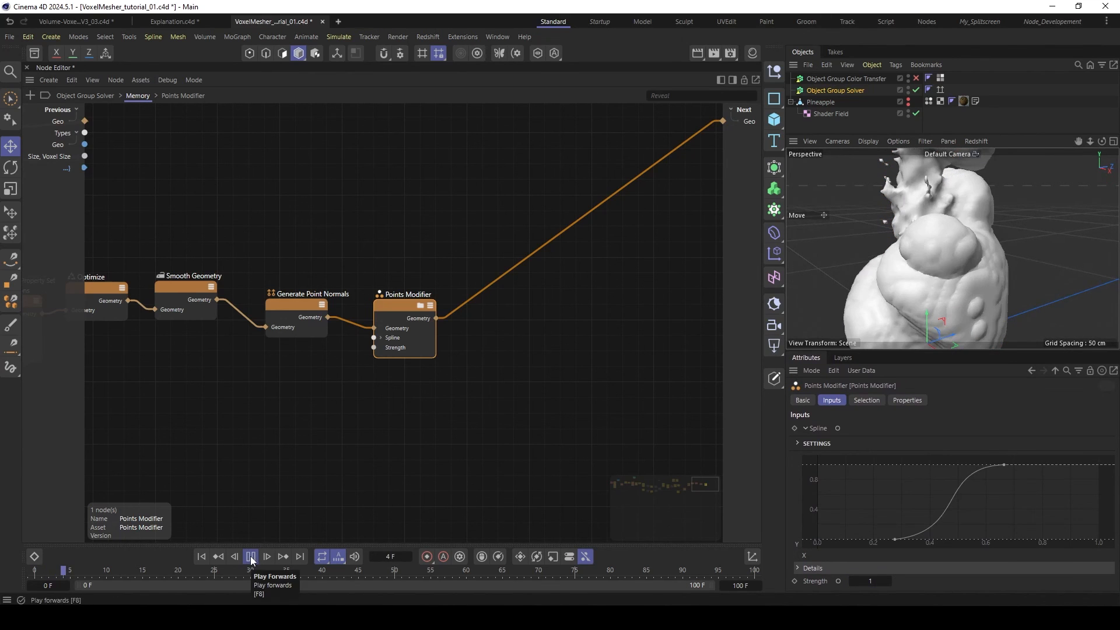
{"action": "left_click_drag", "start_coordinate": [954, 244], "coordinate": [930, 257], "text": "alt"}
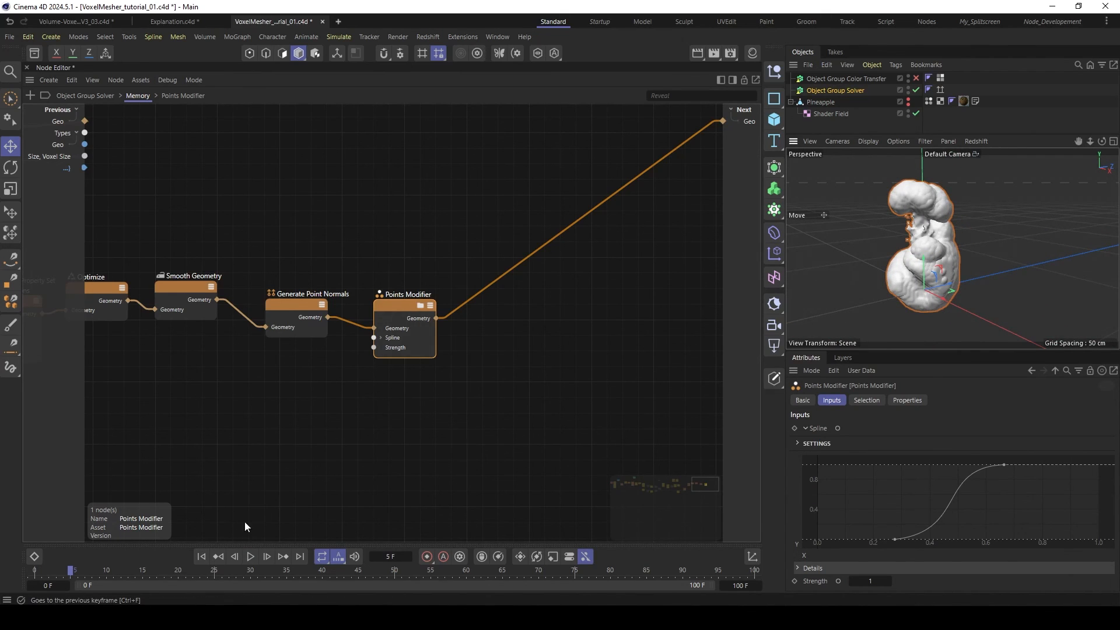
{"action": "left_click", "coordinate": [202, 556]}
- Open the Points Modifier graph and show the Scale, Noise Type and Seed ports on the Perlin noise node
{"action": "double_click", "coordinate": [403, 302]}
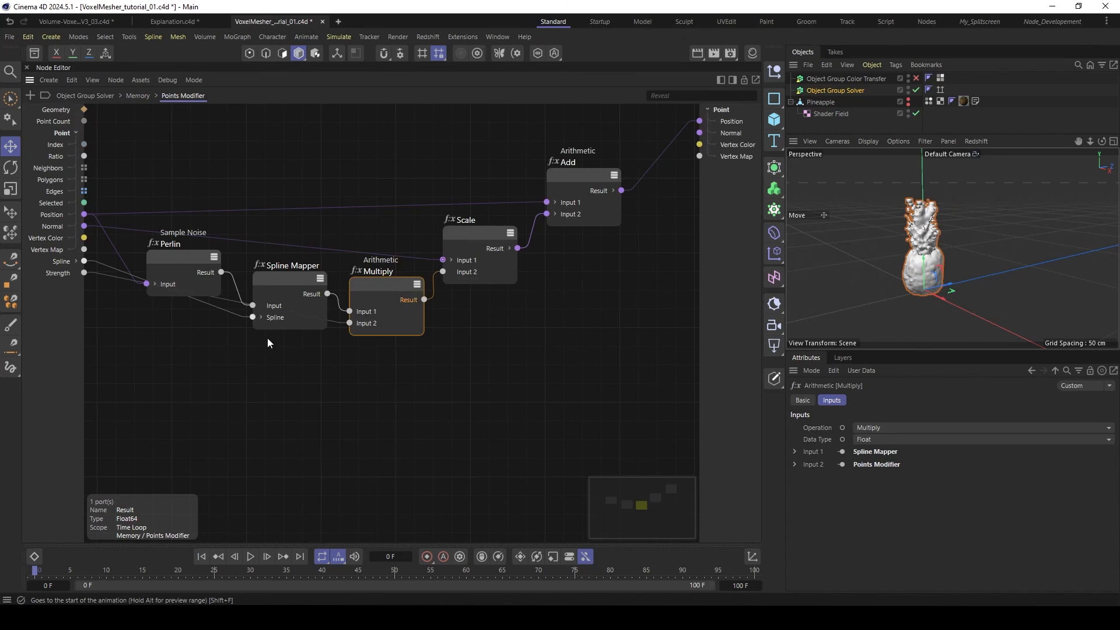
{"action": "left_click", "coordinate": [304, 285]}
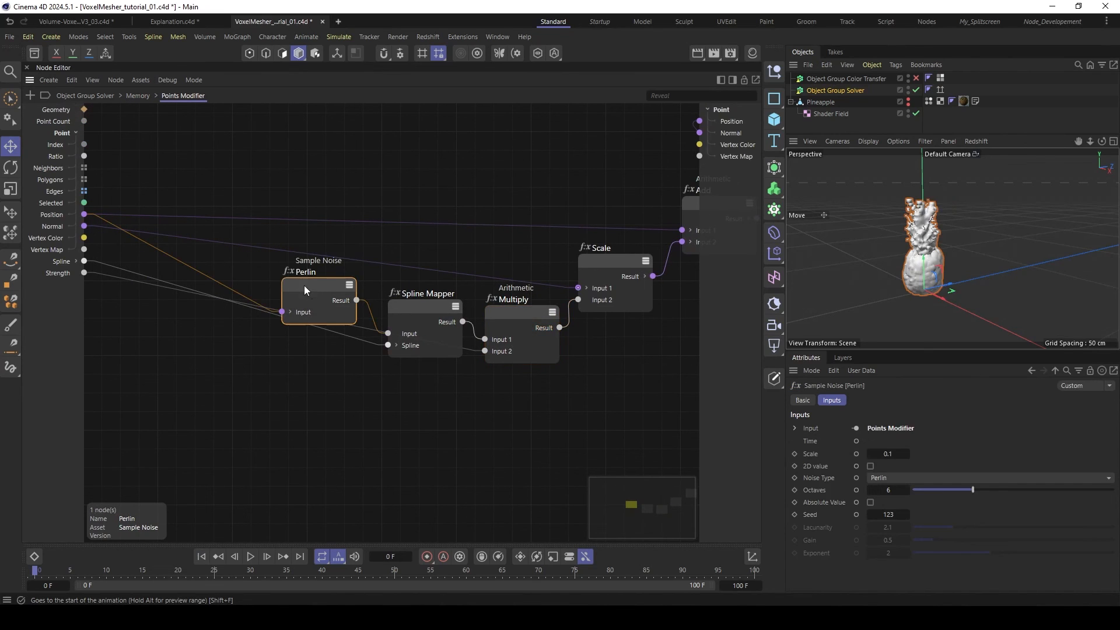
{"action": "left_click", "coordinate": [855, 453]}
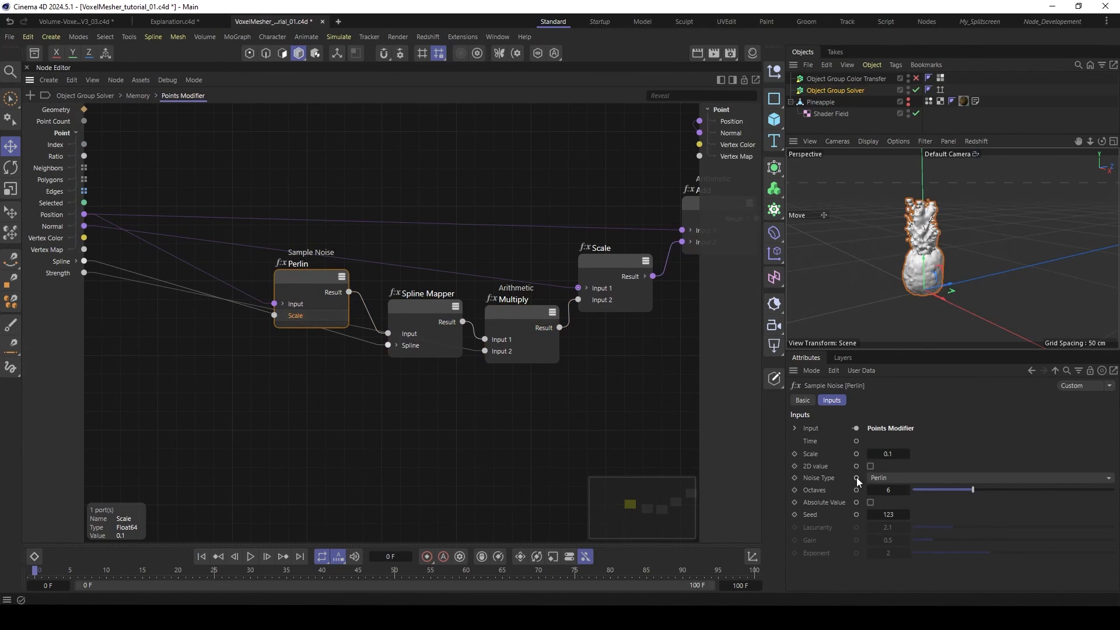
{"action": "left_click", "coordinate": [856, 477]}
{"action": "left_click", "coordinate": [856, 514]}
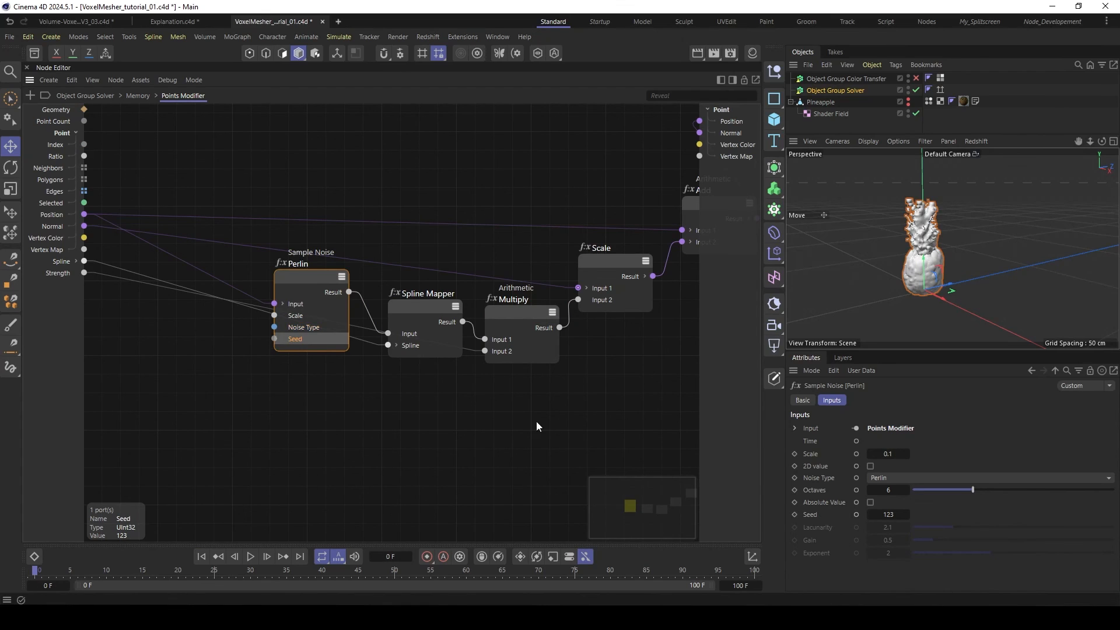
- Expose the noise node's Scale, Noise Type and Seed ports as inputs of the Points Modifier
{"action": "left_click_drag", "start_coordinate": [300, 297], "coordinate": [220, 373]}
{"action": "left_click", "coordinate": [215, 356]}
{"action": "left_click", "coordinate": [214, 371]}
{"action": "left_click", "coordinate": [221, 382]}
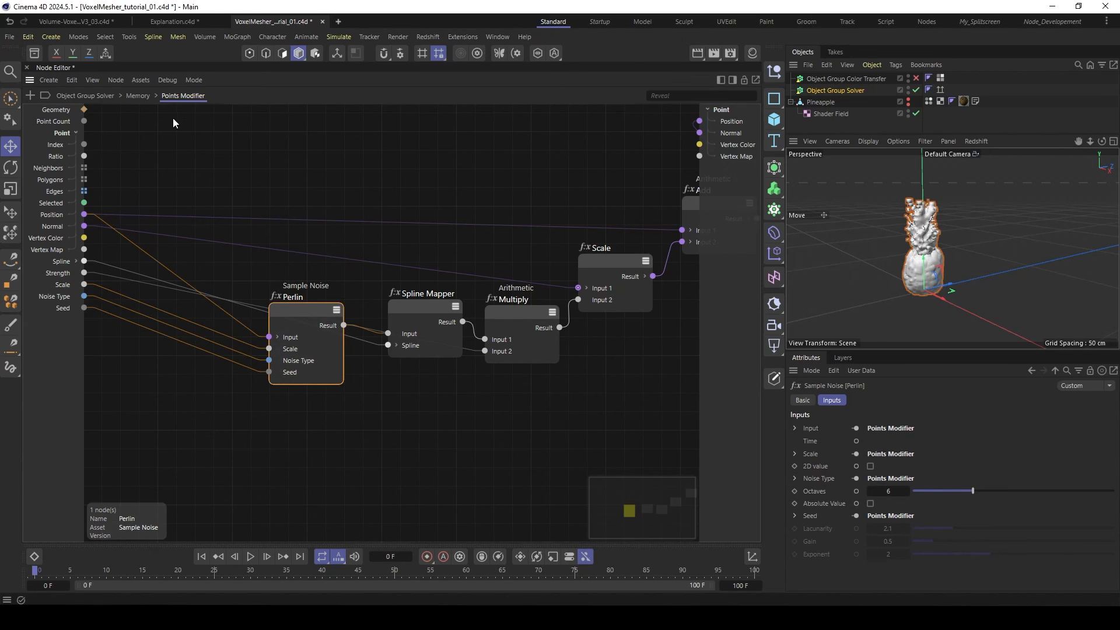
- Back in the Memory graph, set the Points Modifier's Noise Type to VL and its Scale to 0.05
{"action": "left_click", "coordinate": [134, 97]}
{"action": "left_click", "coordinate": [392, 310]}
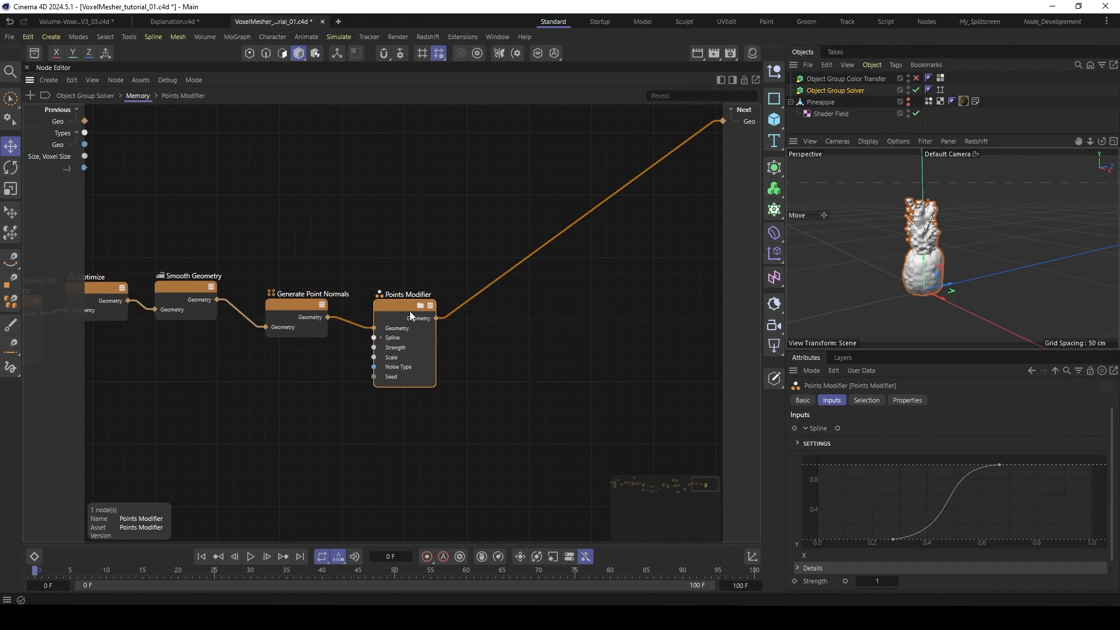
{"action": "left_click_drag", "start_coordinate": [875, 351], "coordinate": [876, 300]}
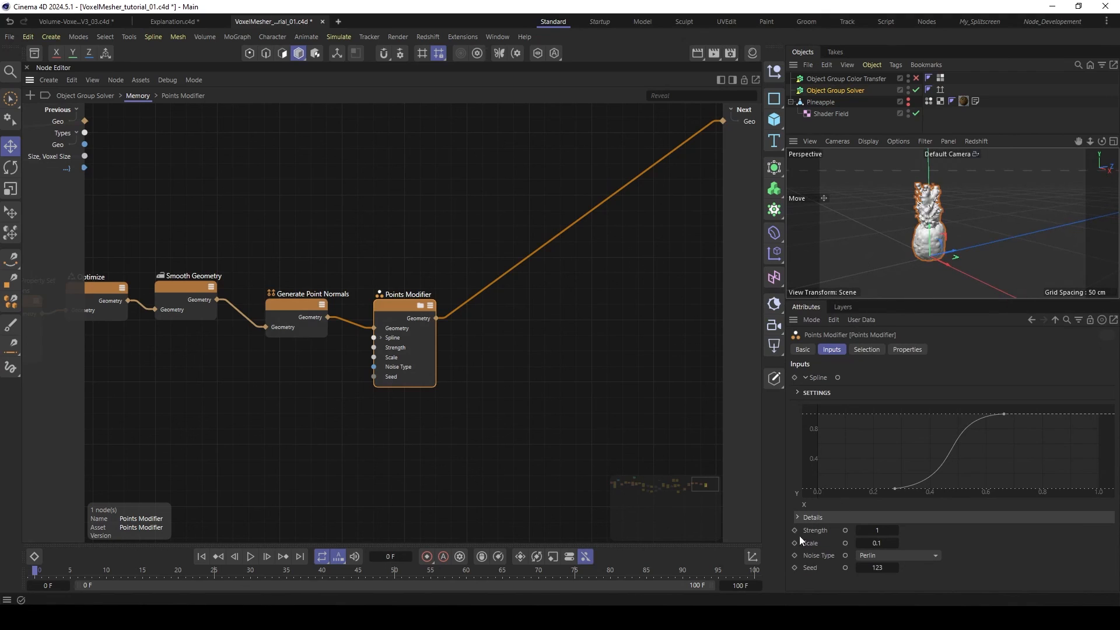
{"action": "scroll", "coordinate": [936, 223], "scroll_direction": "up", "scroll_amount": 5}
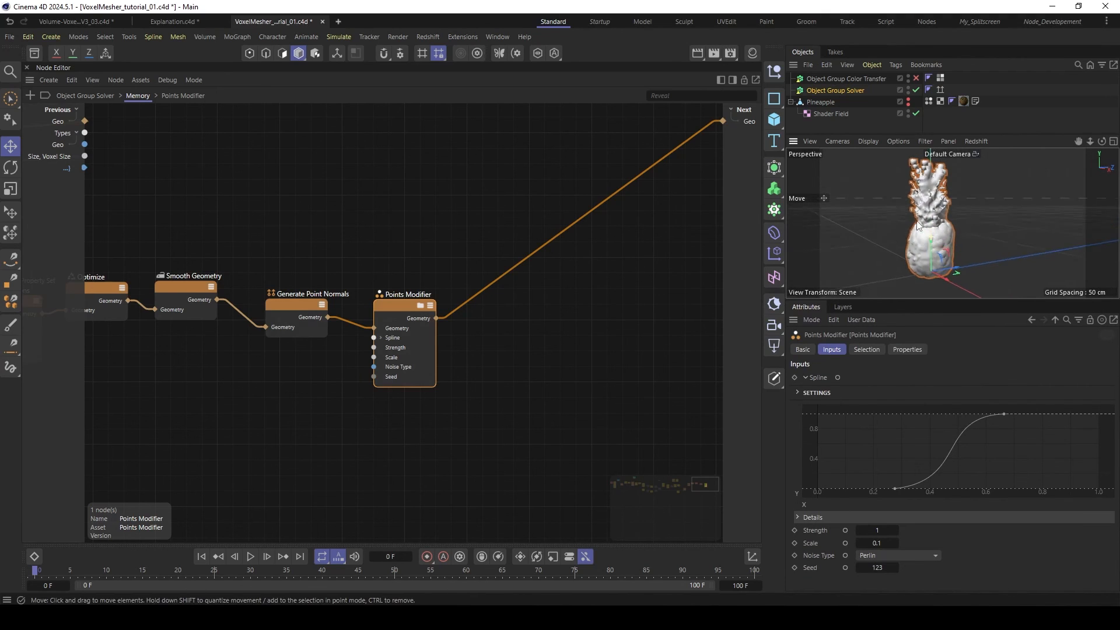
{"action": "left_click", "coordinate": [885, 554]}
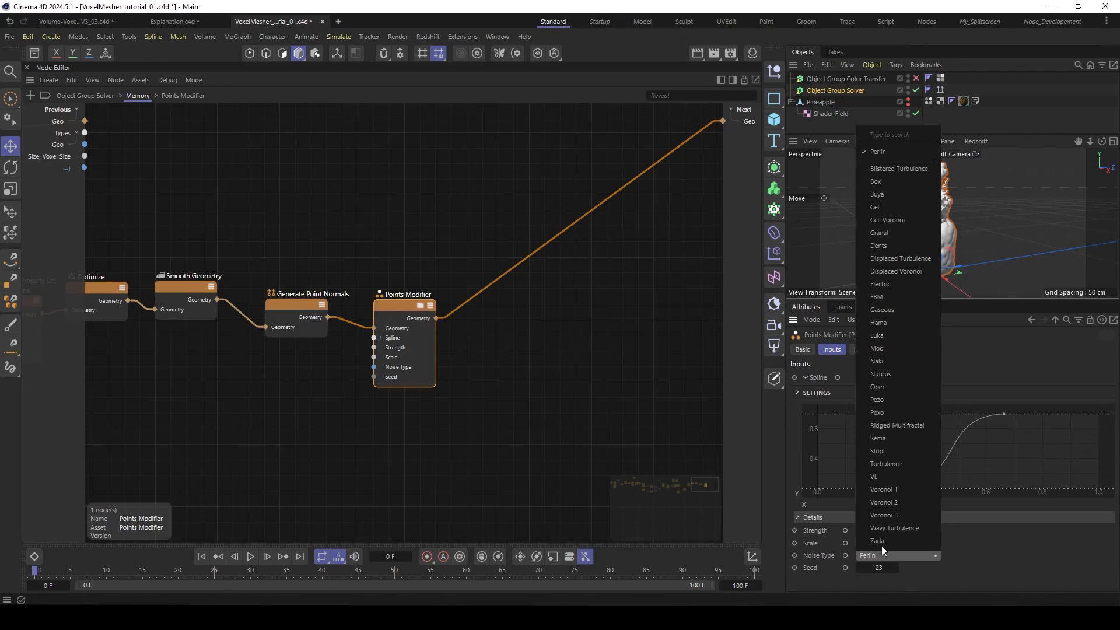
{"action": "left_click", "coordinate": [893, 475]}
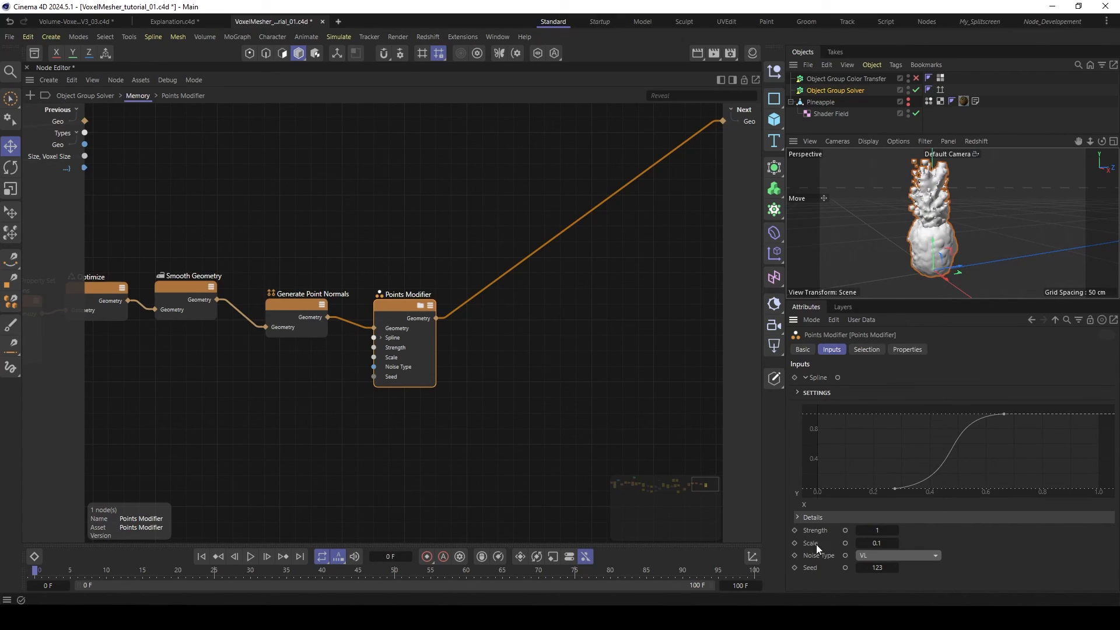
{"action": "left_click", "coordinate": [879, 532]}
{"action": "left_click", "coordinate": [892, 543]}
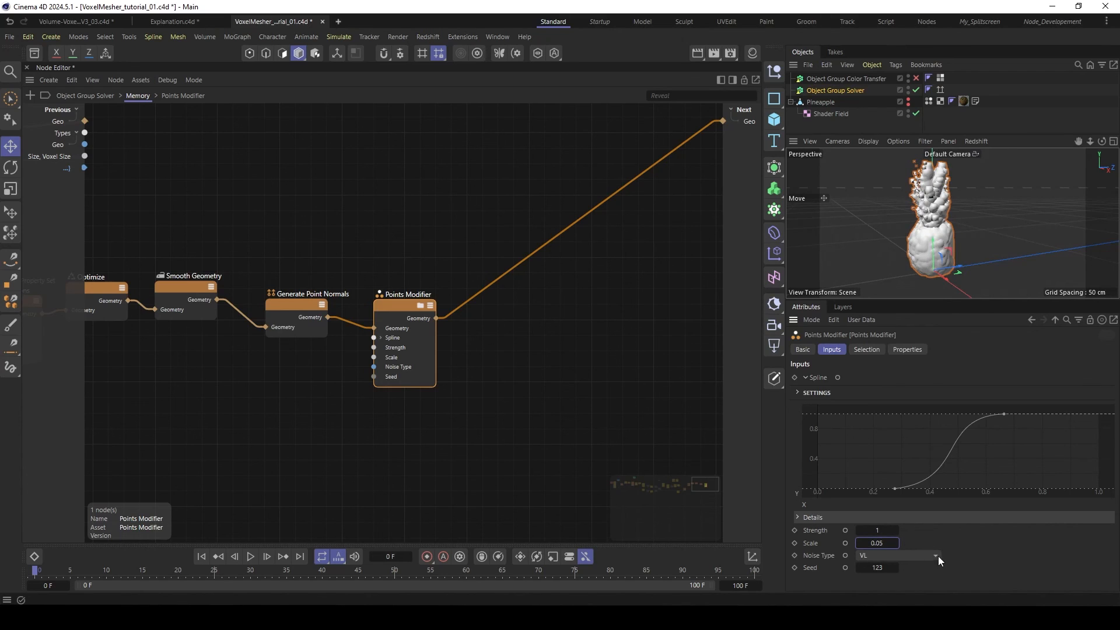
- Set the Scale of the Points Modifier's noise to 0.2
{"action": "left_click_drag", "start_coordinate": [885, 543], "coordinate": [875, 545]}
{"action": "type", "text": "2"}
{"action": "key", "text": "Return"}
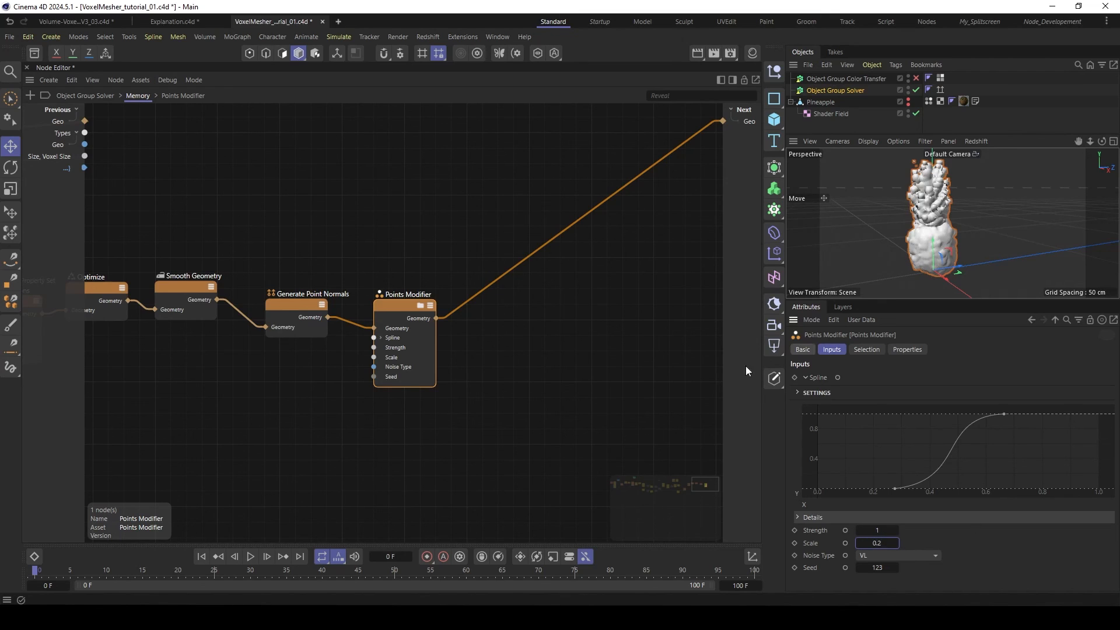
- Play the first few frames, inspect the displaced pineapple from another angle, and return the timeline to frame 0
{"action": "left_click", "coordinate": [251, 557]}
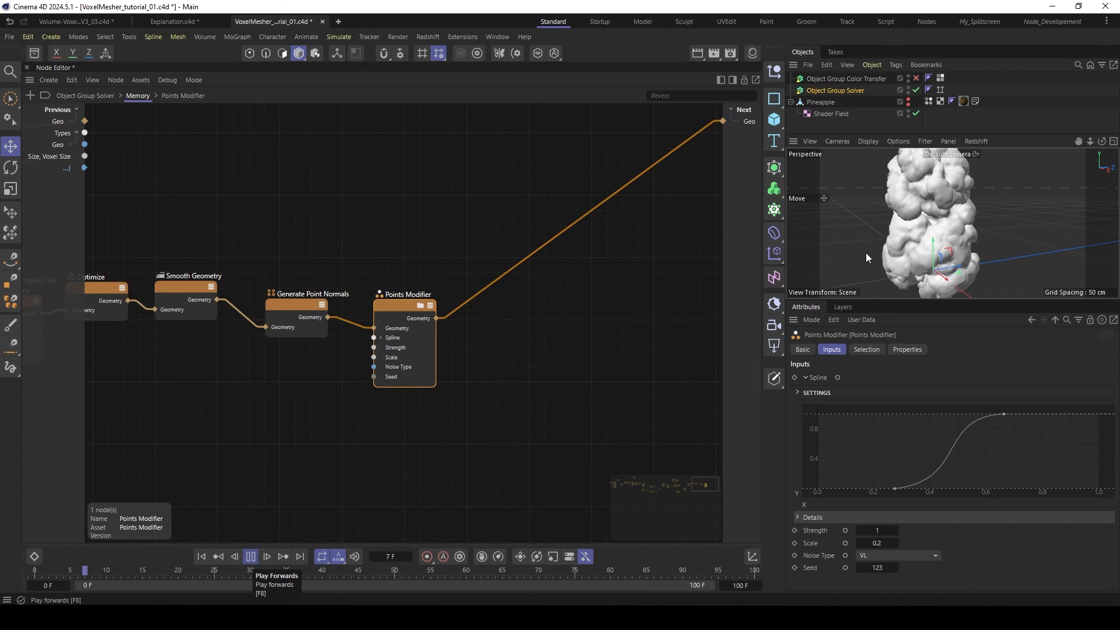
{"action": "key", "text": "F8"}
{"action": "mouse_move", "coordinate": [907, 246]}
{"action": "left_mouse_down", "text": "alt"}
{"action": "mouse_move", "coordinate": [977, 211]}
{"action": "mouse_move", "coordinate": [1094, 216]}
{"action": "mouse_move", "coordinate": [894, 229]}
{"action": "left_mouse_up", "text": "alt"}
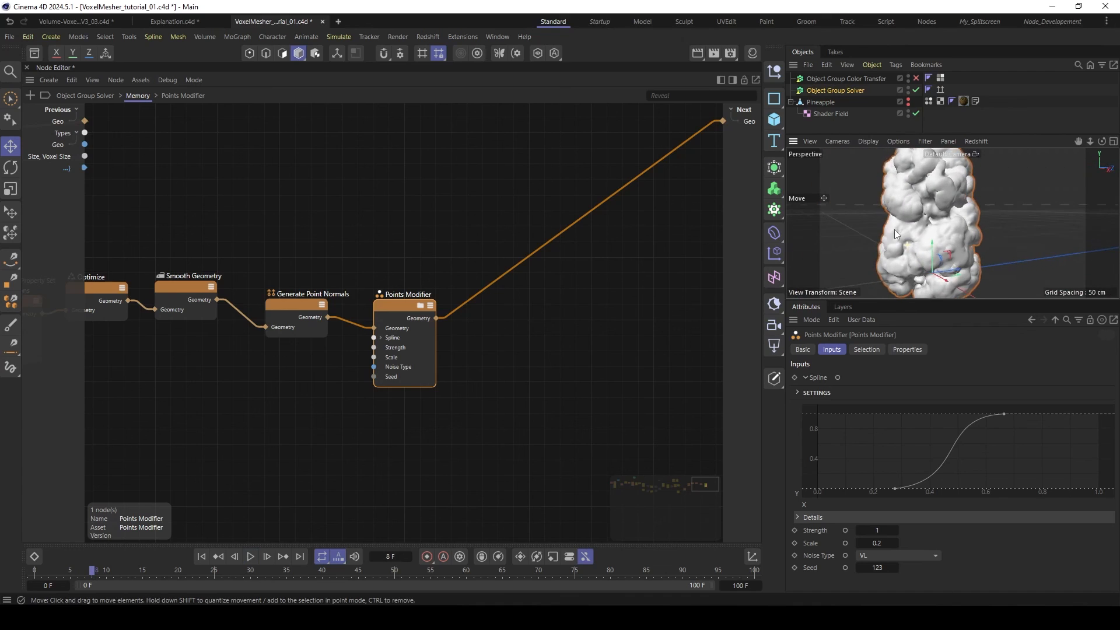
{"action": "left_click", "coordinate": [202, 556]}
- Reshape the Points Modifier's spline by moving its lower point to about X 0.44 and its upper point to about X 0.75
{"action": "left_click_drag", "start_coordinate": [895, 489], "coordinate": [859, 490]}
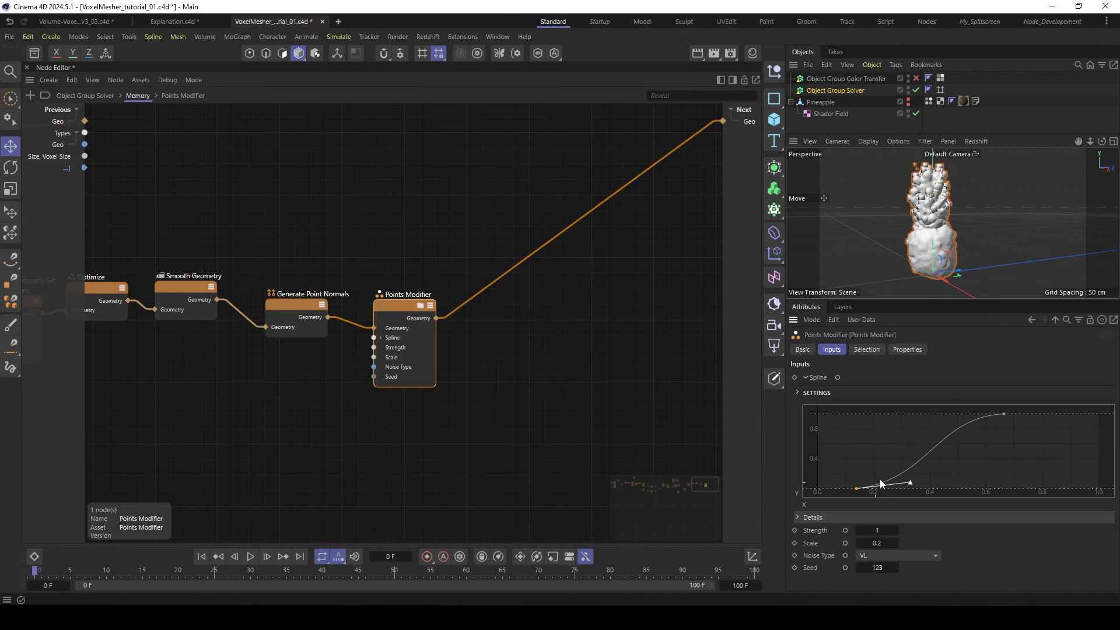
{"action": "left_click", "coordinate": [1000, 415]}
{"action": "left_click_drag", "start_coordinate": [999, 415], "coordinate": [1026, 408]}
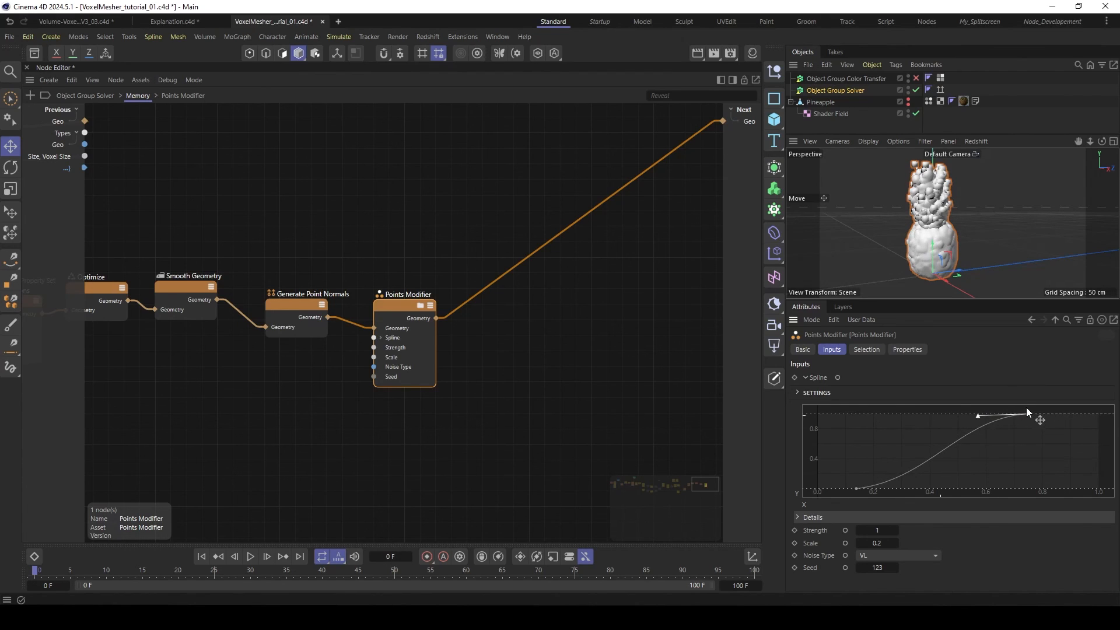
{"action": "left_click_drag", "start_coordinate": [856, 489], "coordinate": [941, 490]}
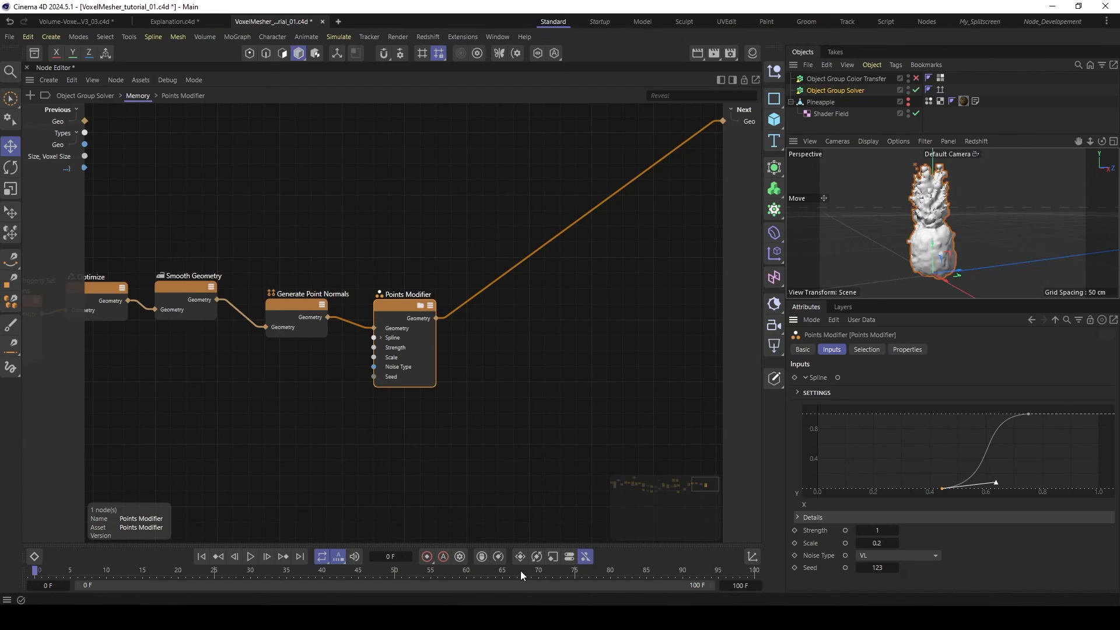
- Pause the playback, enlarge the viewport to inspect the grown mesh from several angles, and resume playing the simulation
{"action": "left_click", "coordinate": [250, 556]}
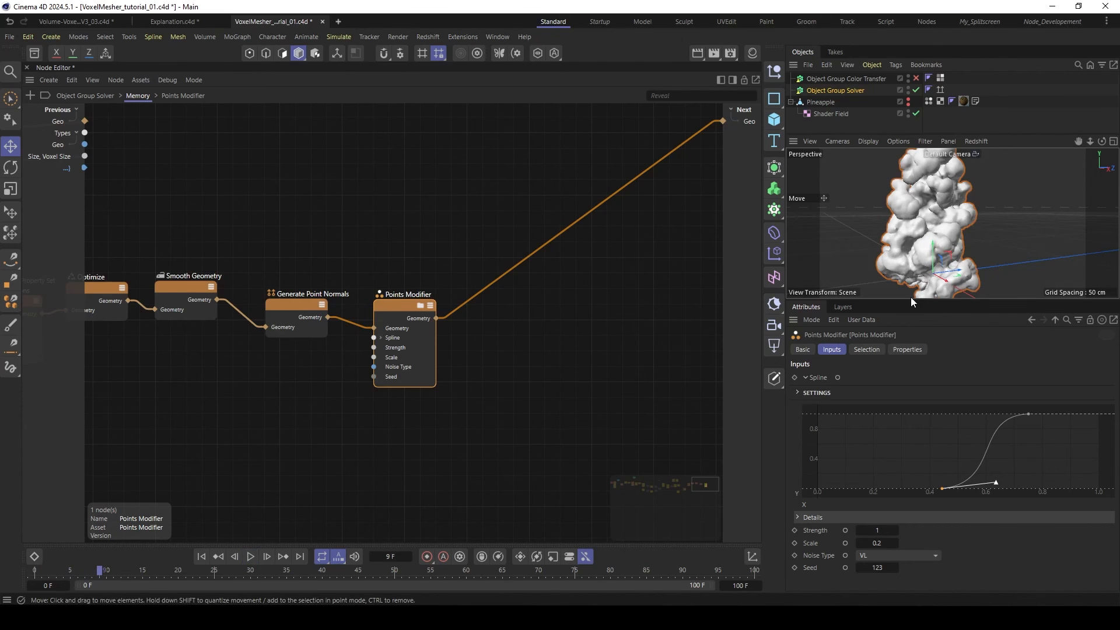
{"action": "left_click_drag", "start_coordinate": [908, 299], "coordinate": [908, 408]}
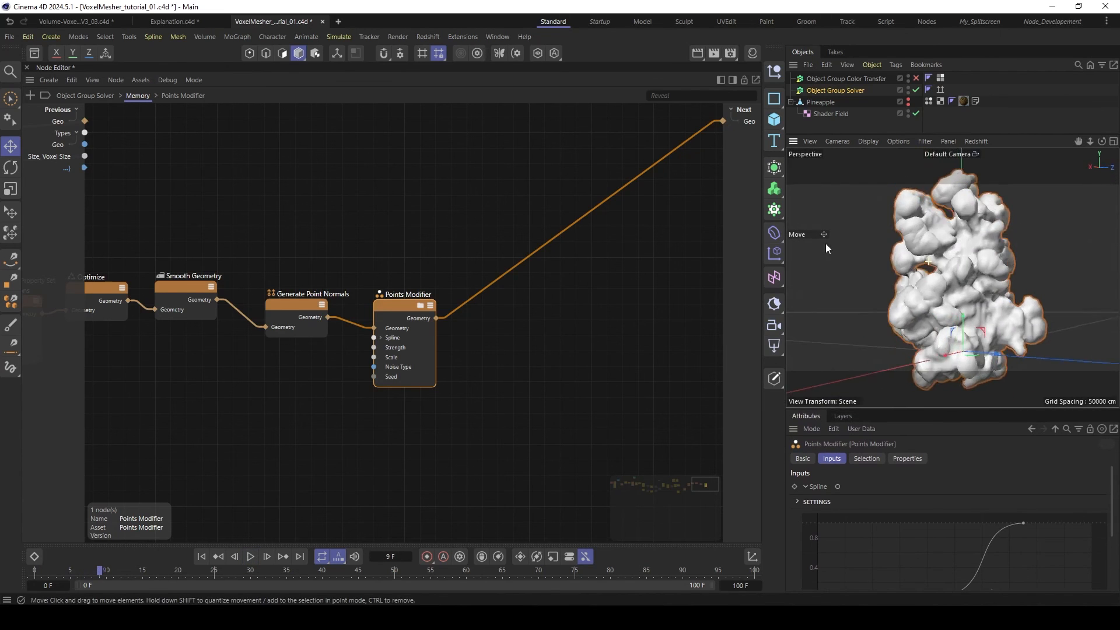
{"action": "left_click_drag", "start_coordinate": [799, 267], "coordinate": [925, 239], "text": "alt"}
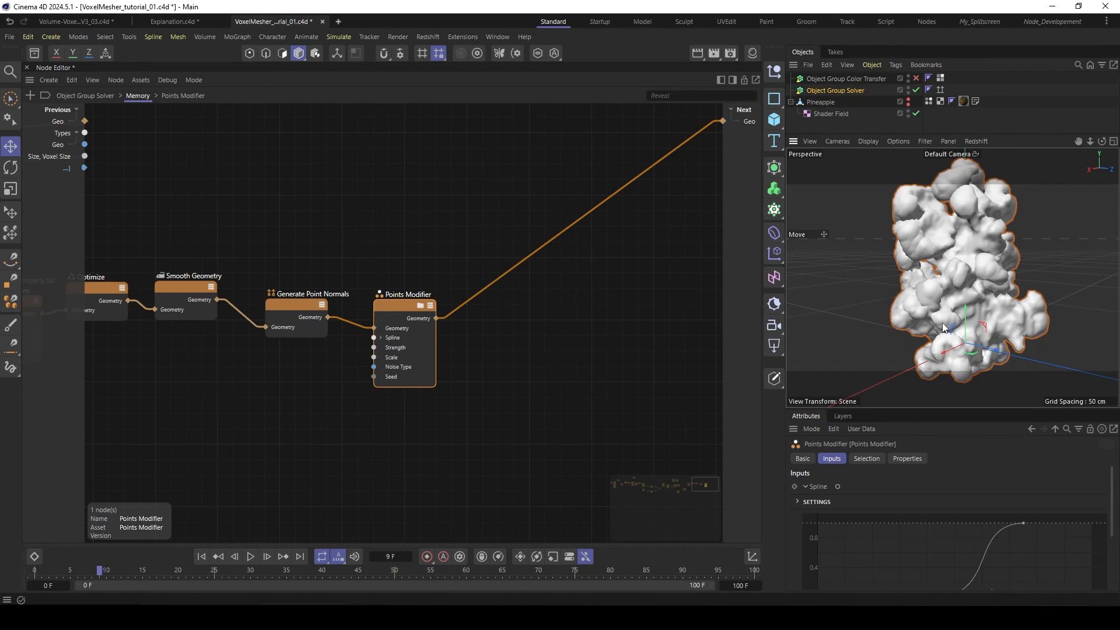
{"action": "scroll", "coordinate": [981, 267], "scroll_direction": "down", "scroll_amount": 2}
{"action": "left_click_drag", "start_coordinate": [980, 272], "coordinate": [938, 282], "text": "alt"}
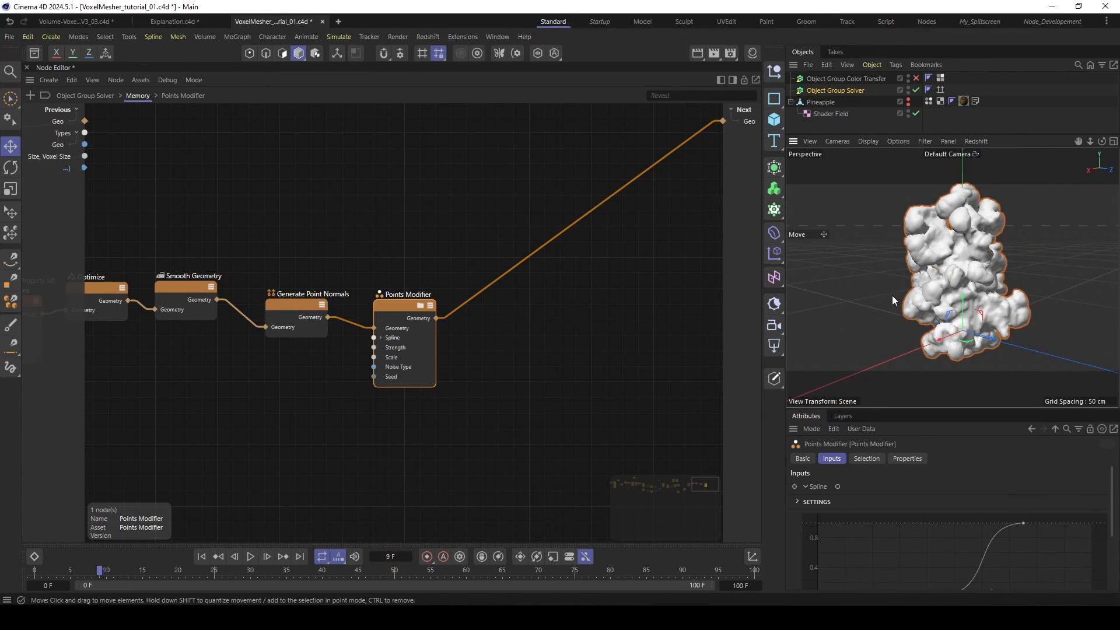
{"action": "left_click", "coordinate": [249, 556]}
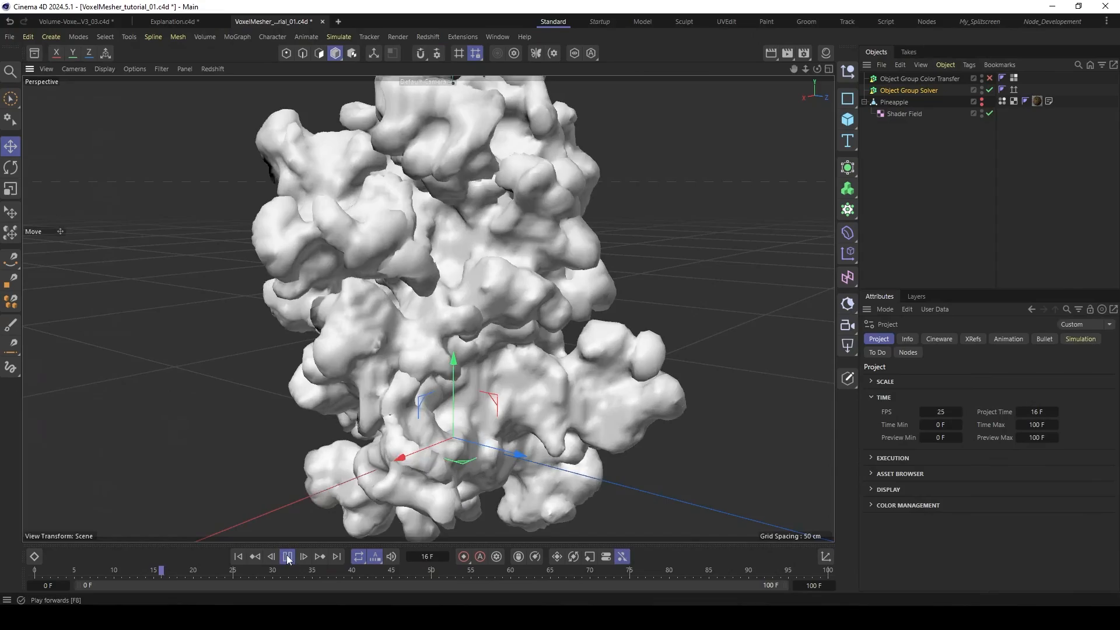